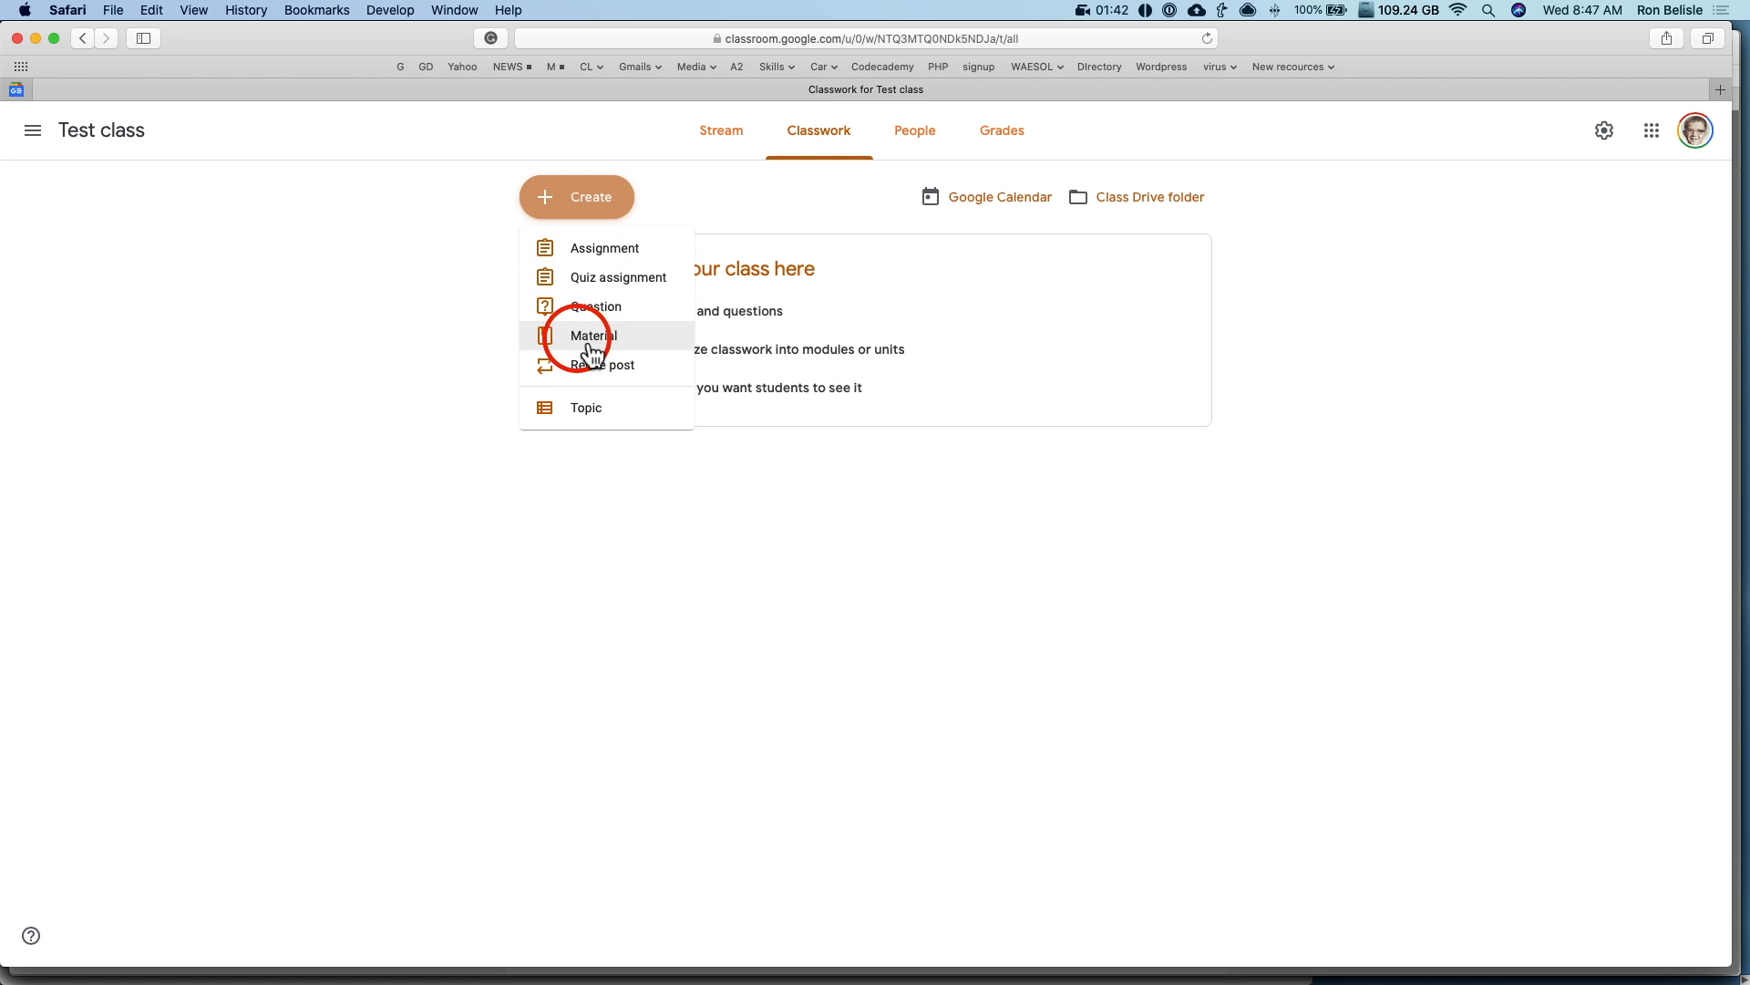
Step: Start a new Material post for the class and dismiss the introductory tip
{"action": "left_click", "coordinate": [600, 346]}
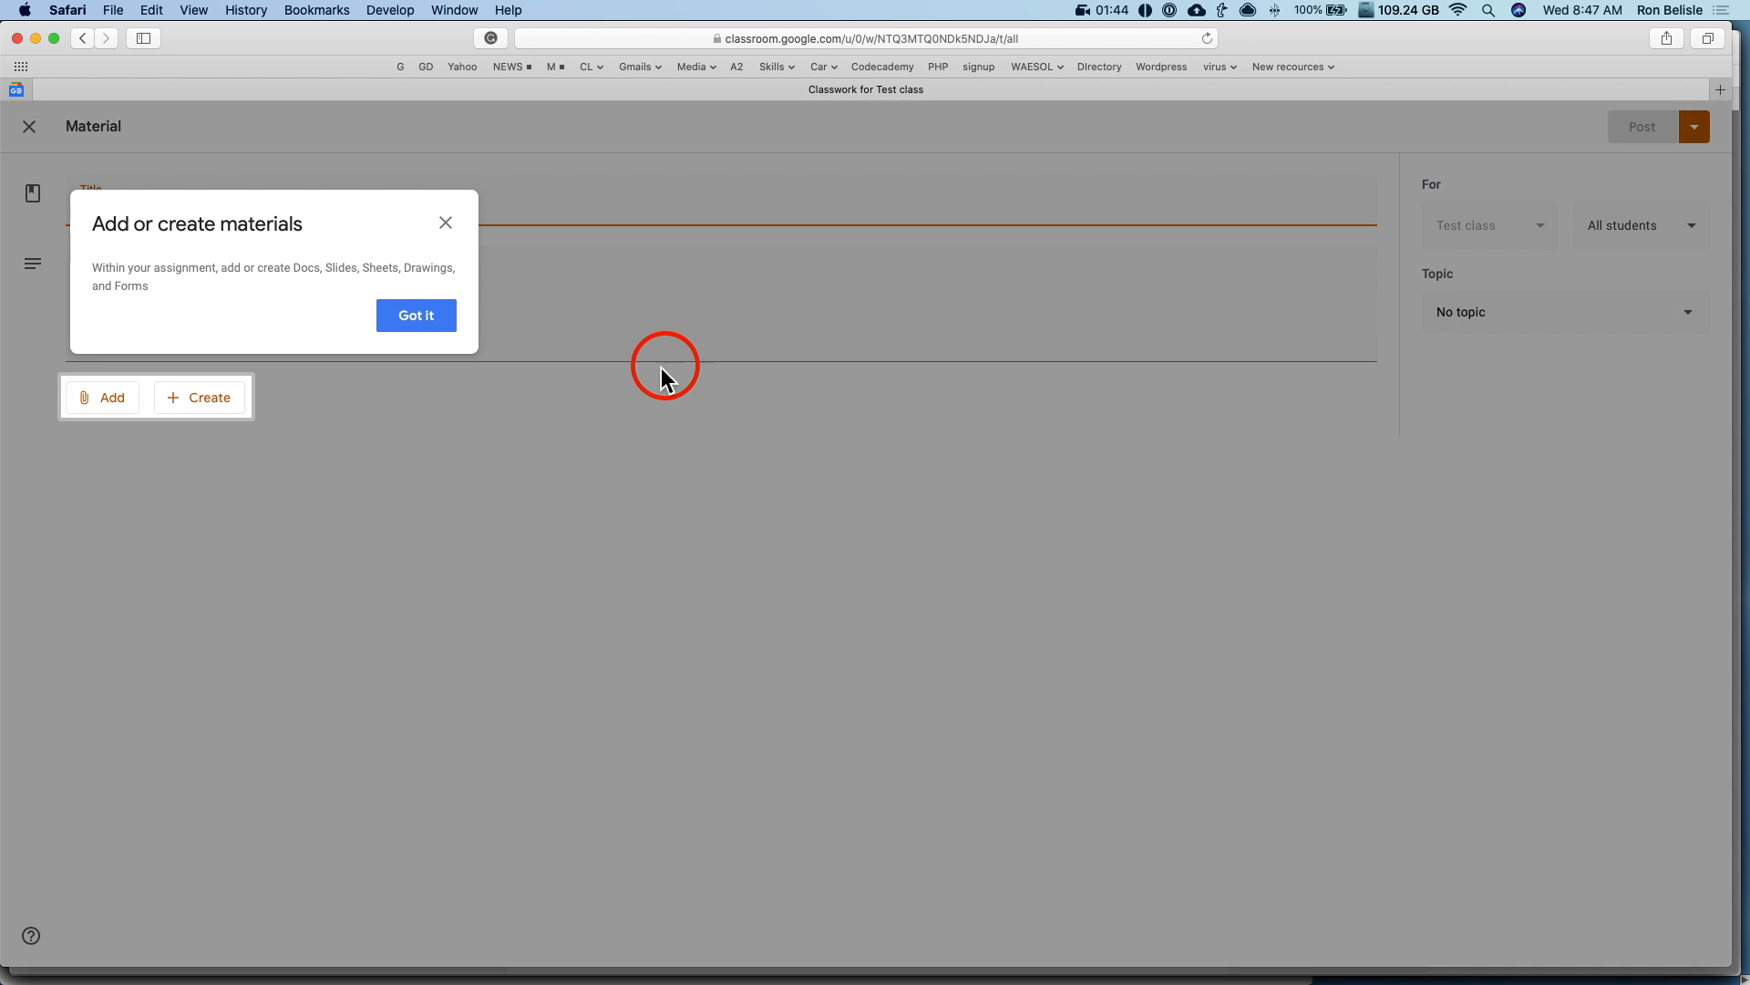
{"action": "left_click", "coordinate": [441, 326]}
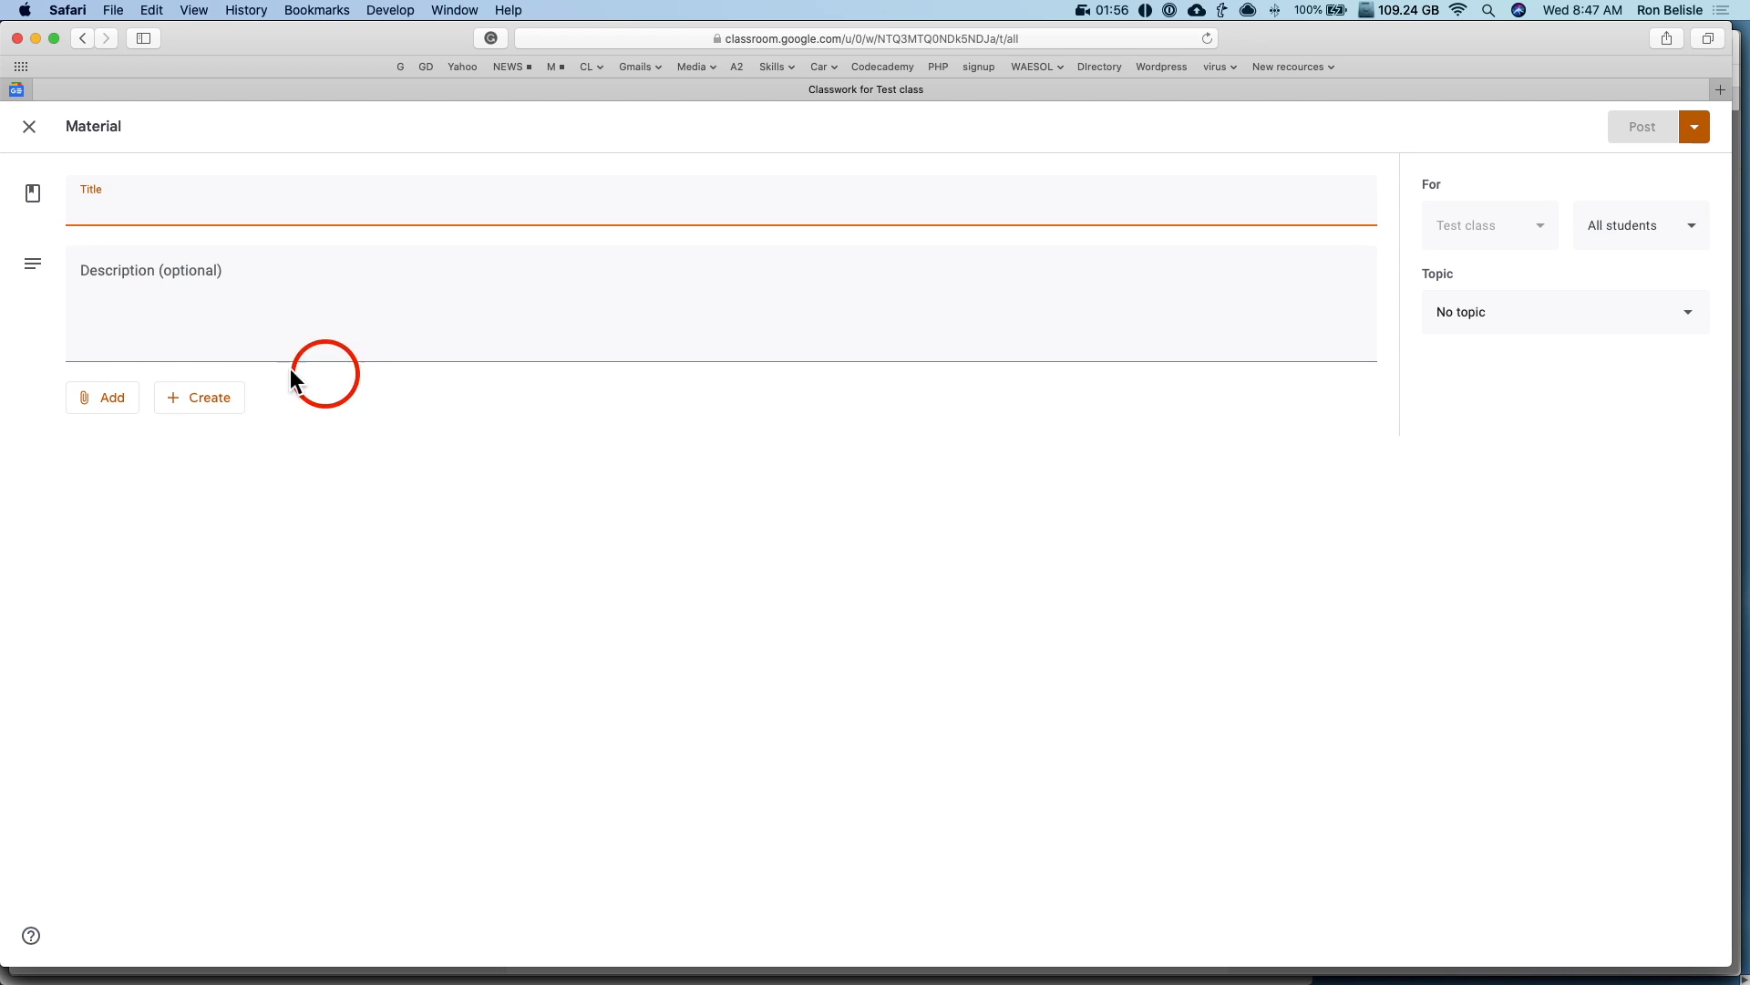
{"action": "left_click", "coordinate": [132, 396]}
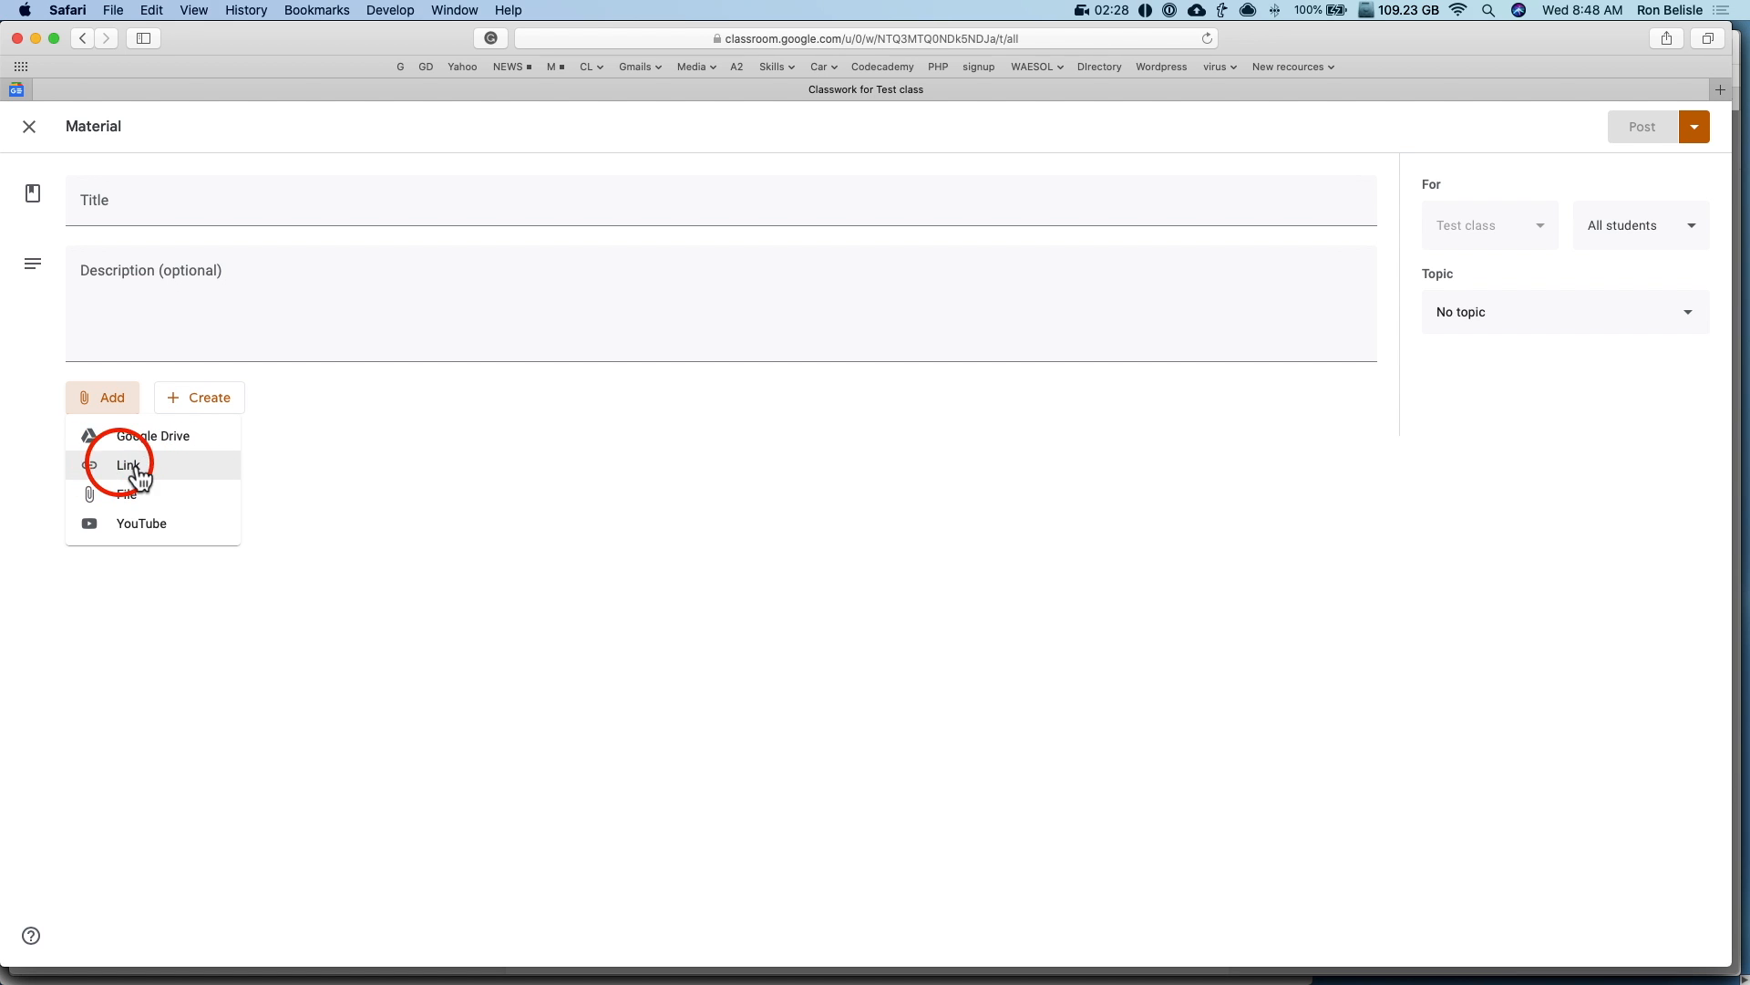
{"action": "left_click", "coordinate": [397, 488]}
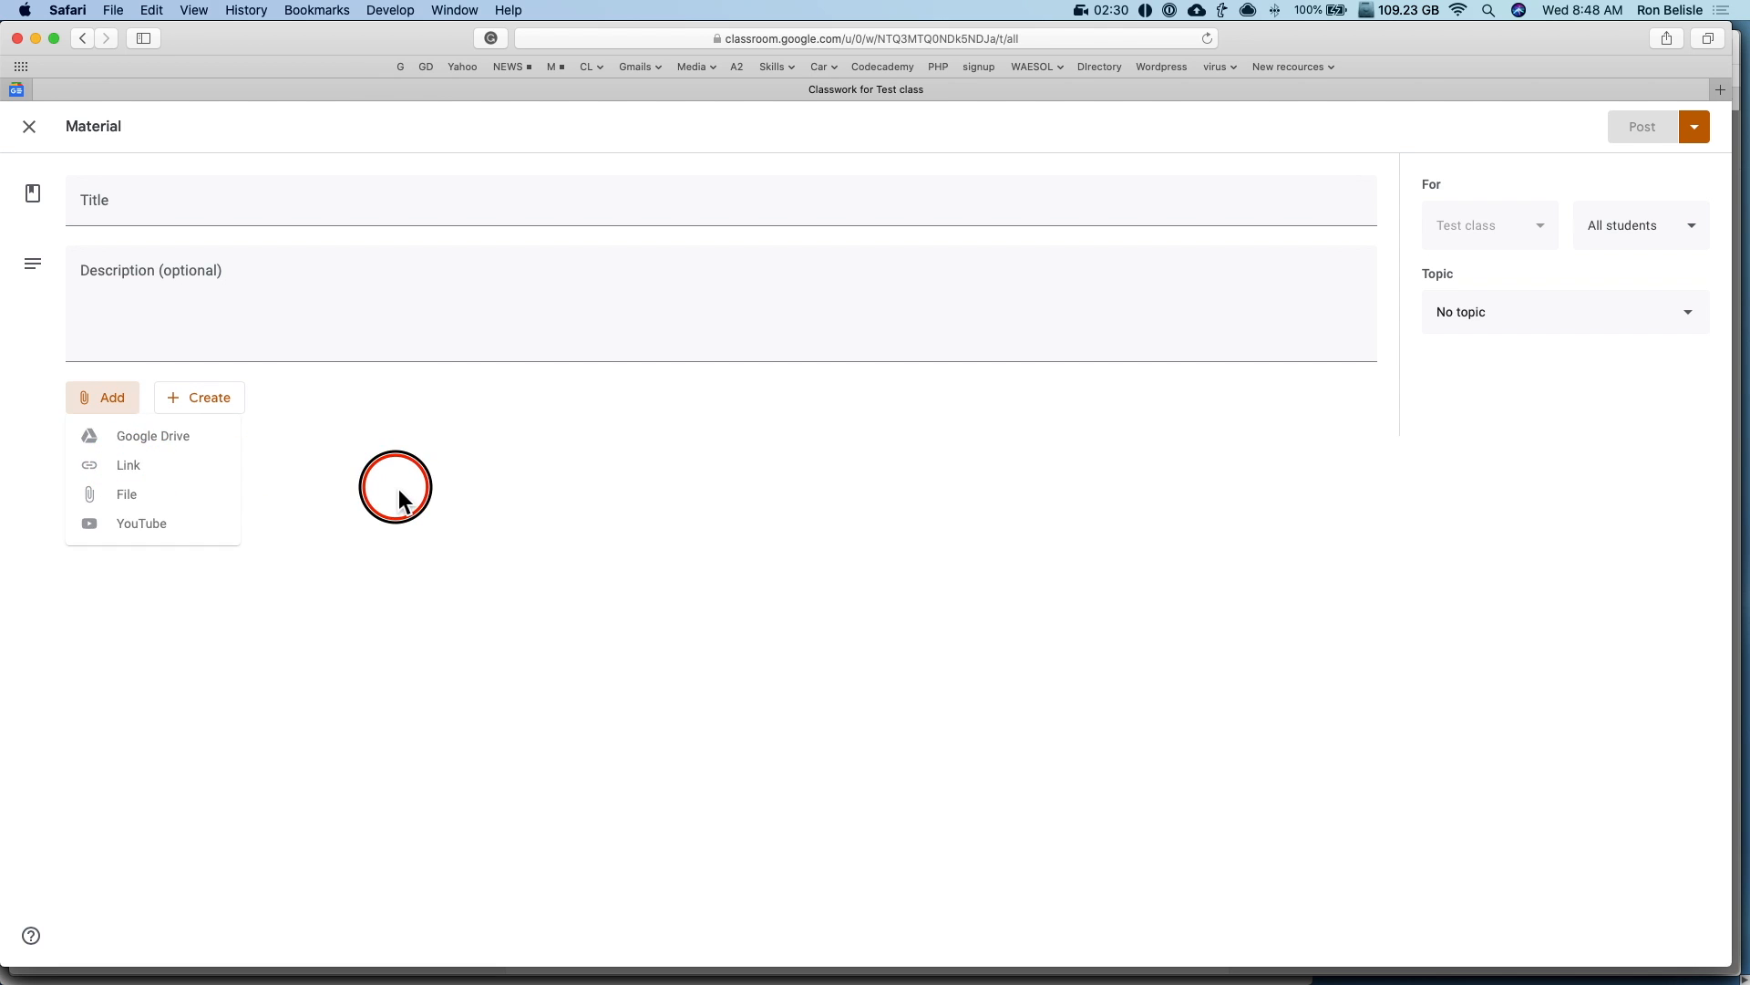
{"action": "double_click", "coordinate": [94, 126]}
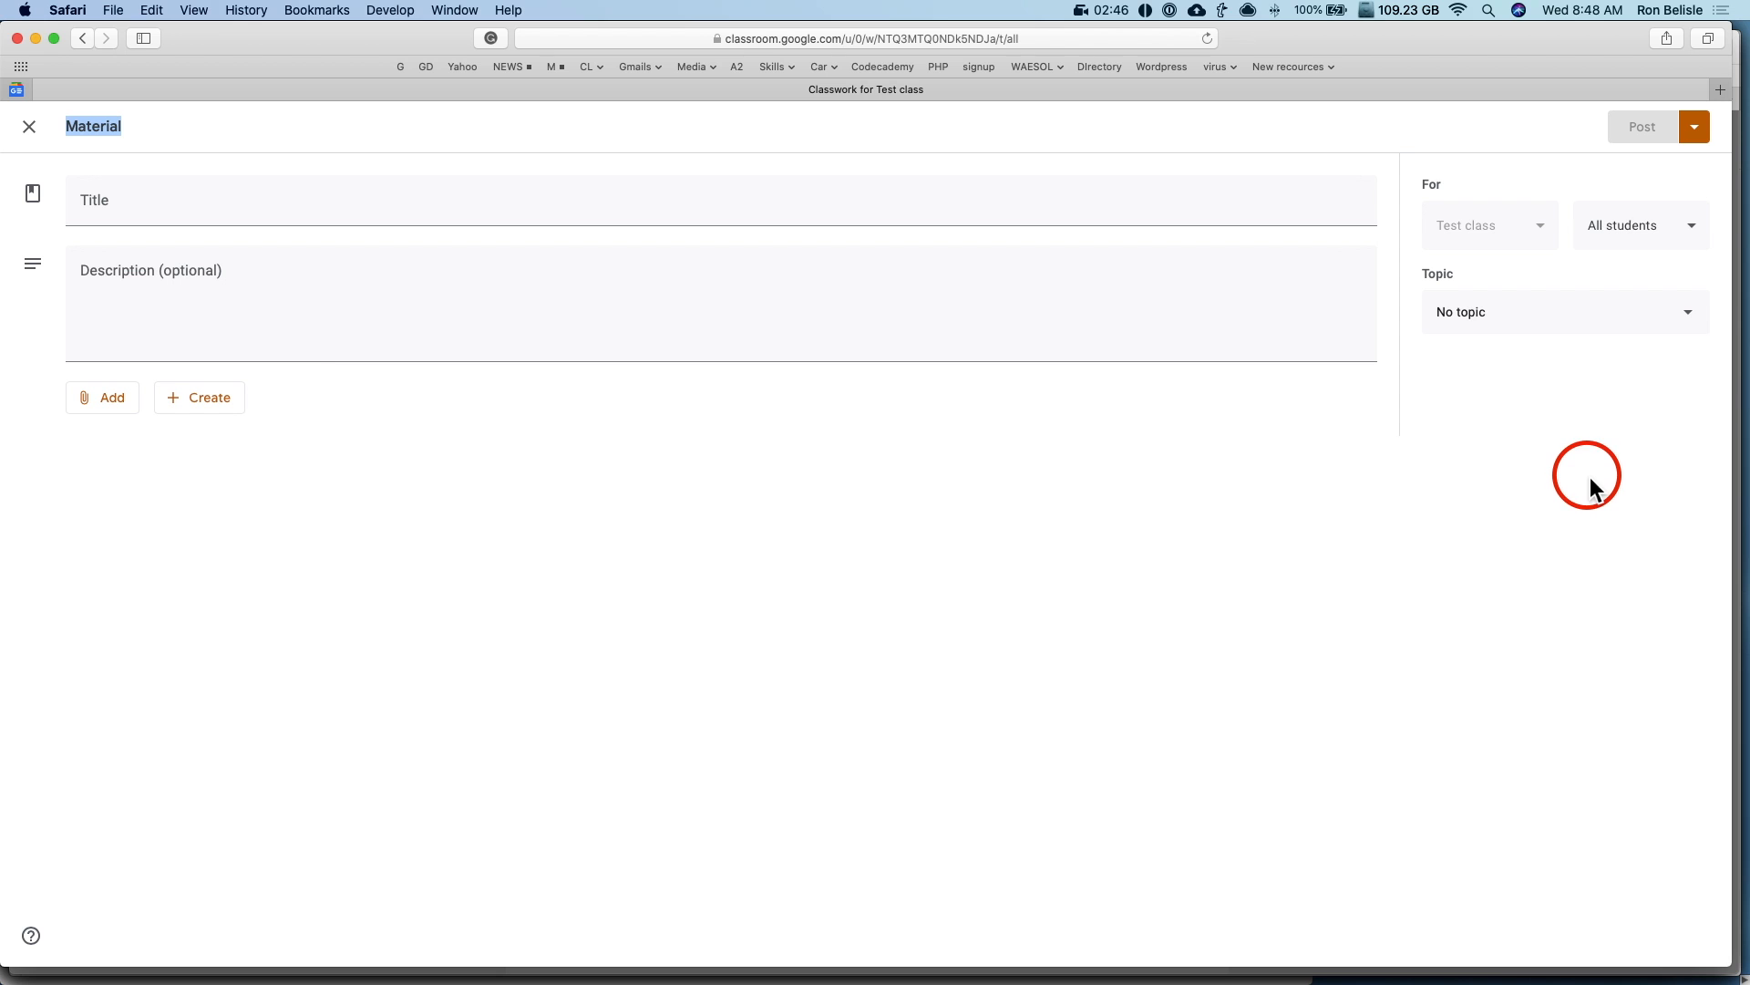
{"action": "left_click", "coordinate": [197, 407]}
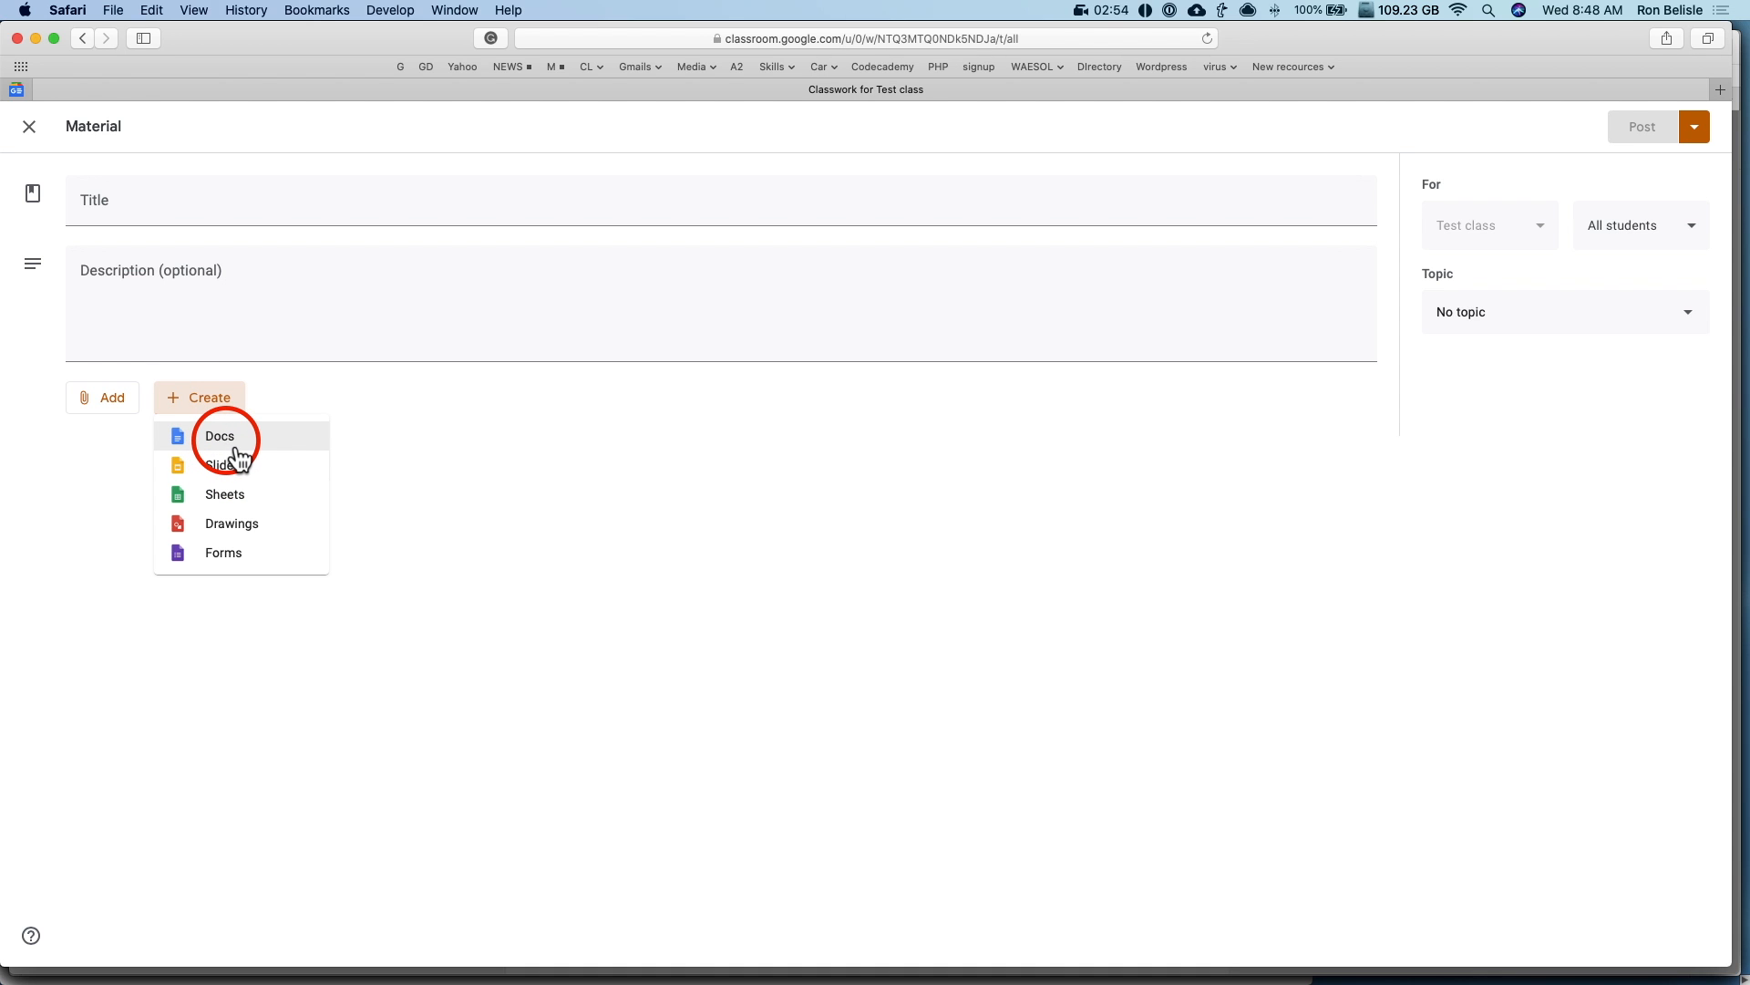
Step: Title the material "Sign up"
{"action": "left_click", "coordinate": [155, 208]}
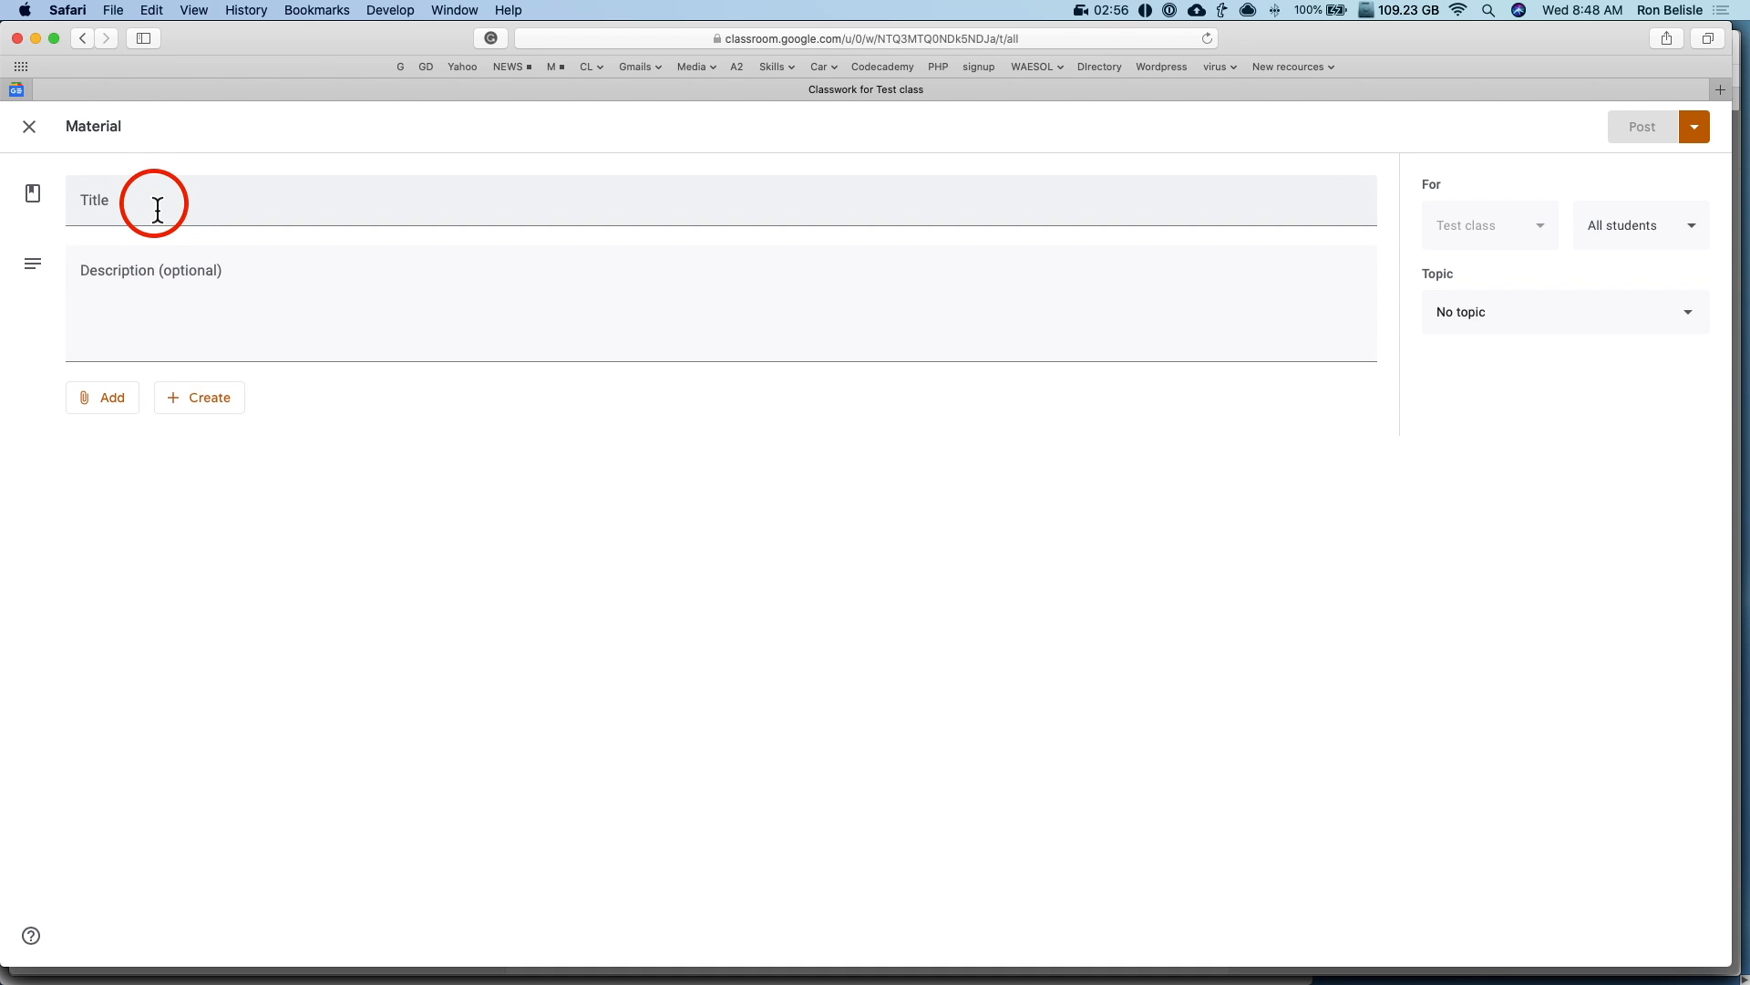
{"action": "type", "text": "Sig"}
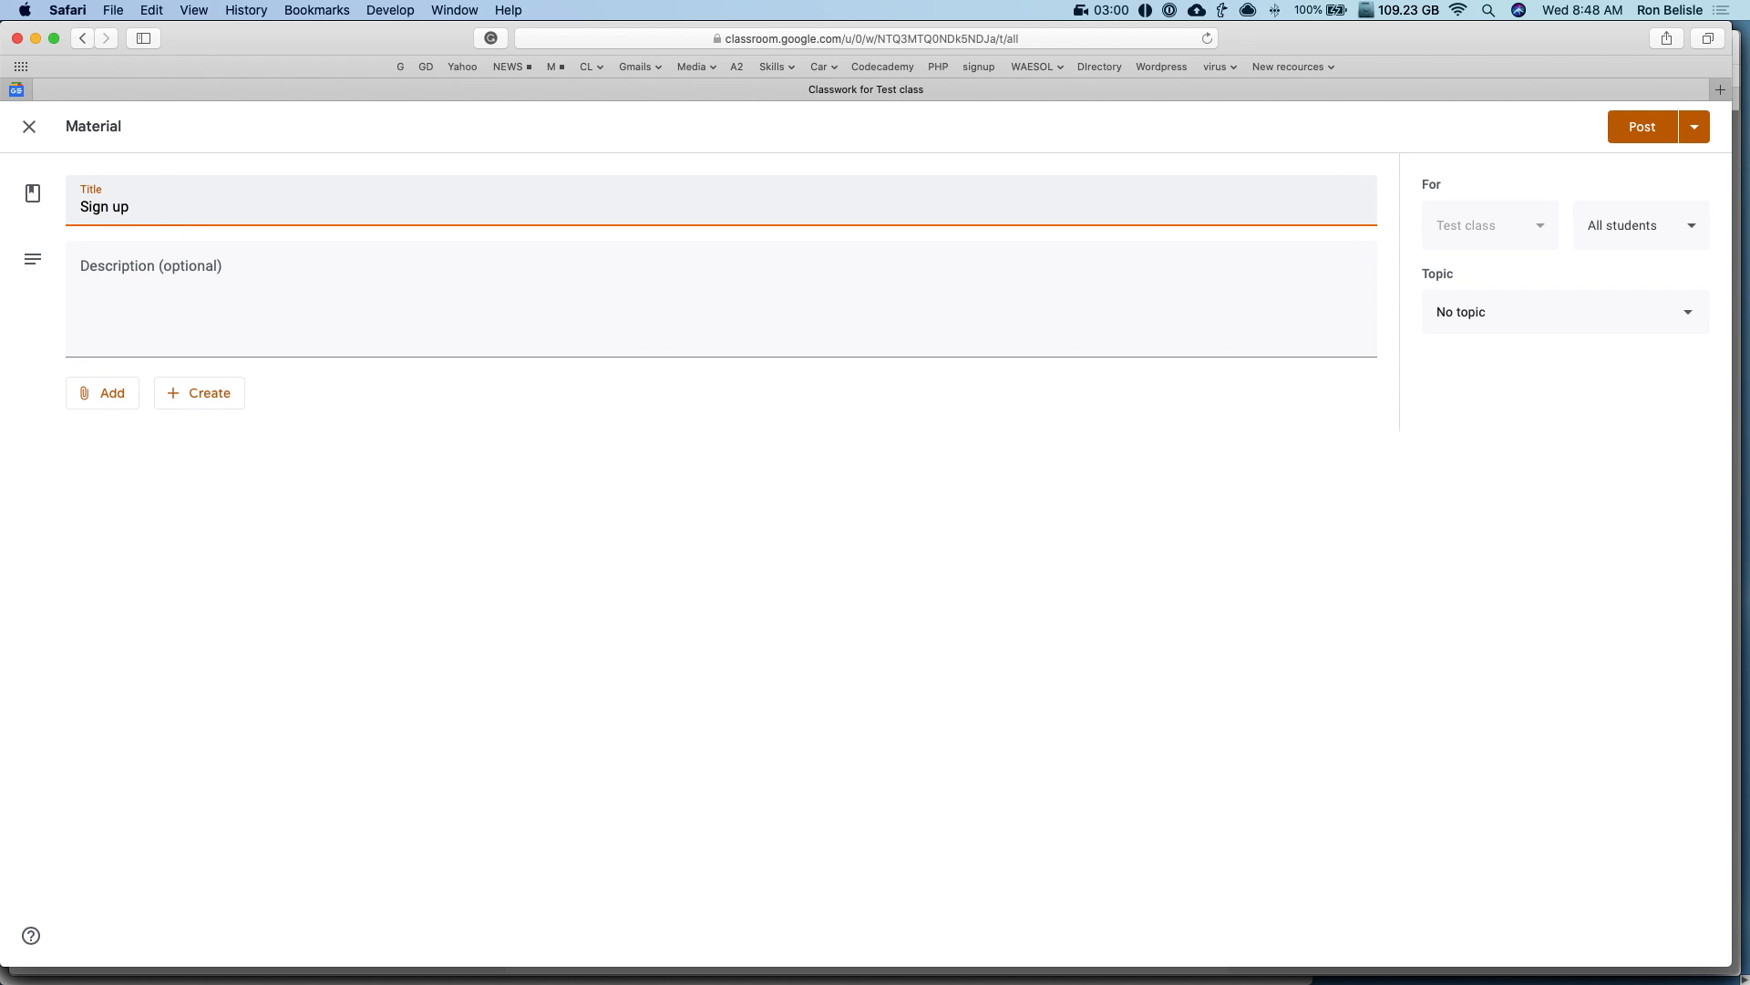
{"action": "type", "text": "n up"}
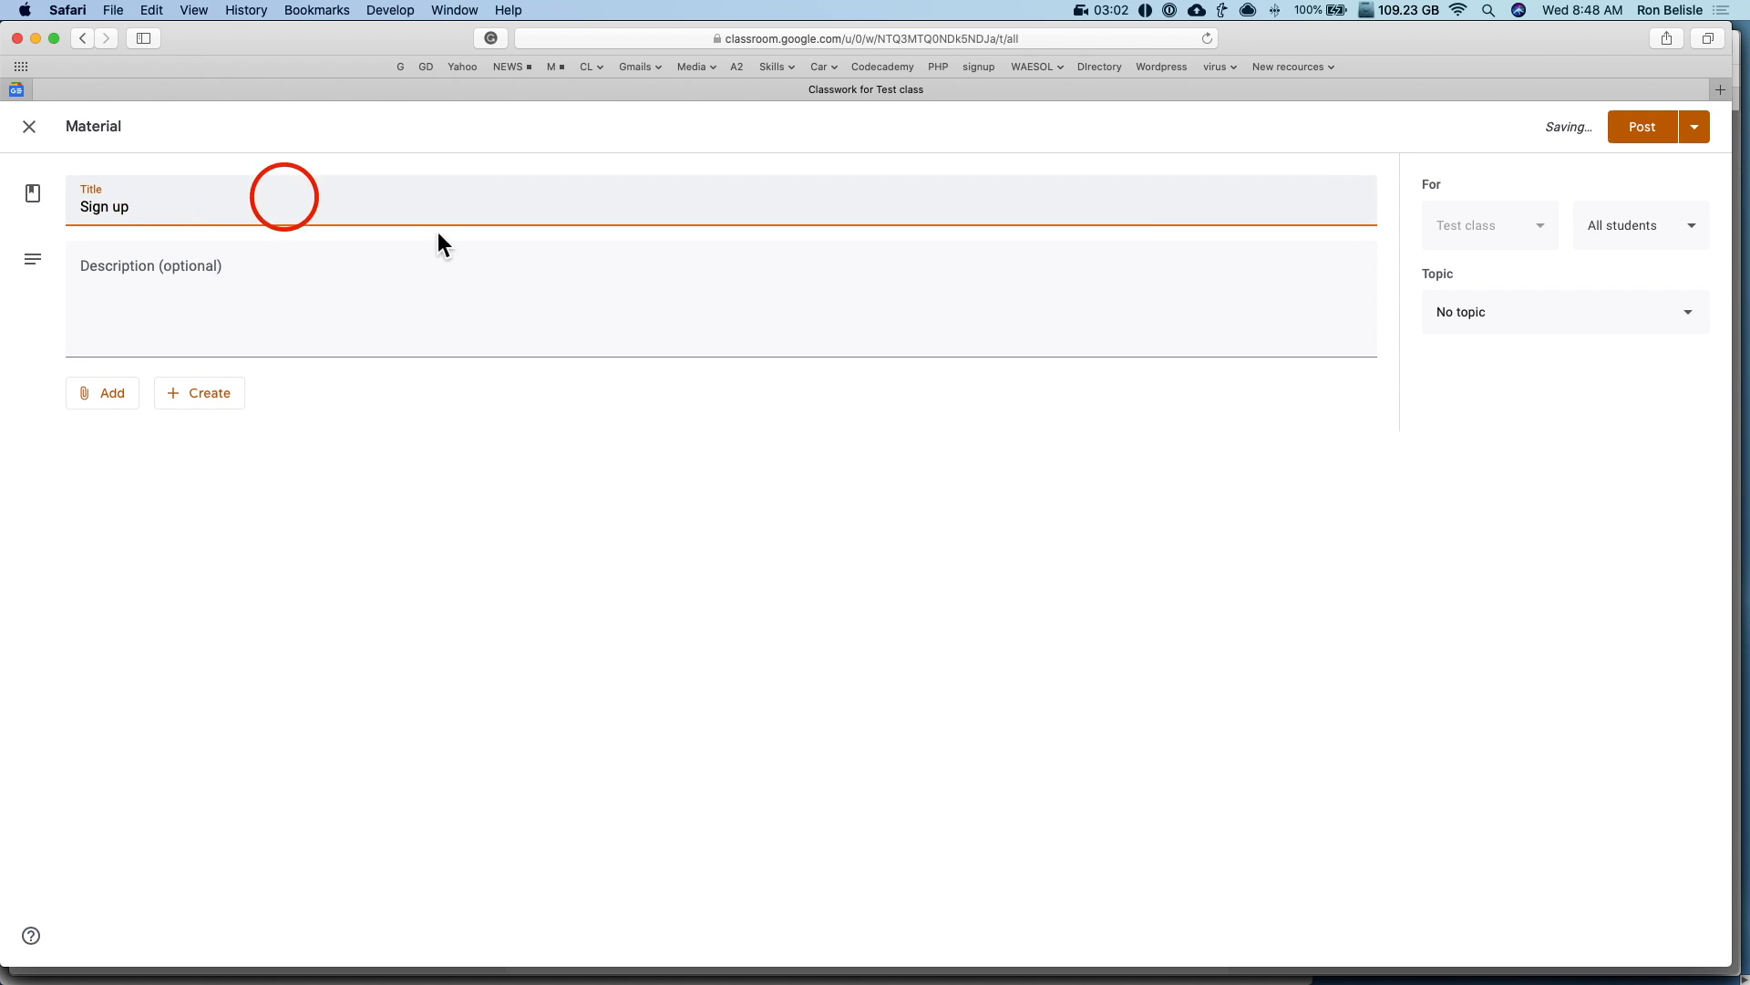
{"action": "double_click", "coordinate": [150, 216]}
{"action": "triple_click", "coordinate": [149, 216]}
{"action": "left_click", "coordinate": [149, 216]}
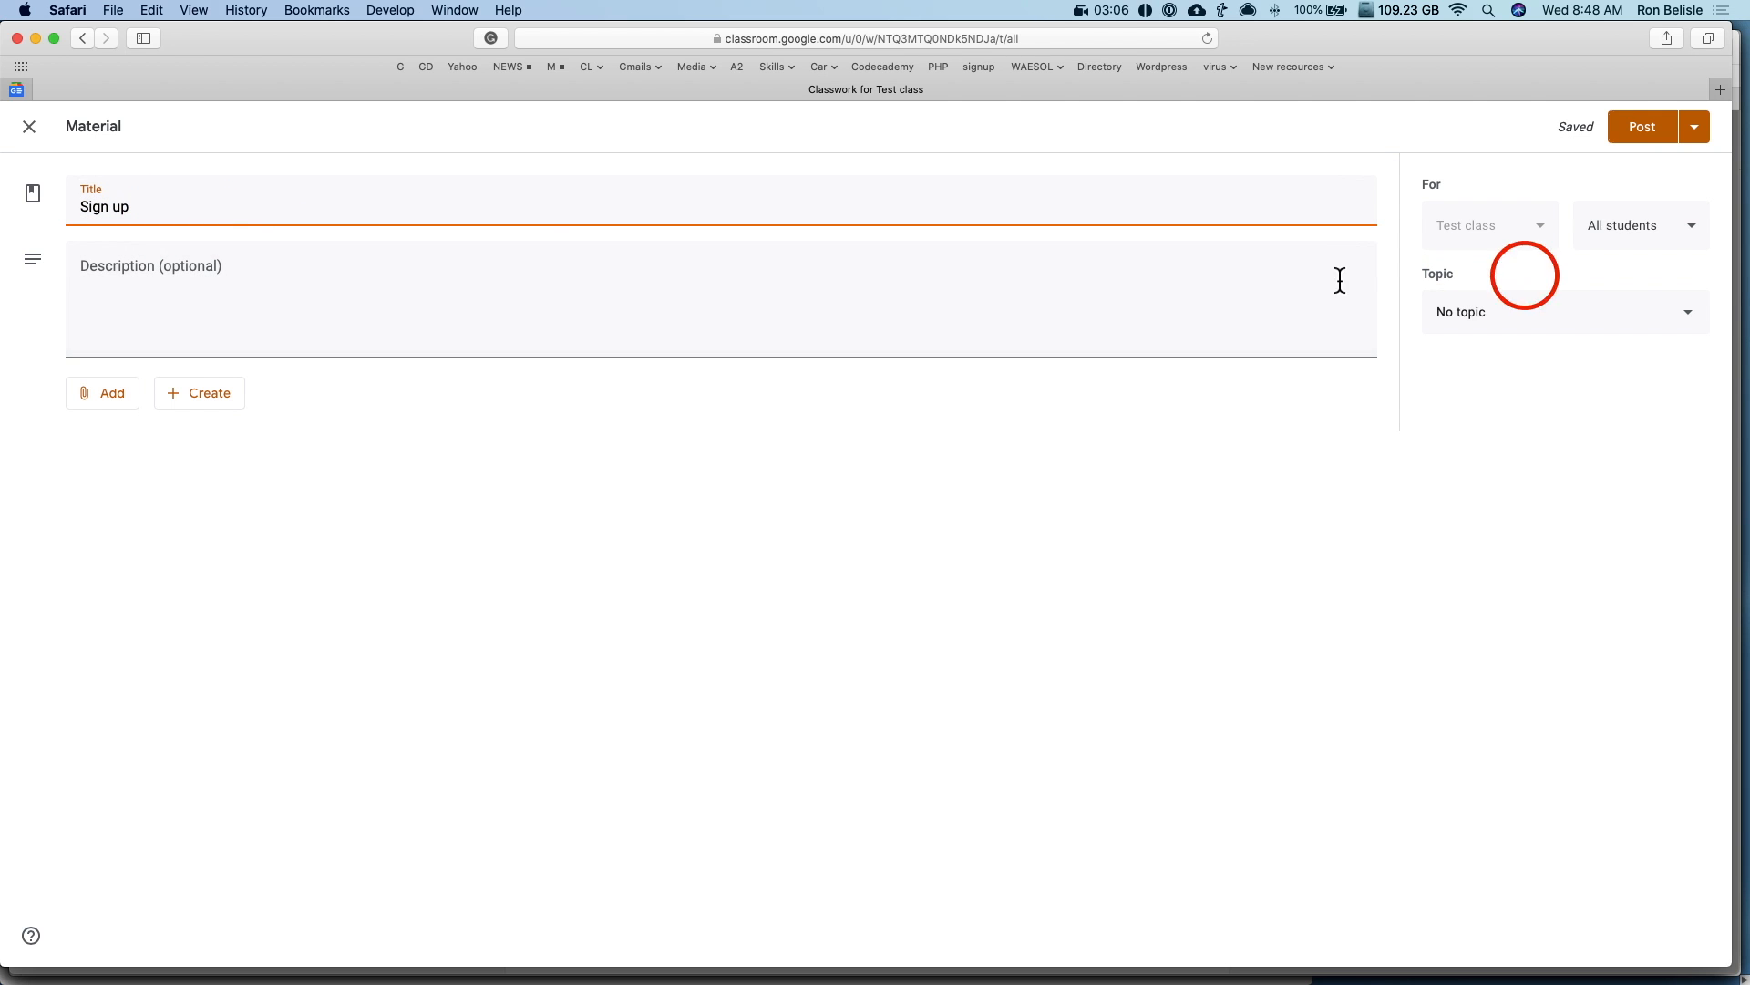
{"action": "triple_click", "coordinate": [127, 206]}
{"action": "left_click", "coordinate": [249, 216]}
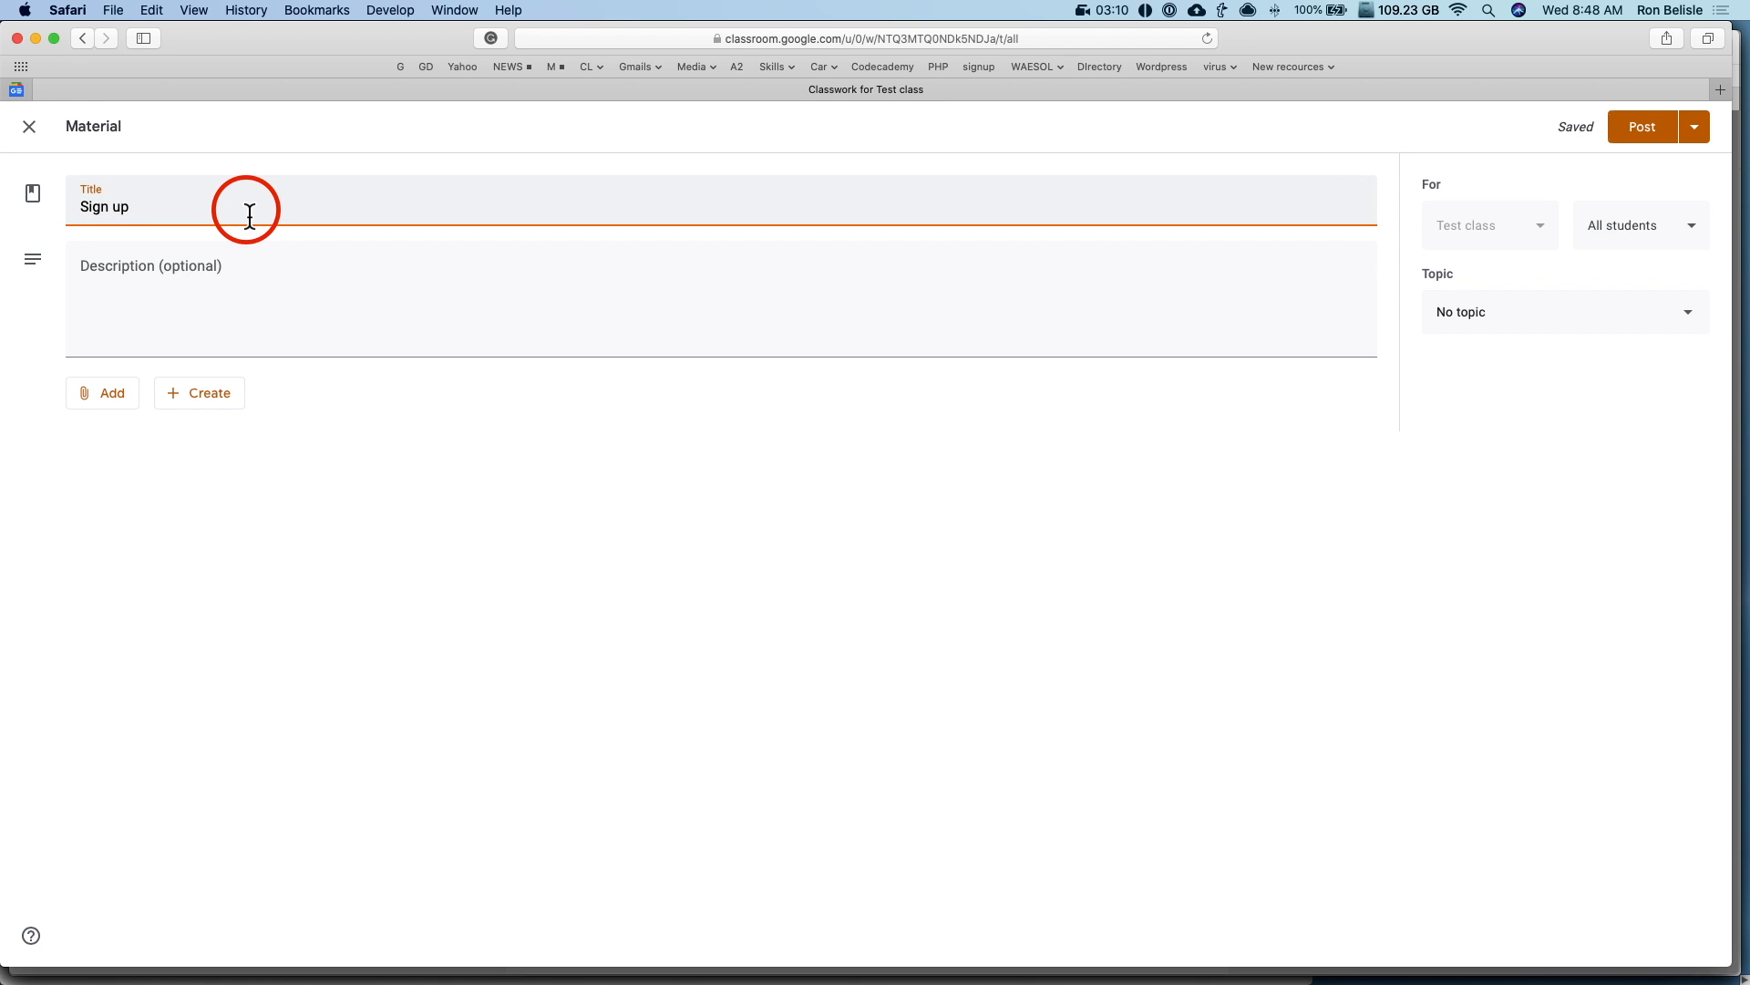
{"action": "left_click", "coordinate": [213, 394]}
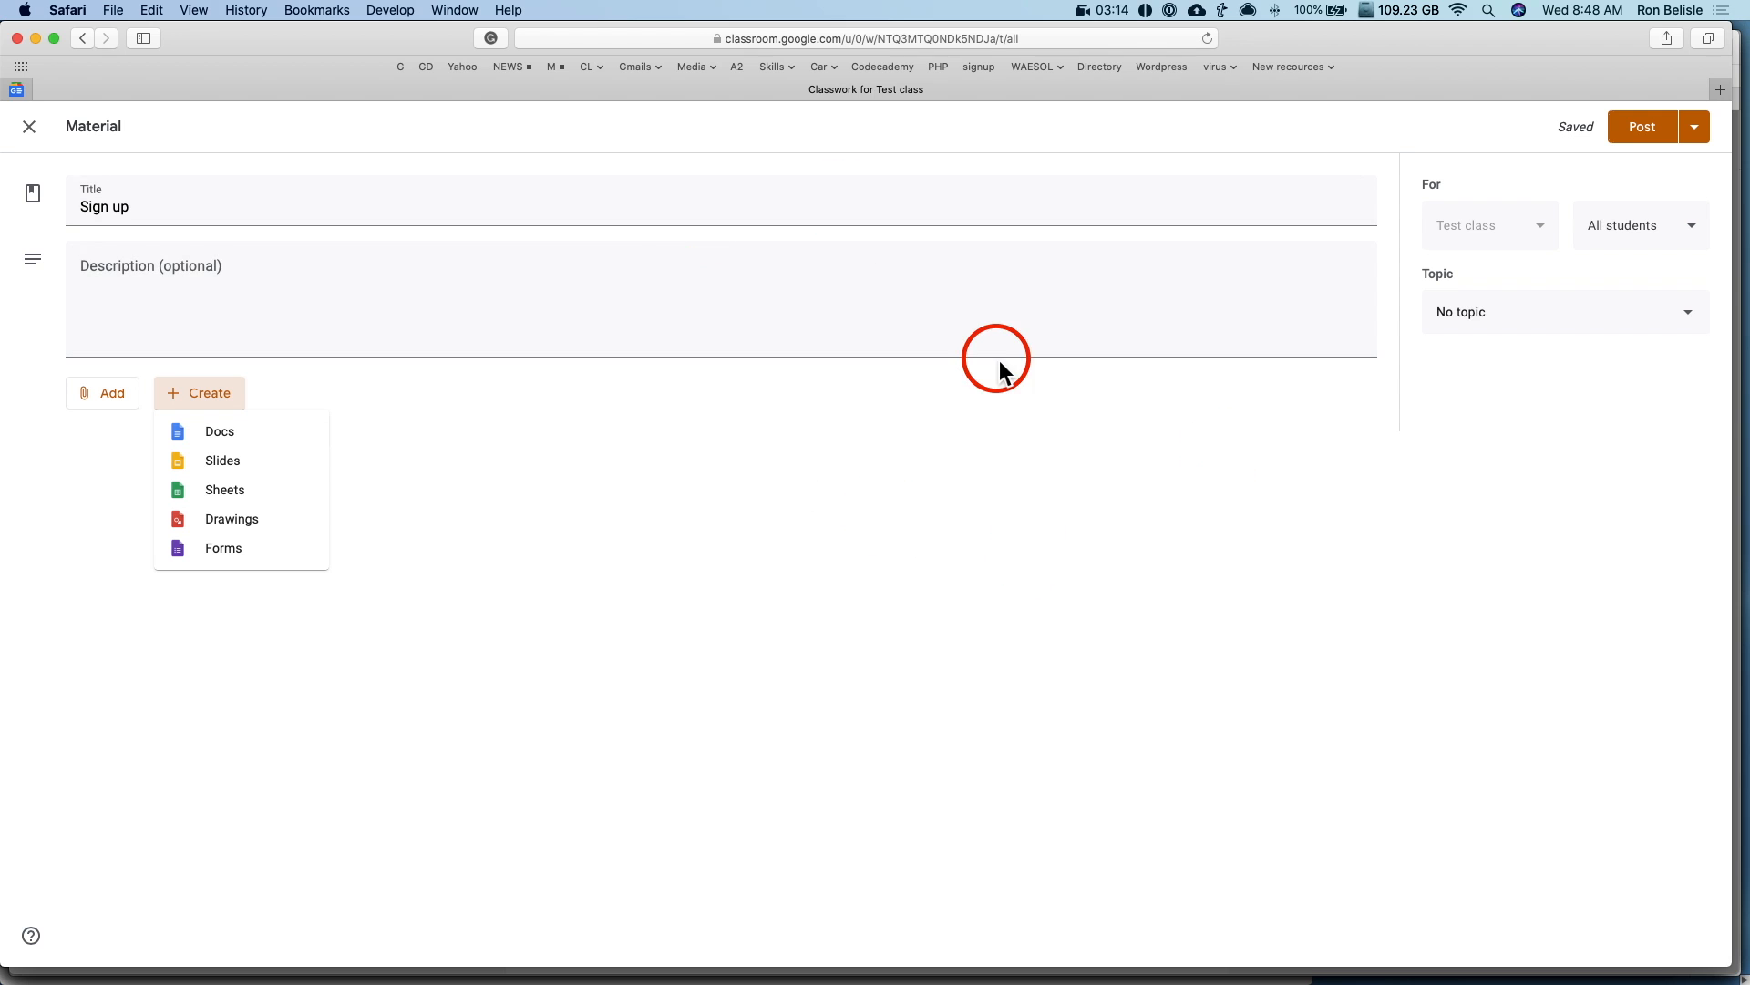
{"action": "double_click", "coordinate": [99, 130]}
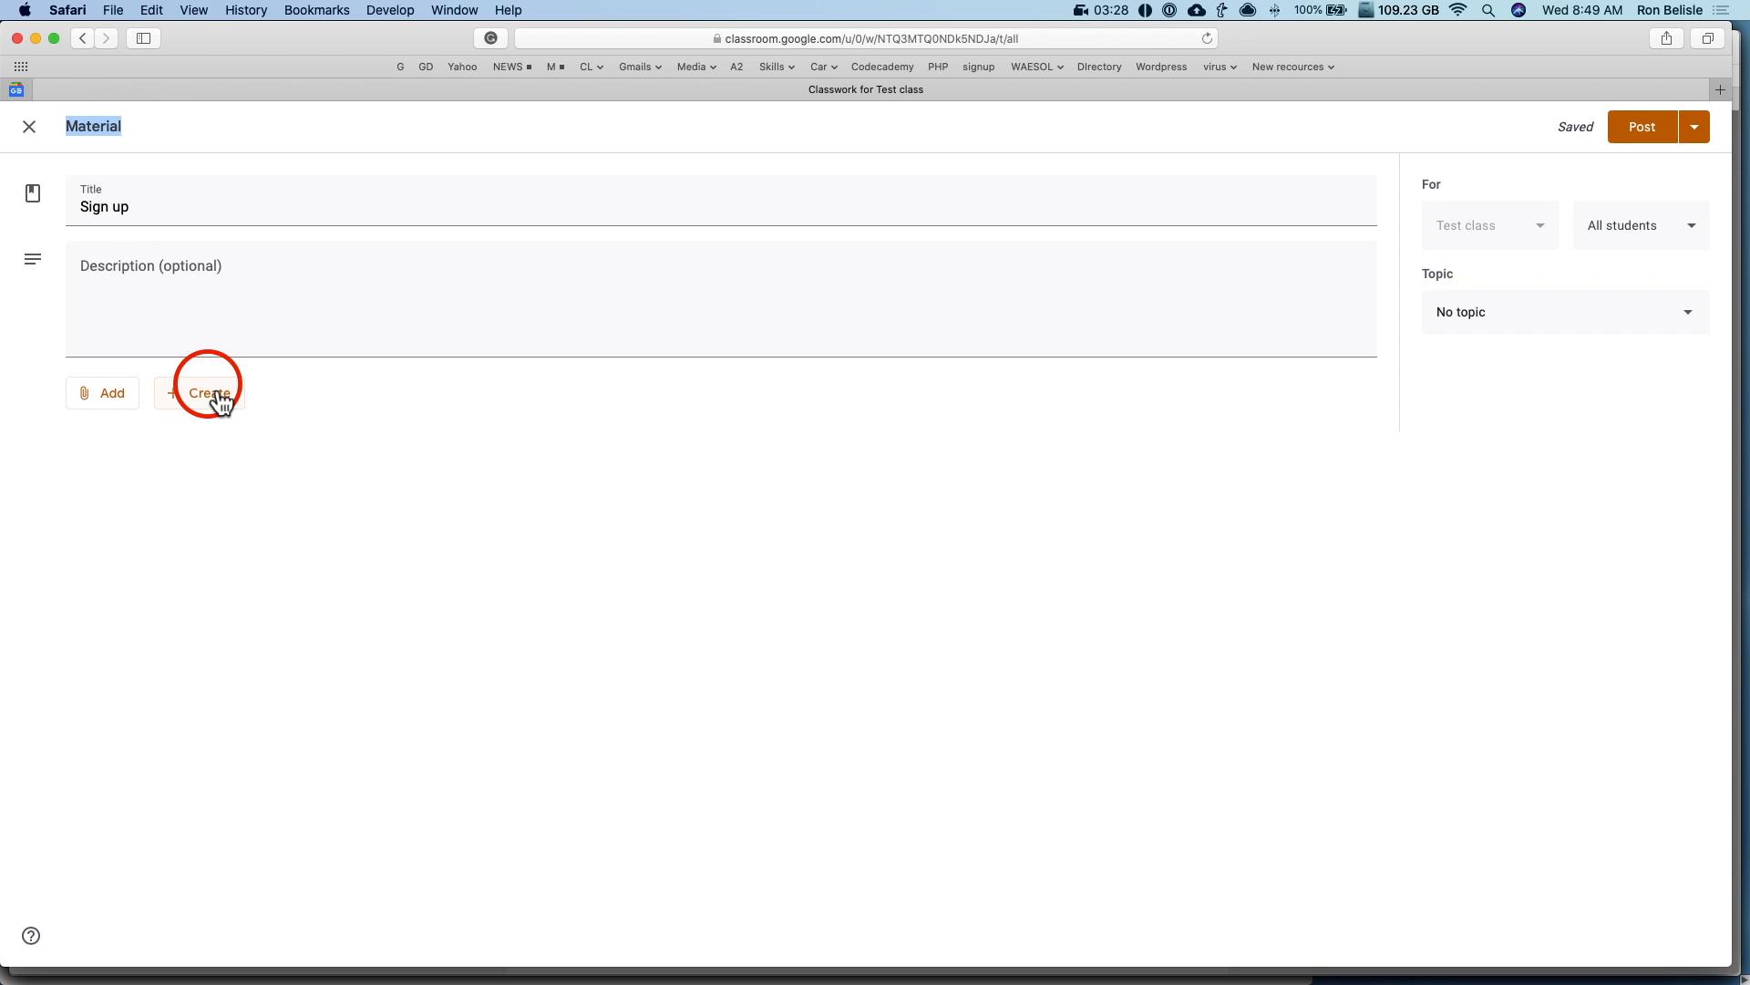
{"action": "key", "text": "super+Tab"}
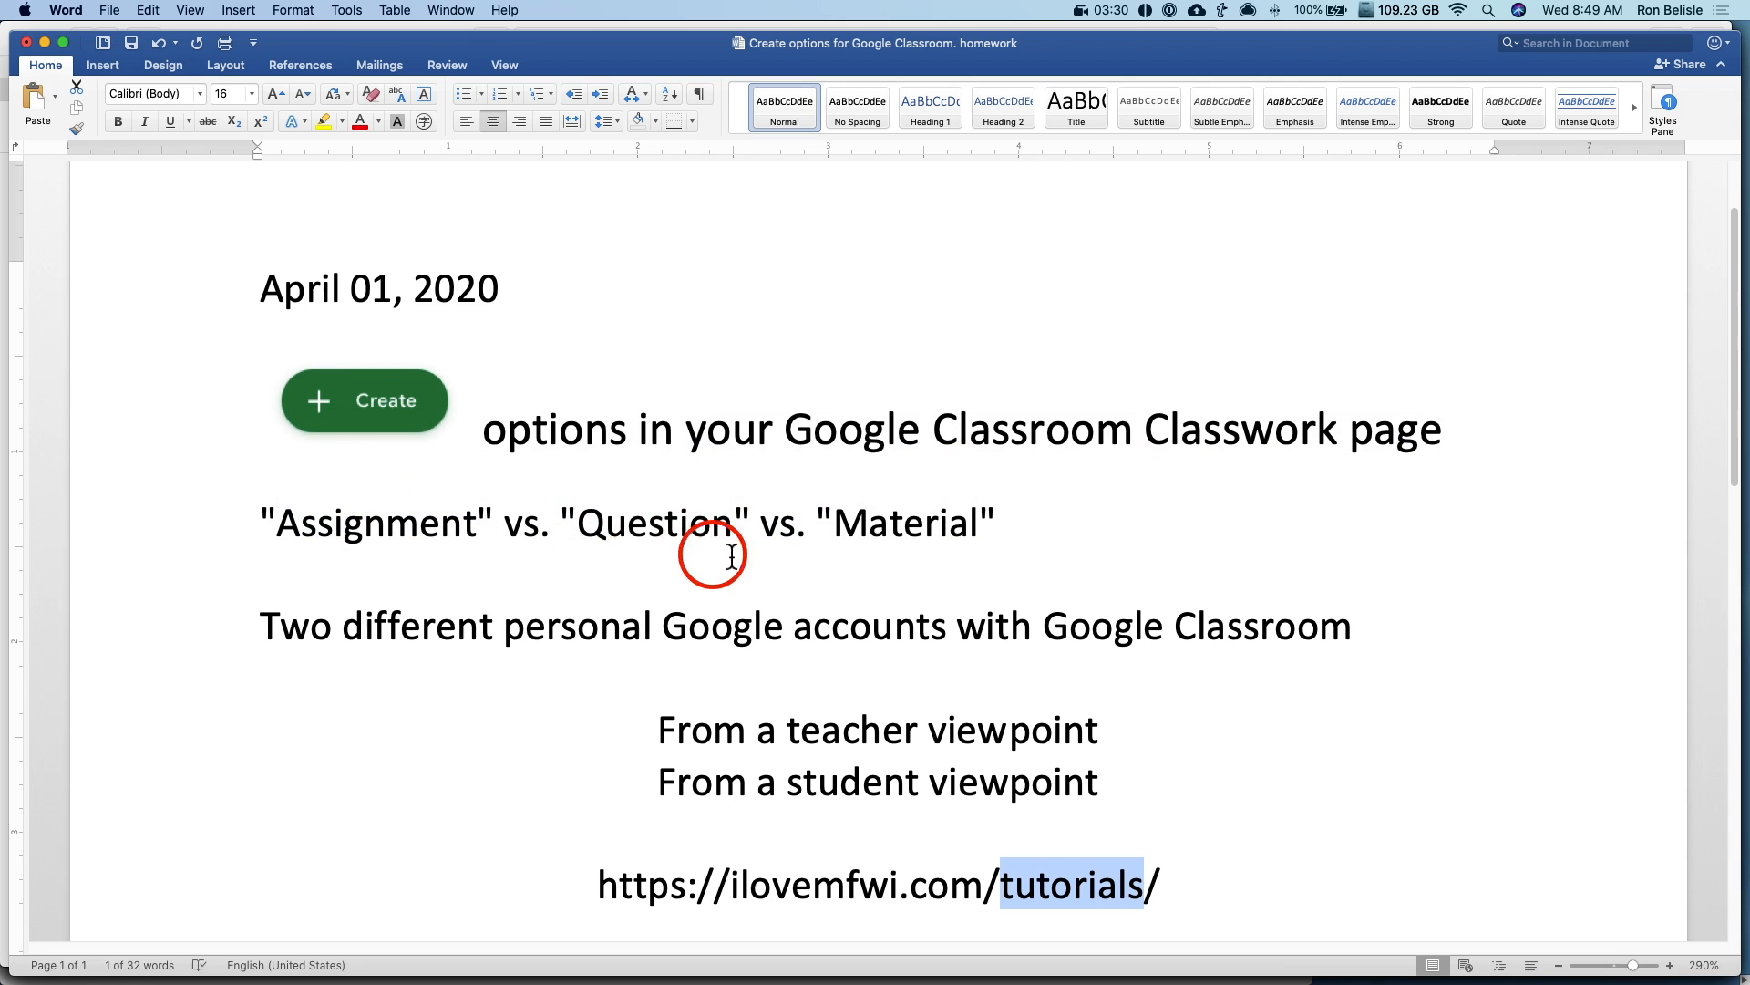
{"action": "left_click_drag", "start_coordinate": [720, 539], "coordinate": [299, 534]}
{"action": "key", "text": "super+Tab"}
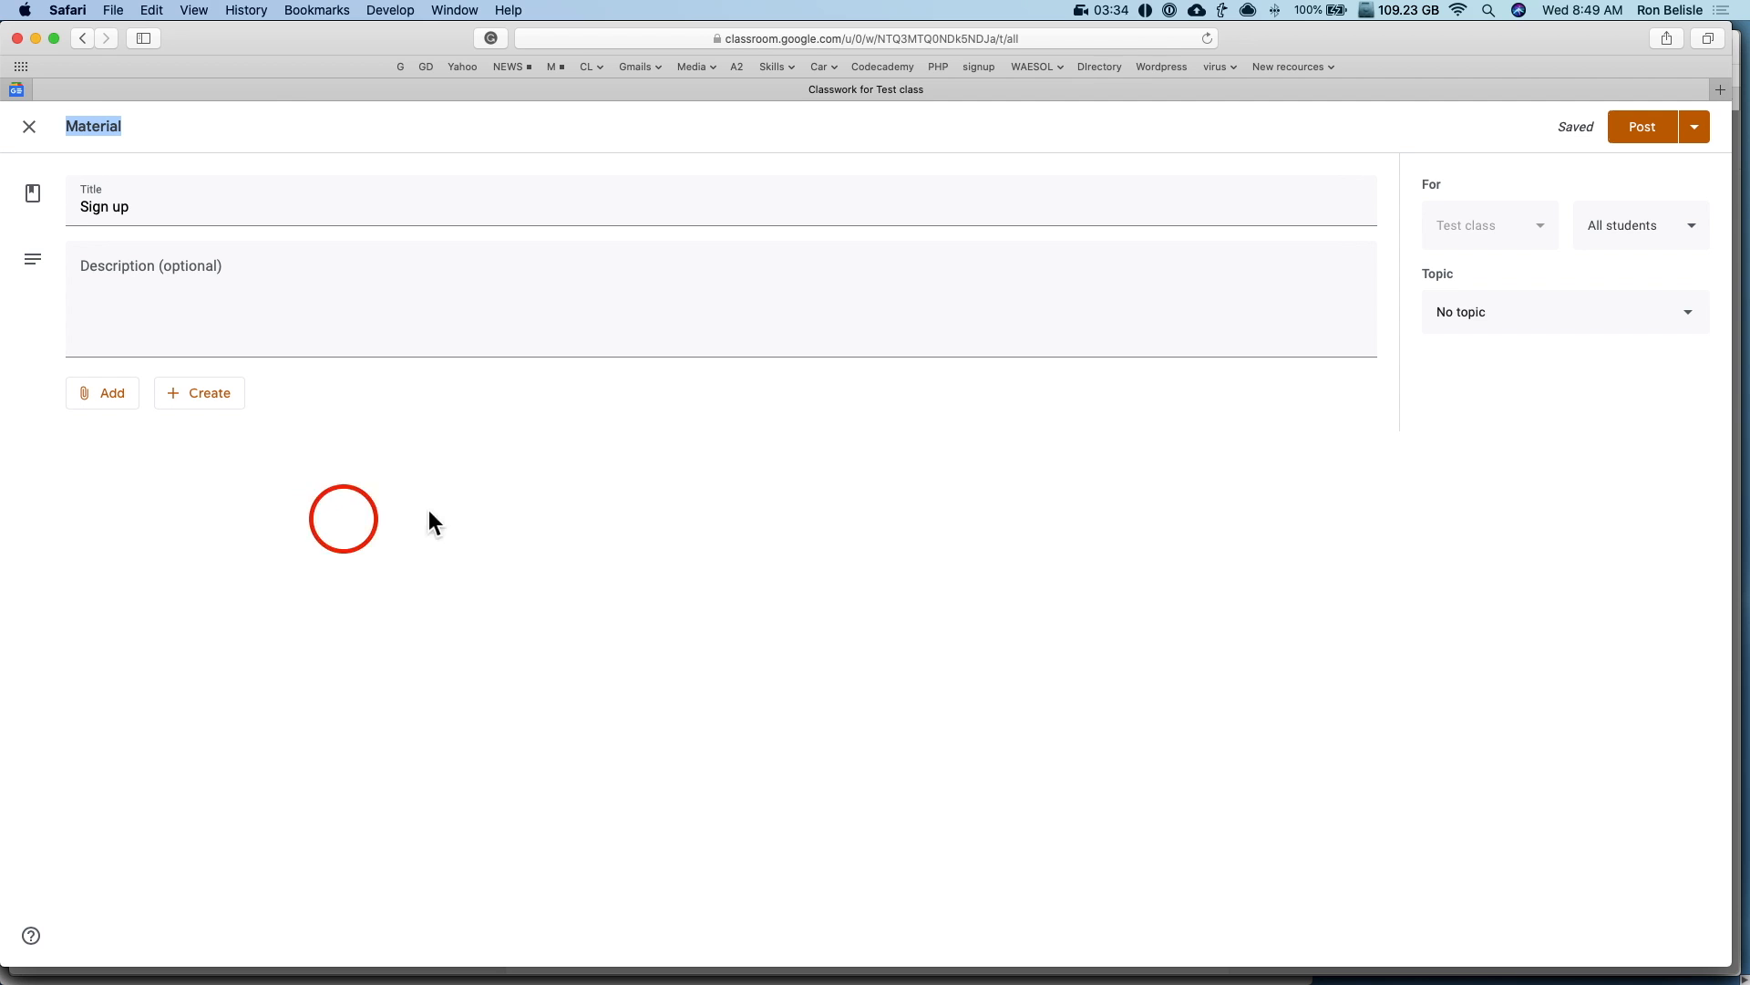
Step: Create a blank Google Docs document as an attachment of the material and open it for editing
{"action": "left_click", "coordinate": [219, 394]}
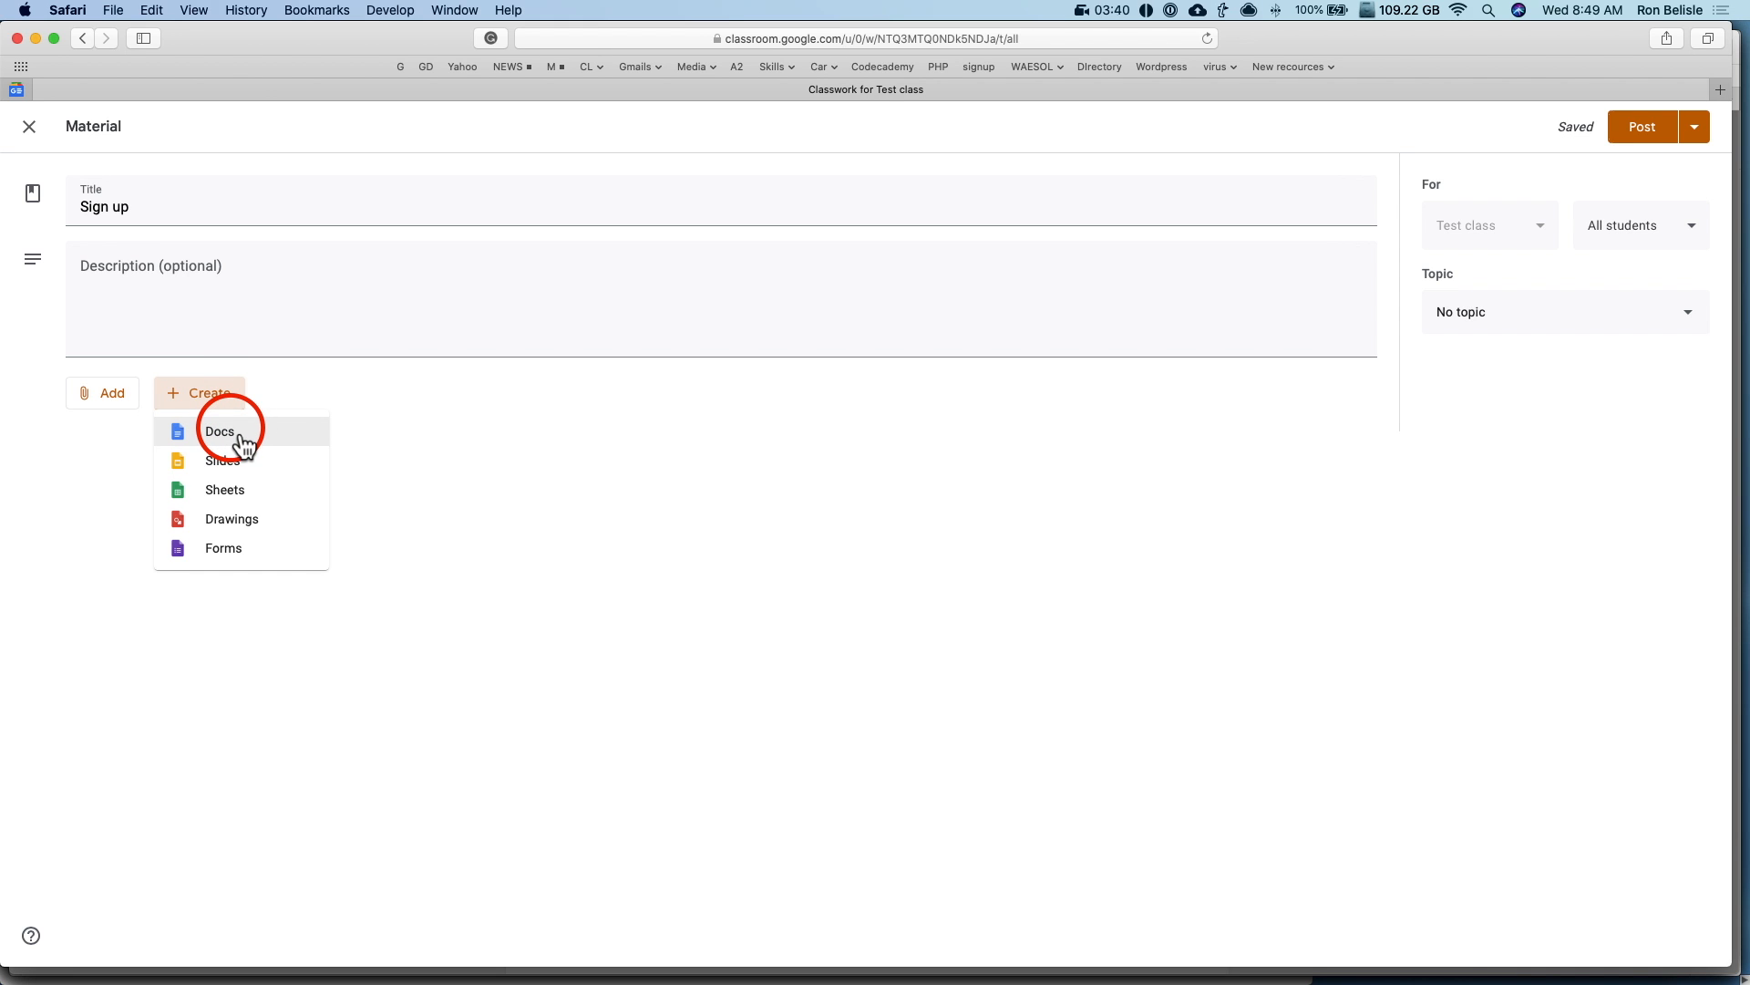
{"action": "left_click", "coordinate": [242, 439]}
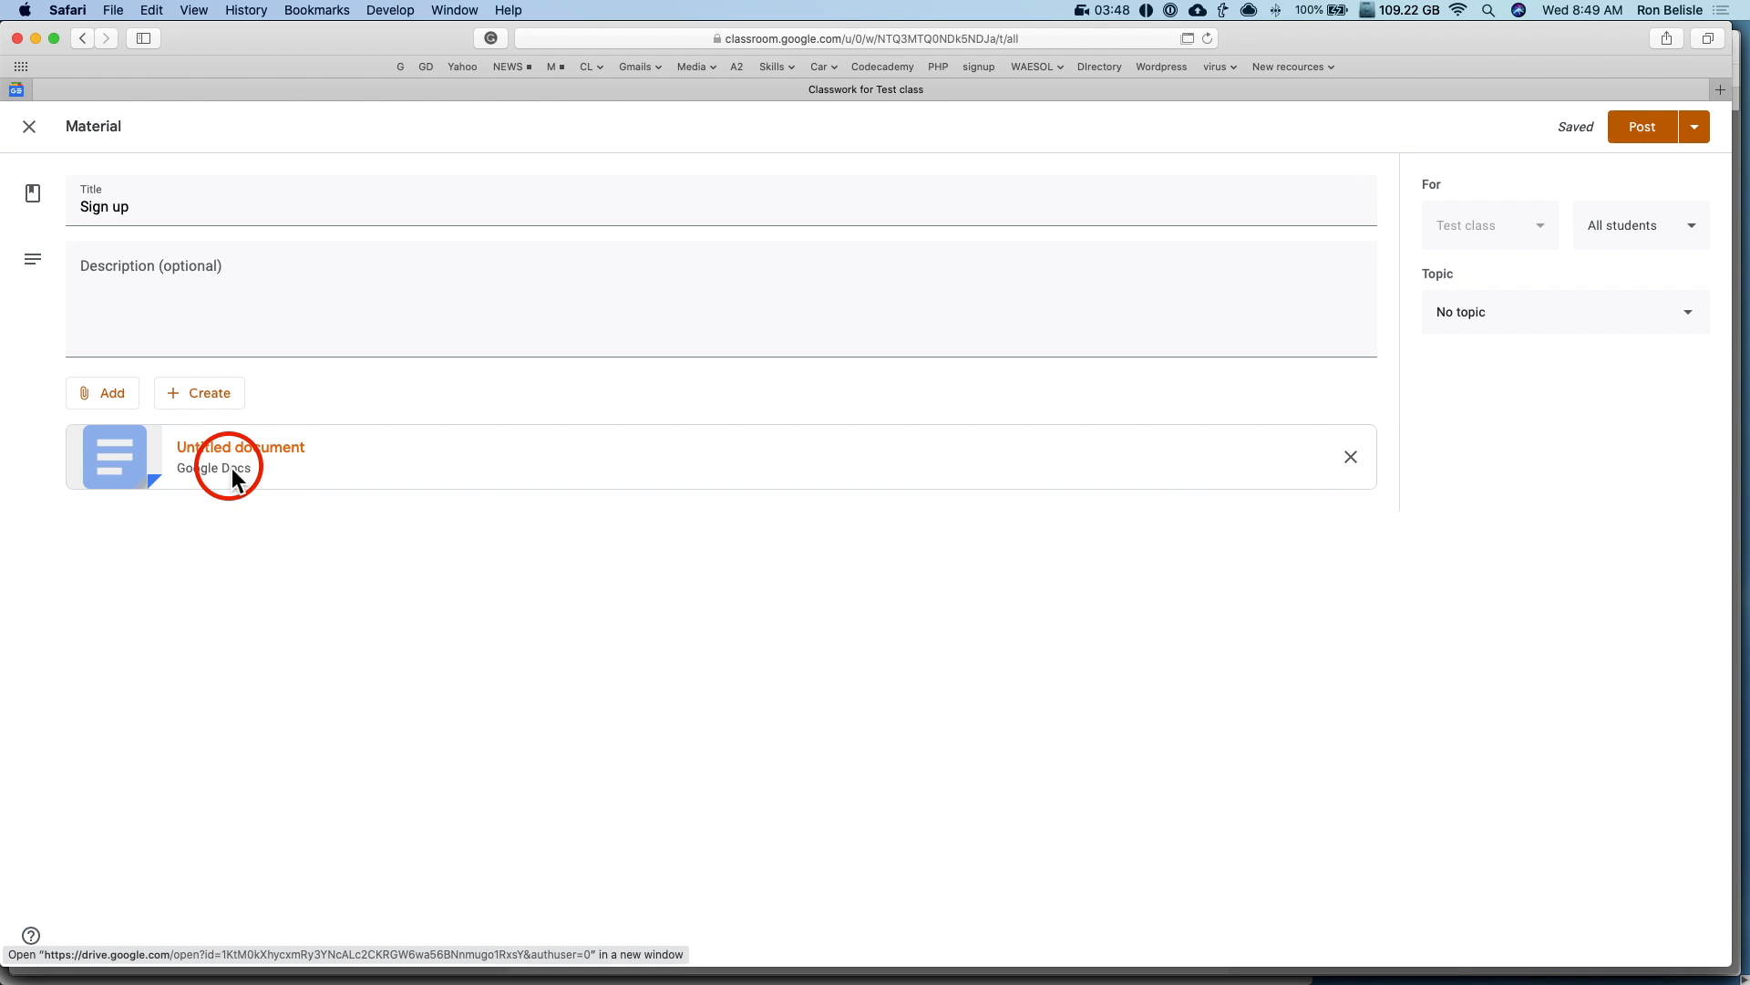
{"action": "right_click", "coordinate": [254, 444]}
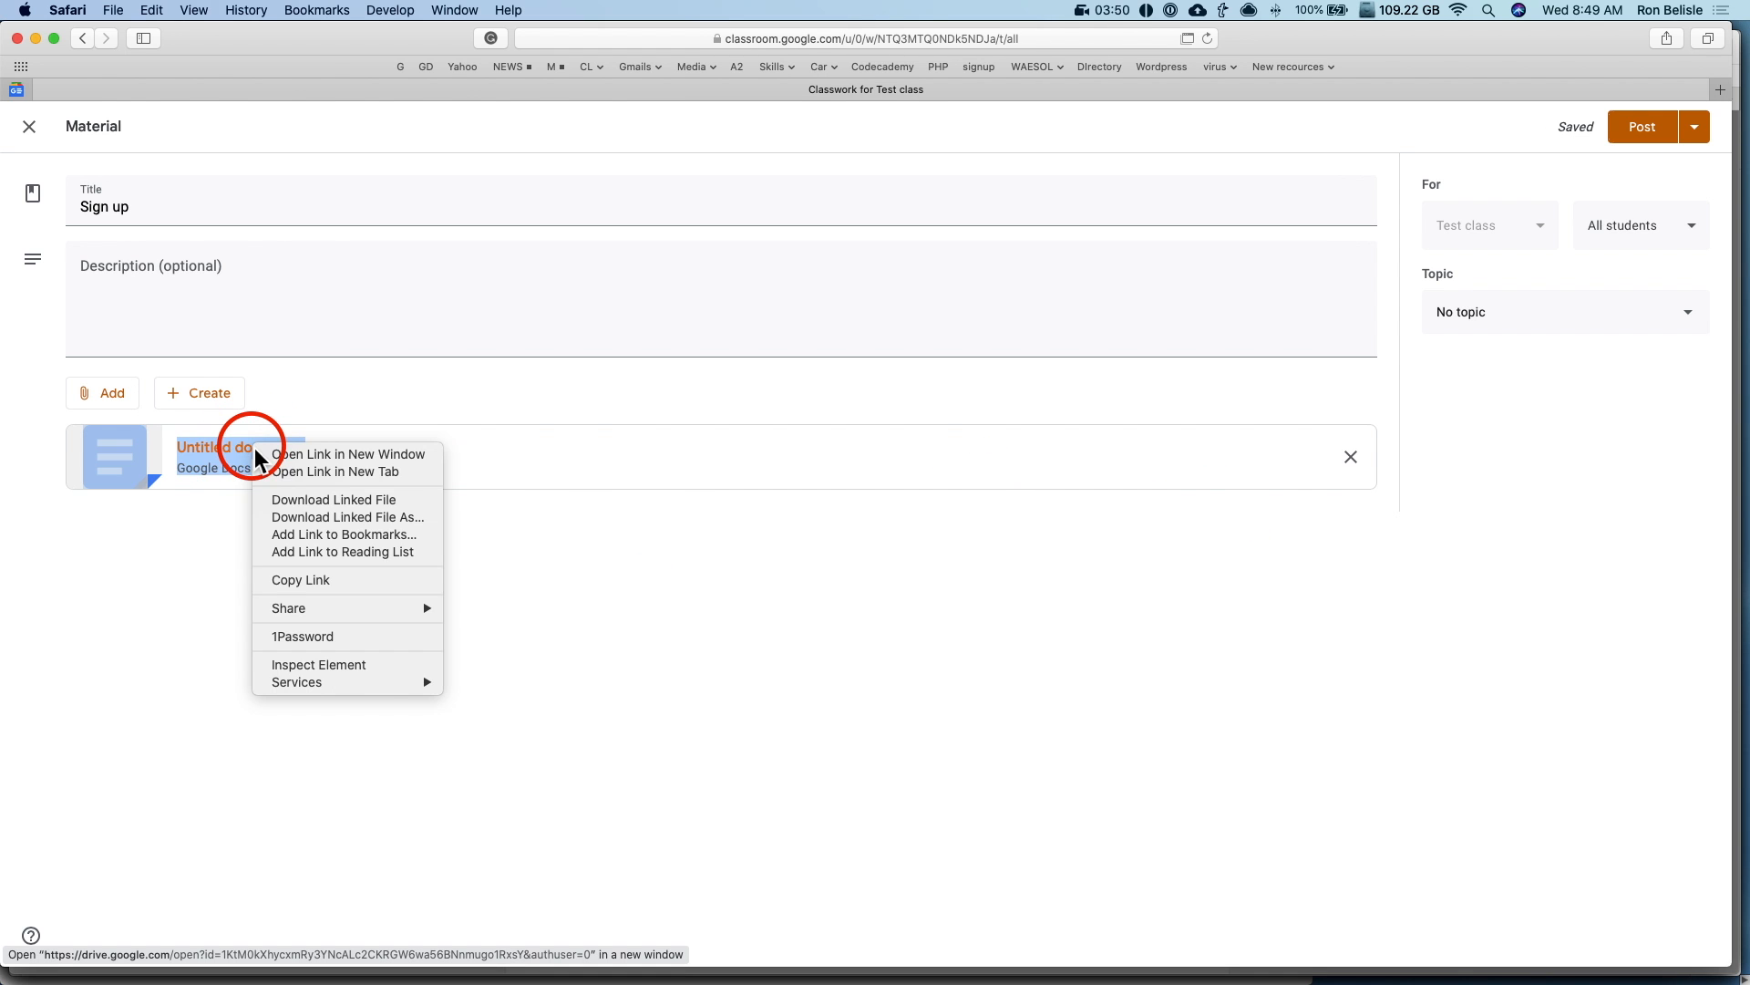
{"action": "left_click", "coordinate": [219, 467]}
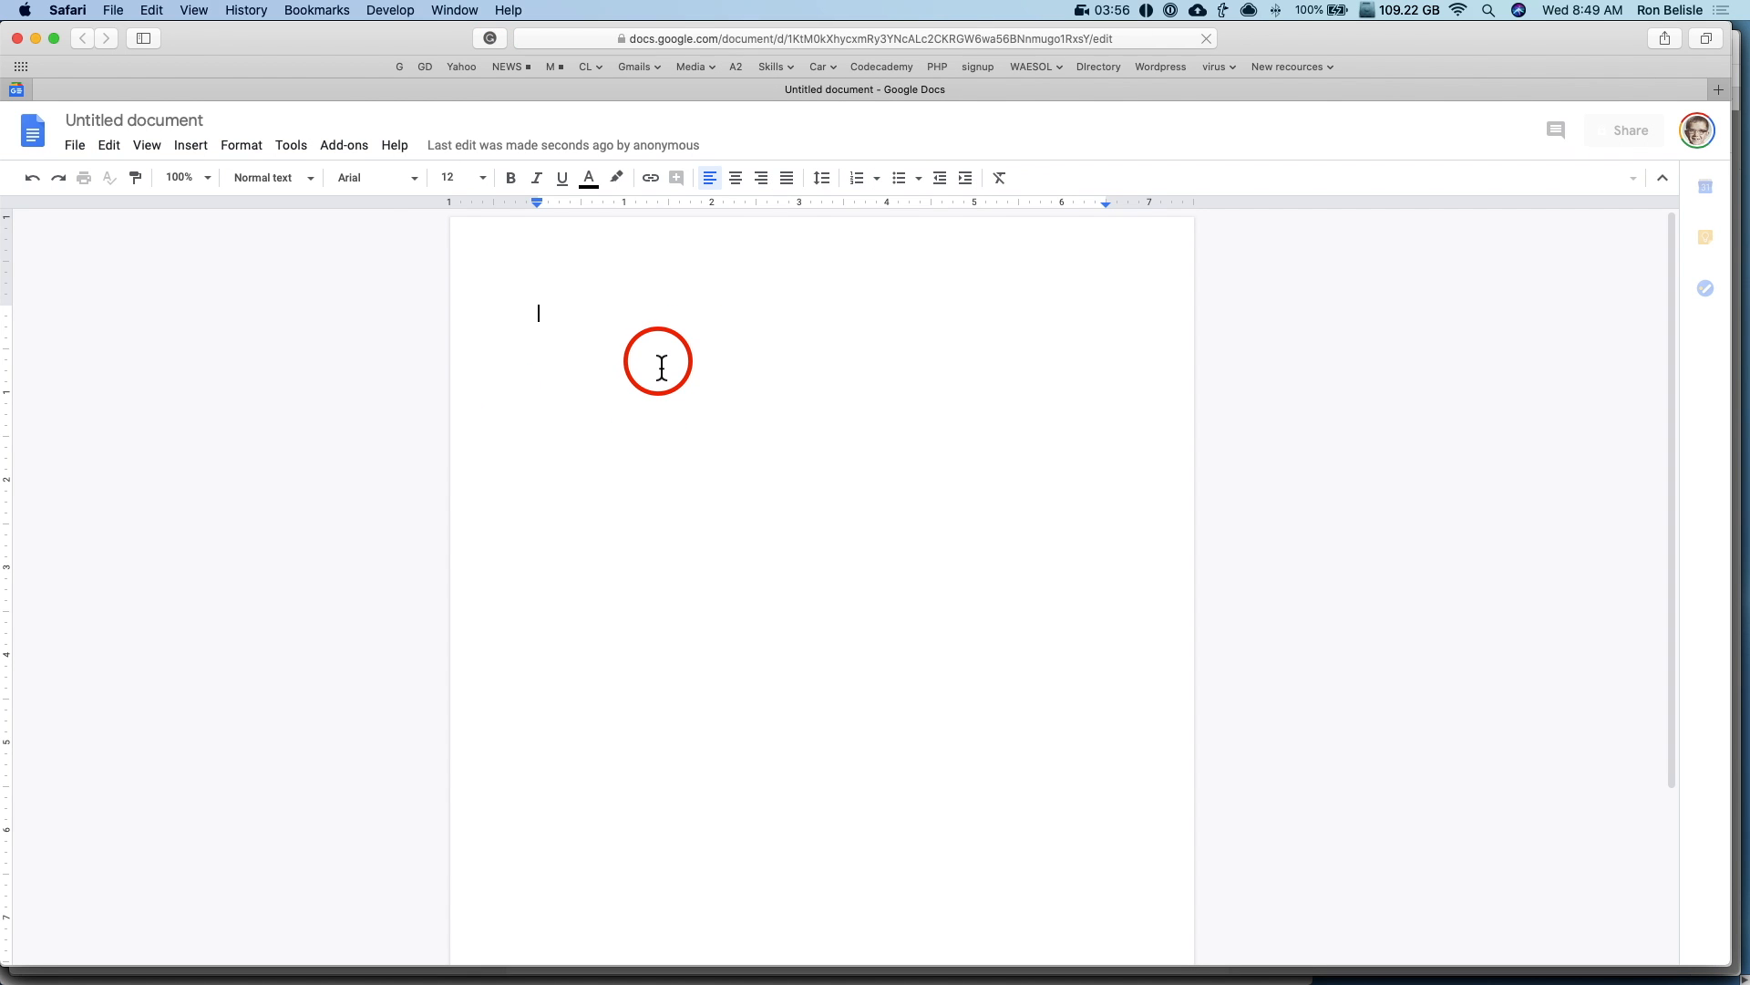
Step: Set the font size to 14 and enter the line "Sign up below." at the start of the document
{"action": "left_click", "coordinate": [478, 177]}
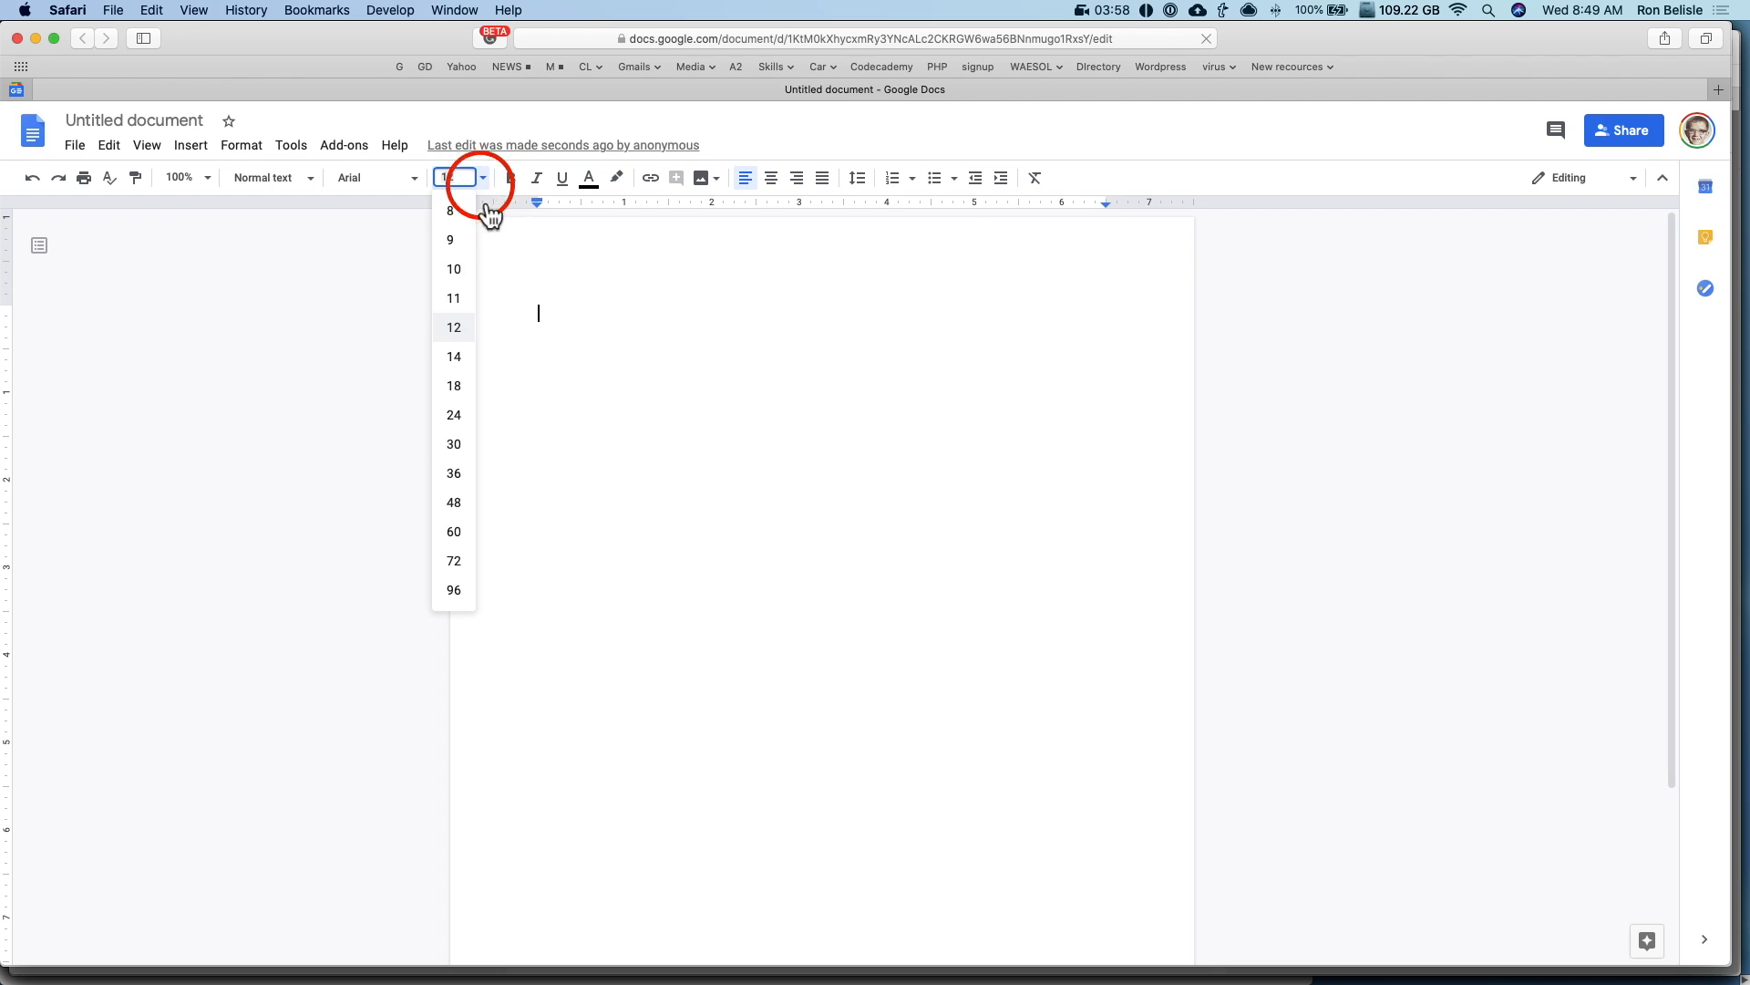
{"action": "left_click", "coordinate": [454, 357]}
{"action": "type", "text": "Siign up"}
{"action": "key", "text": "BackSpace"}
{"action": "key", "text": "BackSpace"}
{"action": "key", "text": "BackSpace"}
{"action": "key", "text": "BackSpace"}
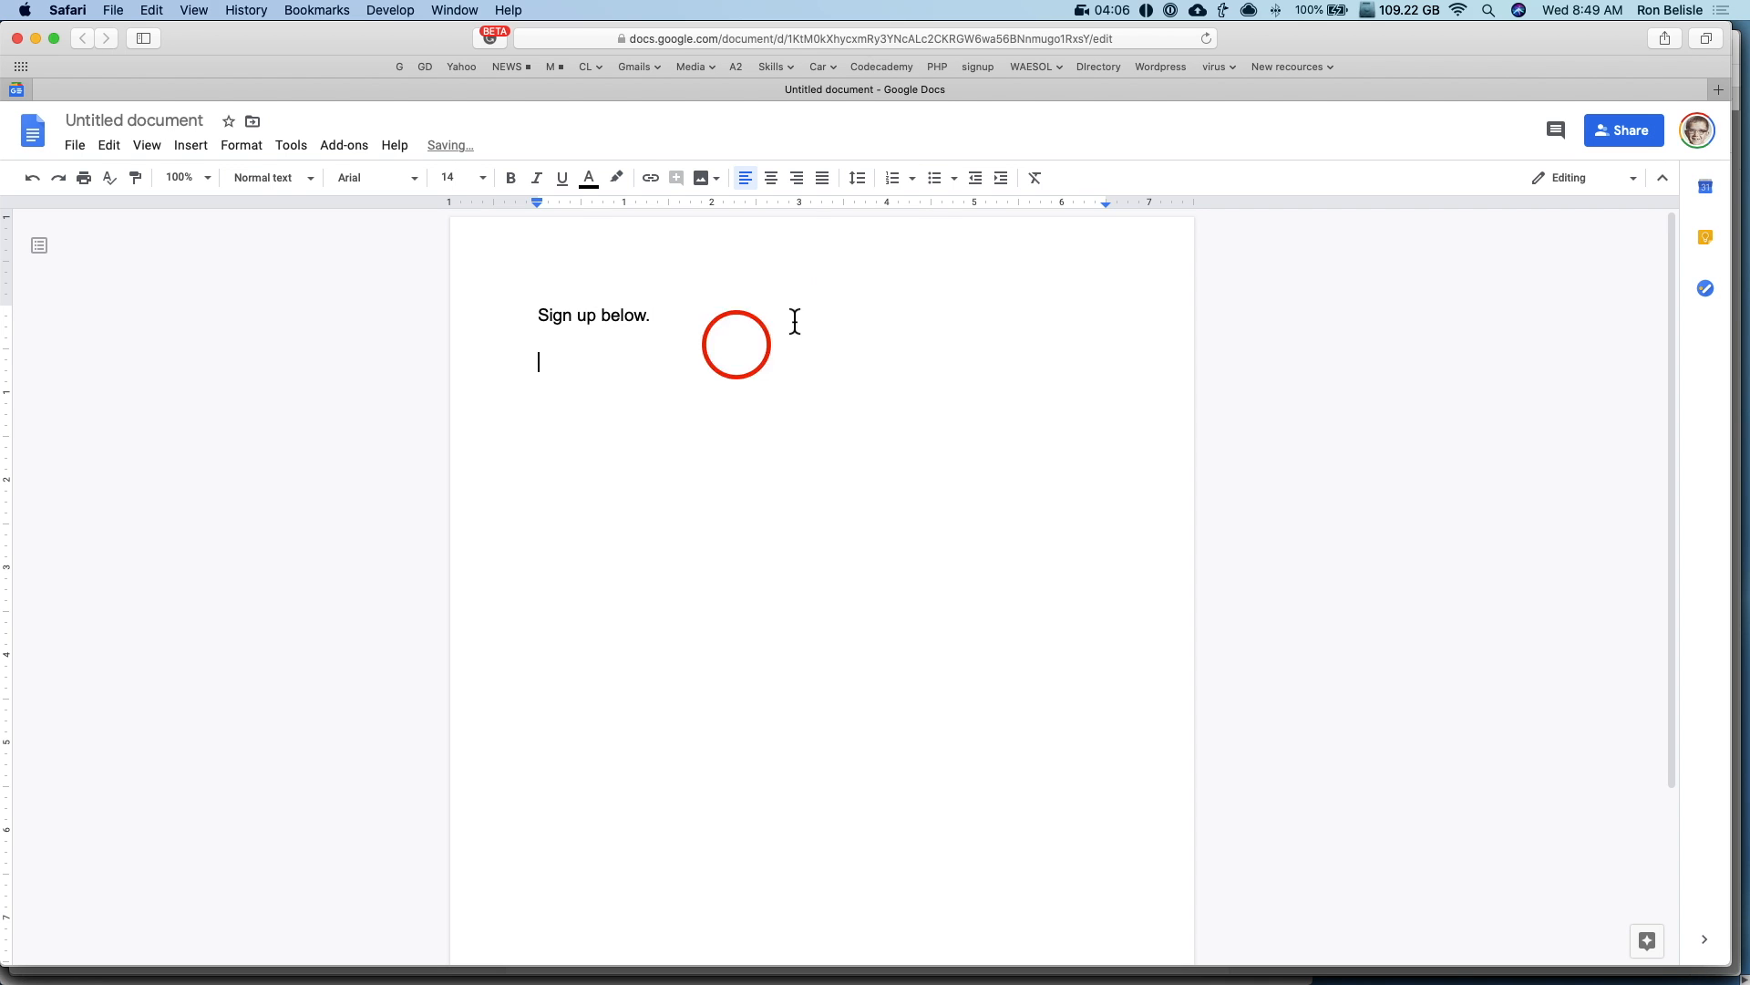
Step: Insert a table with two columns and one row beneath the "Sign up below." line
{"action": "left_click", "coordinate": [222, 151]}
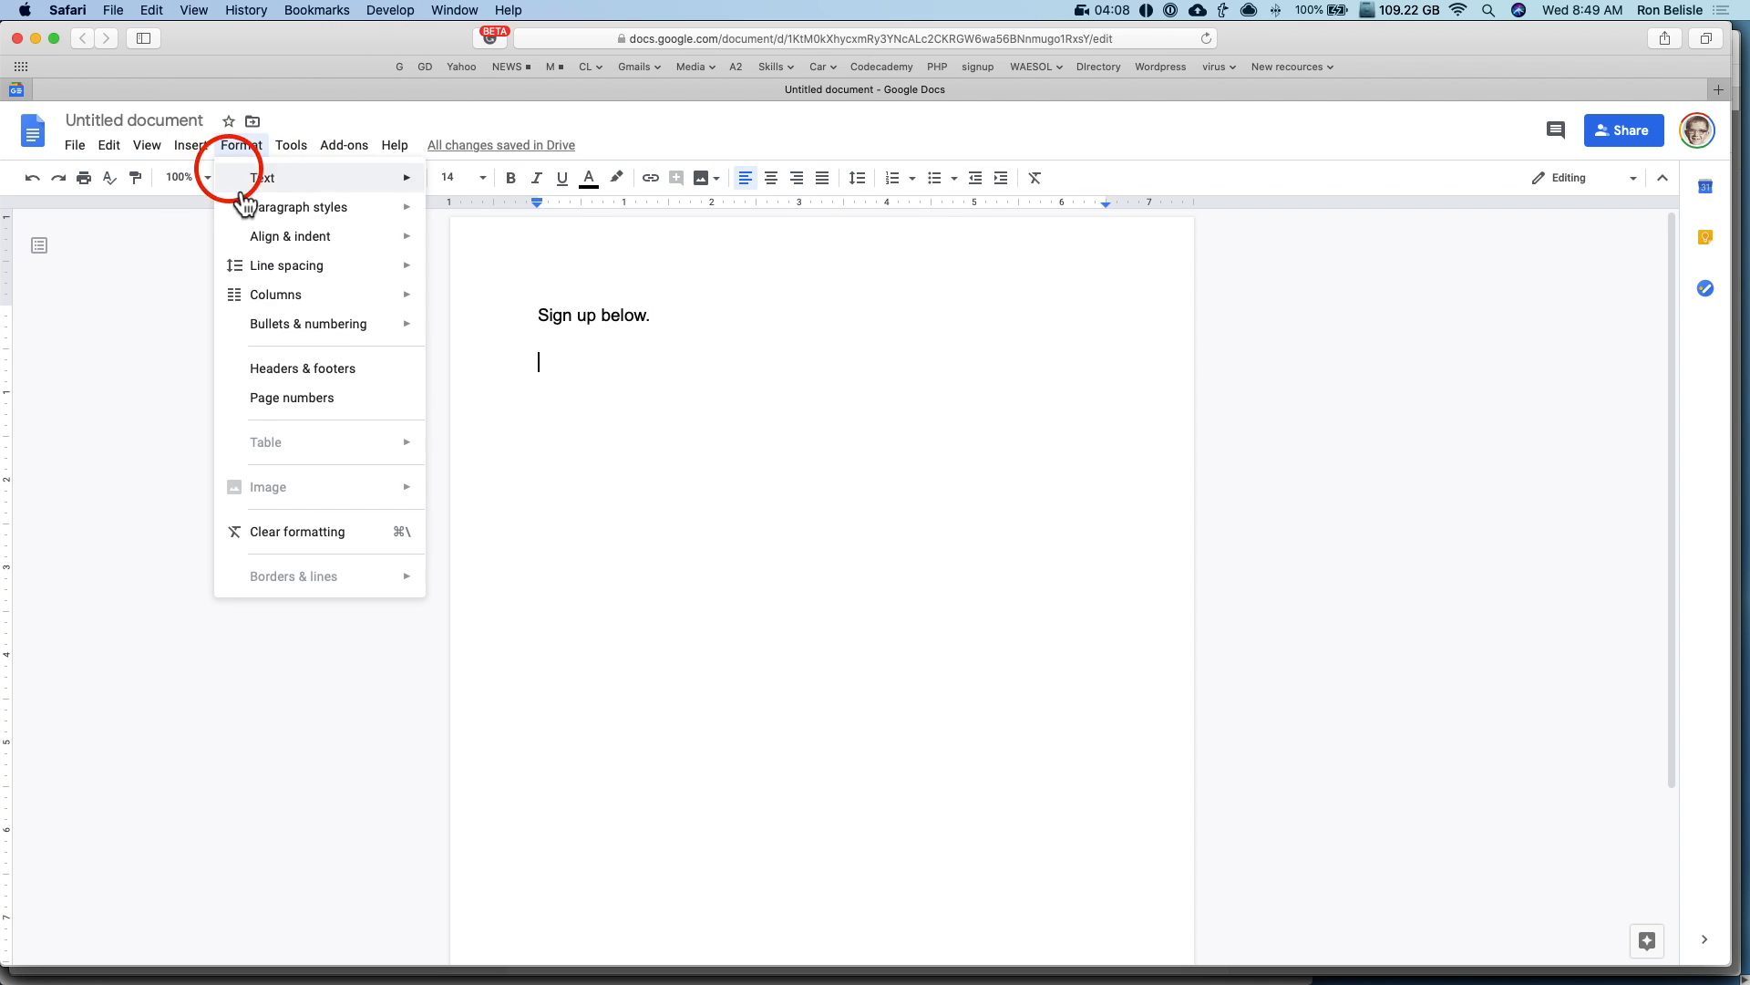
{"action": "left_click", "coordinate": [192, 145]}
{"action": "mouse_move", "coordinate": [355, 207]}
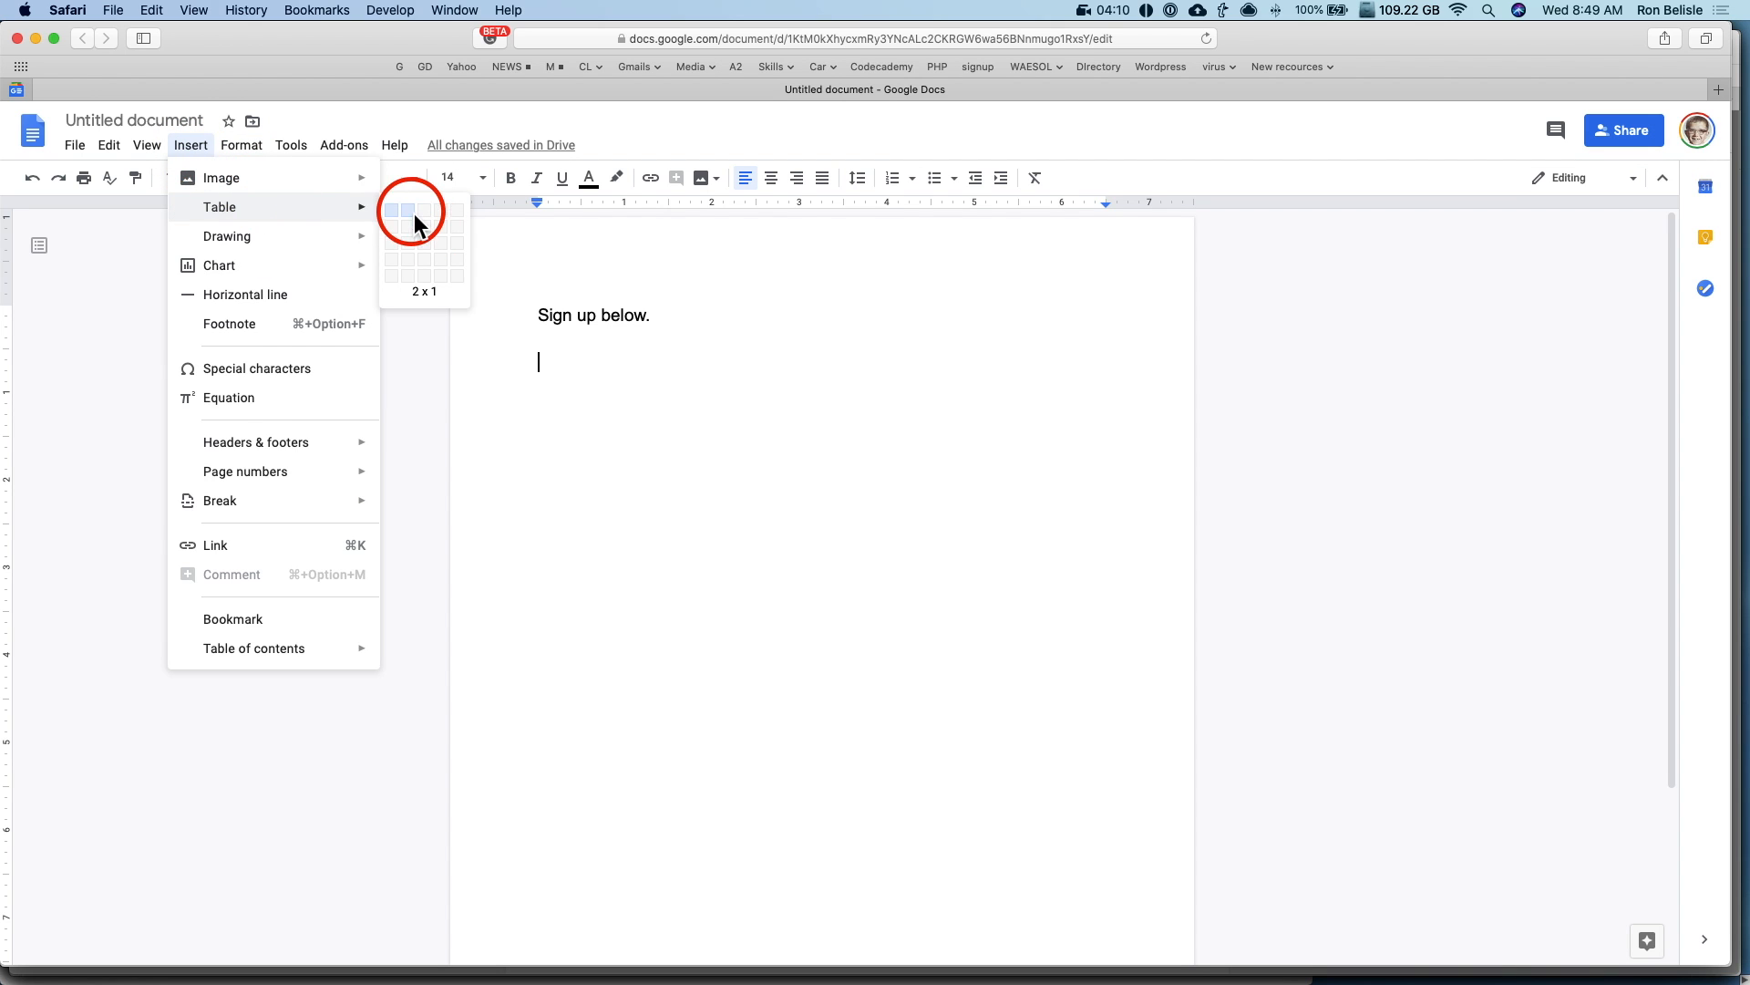
{"action": "left_click", "coordinate": [412, 212]}
Step: Head the table columns "Your name" and "Your topic" and add six blank rows beneath them
{"action": "type", "text": "Your name"}
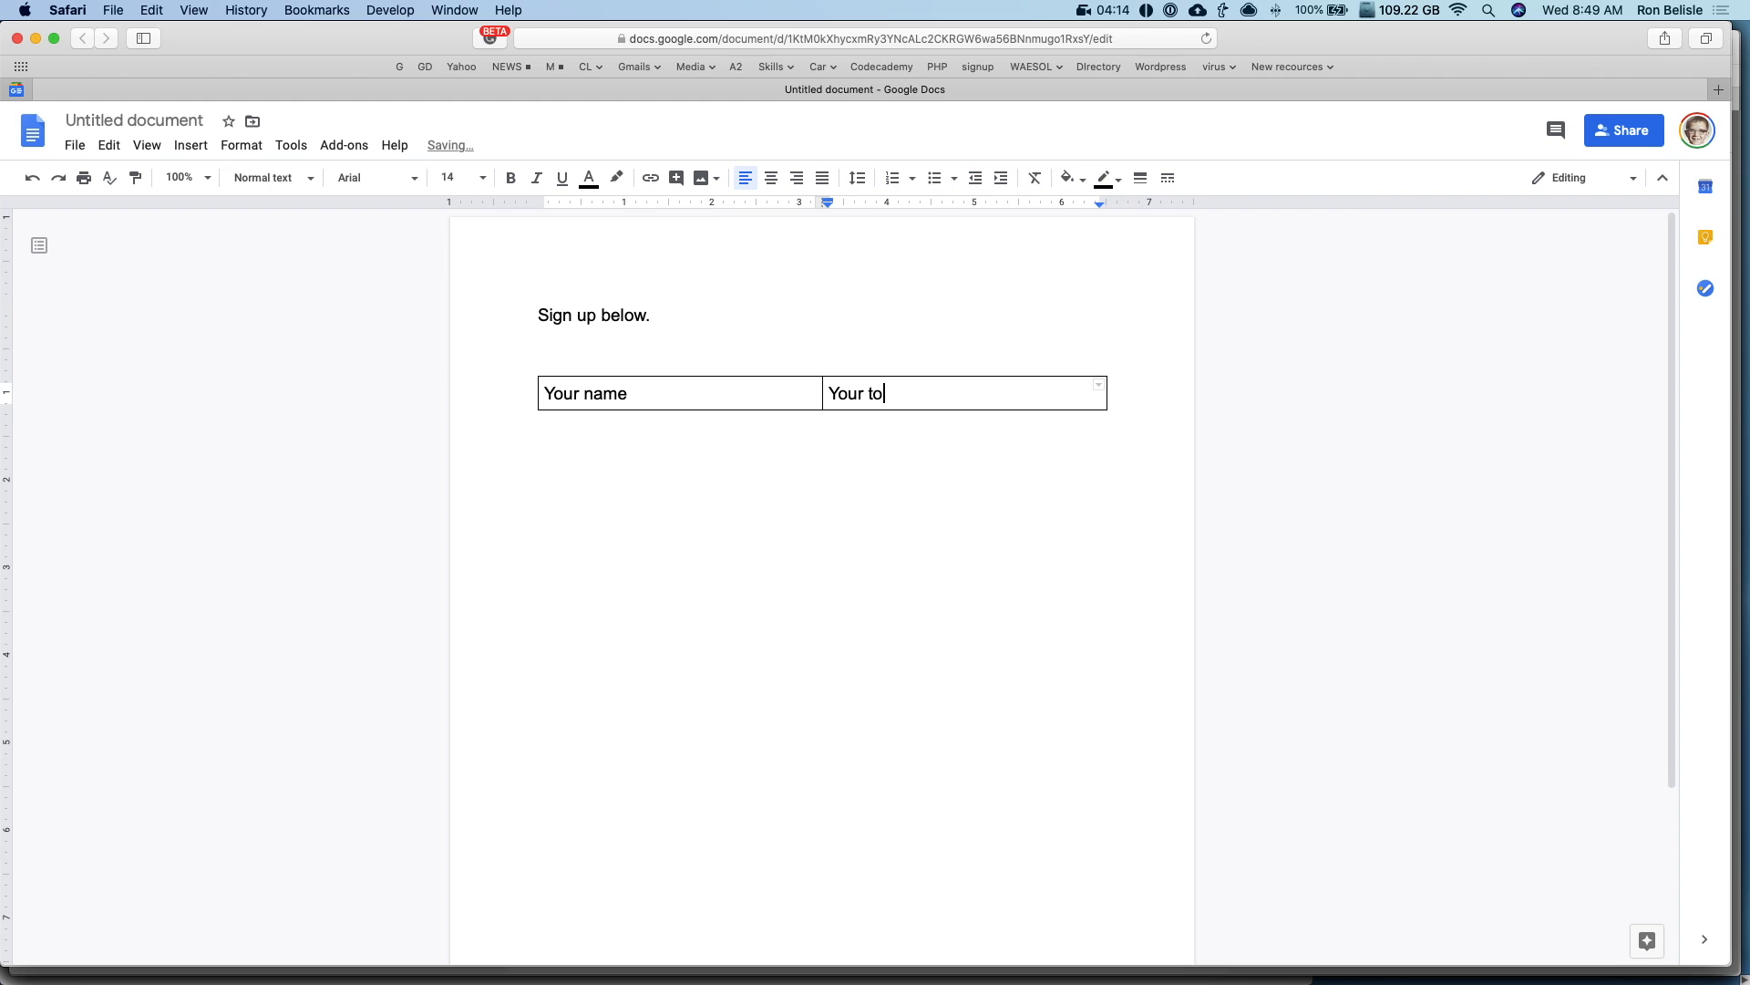
{"action": "key", "text": "Tab"}
{"action": "key", "text": "Tab"}
{"action": "key", "text": "Tab"}
{"action": "key", "text": "Tab"}
{"action": "key", "text": "Tab"}
{"action": "key", "text": "Tab"}
{"action": "key", "text": "Tab"}
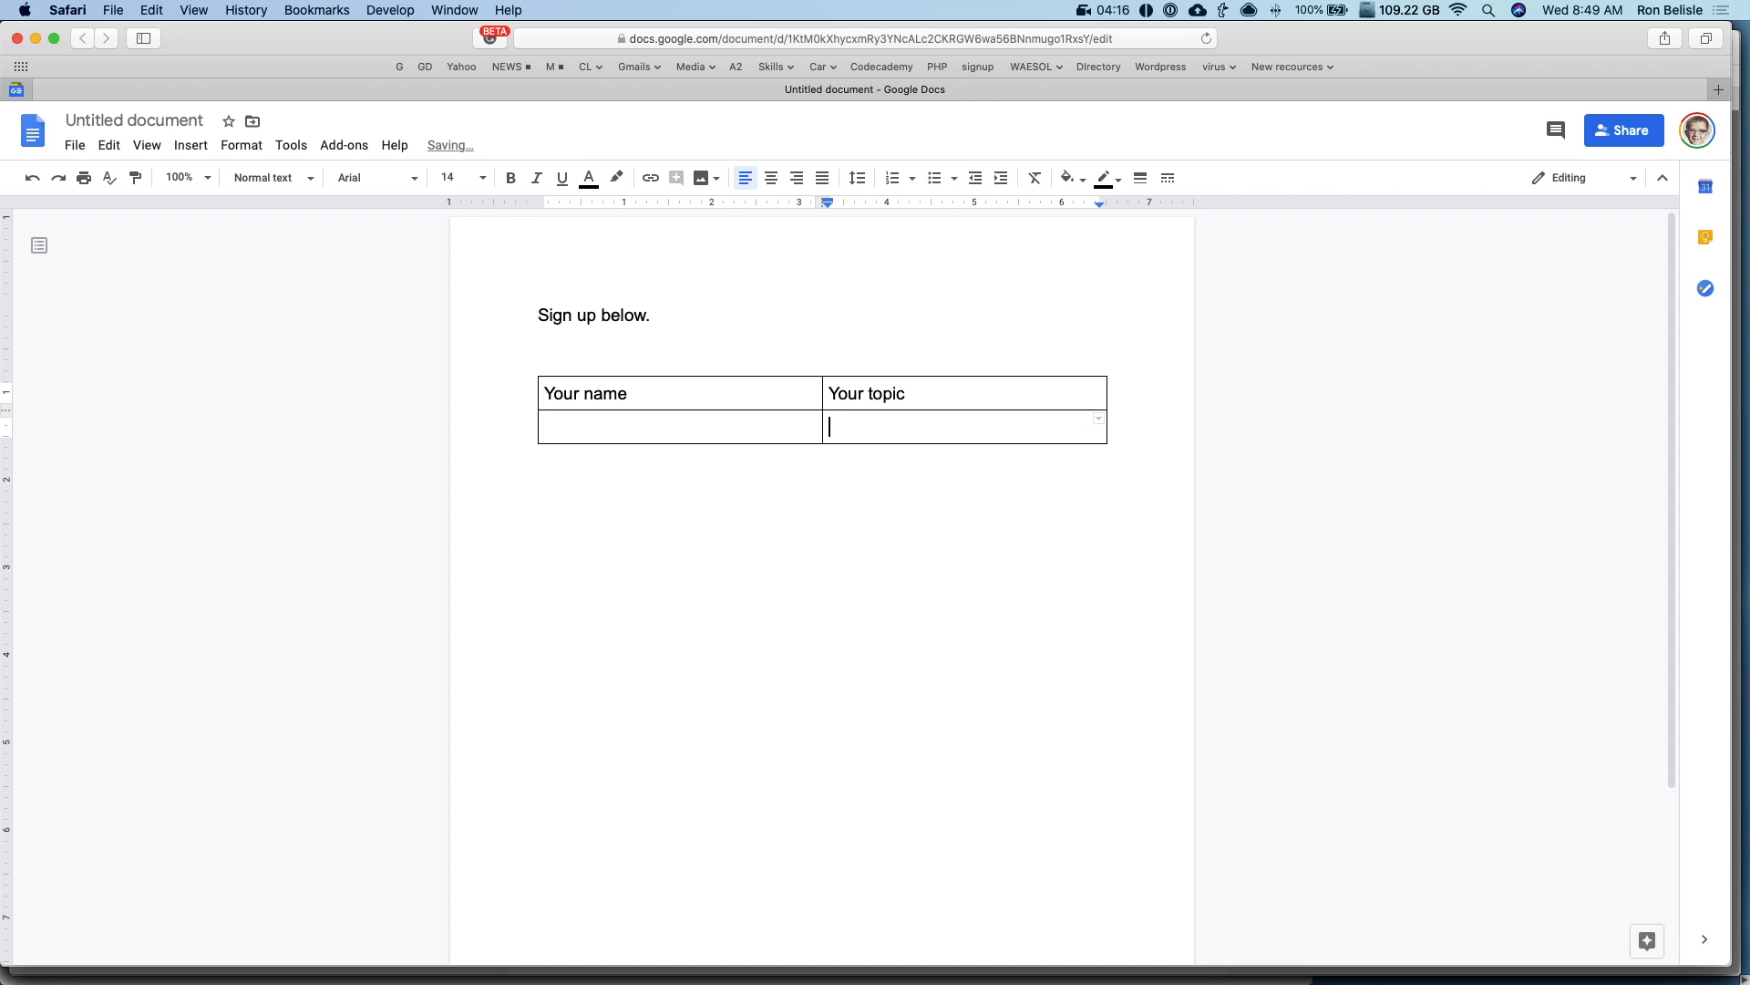
{"action": "key", "text": "Tab"}
{"action": "key", "text": "Tab"}
{"action": "key", "text": "Tab"}
{"action": "key", "text": "Tab"}
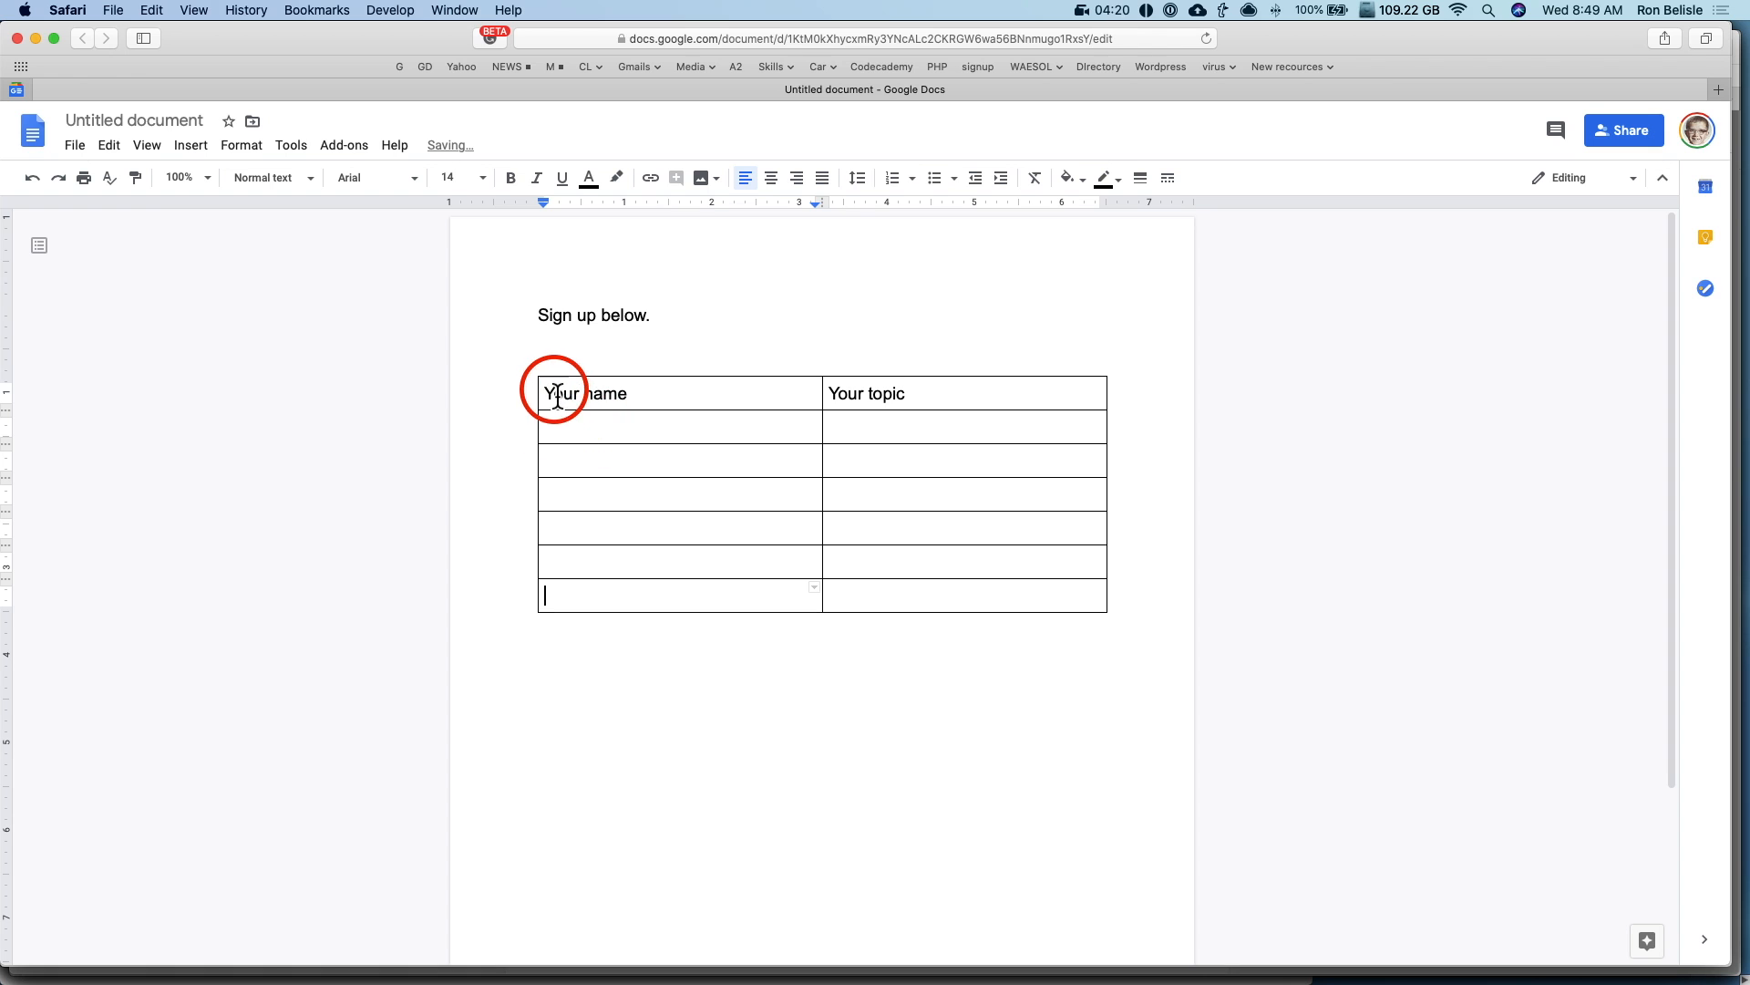
Step: Shade the table's header row light gray
{"action": "left_click_drag", "start_coordinate": [551, 392], "coordinate": [971, 407]}
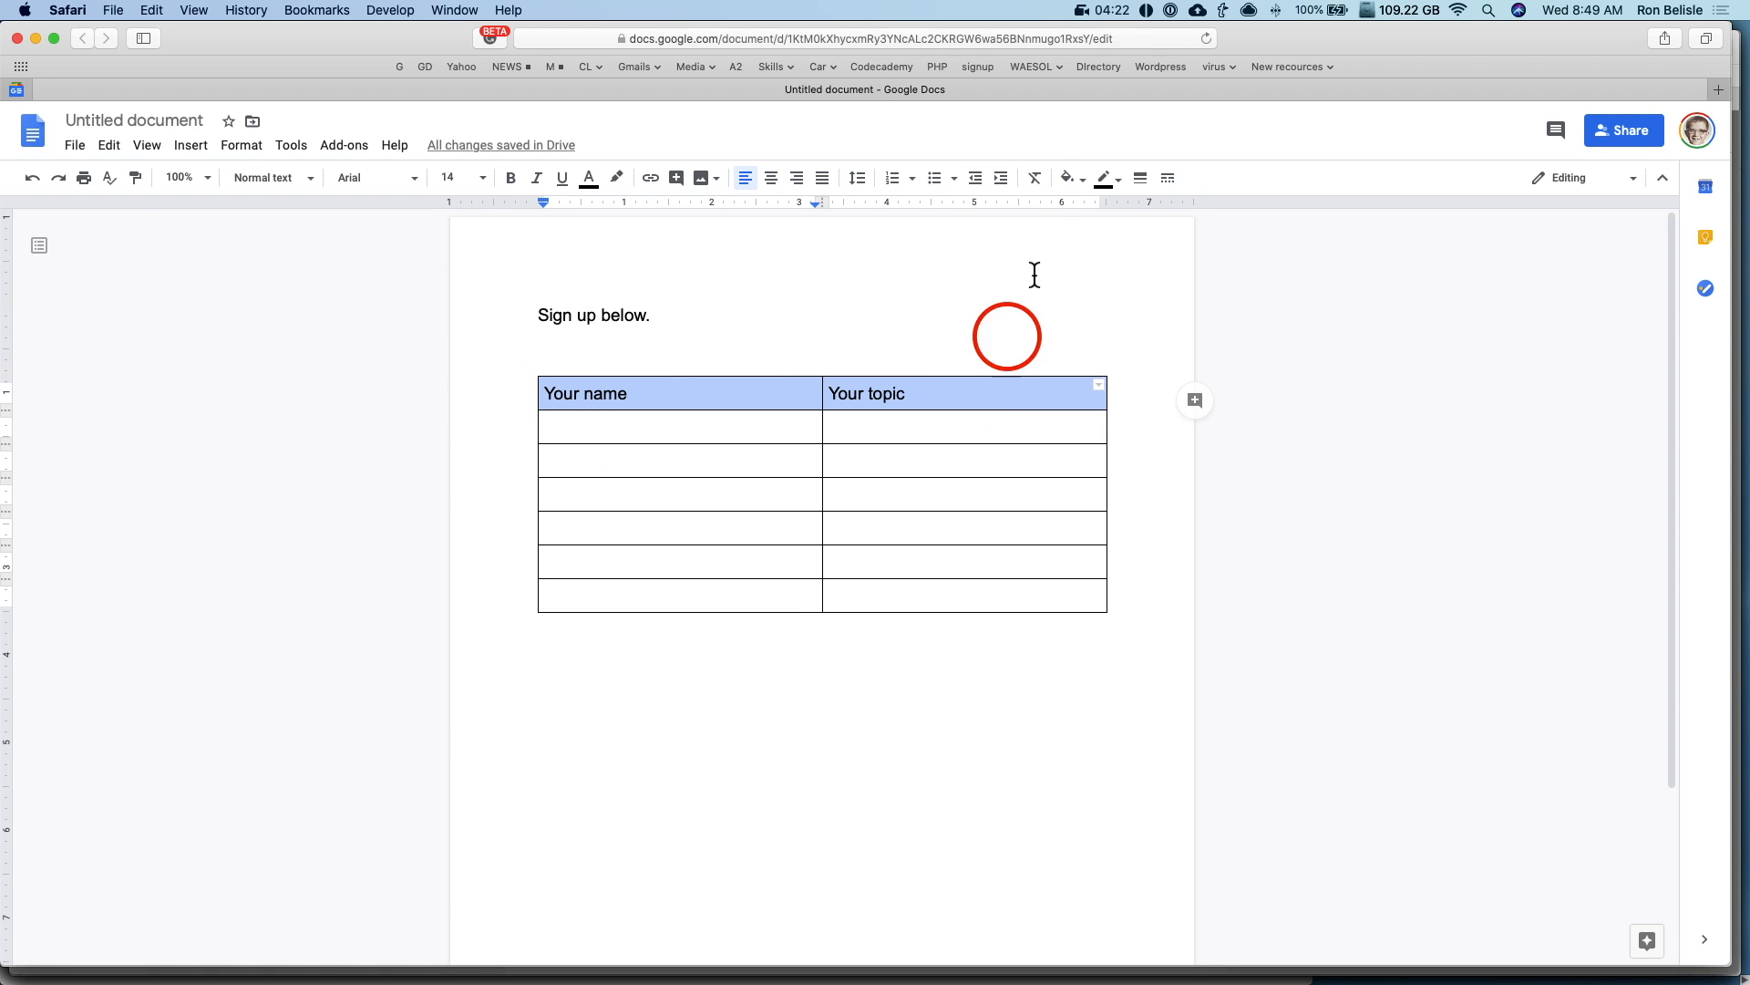
{"action": "left_click", "coordinate": [1077, 183]}
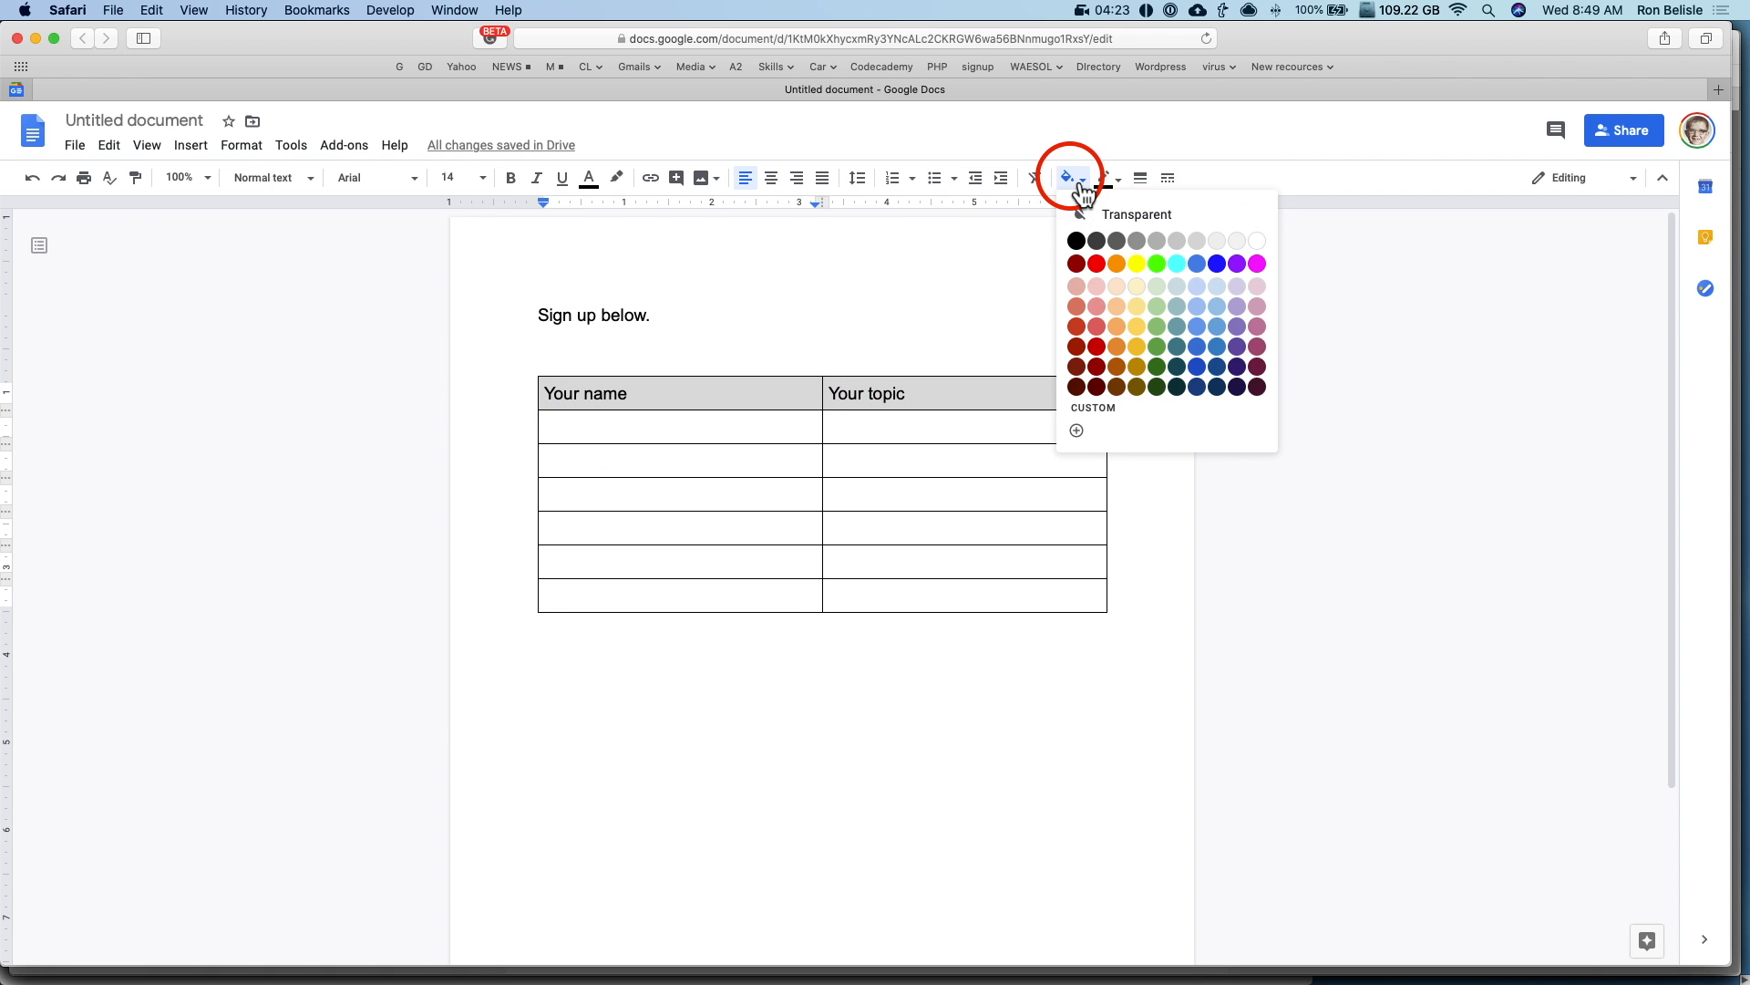
{"action": "left_click", "coordinate": [1197, 240]}
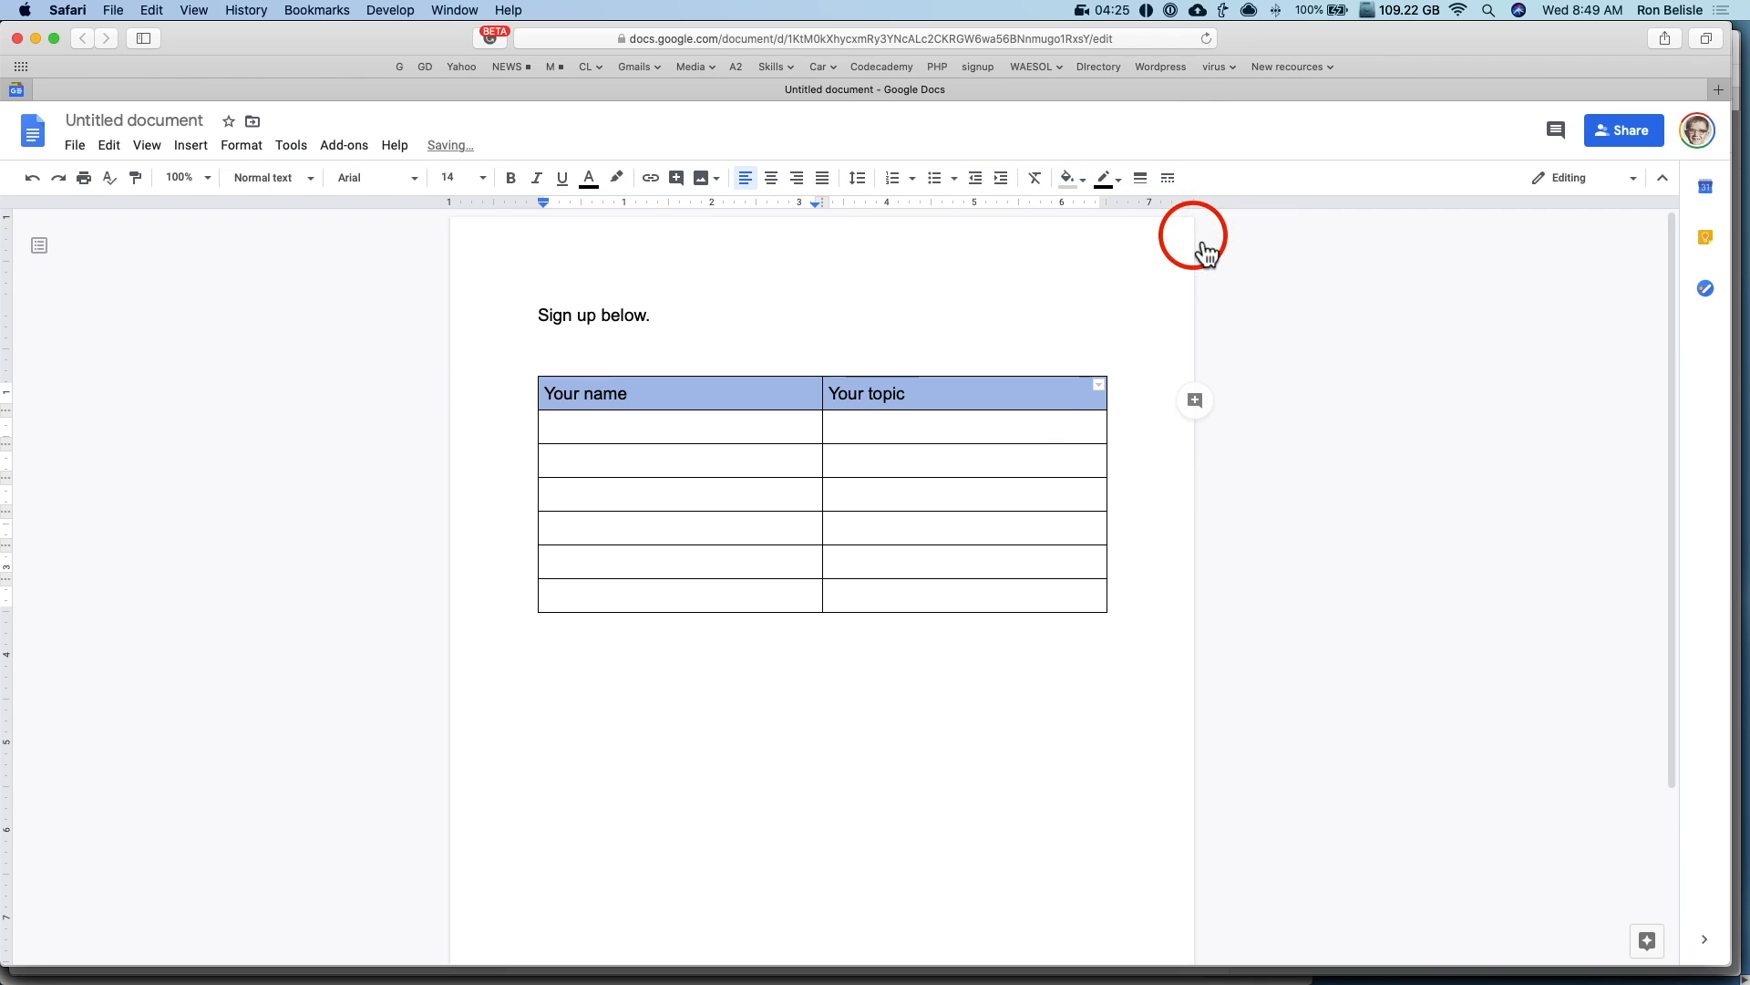
Step: Add two more blank rows at the end of the table
{"action": "left_click", "coordinate": [1041, 465]}
{"action": "left_click", "coordinate": [912, 606]}
{"action": "key", "text": "Tab"}
{"action": "key", "text": "Tab"}
{"action": "key", "text": "Tab"}
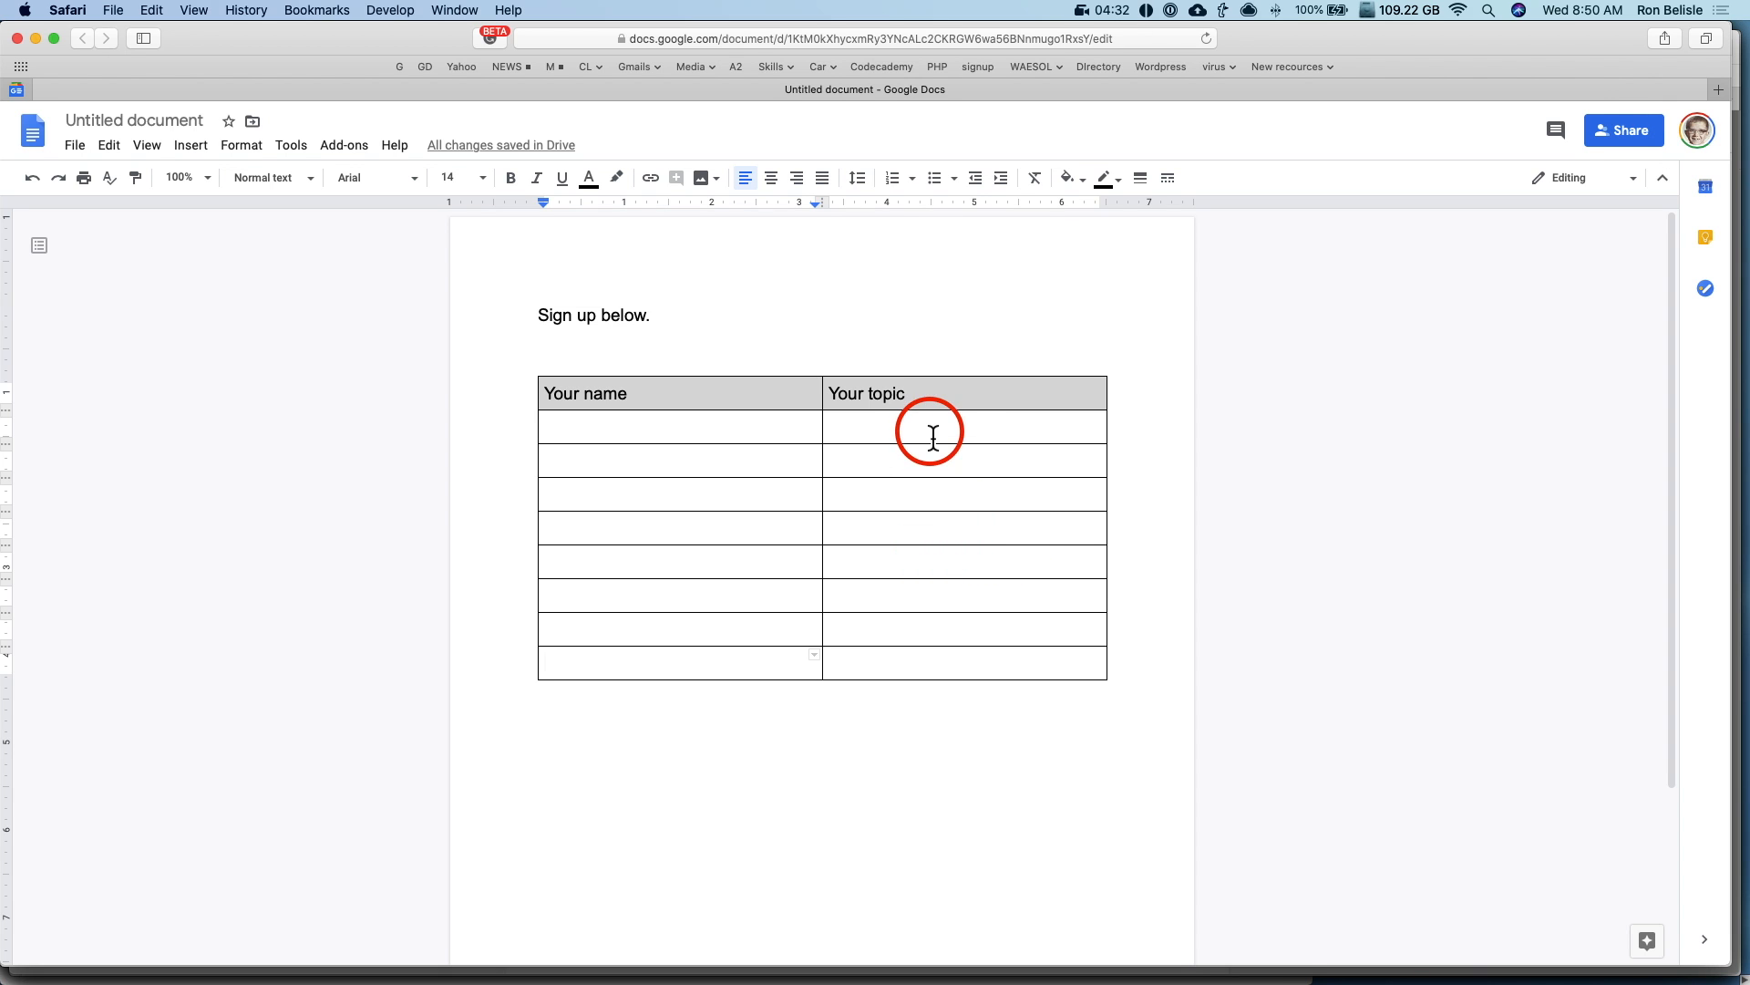
Step: Start sharing the document and save it under the name "Sign up below"
{"action": "left_click", "coordinate": [1648, 146]}
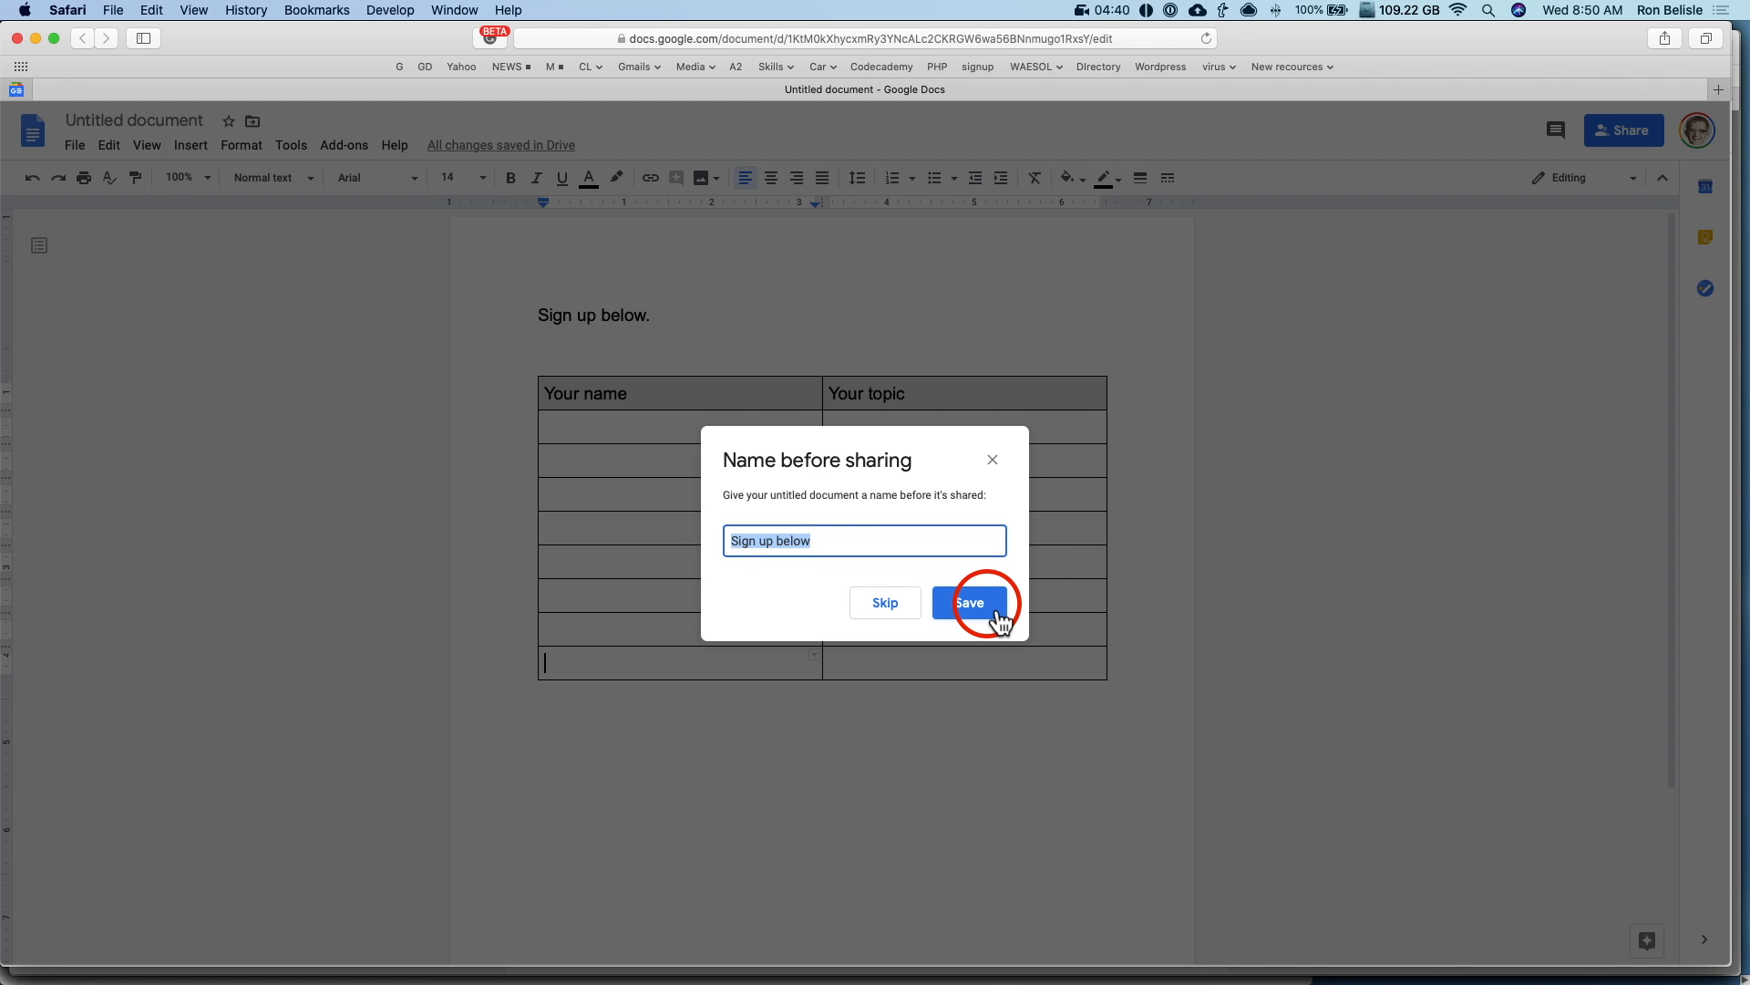
{"action": "left_click", "coordinate": [997, 618]}
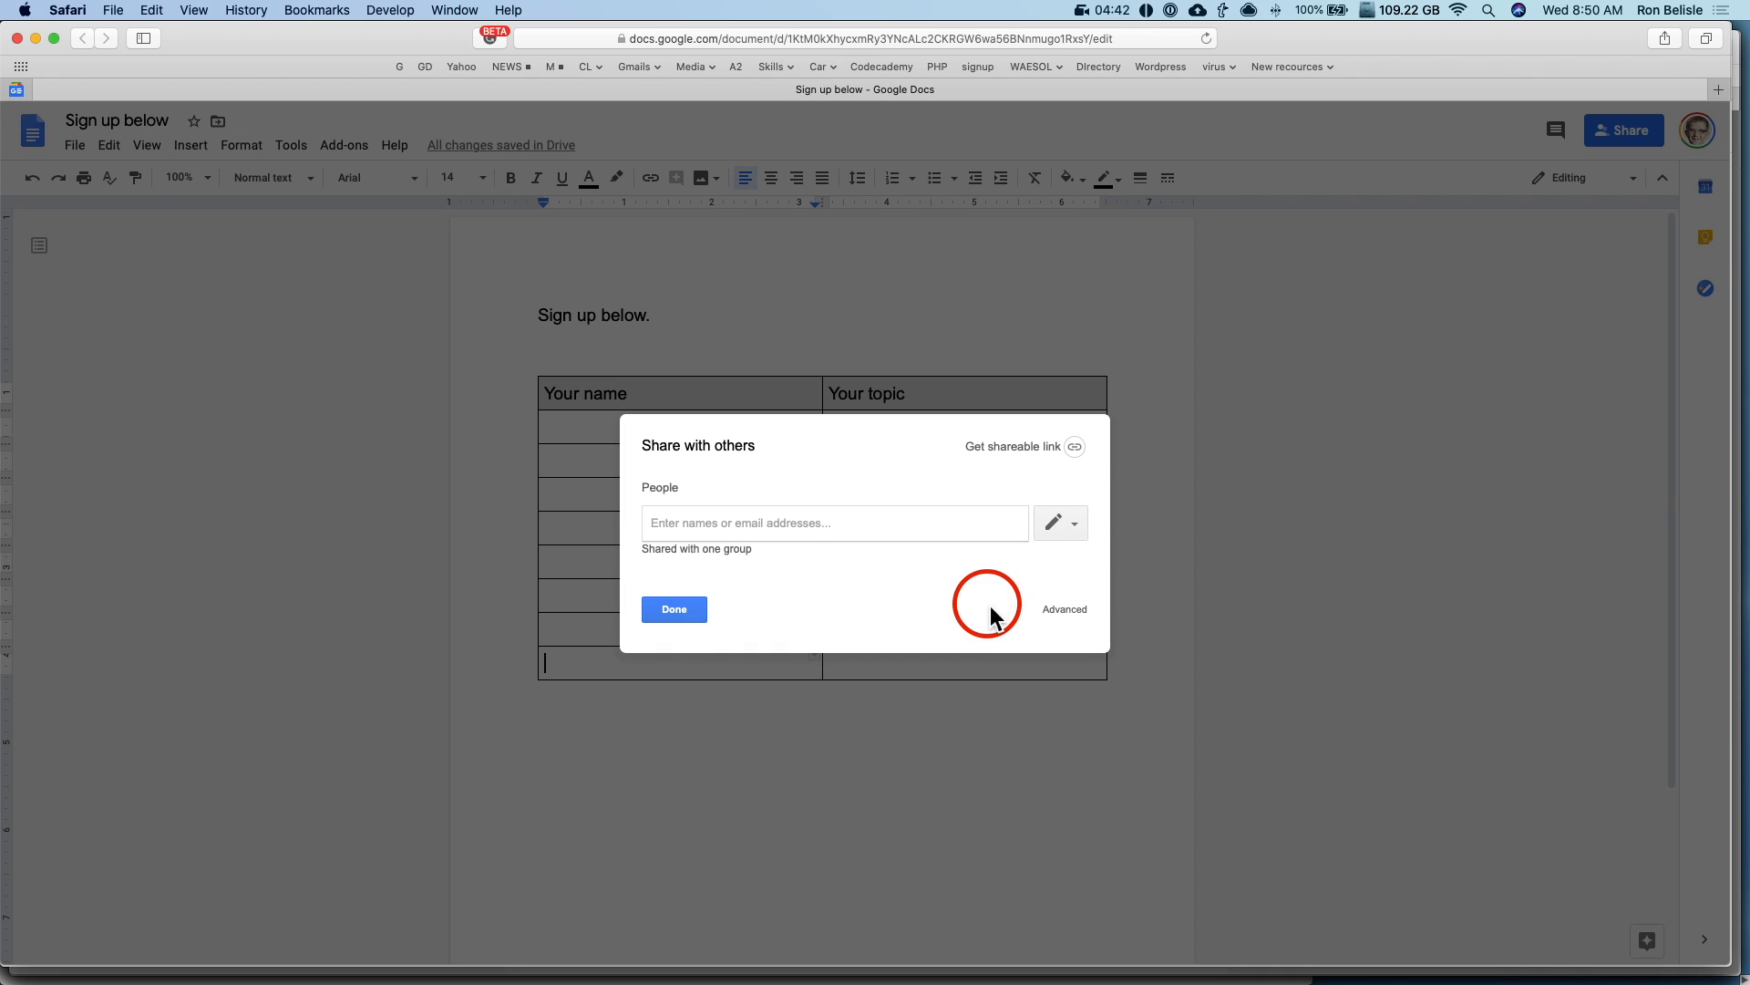
Step: Open the detailed sharing settings and check the permission options of the Test class teachers group
{"action": "left_click", "coordinate": [745, 549]}
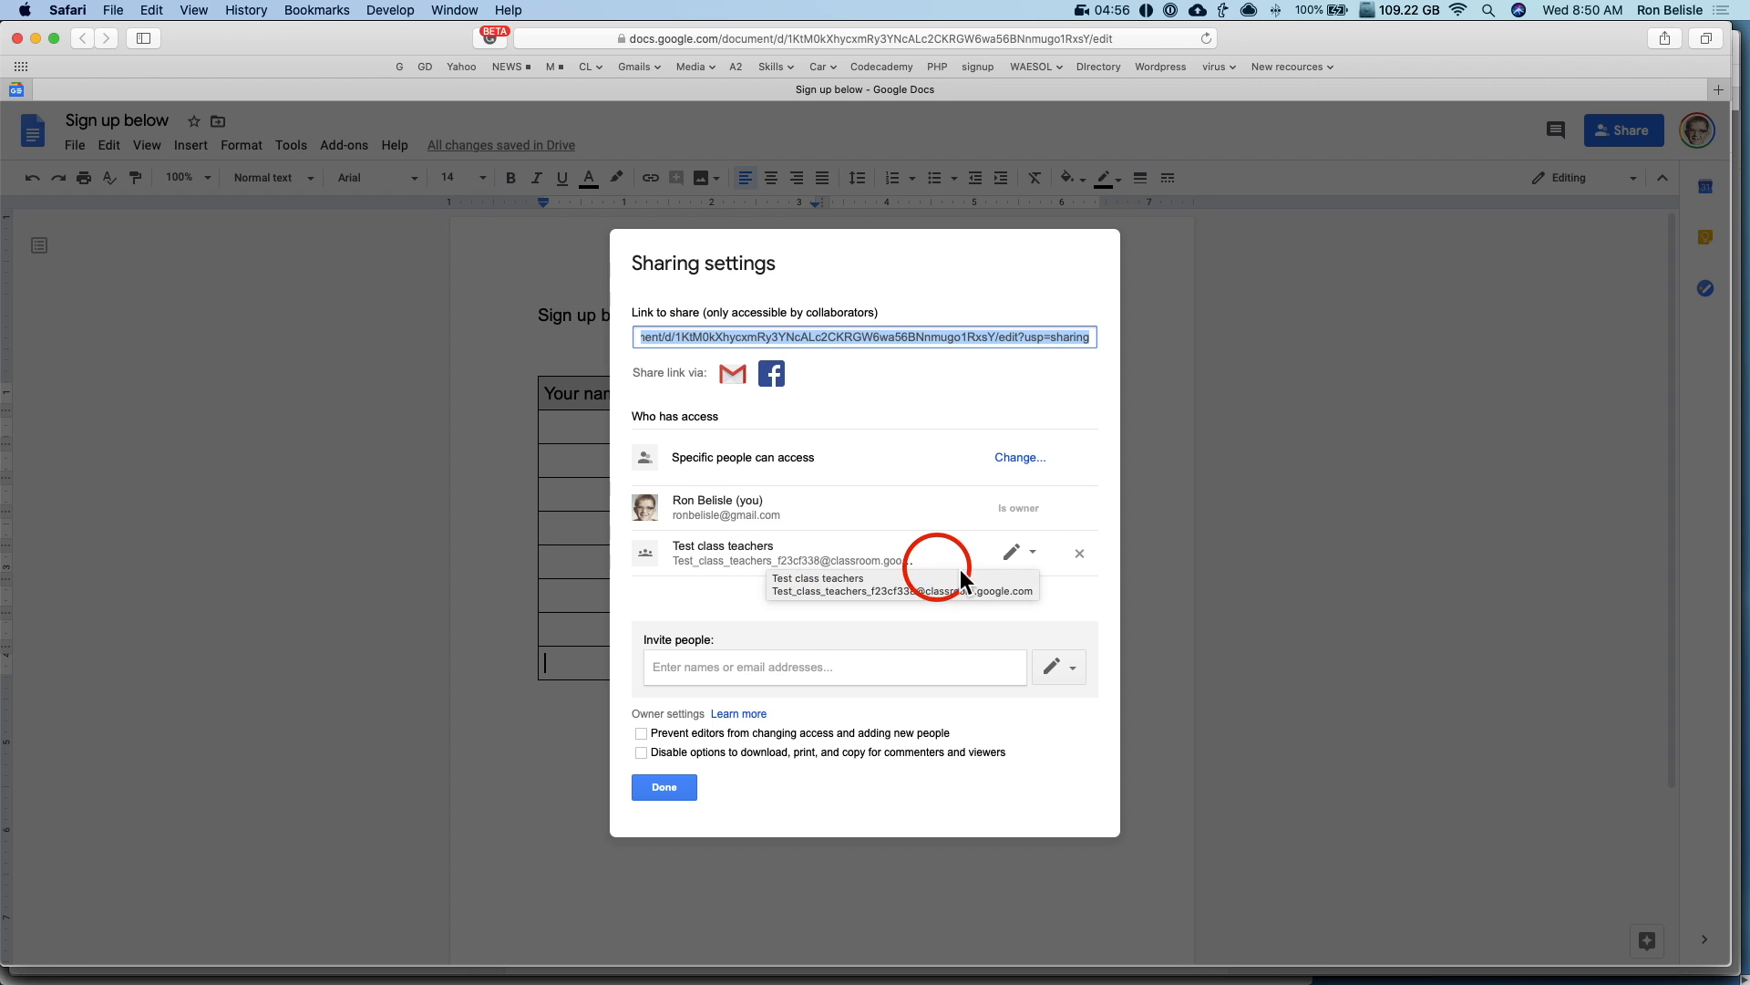
{"action": "left_click", "coordinate": [1021, 551]}
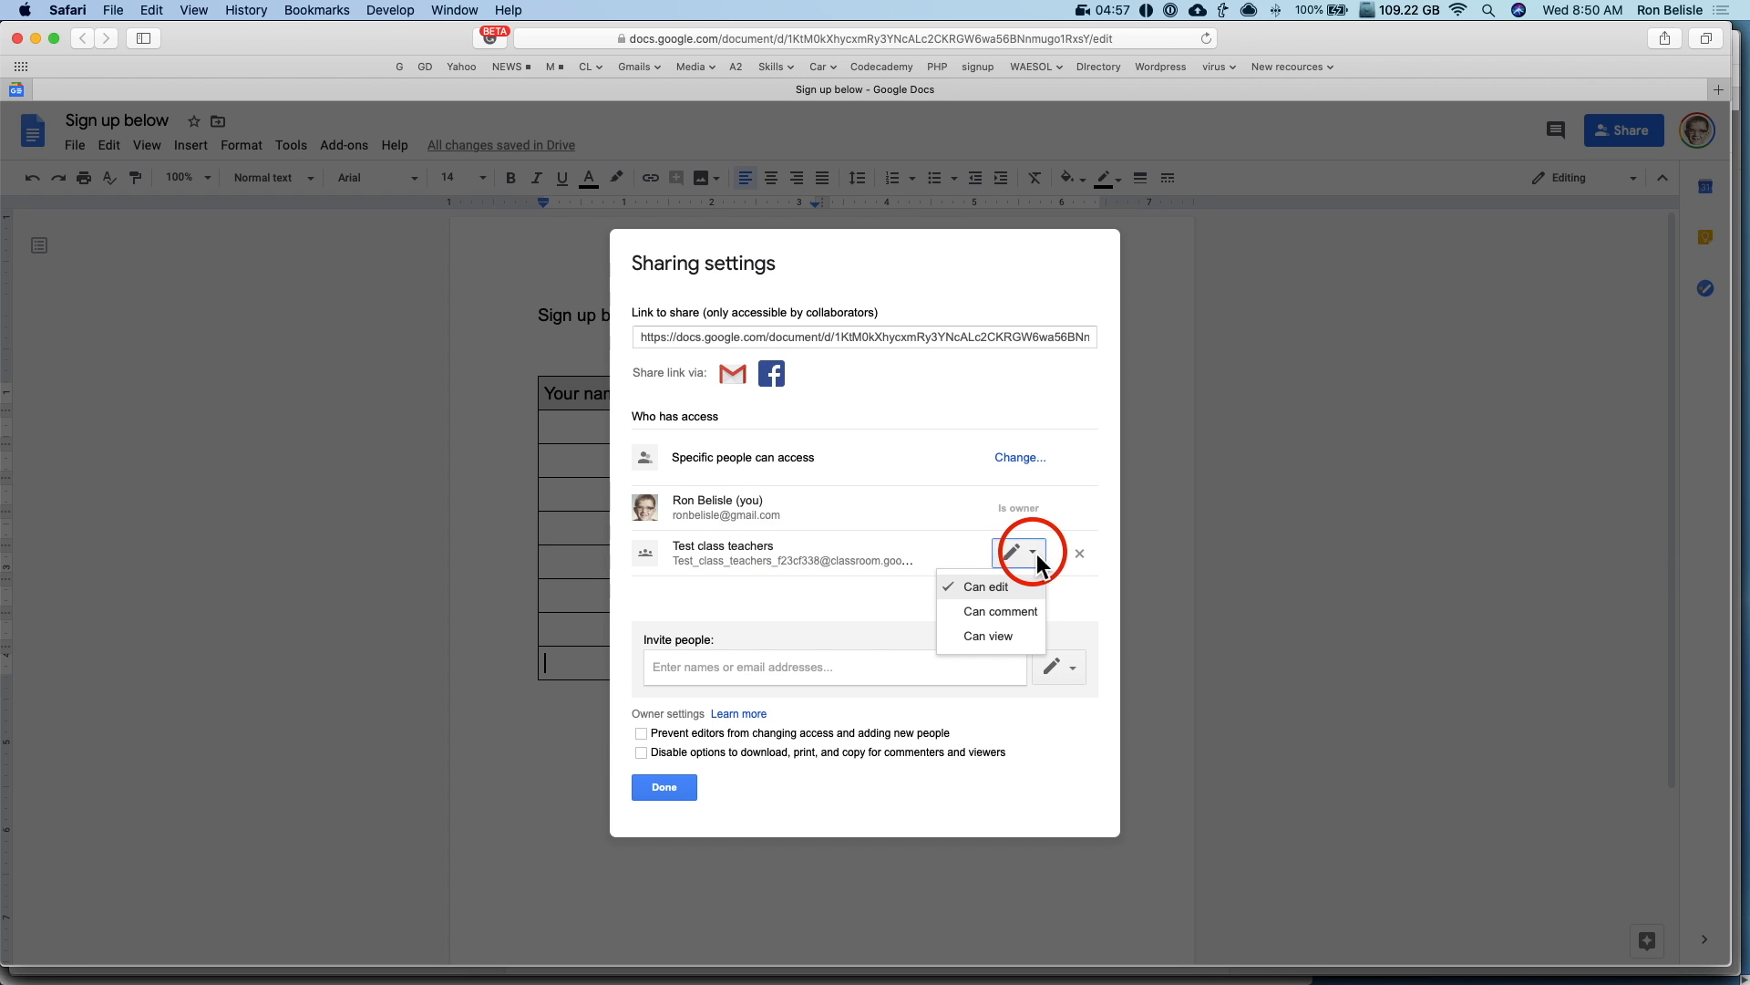
{"action": "left_click", "coordinate": [884, 563]}
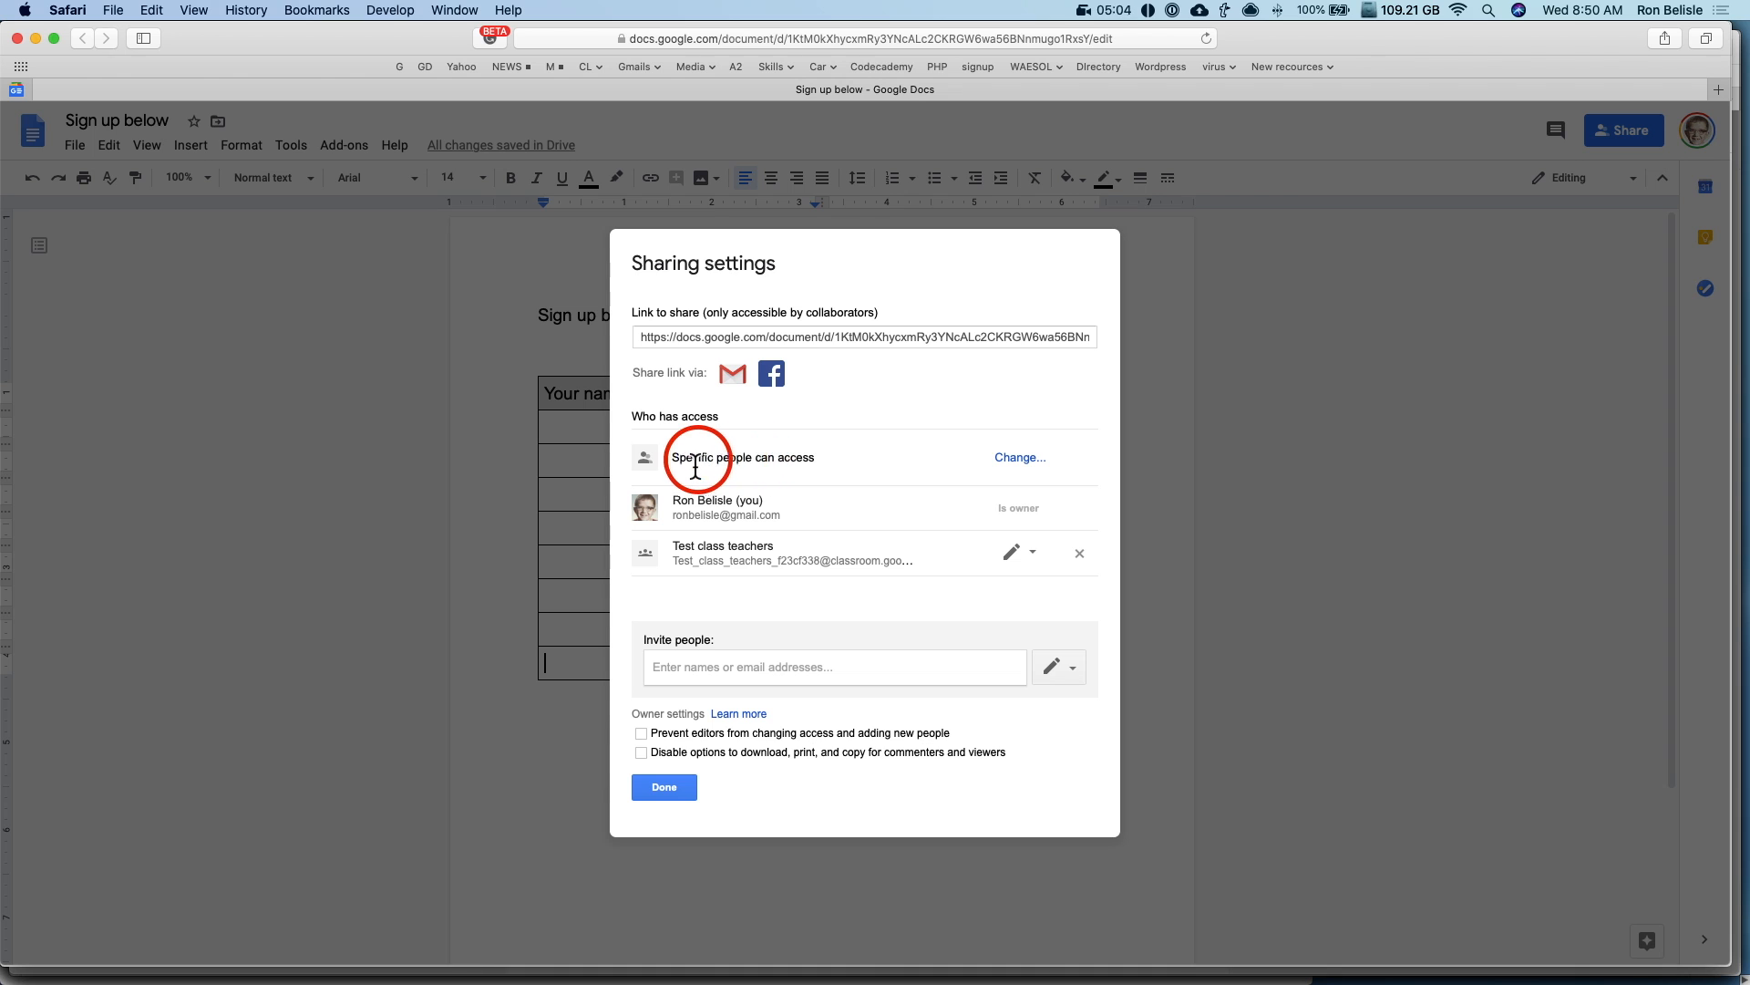
Step: Turn on link sharing for anyone with the link, set its access to "Can edit", save it and finish the sharing settings
{"action": "left_click", "coordinate": [1028, 469]}
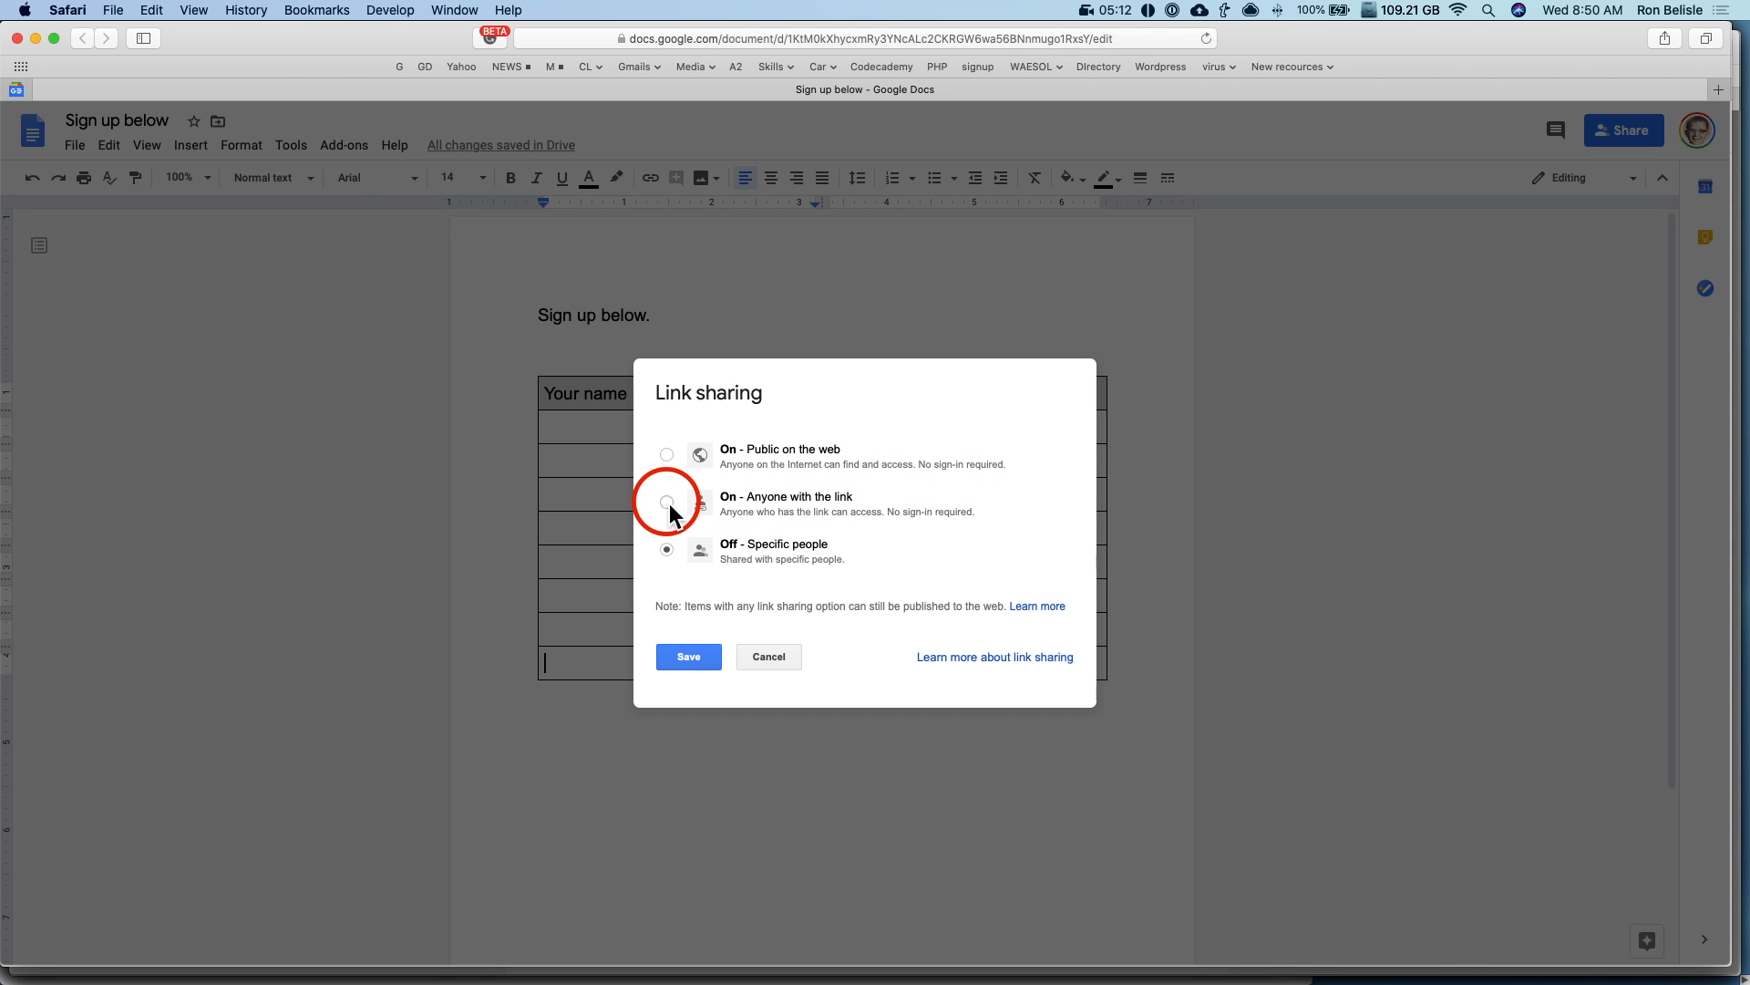
{"action": "left_click", "coordinate": [669, 502]}
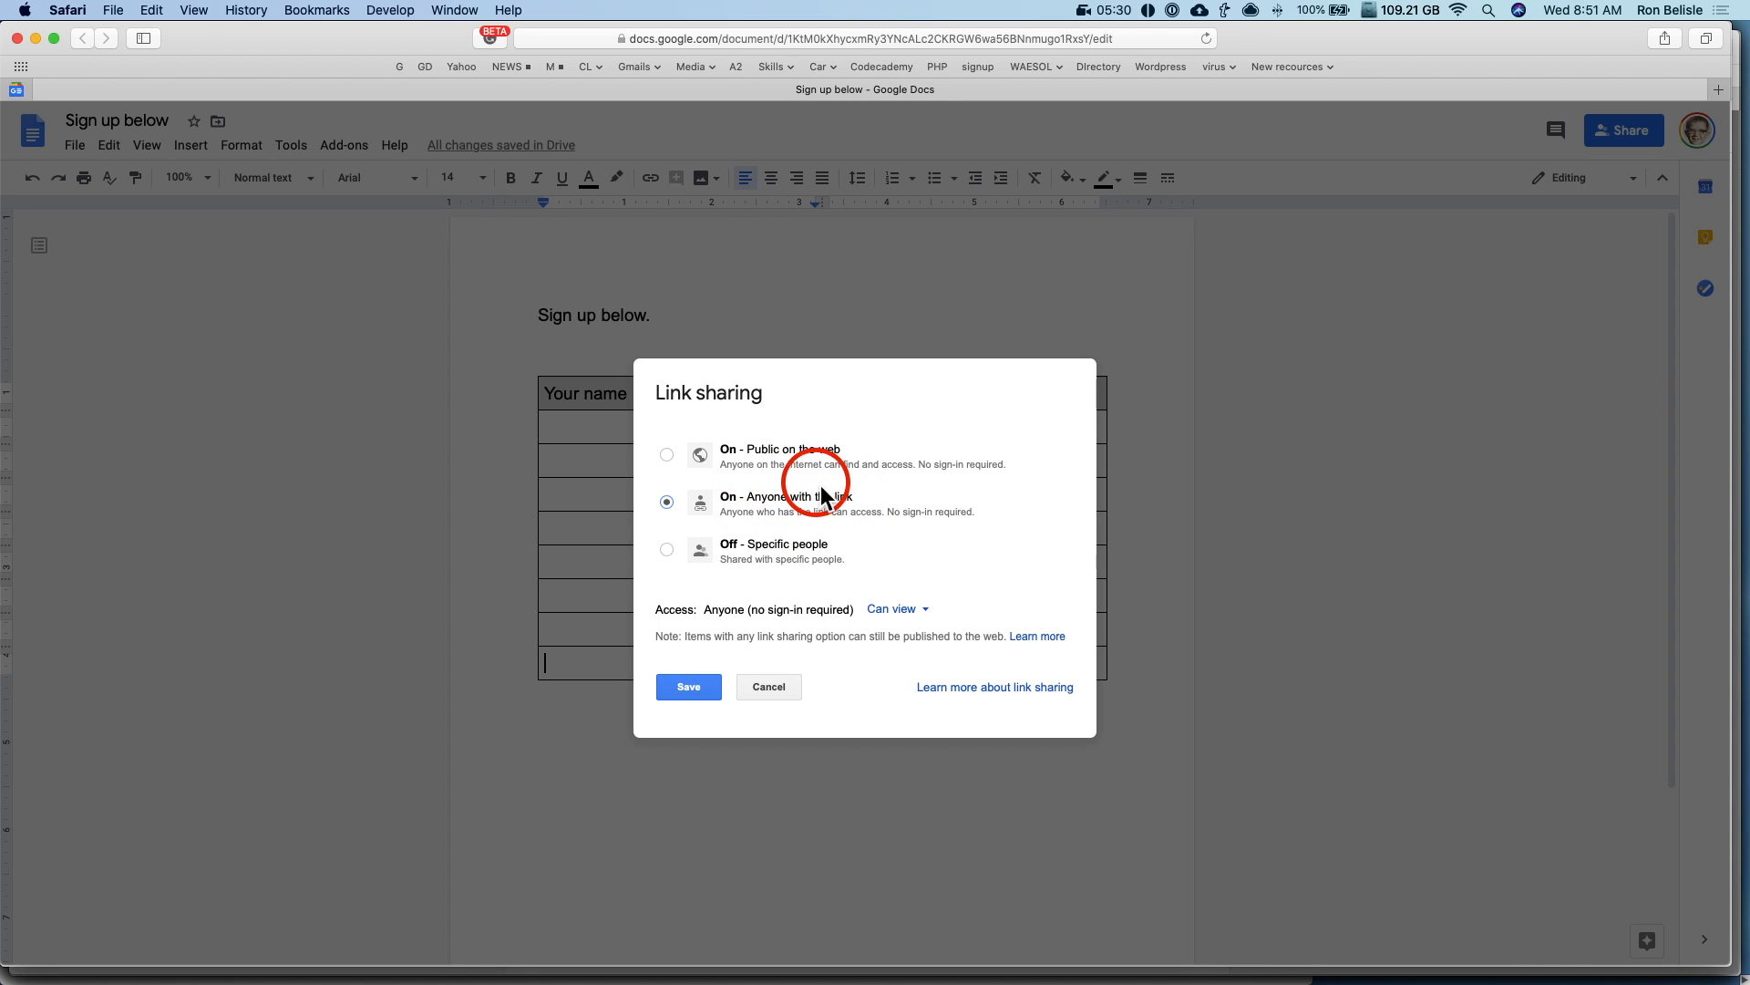
{"action": "left_click", "coordinate": [919, 610]}
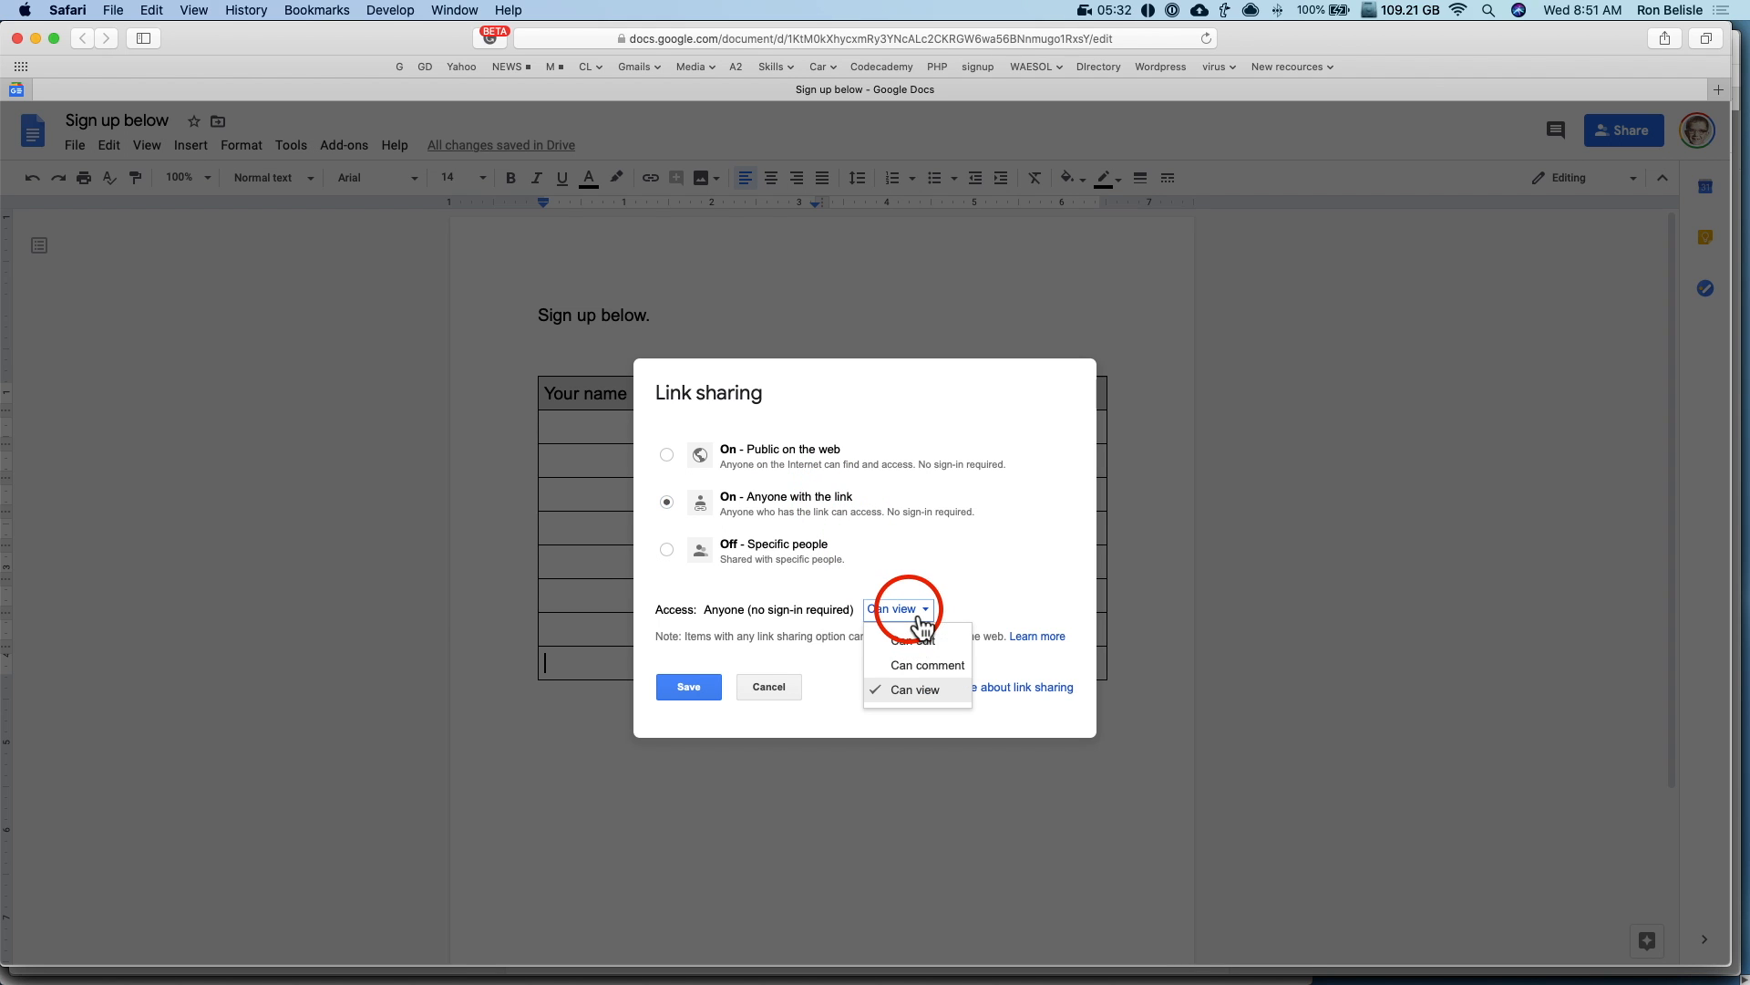
{"action": "left_click", "coordinate": [950, 648]}
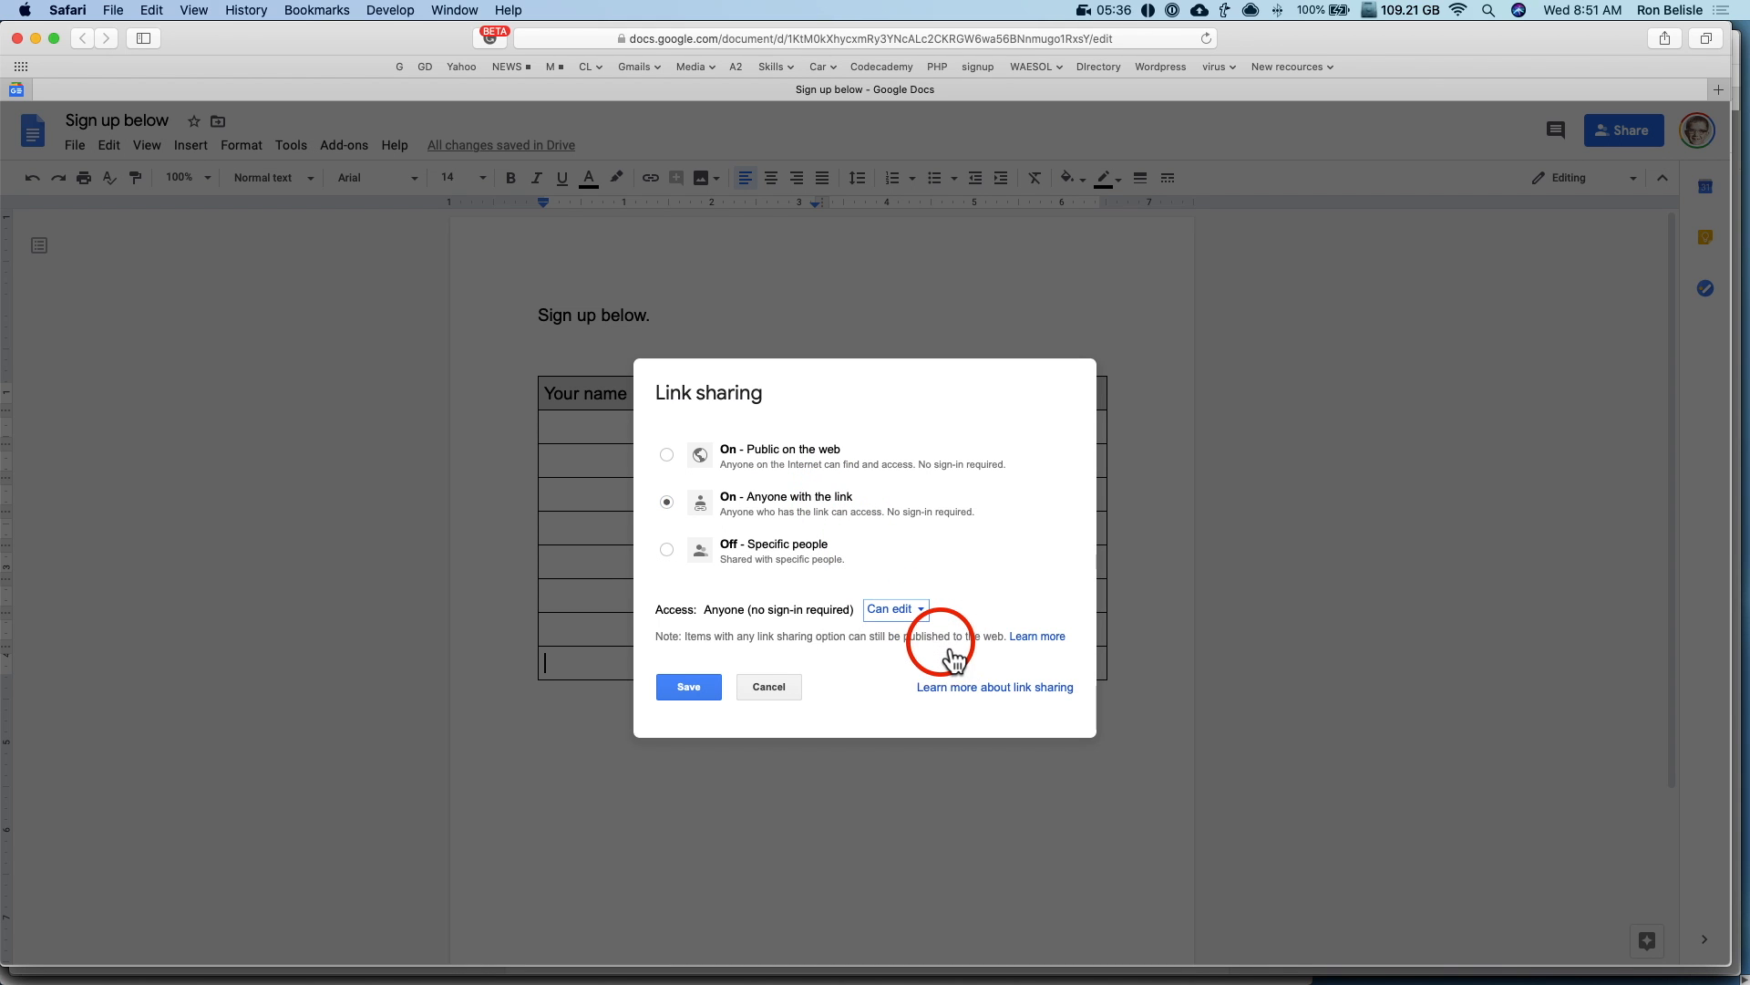
{"action": "left_click", "coordinate": [914, 620]}
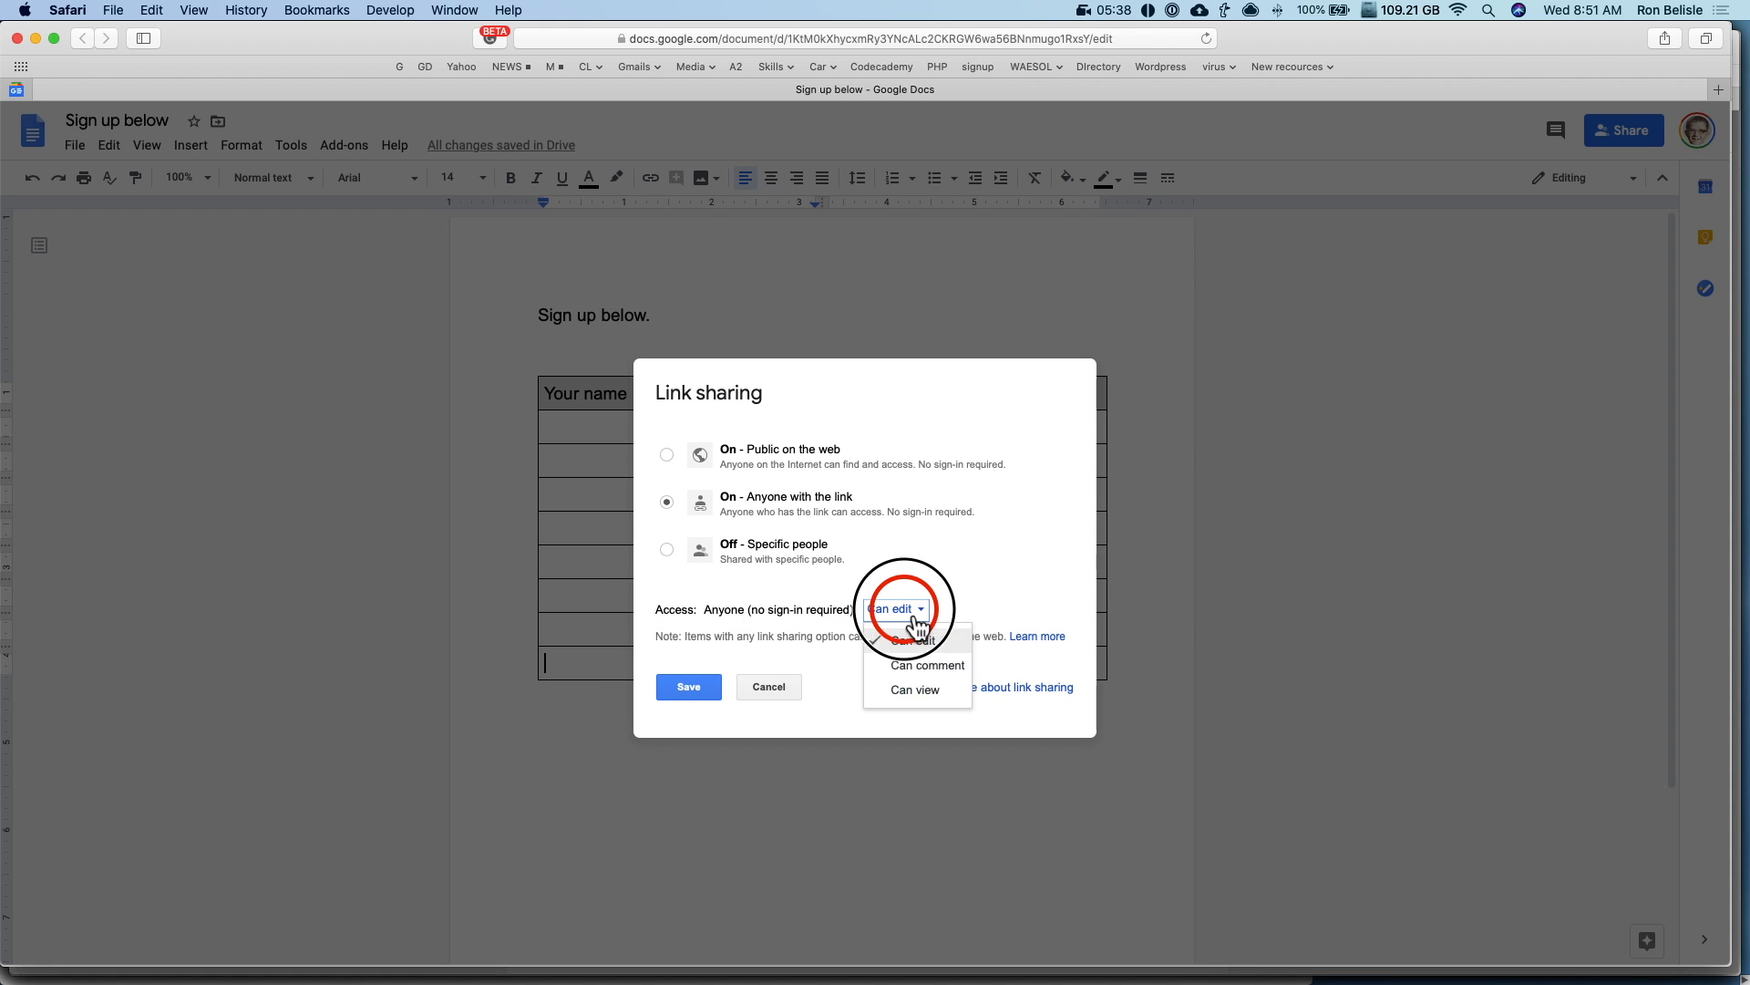
{"action": "left_click", "coordinate": [934, 700]}
{"action": "left_click", "coordinate": [915, 613]}
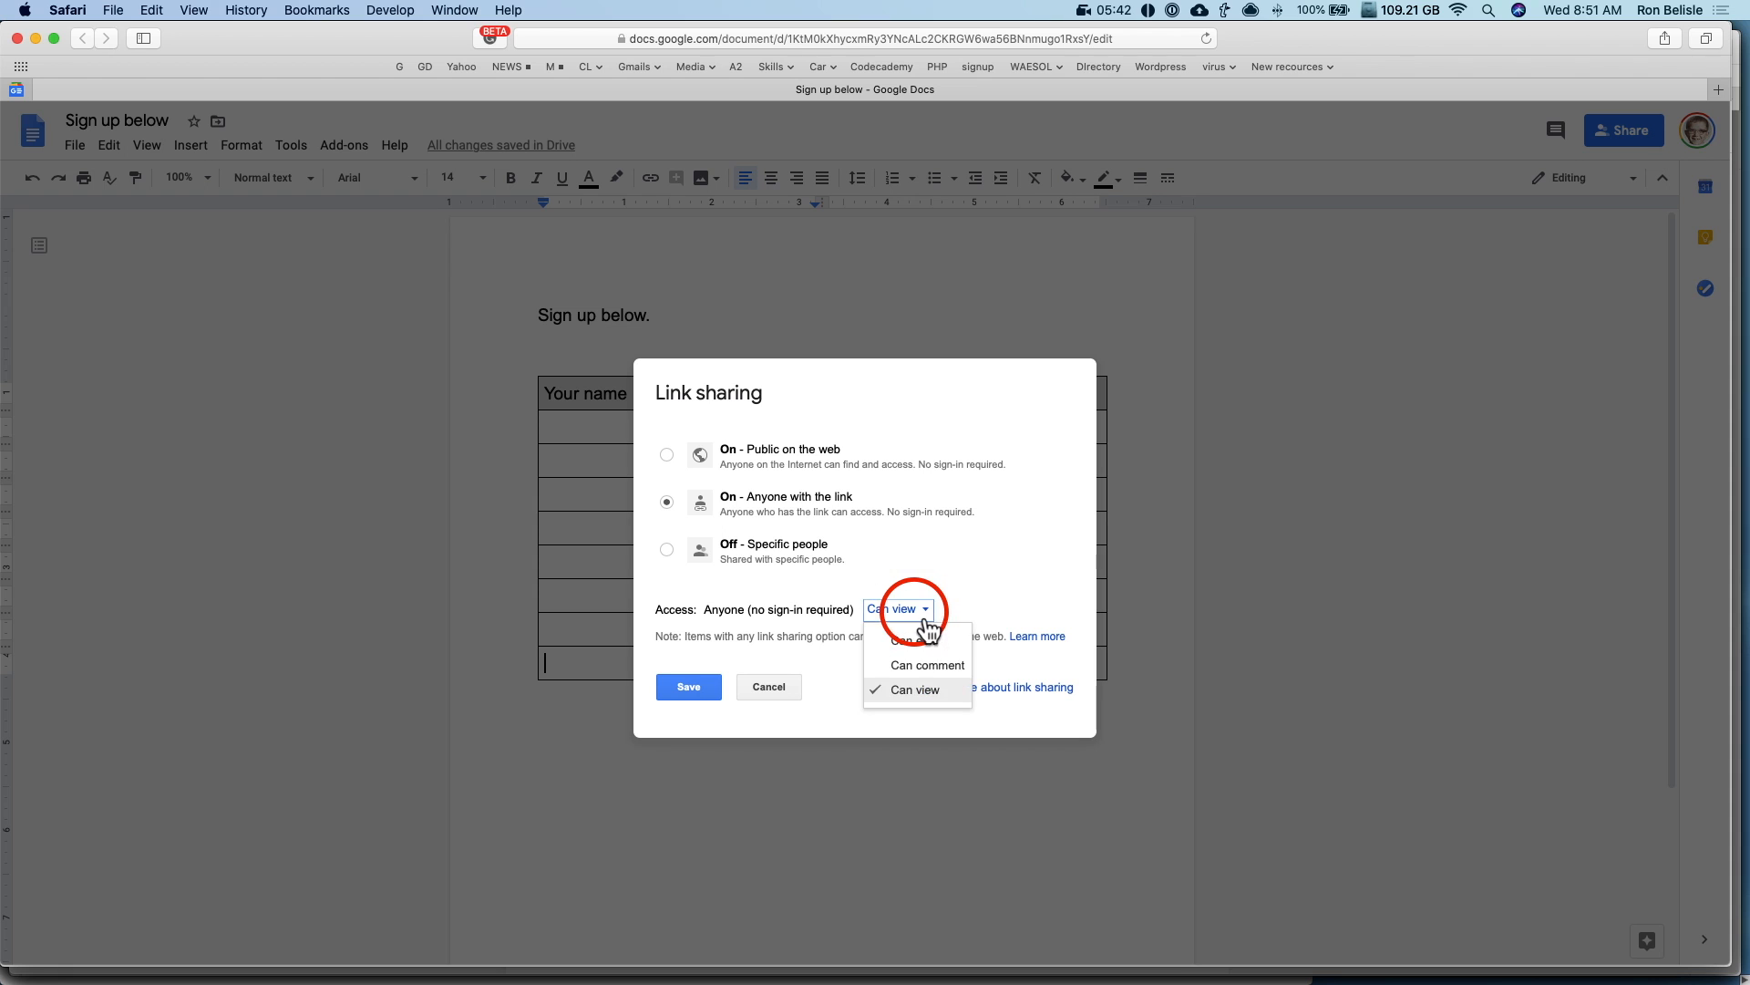
{"action": "left_click", "coordinate": [948, 643]}
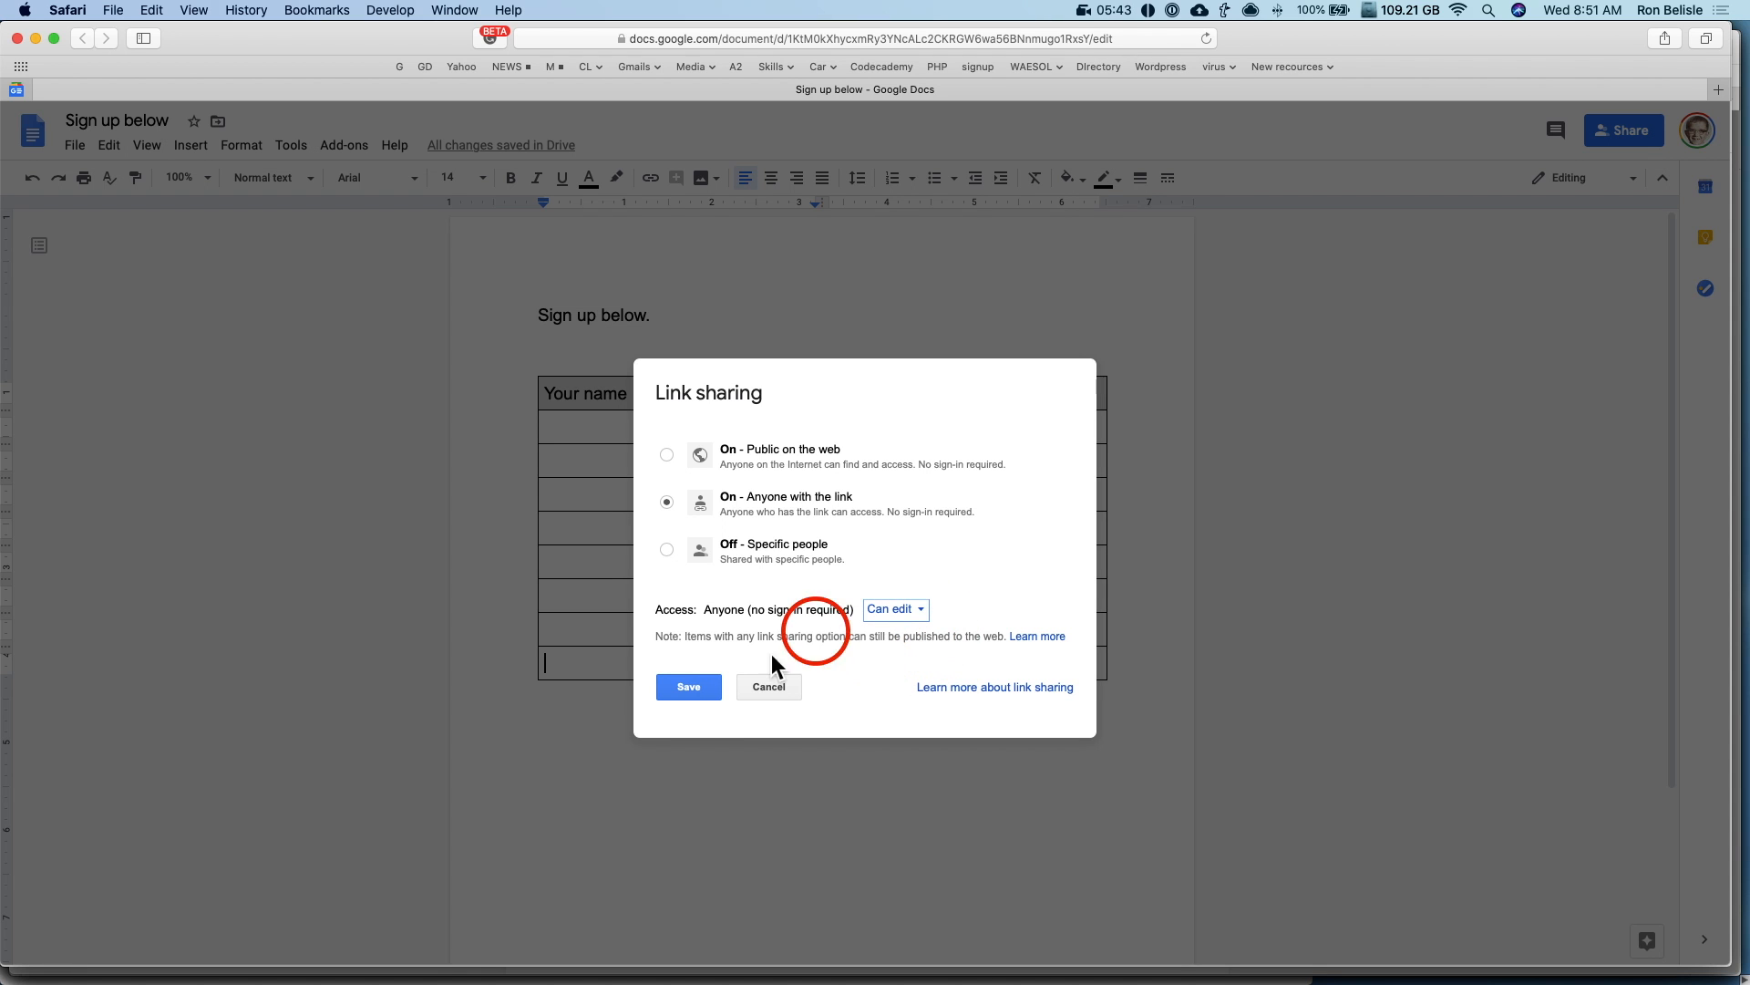
{"action": "left_click", "coordinate": [698, 690]}
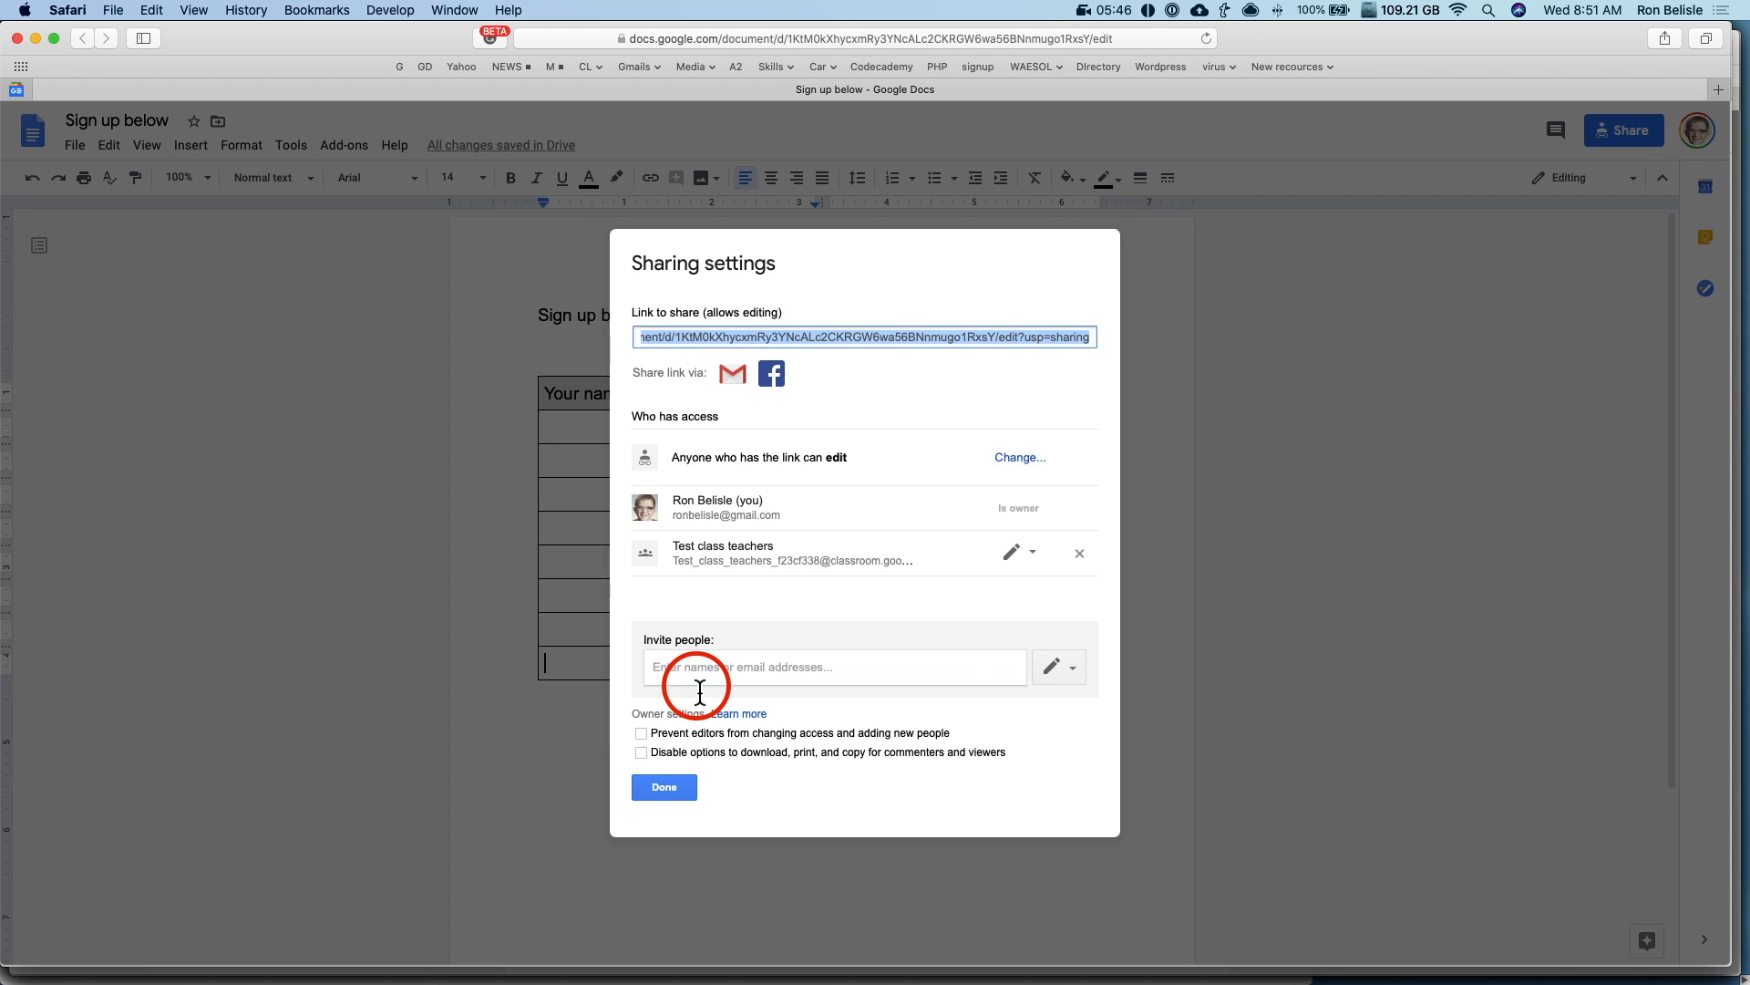
{"action": "left_click", "coordinate": [680, 795]}
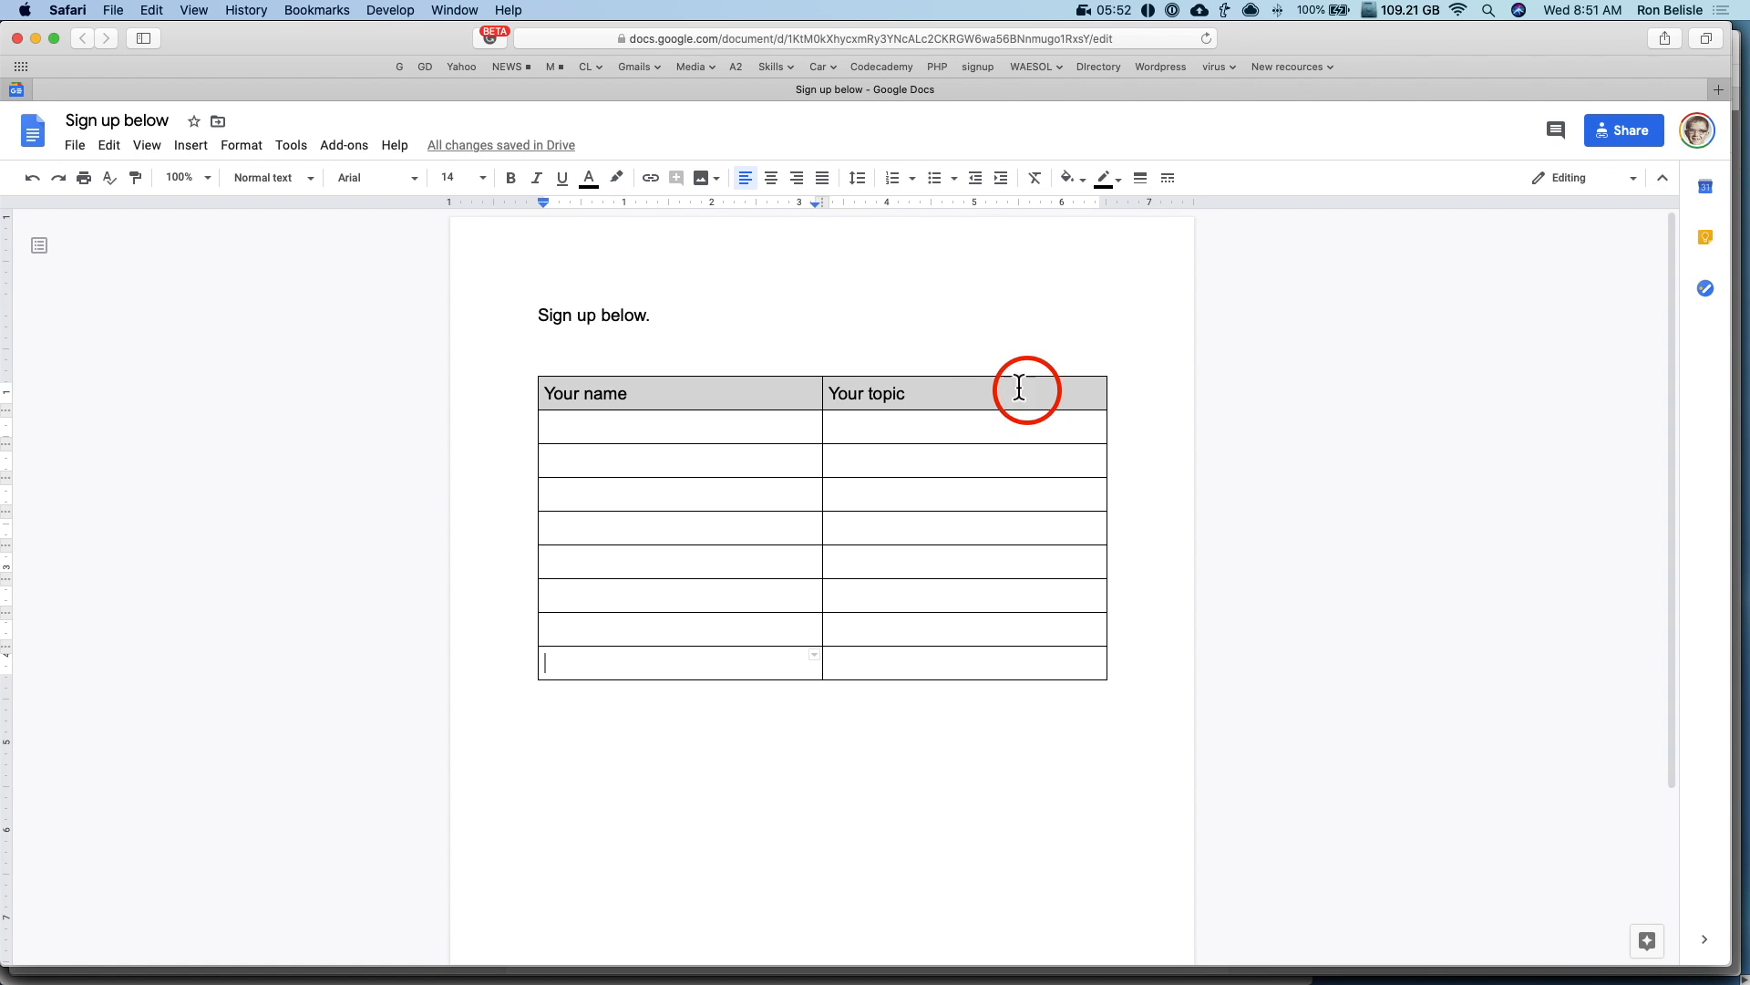
Step: Return to Classroom, post the "Sign up" material to Test class, dismiss the topic tip and expand the posted item
{"action": "left_click", "coordinate": [687, 310]}
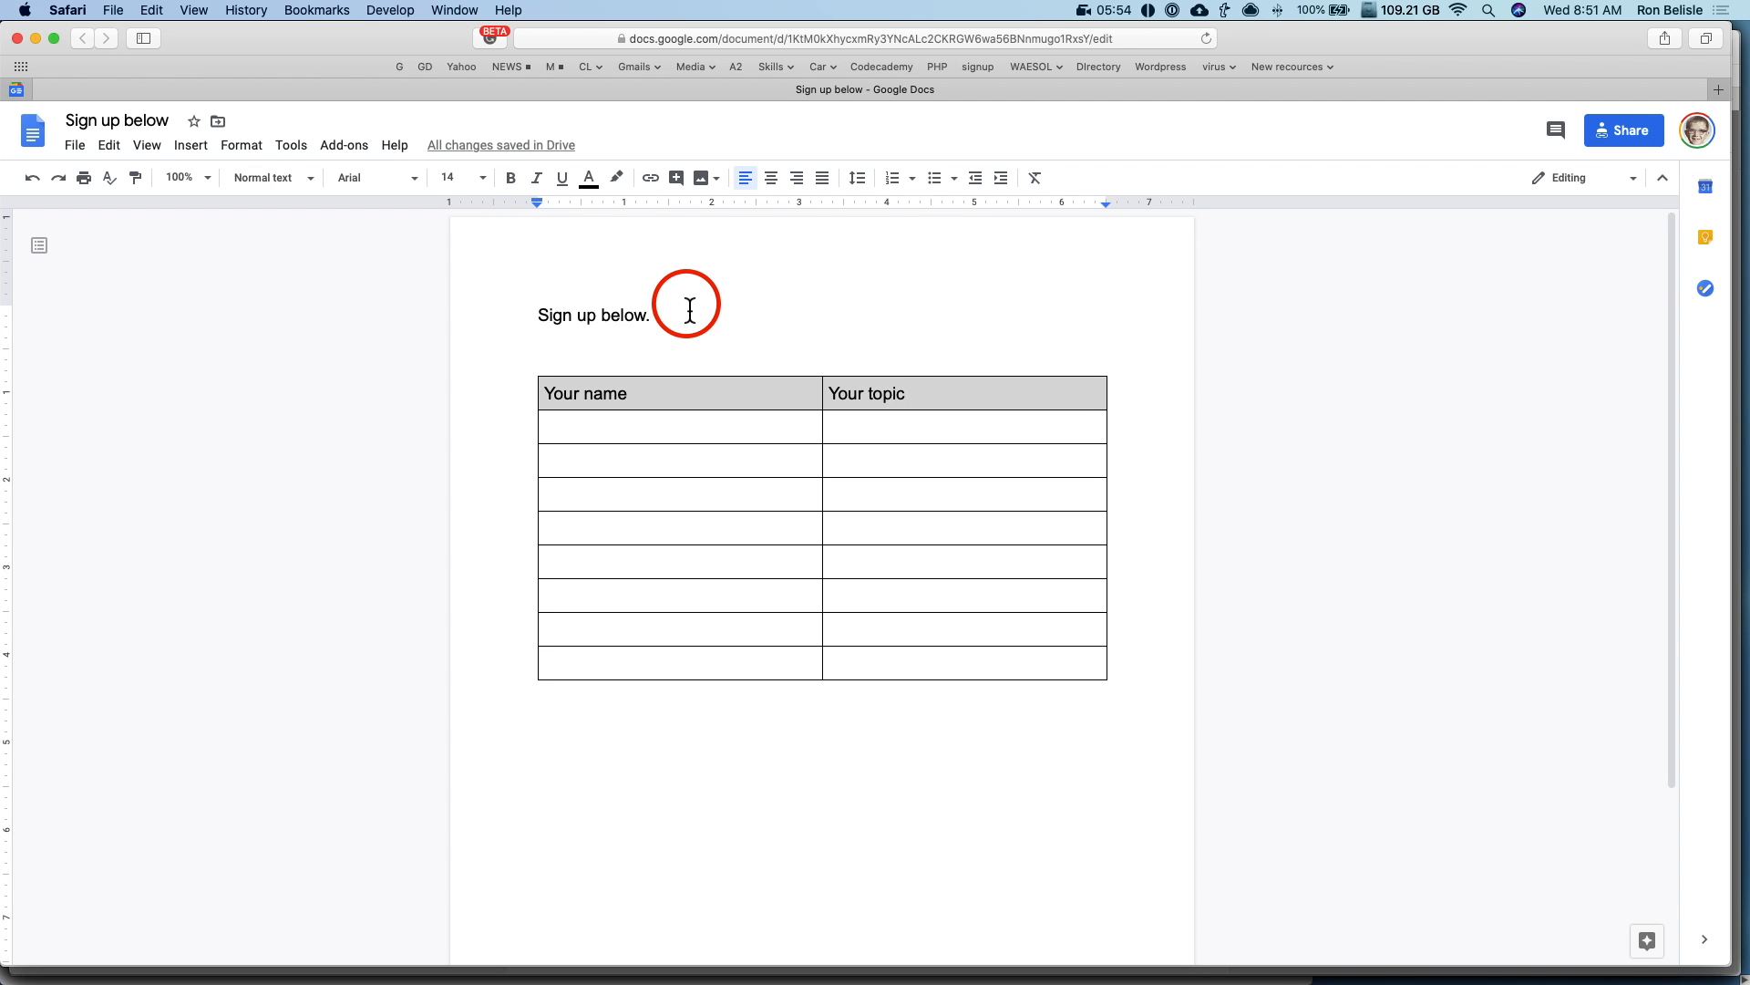
{"action": "left_click", "coordinate": [693, 315]}
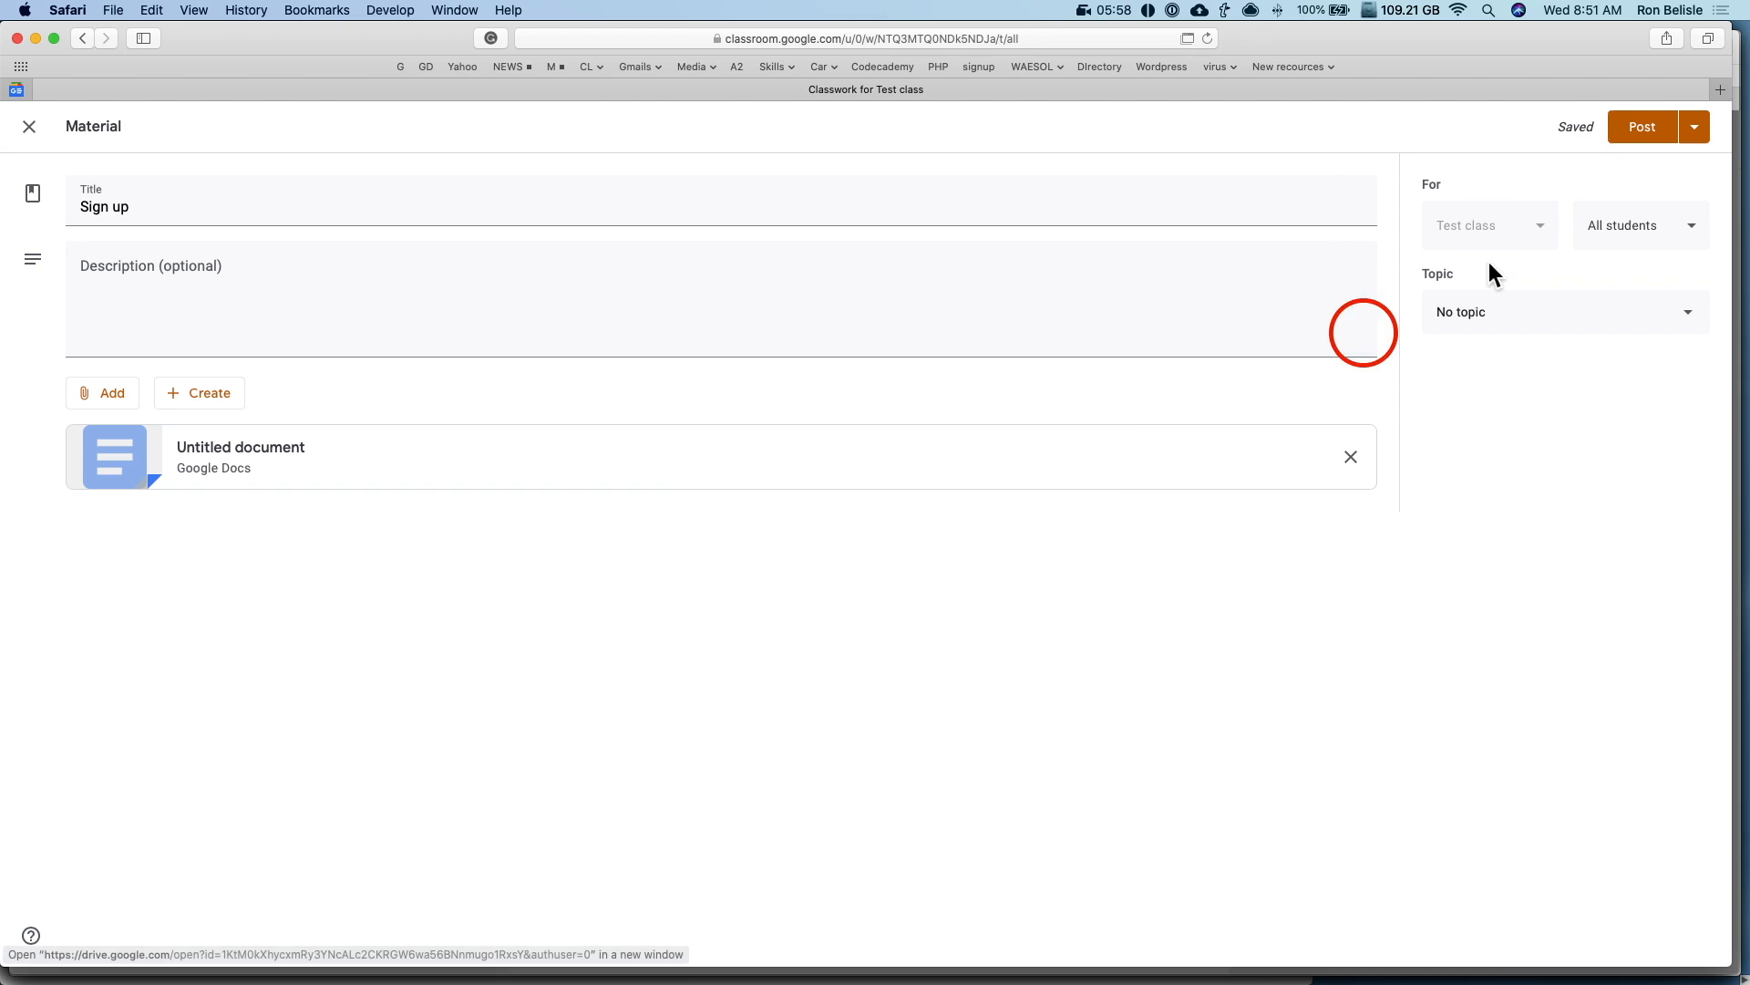
{"action": "left_click", "coordinate": [1650, 137]}
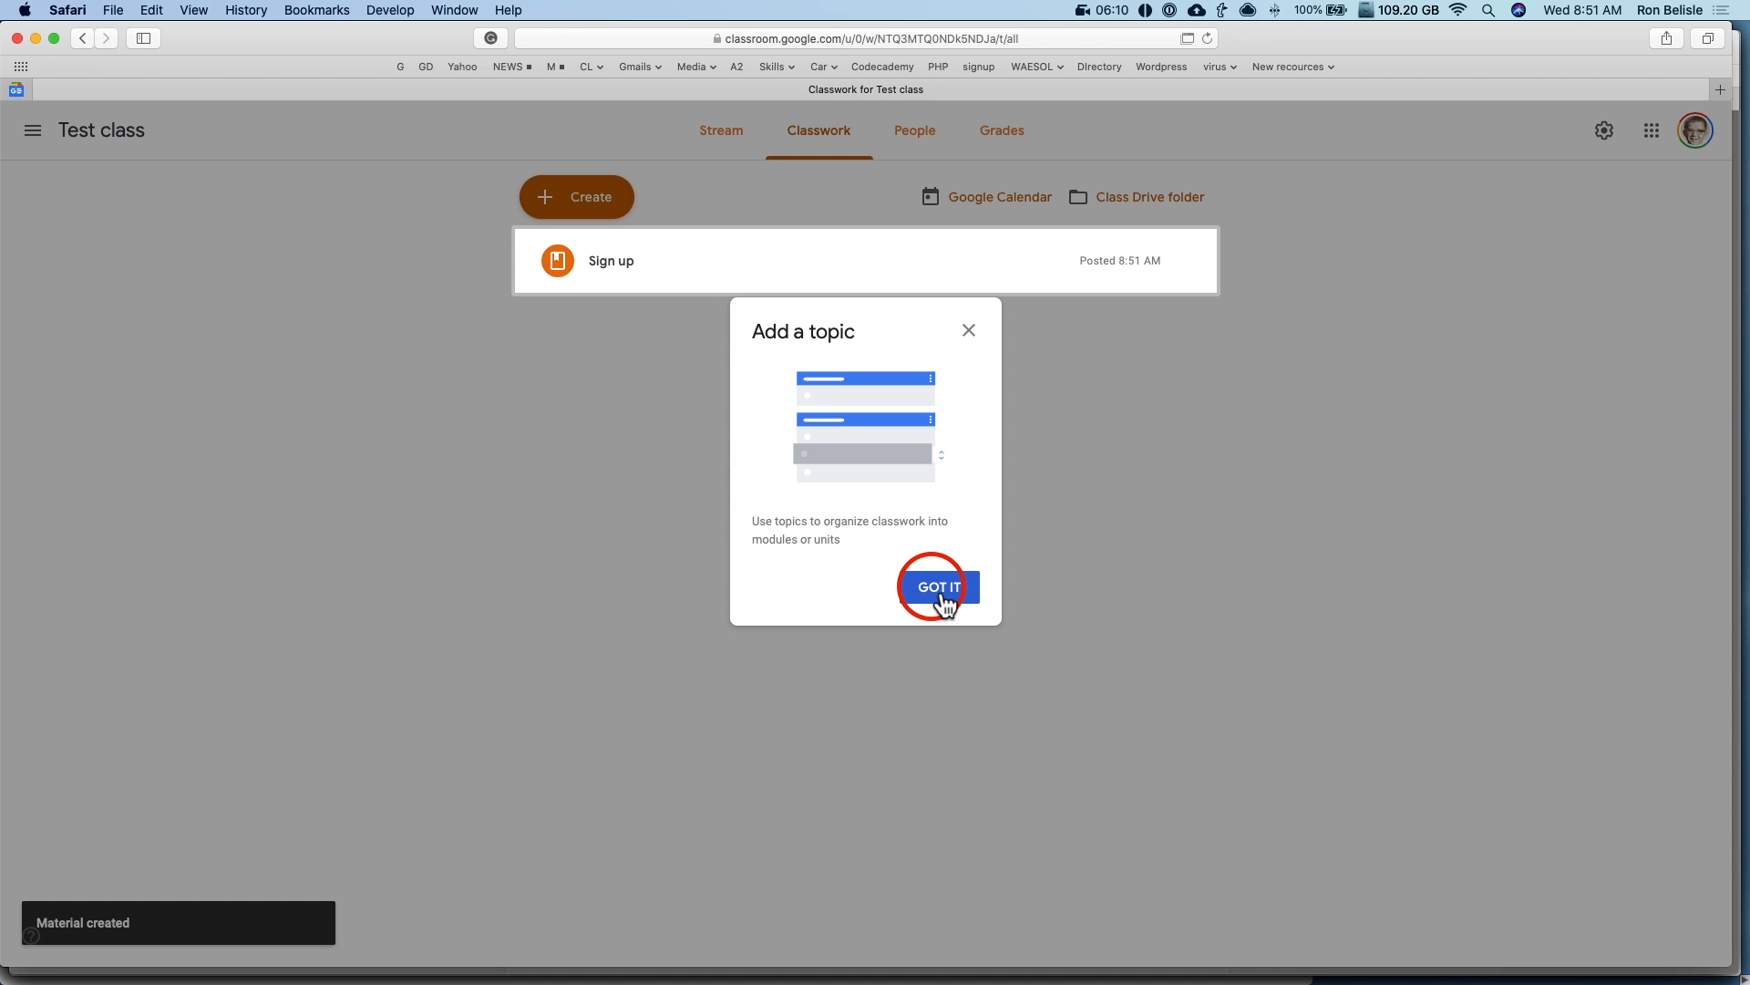
{"action": "left_click", "coordinate": [942, 593]}
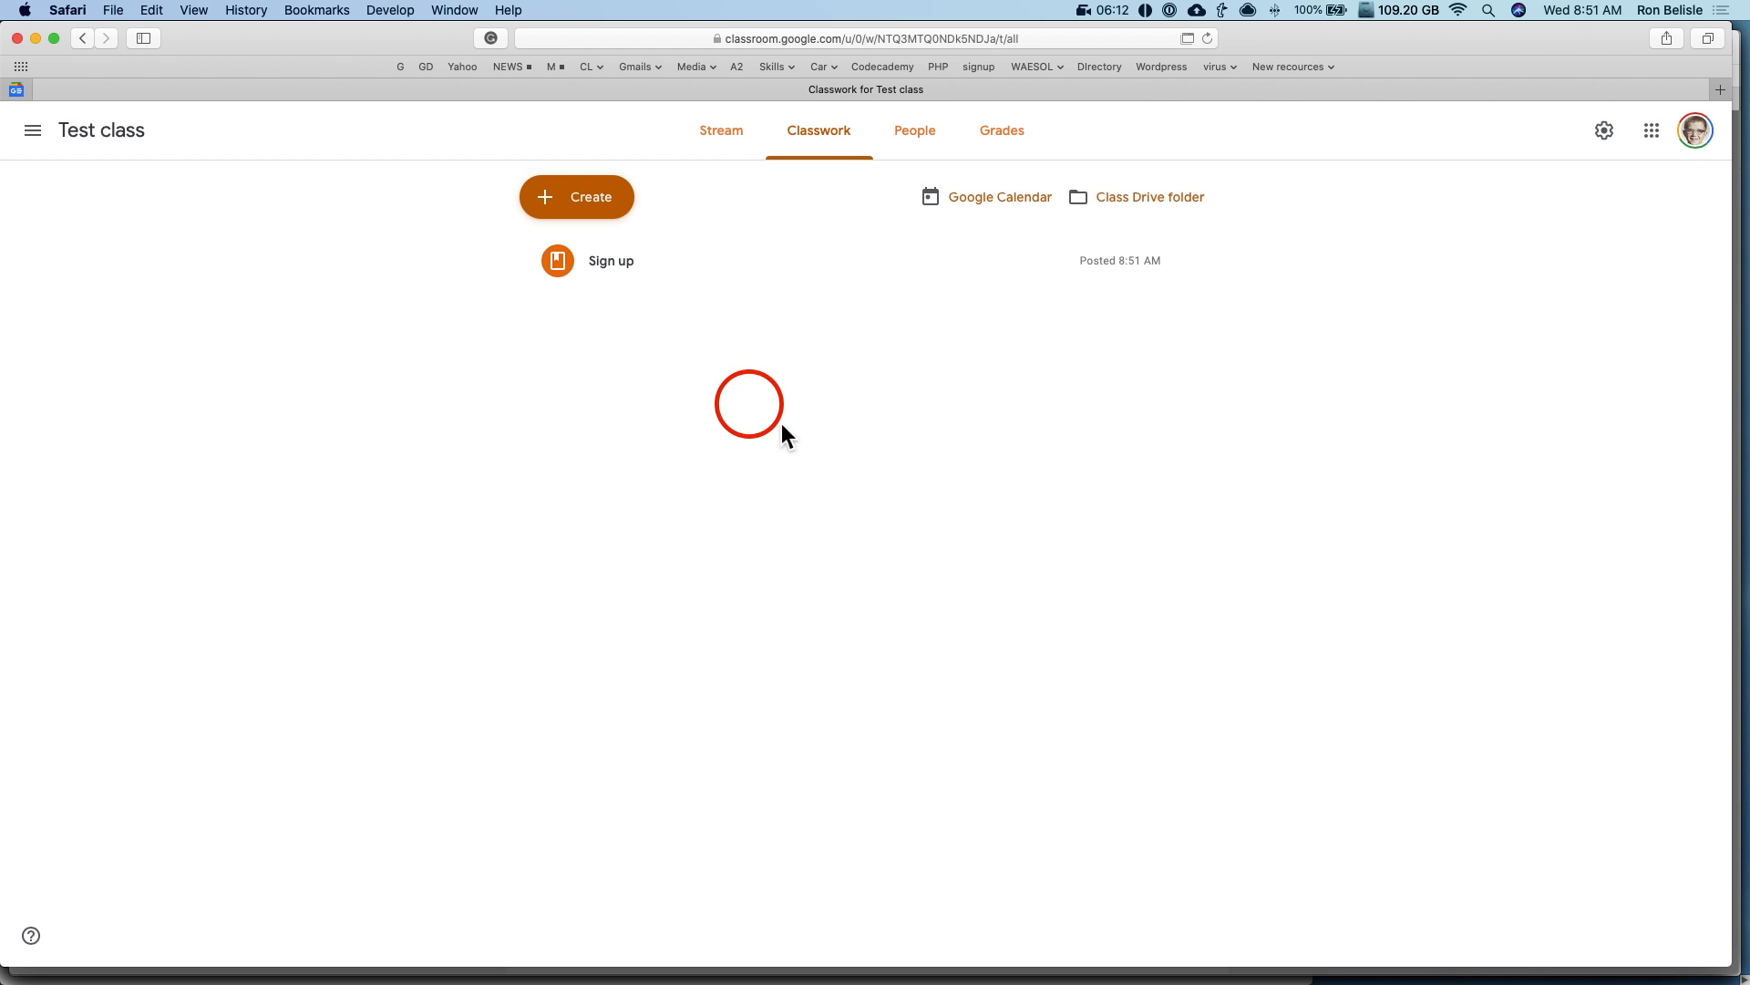
{"action": "left_click", "coordinate": [629, 266]}
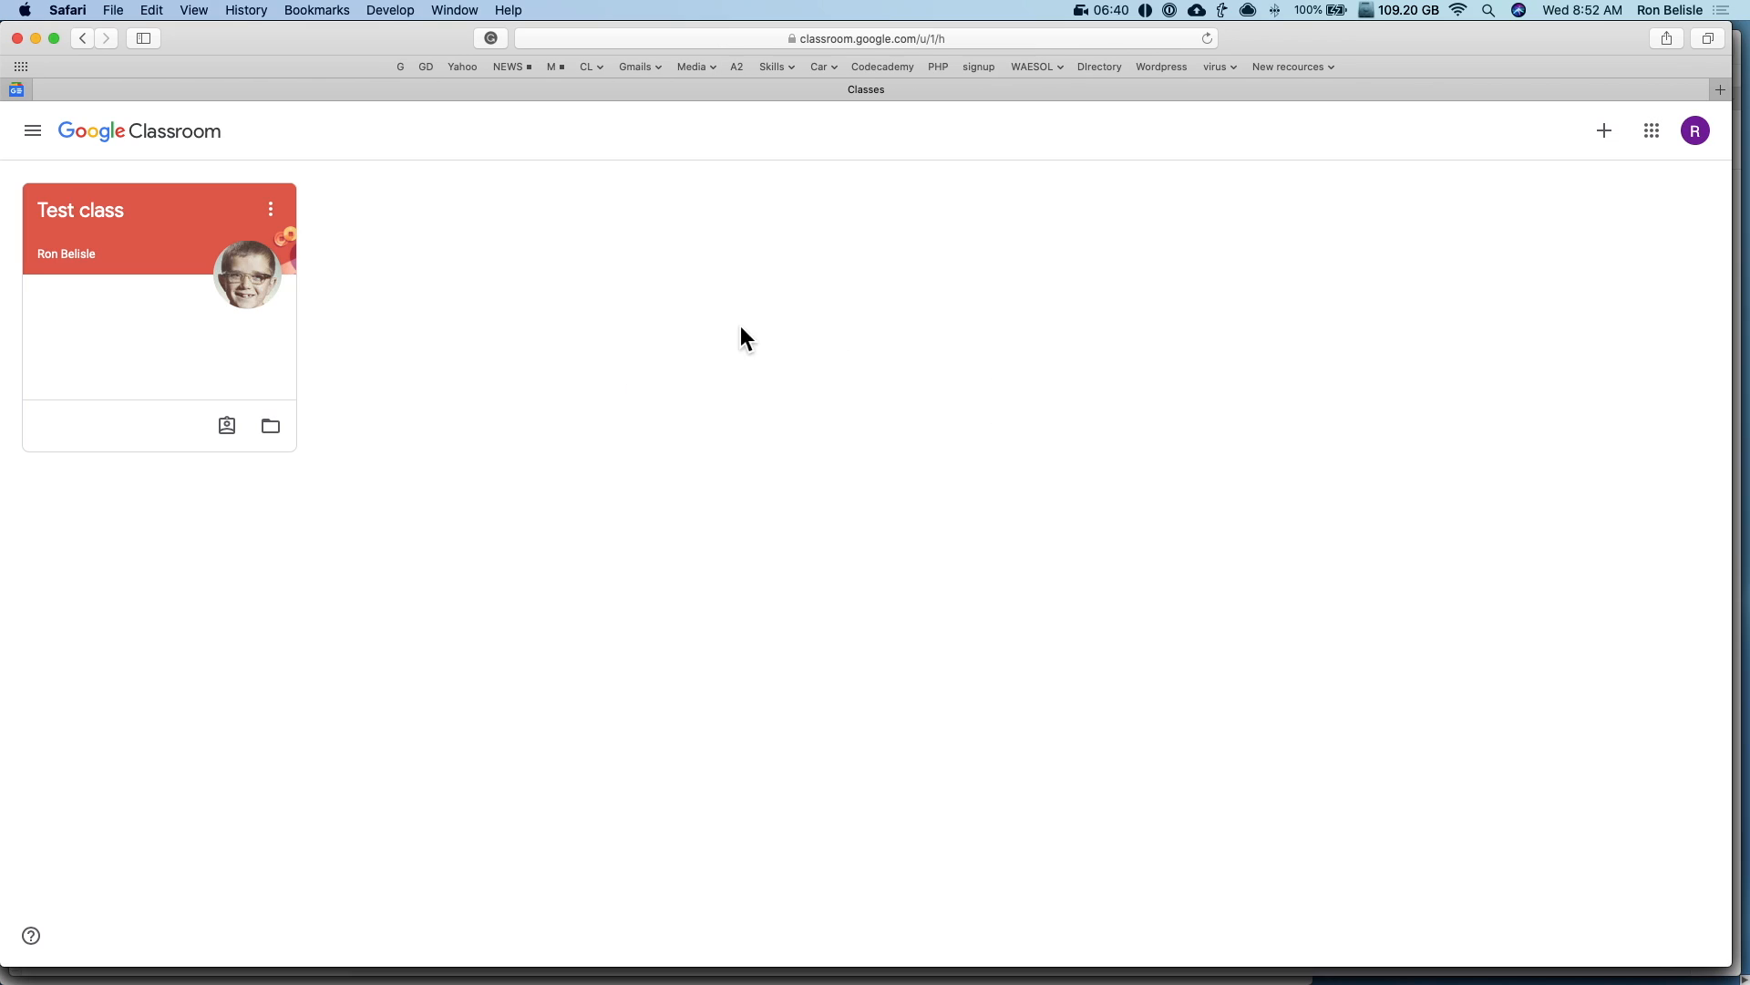
Step: In the student account, open the Test class classwork and open the "Sign up below" document from the Sign up material
{"action": "left_click", "coordinate": [101, 210]}
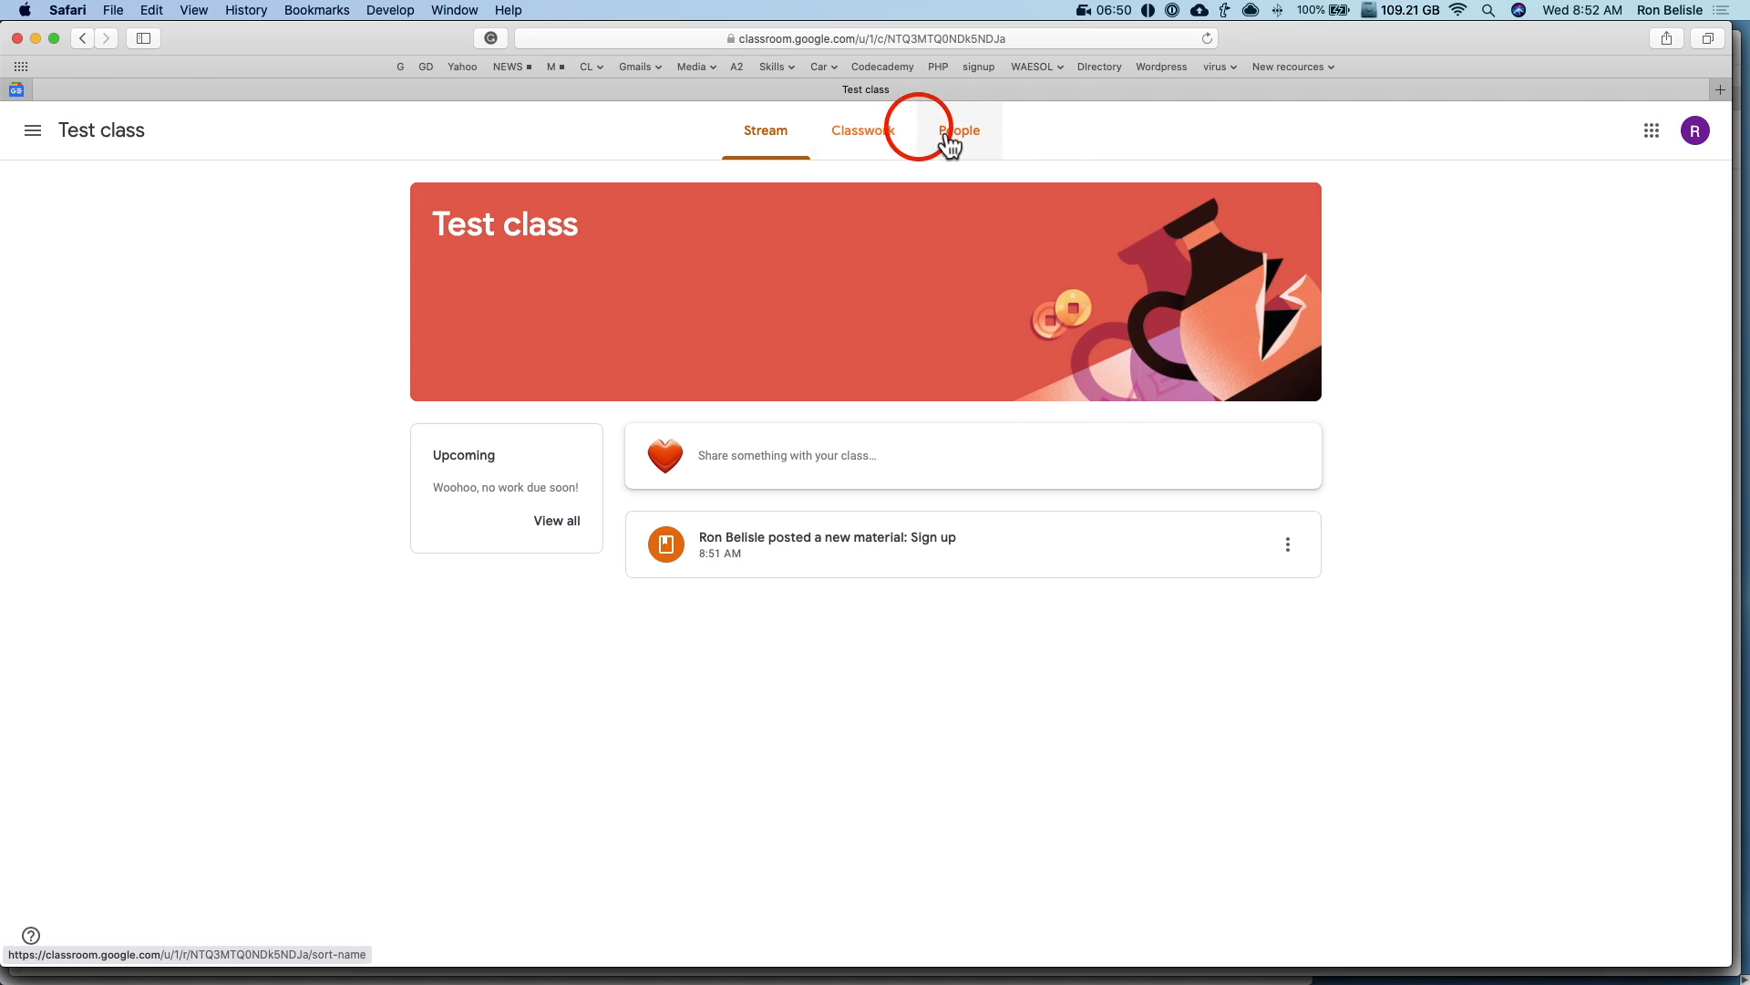
{"action": "left_click", "coordinate": [884, 146]}
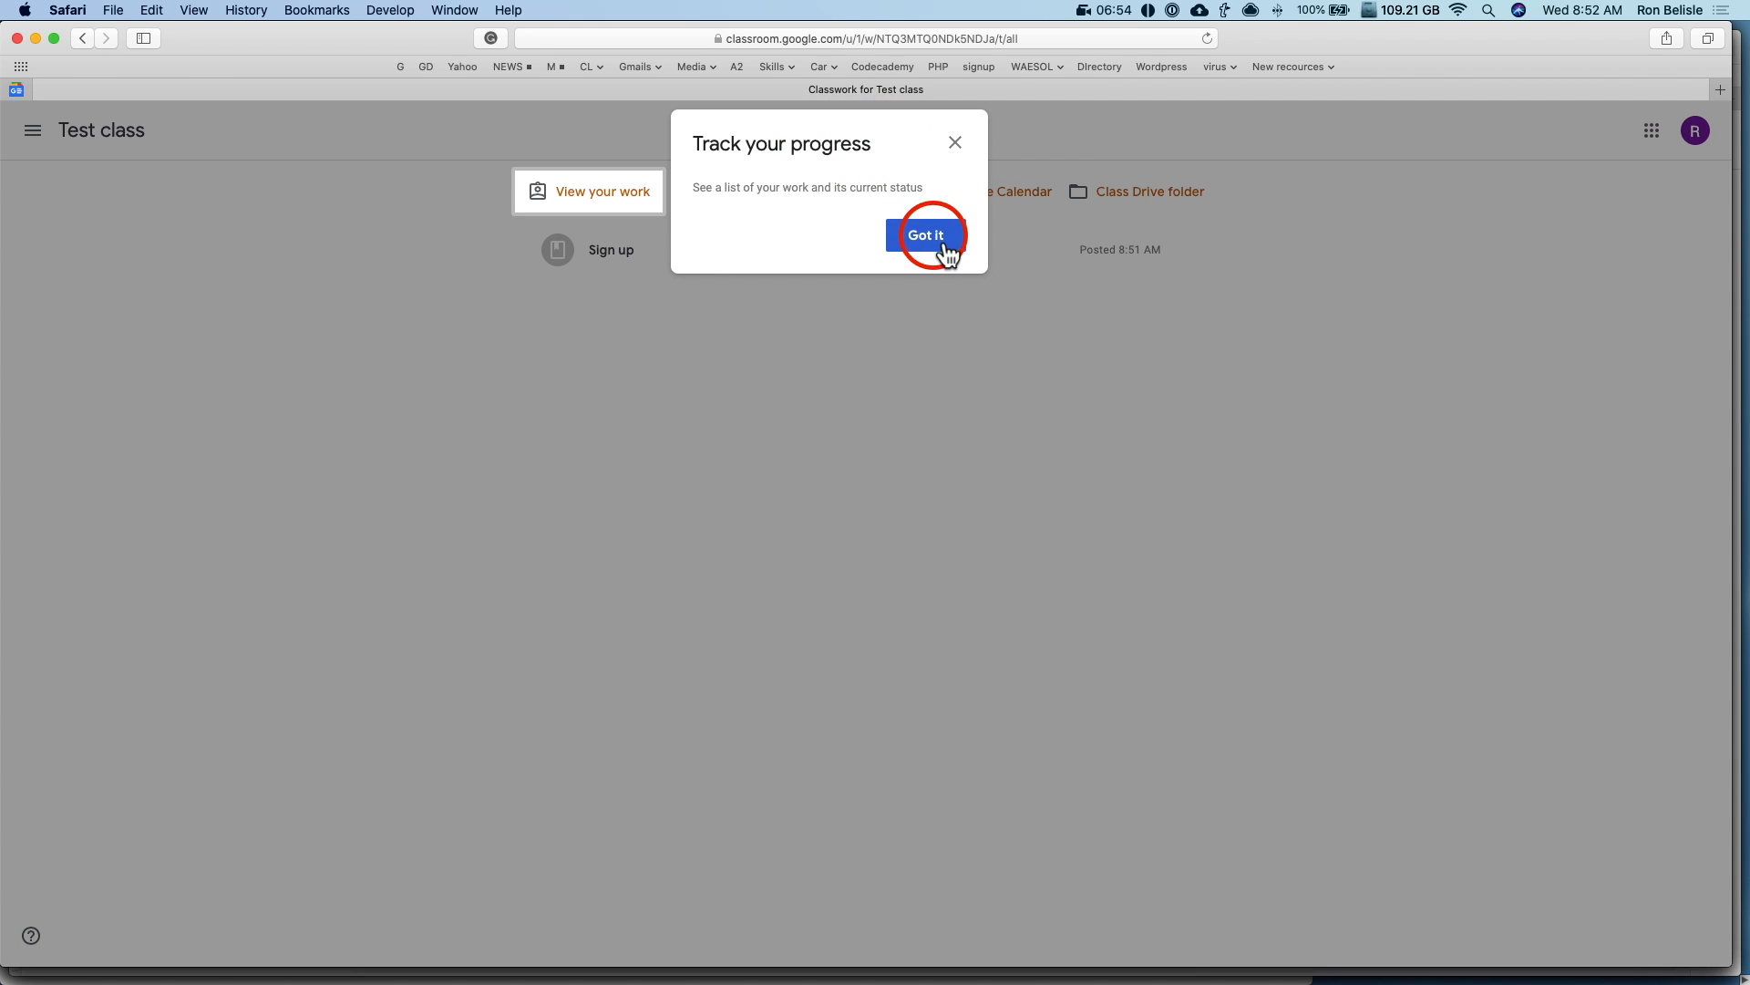
{"action": "left_click", "coordinate": [942, 243]}
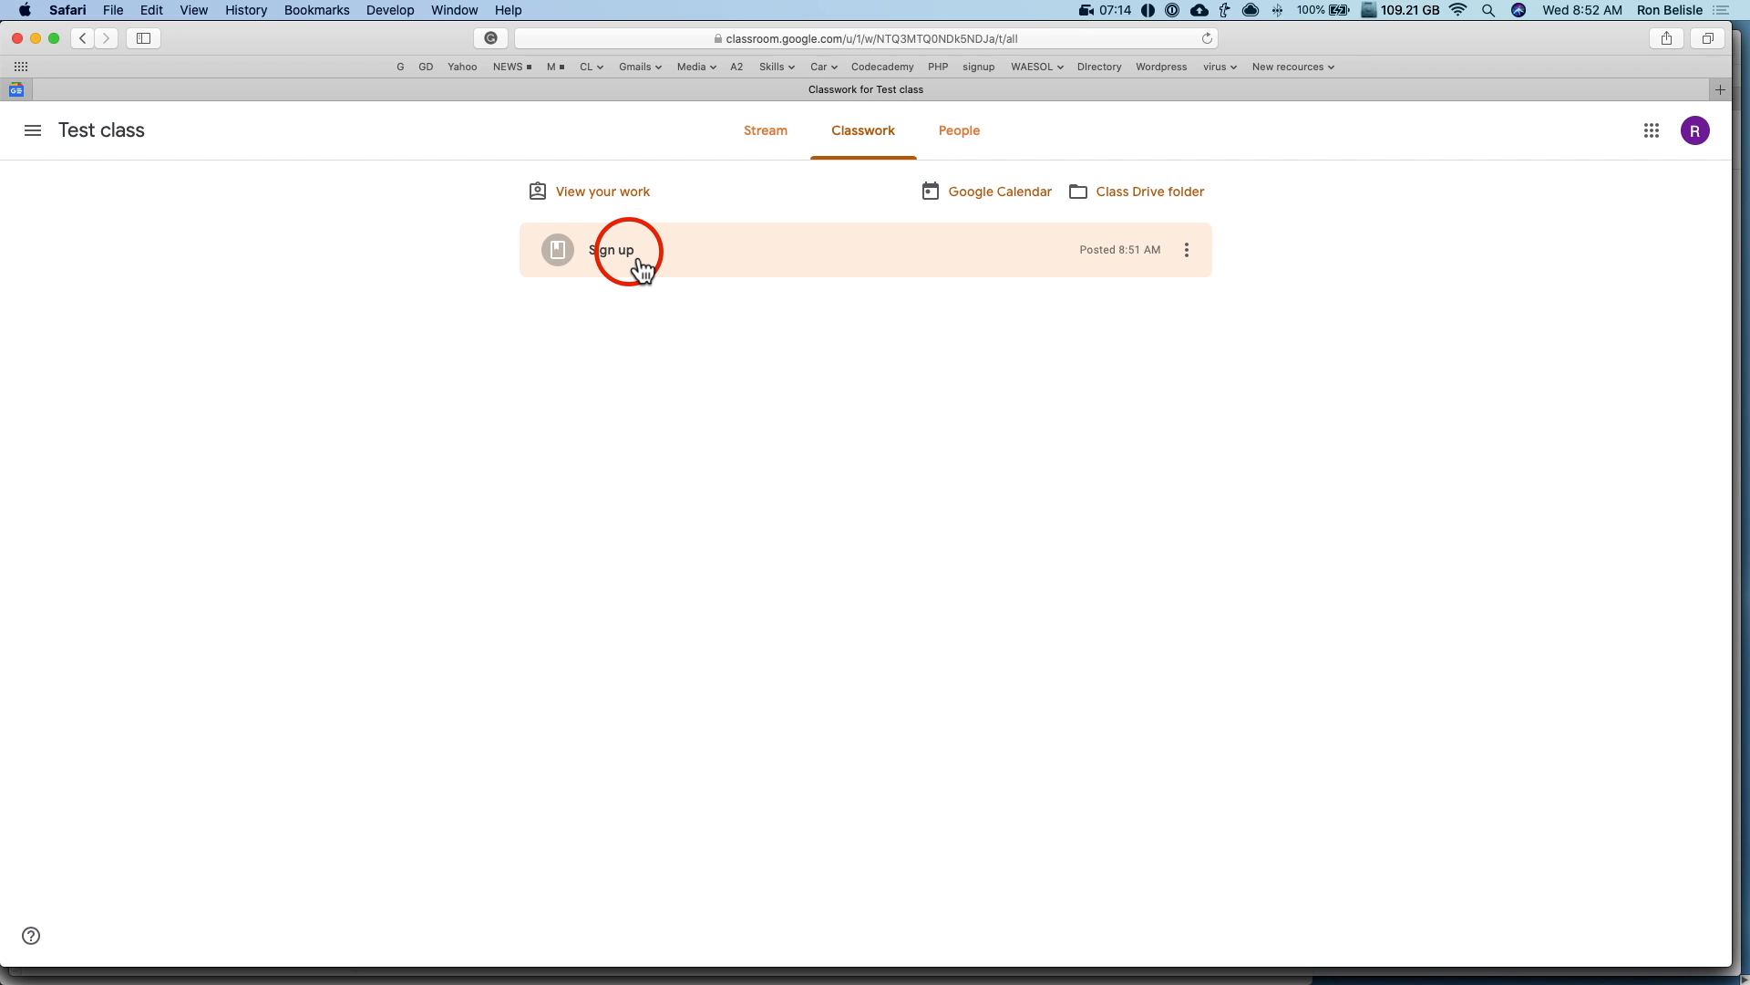
{"action": "left_click", "coordinate": [629, 252]}
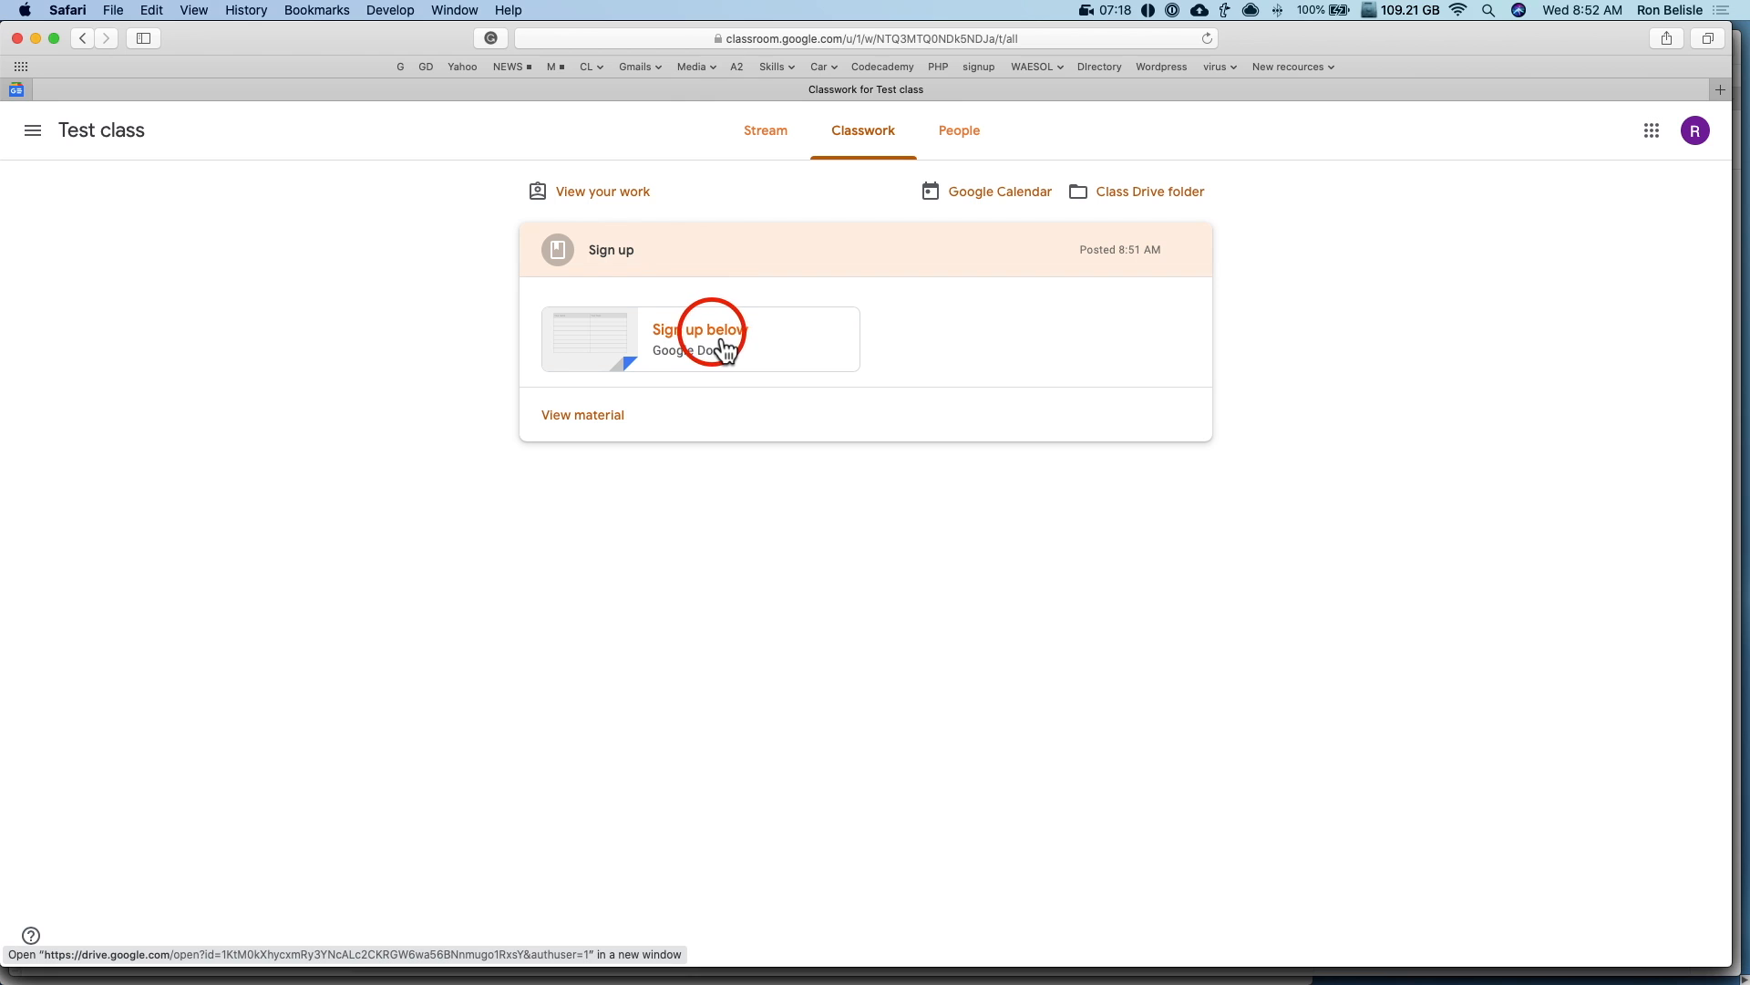
{"action": "left_click", "coordinate": [728, 339]}
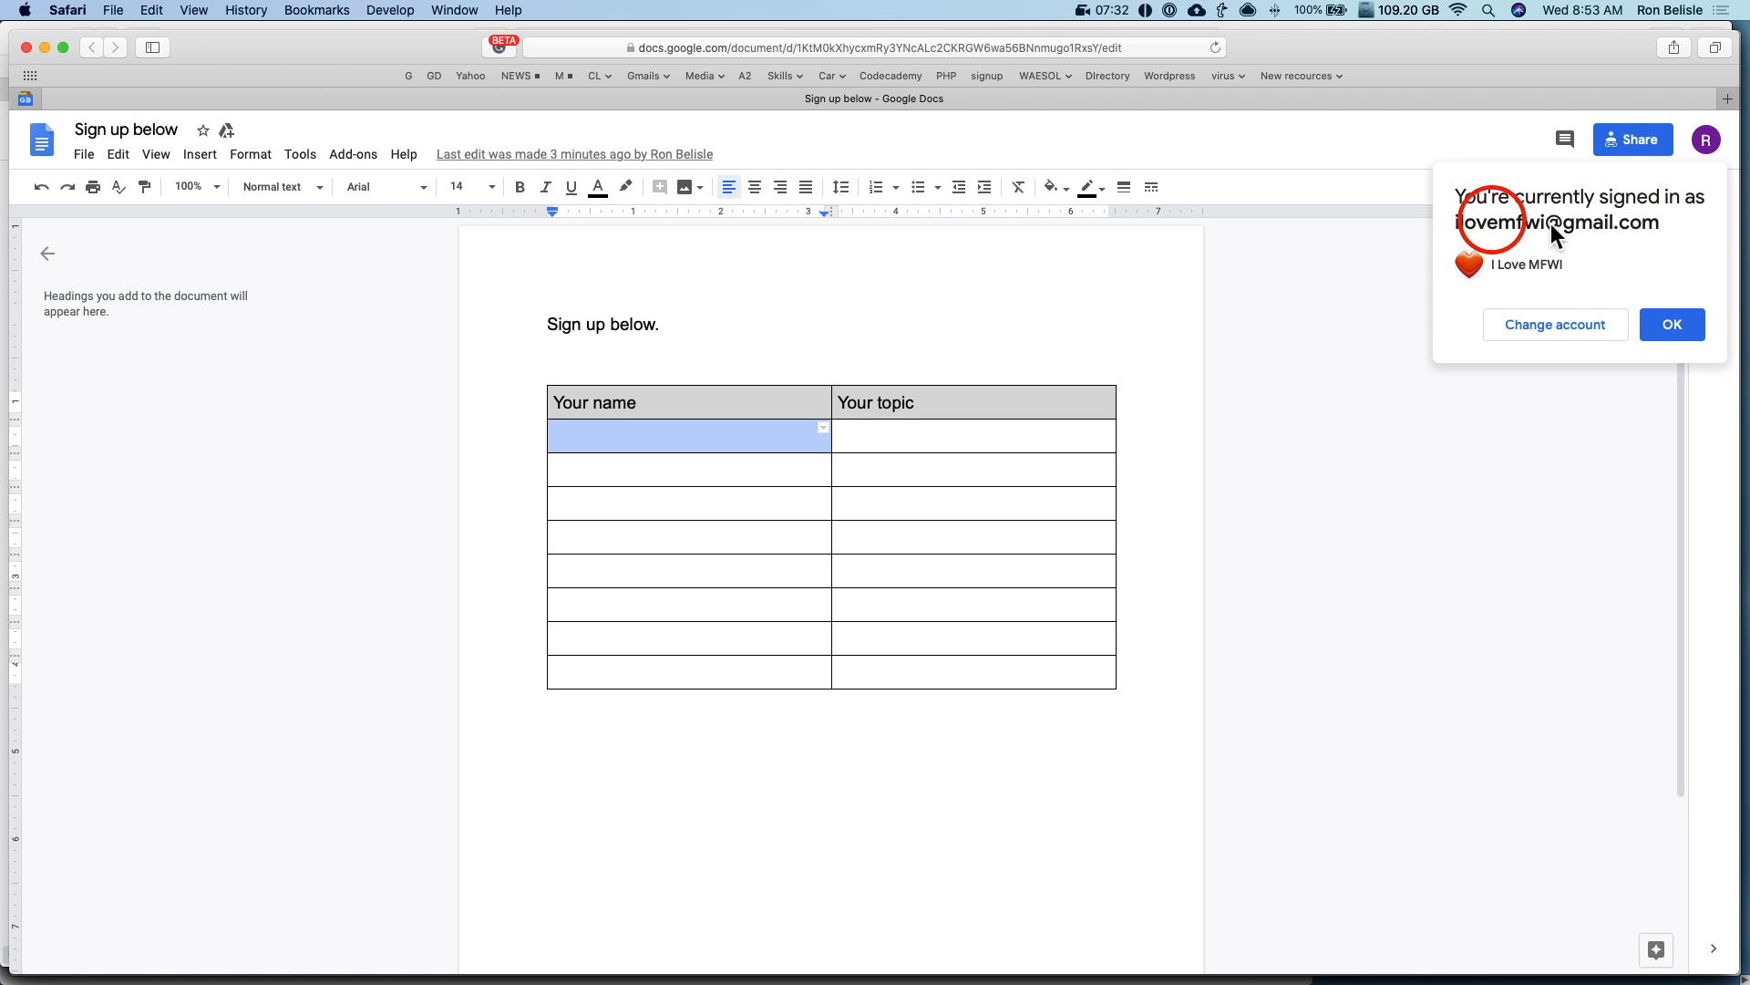
Step: Dismiss the account notice, hide the document outline, and fill the first blank row with name "I Love MFWI" and topic "Food"
{"action": "left_click", "coordinate": [1678, 328]}
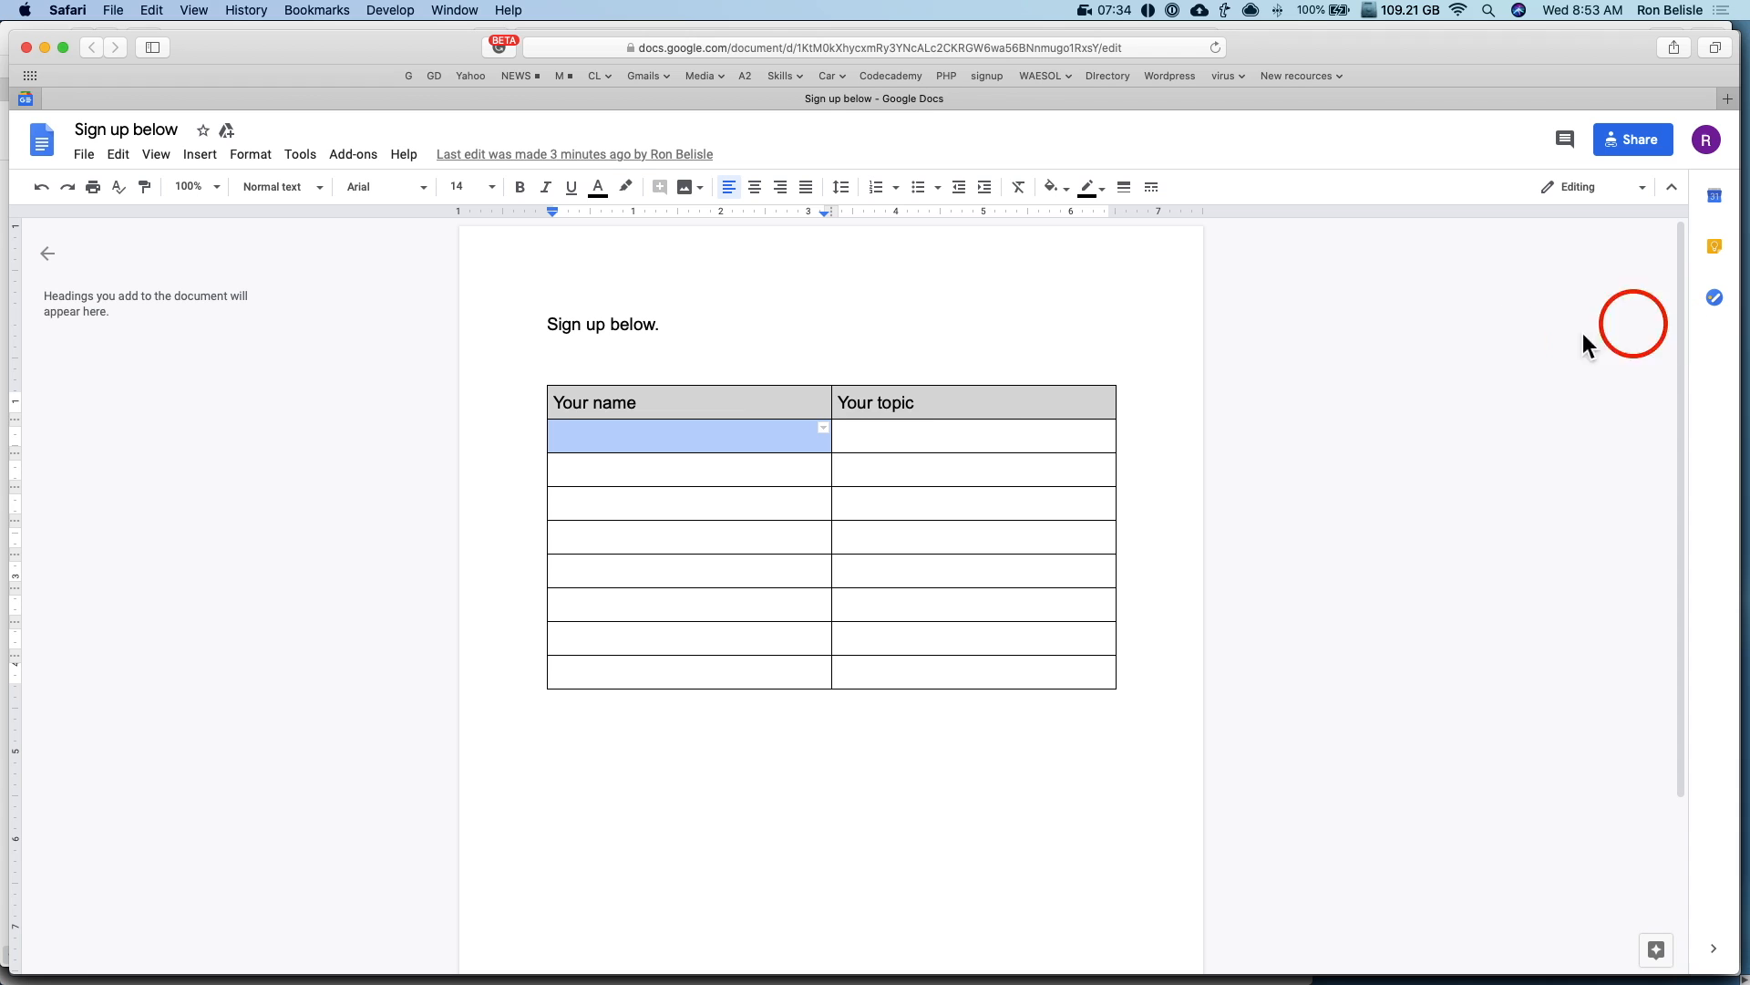
{"action": "left_click", "coordinate": [790, 434]}
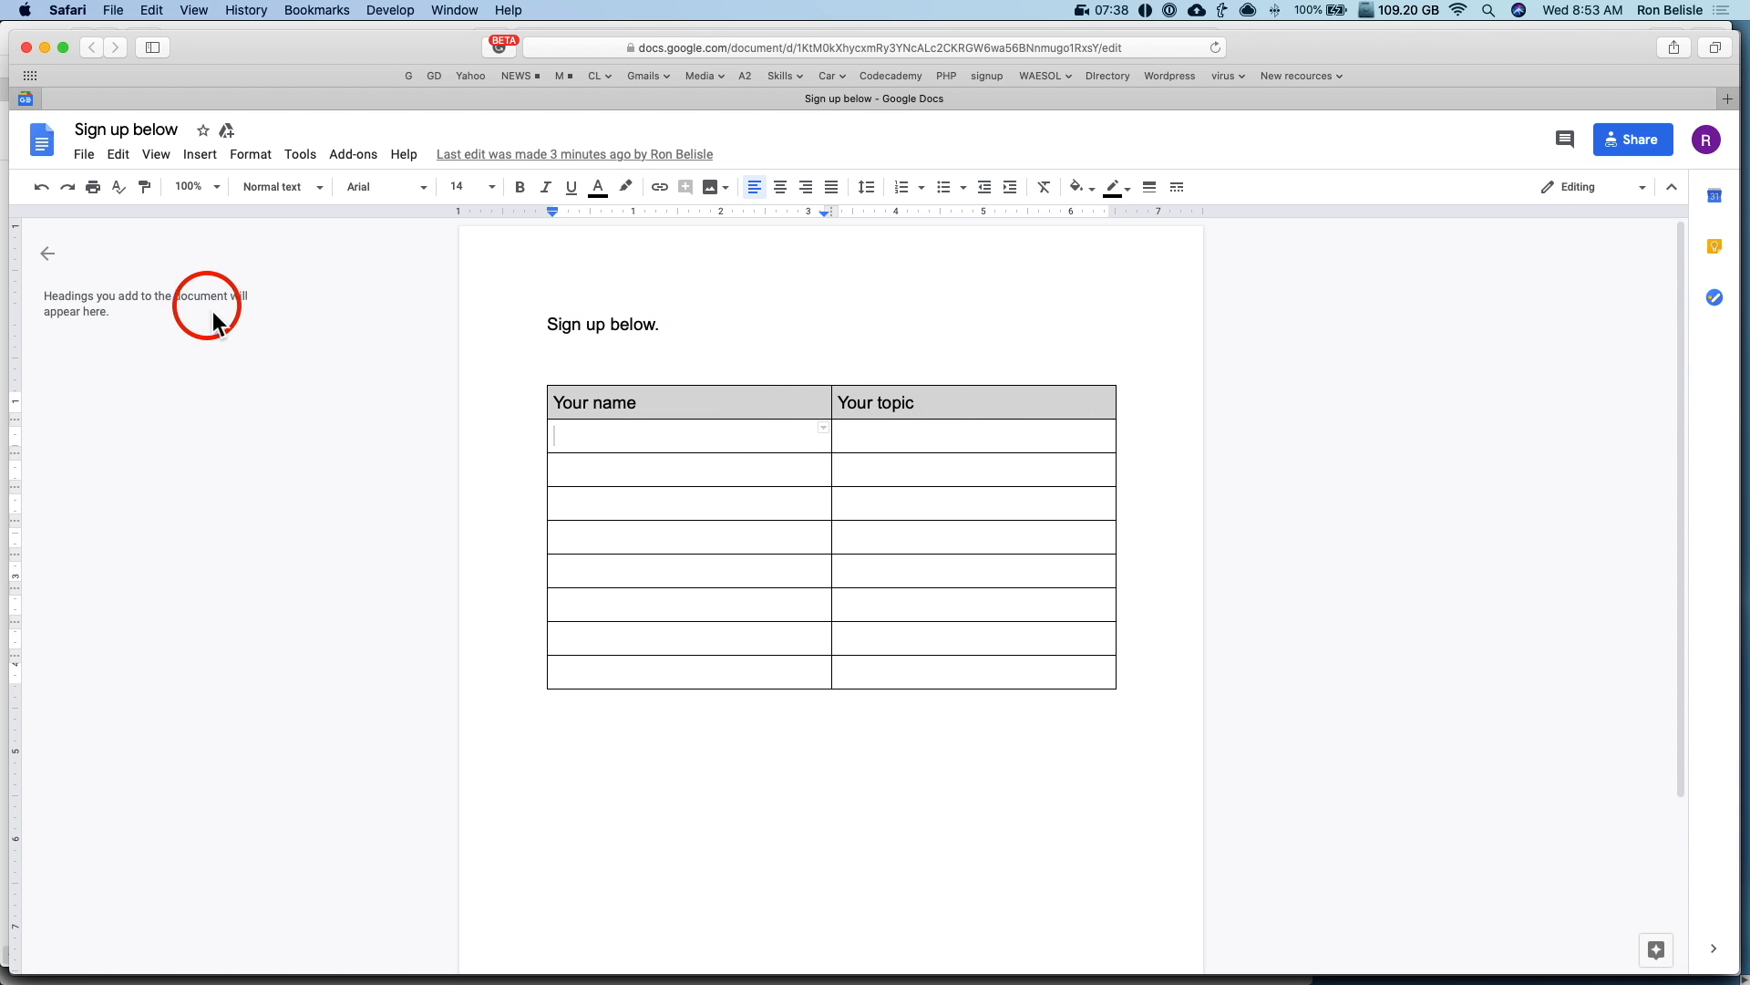
{"action": "left_click", "coordinate": [58, 263]}
{"action": "left_click", "coordinate": [628, 448]}
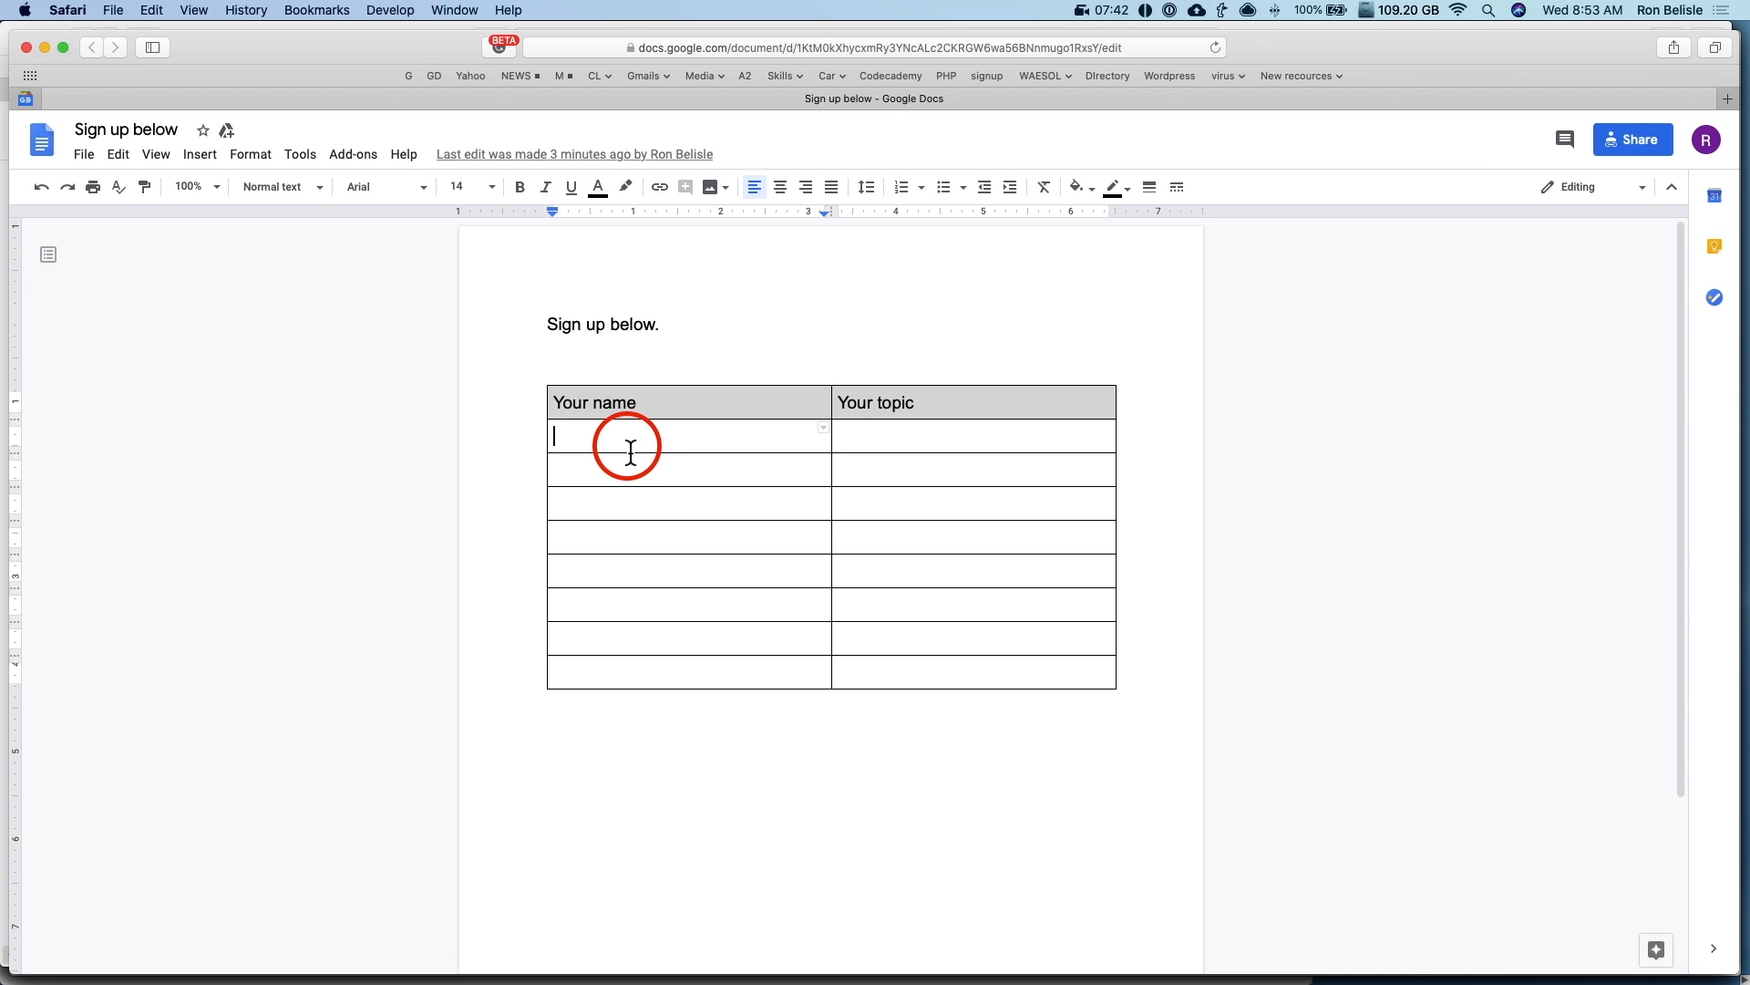
{"action": "type", "text": "I Love MFW!"}
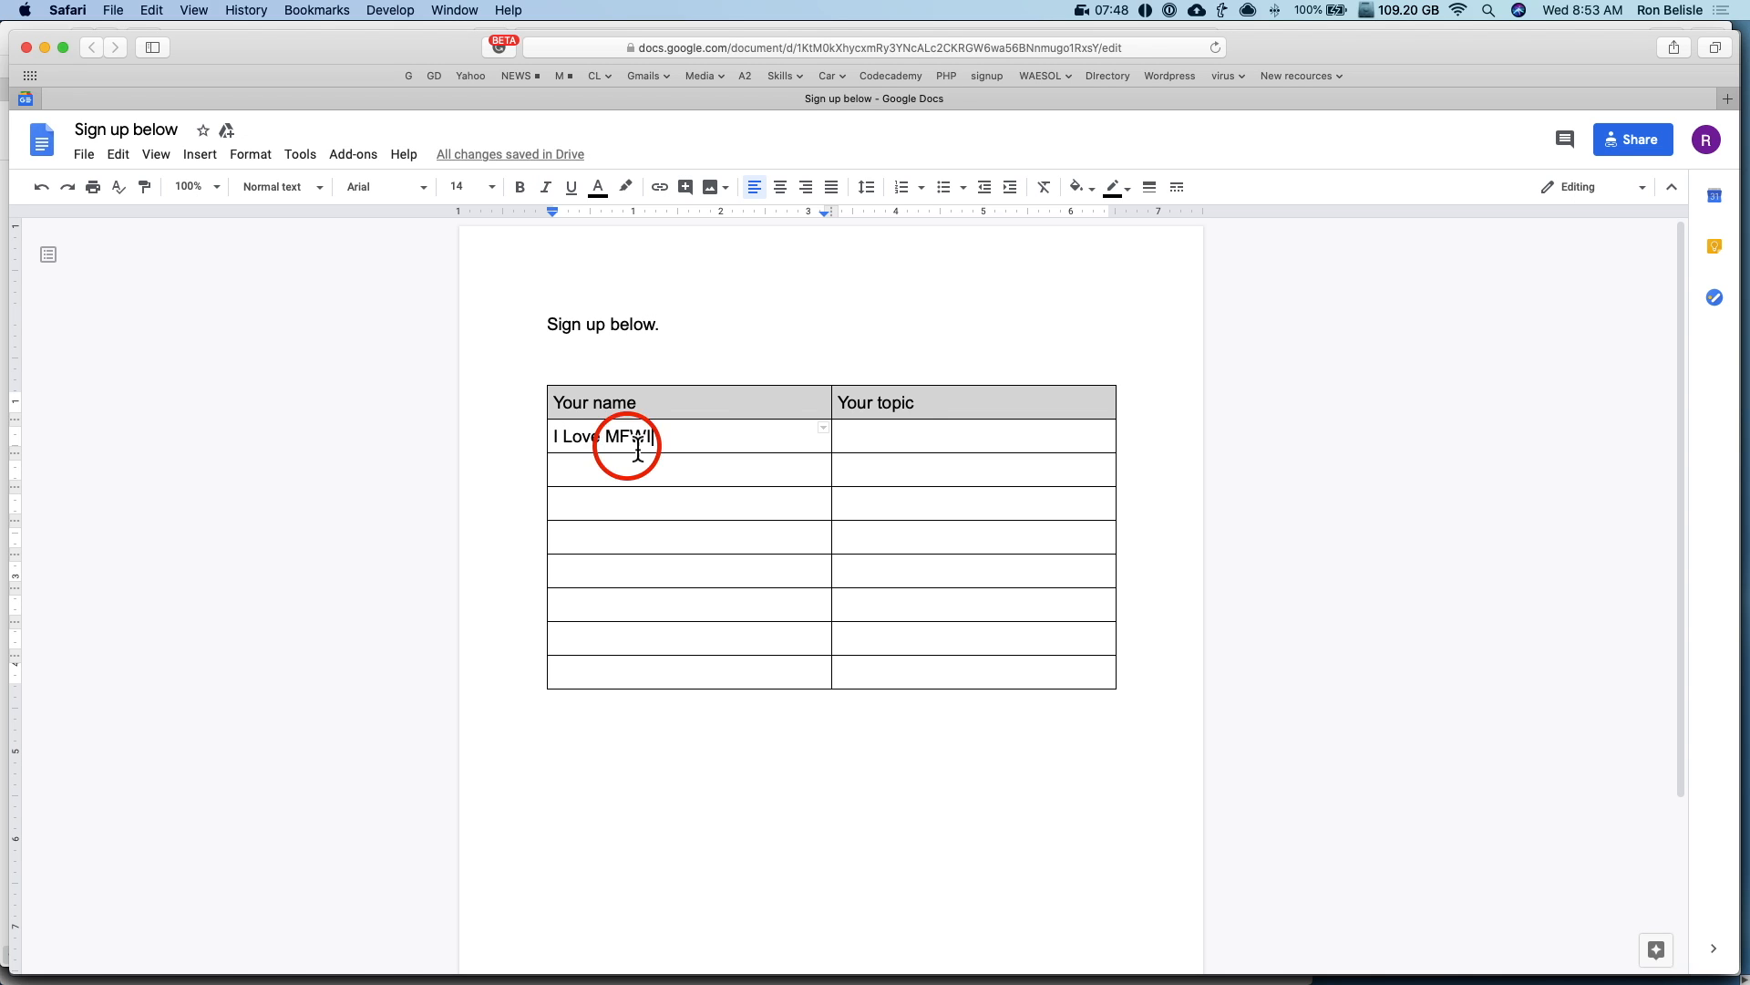
{"action": "left_click", "coordinate": [913, 449]}
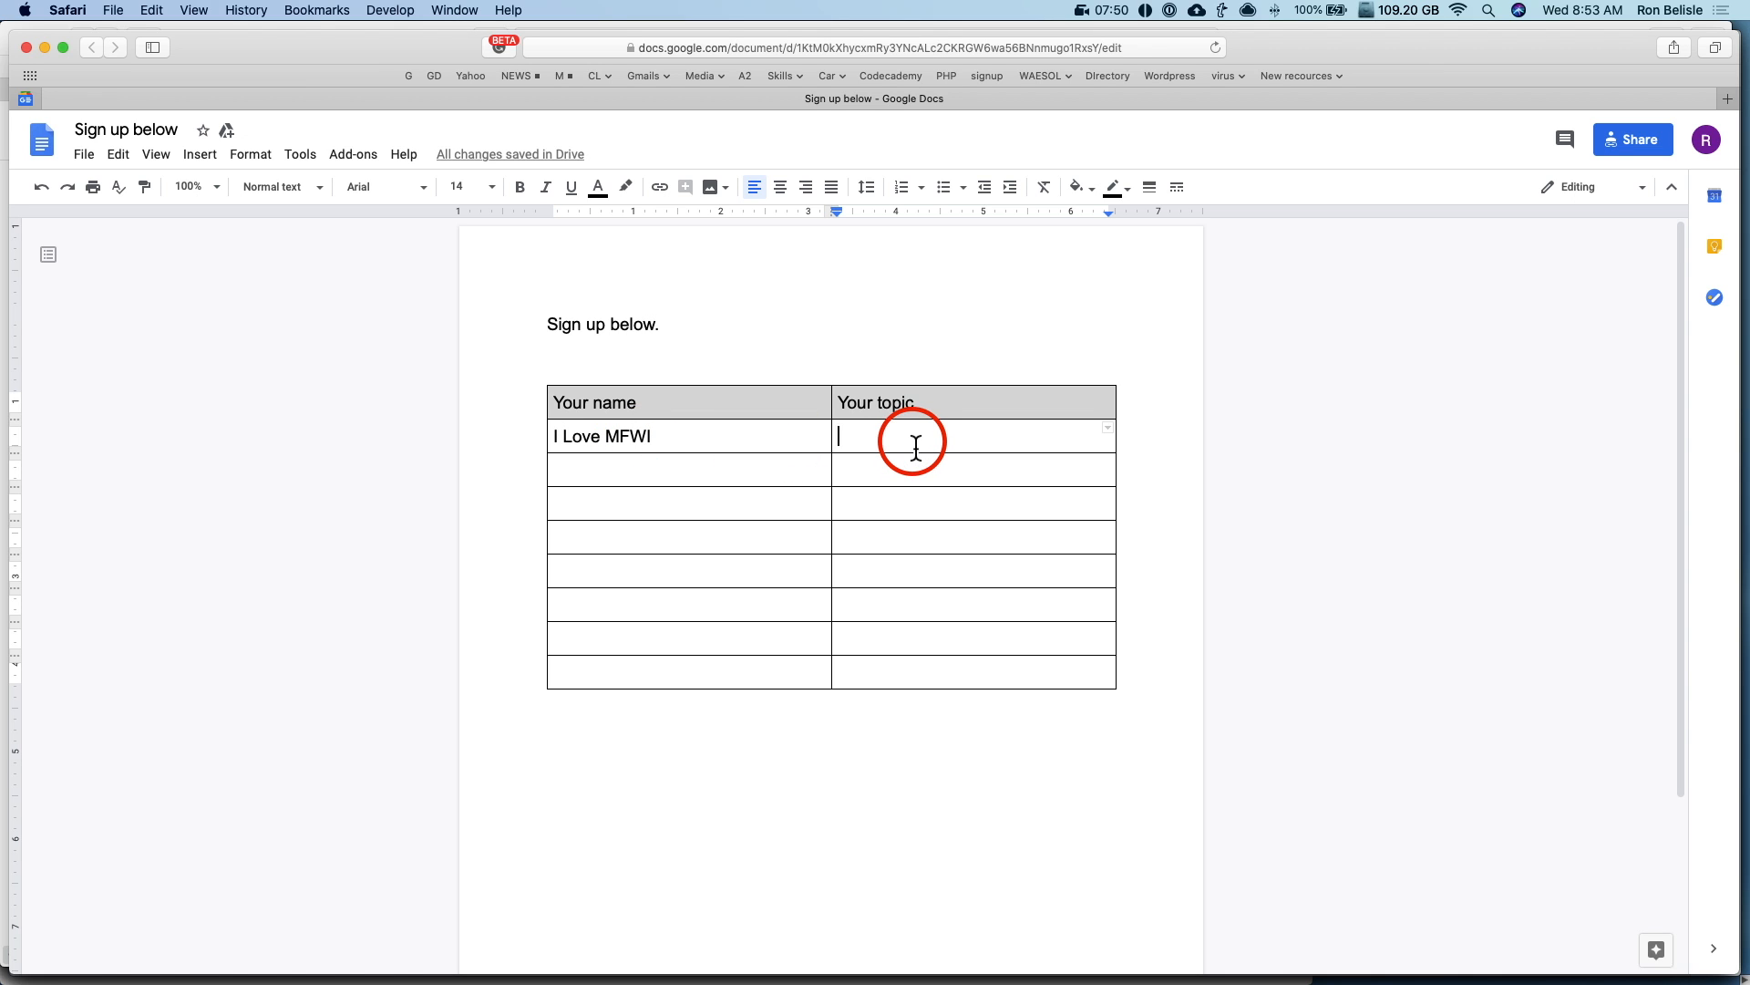
{"action": "type", "text": "Food"}
{"action": "key", "text": "Tab"}
{"action": "left_click", "coordinate": [1352, 563]}
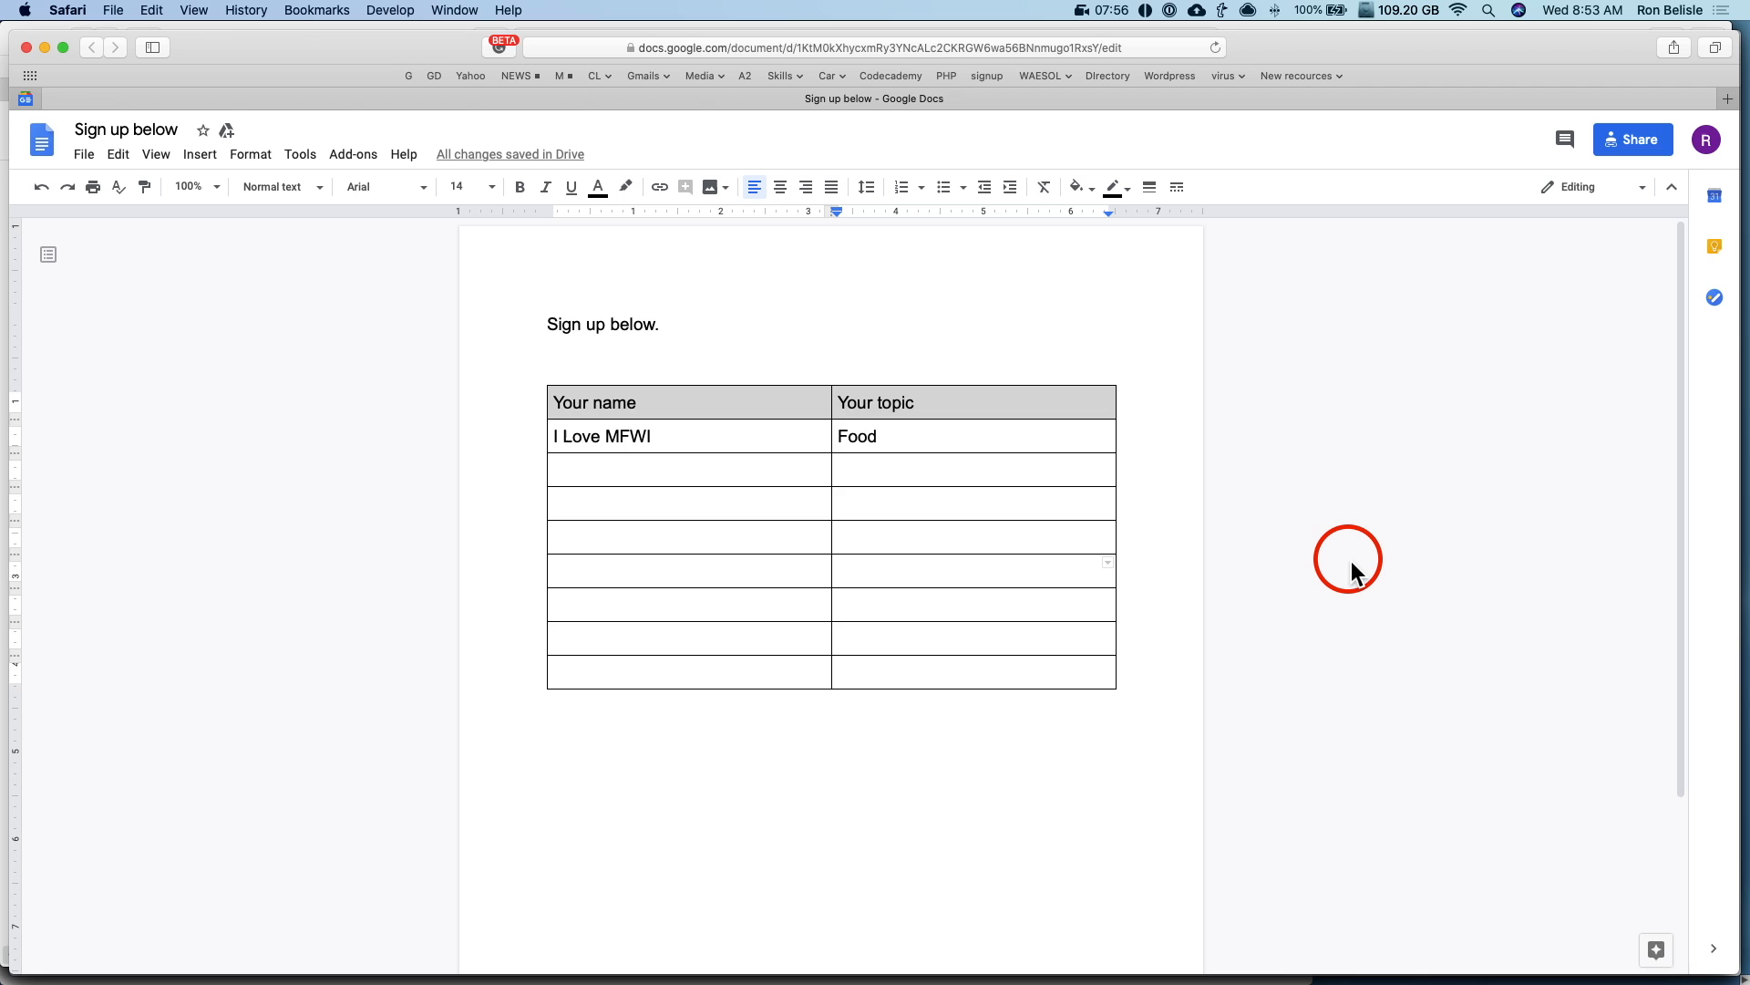
Step: Switch back to the teacher's Classroom, reload the classwork and check the student's entry in the "Sign up below" document
{"action": "key", "text": "super+grave"}
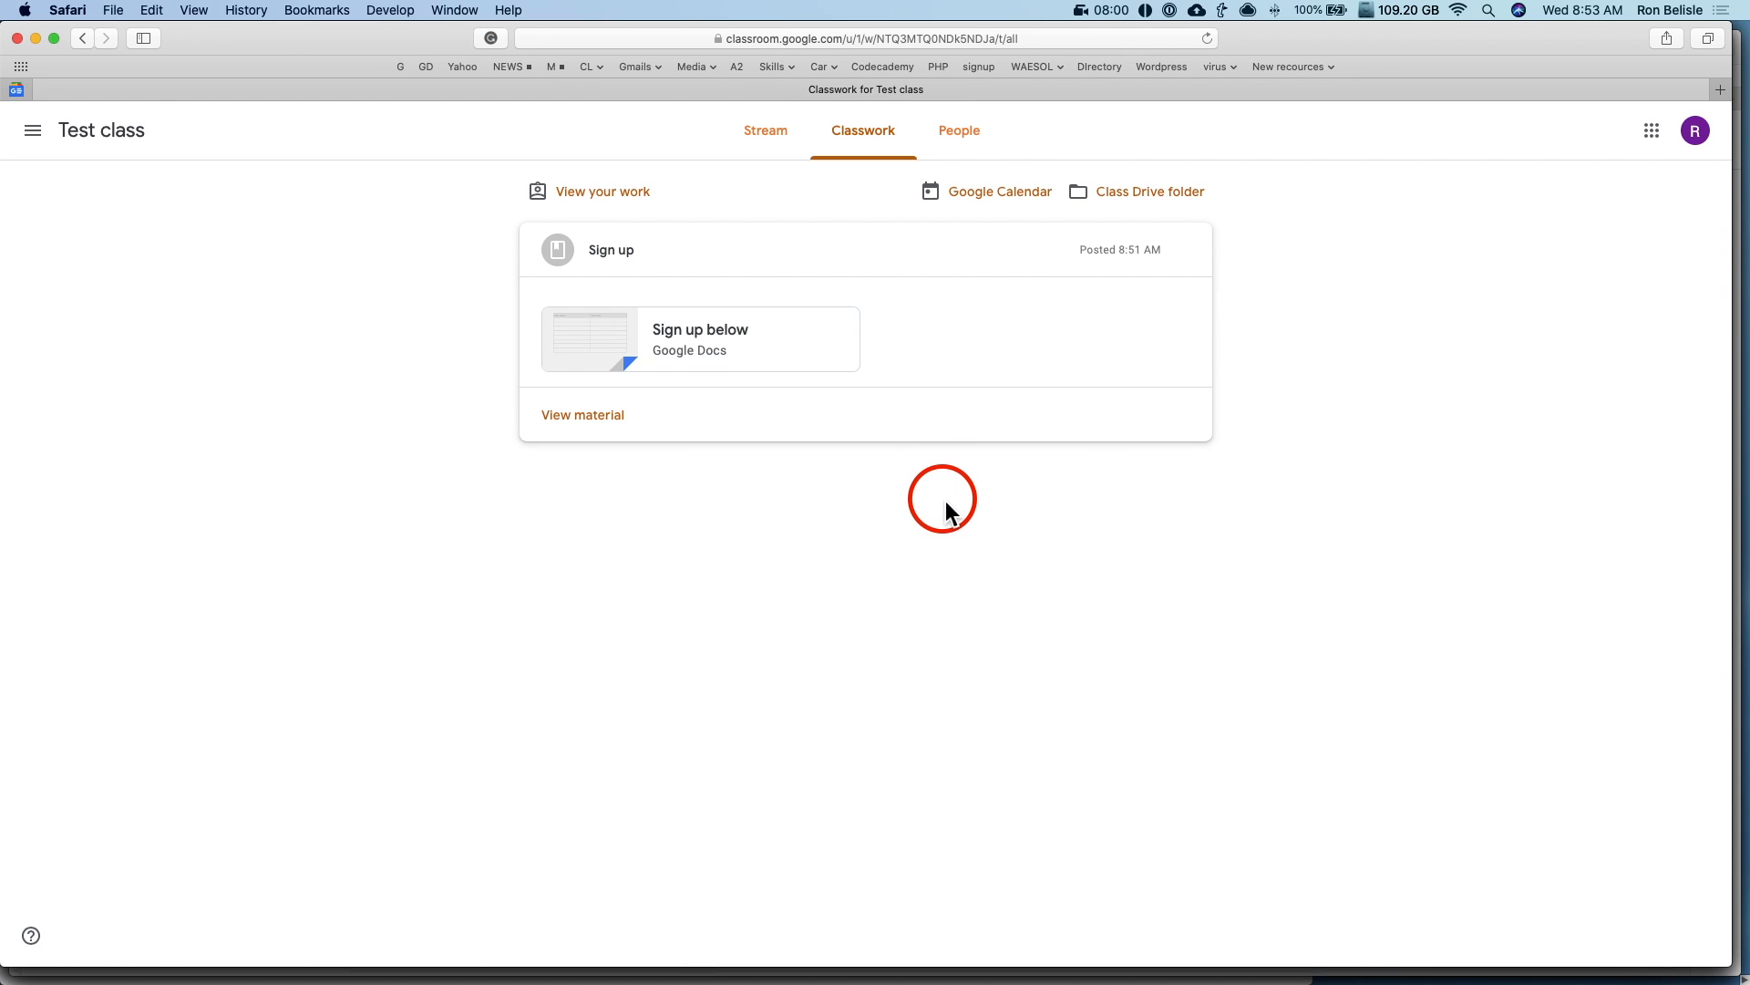
{"action": "key", "text": "super+grave"}
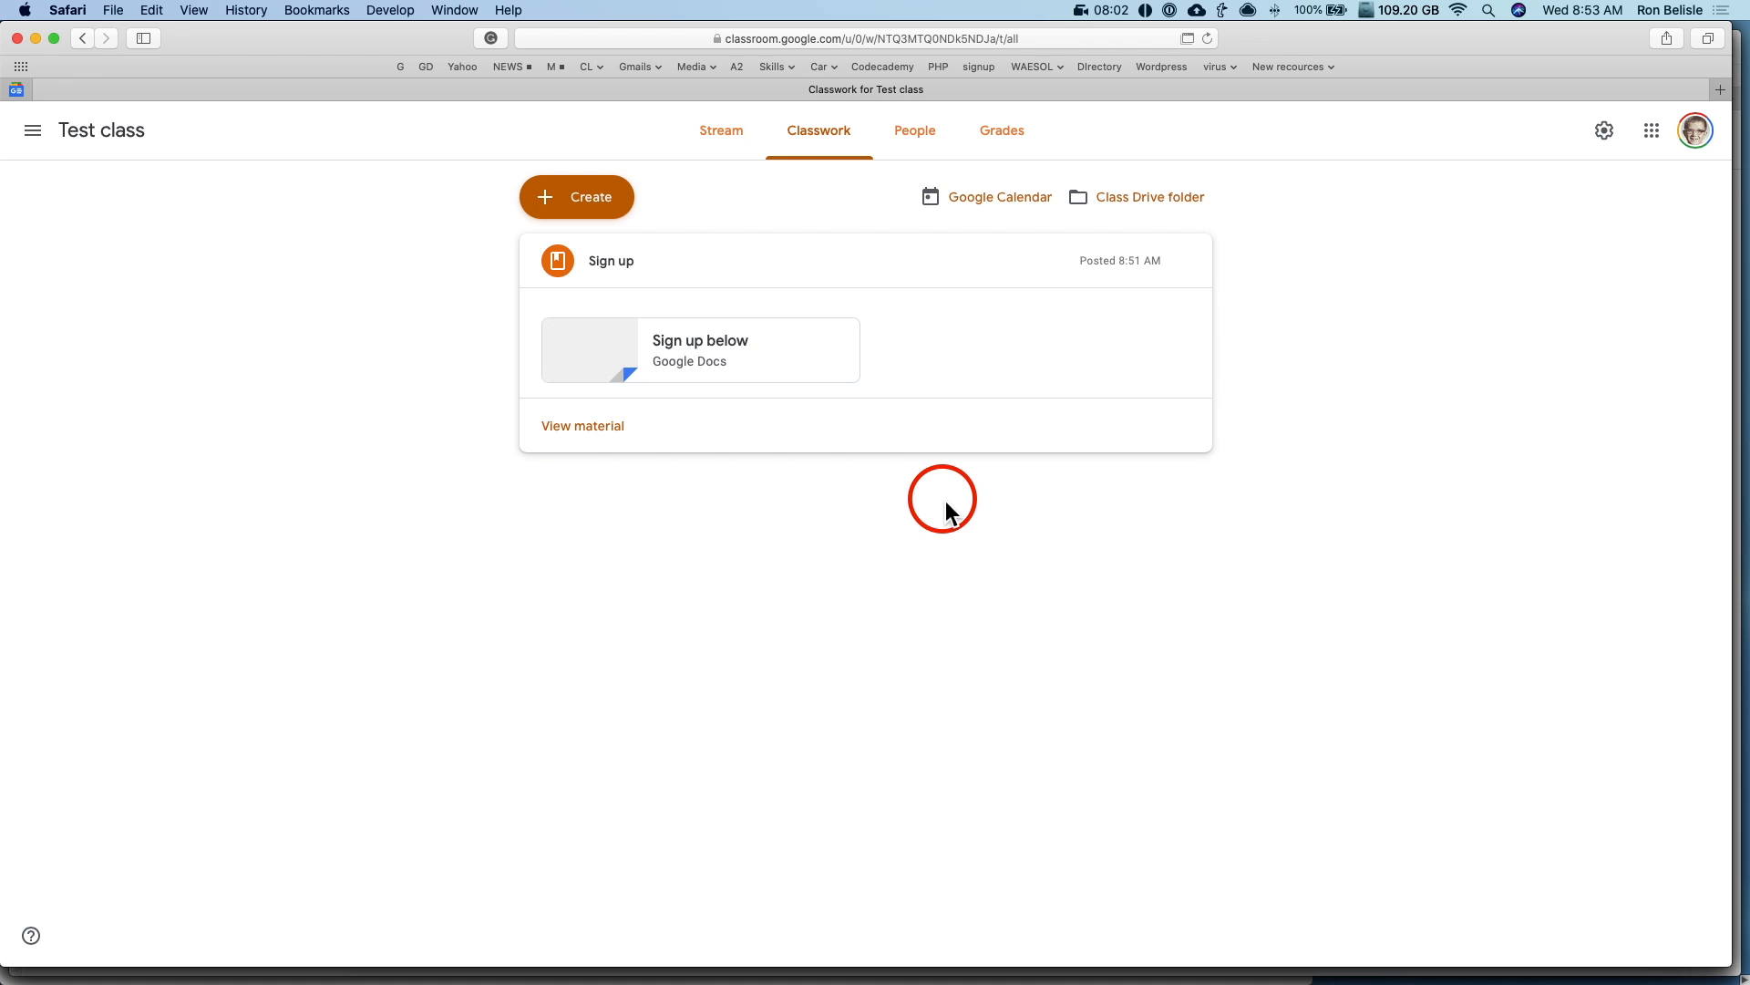
{"action": "key", "text": "super+r"}
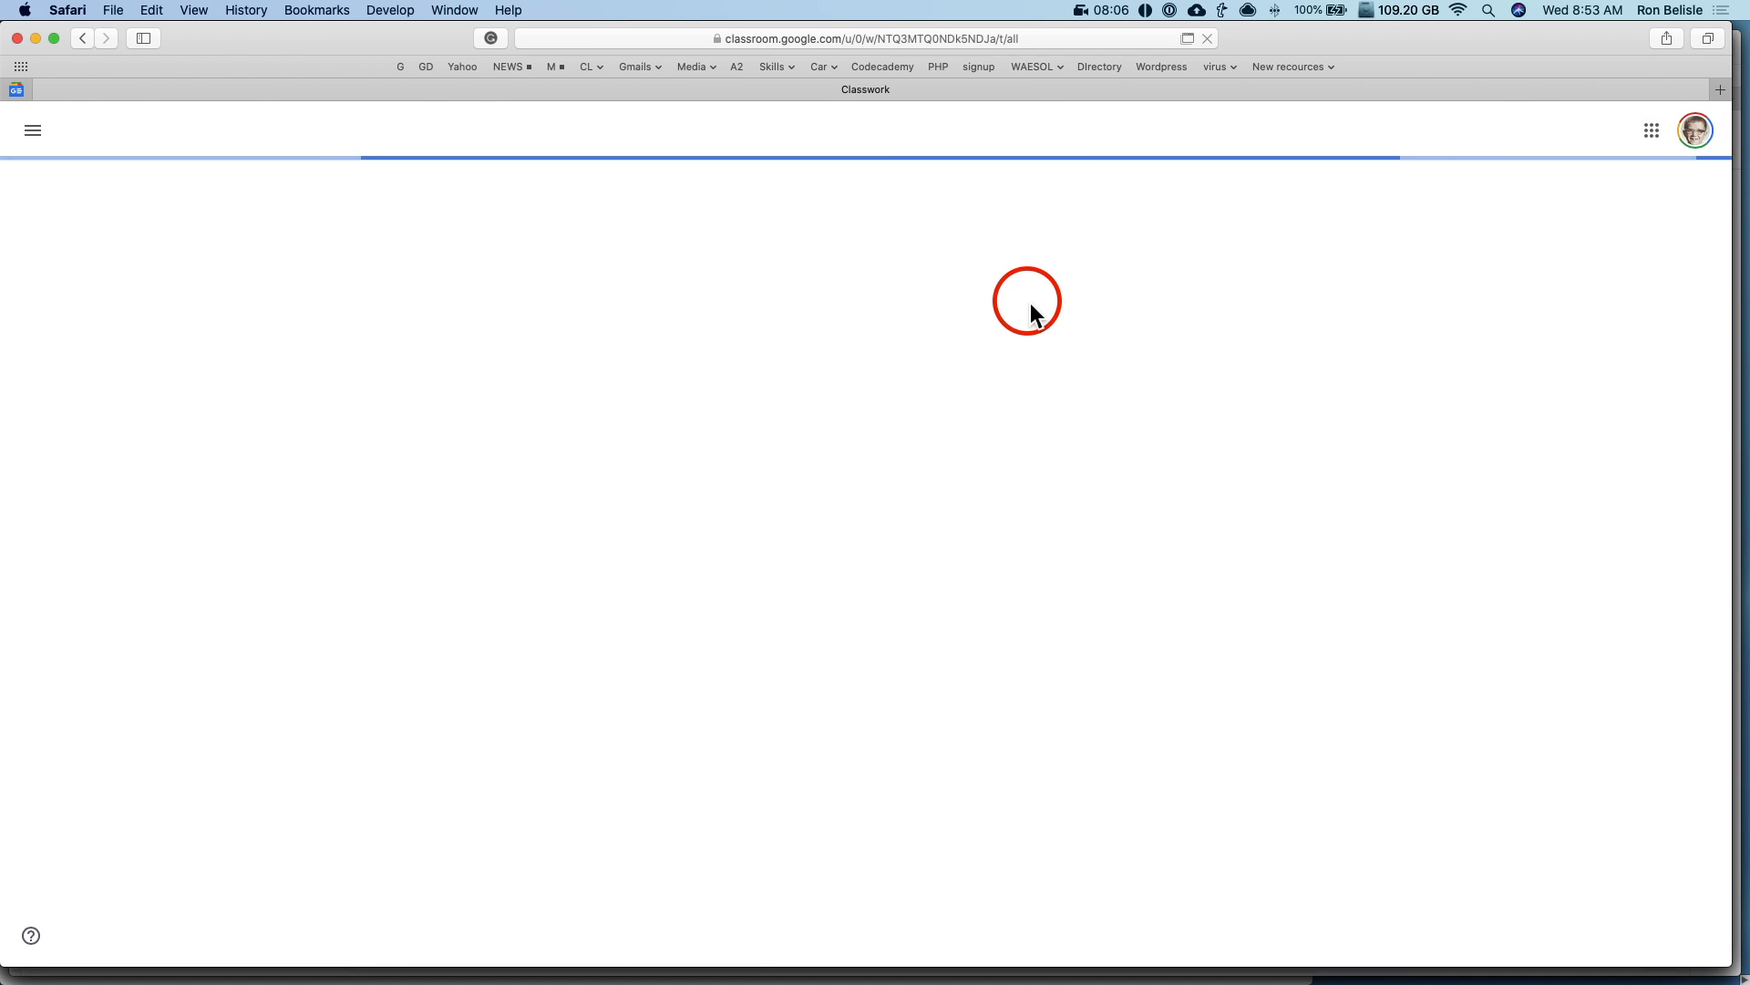
{"action": "left_click", "coordinate": [676, 259]}
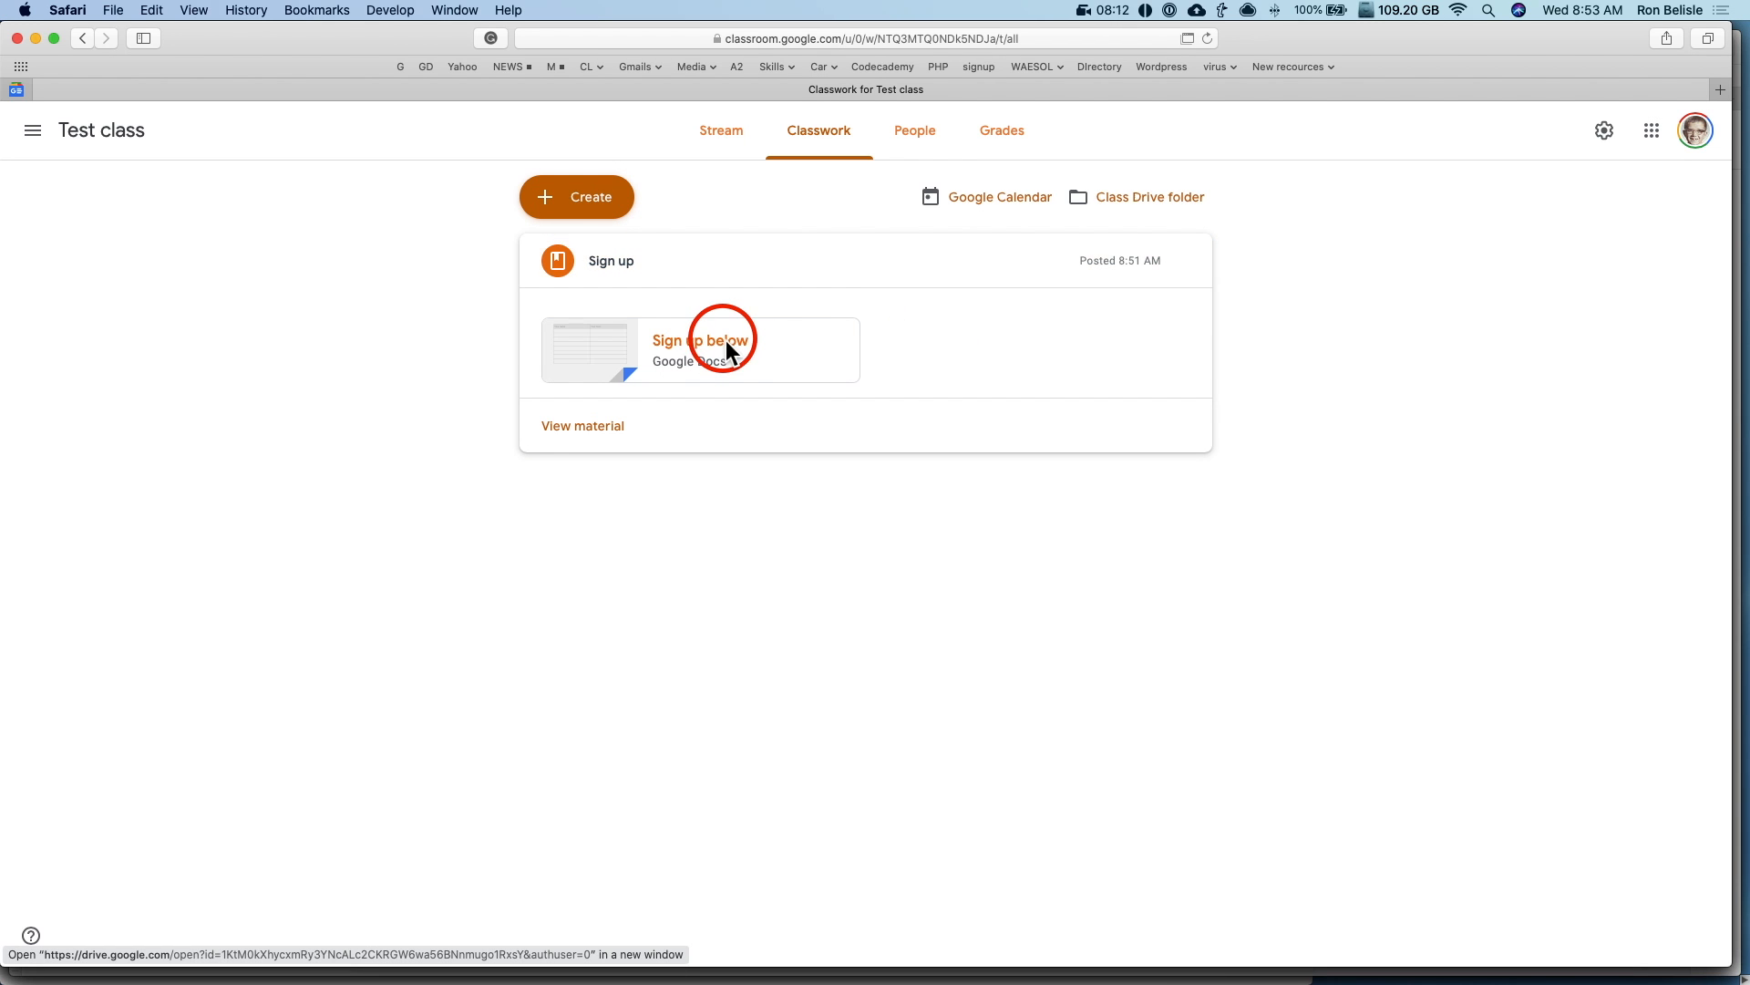
{"action": "left_click", "coordinate": [725, 342]}
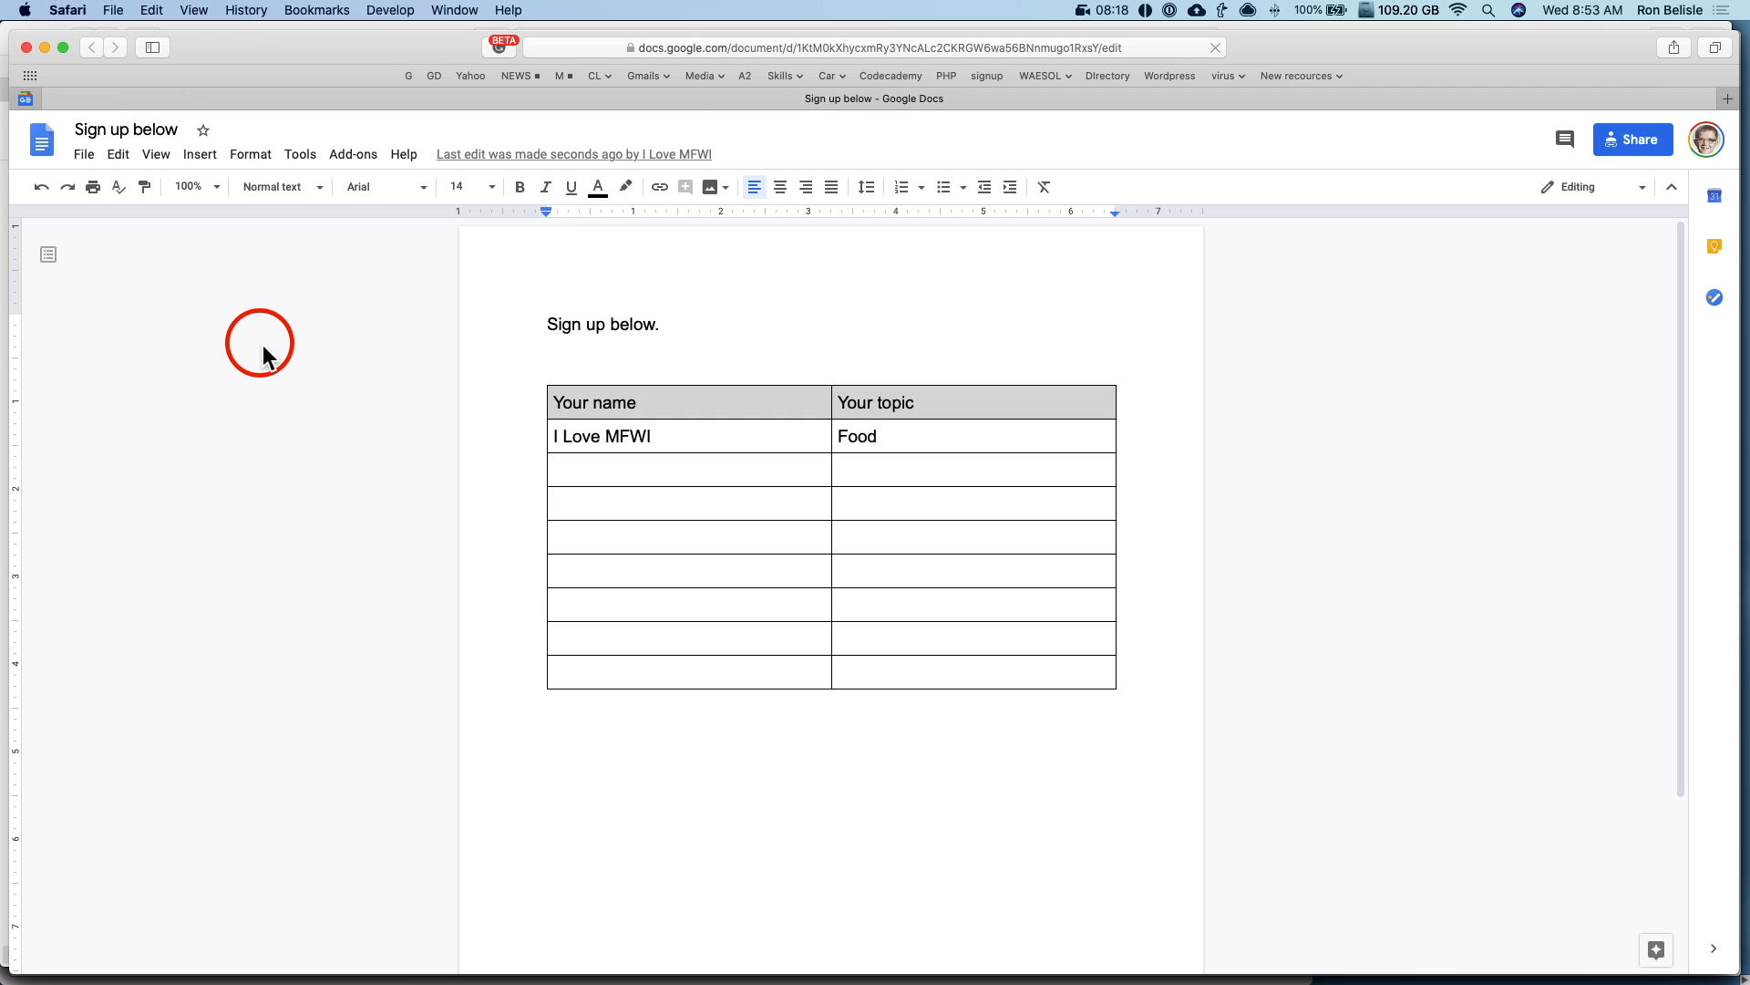
{"action": "key", "text": "super+w"}
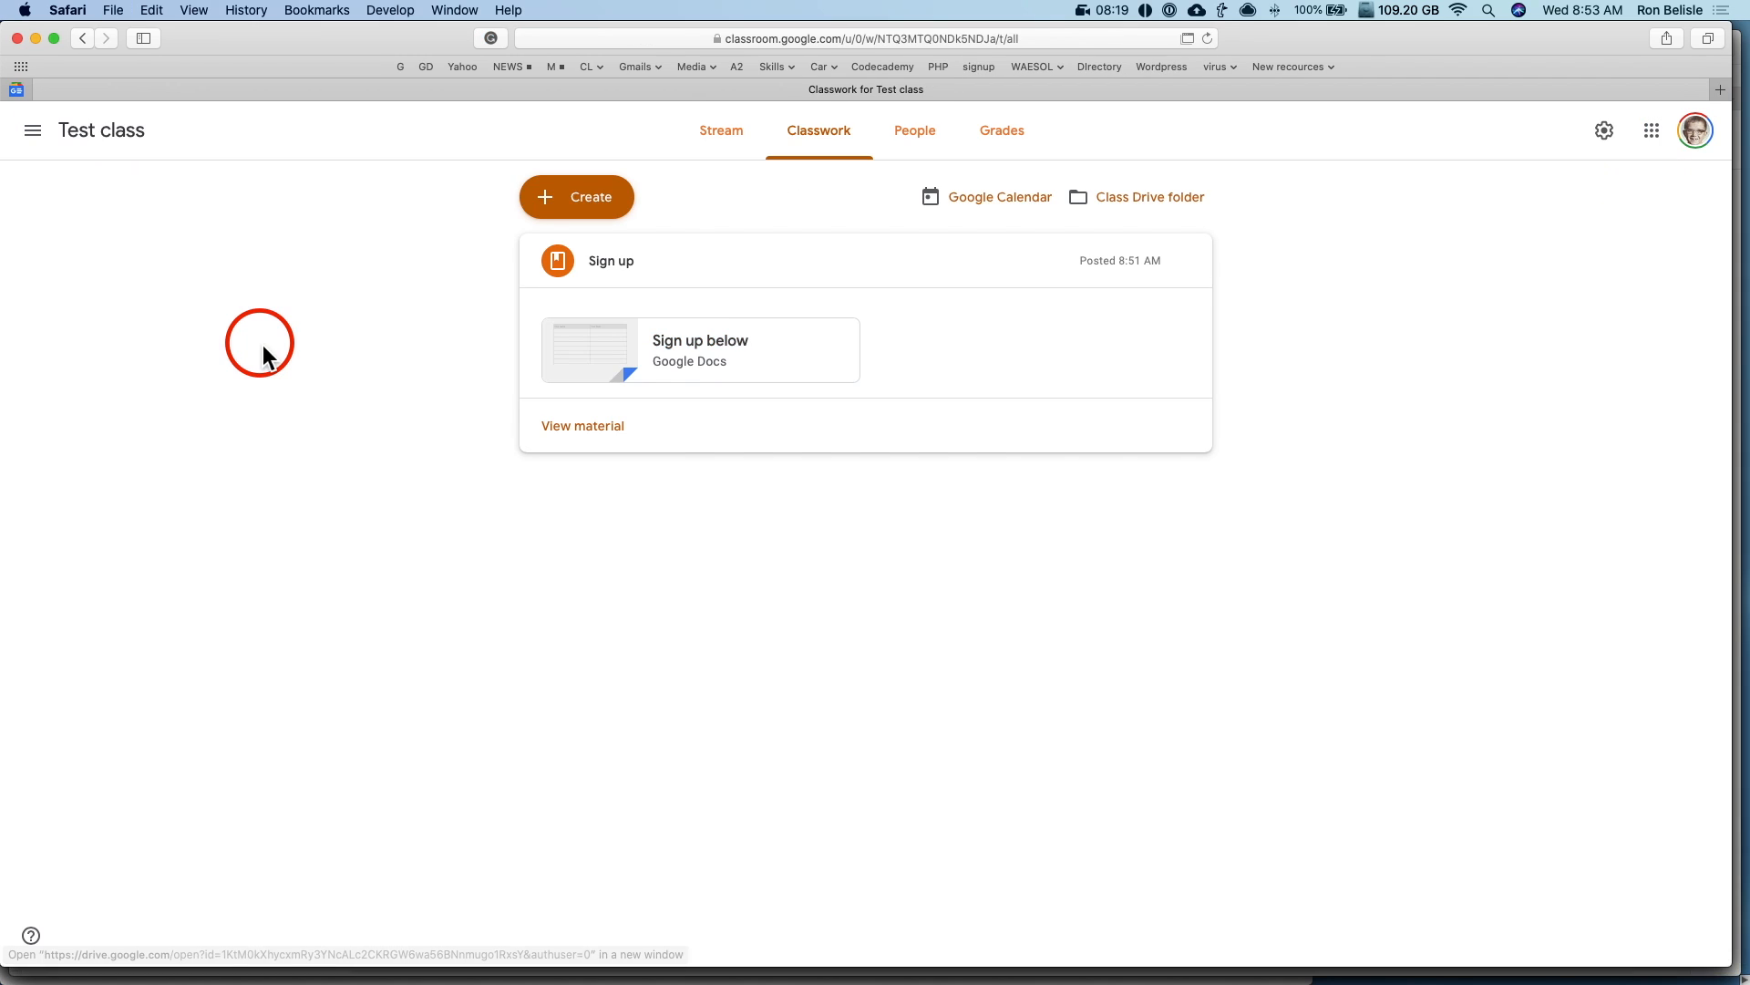
{"action": "left_click", "coordinate": [584, 202]}
{"action": "left_click", "coordinate": [597, 342]}
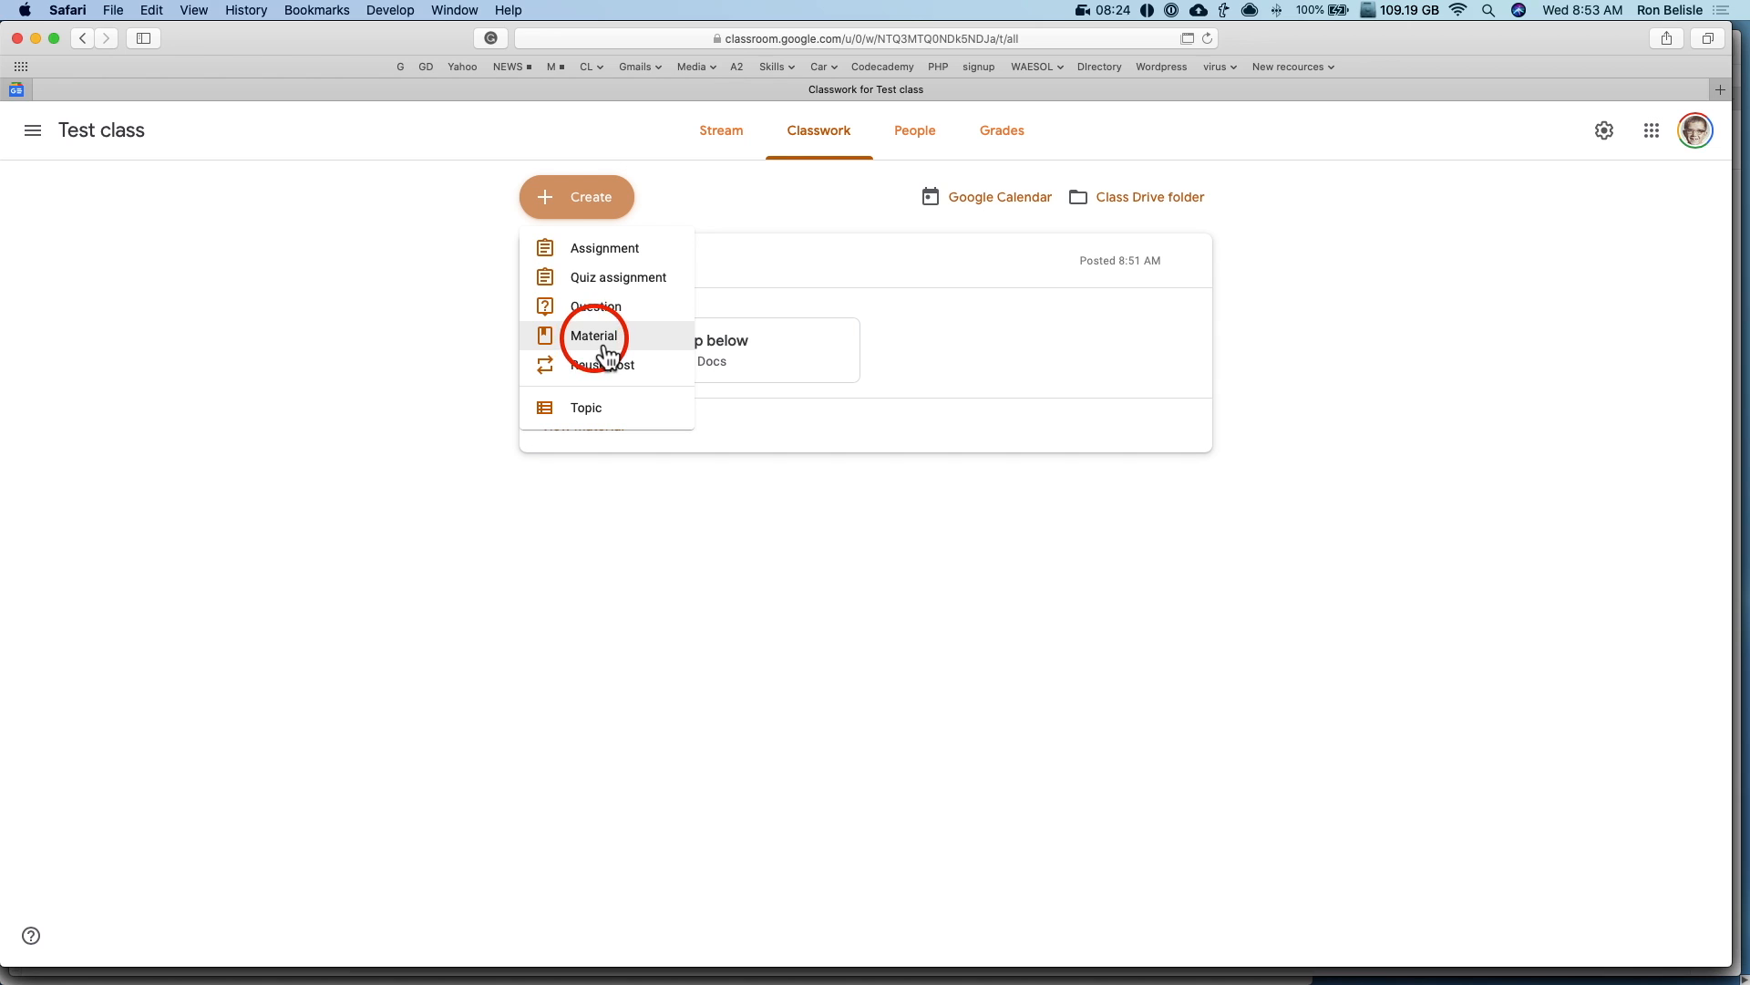
{"action": "left_click", "coordinate": [320, 311]}
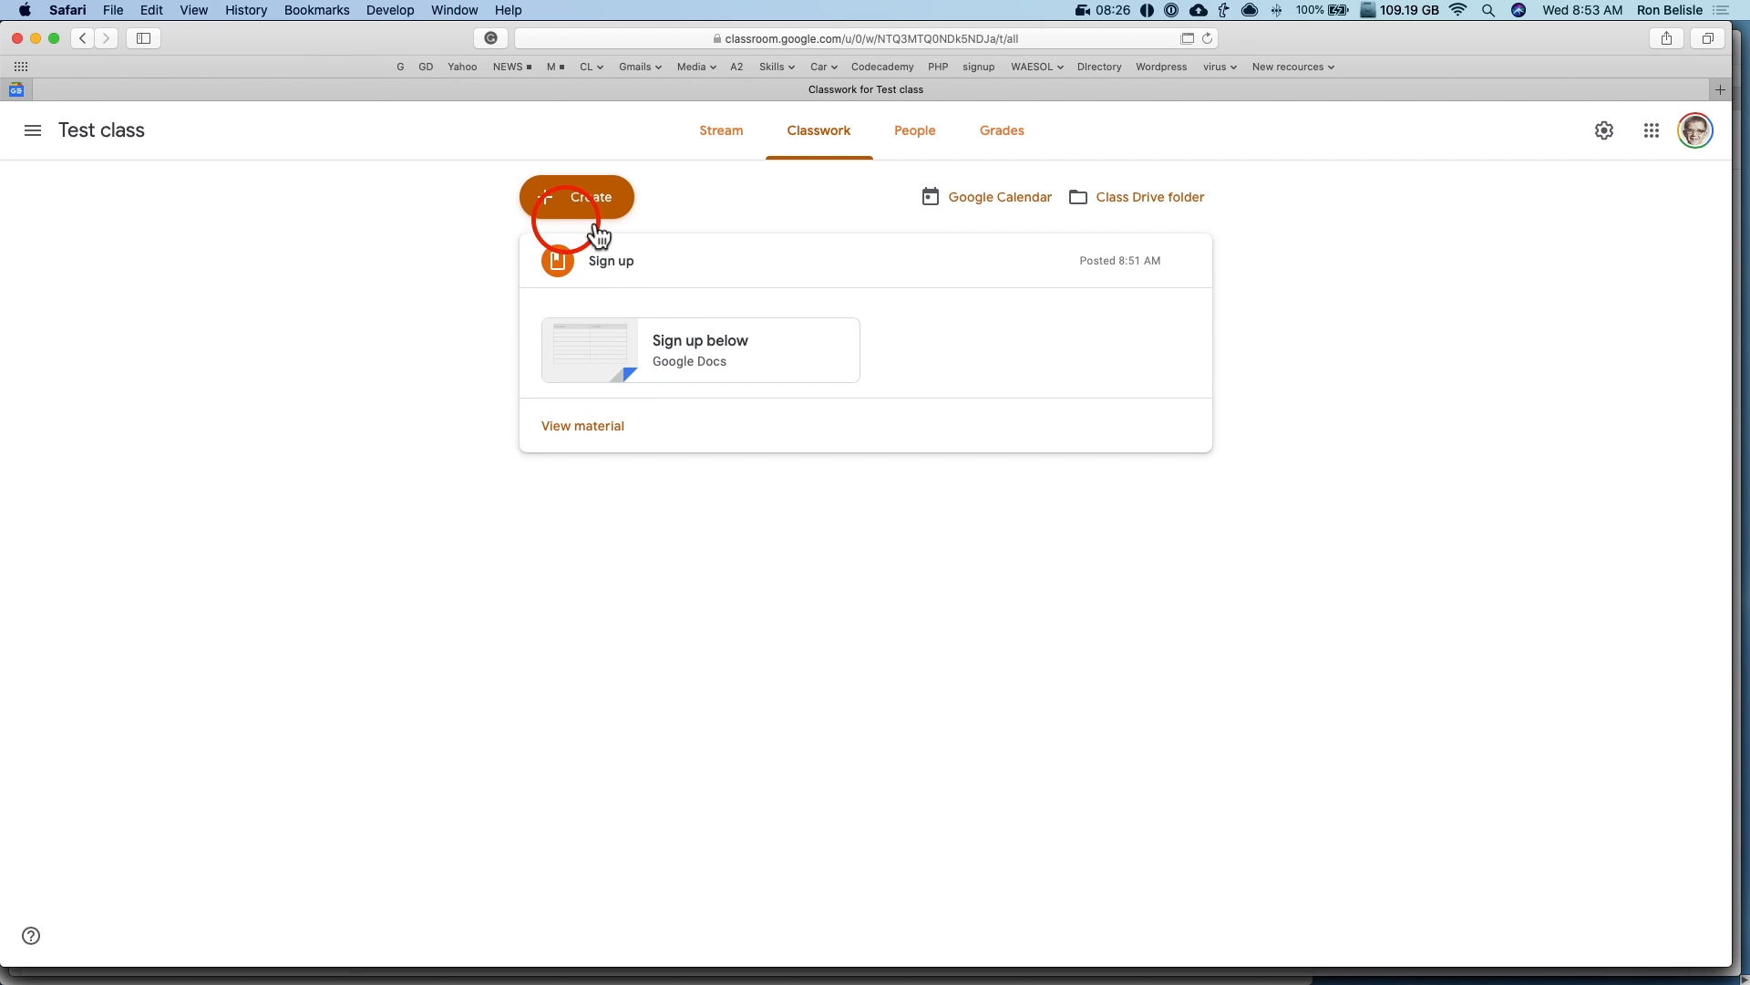
{"action": "left_click", "coordinate": [620, 202]}
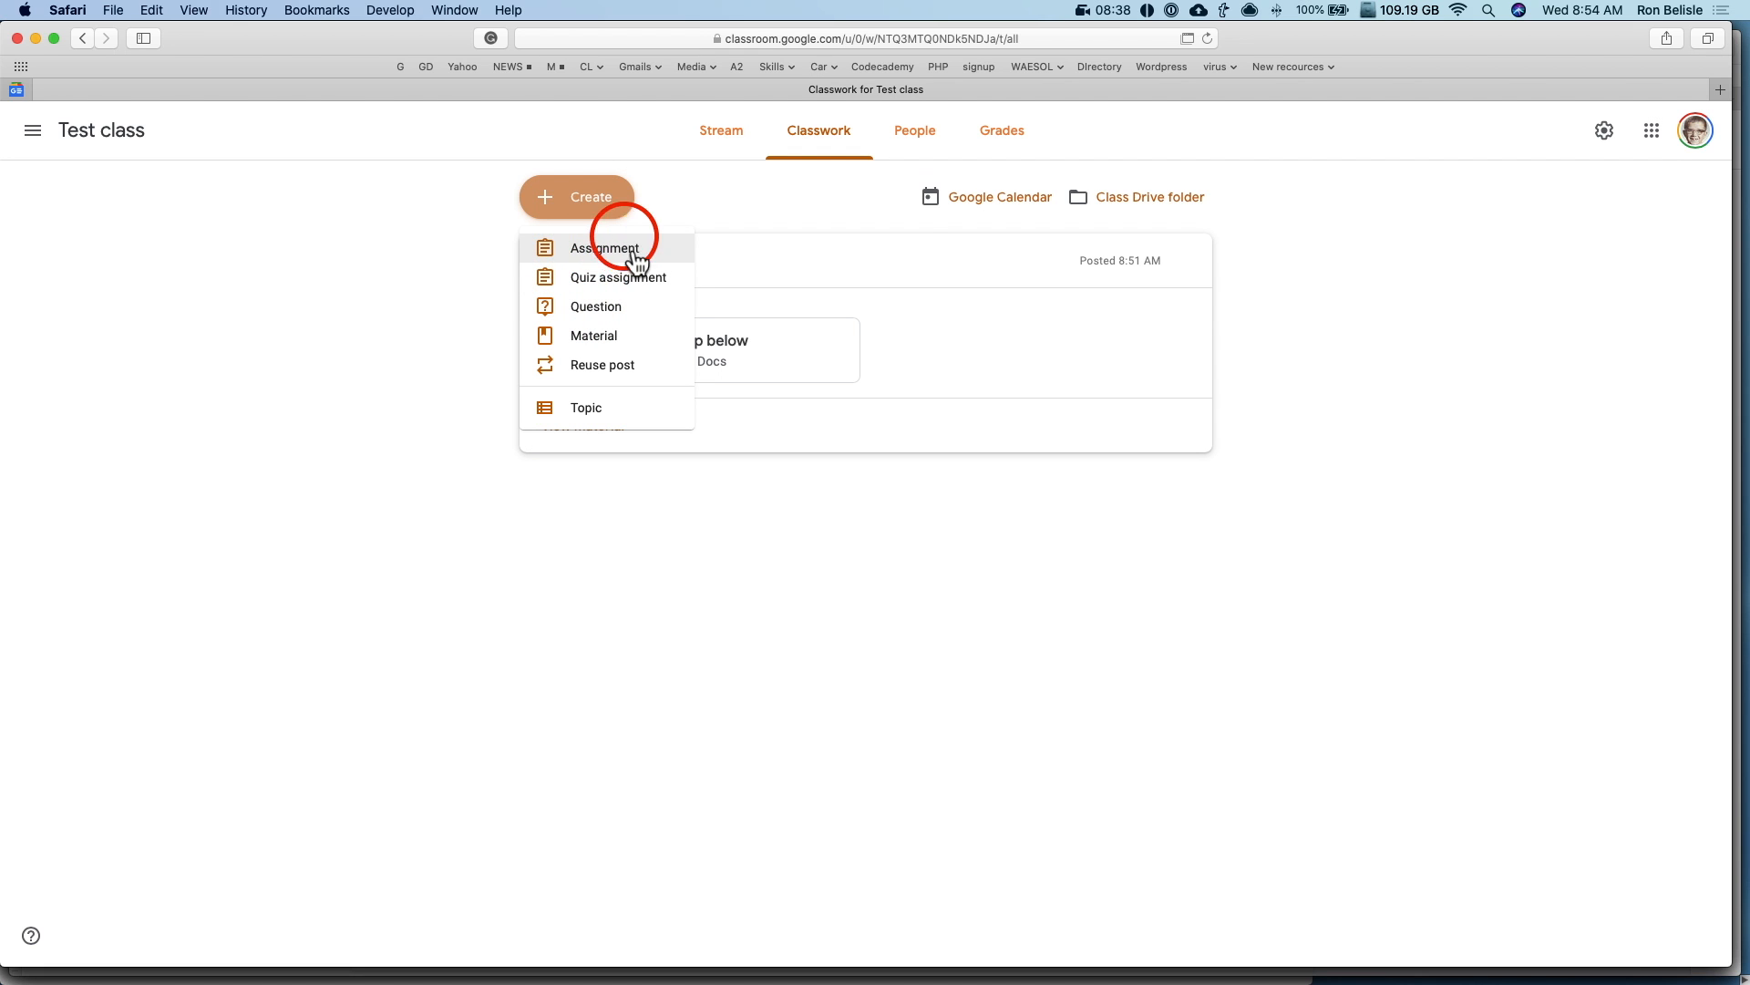
{"action": "left_click", "coordinate": [1396, 569]}
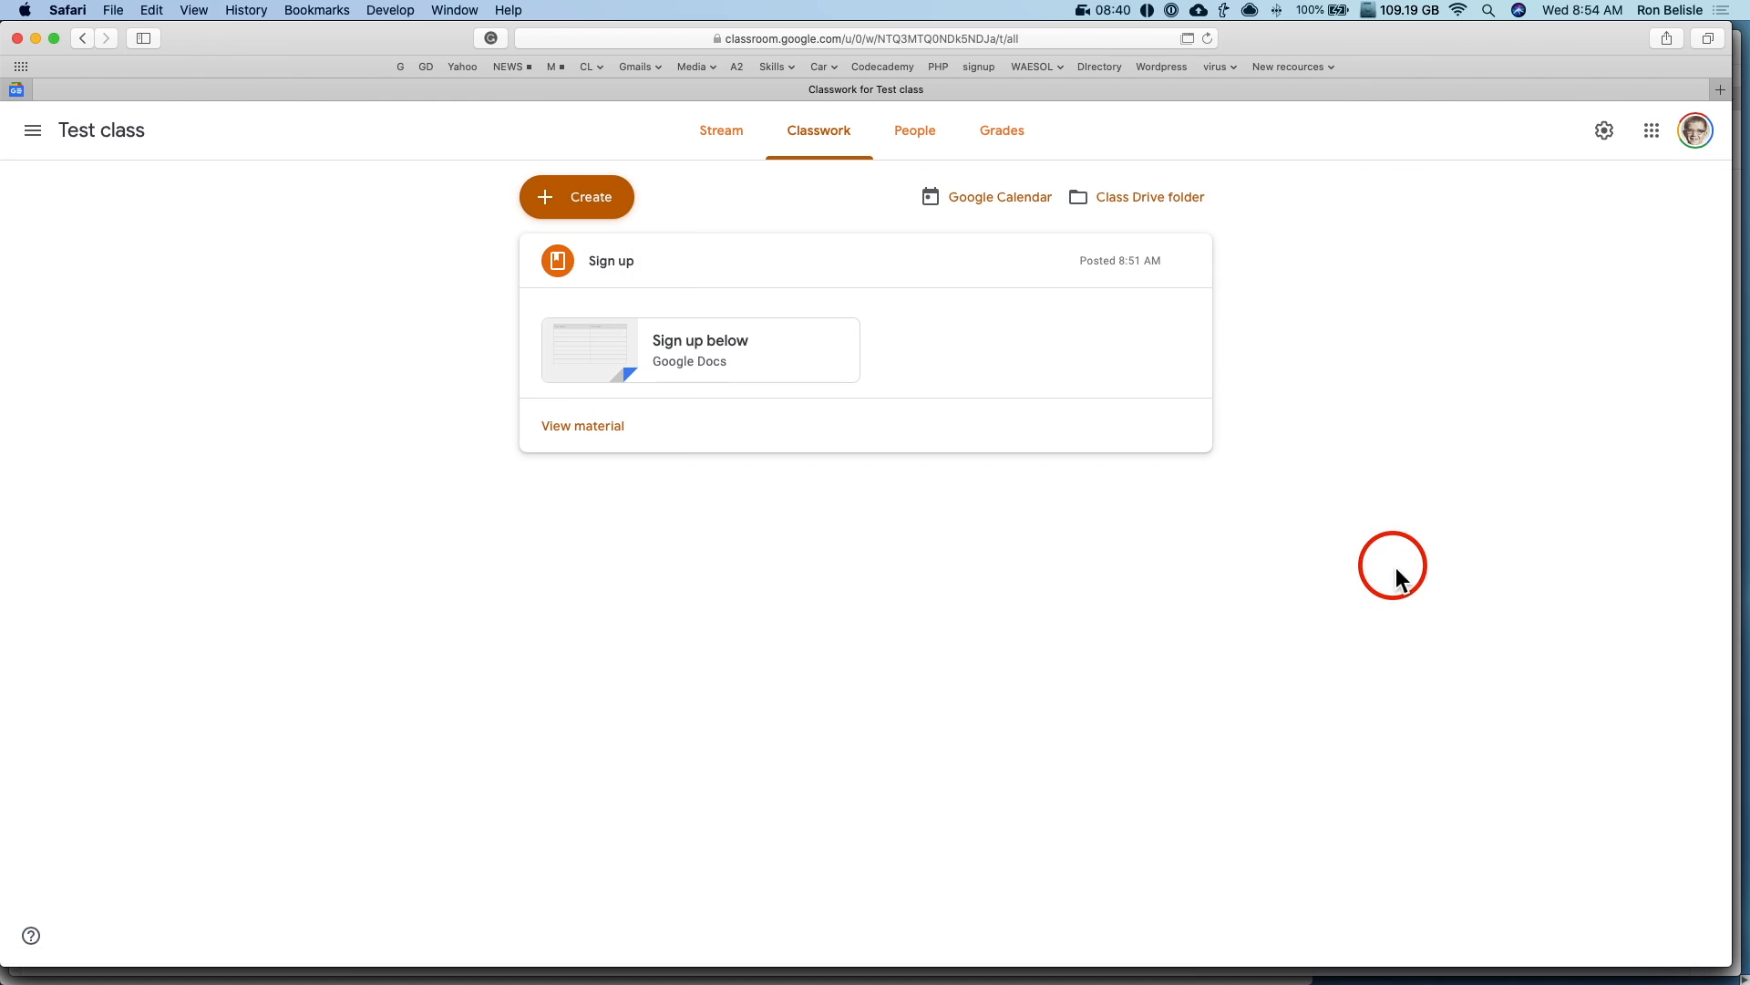
Step: Open the Test class settings and set the overall grade calculation to Weighted by category
{"action": "left_click", "coordinate": [1612, 138]}
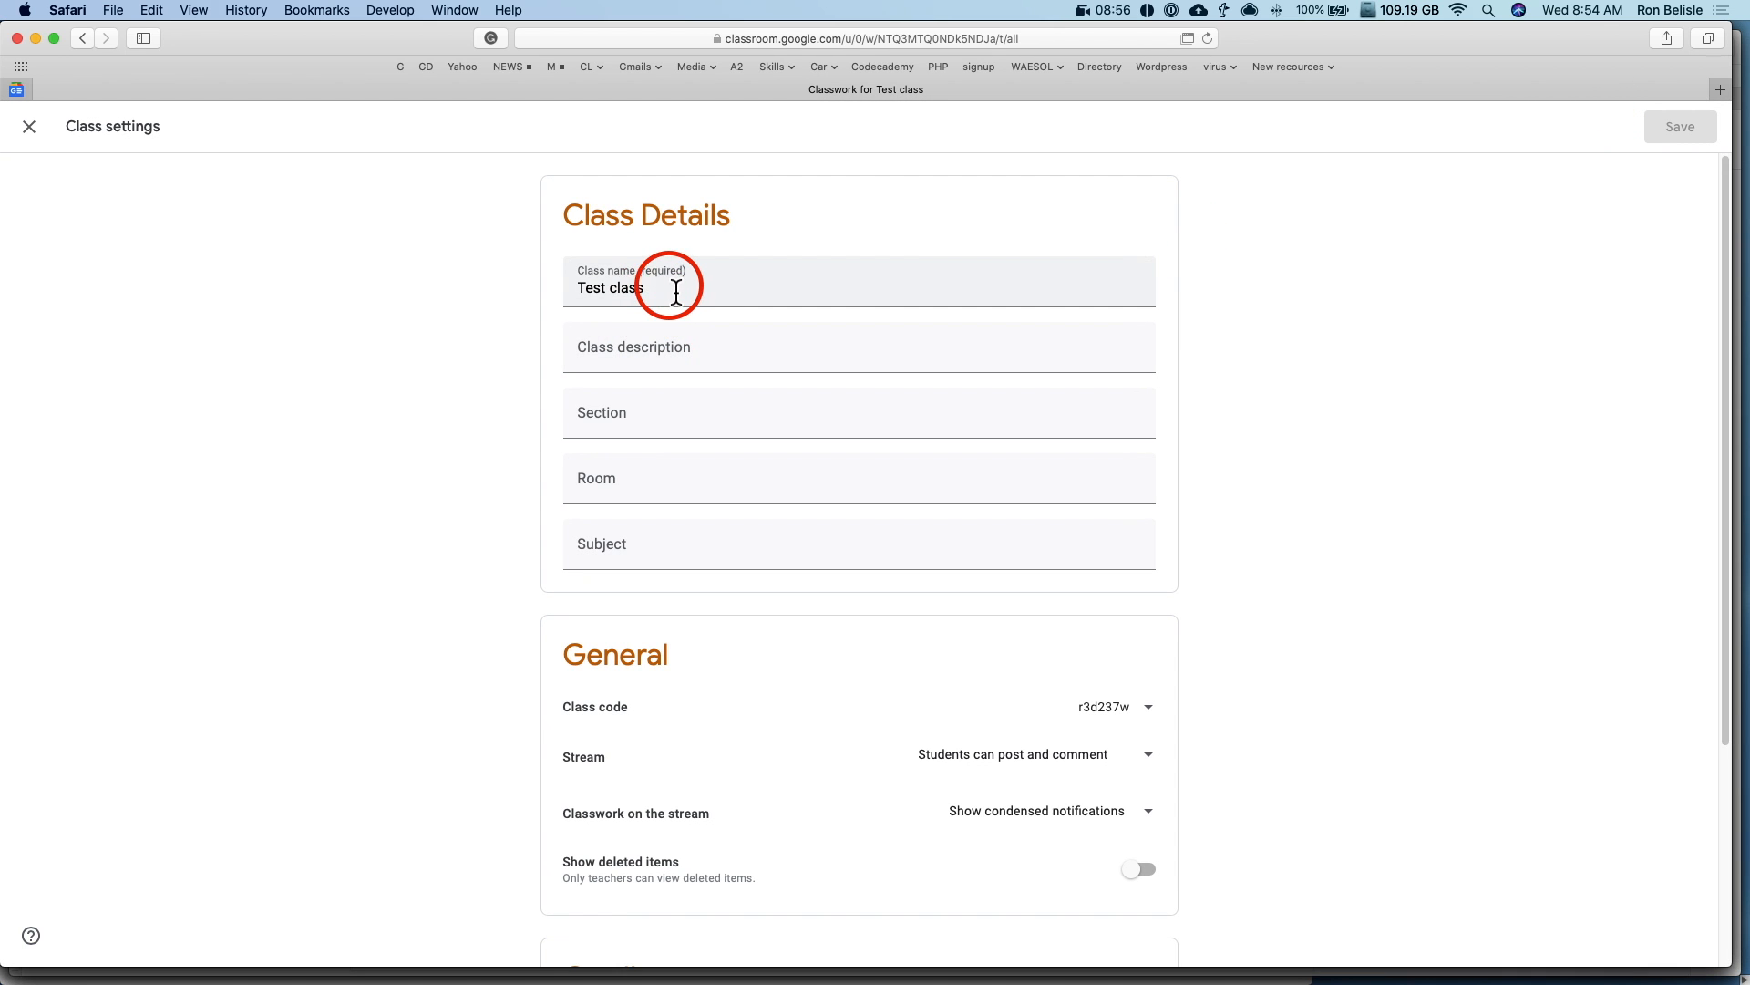
{"action": "scroll", "coordinate": [707, 340], "scroll_direction": "down", "scroll_amount": 2}
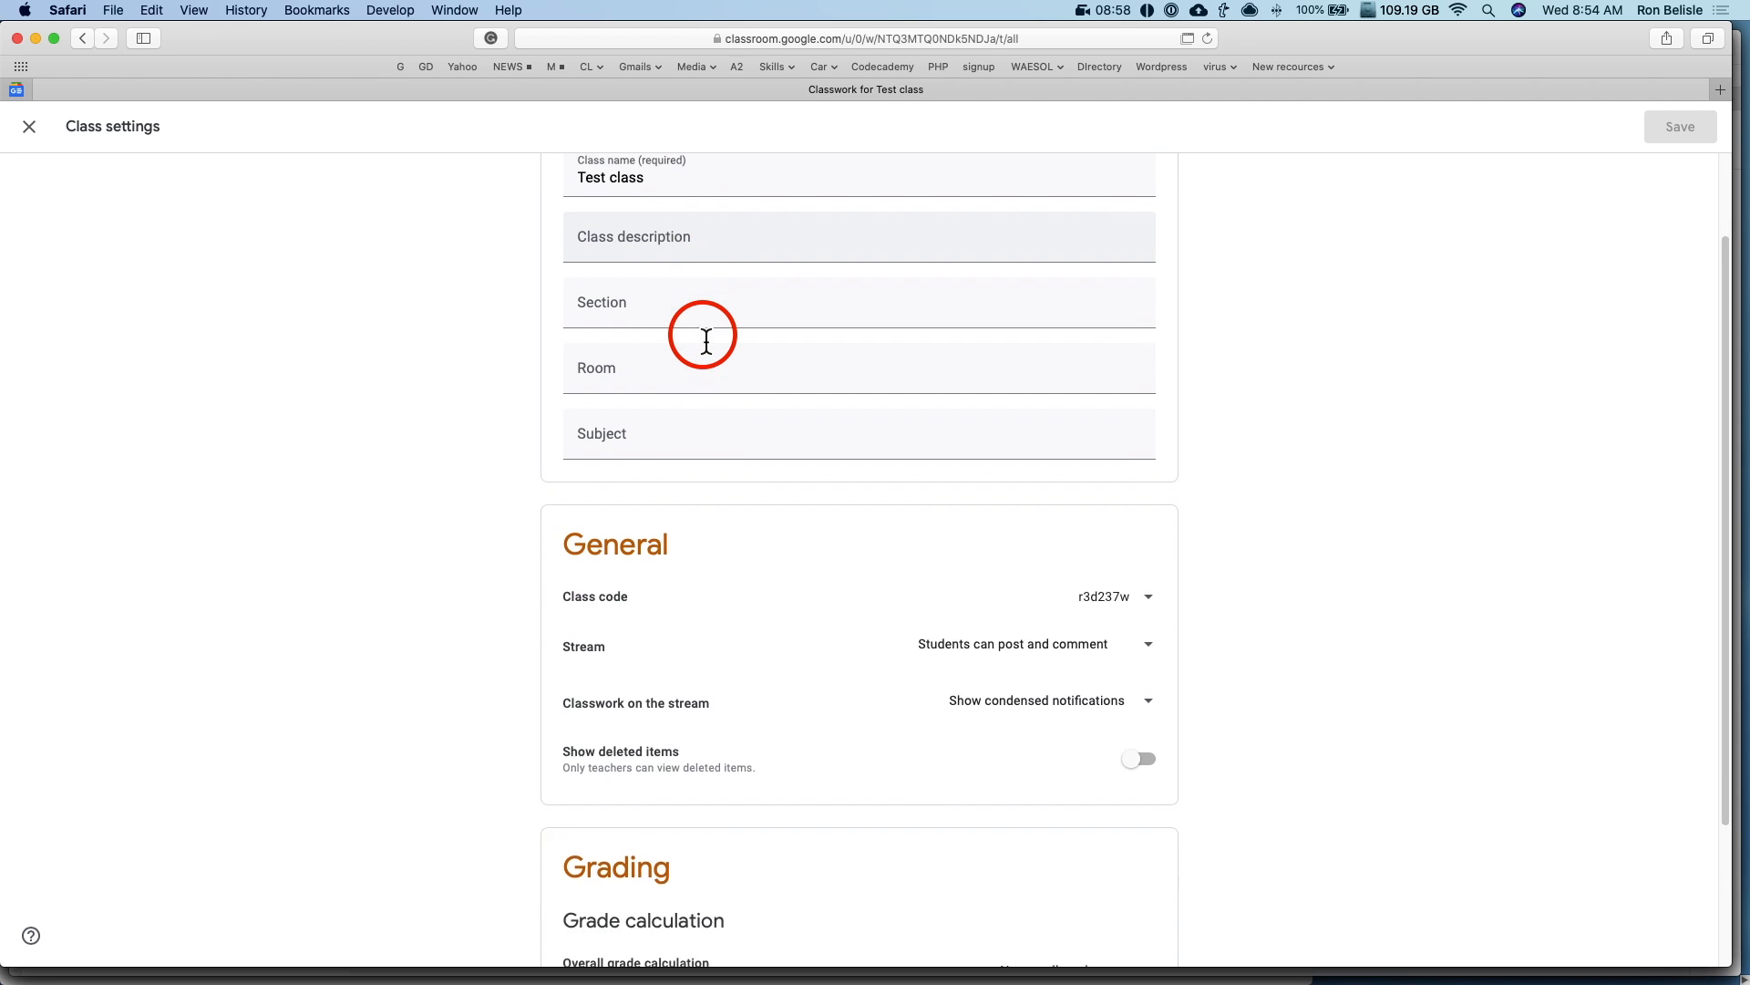
{"action": "scroll", "coordinate": [707, 339], "scroll_direction": "down", "scroll_amount": 2}
{"action": "scroll", "coordinate": [780, 522], "scroll_direction": "down", "scroll_amount": 2}
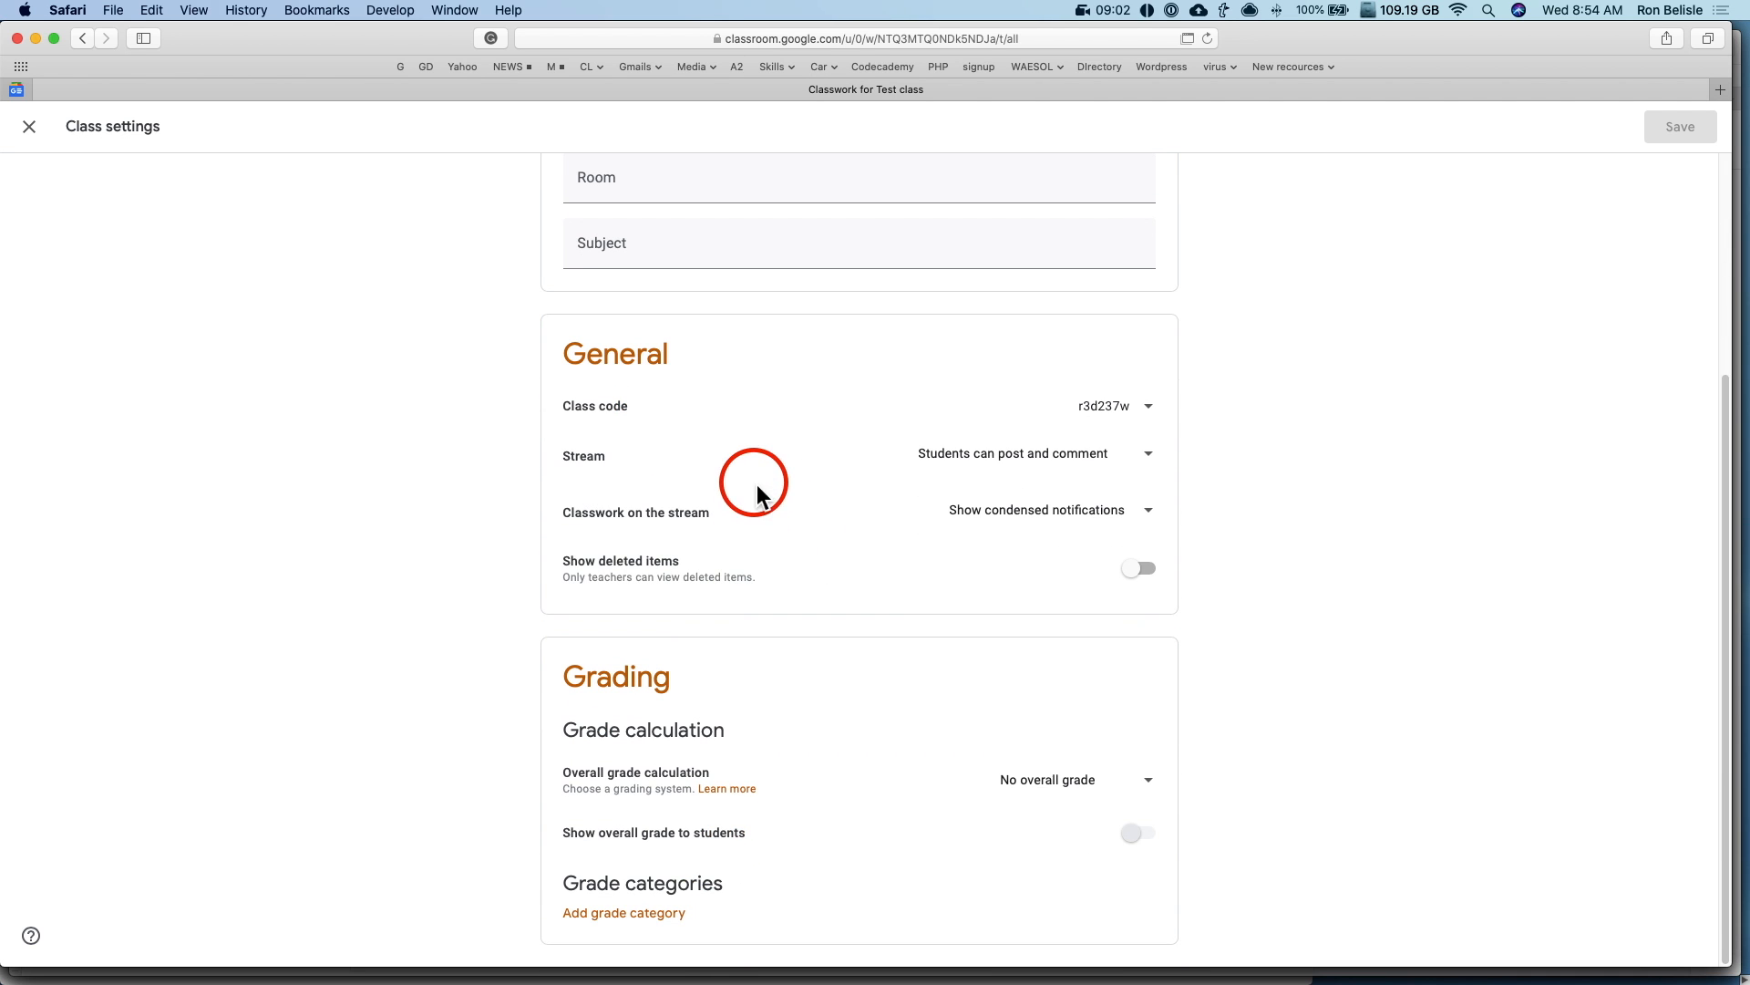
{"action": "double_click", "coordinate": [597, 677]}
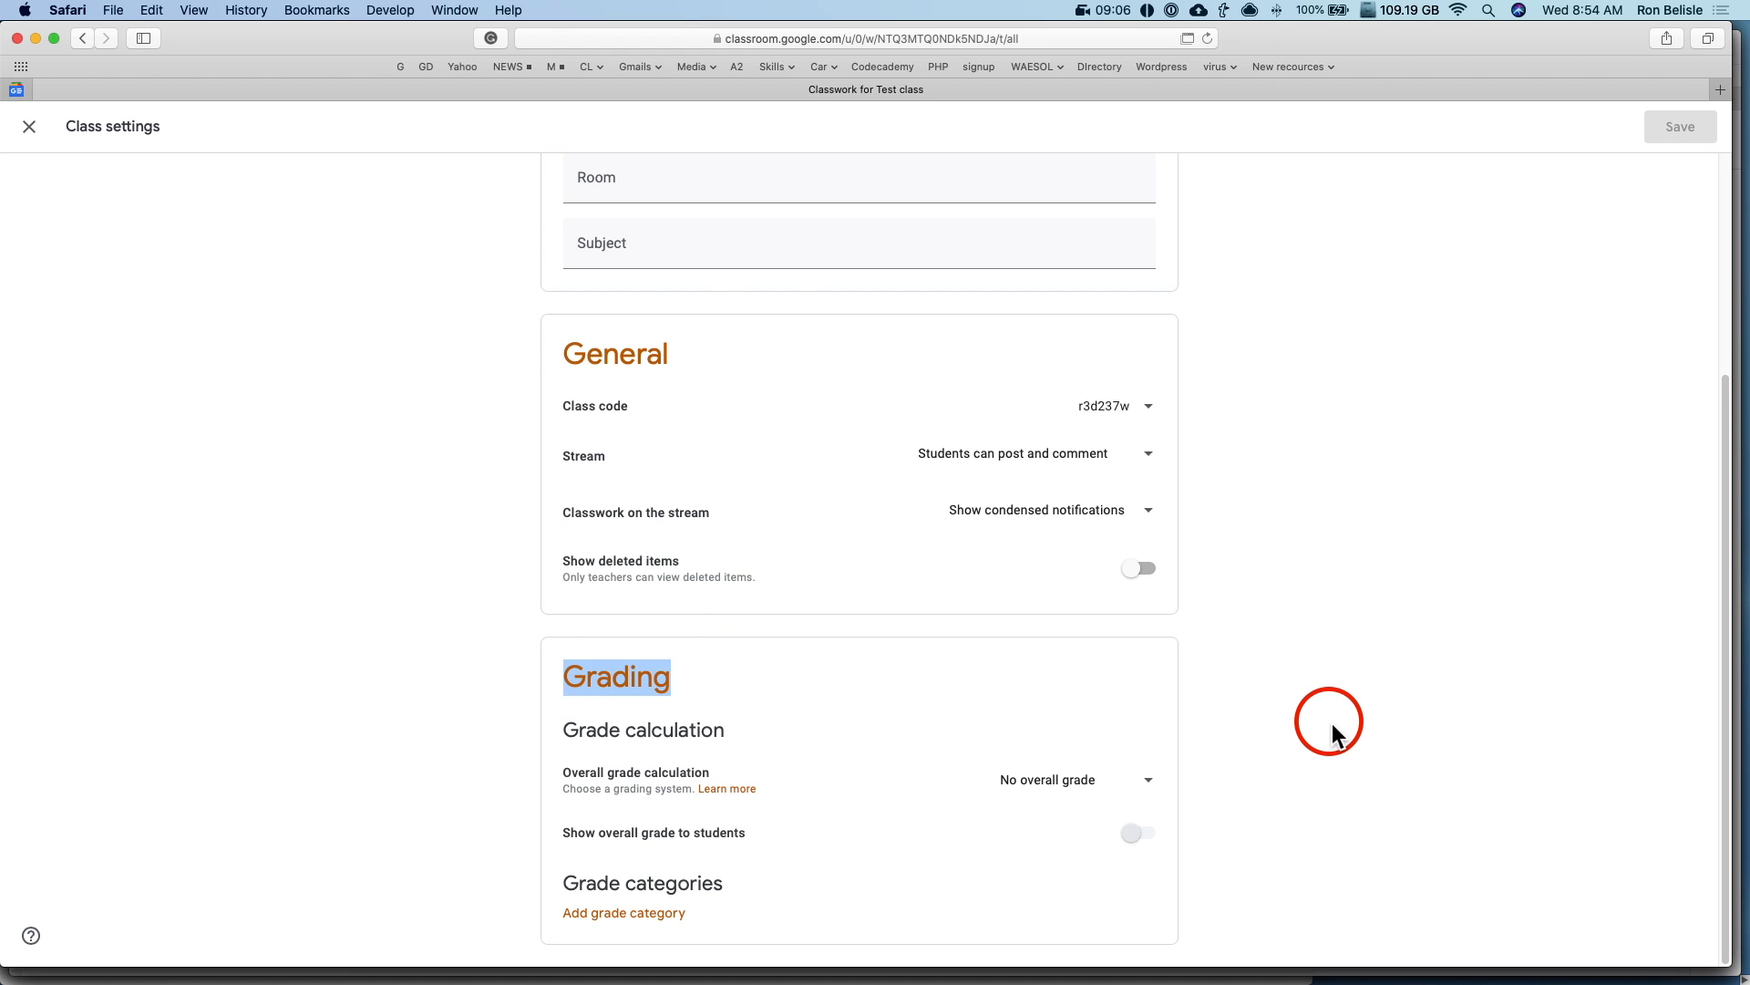
{"action": "left_click", "coordinate": [1092, 801]}
{"action": "left_click", "coordinate": [1069, 861]}
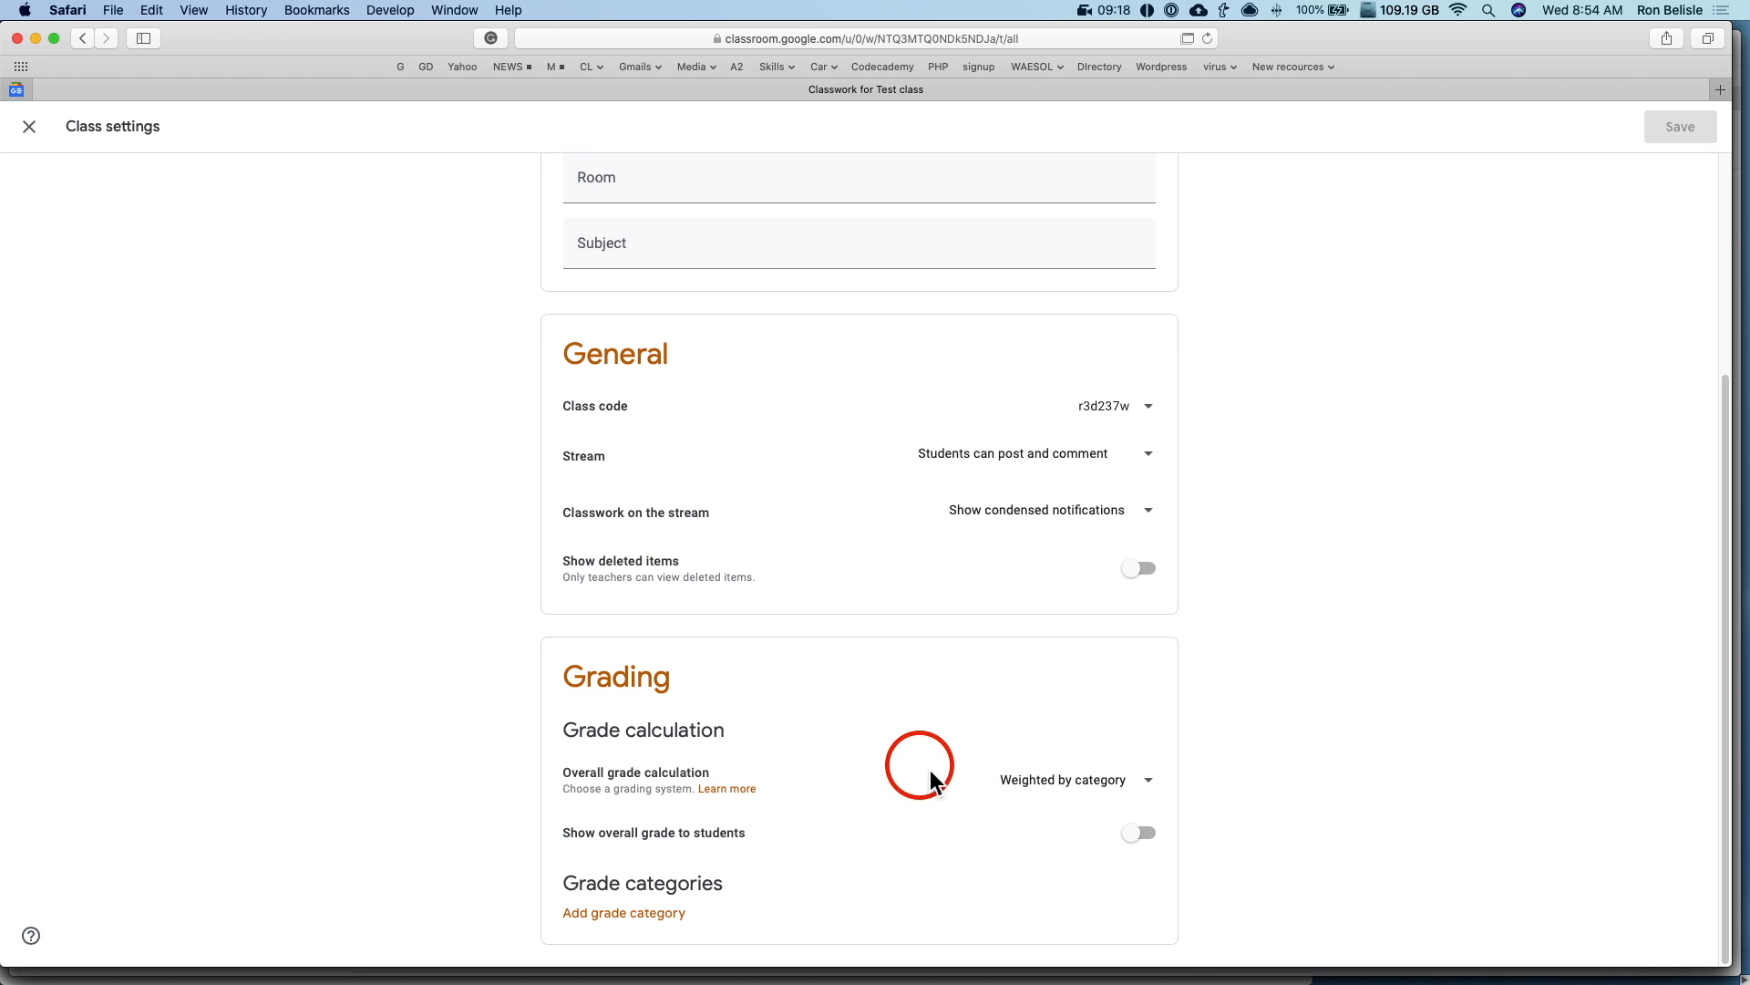
Step: Add a grade category named "Tests" with a percentage of 40%
{"action": "left_click", "coordinate": [625, 913]}
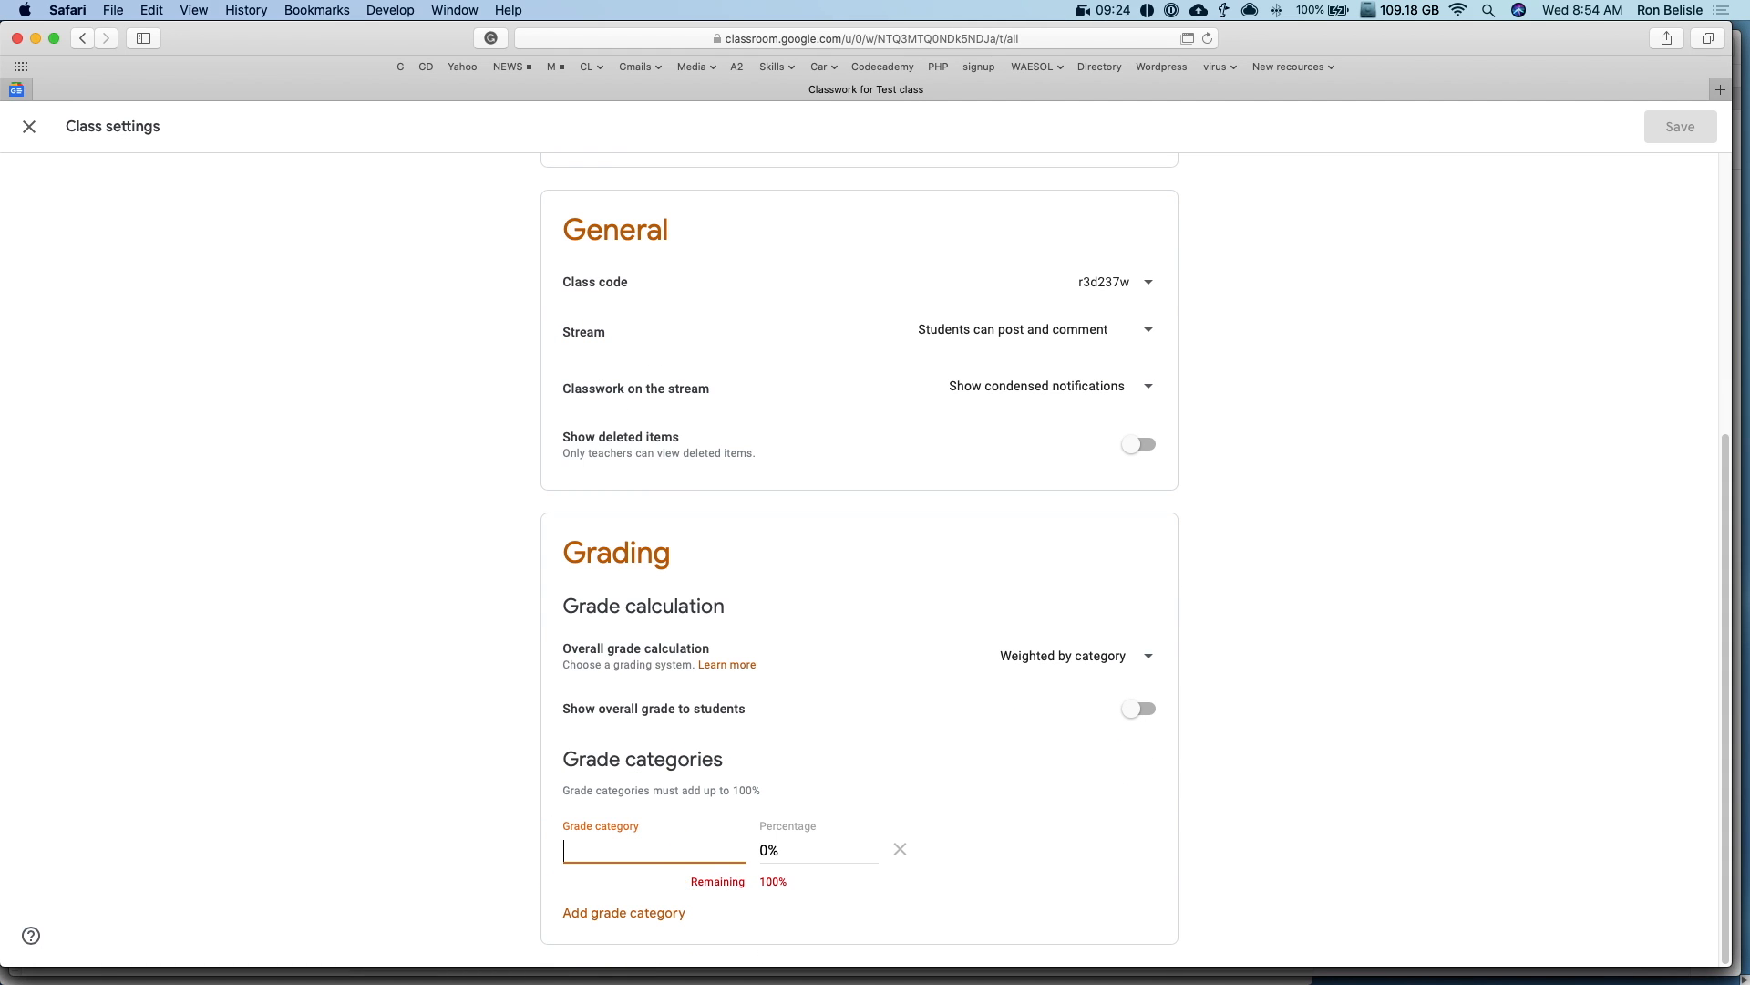
{"action": "type", "text": "Tests"}
{"action": "key", "text": "Tab"}
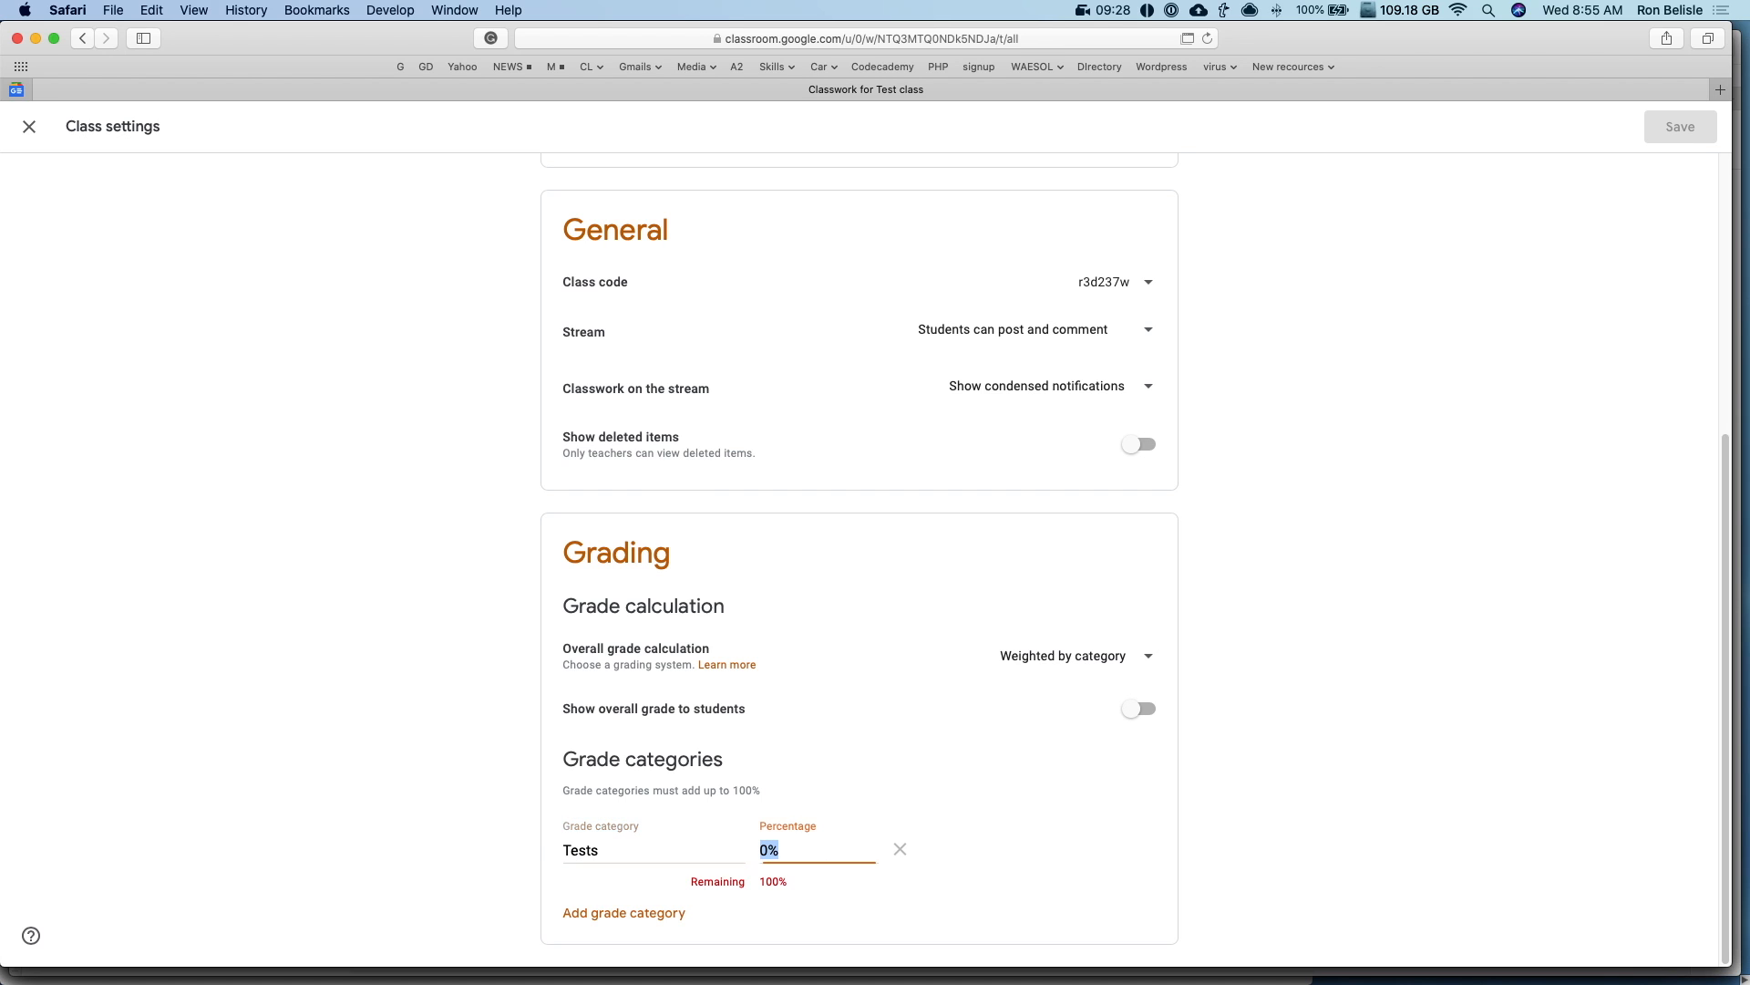
{"action": "type", "text": "40"}
{"action": "key", "text": "Tab"}
{"action": "key", "text": "Tab"}
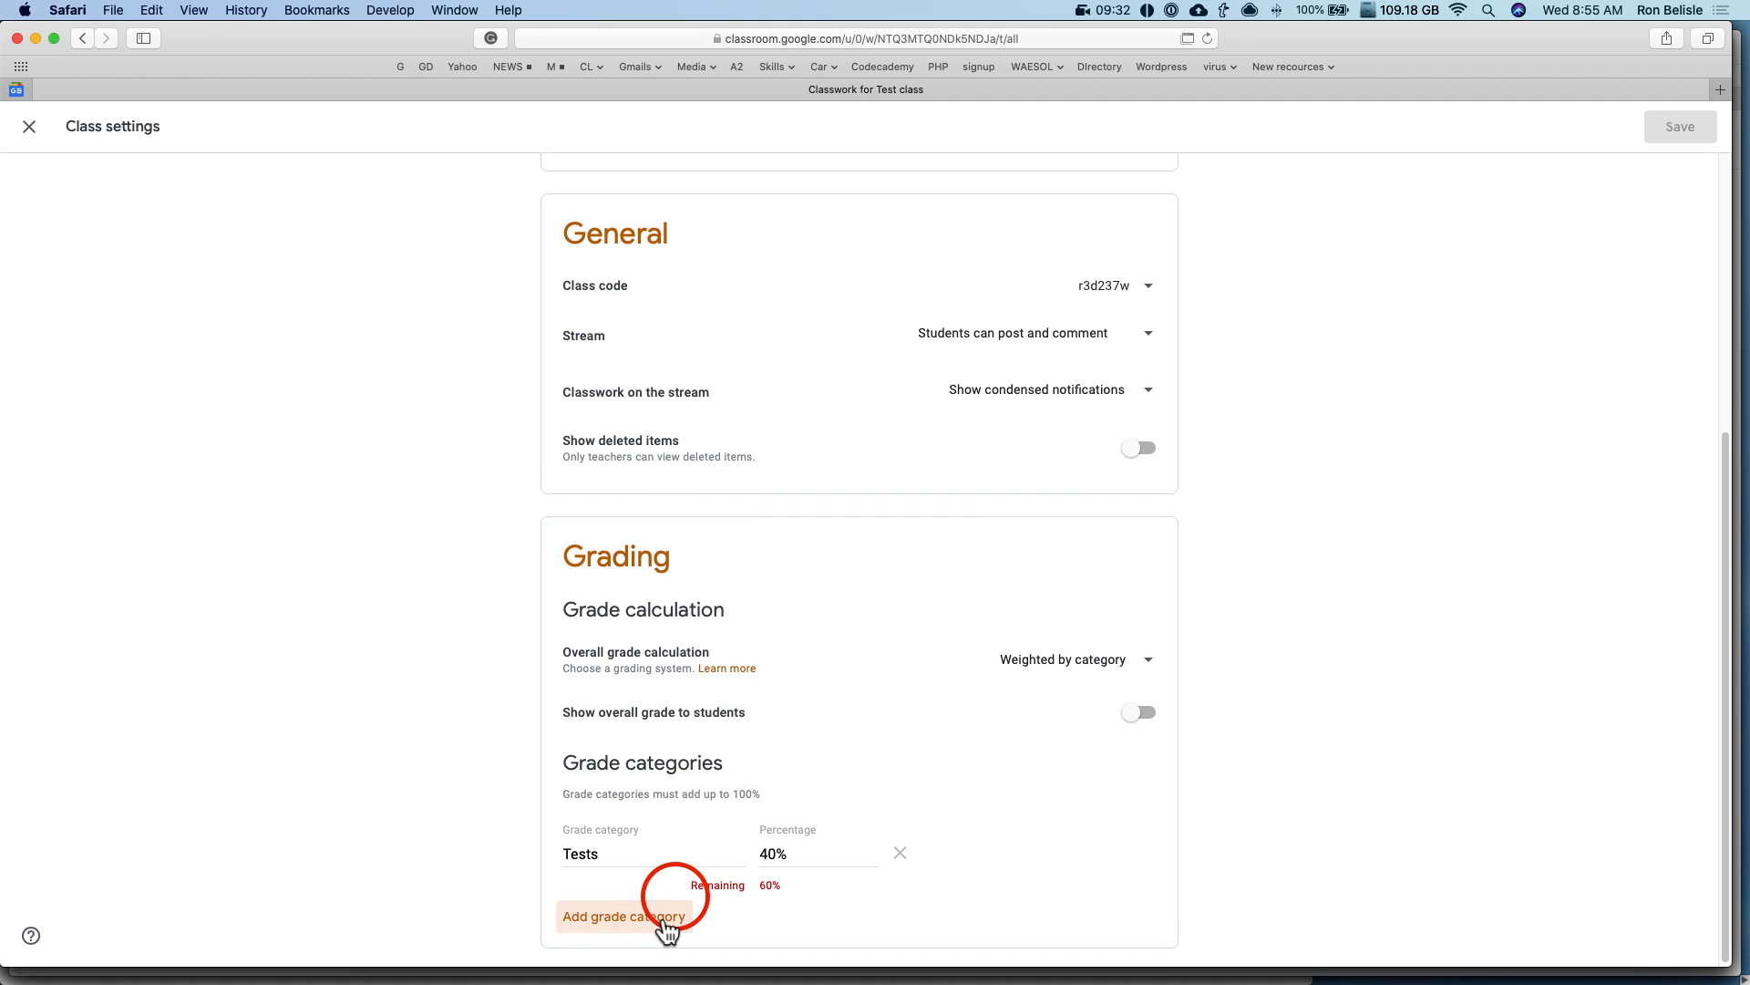
Step: Add a second grade category named "Homework" weighted at 40%
{"action": "left_click", "coordinate": [626, 914]}
{"action": "type", "text": "H"}
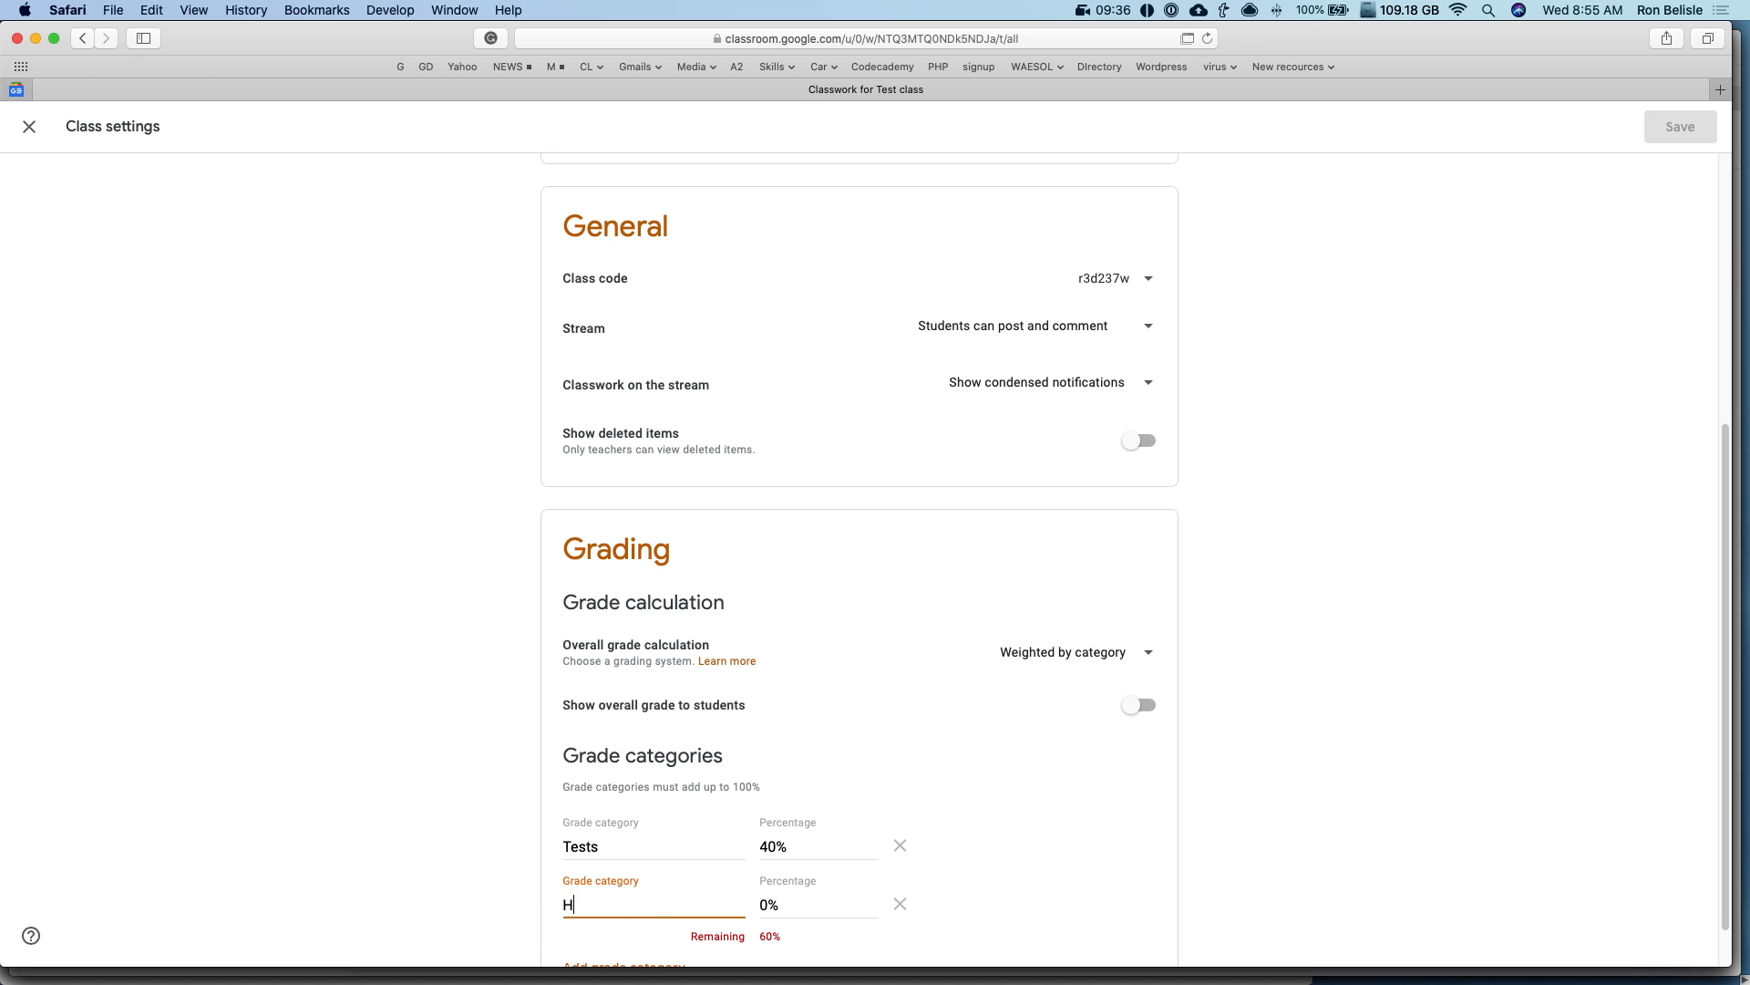
{"action": "type", "text": "Omew"}
{"action": "type", "text": "40"}
{"action": "key", "text": "Tab"}
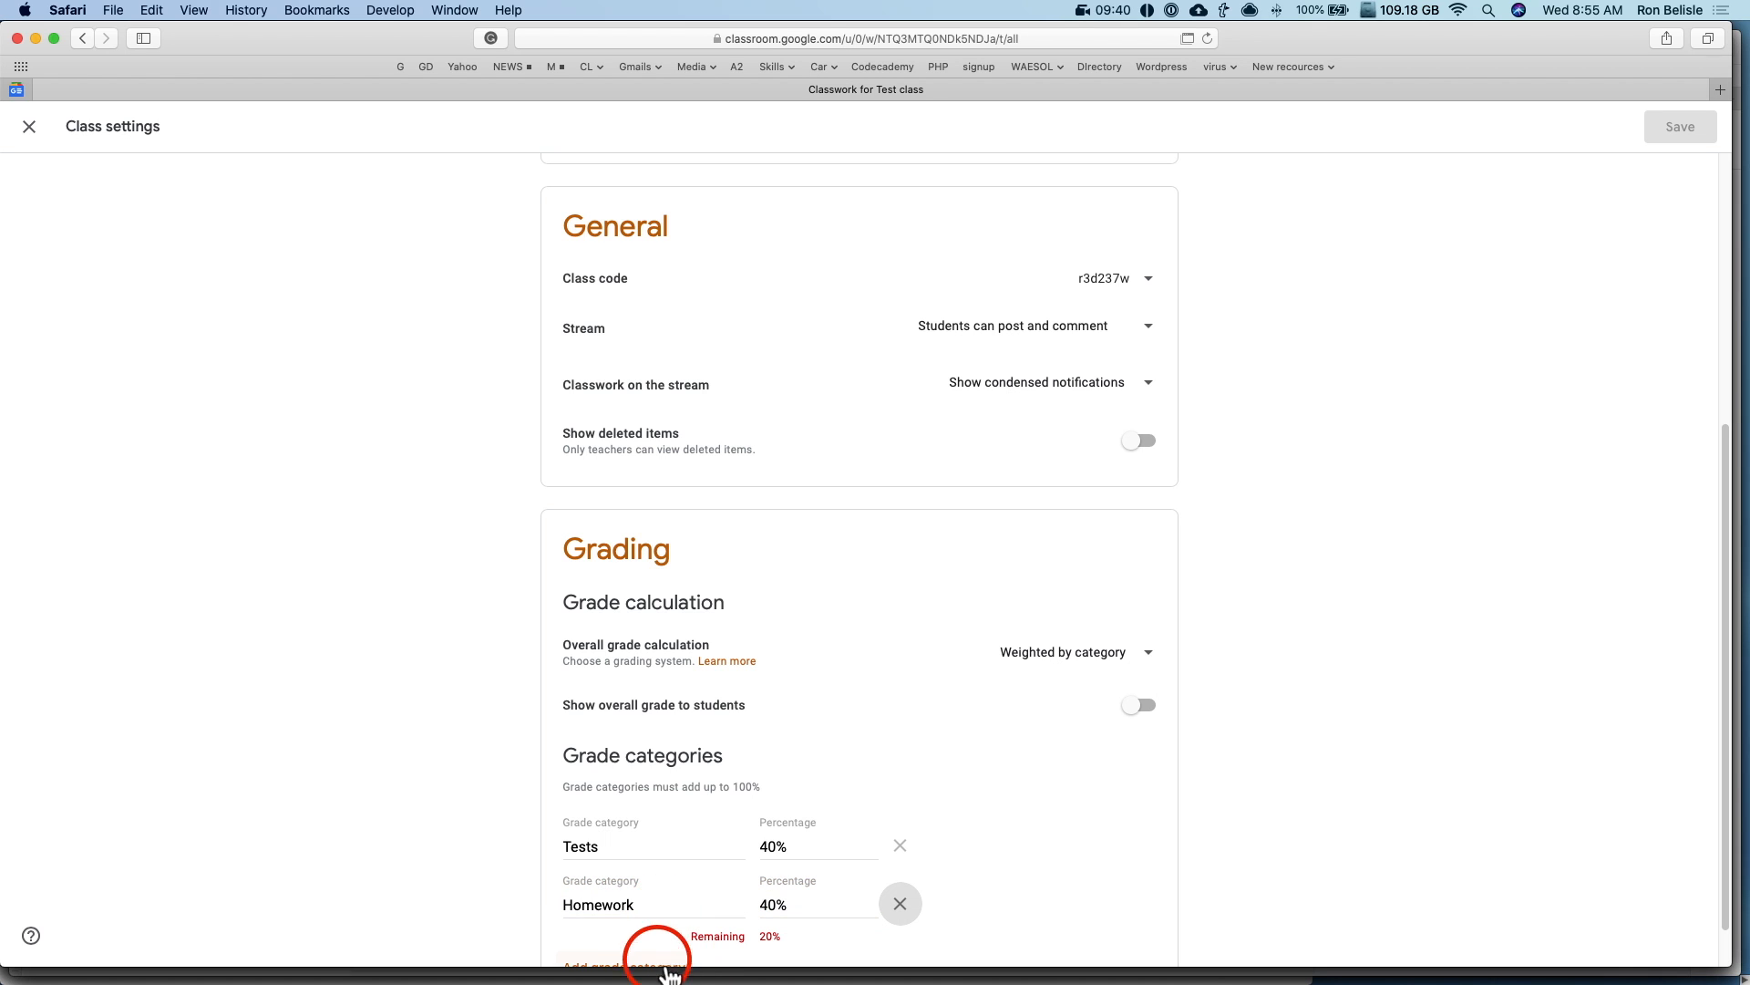
Step: Add a third grade category named "Participation" weighted at 20%
{"action": "scroll", "coordinate": [670, 962], "scroll_direction": "down", "scroll_amount": 1}
{"action": "left_click", "coordinate": [641, 915]}
{"action": "type", "text": "Par"}
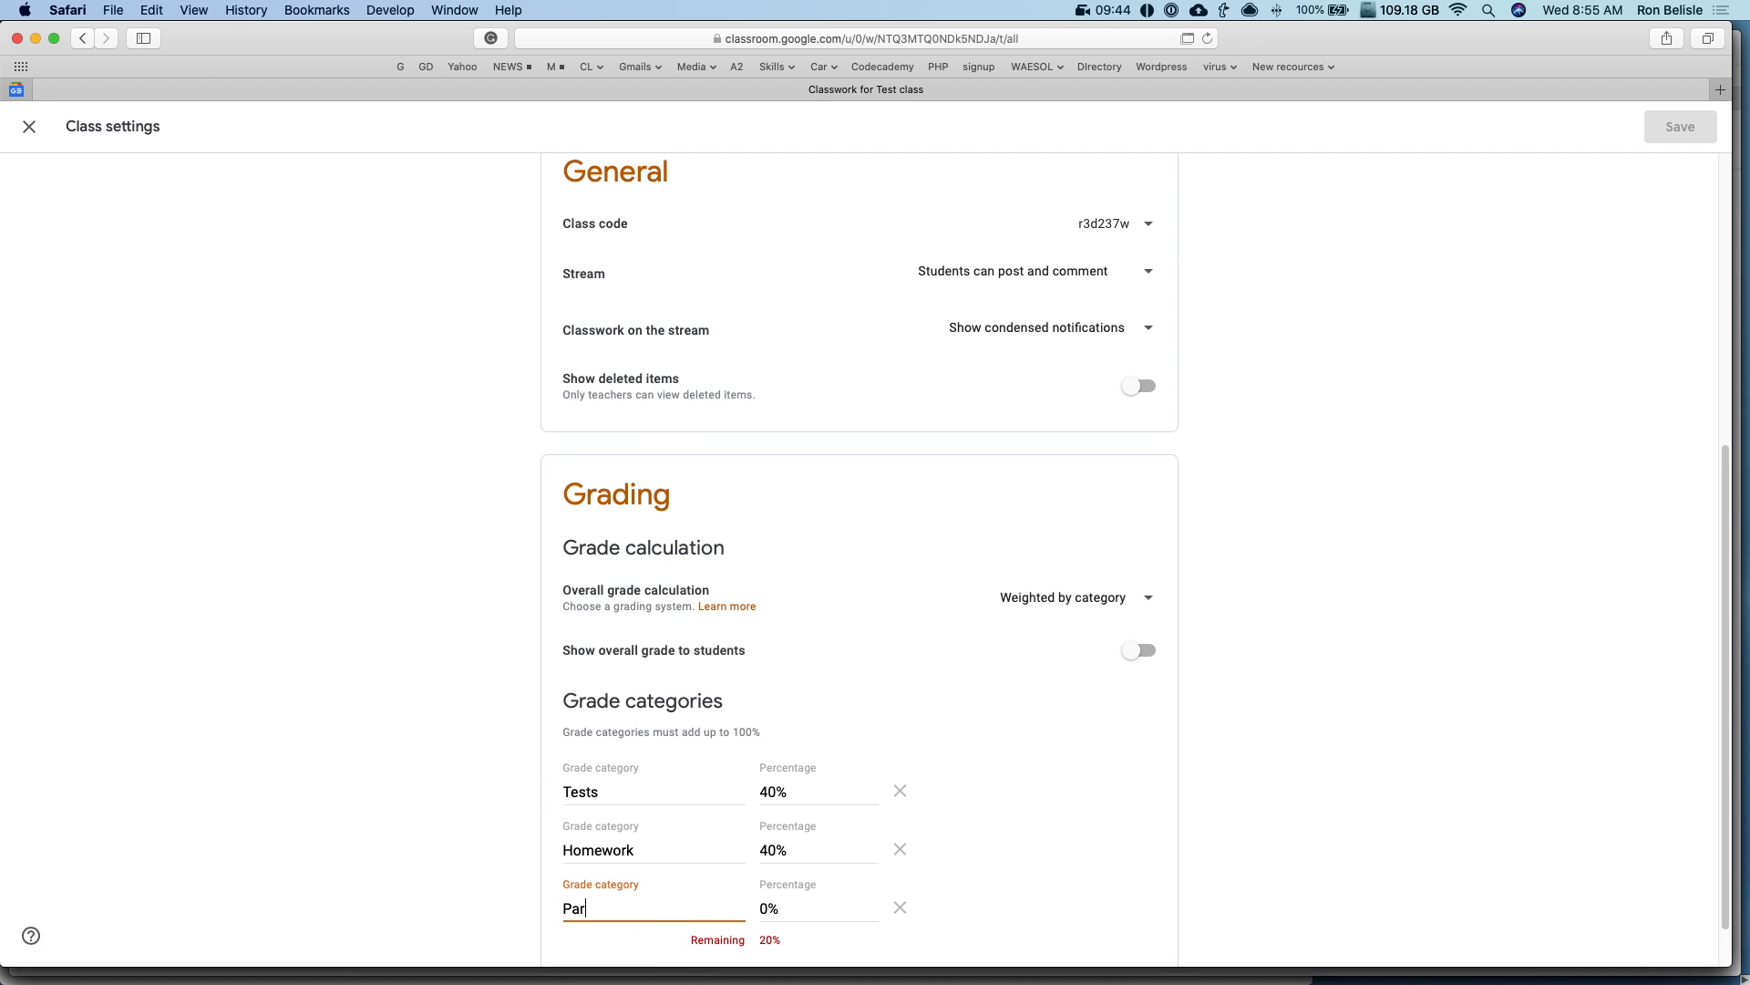
{"action": "type", "text": "ticipation"}
{"action": "key", "text": "Tab"}
{"action": "type", "text": "20"}
{"action": "left_click", "coordinate": [903, 909]}
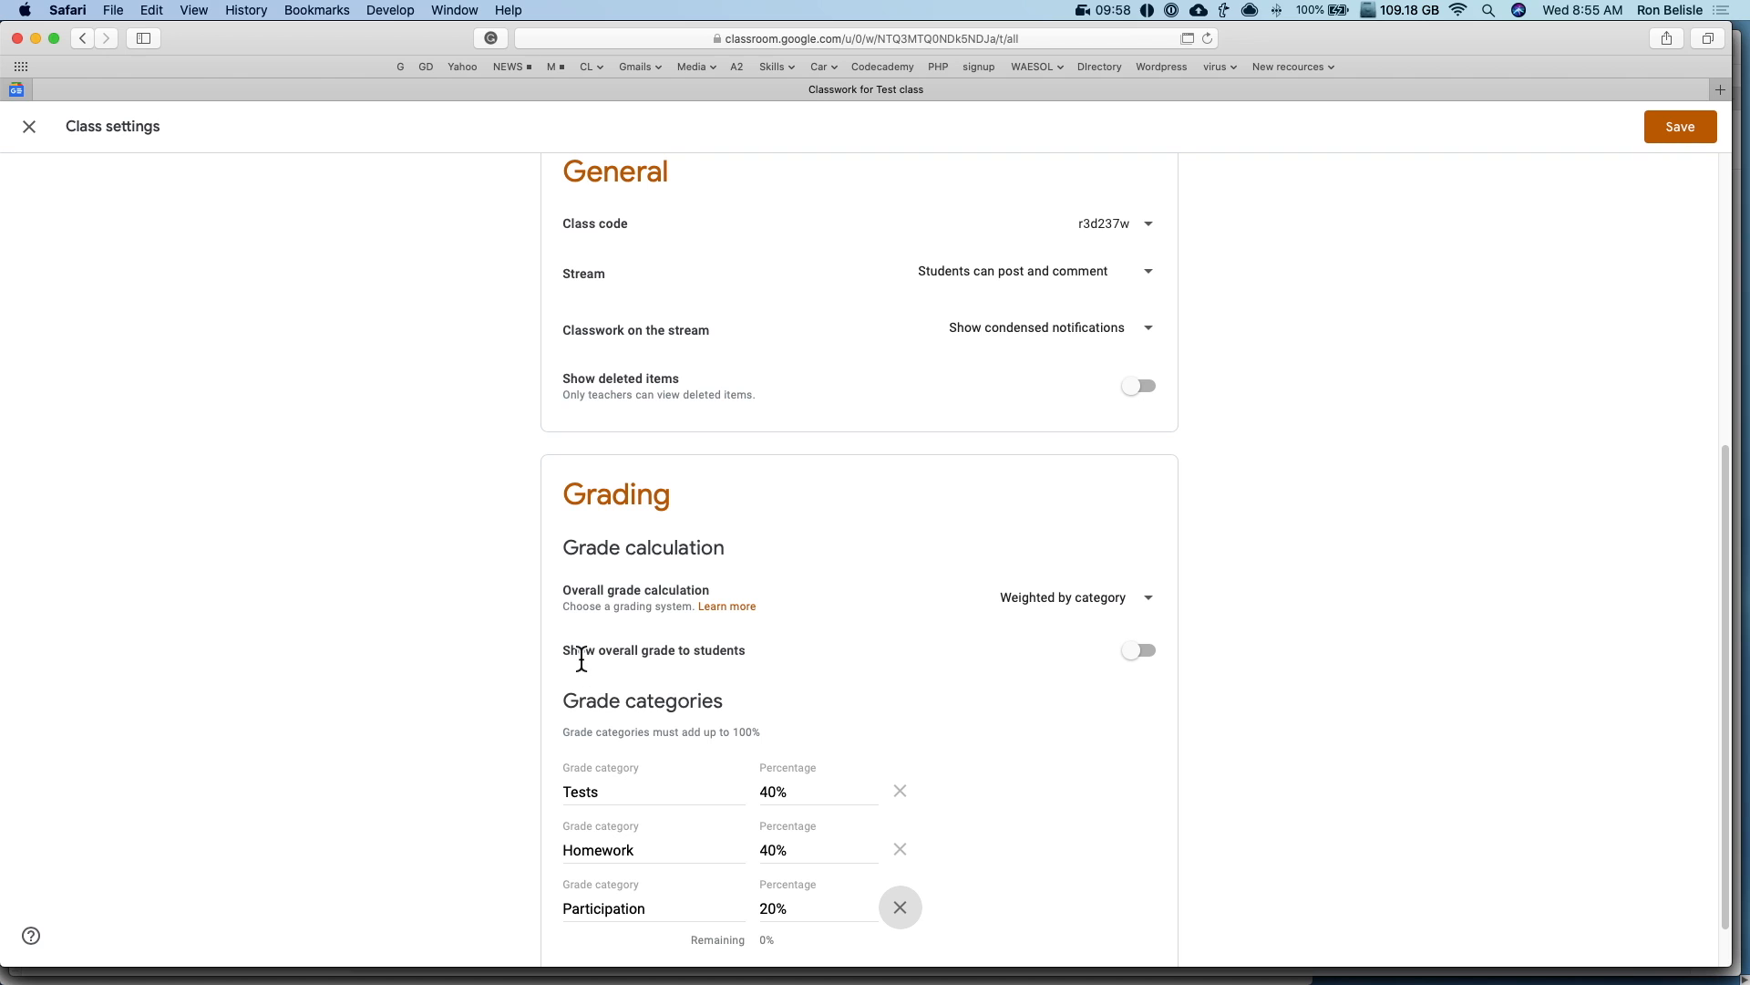
Step: Review the option to show overall grades to students, keep Weighted by category as the calculation, and save the class settings
{"action": "left_click_drag", "start_coordinate": [581, 656], "coordinate": [712, 652]}
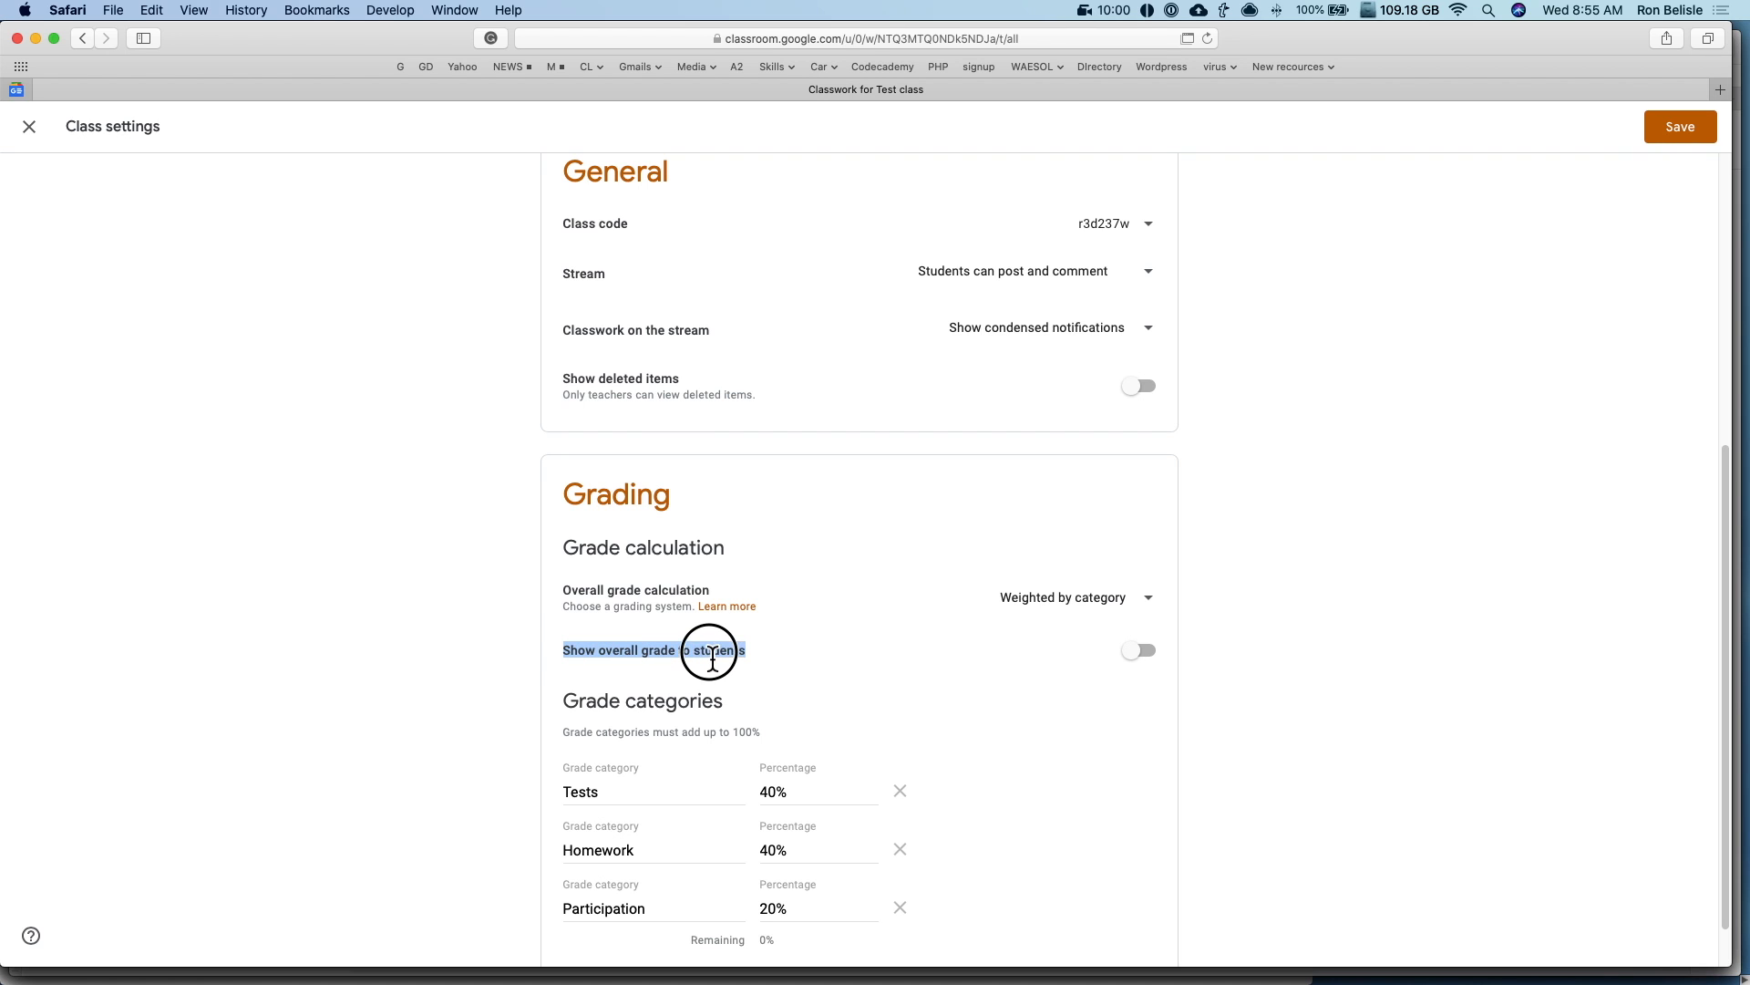
{"action": "left_click", "coordinate": [616, 504]}
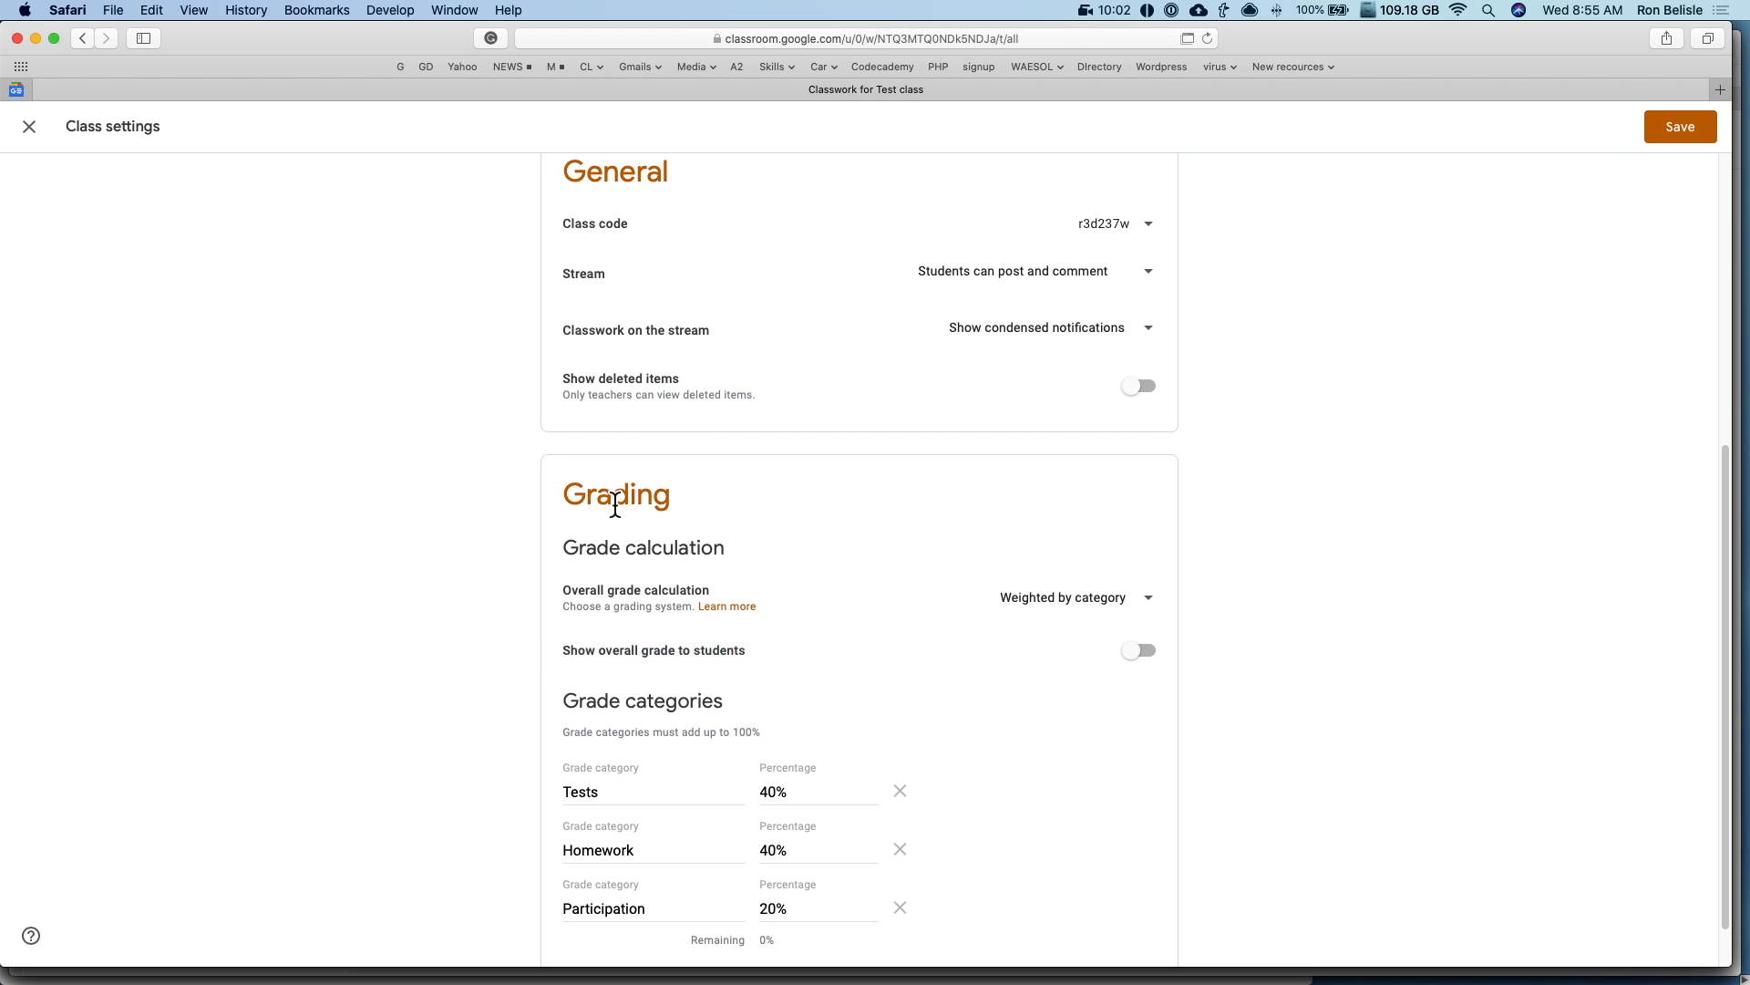
{"action": "double_click", "coordinate": [615, 504]}
{"action": "left_click_drag", "start_coordinate": [590, 649], "coordinate": [745, 650]}
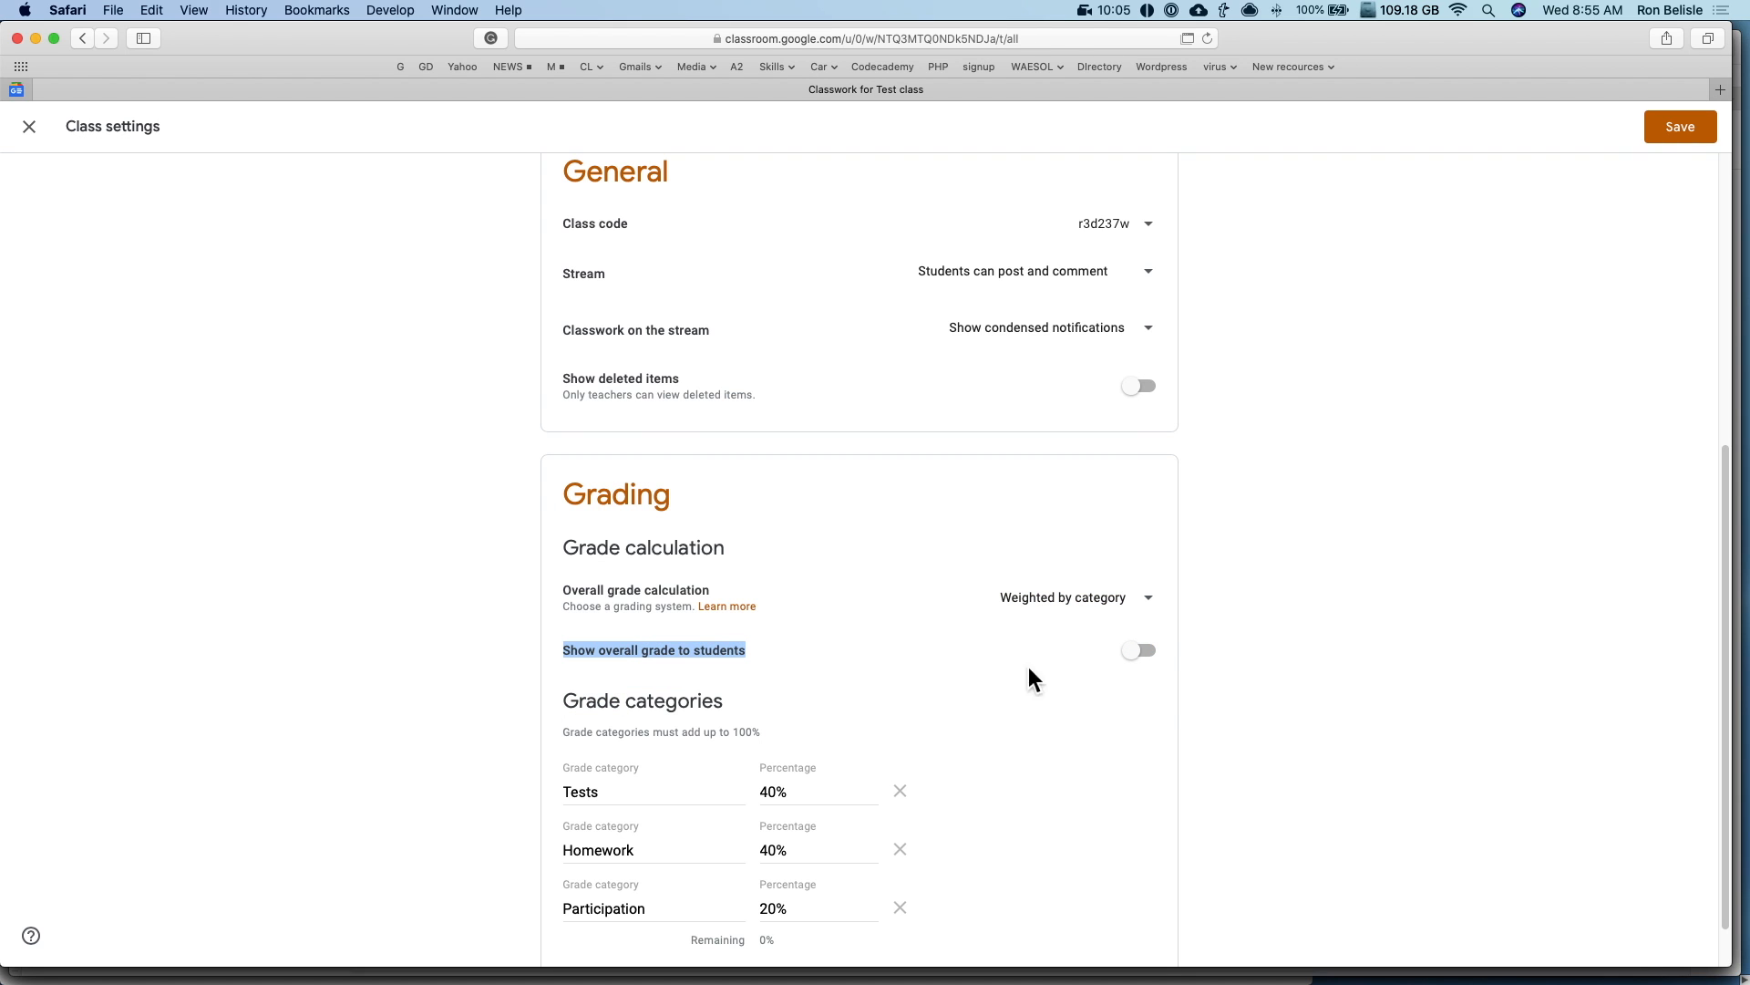
{"action": "left_click", "coordinate": [1162, 665]}
{"action": "left_click", "coordinate": [1131, 621]}
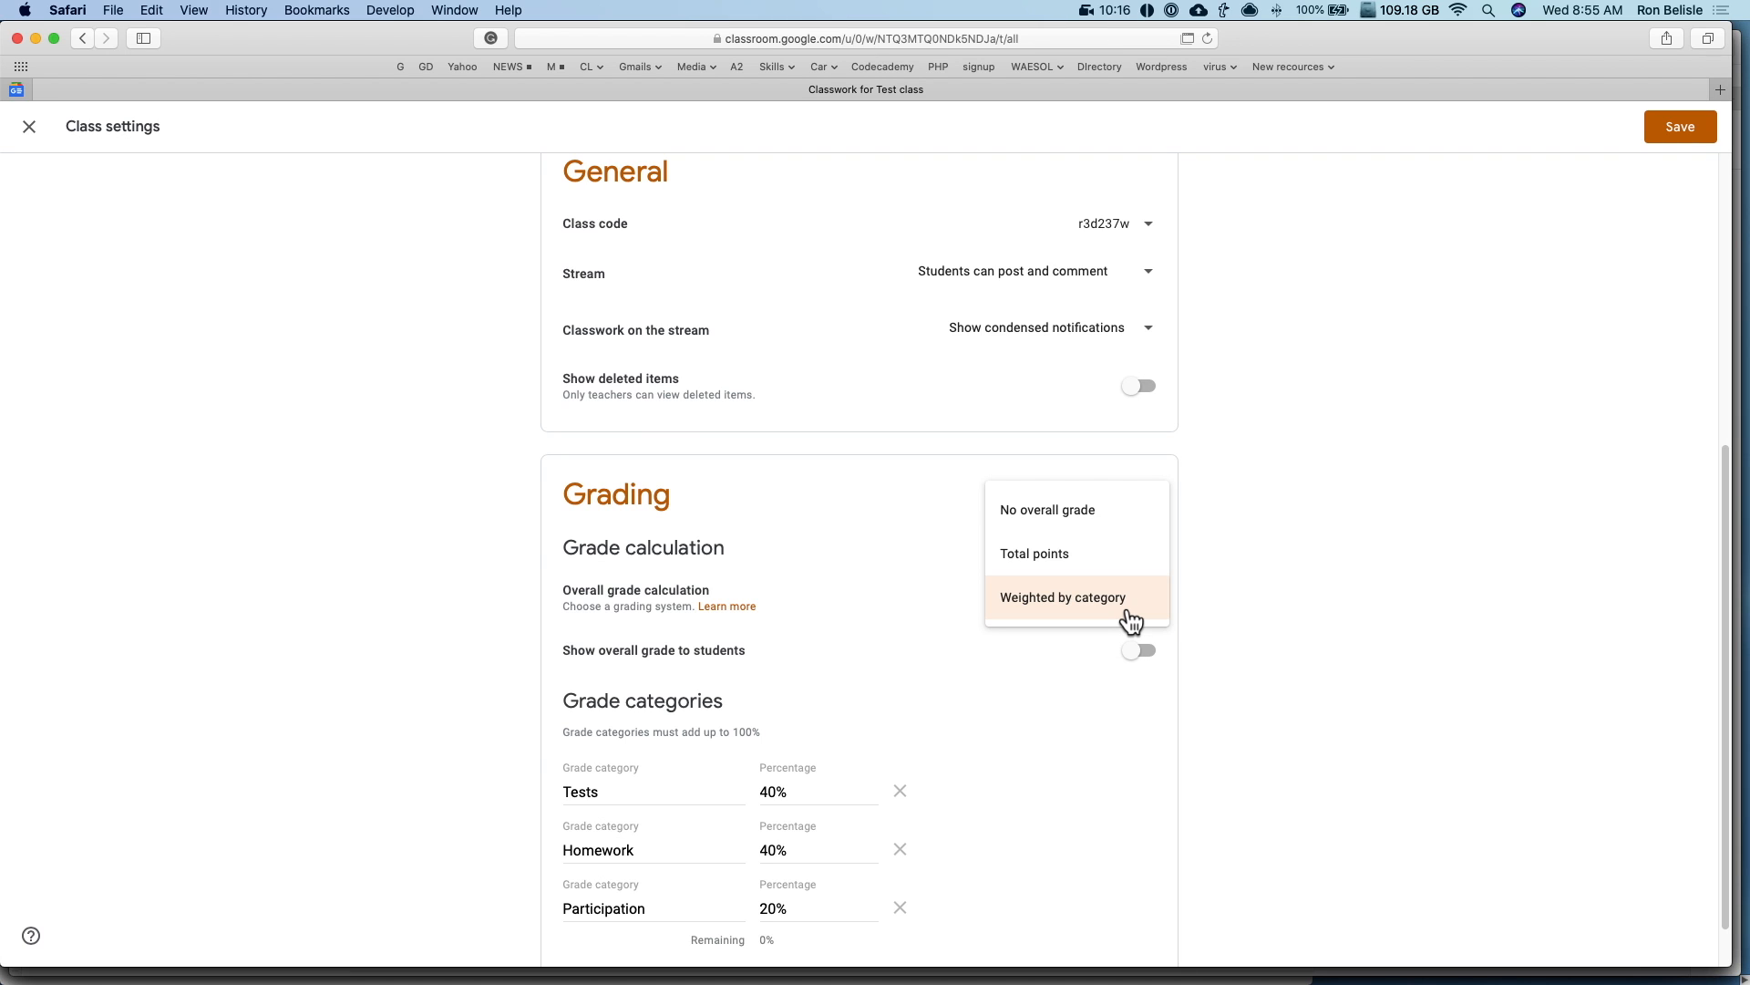
{"action": "left_click", "coordinate": [1131, 620]}
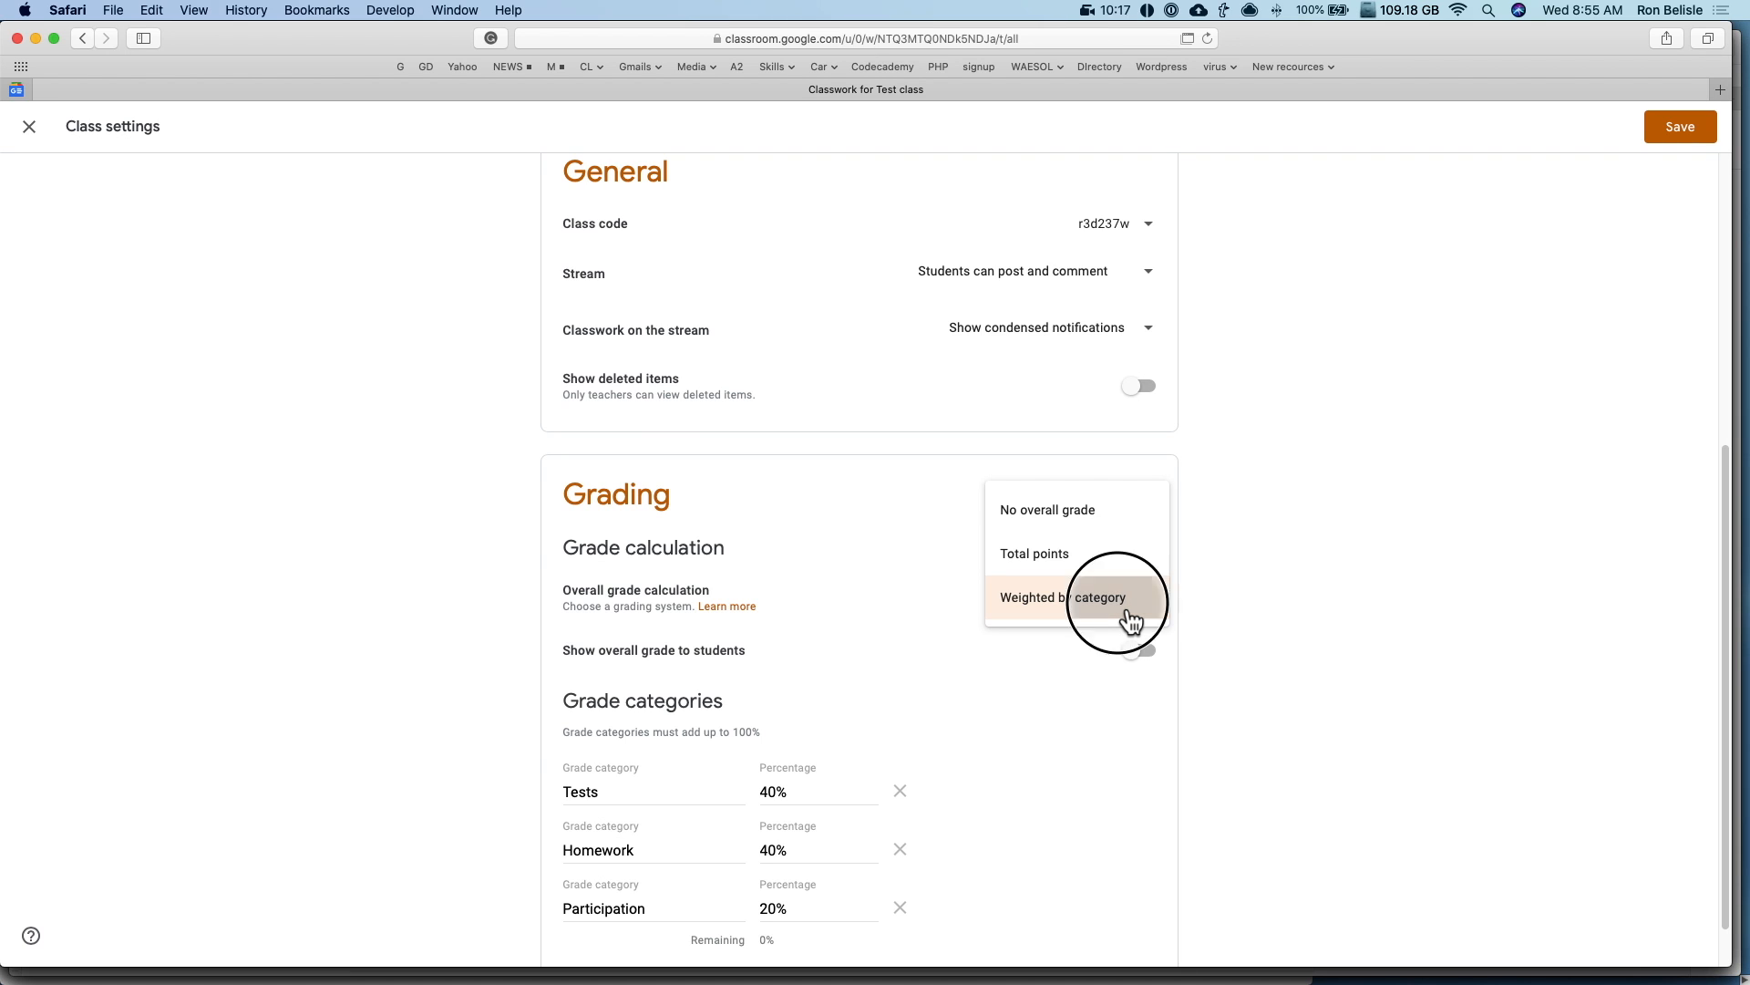
{"action": "left_click", "coordinate": [1681, 130]}
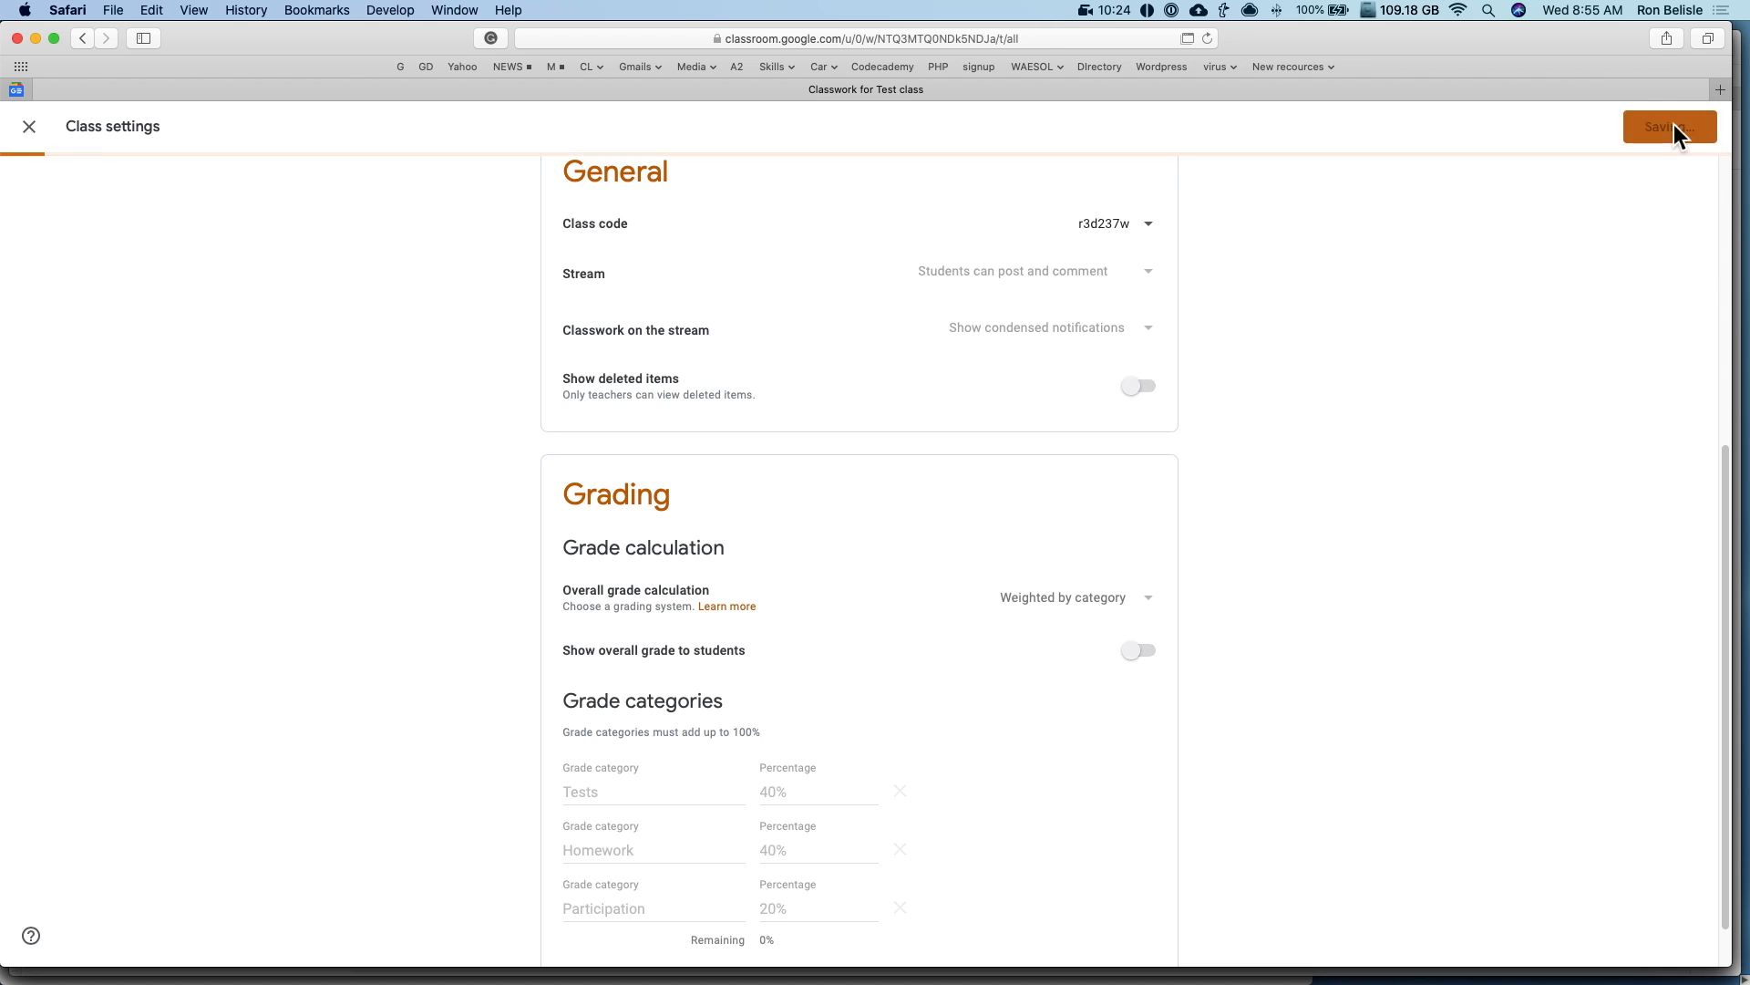
Step: Start a new assignment in the Test class classwork and enter "What is your favorite hobby and why?" as its title
{"action": "left_click", "coordinate": [598, 197]}
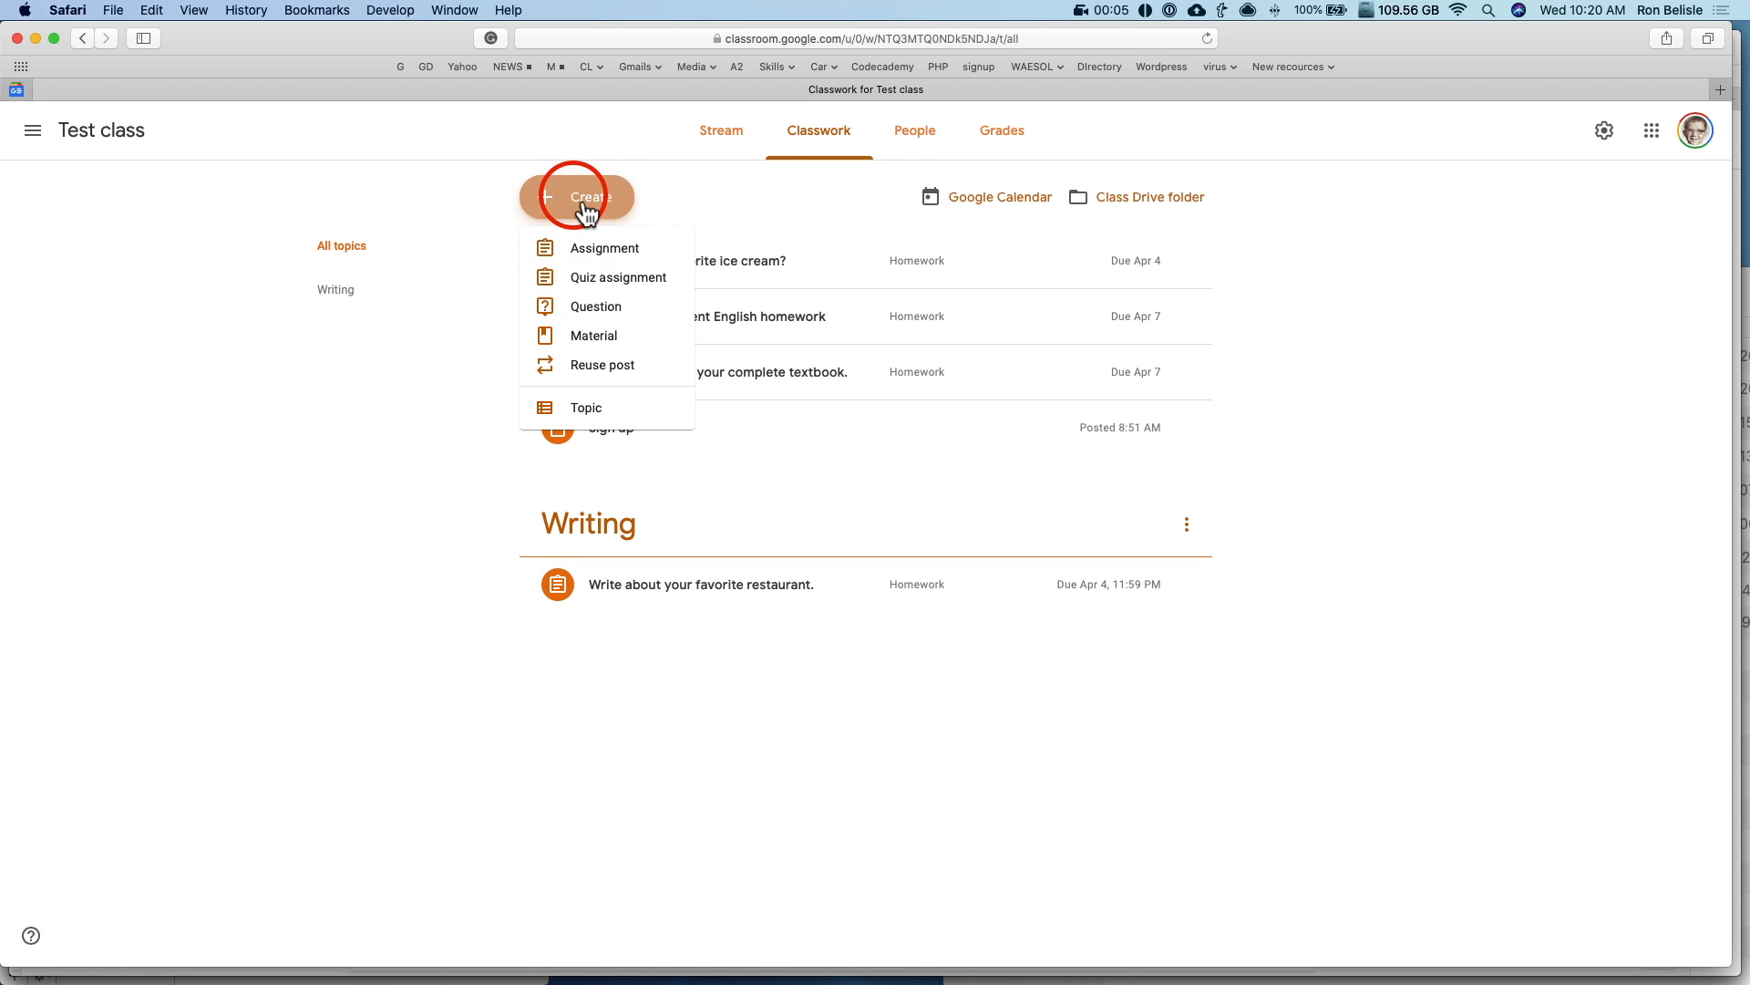
{"action": "left_click", "coordinate": [593, 261]}
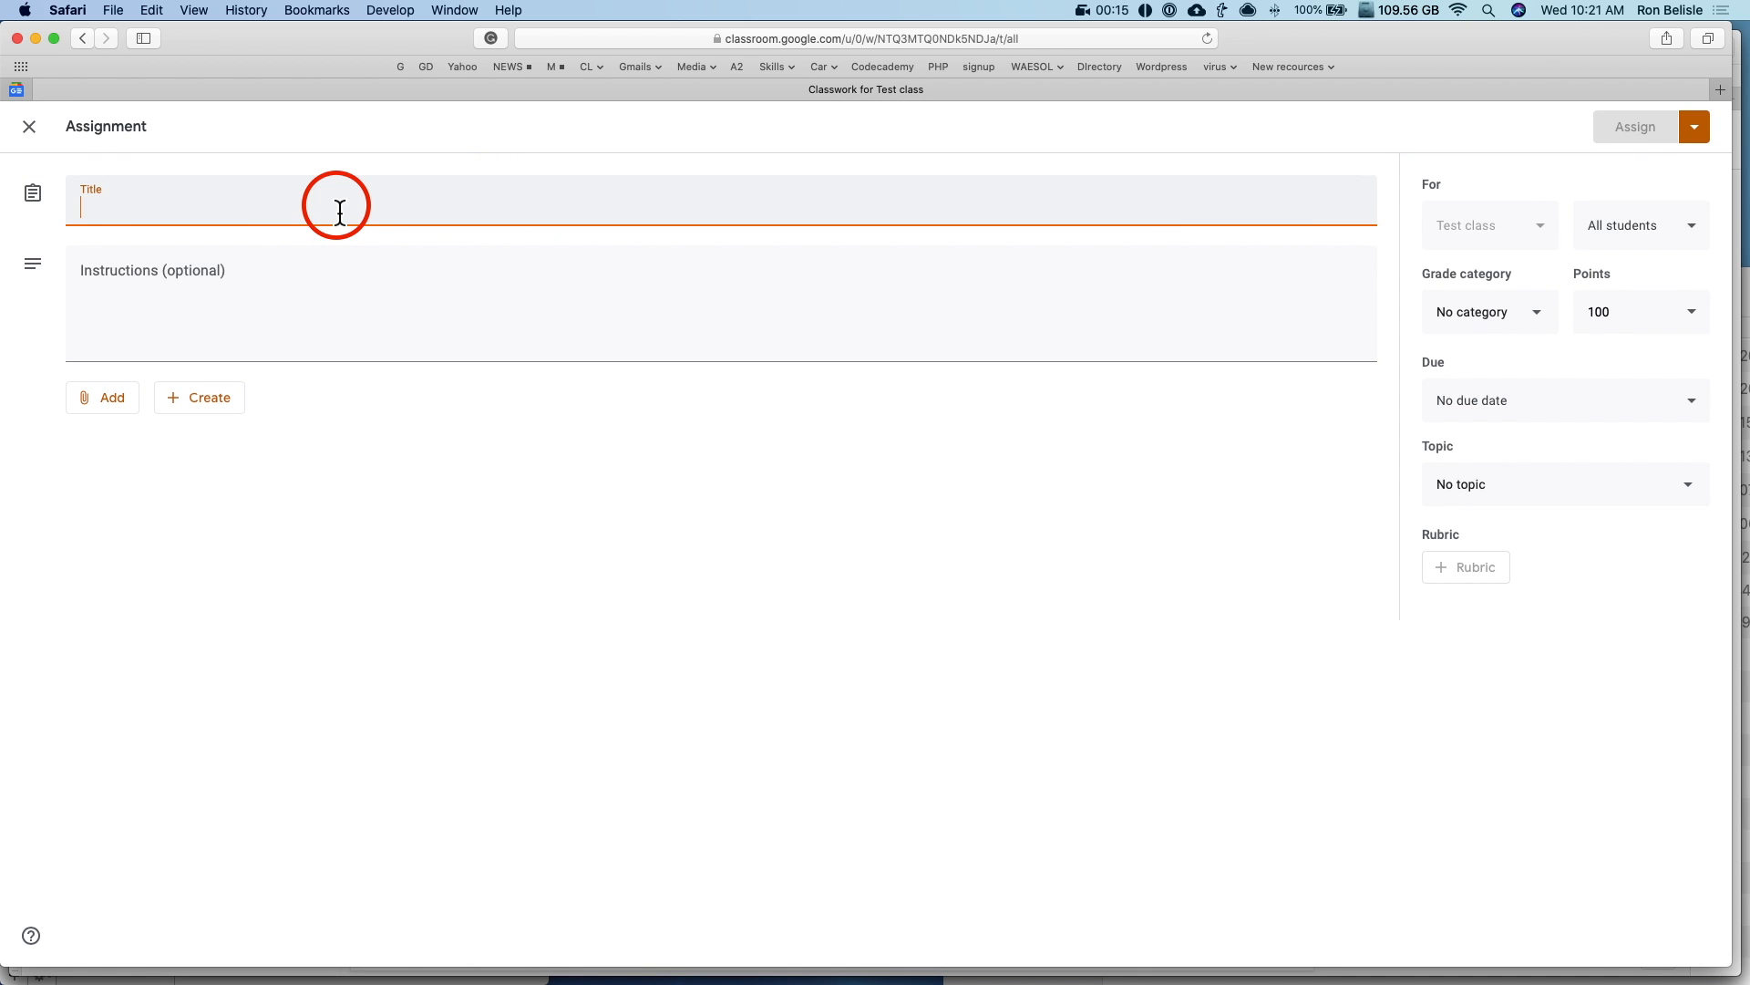
{"action": "key", "text": "alt+super+c"}
{"action": "key", "text": "Return"}
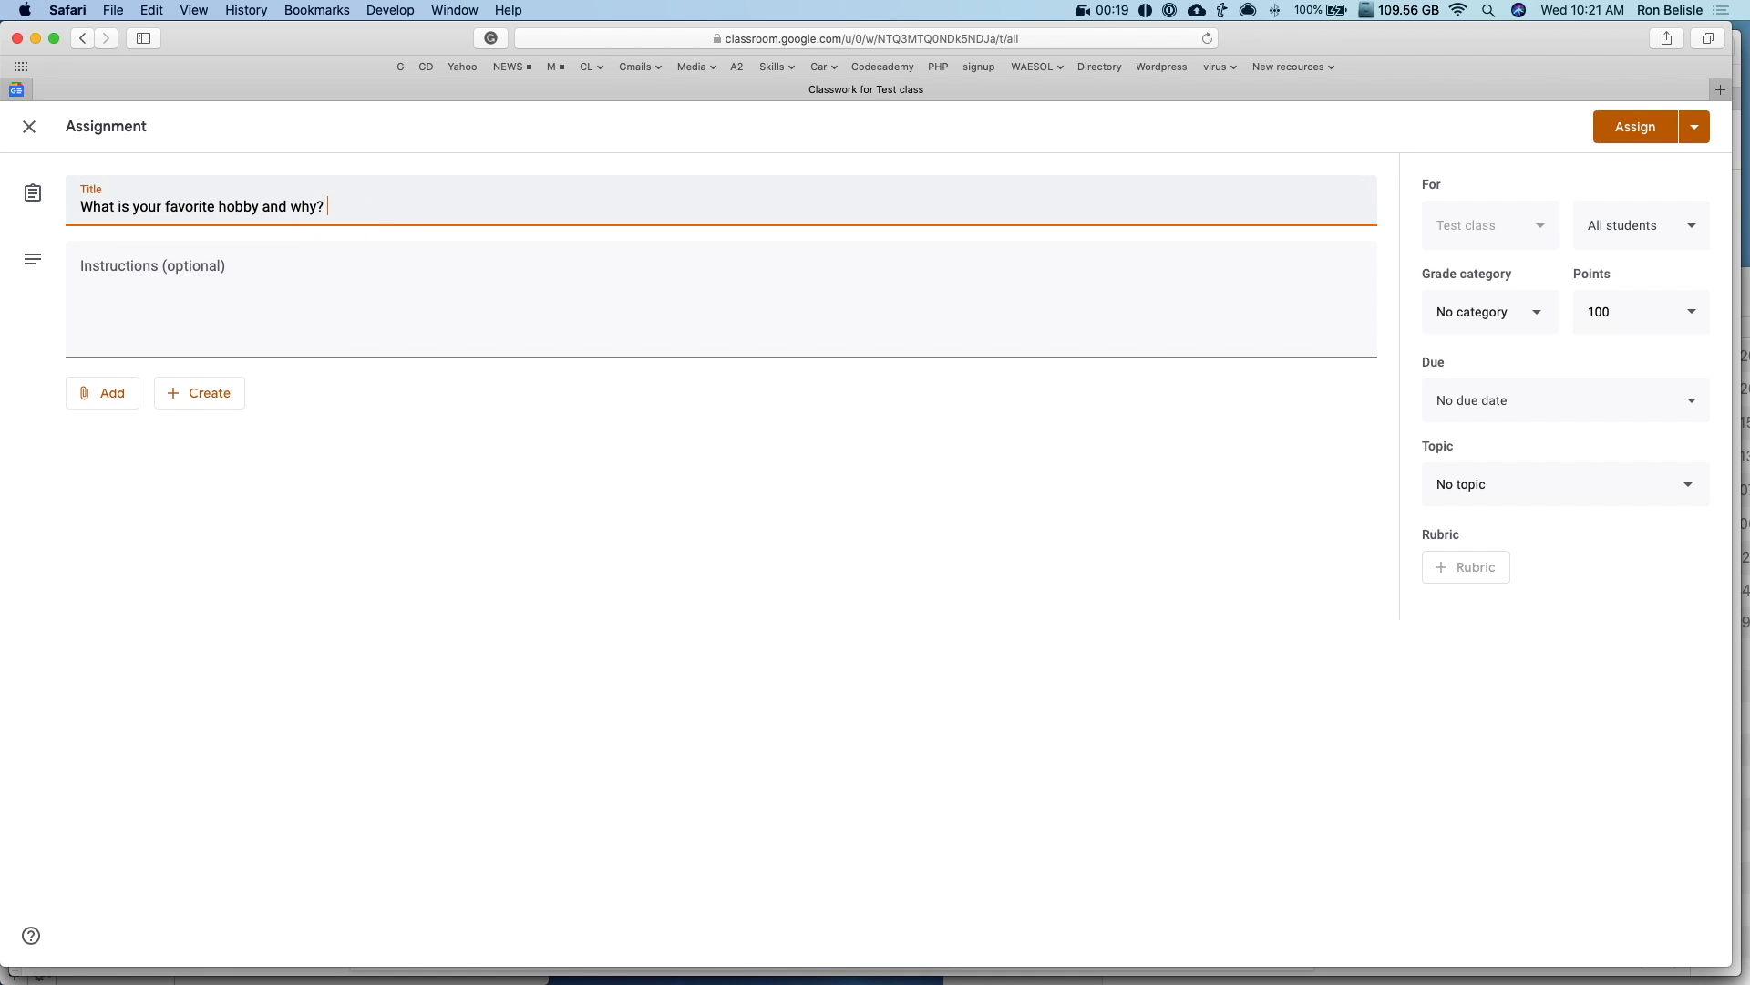
Step: Copy the question from the assignment title and replace the title with "Favorite hobby"
{"action": "key", "text": "super+a"}
{"action": "key", "text": "super+c"}
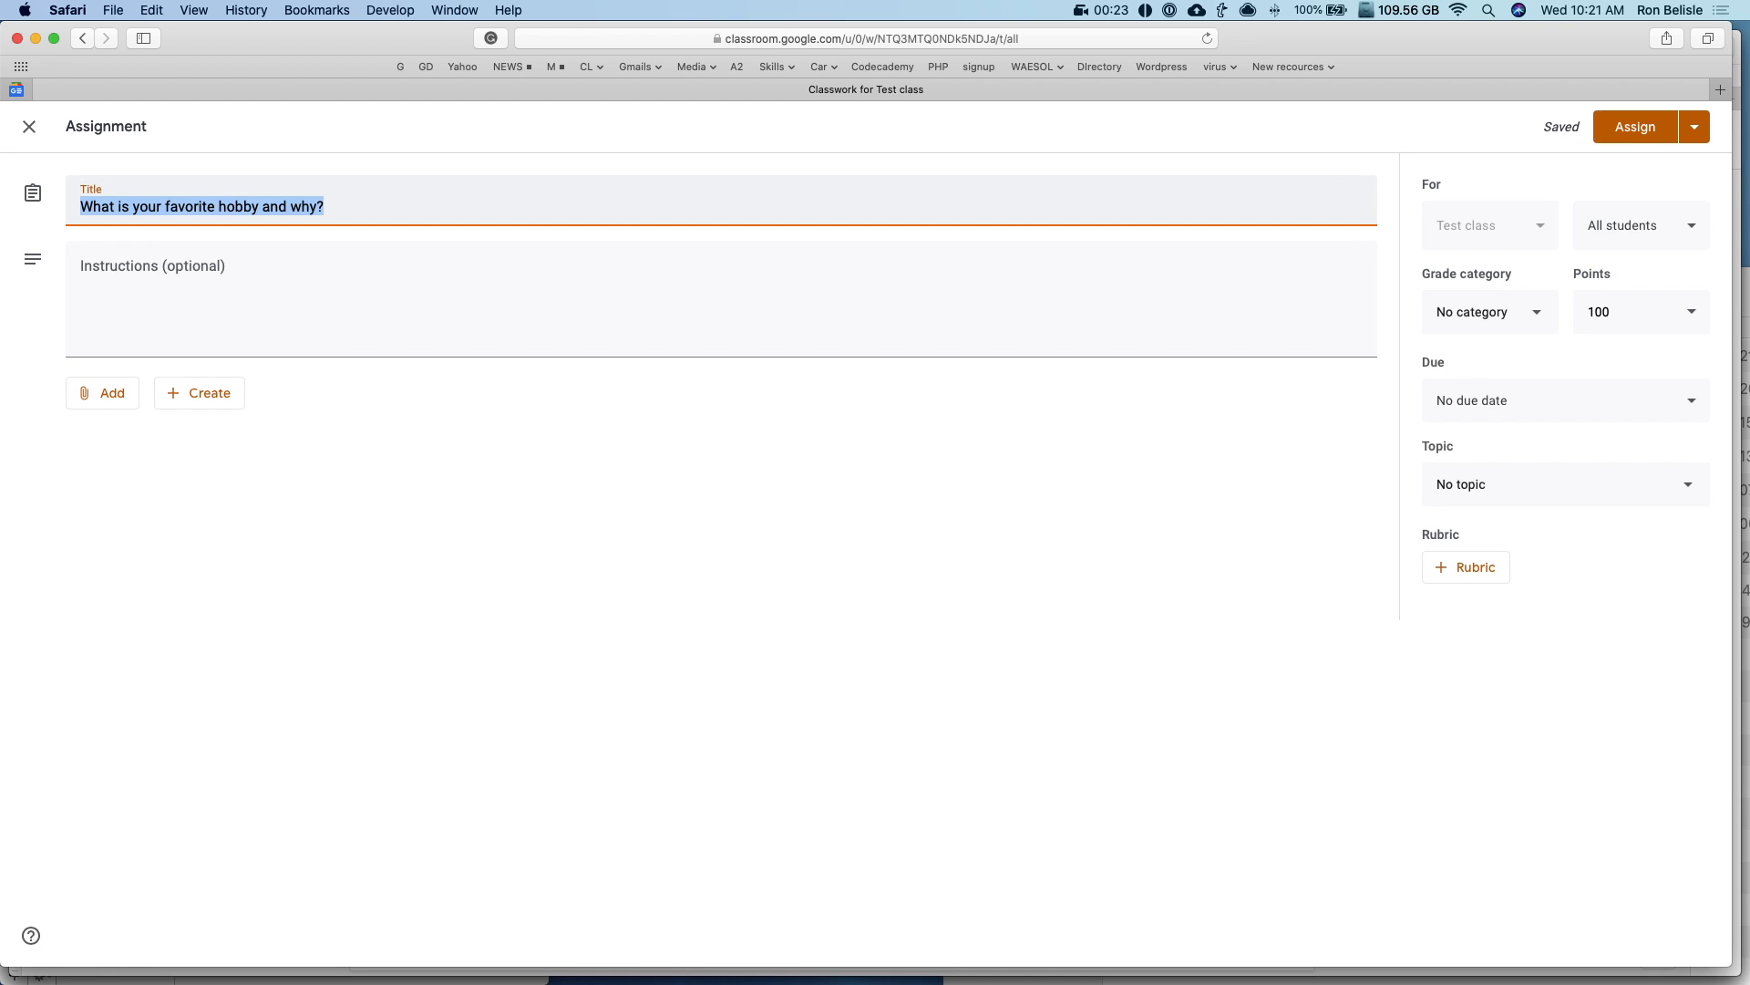
{"action": "type", "text": "Favor"}
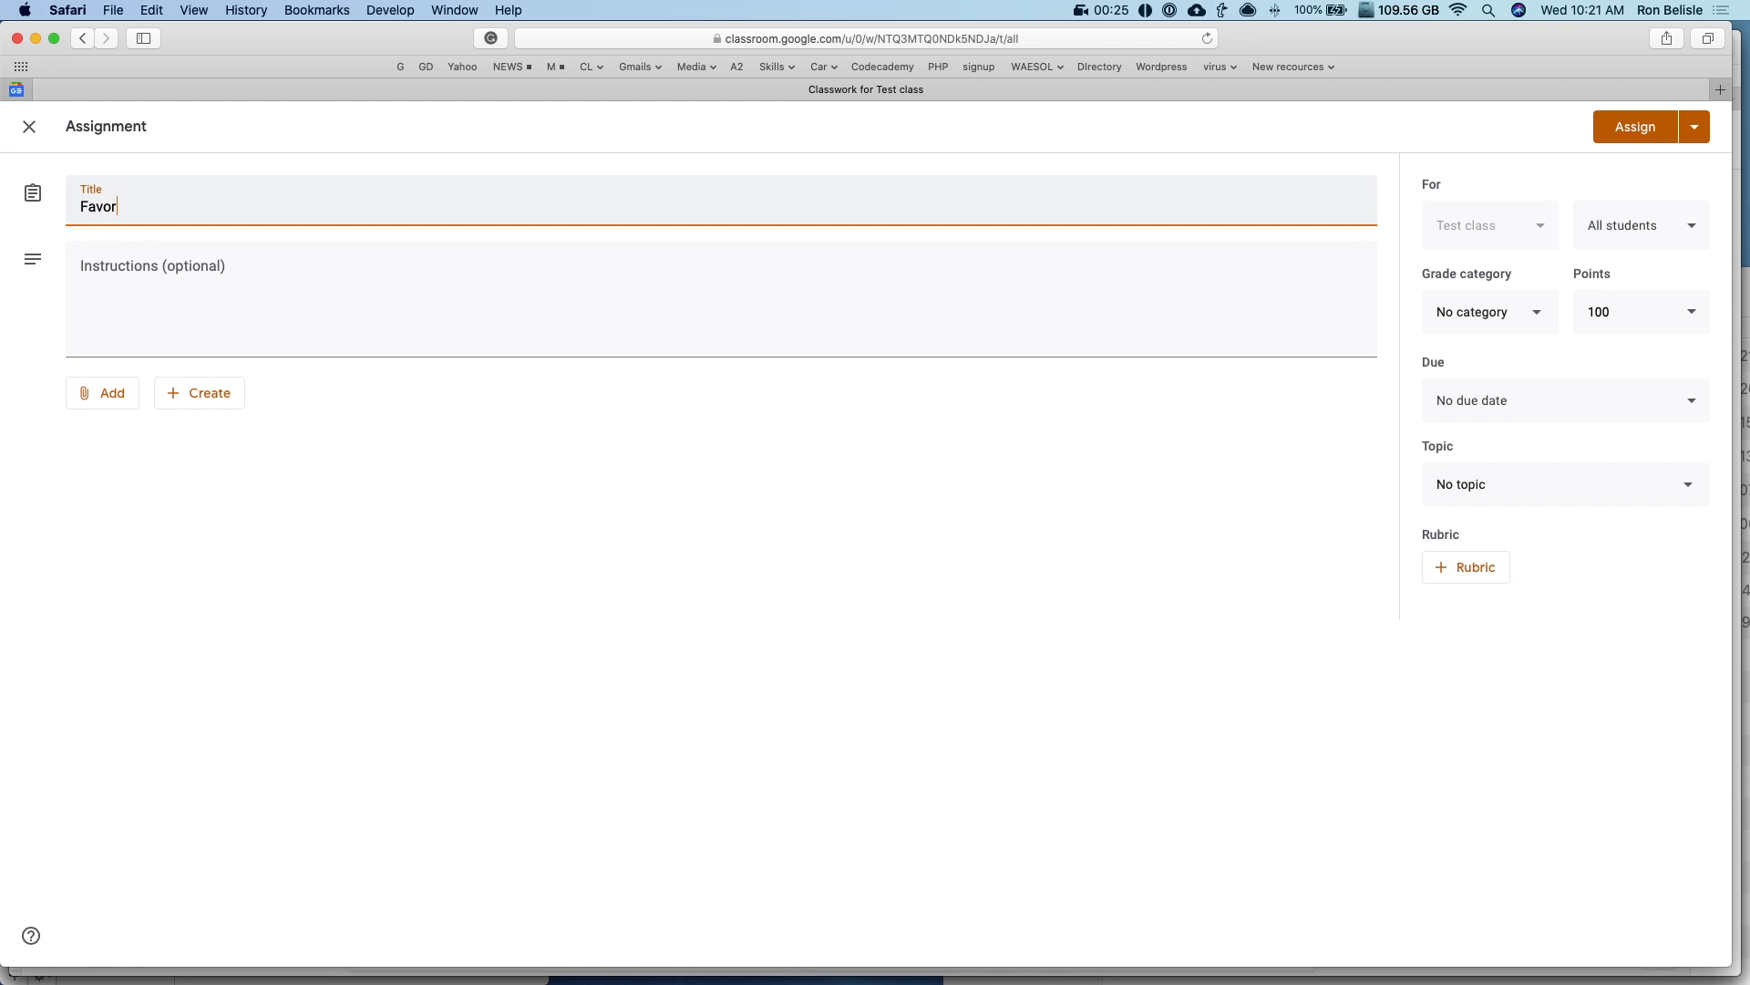
{"action": "type", "text": "ite hobby"}
Step: Paste the copied question into the instructions and add "Upload a photo of you participating in your favorite hobby."
{"action": "left_click", "coordinate": [262, 274]}
{"action": "key", "text": "super+v"}
{"action": "type", "text": "U"}
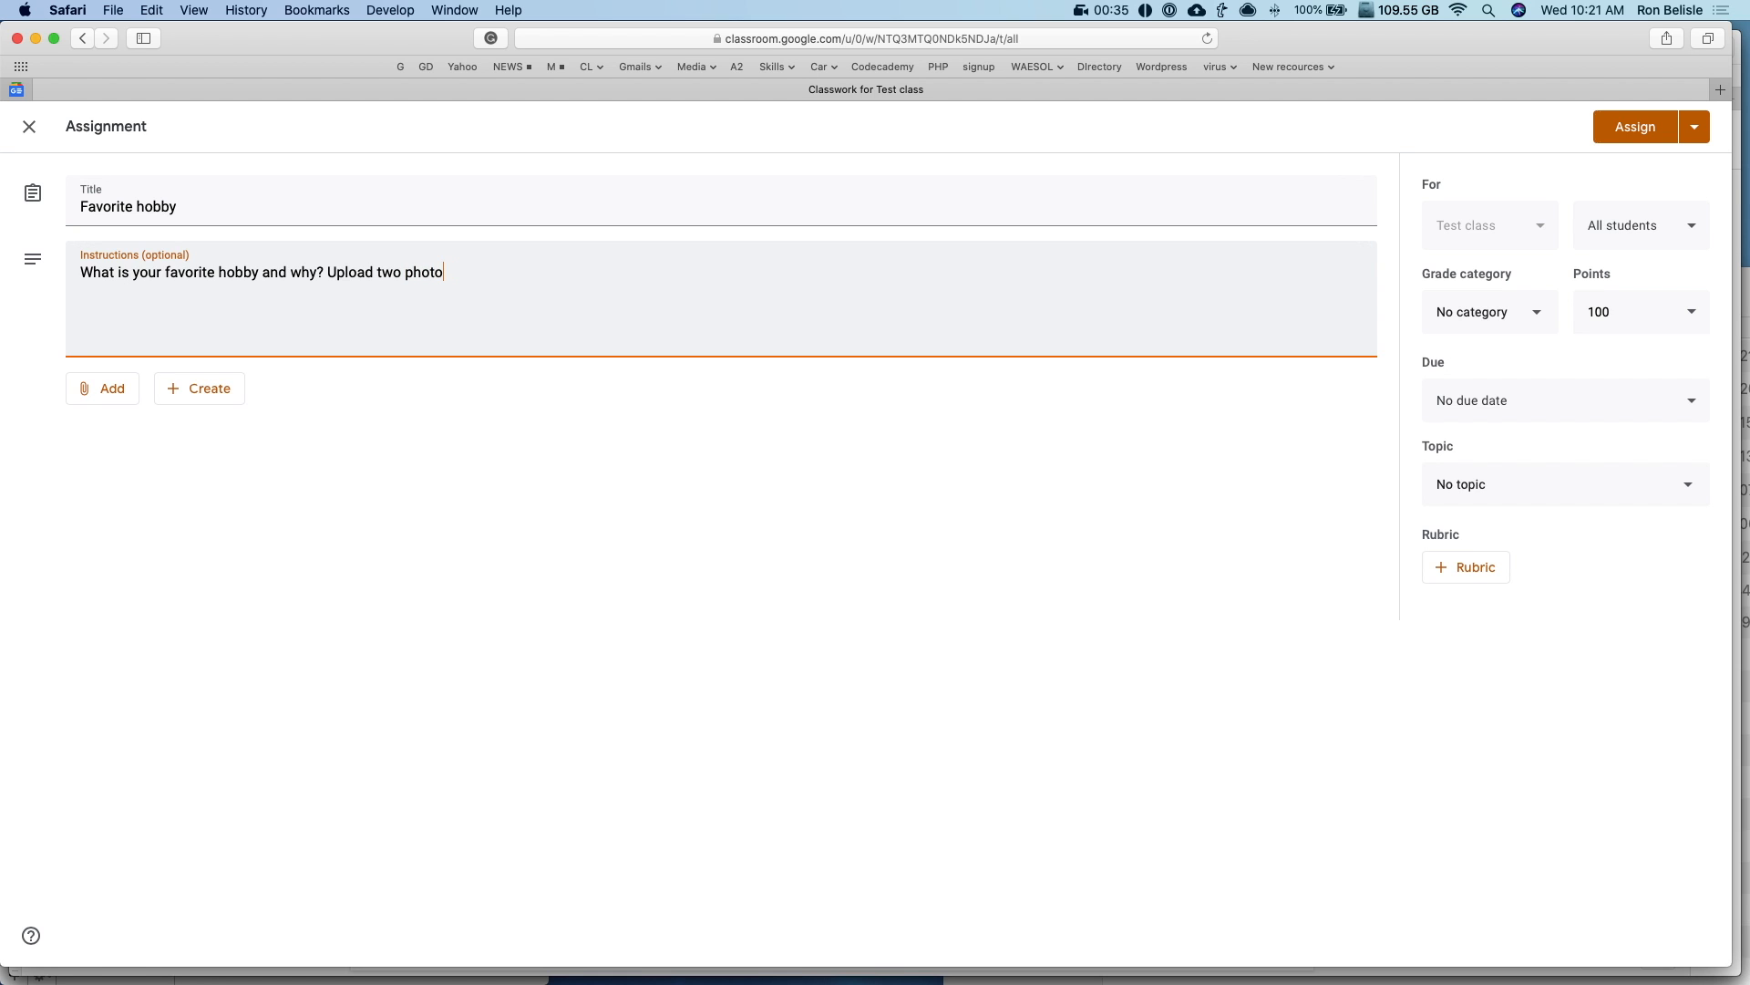
{"action": "type", "text": "pload a l"}
{"action": "type", "text": "hoto of you participating in"}
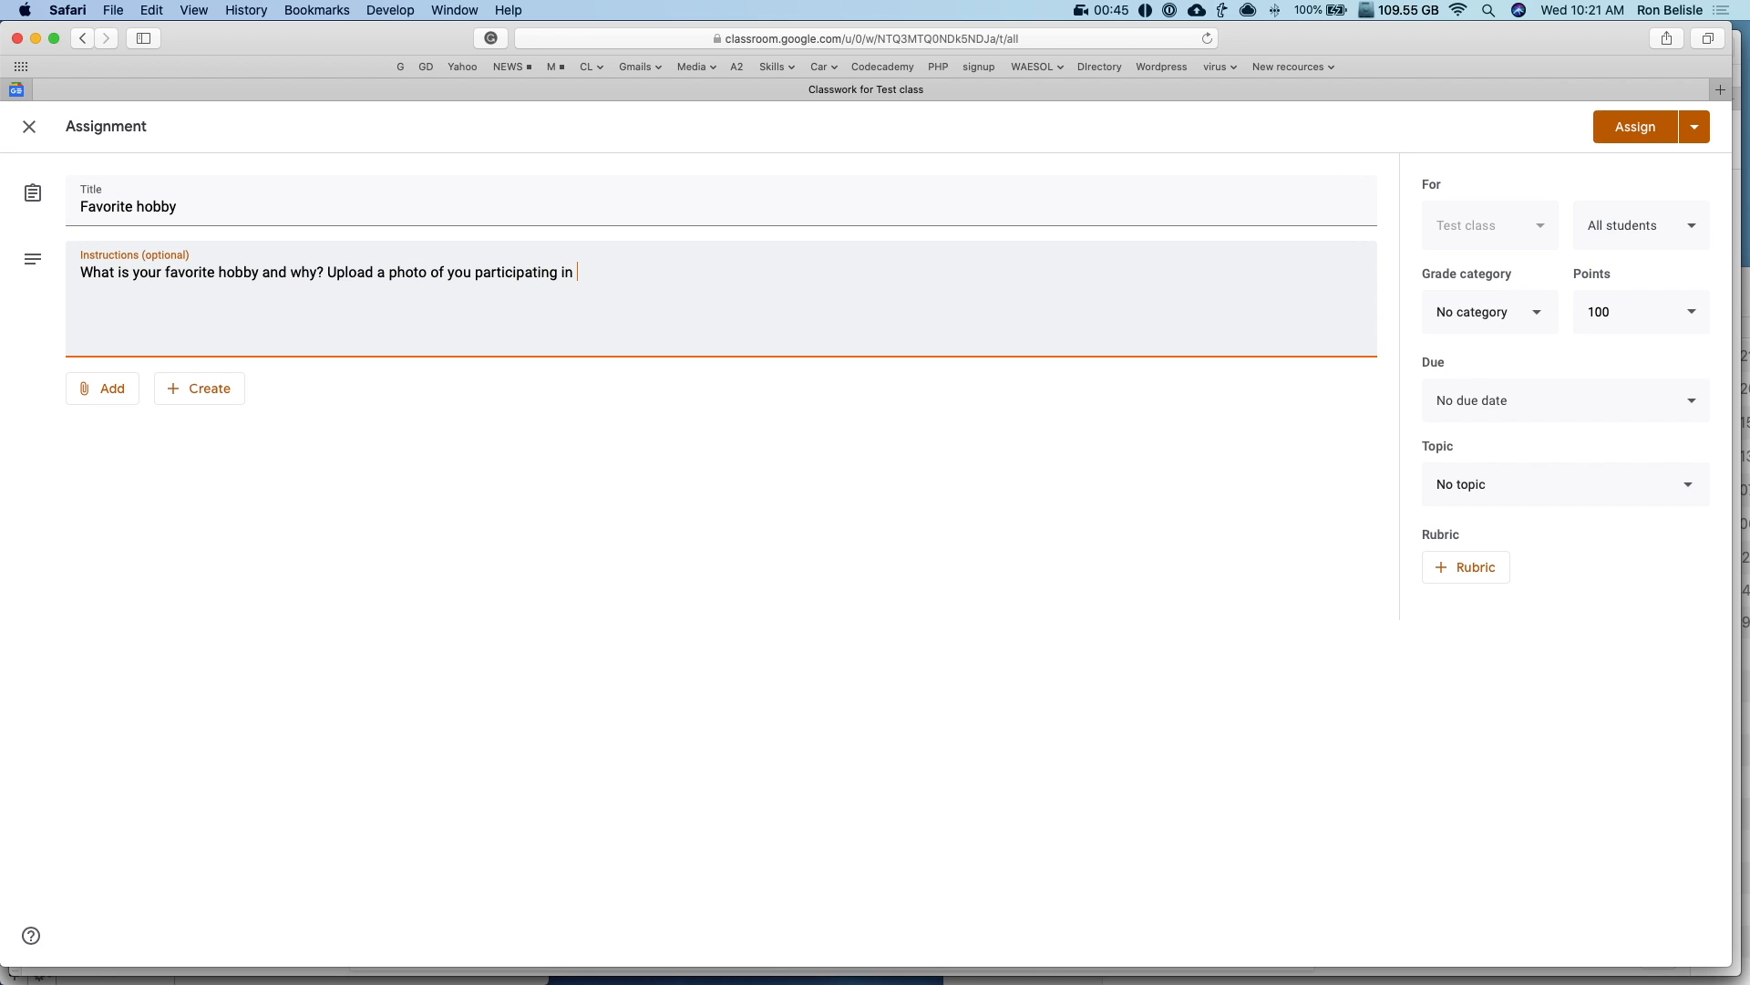
{"action": "type", "text": "arite"}
{"action": "key", "text": "BackSpace"}
{"action": "key", "text": "BackSpace"}
{"action": "key", "text": "BackSpace"}
{"action": "key", "text": "BackSpace"}
{"action": "key", "text": "BackSpace"}
{"action": "type", "text": "orite hobb"}
{"action": "key", "text": "BackSpace"}
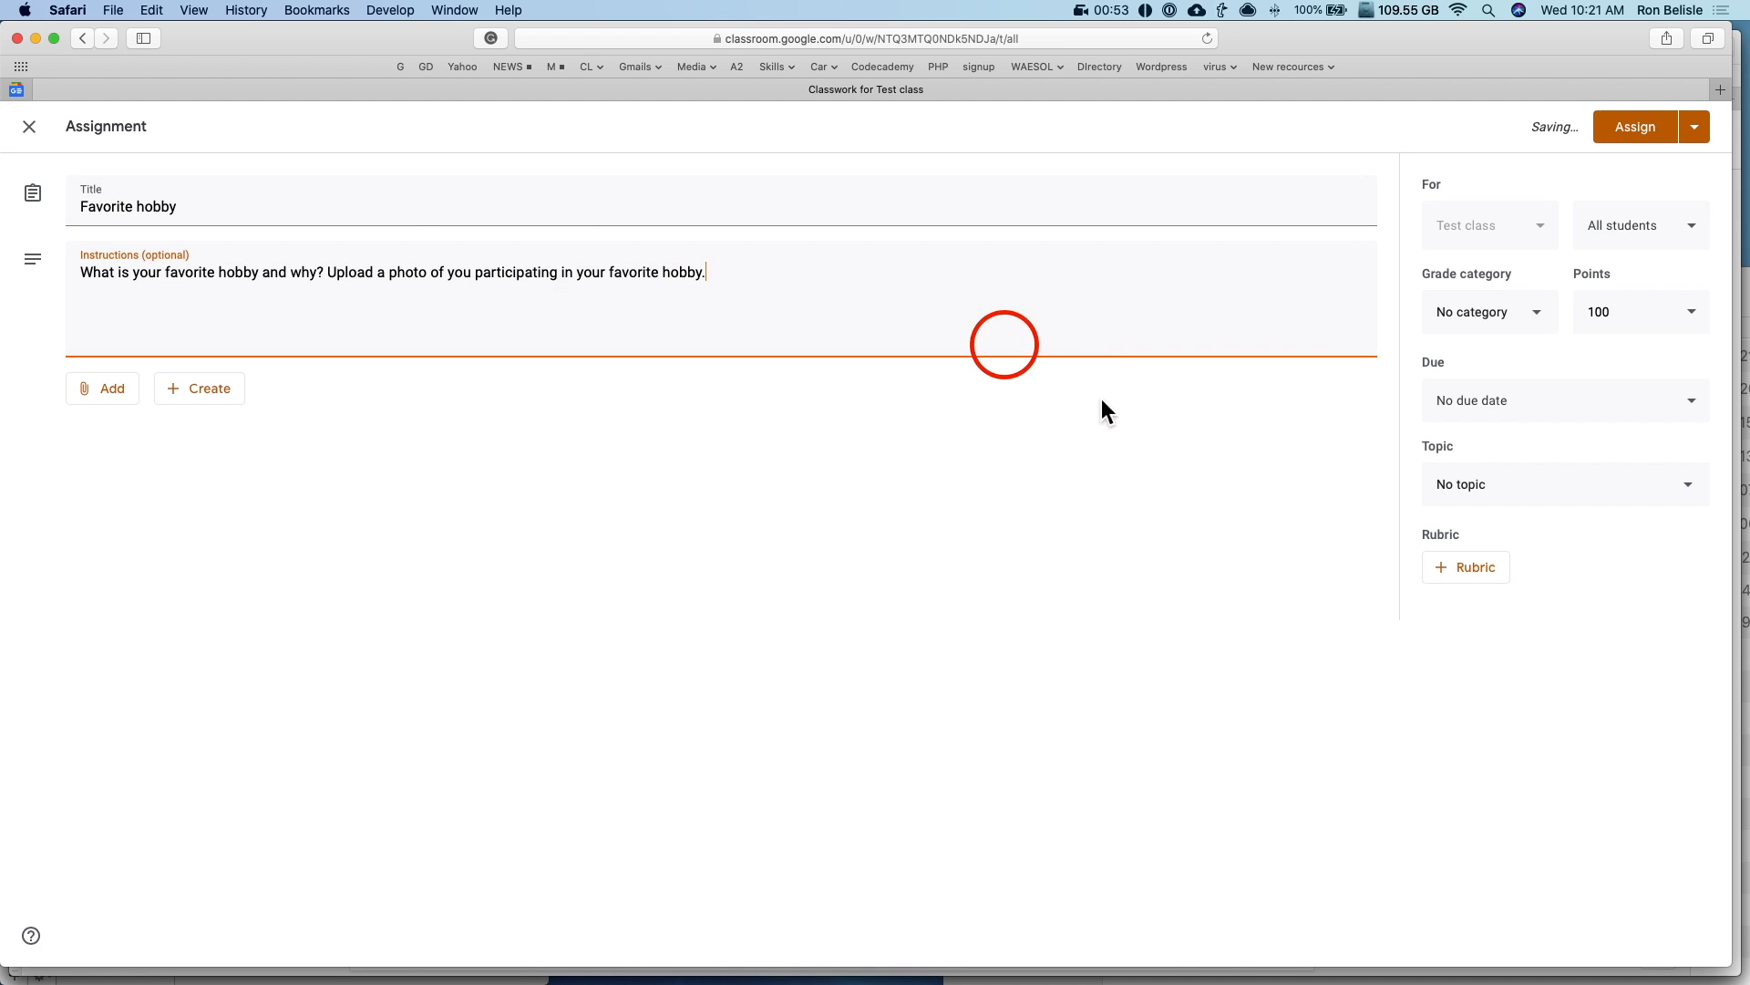
Step: Set the assignment's due date to Apr 3, 2020 and its due time to 11:59 PM
{"action": "left_click", "coordinate": [1495, 405]}
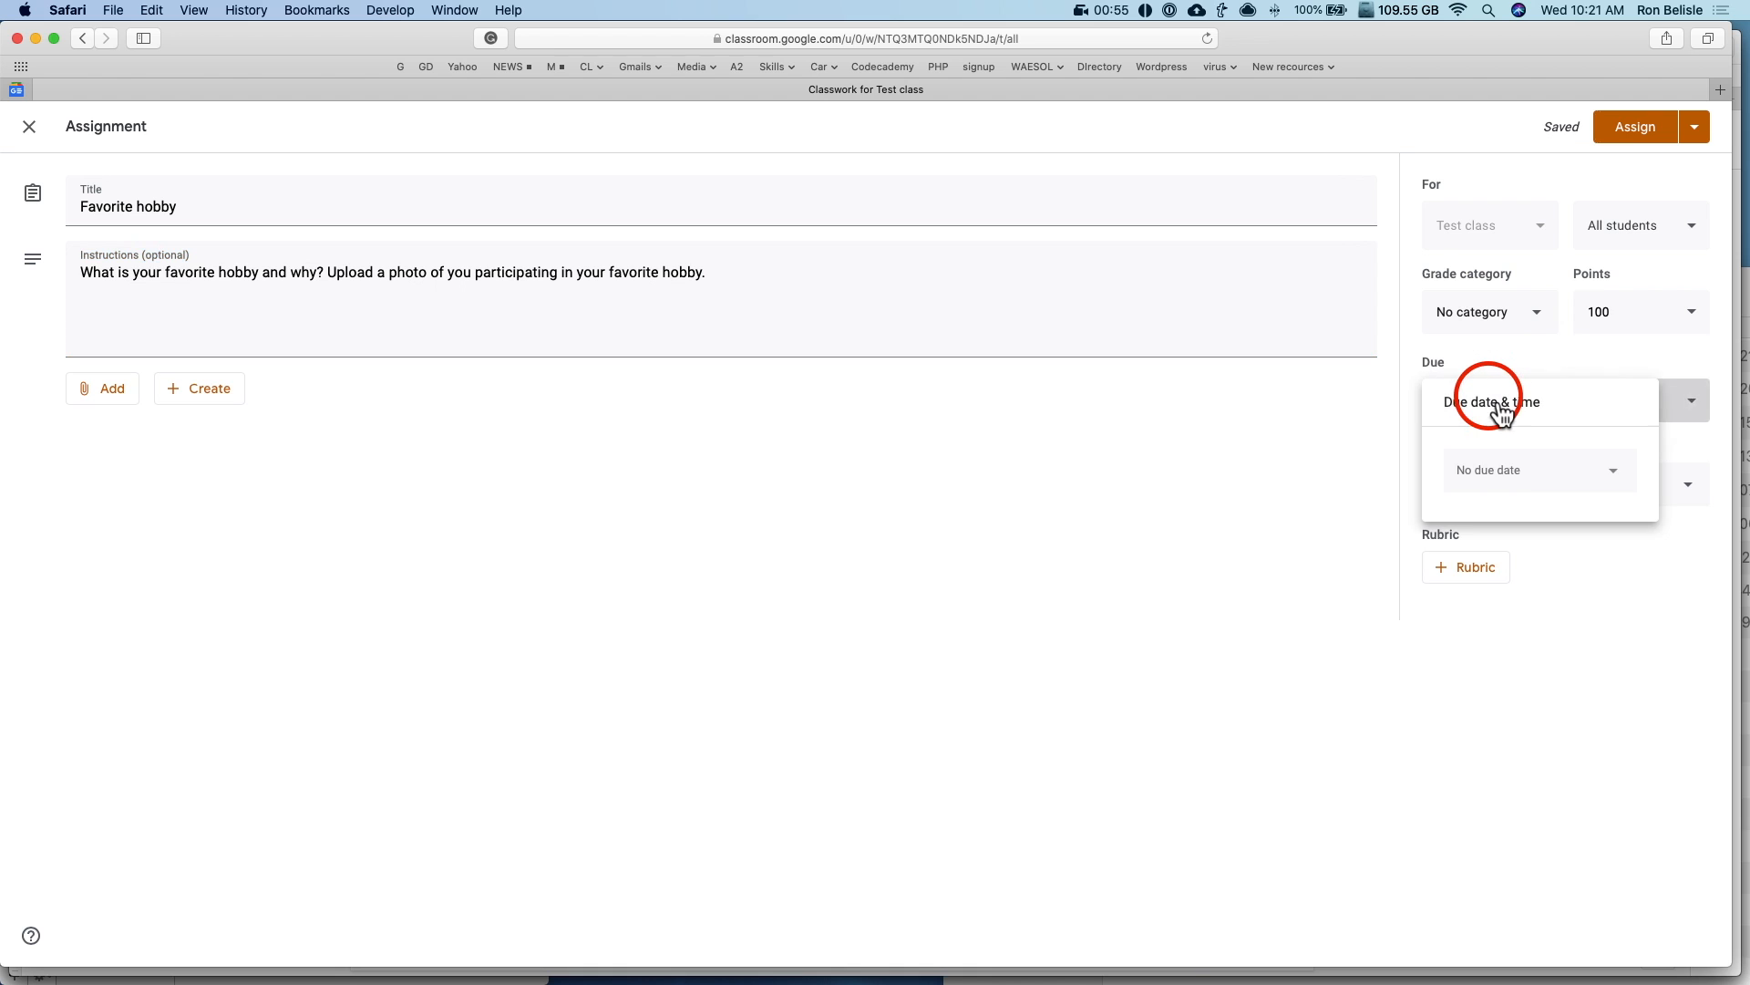
{"action": "left_click", "coordinate": [1509, 476]}
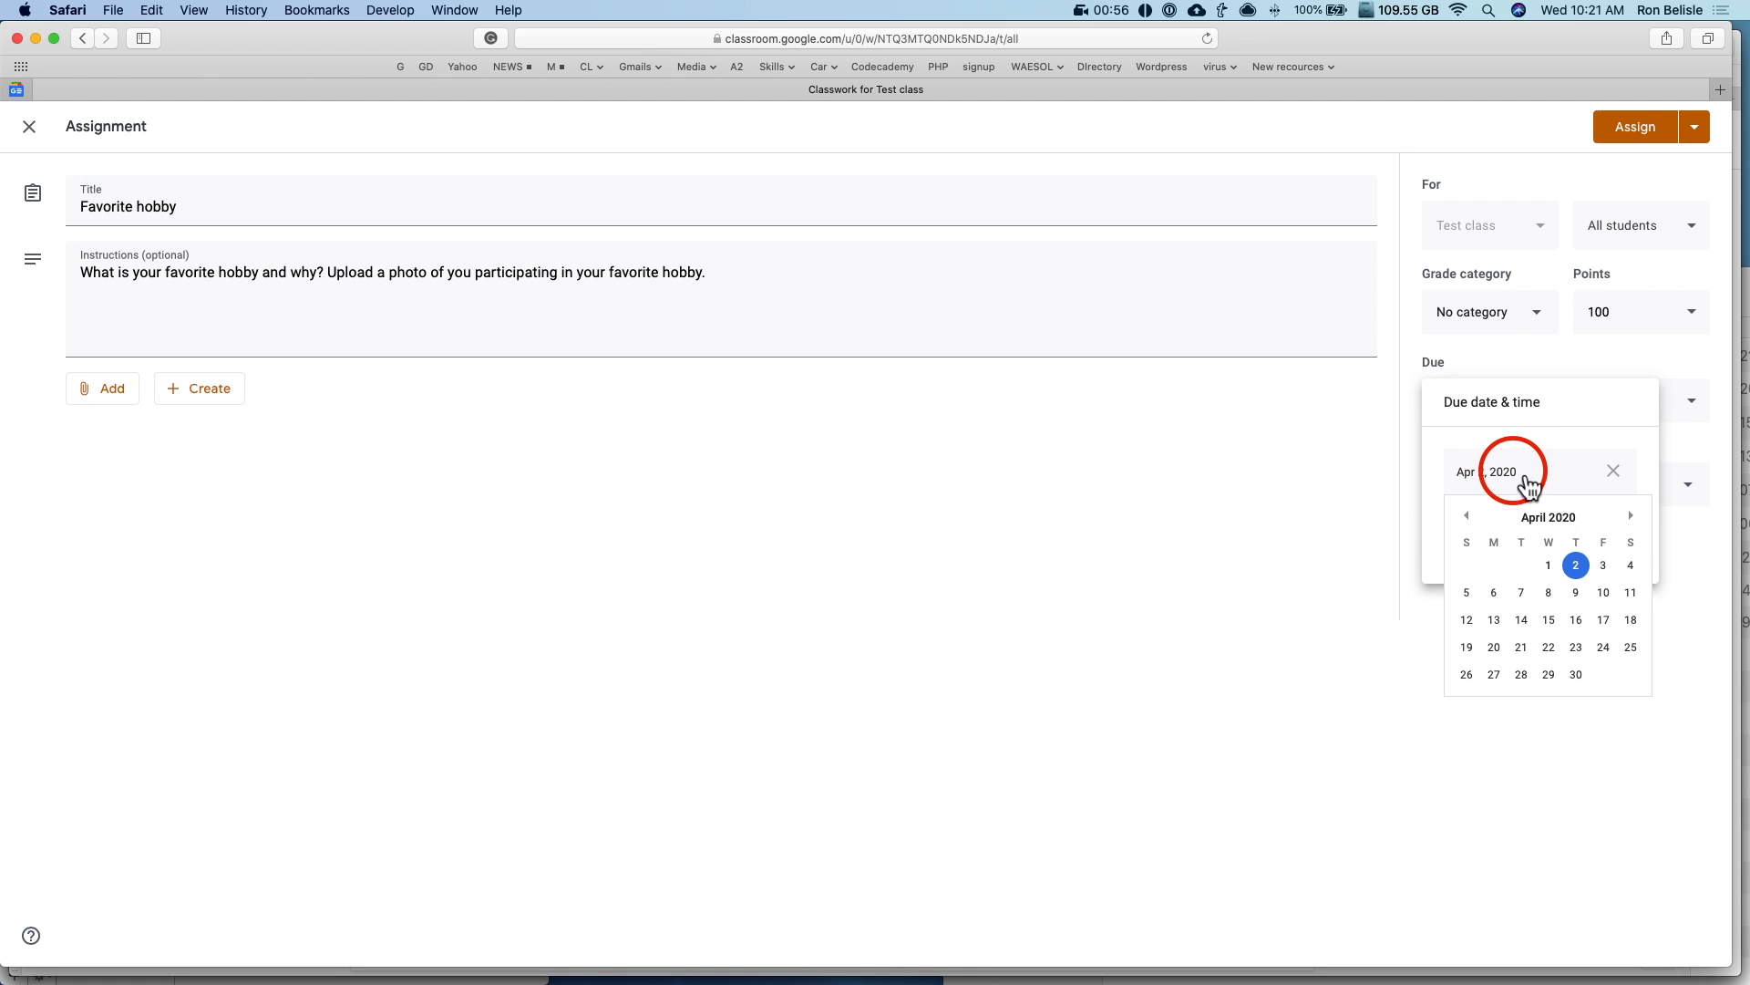
{"action": "left_click", "coordinate": [1602, 565]}
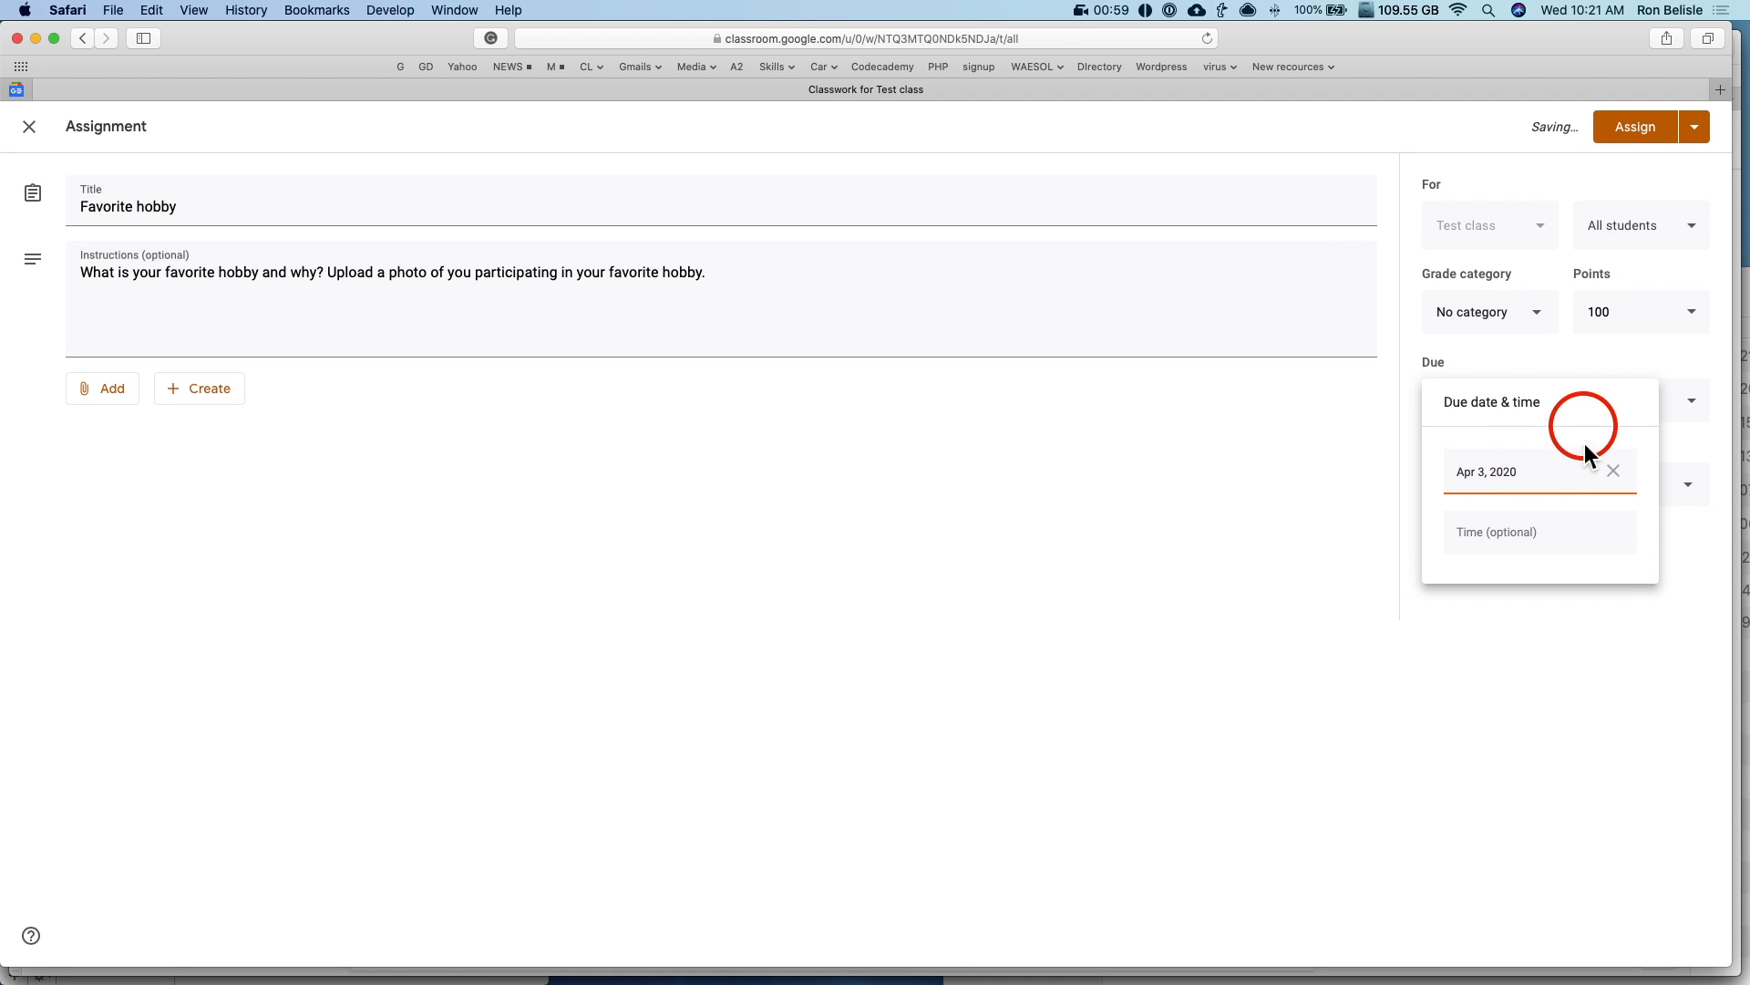
{"action": "left_click", "coordinate": [1542, 547]}
{"action": "left_click", "coordinate": [1620, 638]}
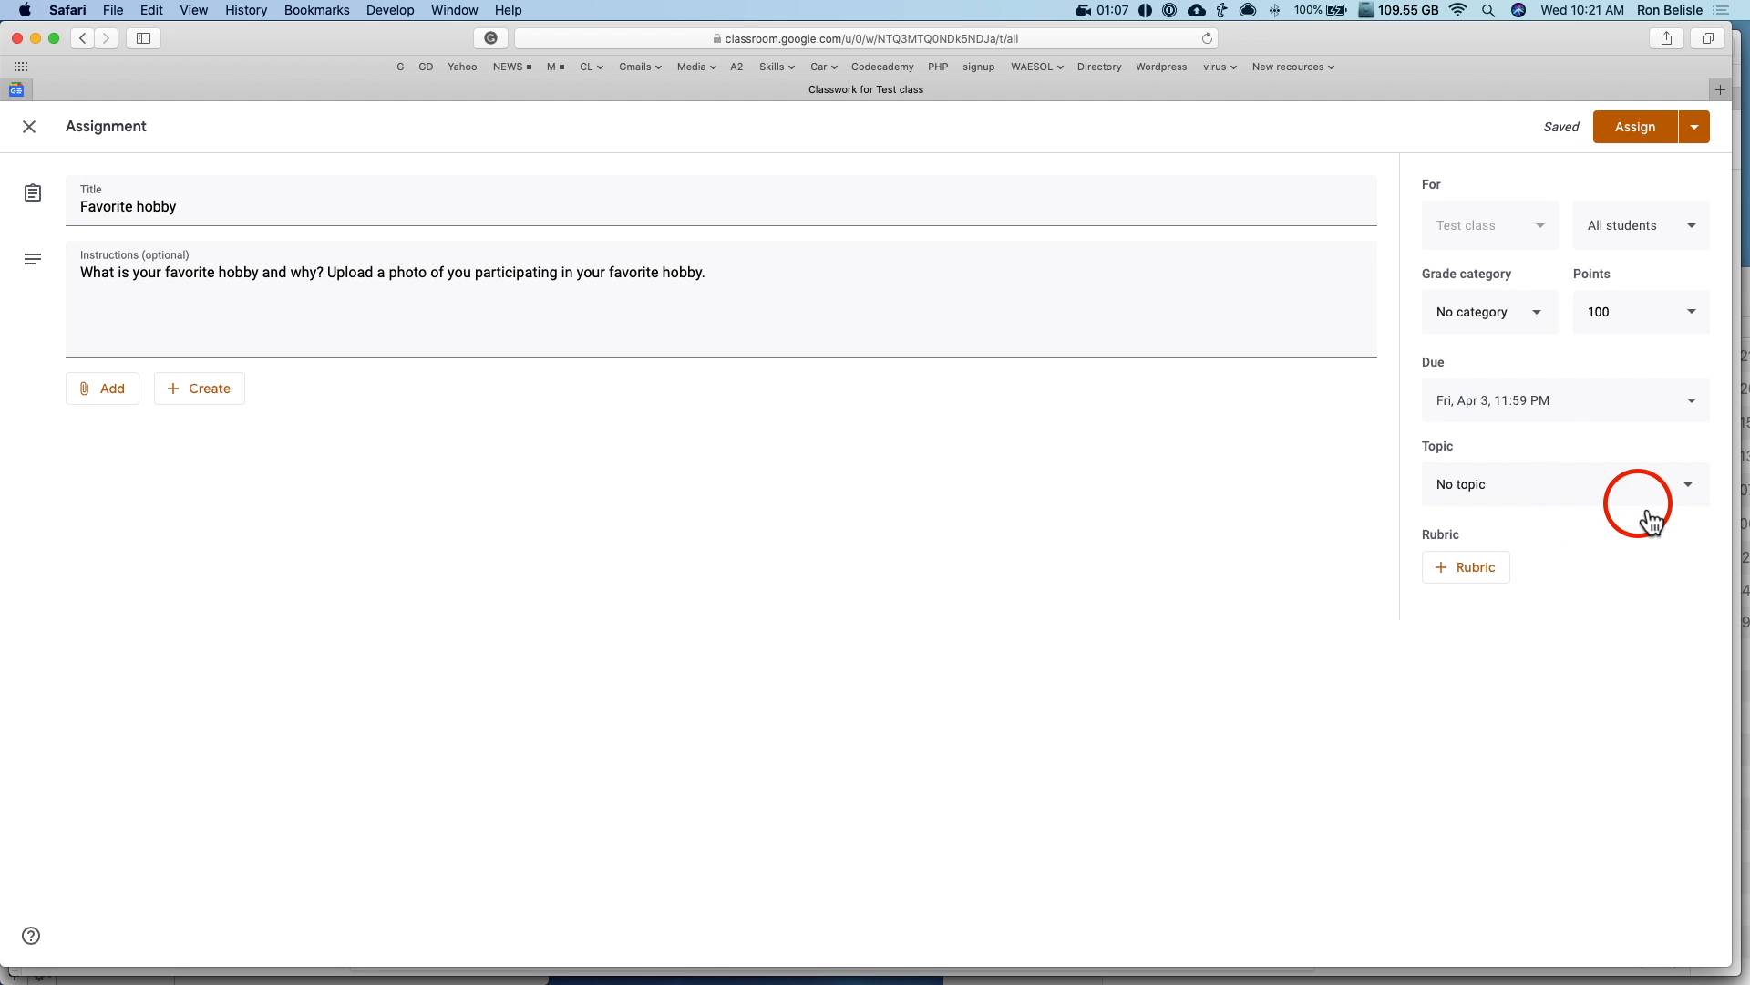
Step: Set the grade category to Homework and the topic to Writing, and assign "Favorite hobby" to the class
{"action": "left_click", "coordinate": [1487, 314]}
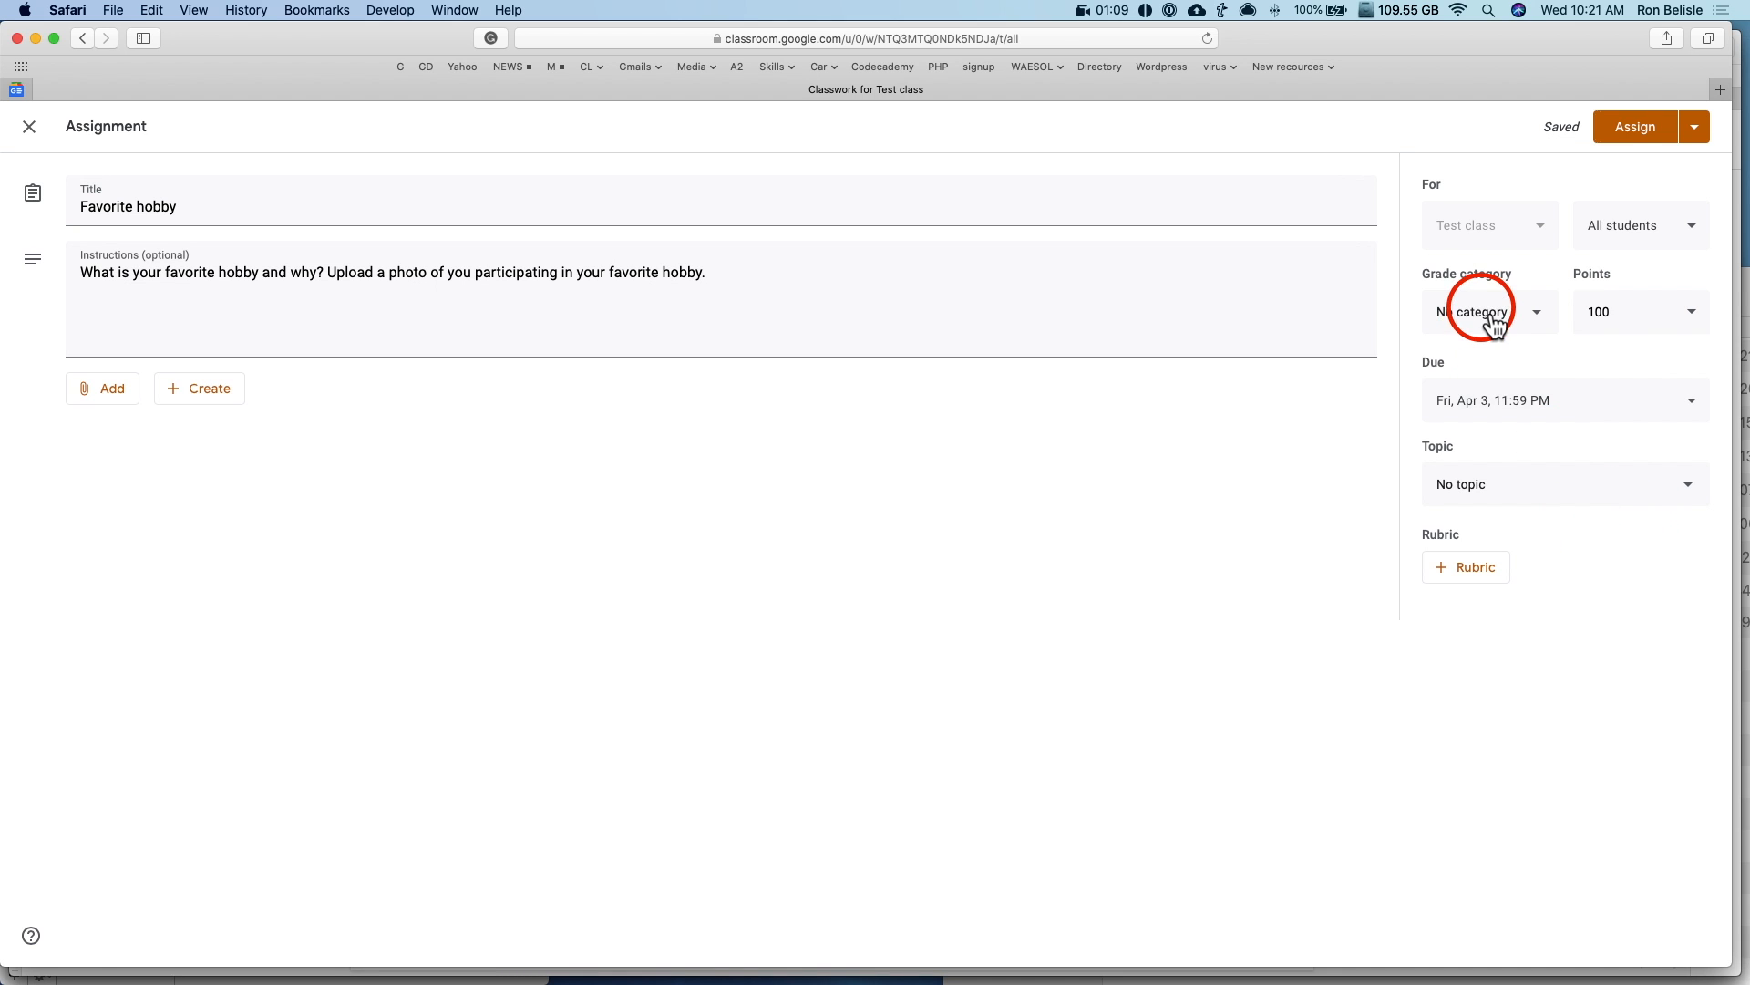
{"action": "left_click", "coordinate": [1486, 401]}
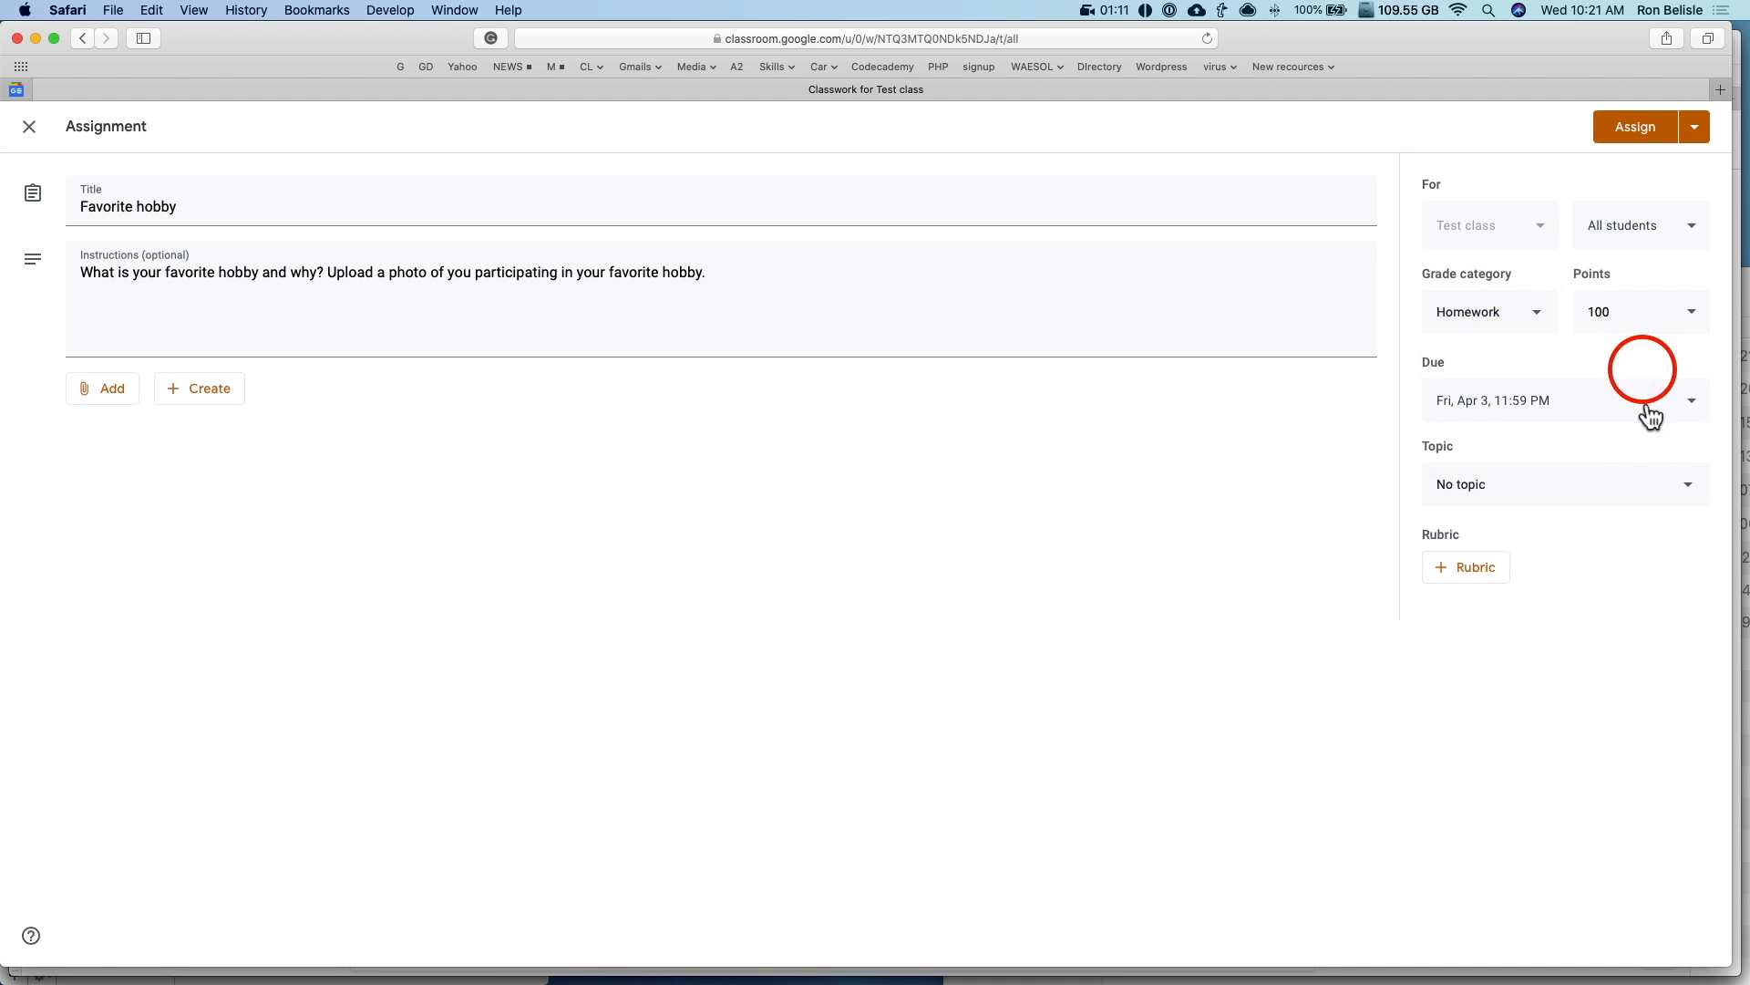
{"action": "left_click", "coordinate": [1509, 487]}
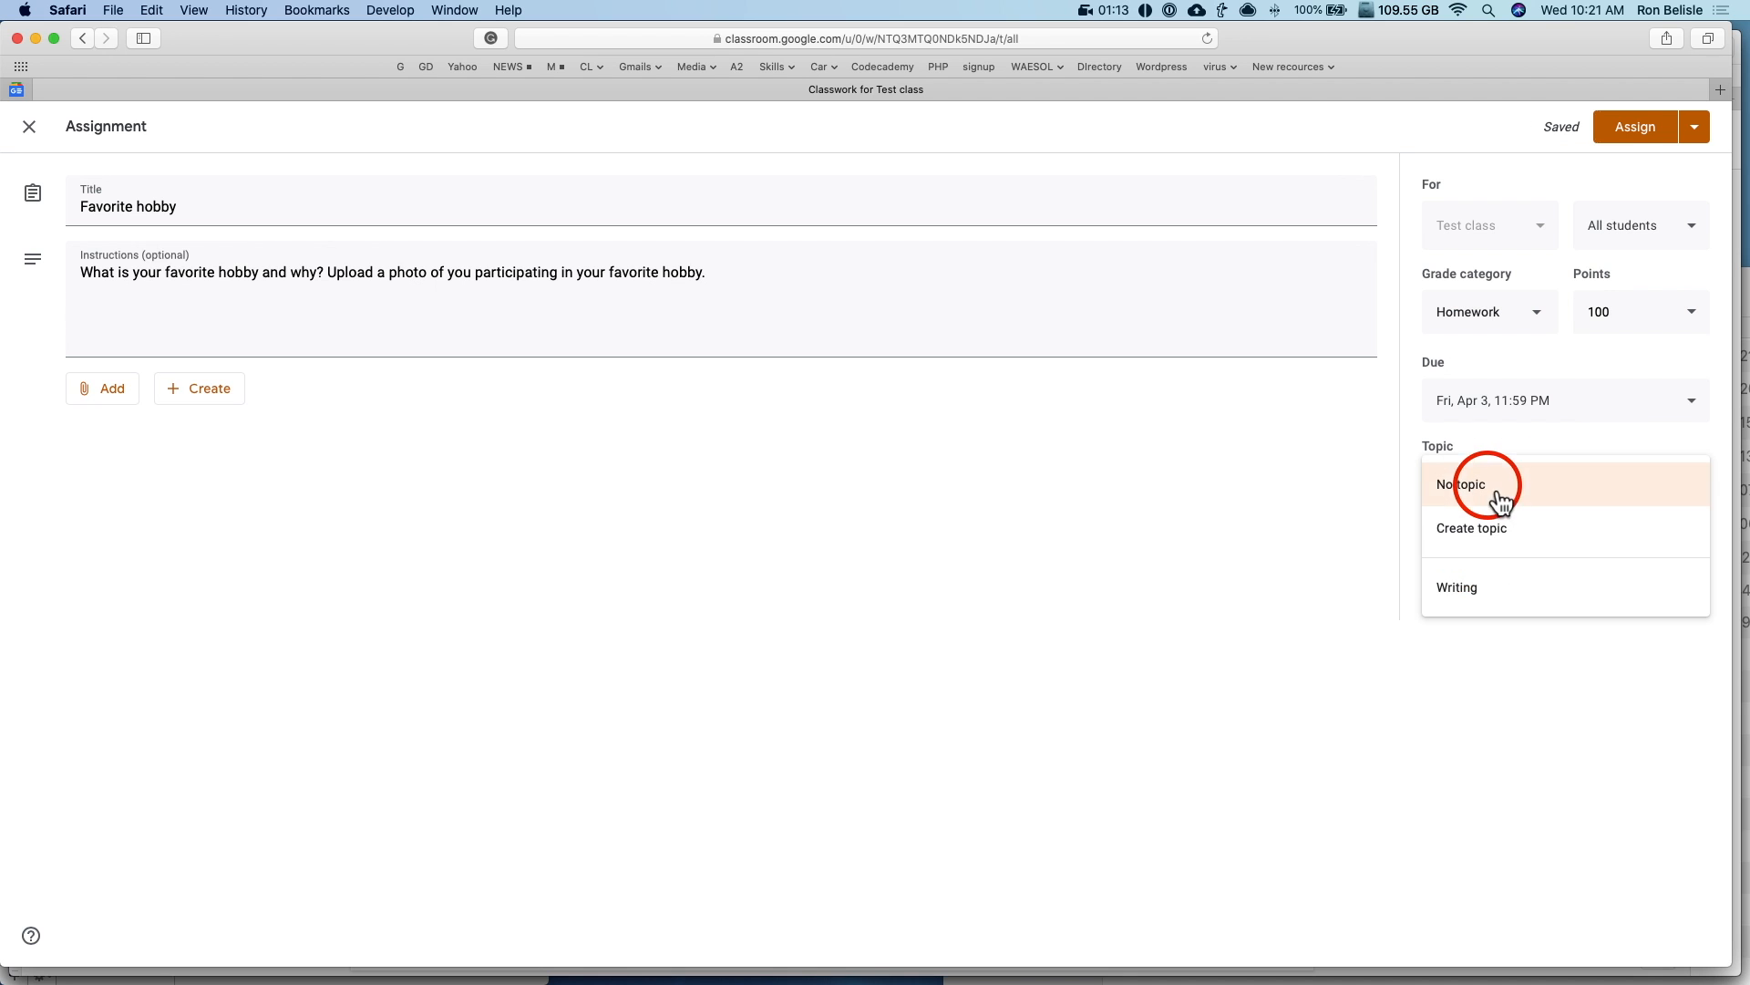
{"action": "left_click", "coordinate": [1494, 603]}
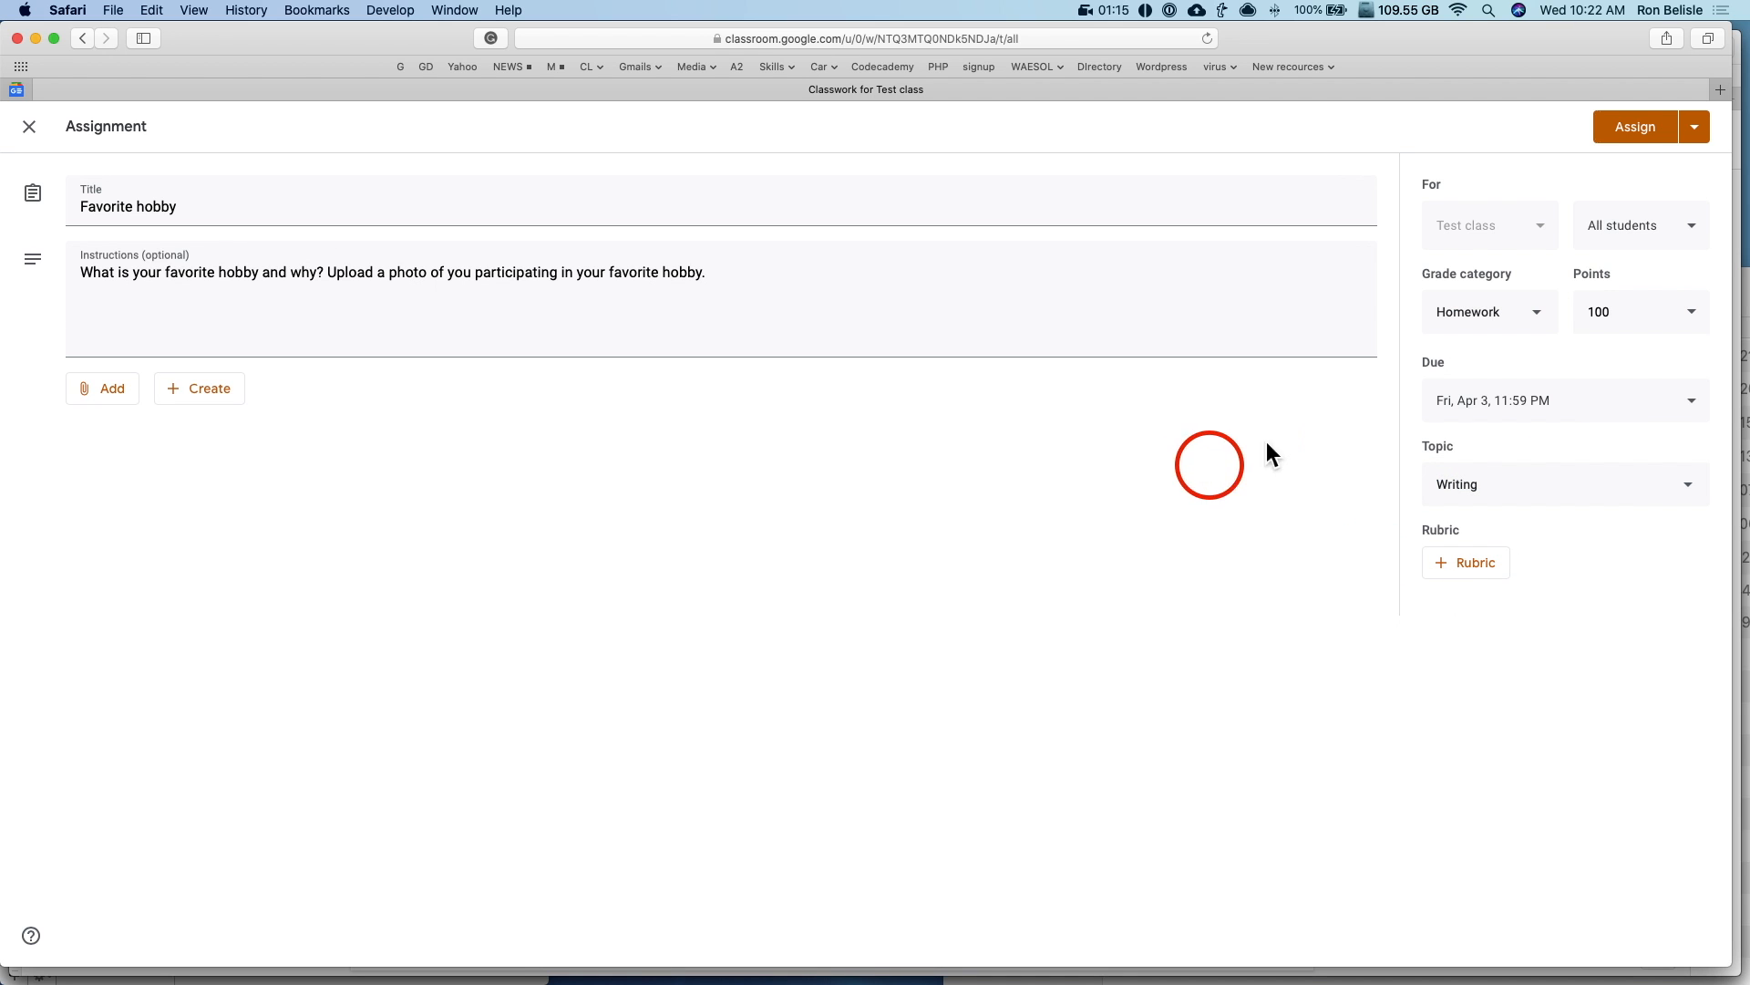
{"action": "left_click", "coordinate": [1648, 135]}
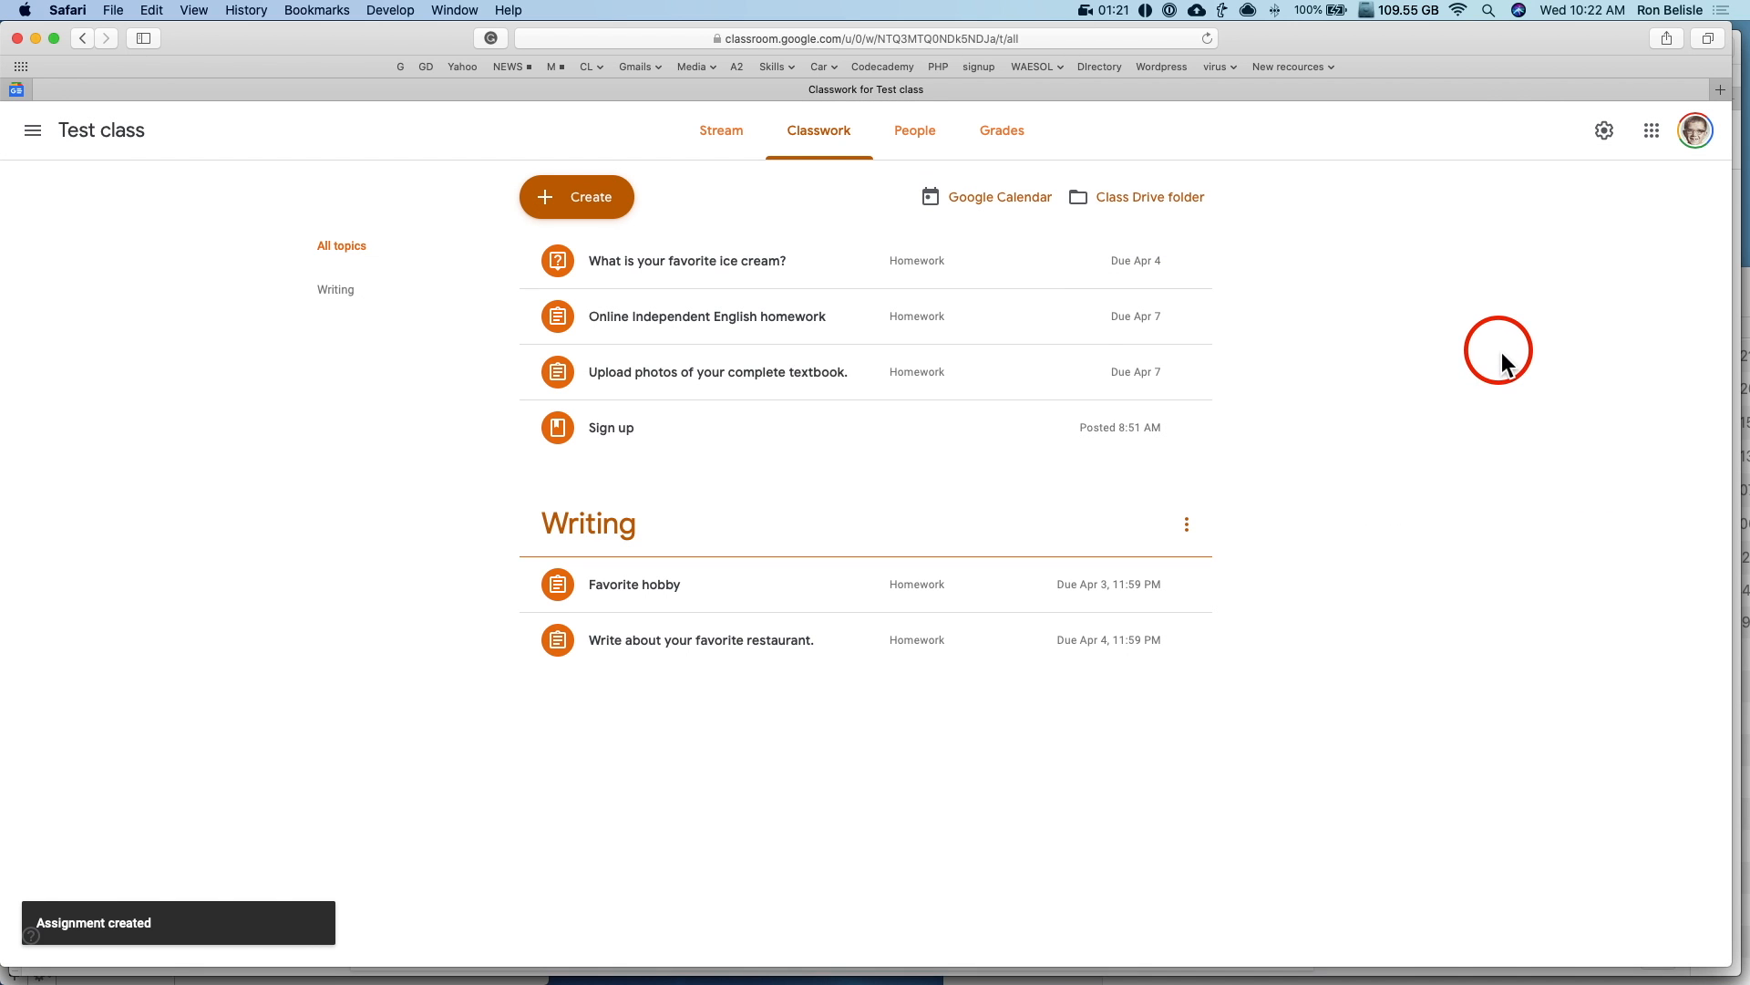
Step: Switch to the student's view of Test class in Chrome, view the "Favorite hobby" assignment from the Stream, and return to the Stream
{"action": "key", "text": "super+Tab"}
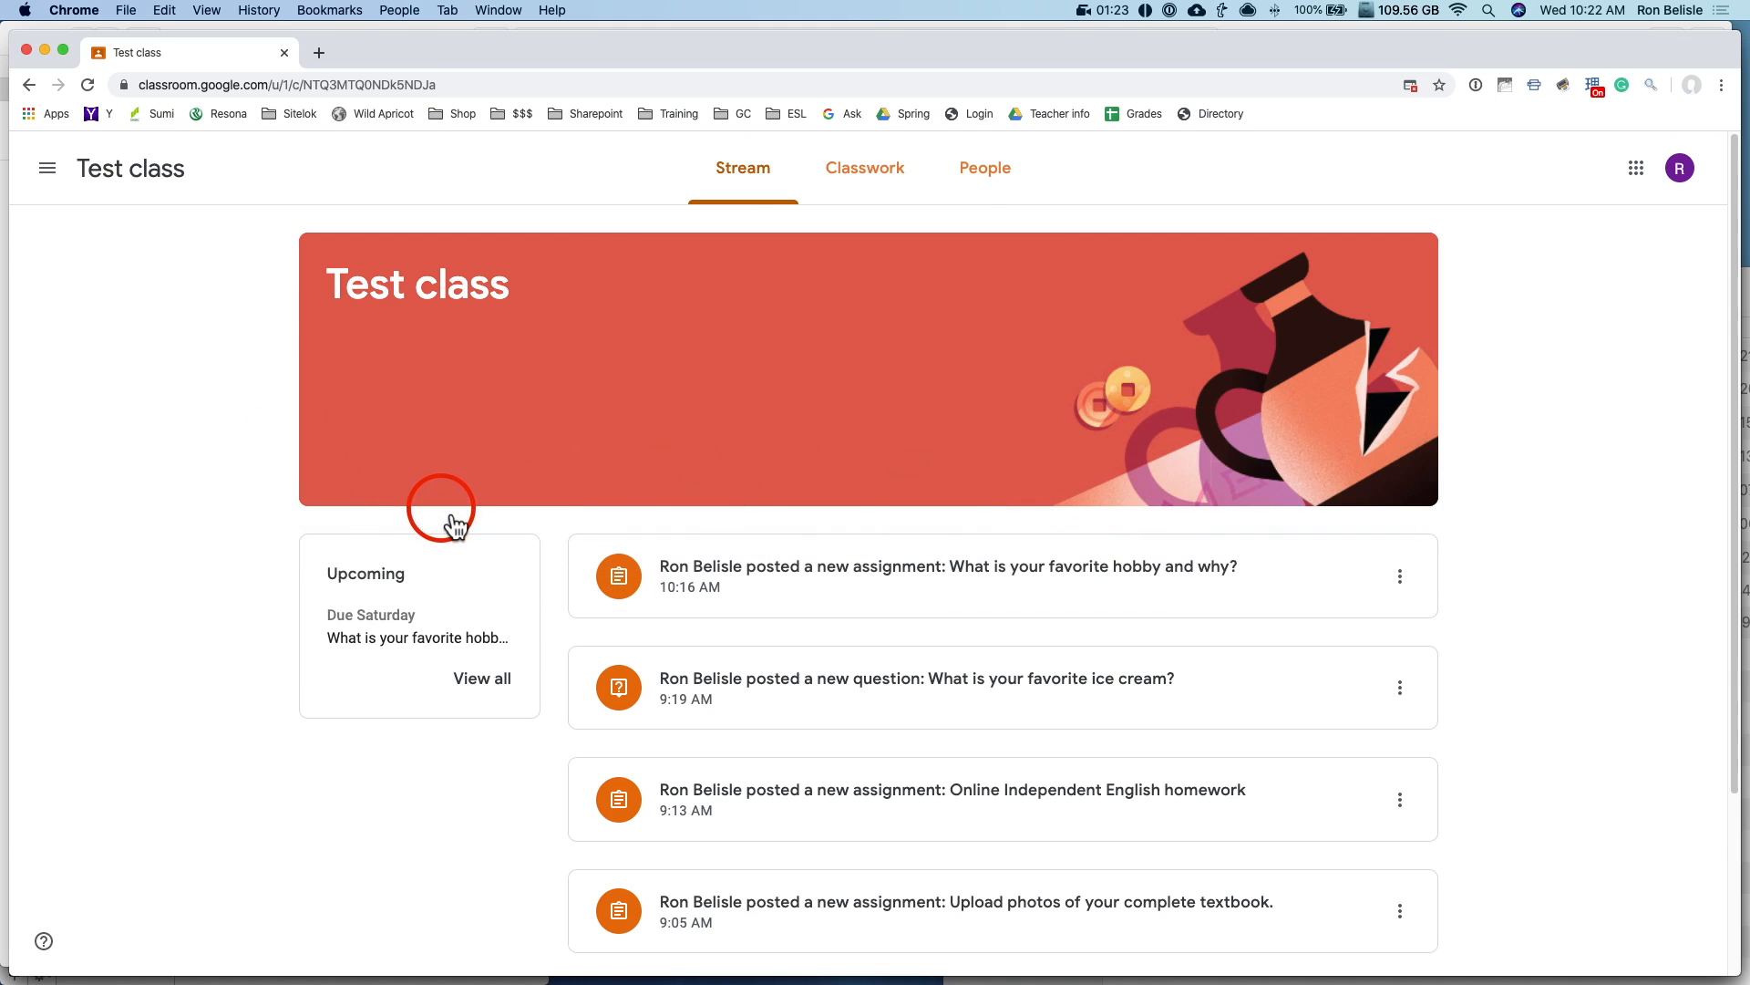
{"action": "left_click", "coordinate": [896, 182]}
{"action": "left_click", "coordinate": [764, 169]}
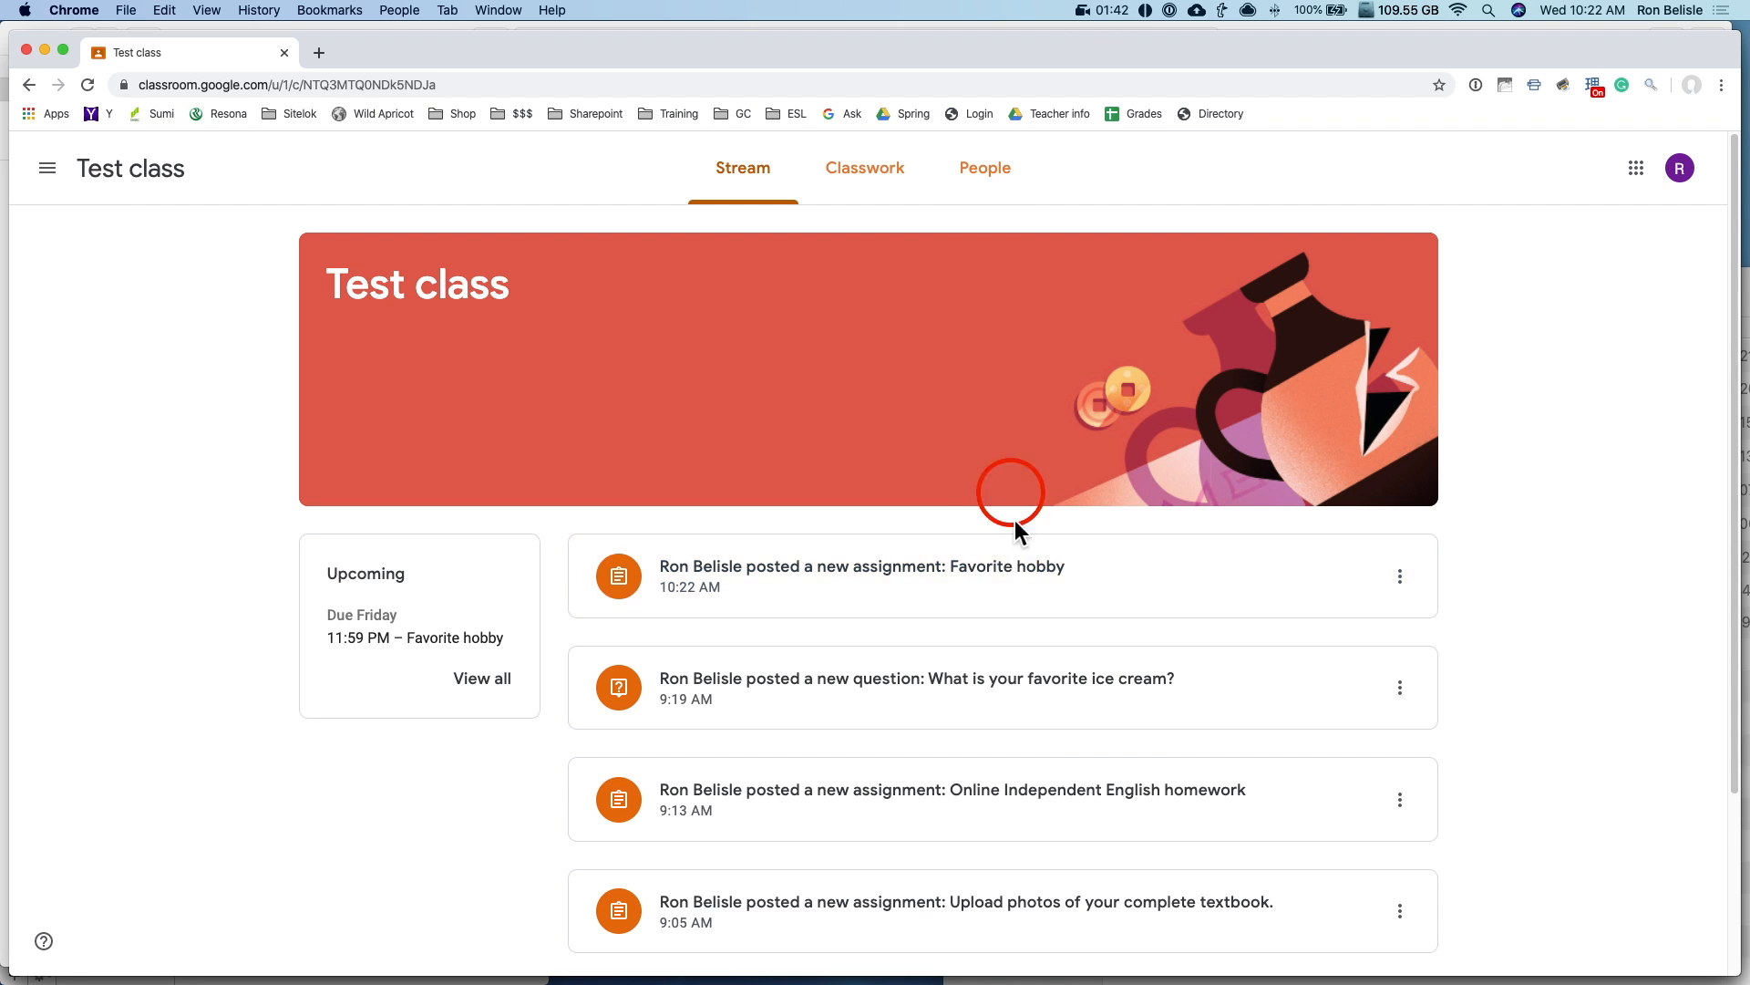
{"action": "left_click", "coordinate": [1005, 567]}
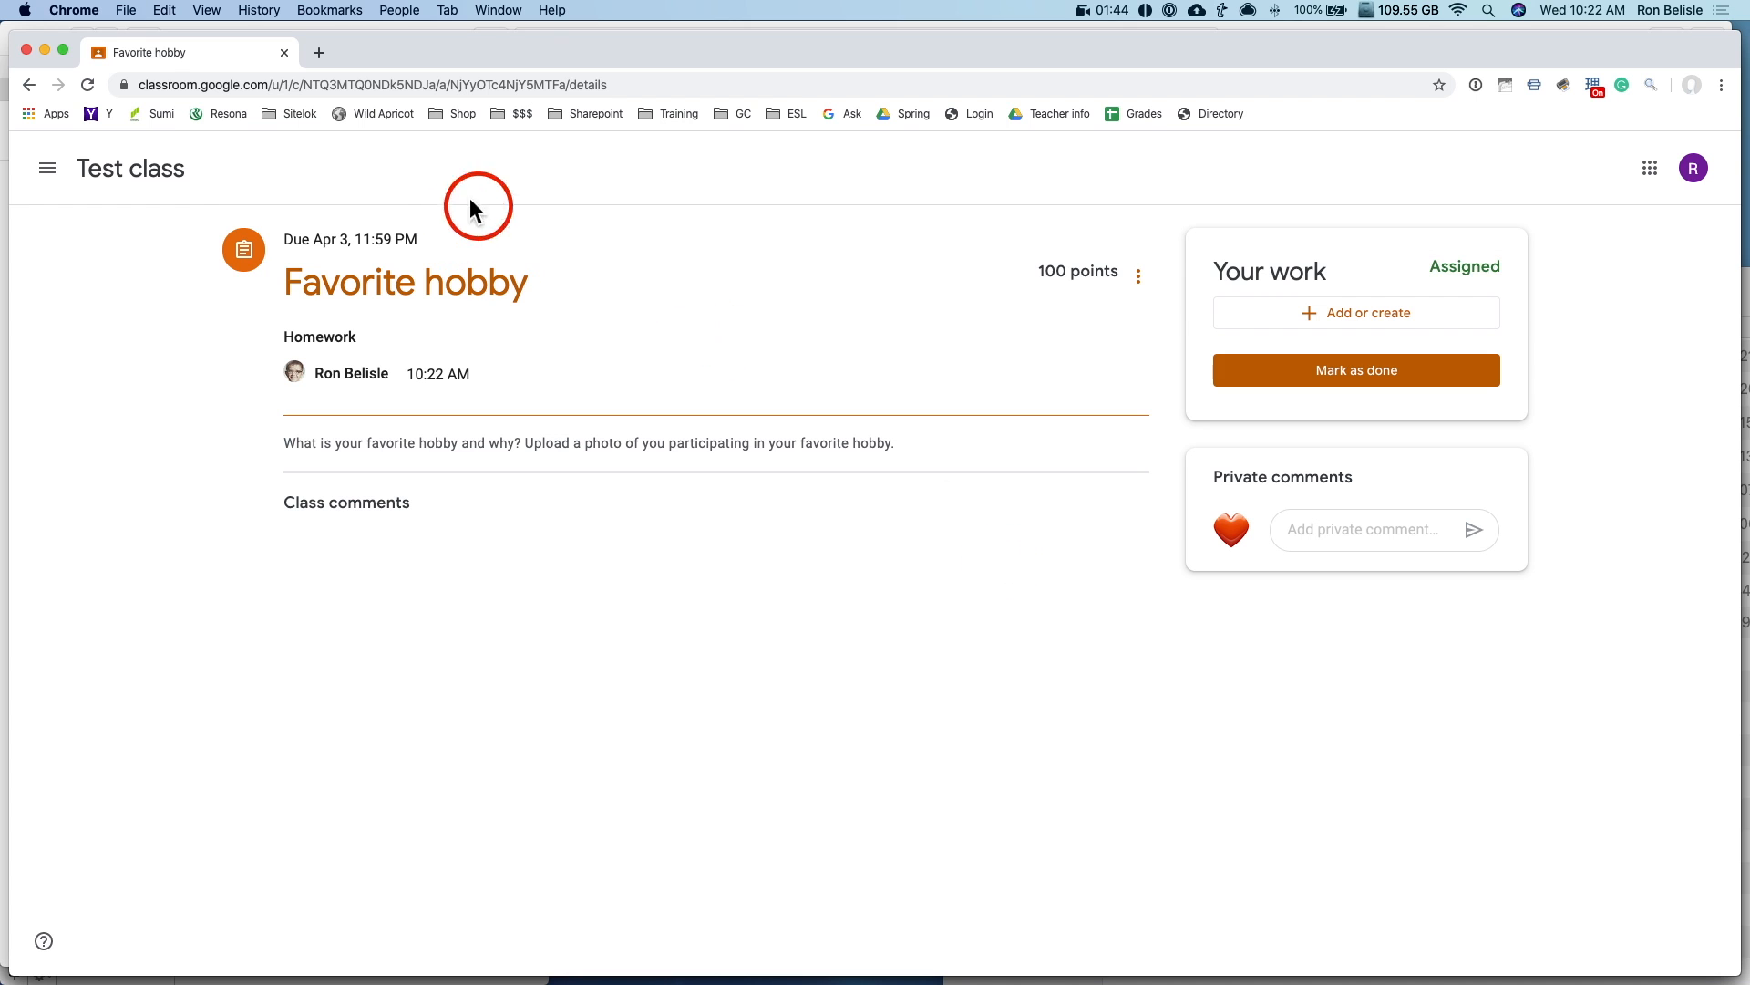
{"action": "left_click", "coordinate": [38, 85]}
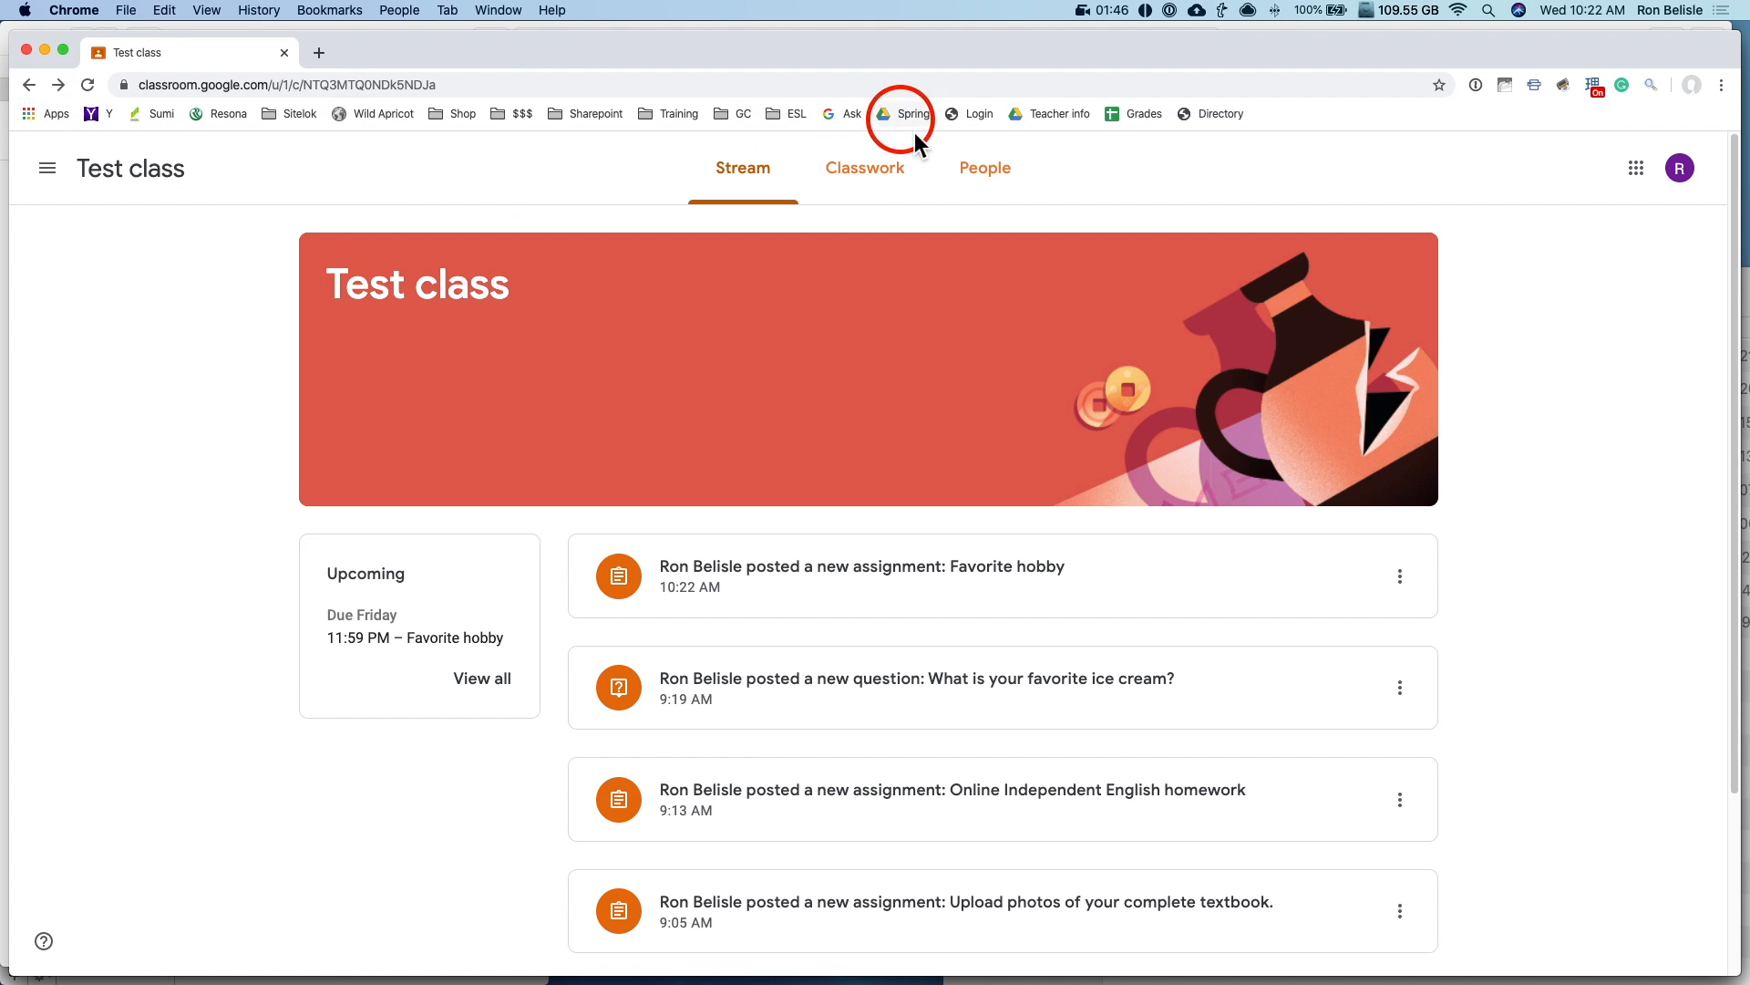
Step: Find "Favorite hobby" under the Writing topic in the student's Classwork, check its status, and open the full assignment to read its question
{"action": "left_click", "coordinate": [877, 175]}
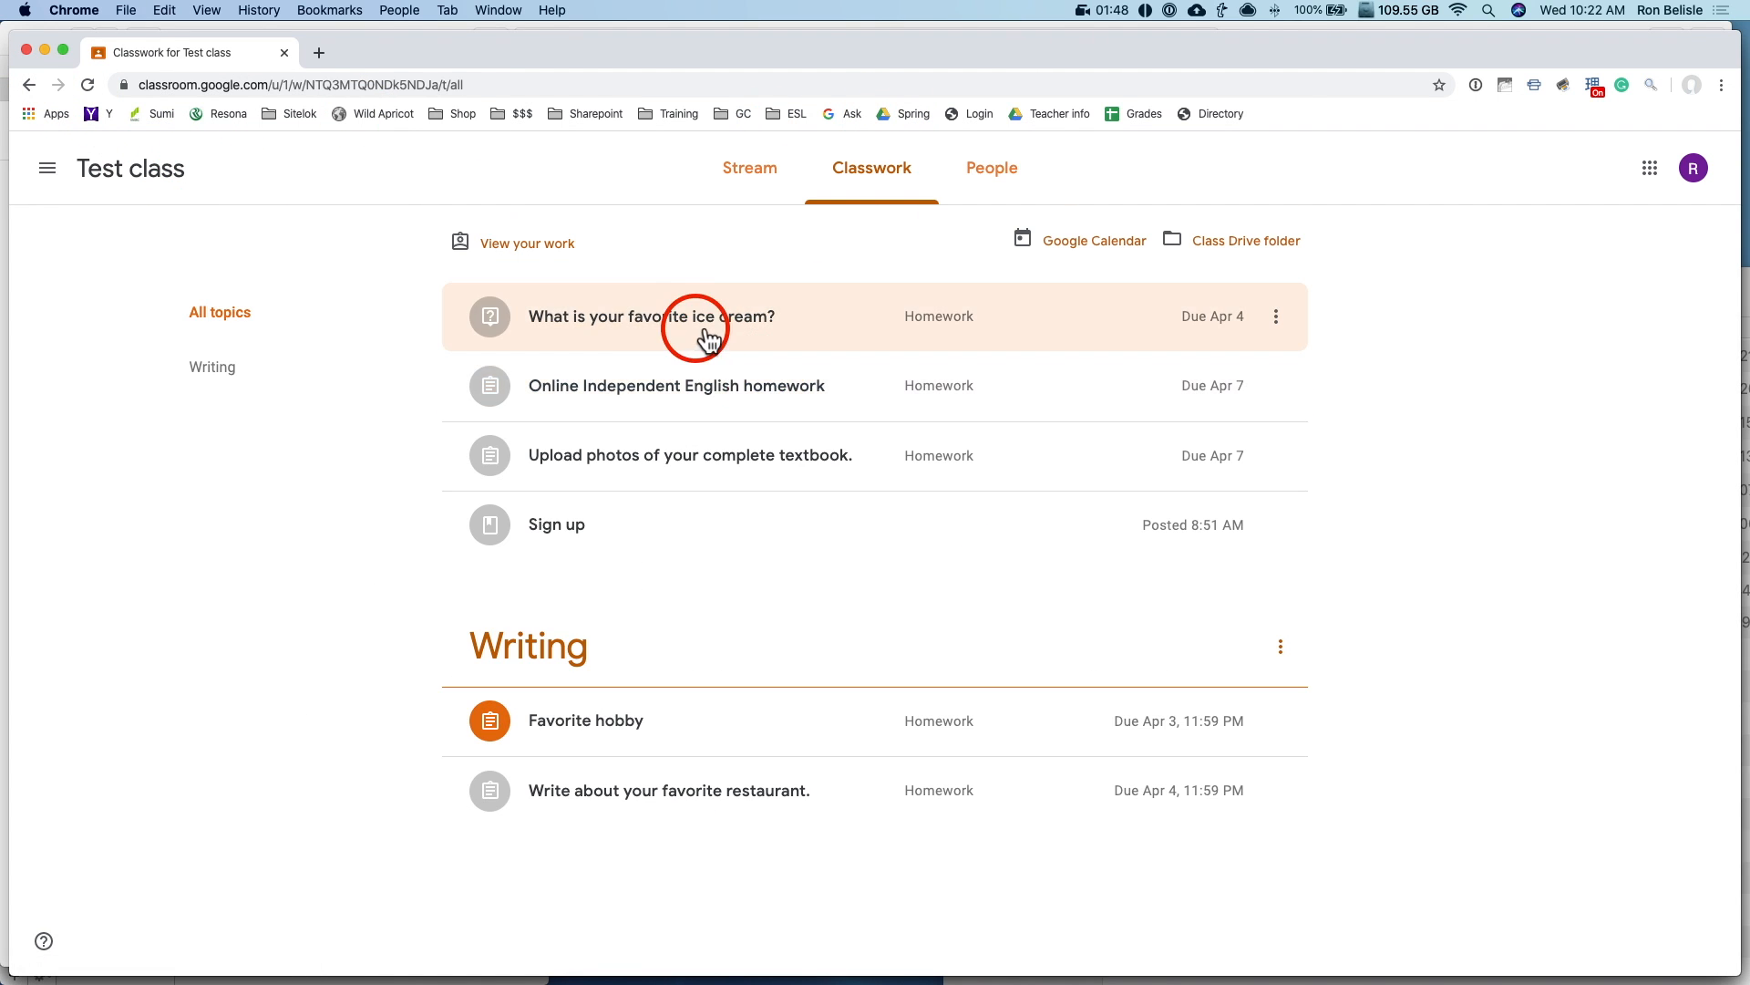
{"action": "left_click", "coordinate": [612, 732]}
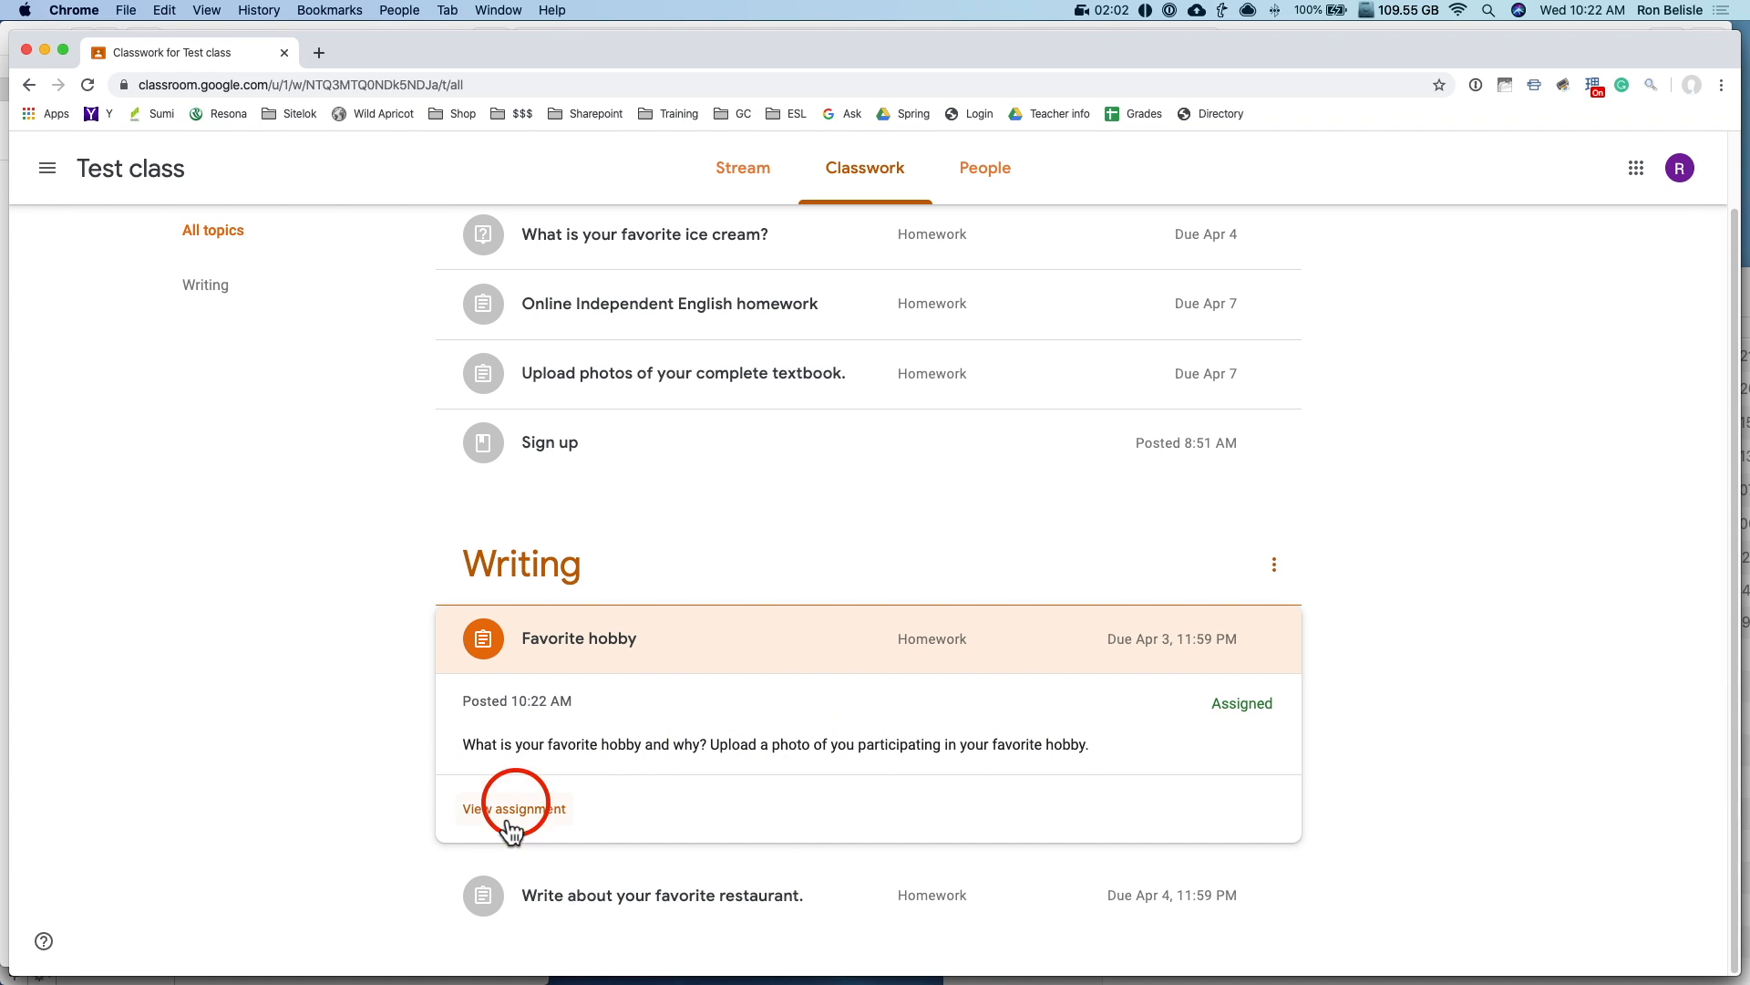
{"action": "double_click", "coordinate": [1244, 703]}
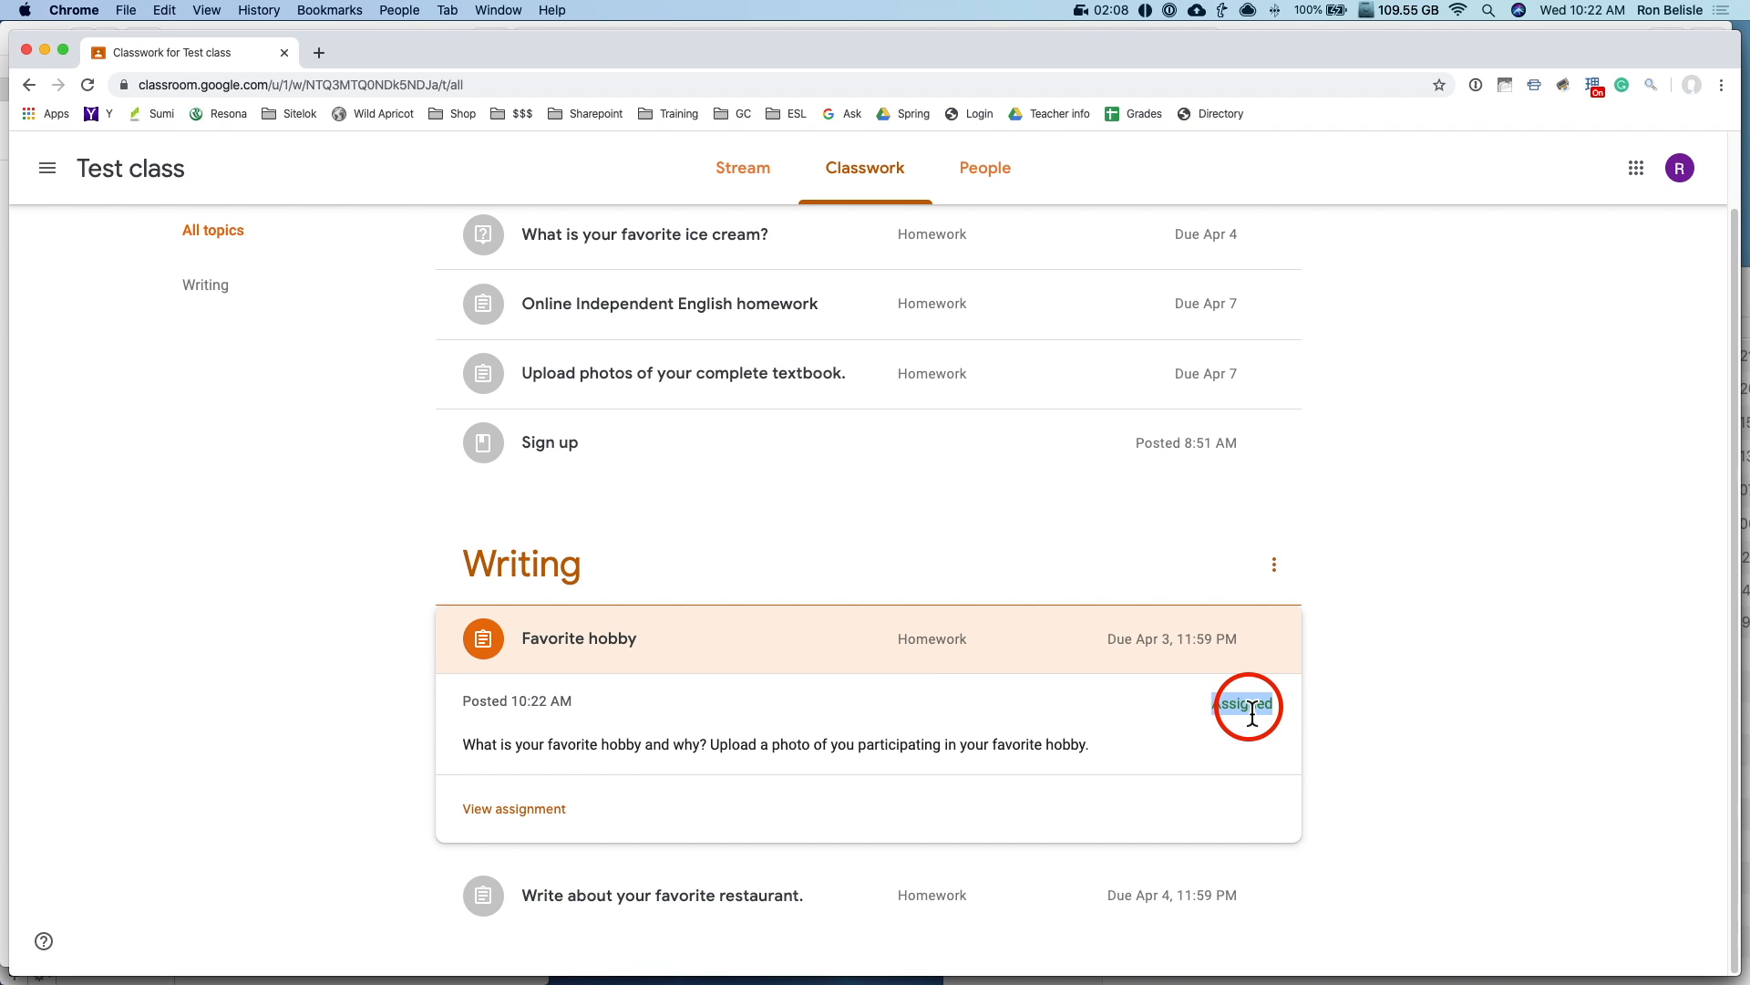
{"action": "left_click", "coordinate": [540, 818]}
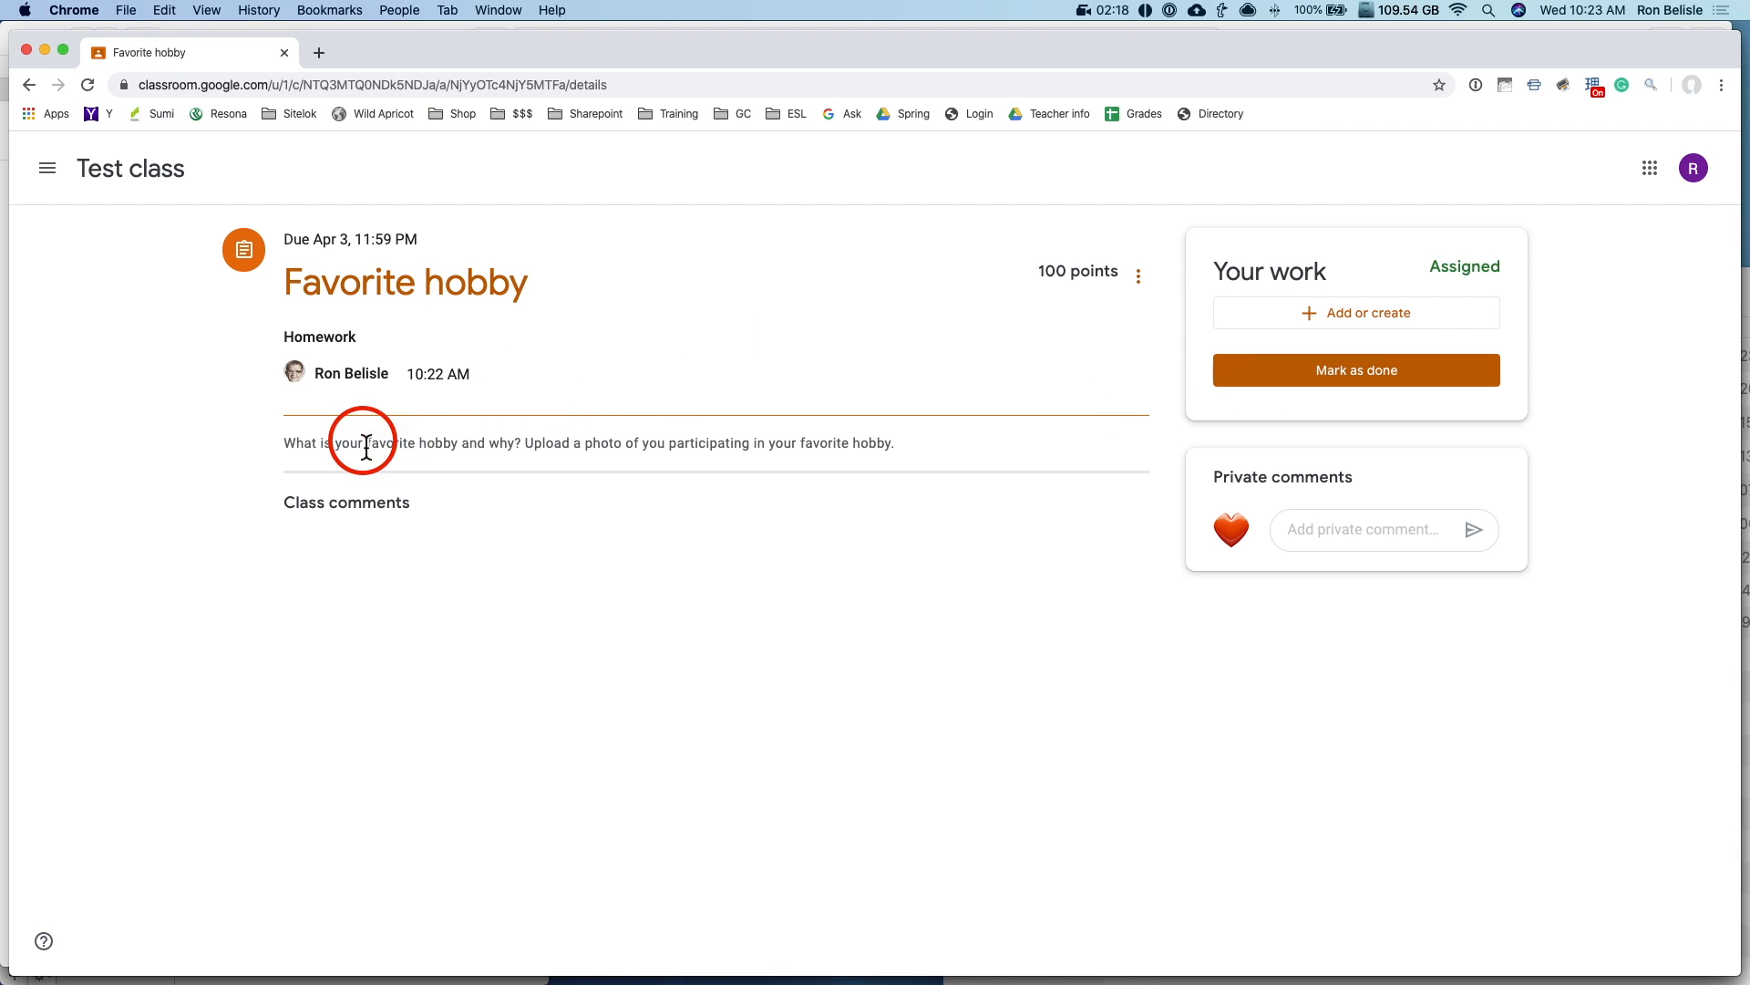
{"action": "left_click_drag", "start_coordinate": [295, 445], "coordinate": [525, 443]}
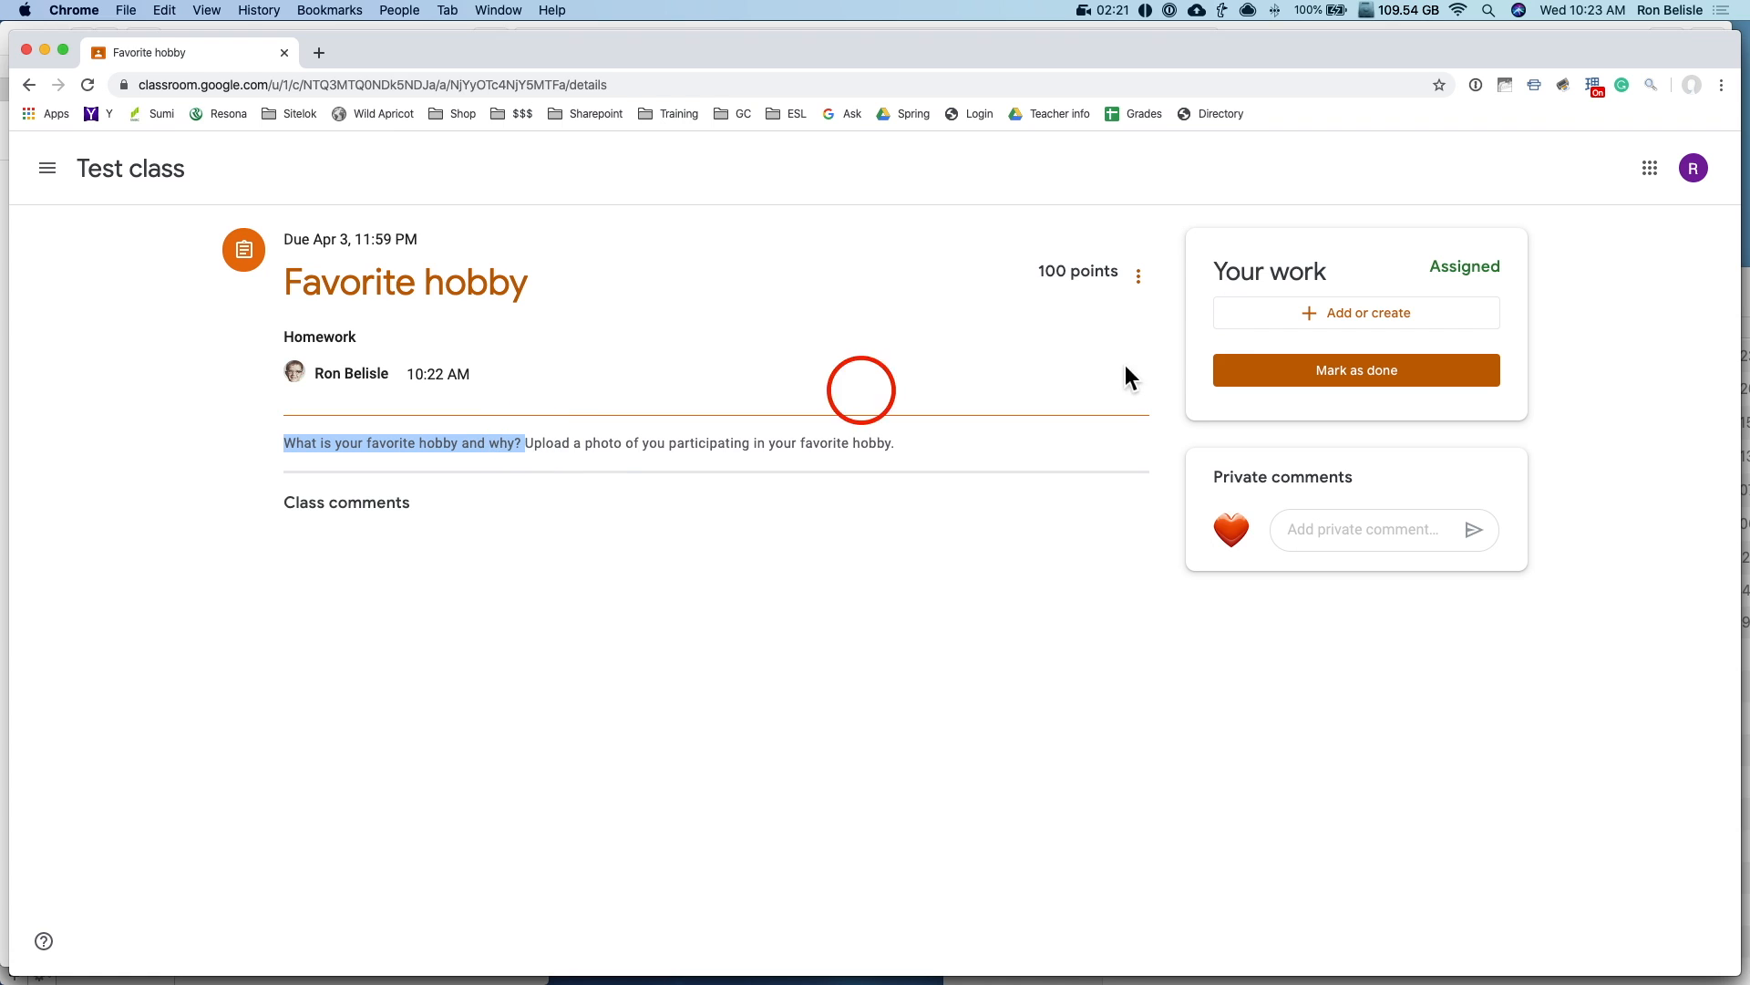
Step: Create a new Google Docs file as the student's work for the assignment, and check its name against the account name and assignment title
{"action": "left_click", "coordinate": [1362, 319]}
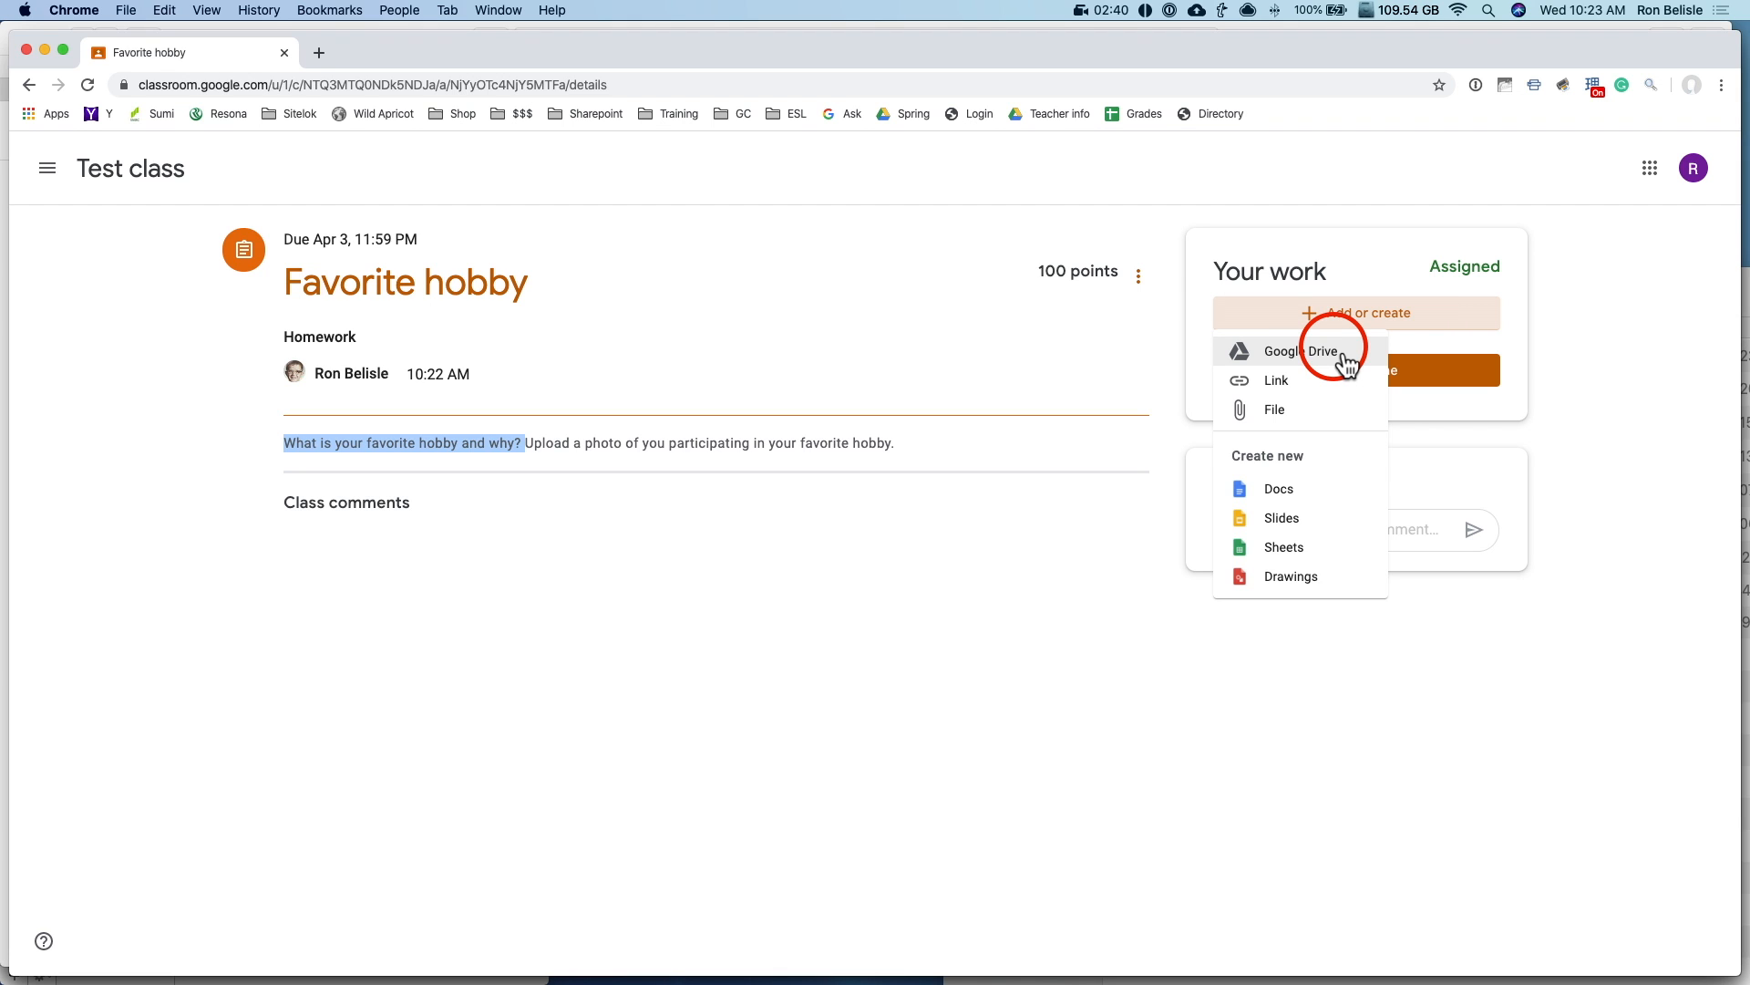
{"action": "left_click", "coordinate": [1290, 494]}
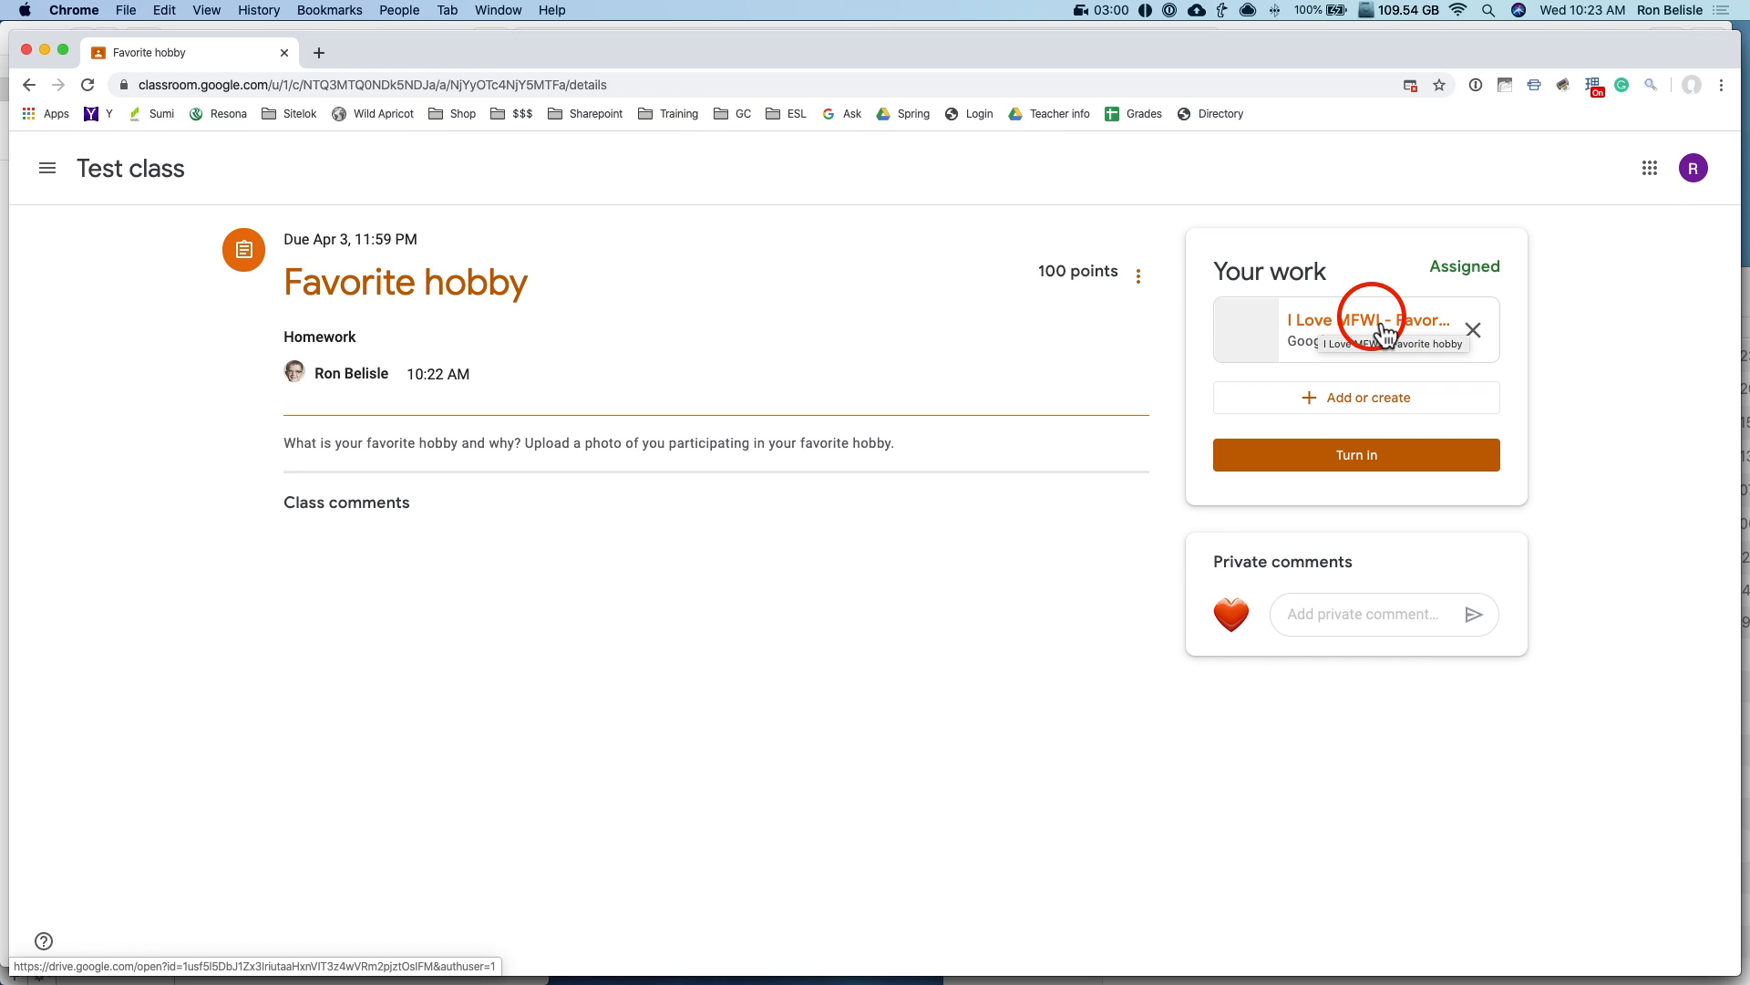
{"action": "left_click", "coordinate": [1693, 168]}
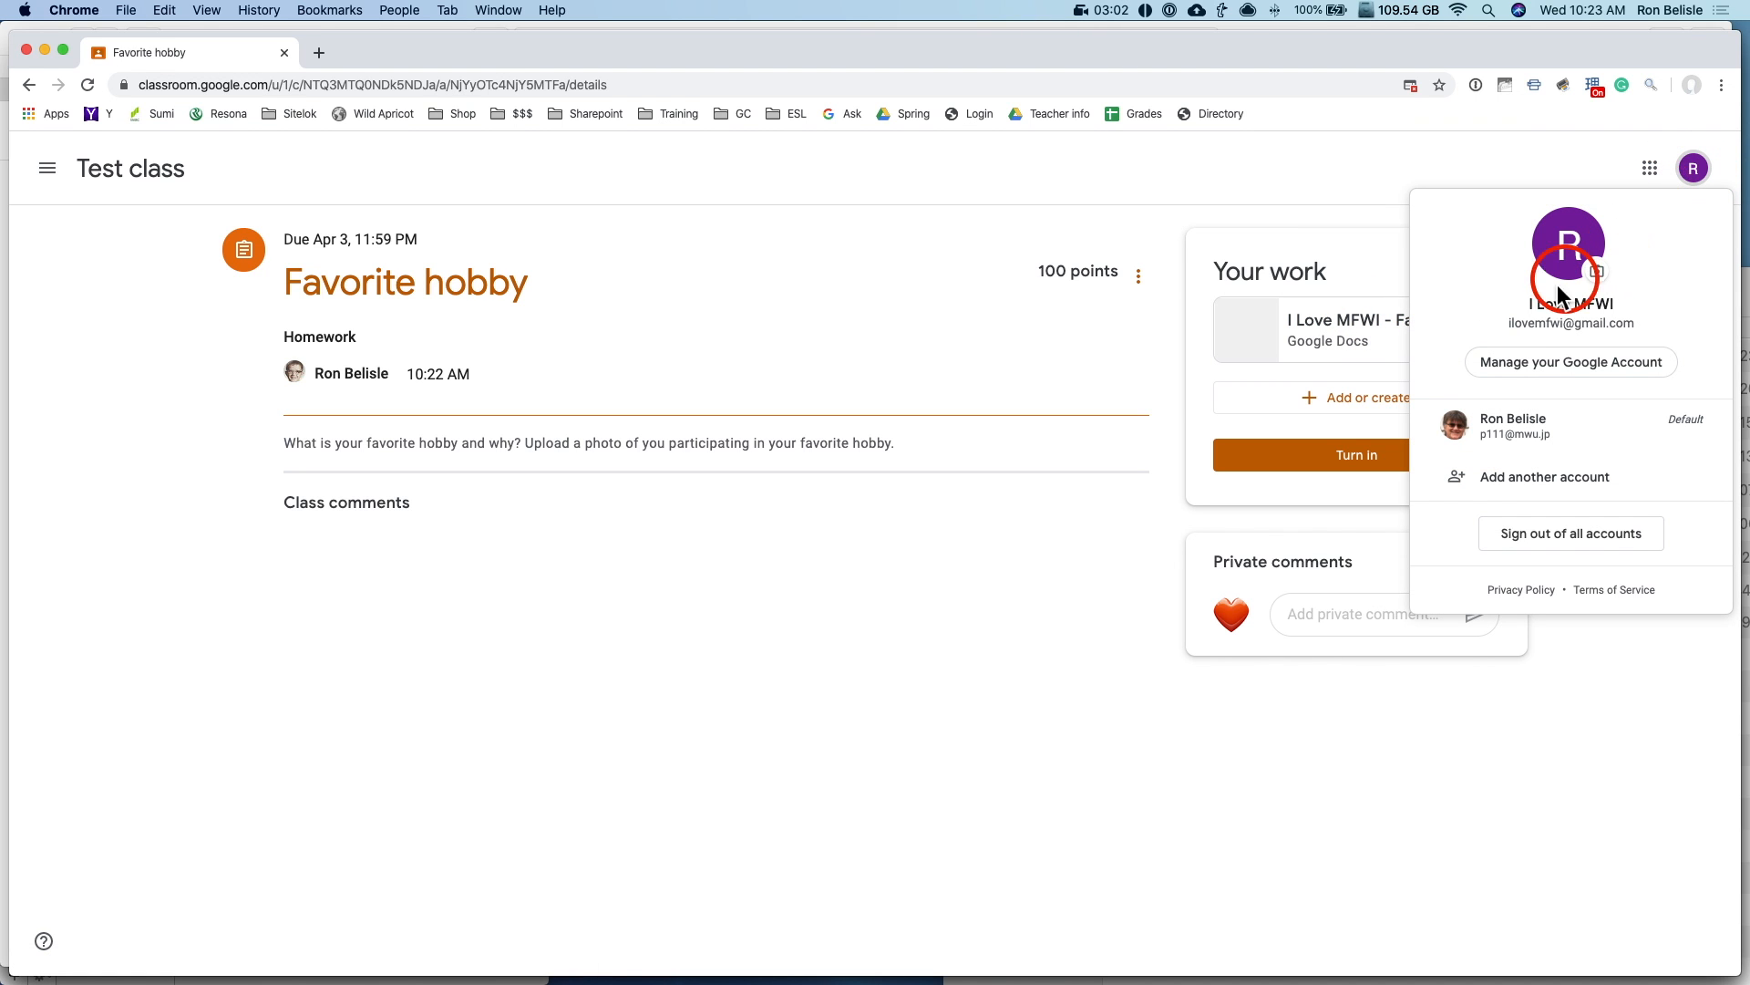
{"action": "left_click", "coordinate": [1348, 397]}
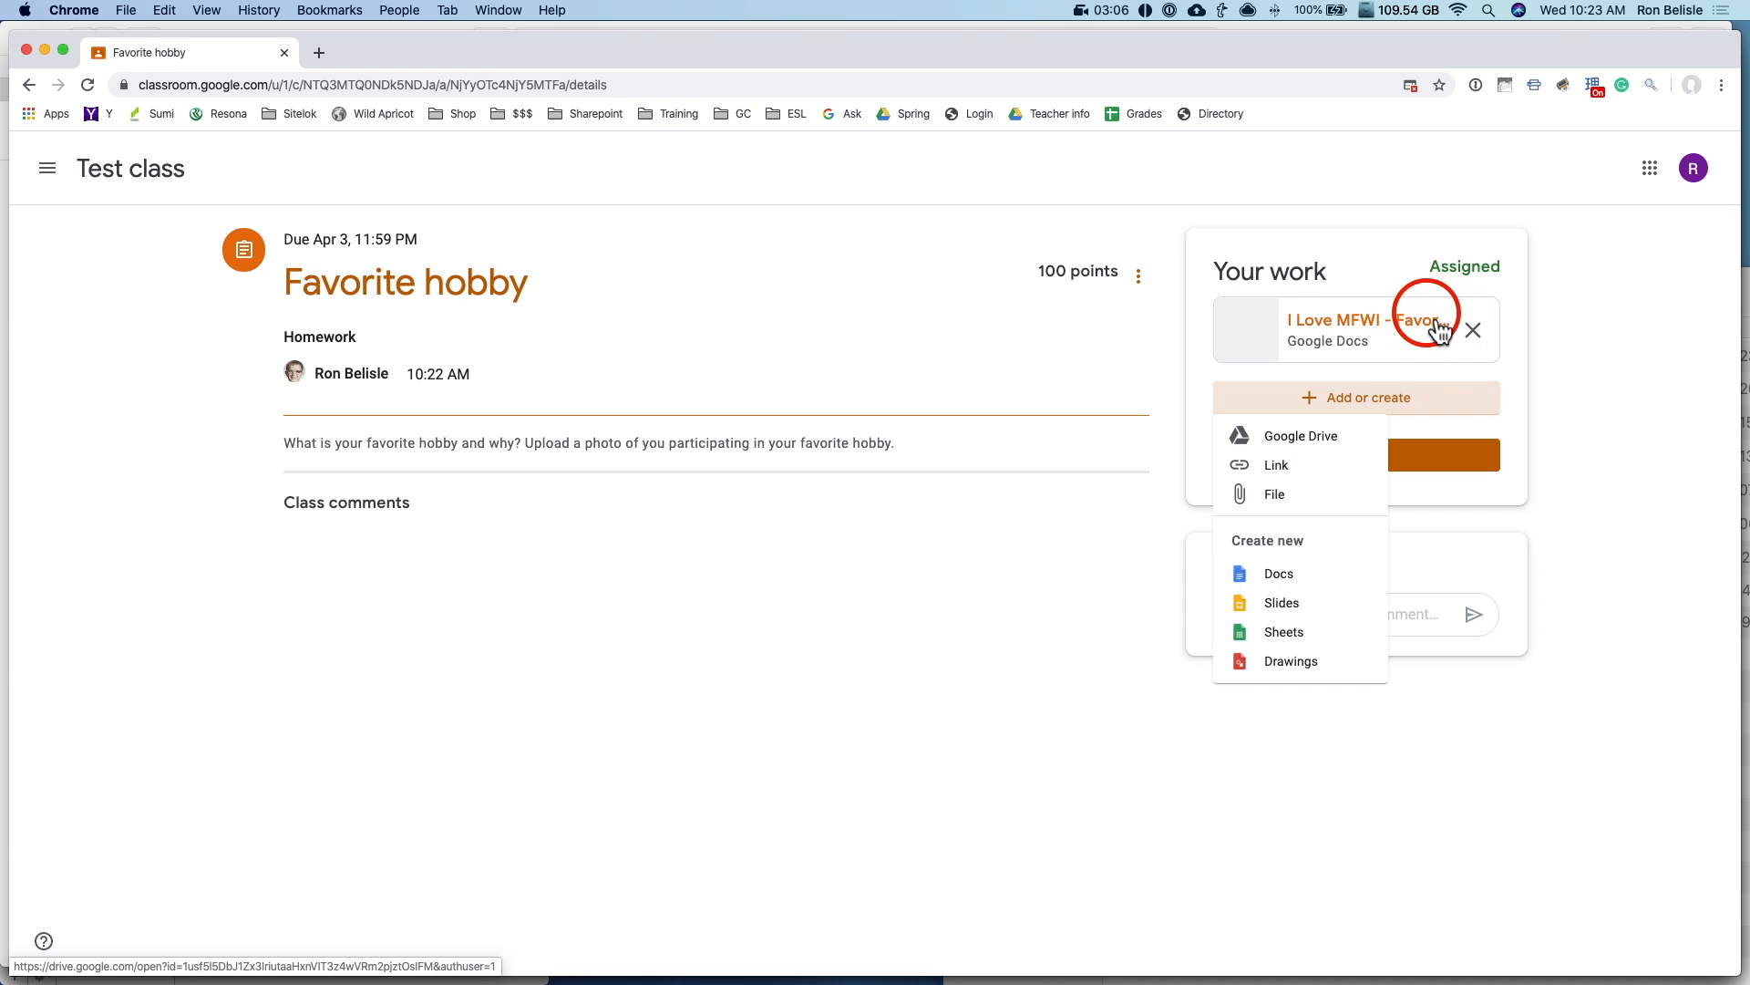
{"action": "double_click", "coordinate": [364, 288]}
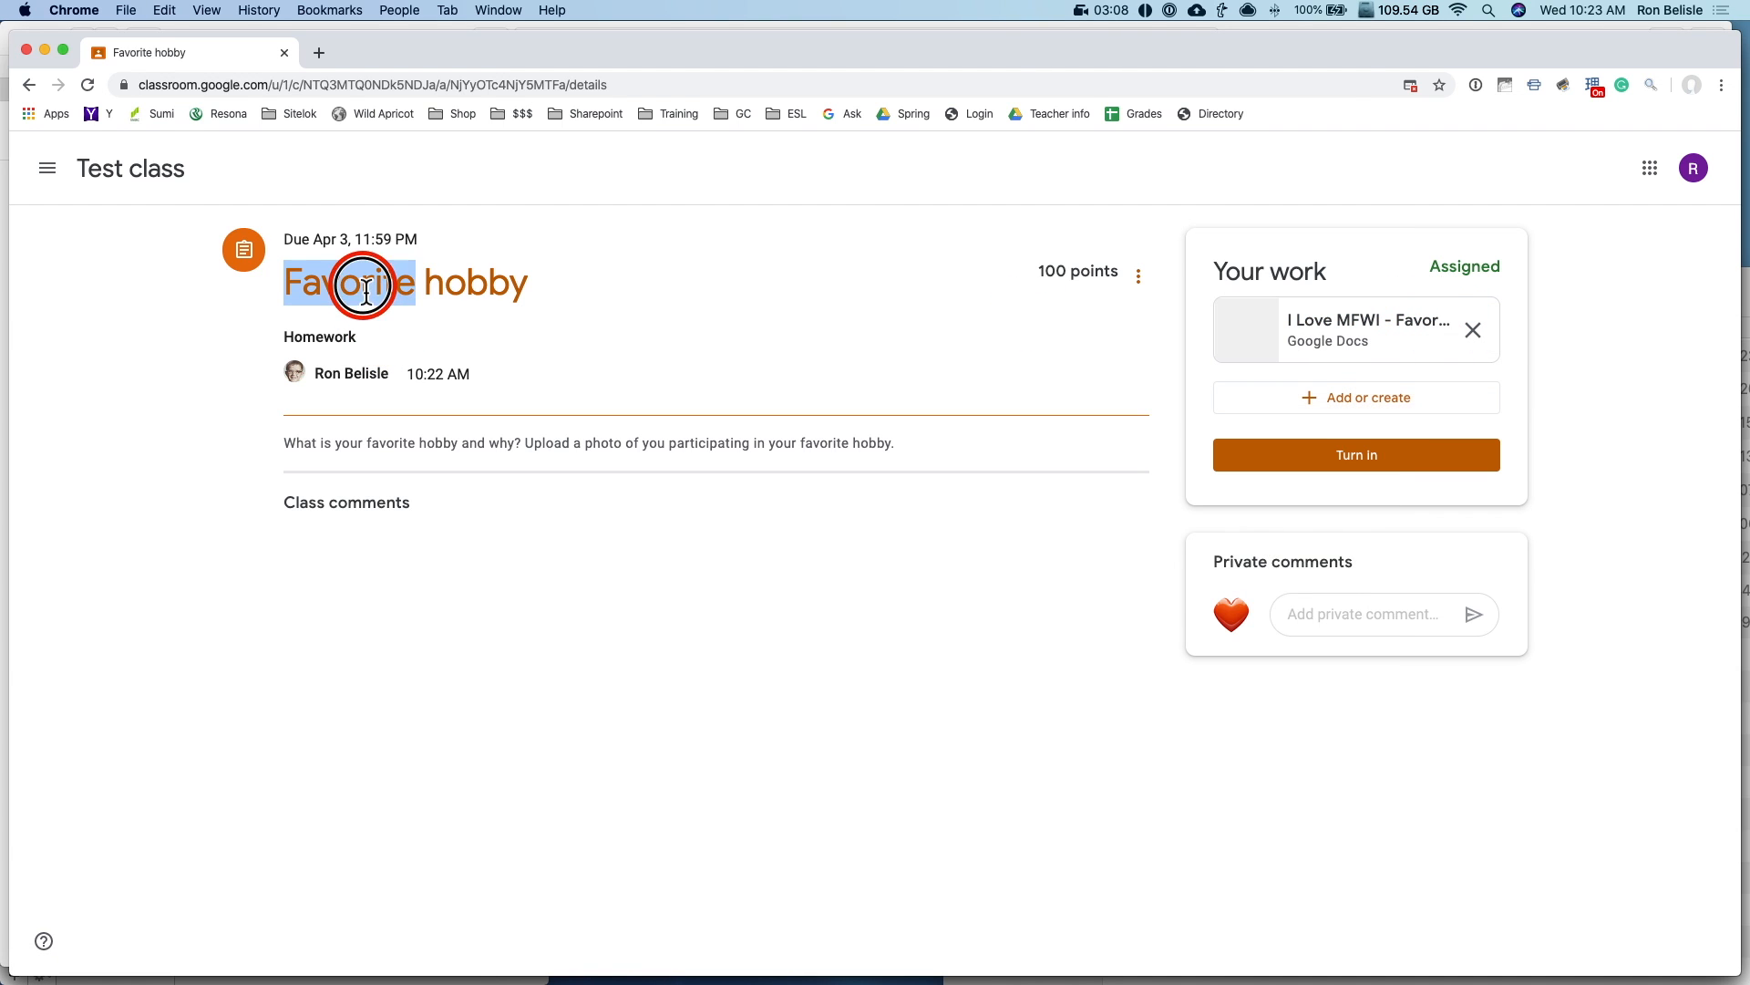
{"action": "left_click_drag", "start_coordinate": [365, 290], "coordinate": [487, 292]}
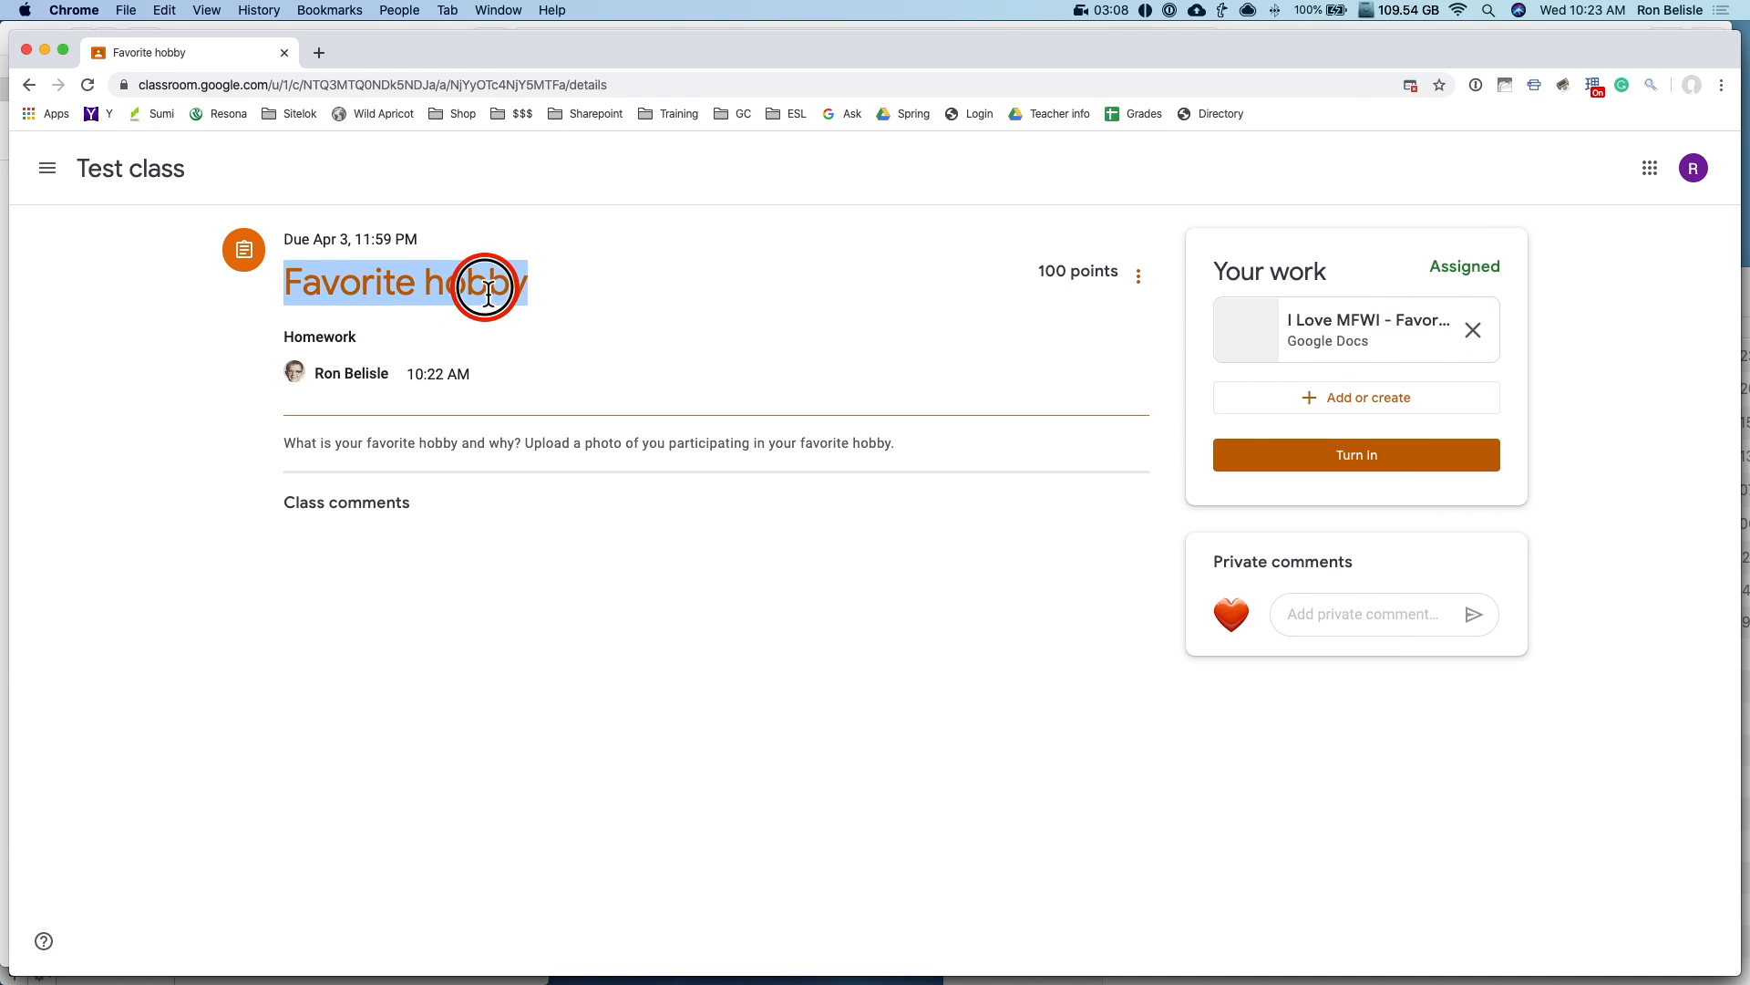
Step: Open the attached Google Docs file and write "I really like basketball. …." in it
{"action": "left_click", "coordinate": [1346, 328]}
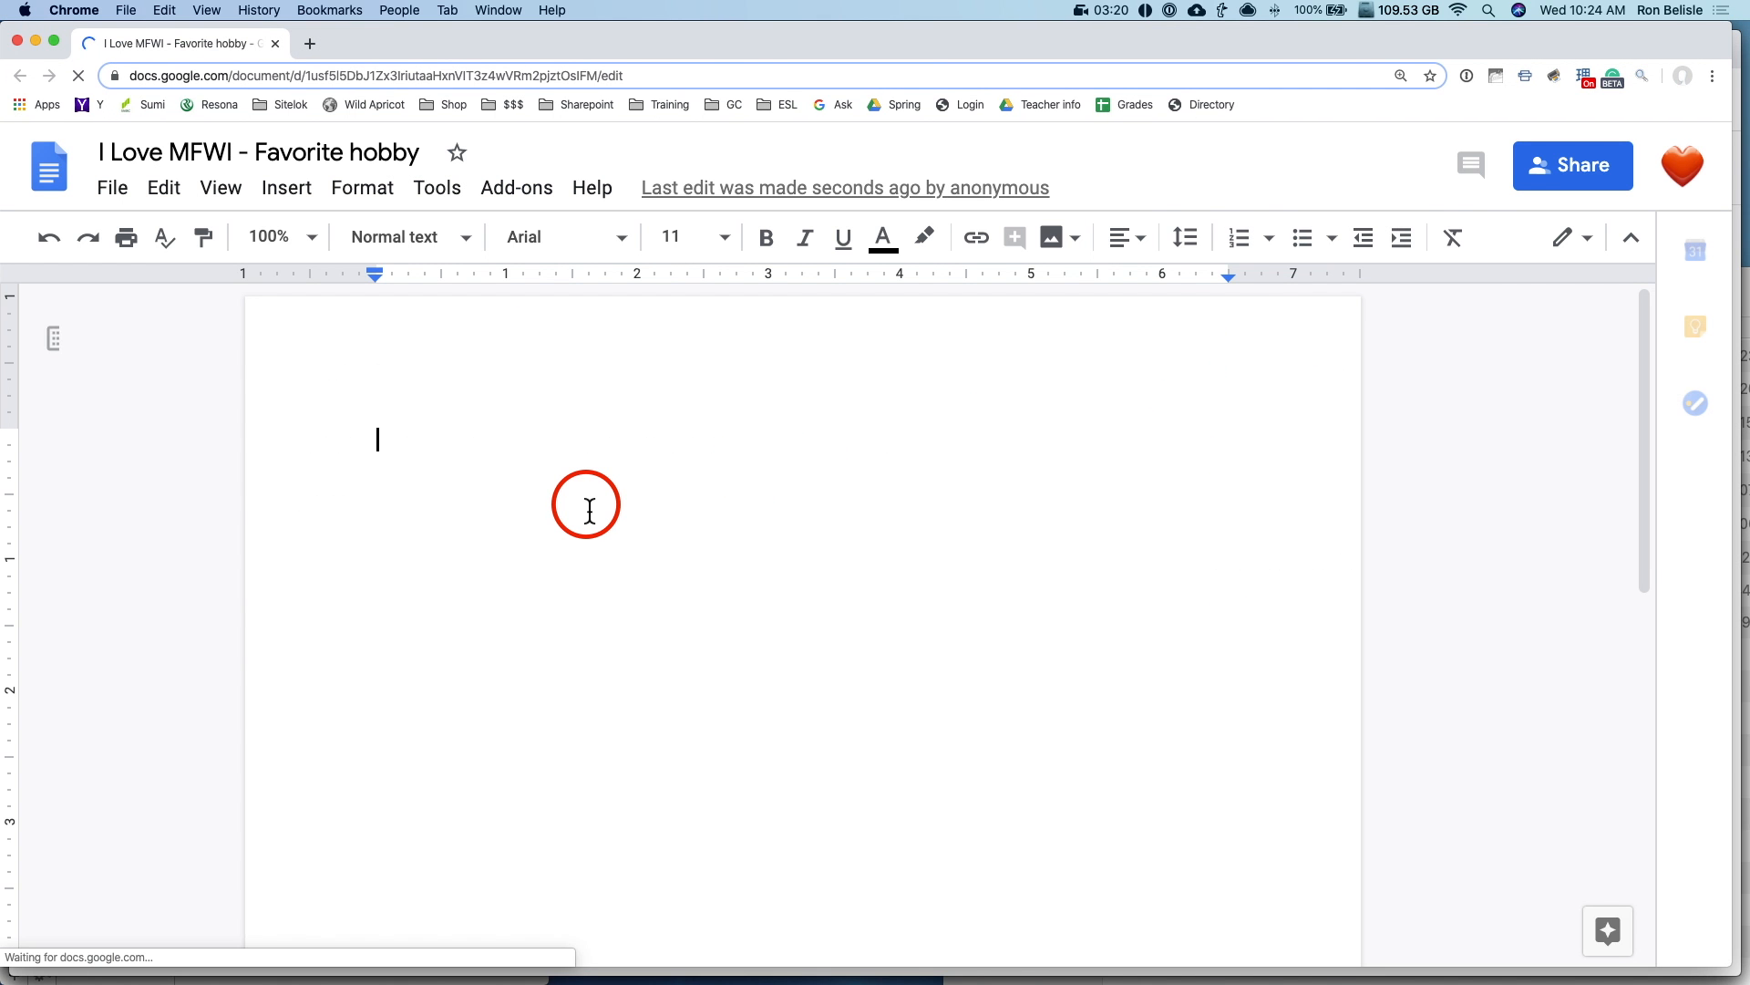
{"action": "type", "text": "I really like basketball. ...."}
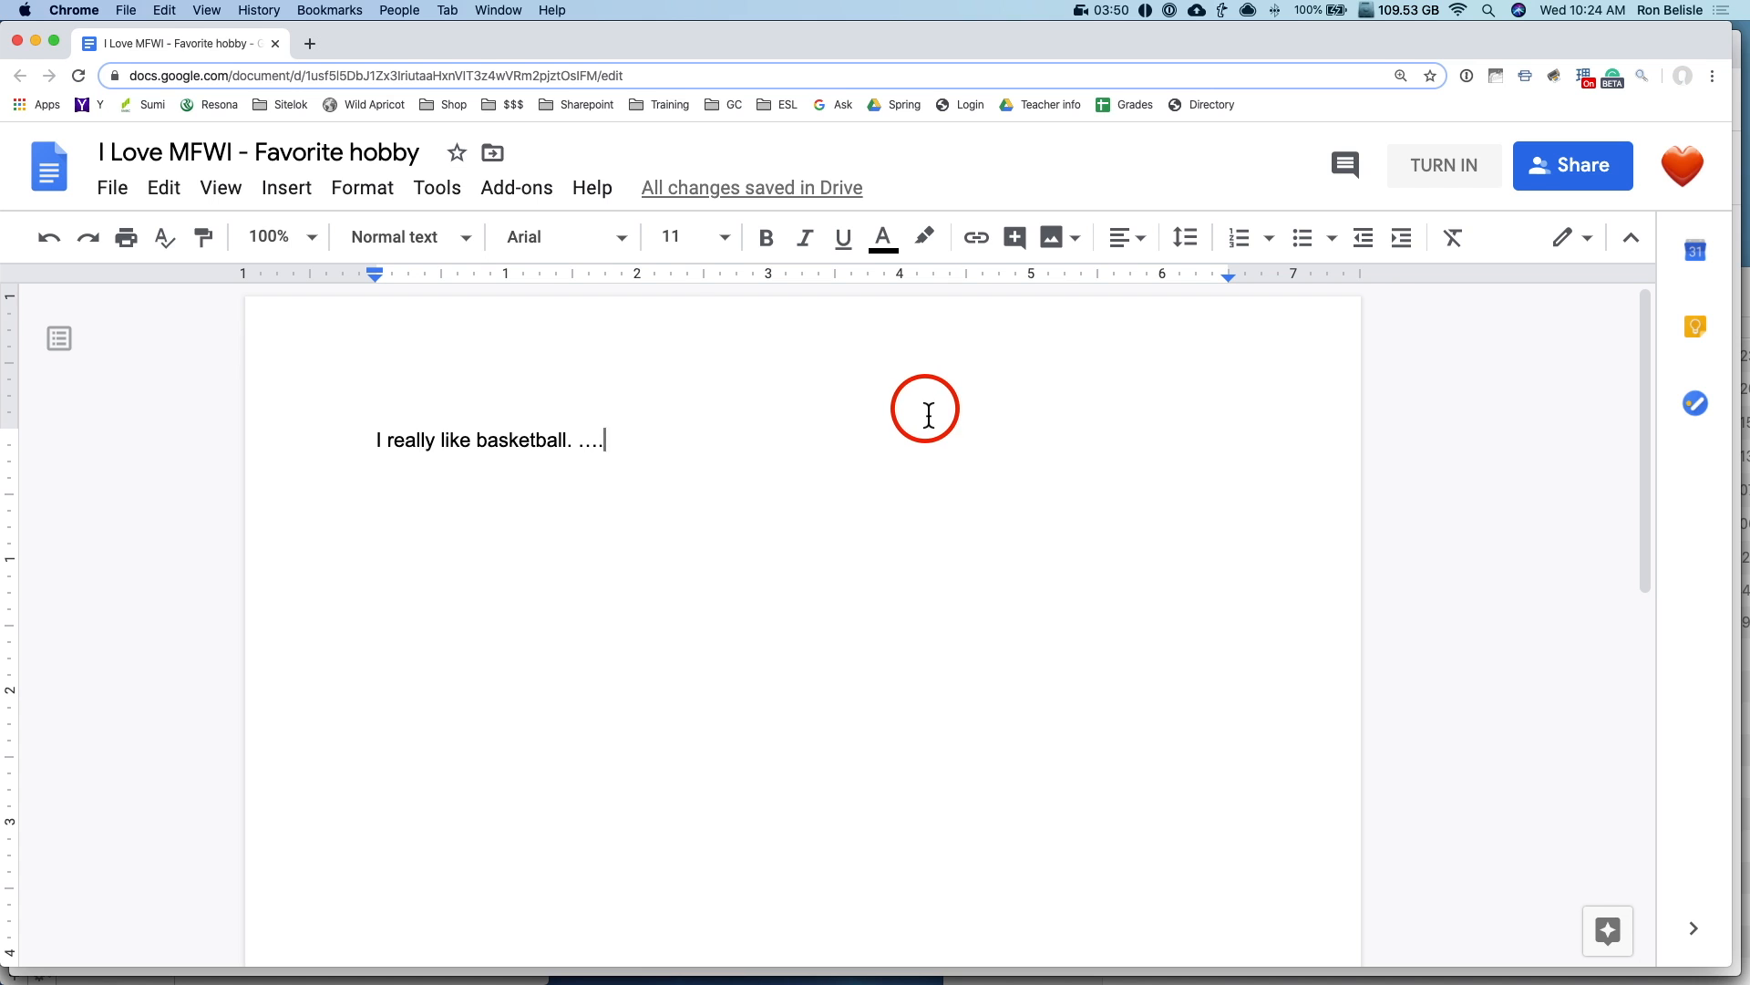
Step: Examine the assignment and student name parts of the document's title, along with the written answer
{"action": "left_click", "coordinate": [308, 155]}
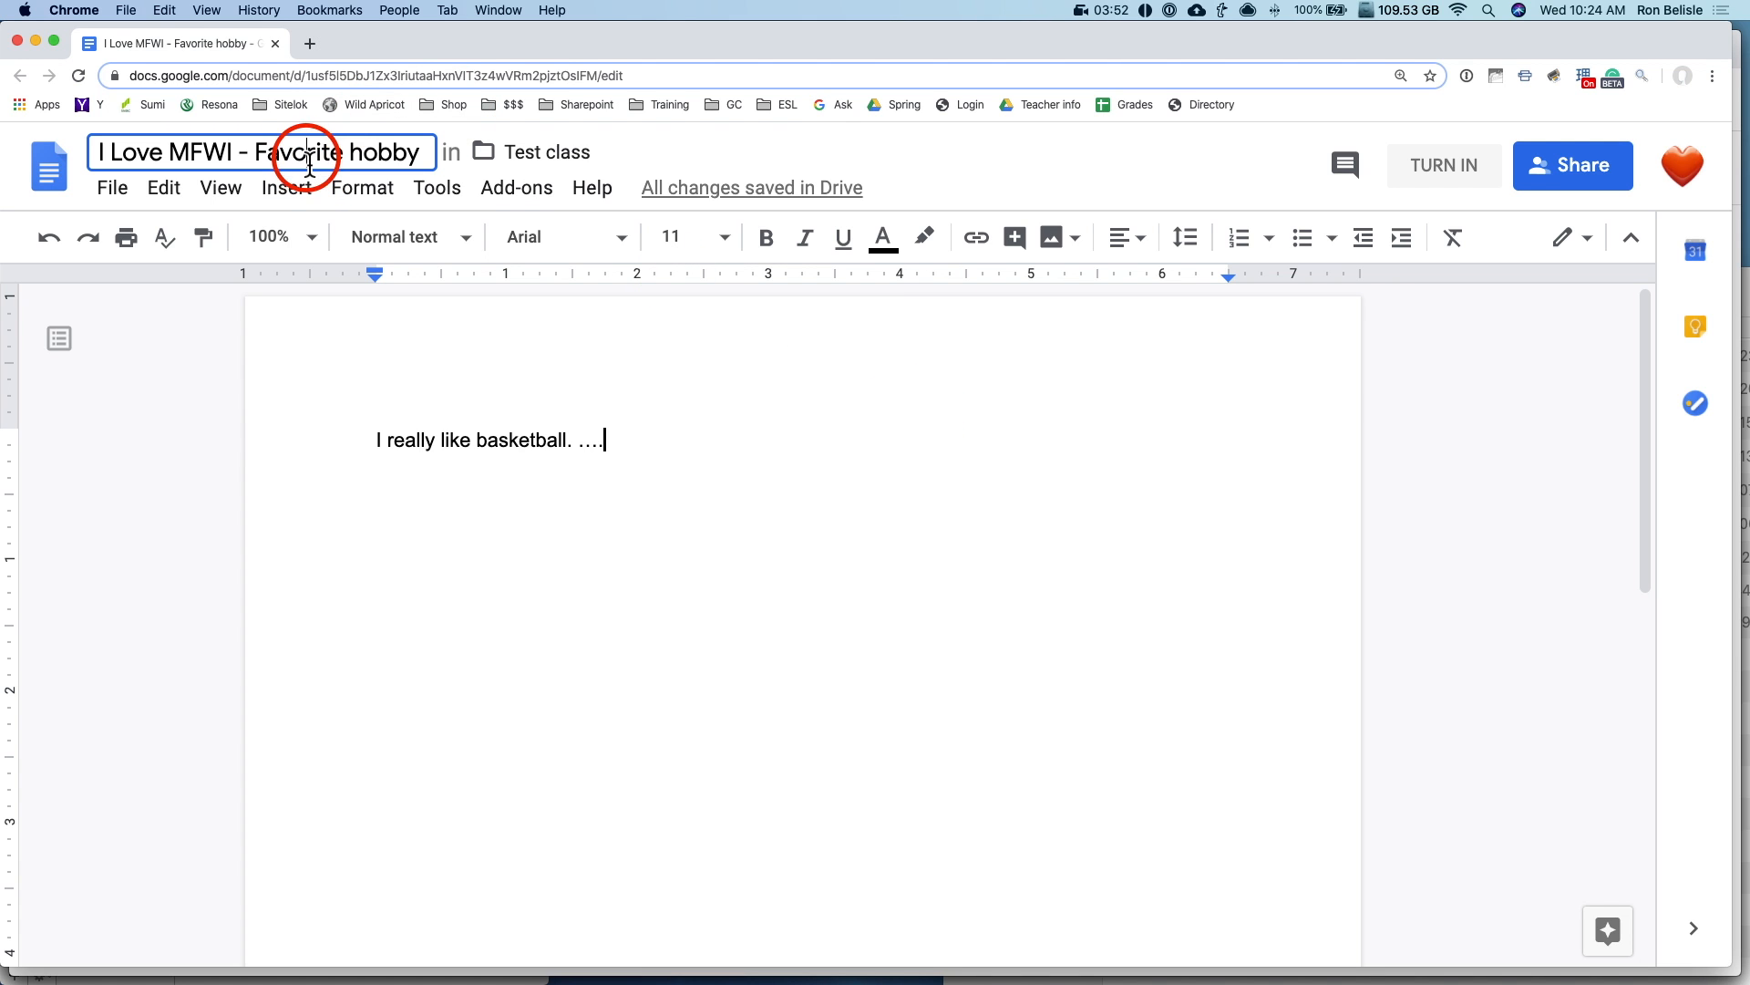
{"action": "left_click_drag", "start_coordinate": [312, 159], "coordinate": [411, 160]}
{"action": "left_click_drag", "start_coordinate": [239, 154], "coordinate": [54, 155]}
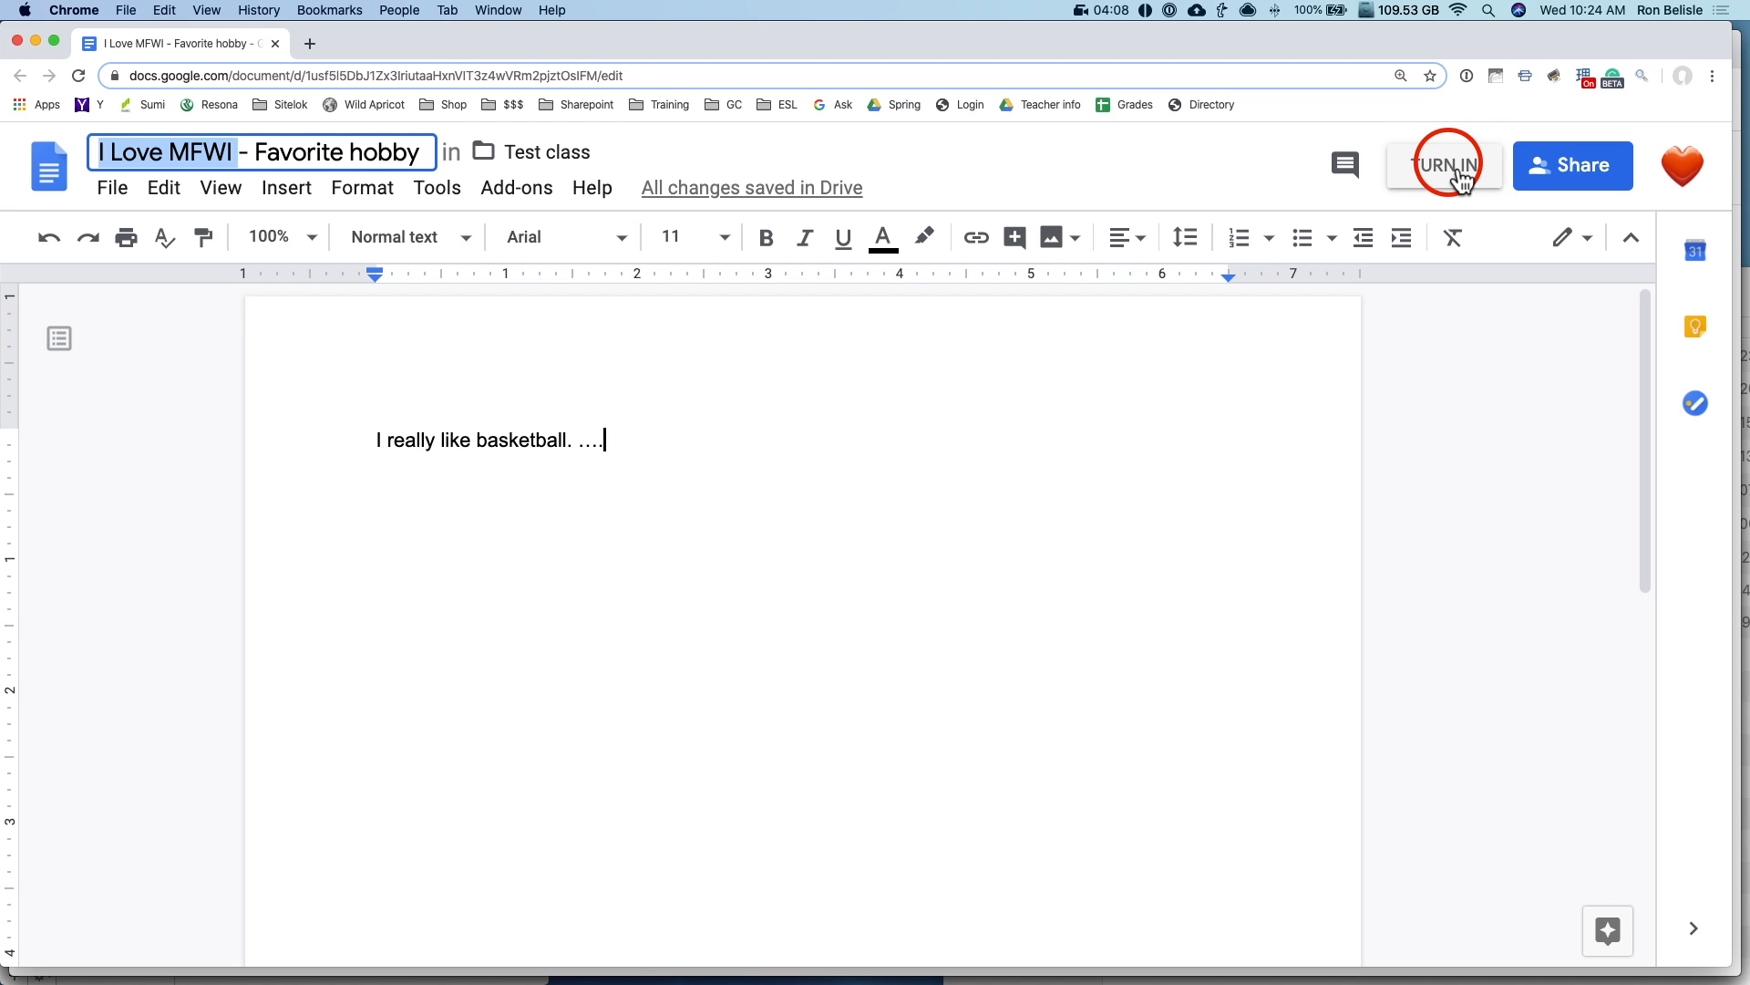
{"action": "left_click_drag", "start_coordinate": [629, 437], "coordinate": [320, 437]}
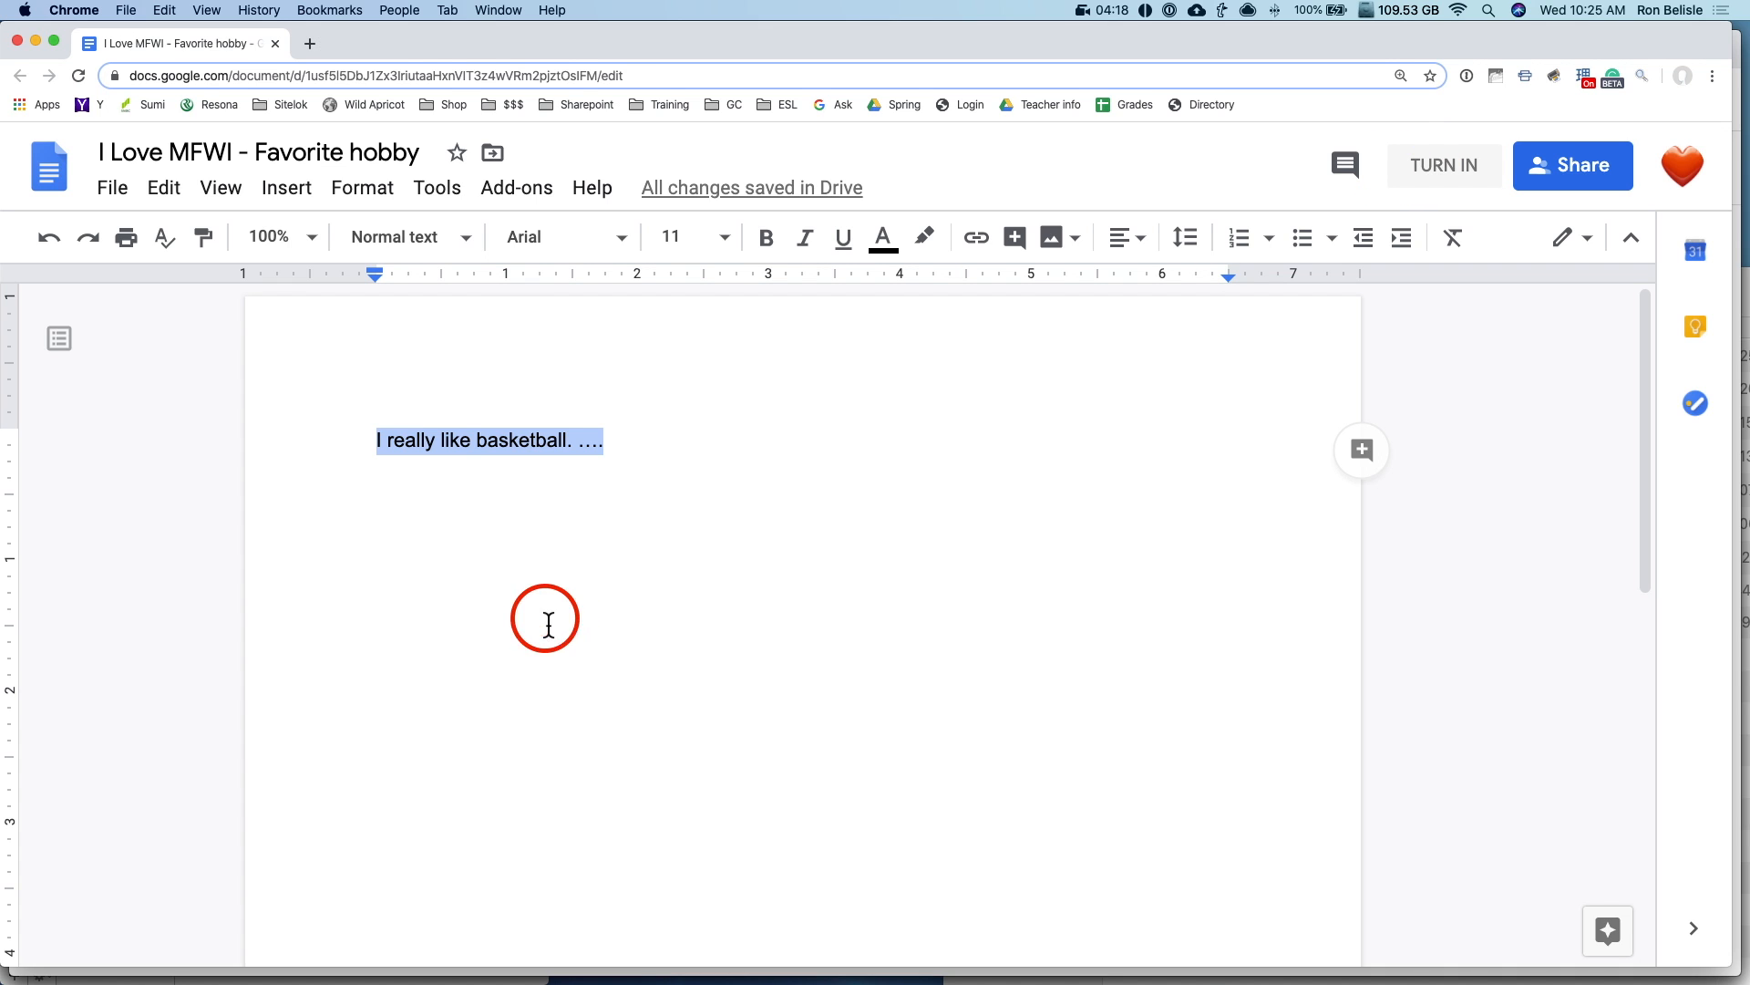
{"action": "double_click", "coordinate": [522, 443]}
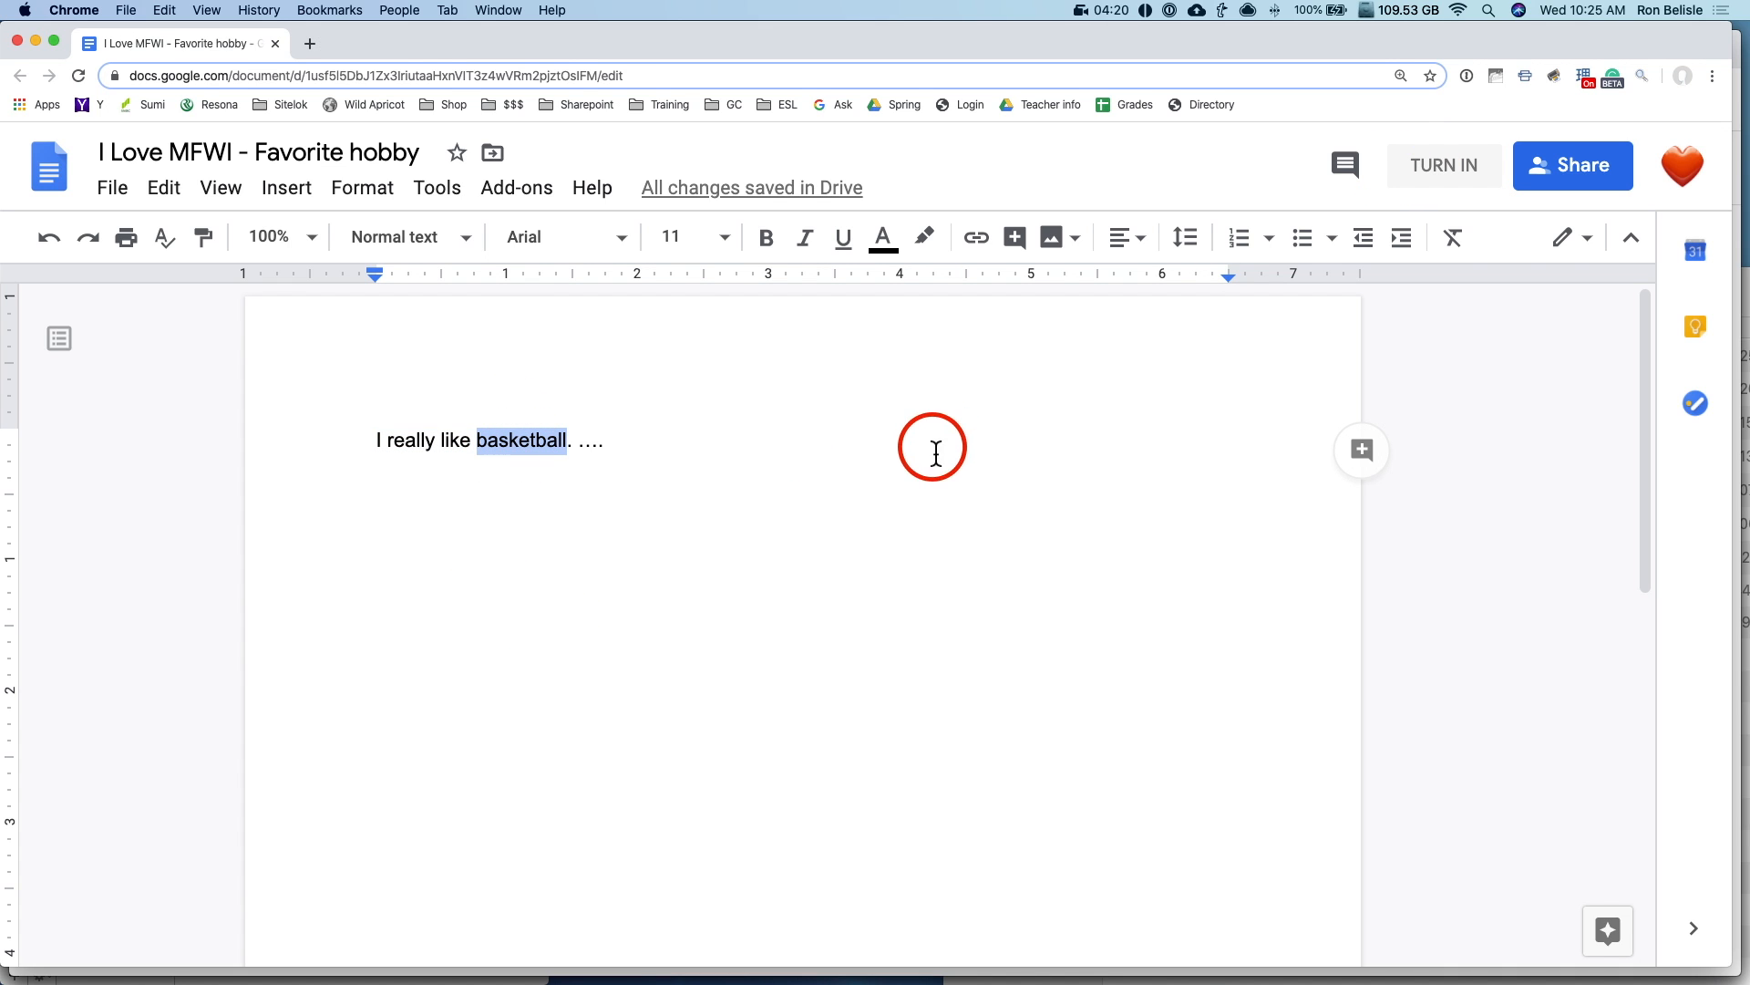
Step: Return from the document to the assignment page and upload the photo IMG_0352.jpeg from the Desktop as a second attachment
{"action": "left_click", "coordinate": [1463, 171]}
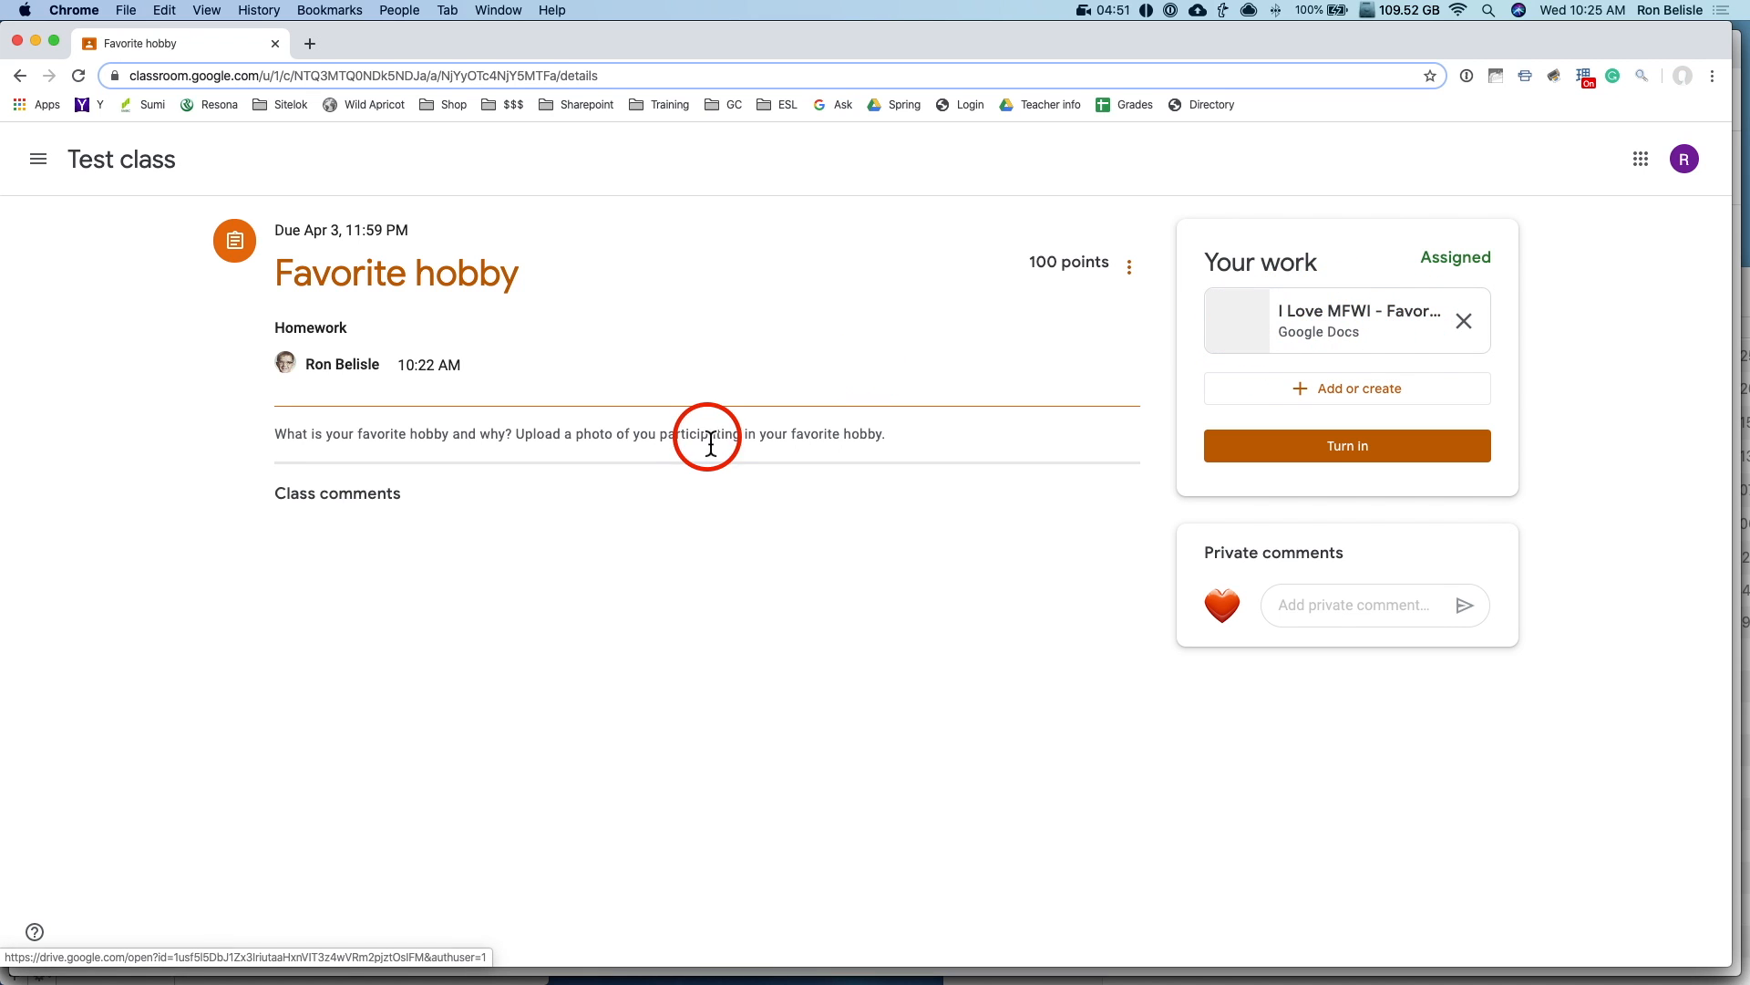
{"action": "left_click_drag", "start_coordinate": [521, 435], "coordinate": [590, 438]}
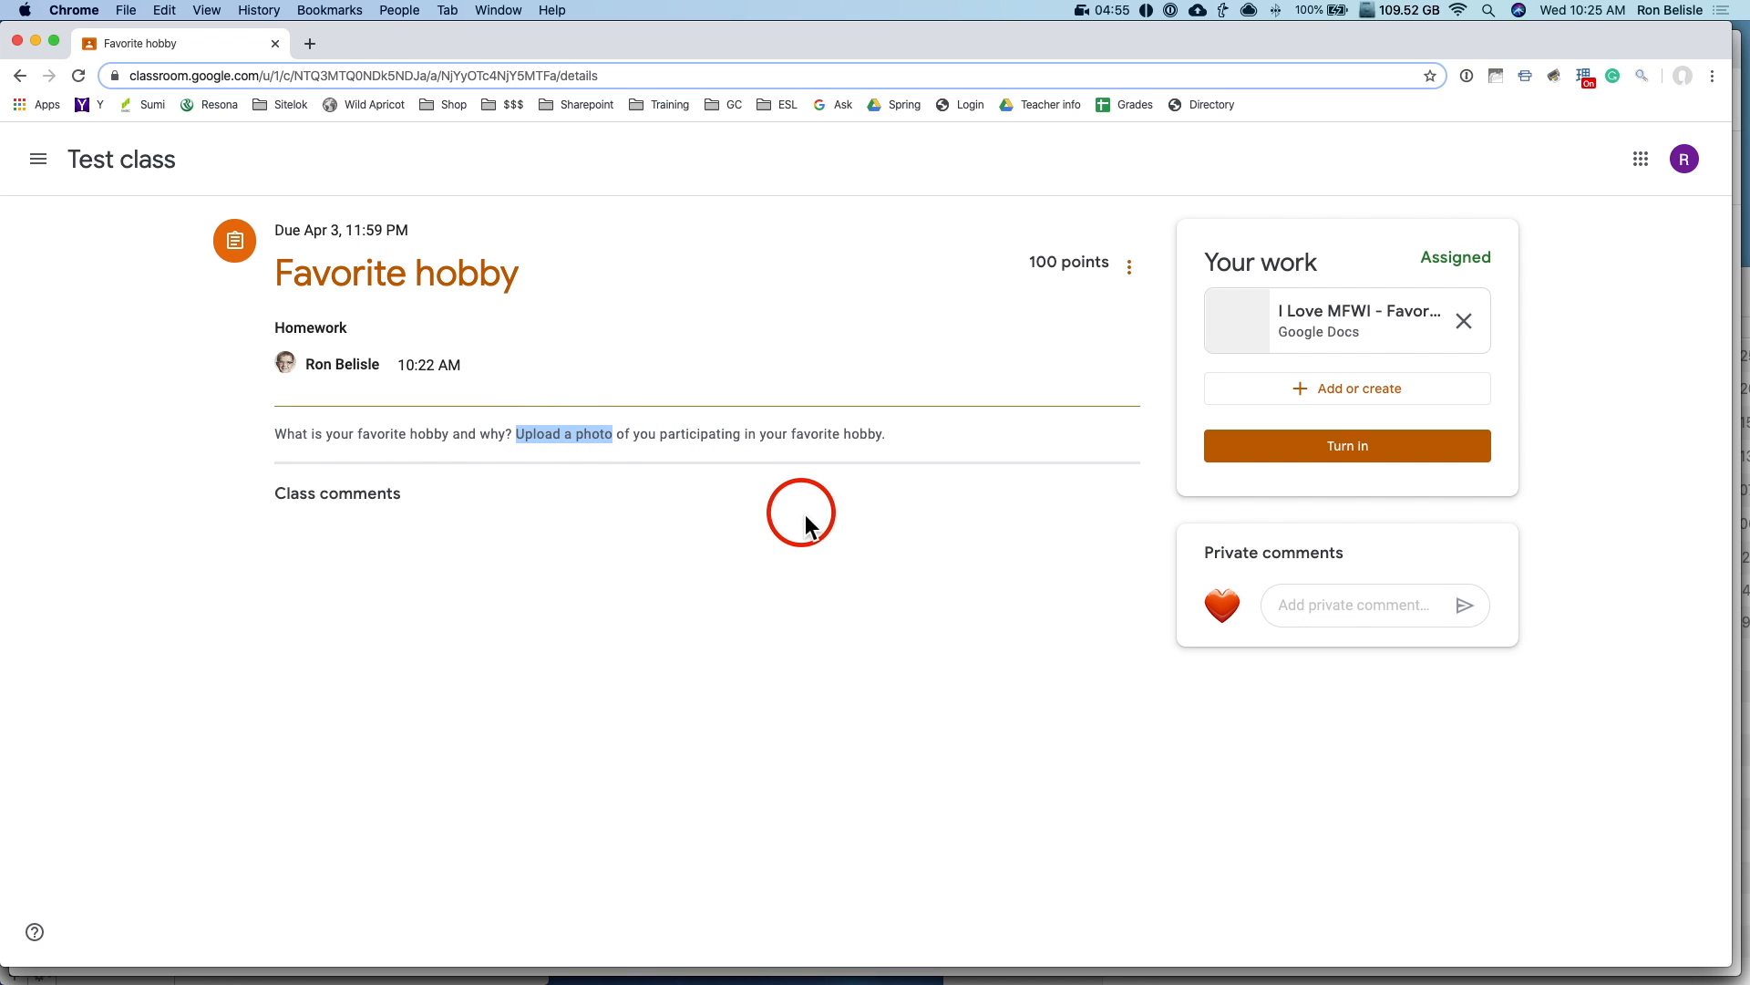
{"action": "left_click", "coordinate": [1367, 401]}
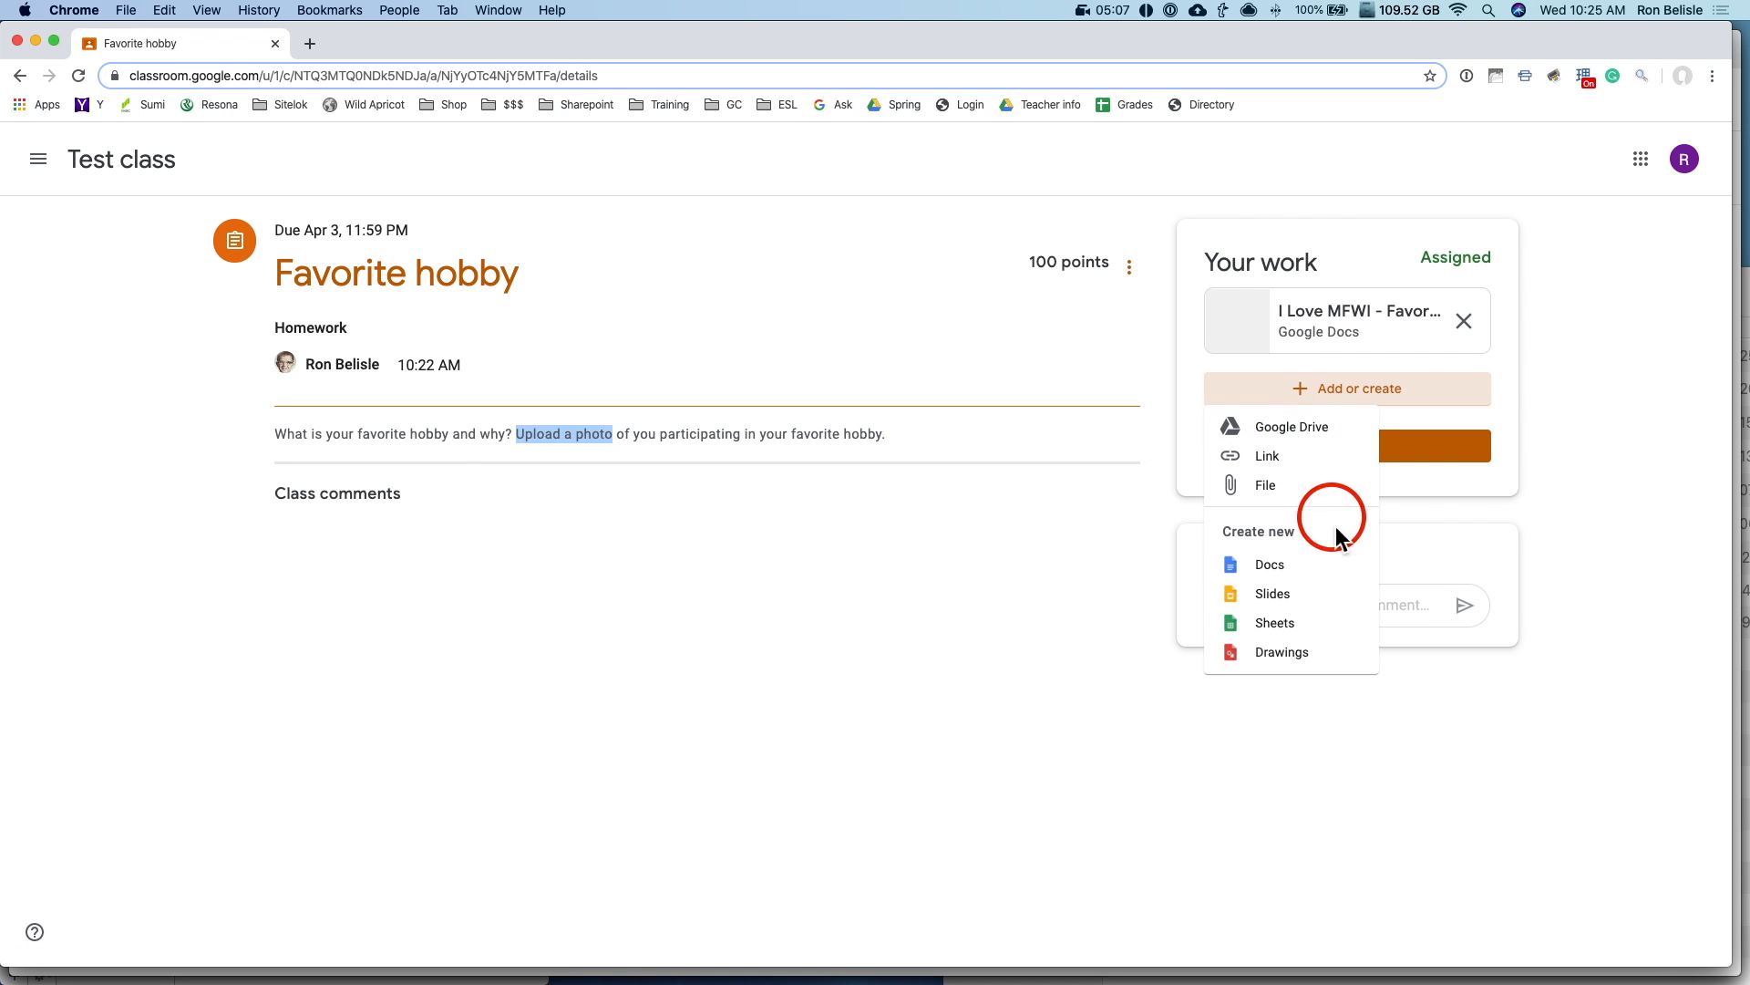
{"action": "left_click", "coordinate": [1263, 486]}
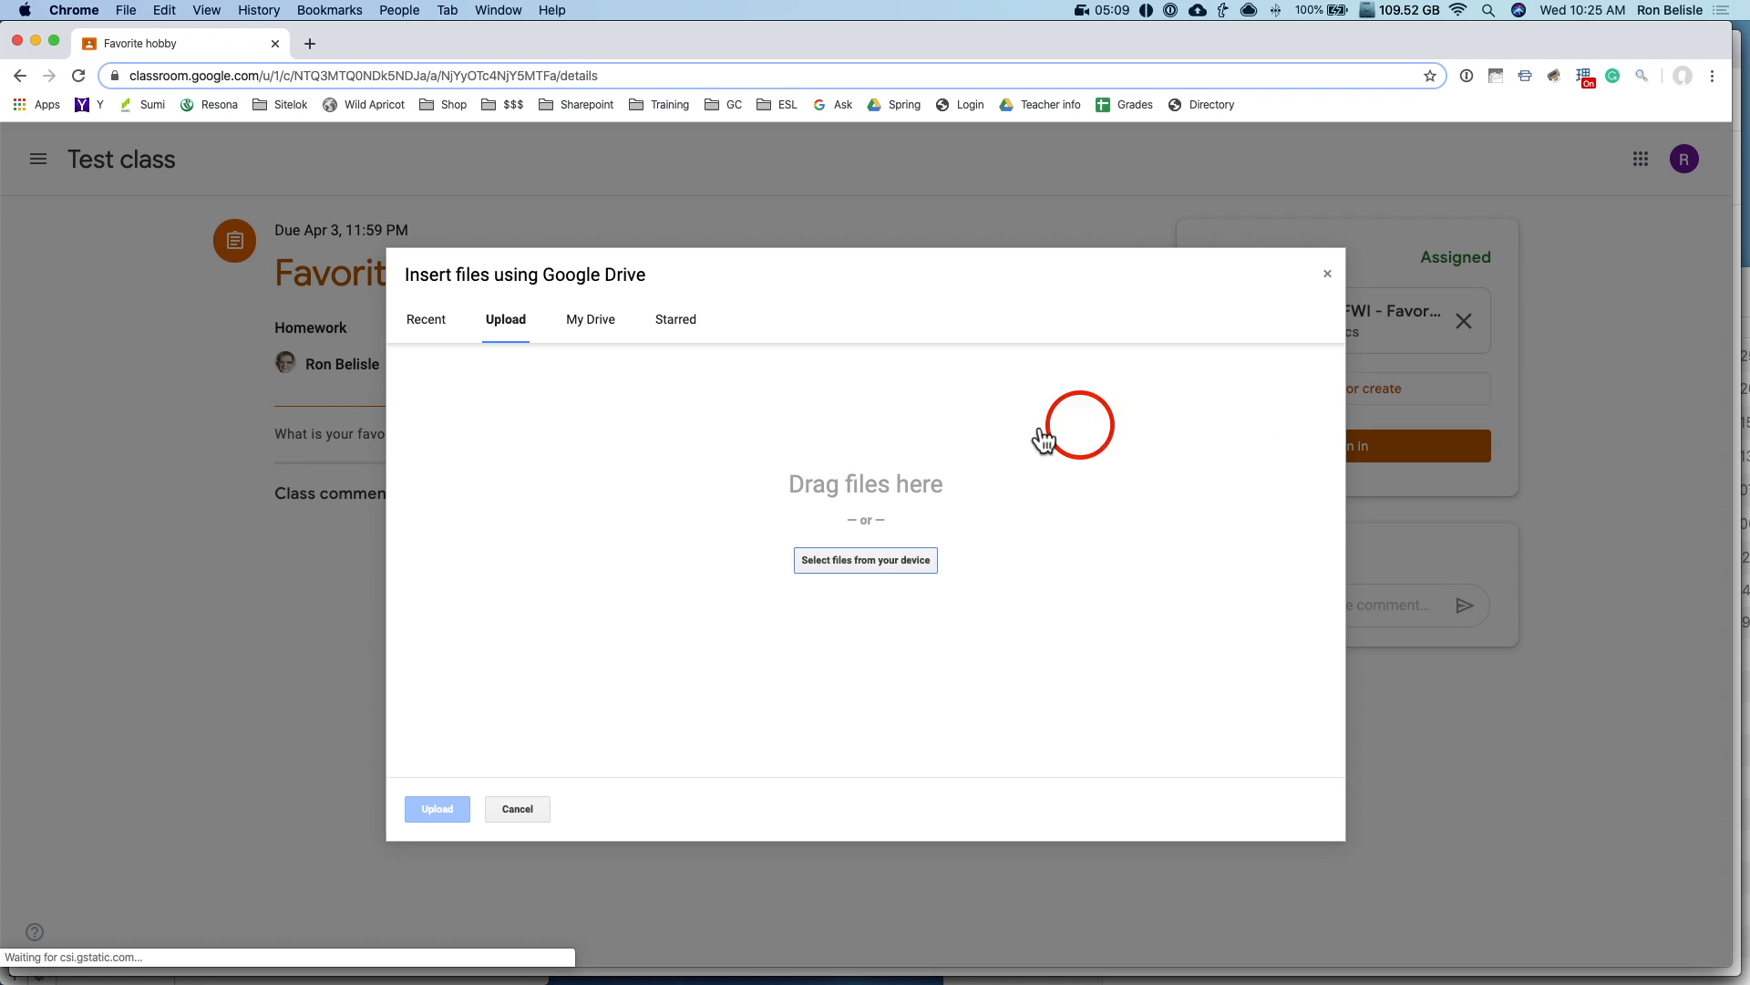
{"action": "left_click", "coordinate": [870, 560]}
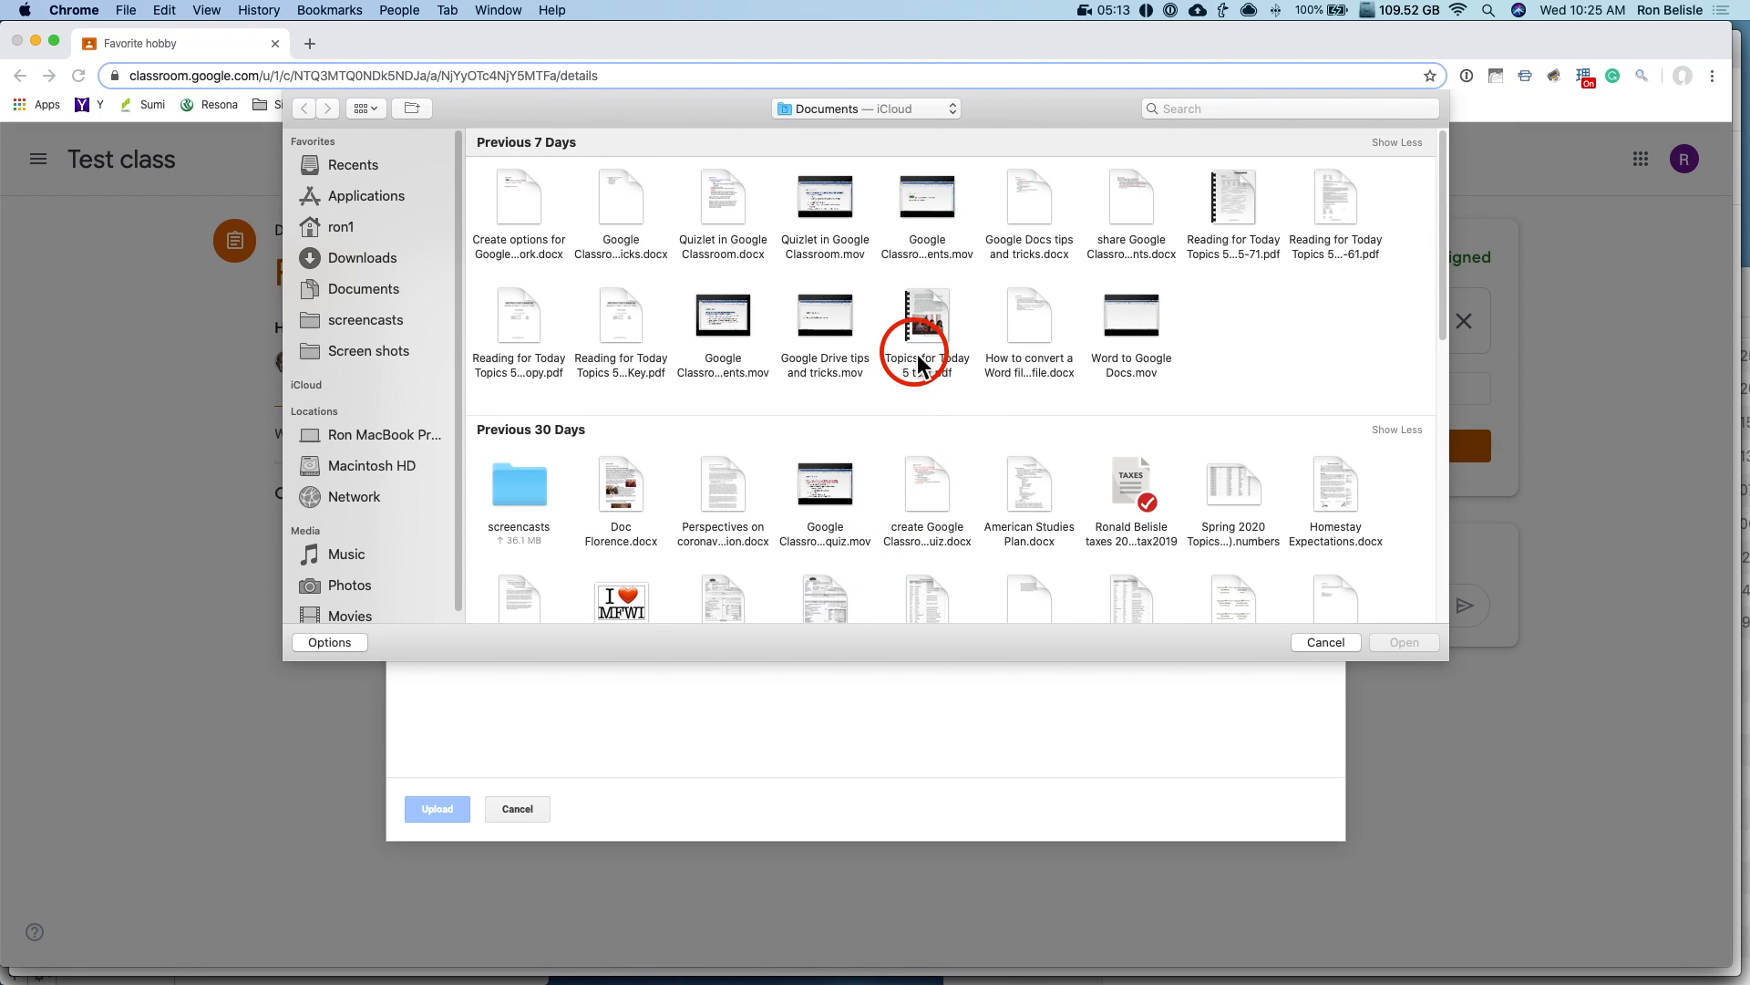
{"action": "key", "text": "super+shift+d"}
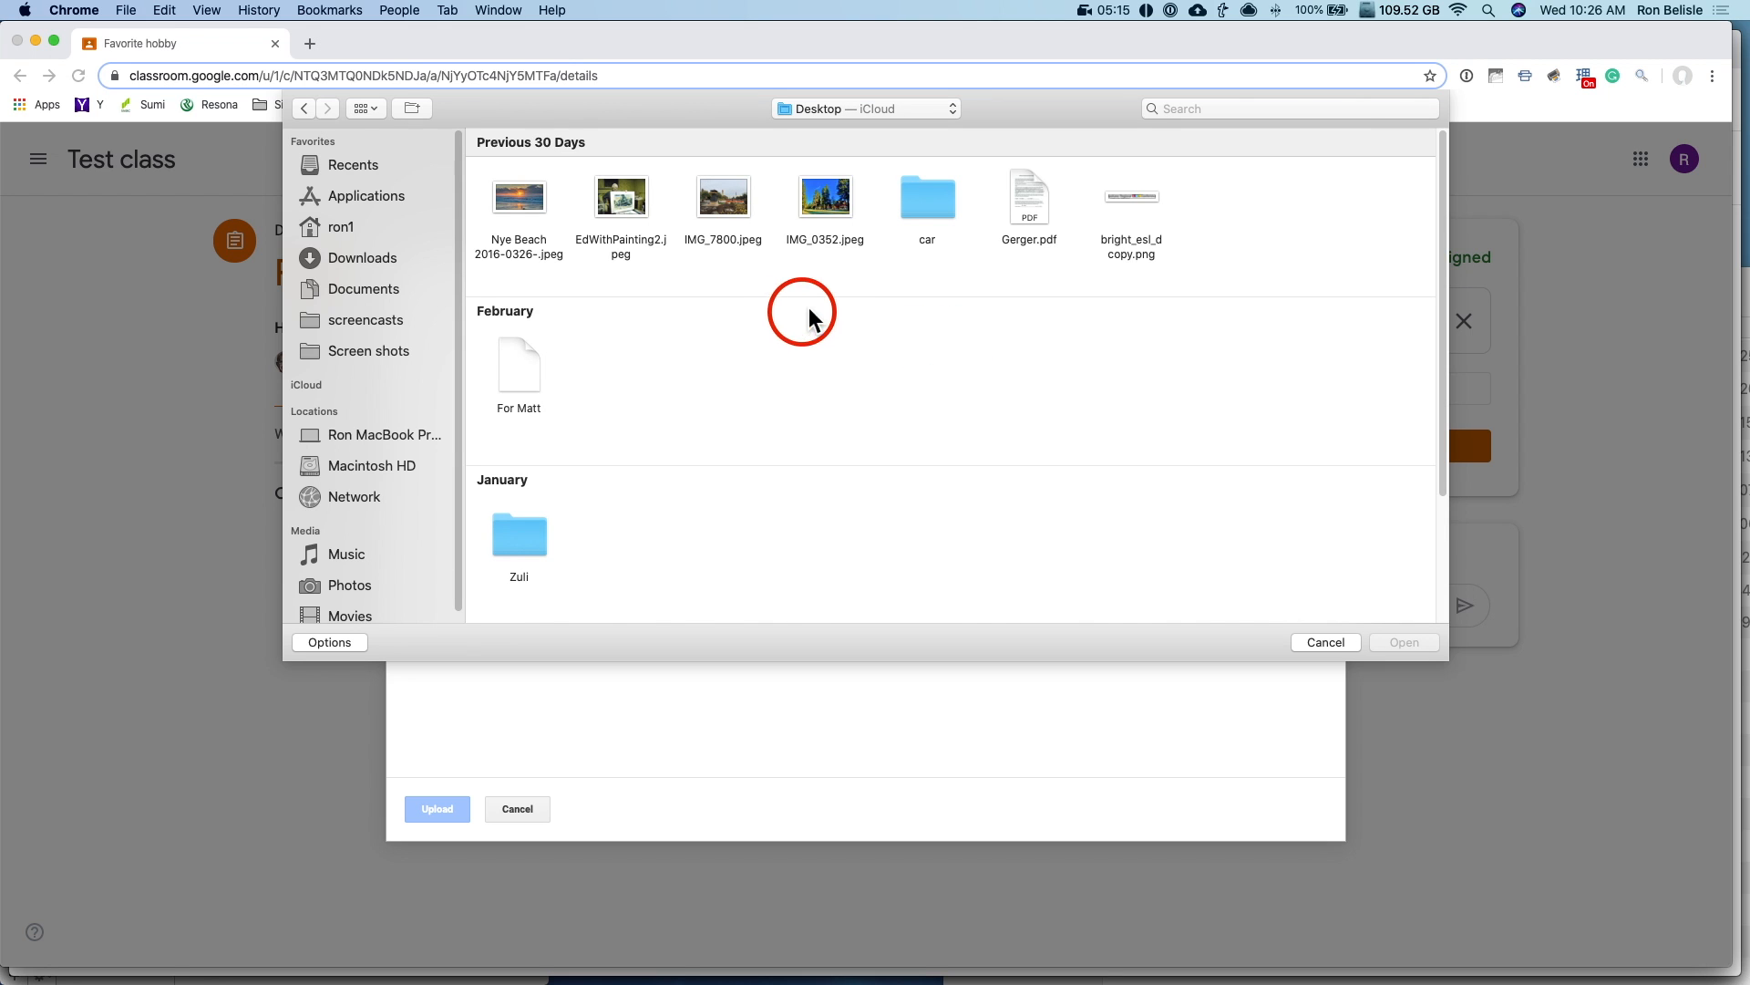
{"action": "left_click", "coordinate": [824, 201]}
{"action": "left_click", "coordinate": [1404, 641]}
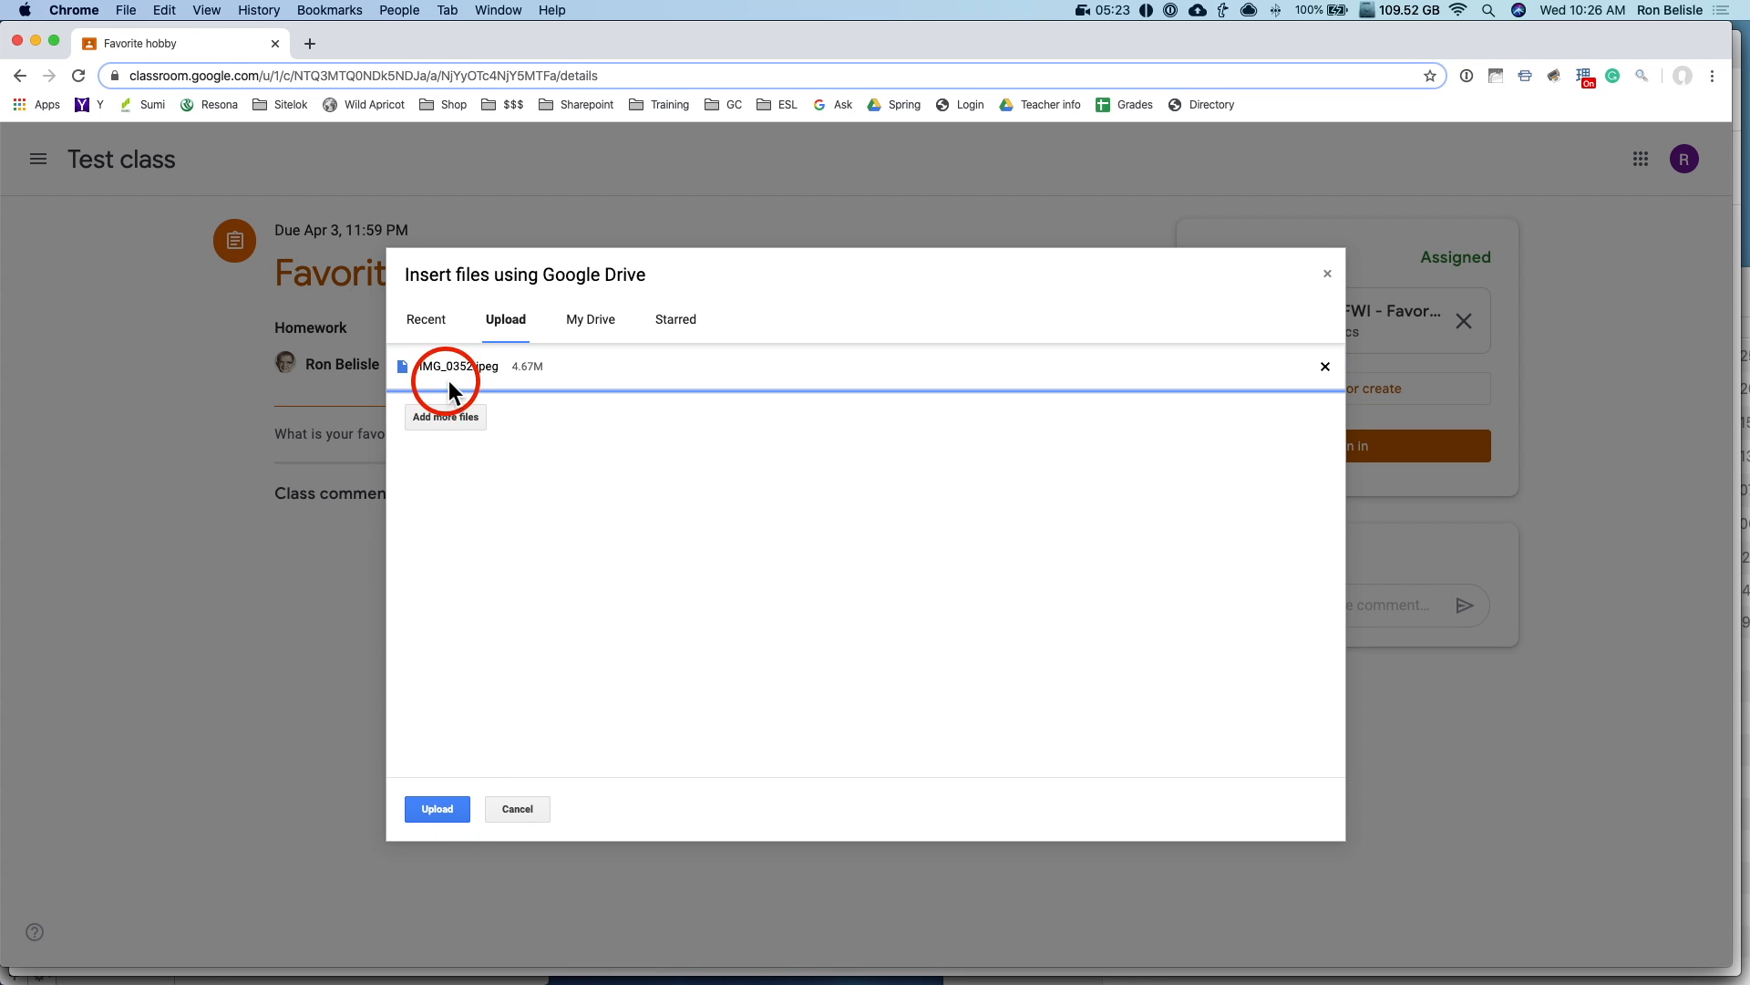
{"action": "left_click", "coordinate": [446, 811]}
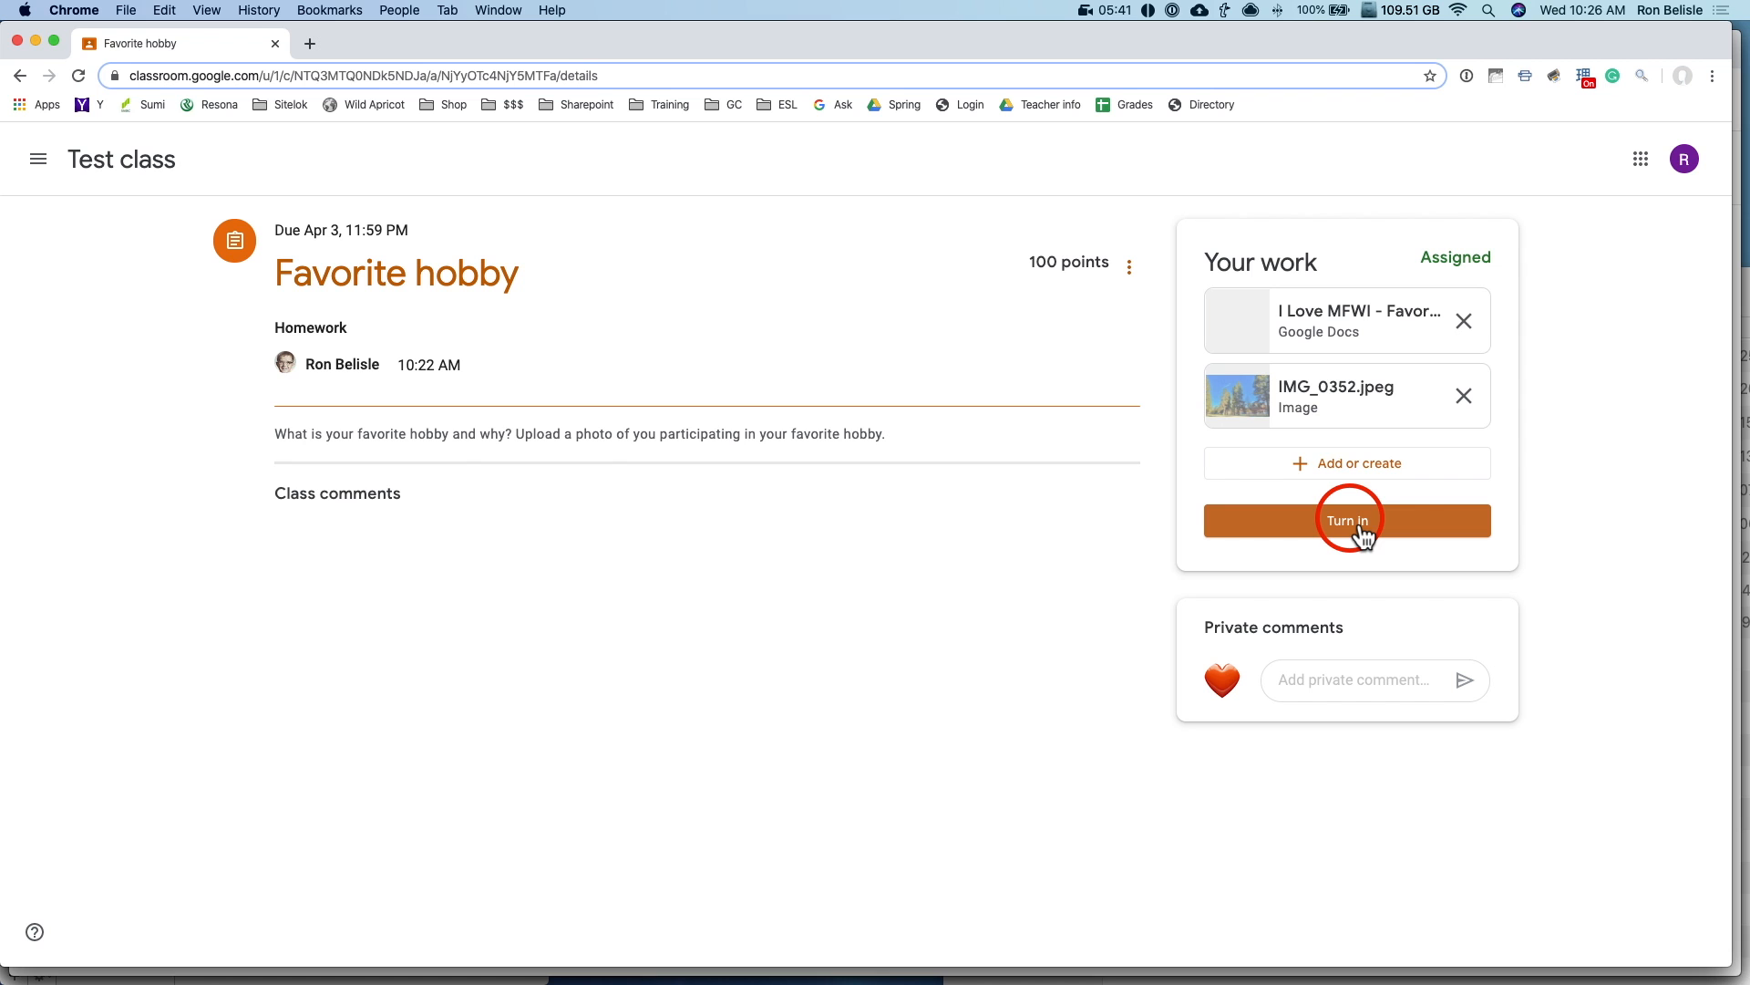
Step: Switch to the teacher's Classwork page in Safari and check the submission status of "Favorite hobby"
{"action": "key", "text": "super+Tab"}
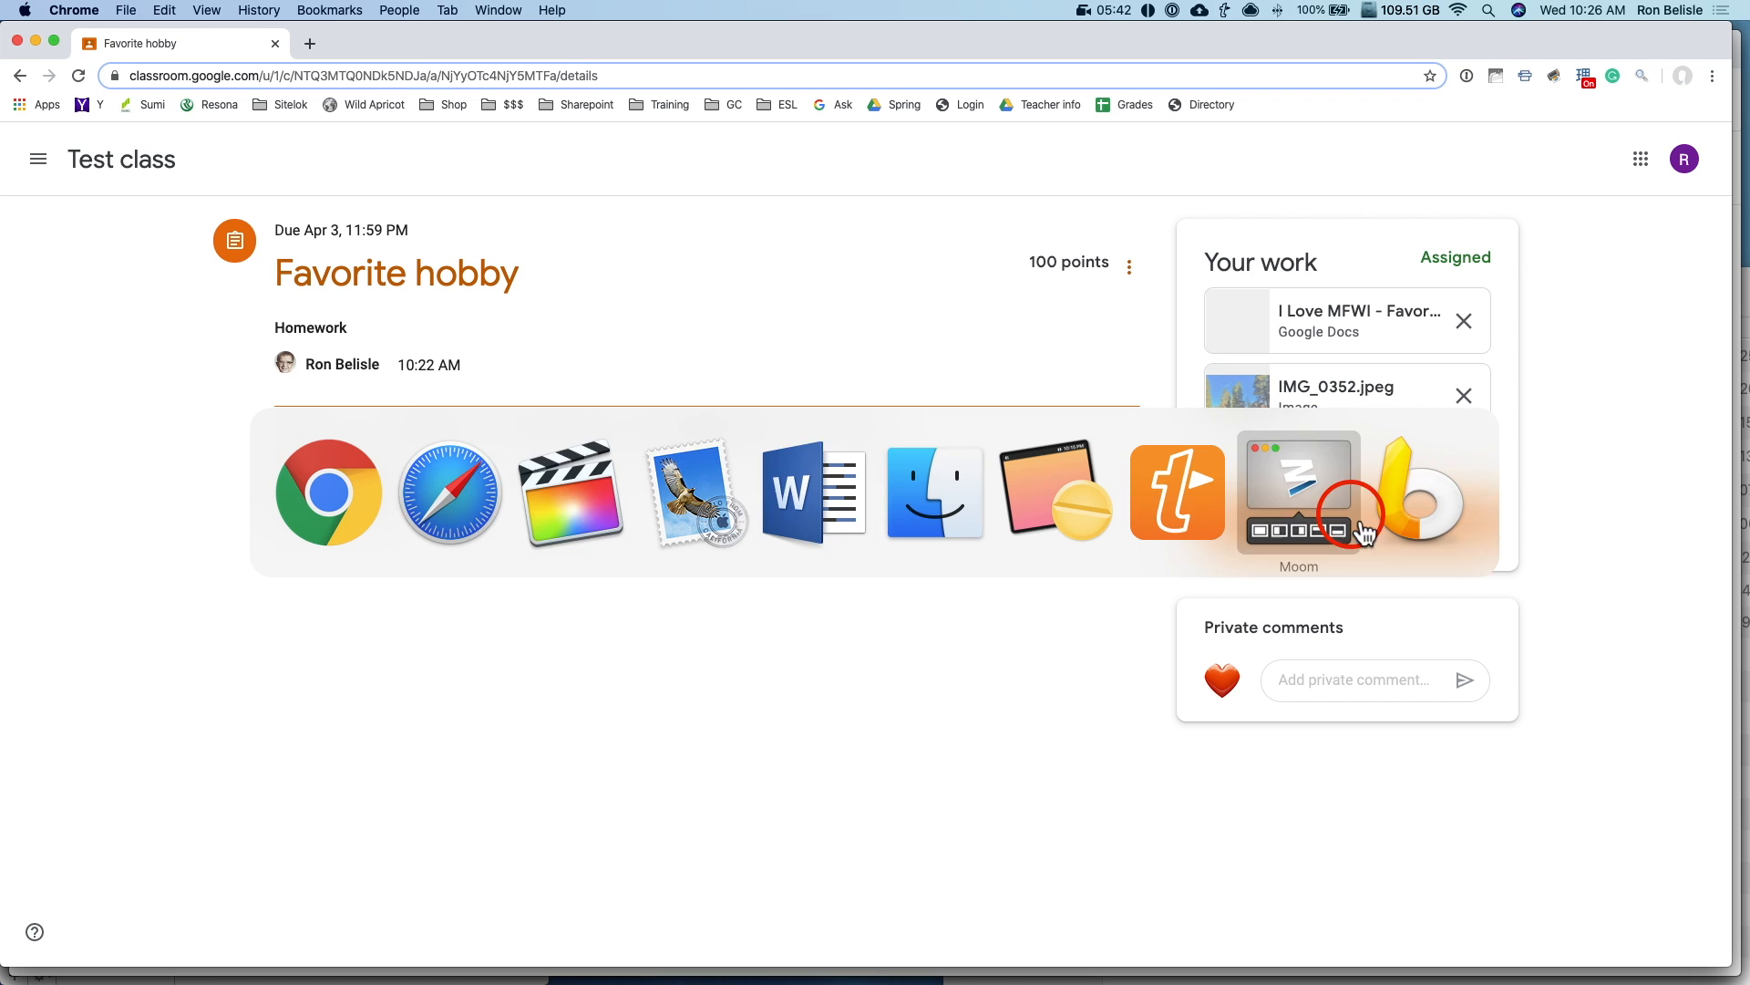
{"action": "left_click", "coordinate": [465, 499]}
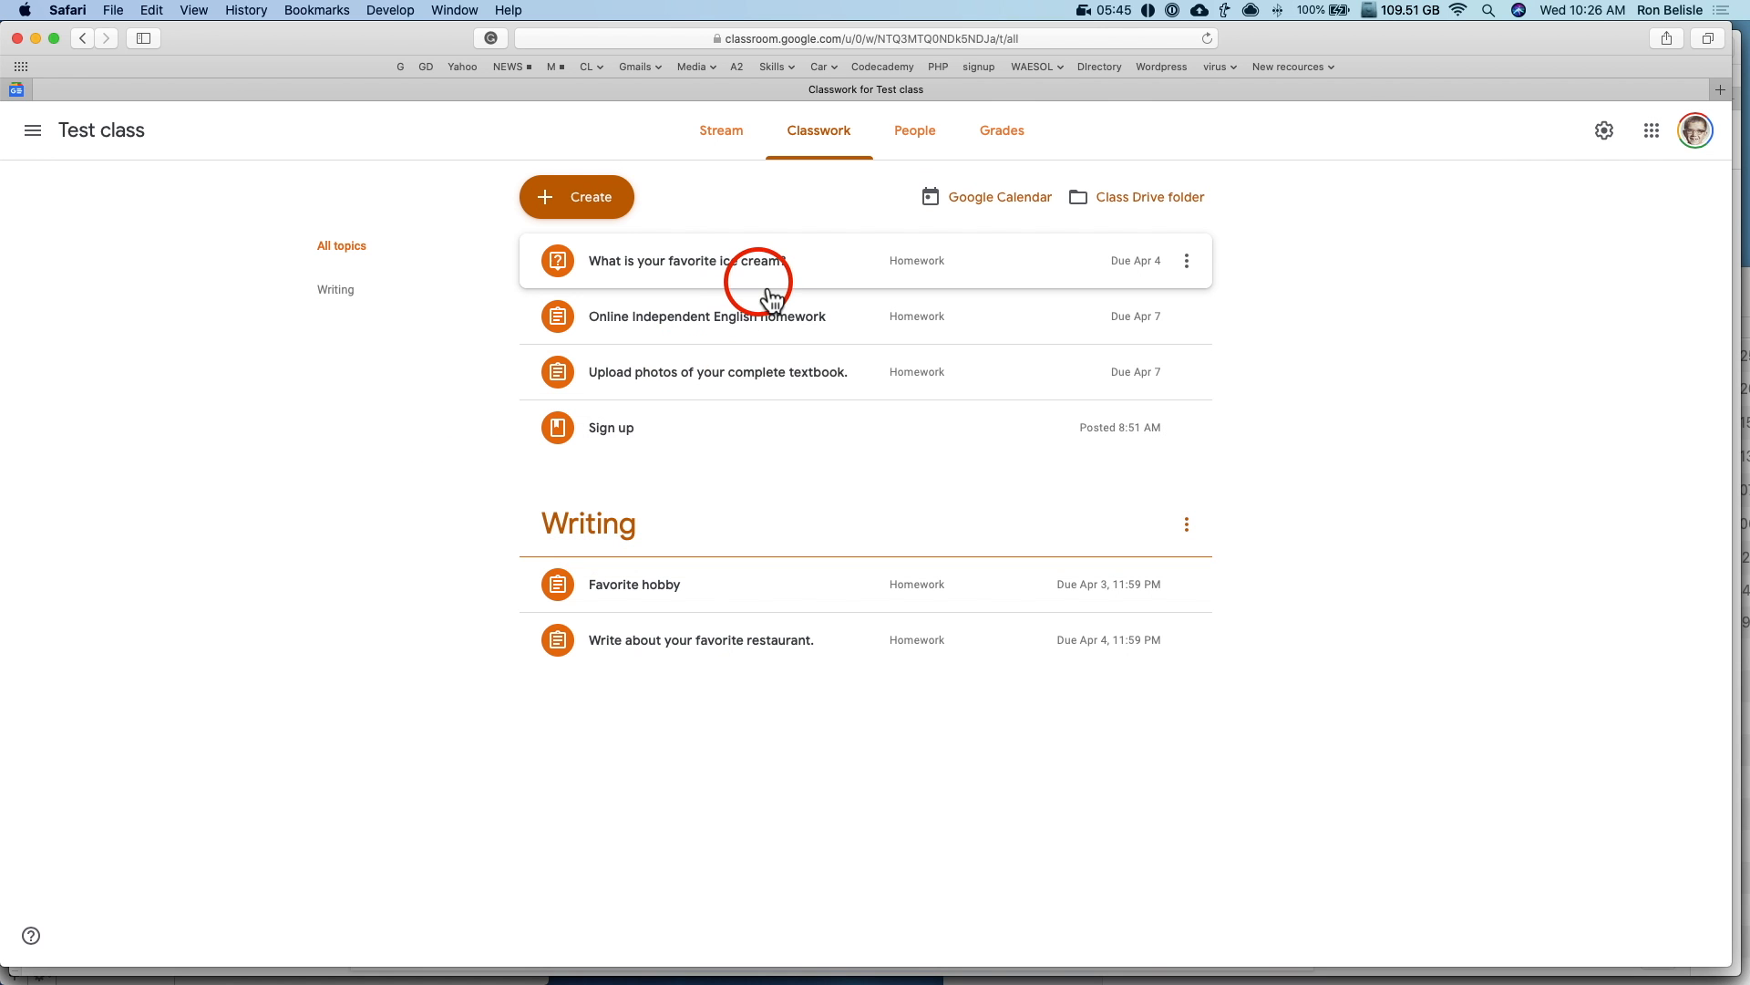
{"action": "left_click", "coordinate": [690, 594]}
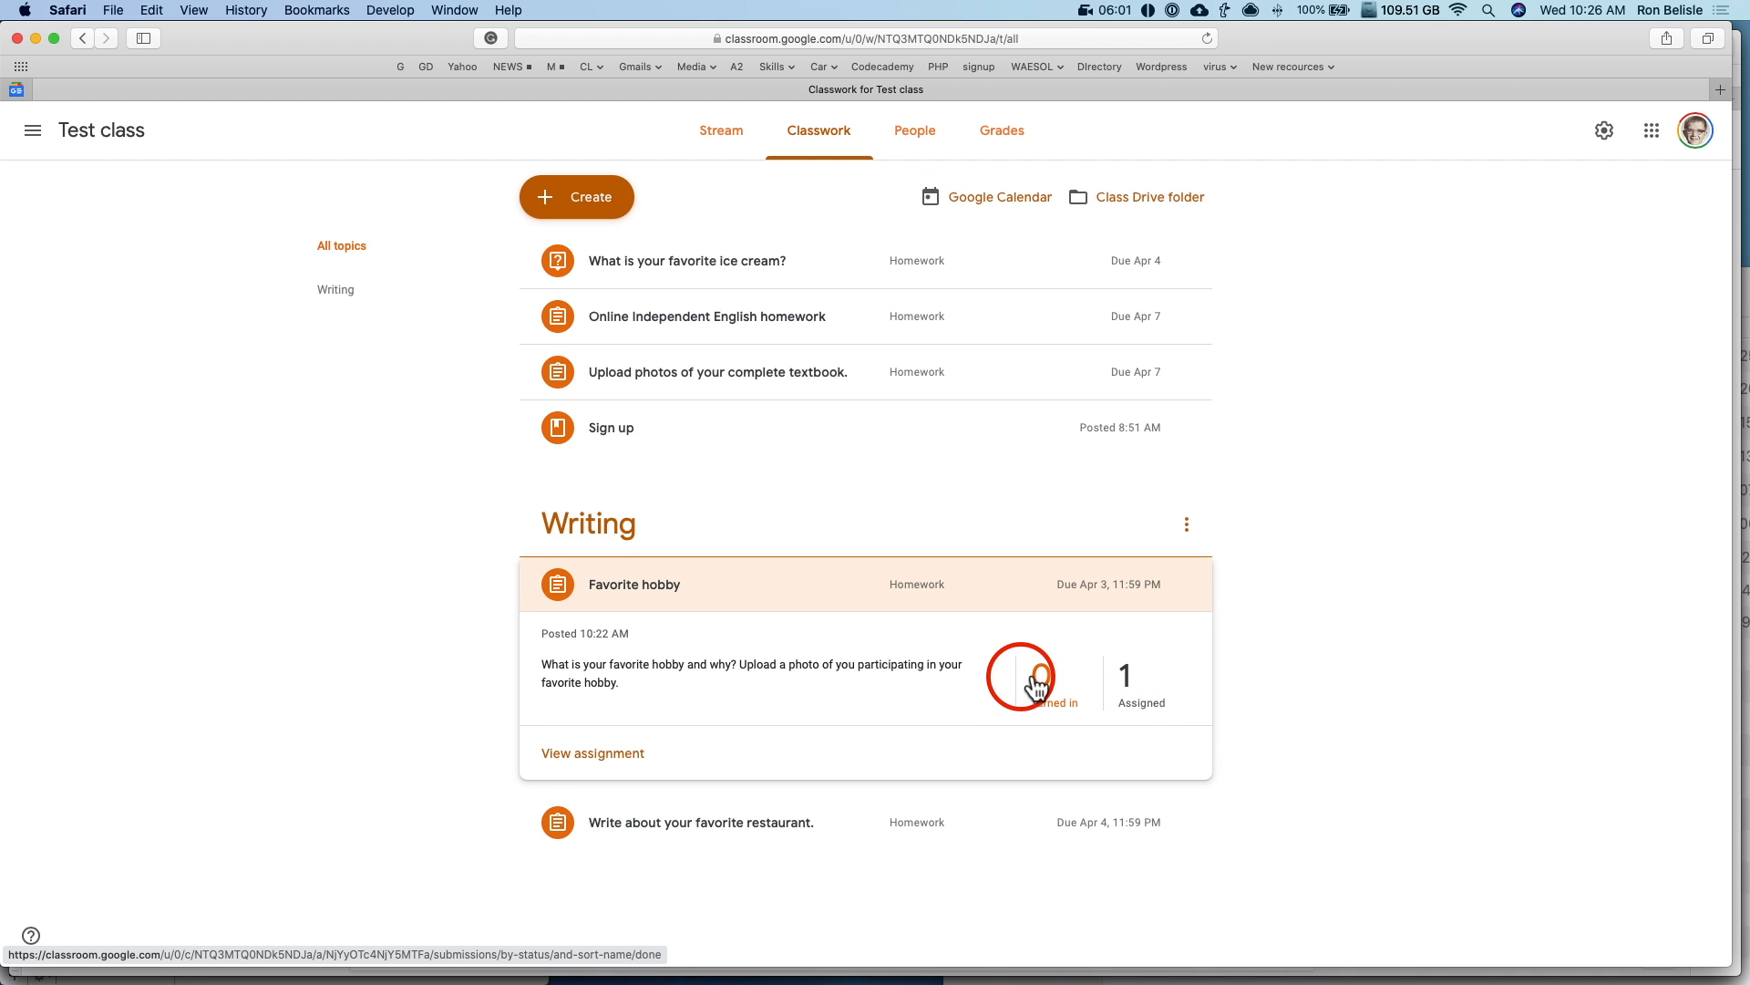
Step: Switch back to the student's assignment page in Chrome and turn in the "Favorite hobby" work with both attachments
{"action": "key", "text": "super+Tab"}
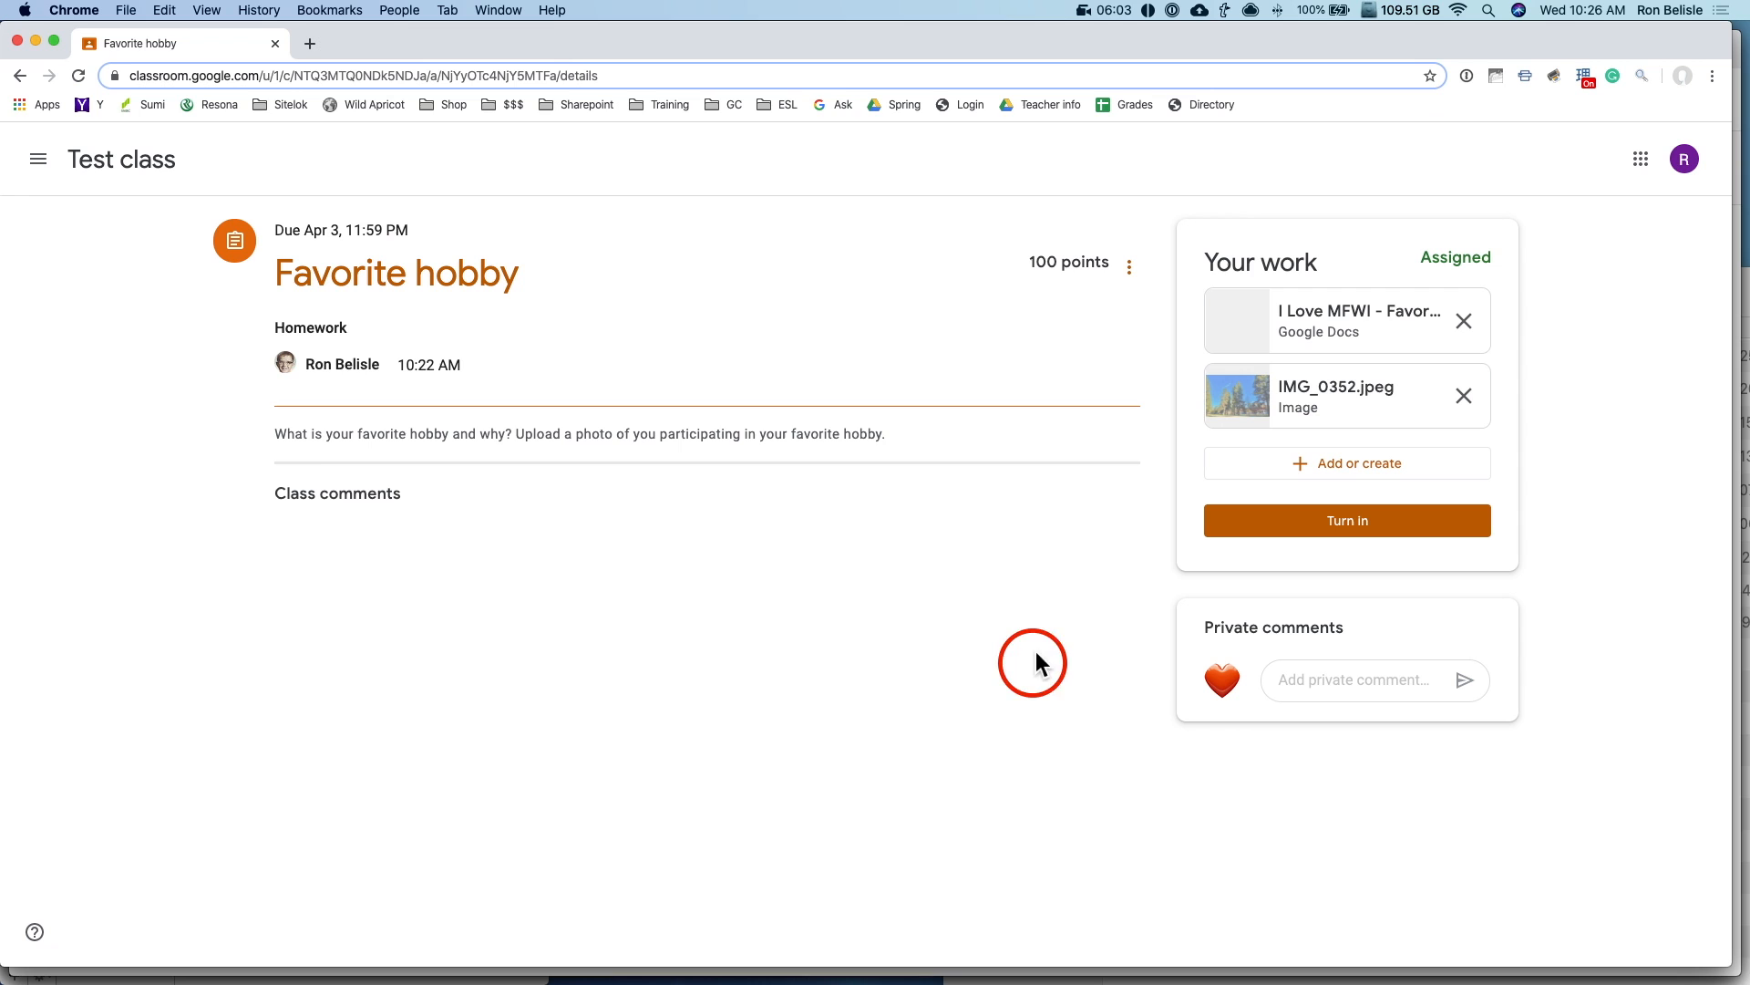
{"action": "left_click", "coordinate": [1345, 533]}
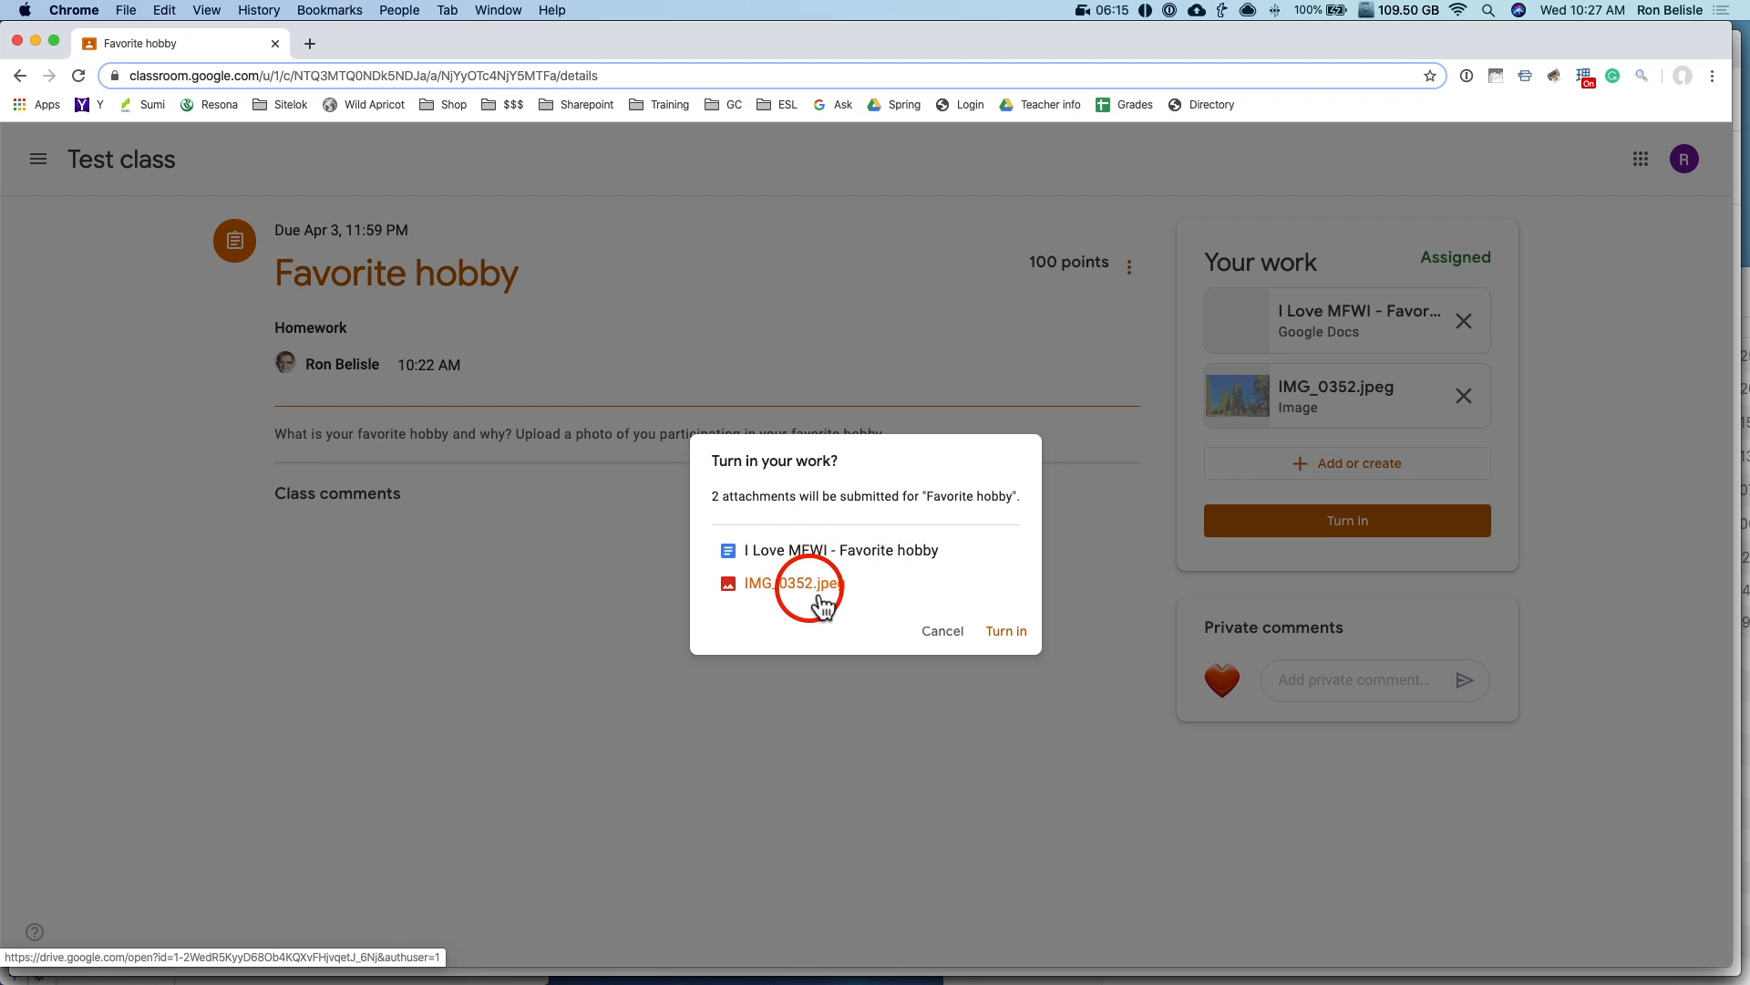
{"action": "left_click", "coordinate": [1022, 631]}
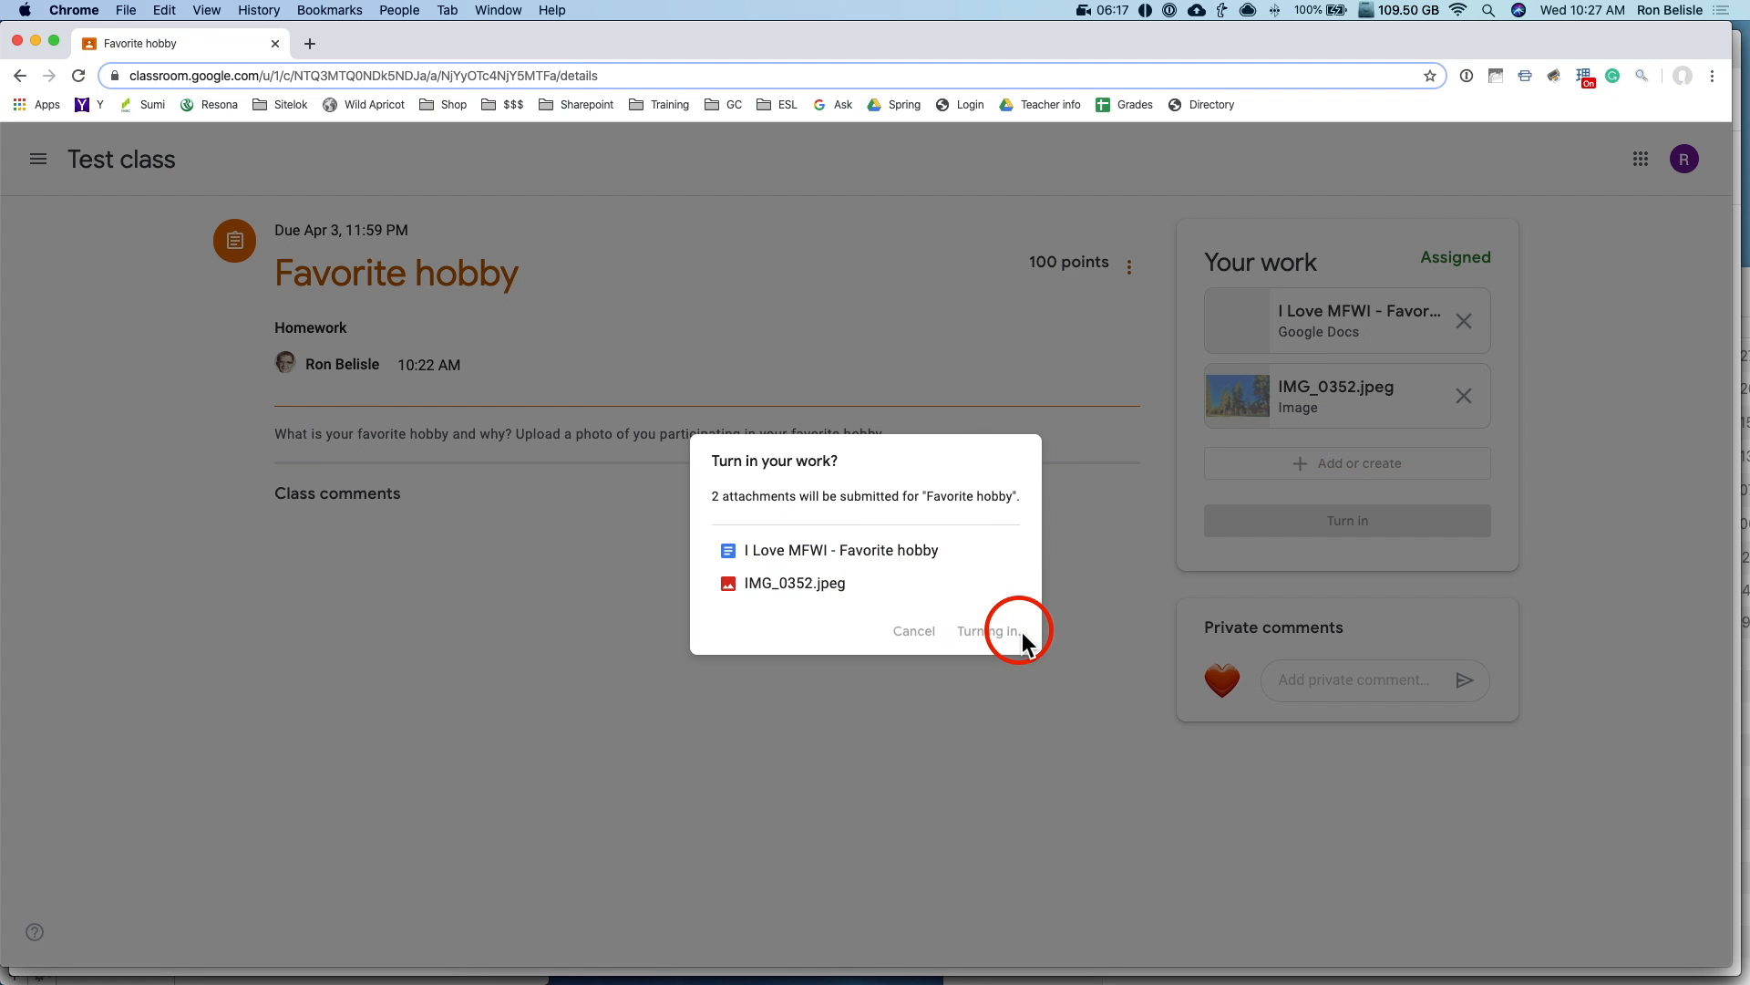
Step: Switch to the teacher's Classwork page in Safari and open the student's turned-in document for "Favorite hobby"
{"action": "key", "text": "super+Tab"}
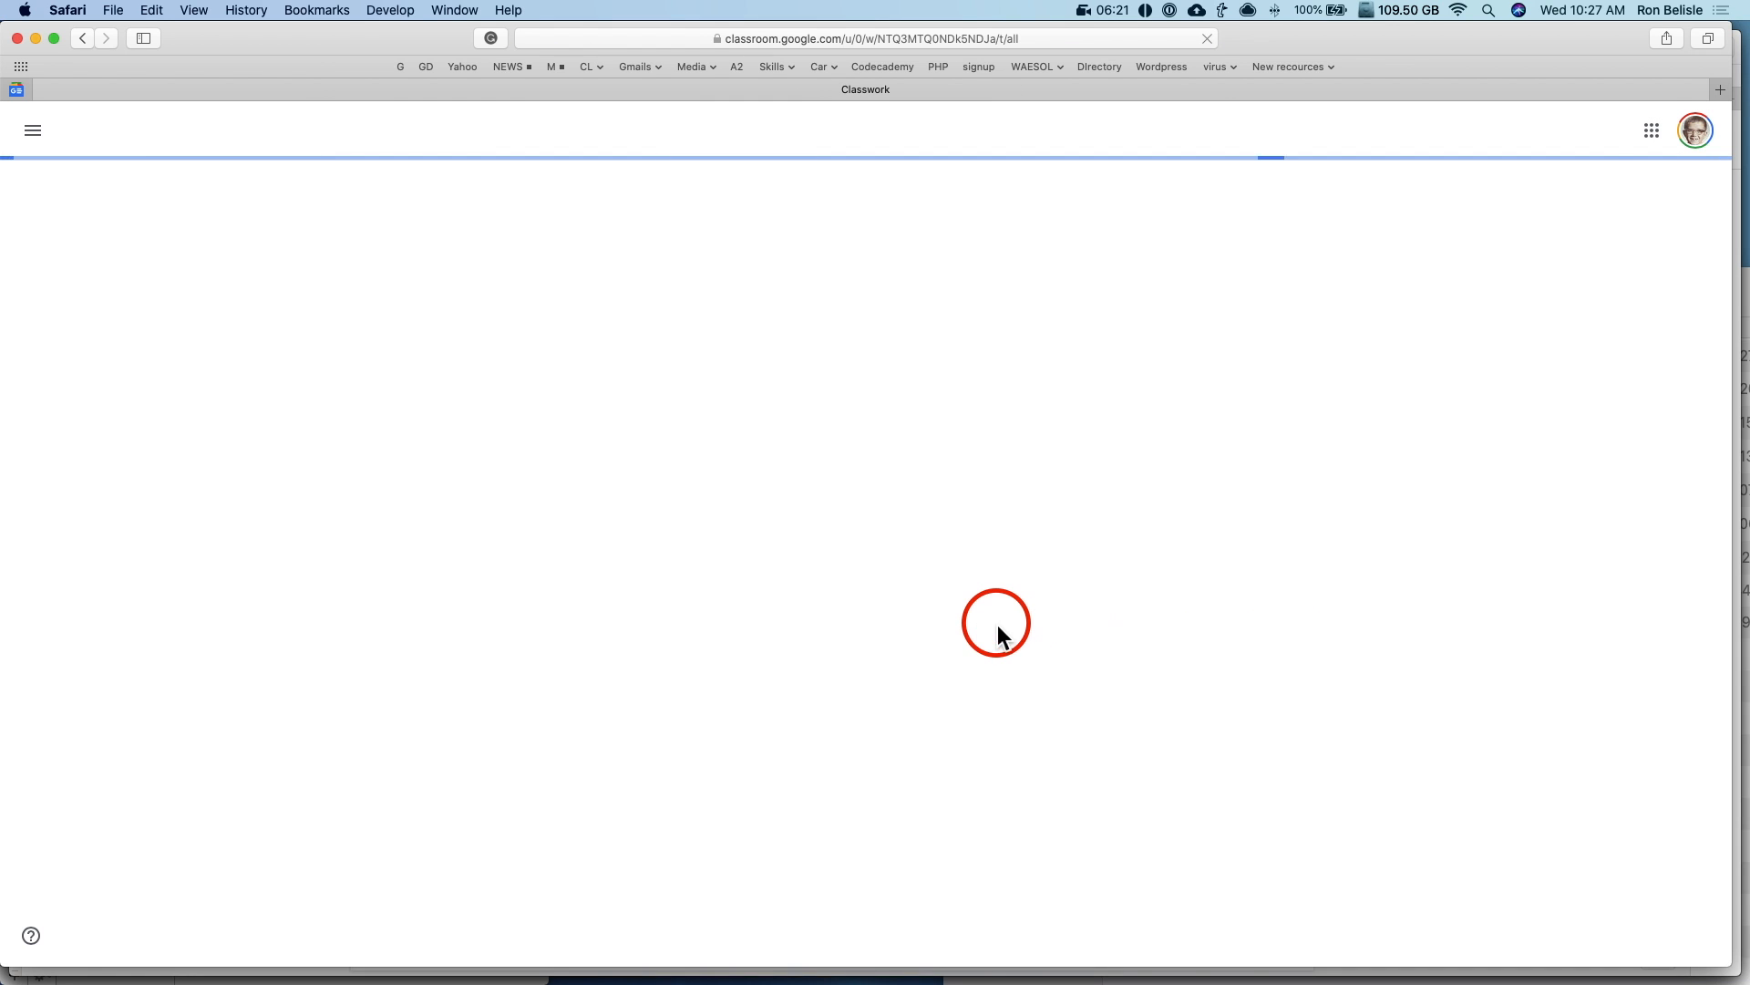
{"action": "left_click", "coordinate": [937, 592]}
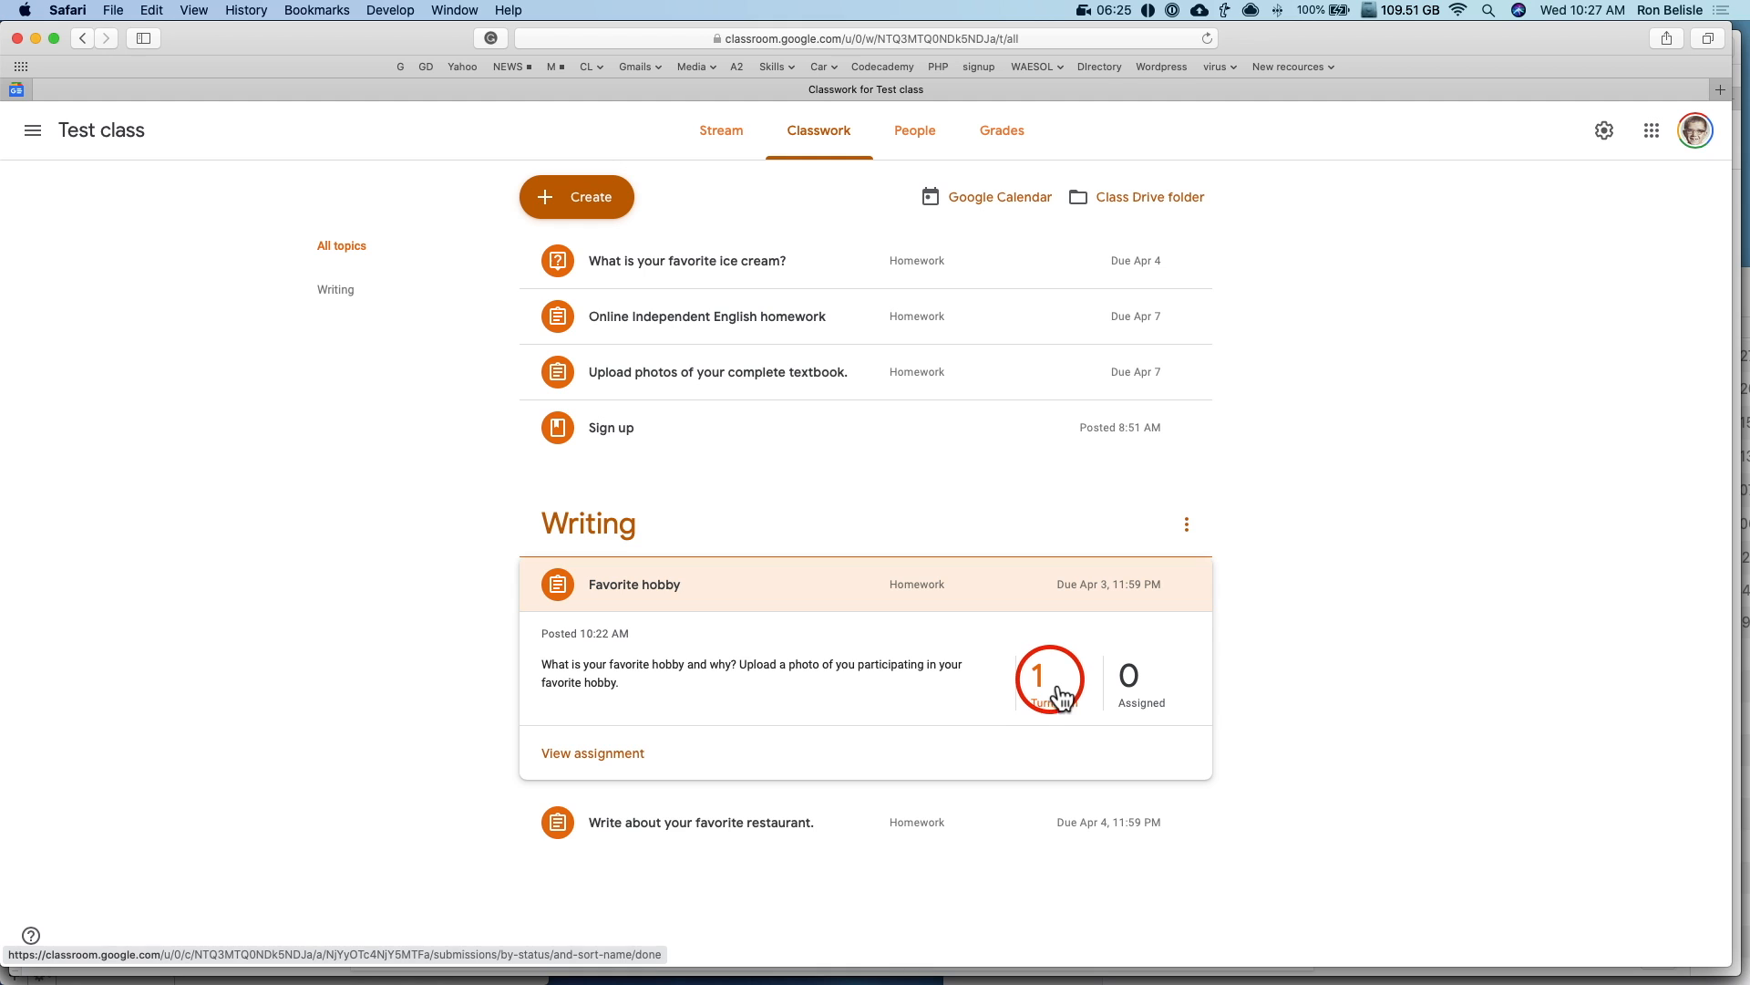
{"action": "left_click", "coordinate": [1048, 688]}
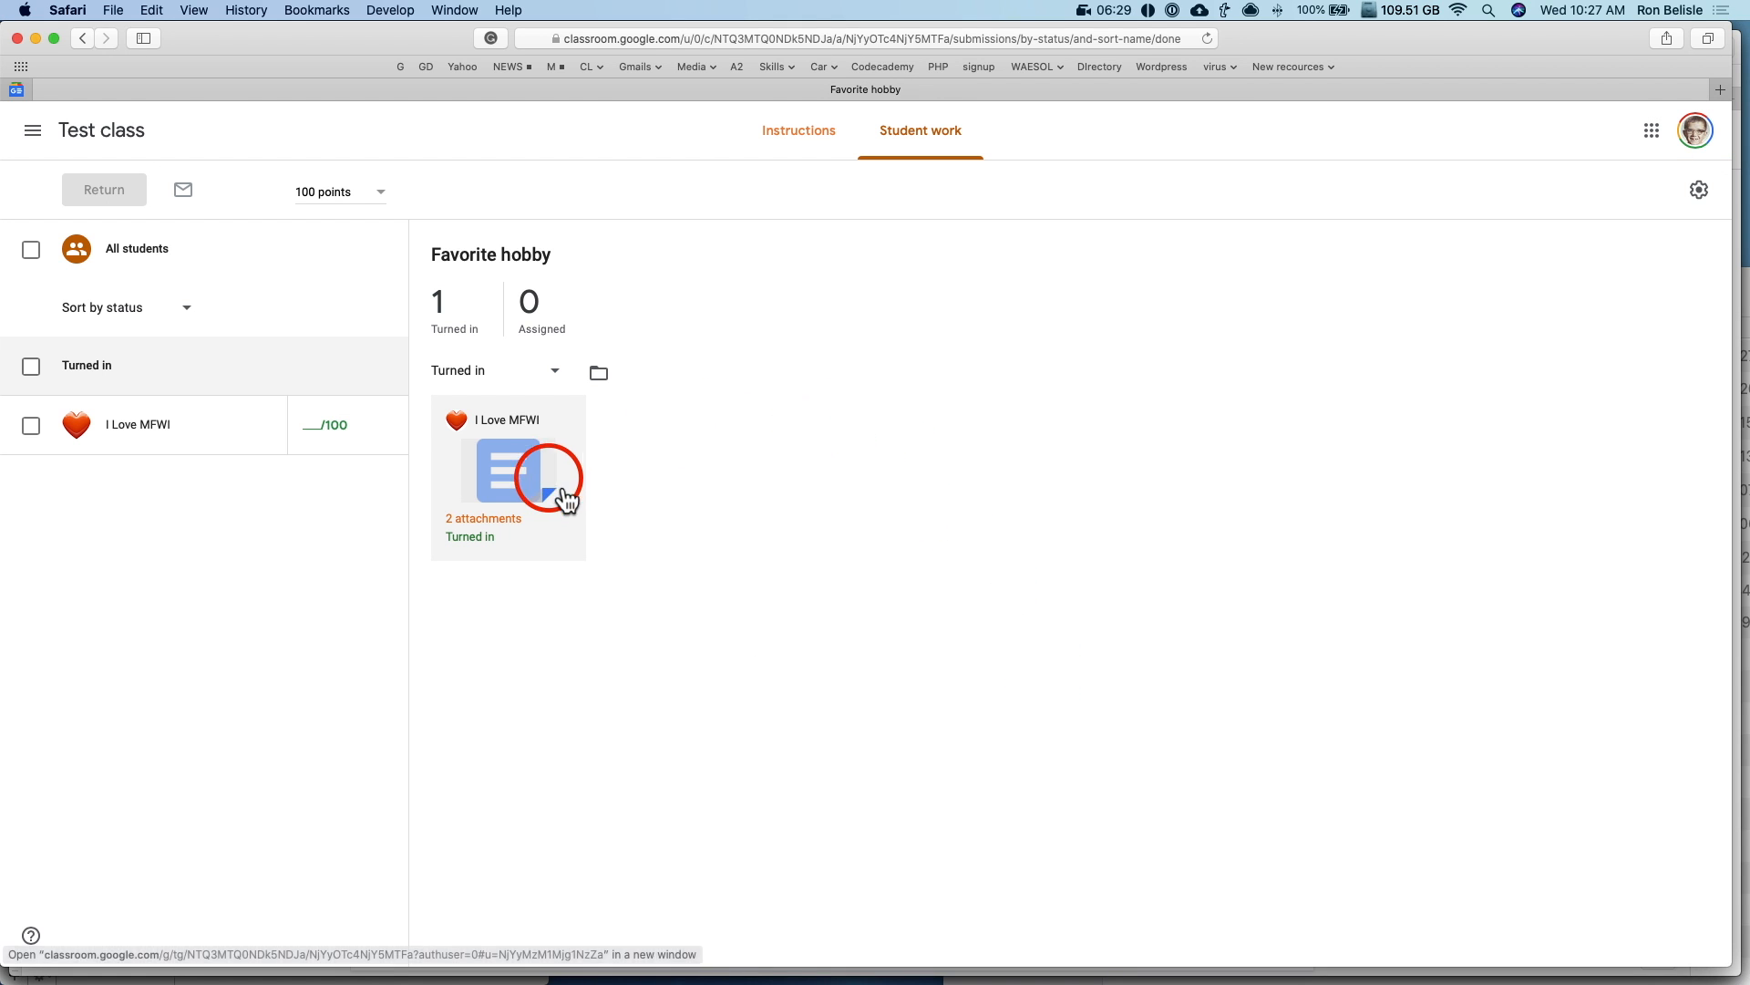
{"action": "left_click", "coordinate": [155, 427]}
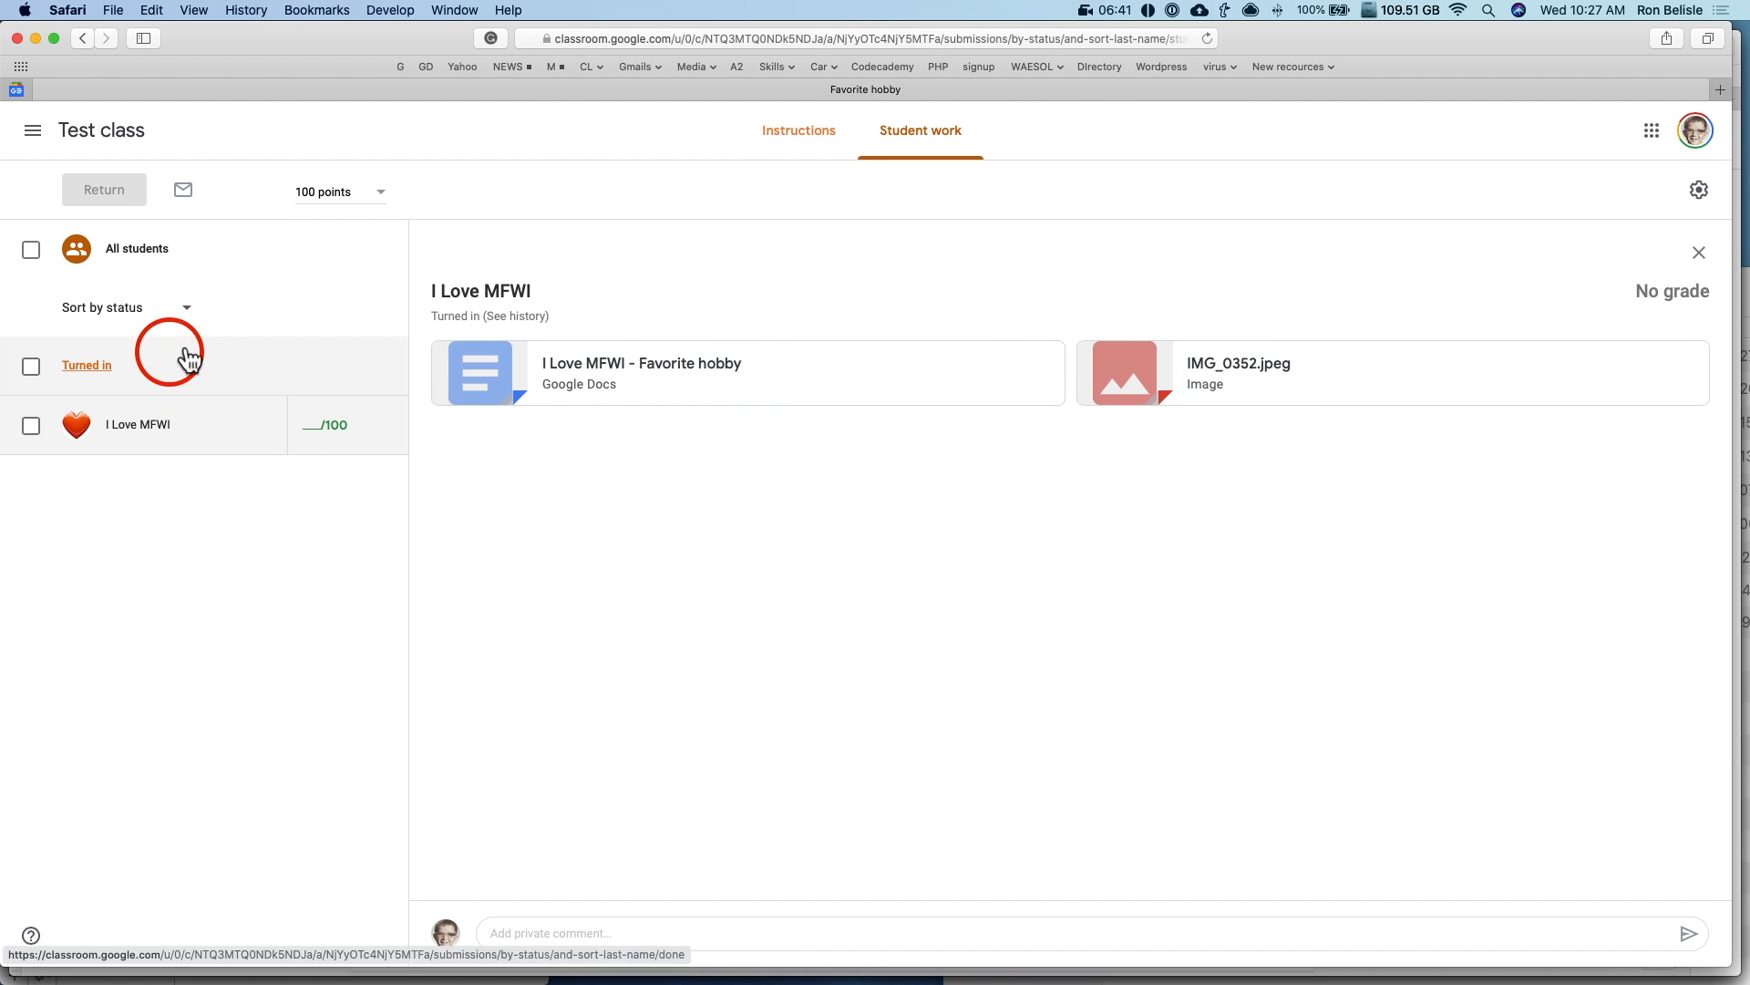
{"action": "left_click", "coordinate": [320, 425]}
{"action": "left_click", "coordinate": [516, 390]}
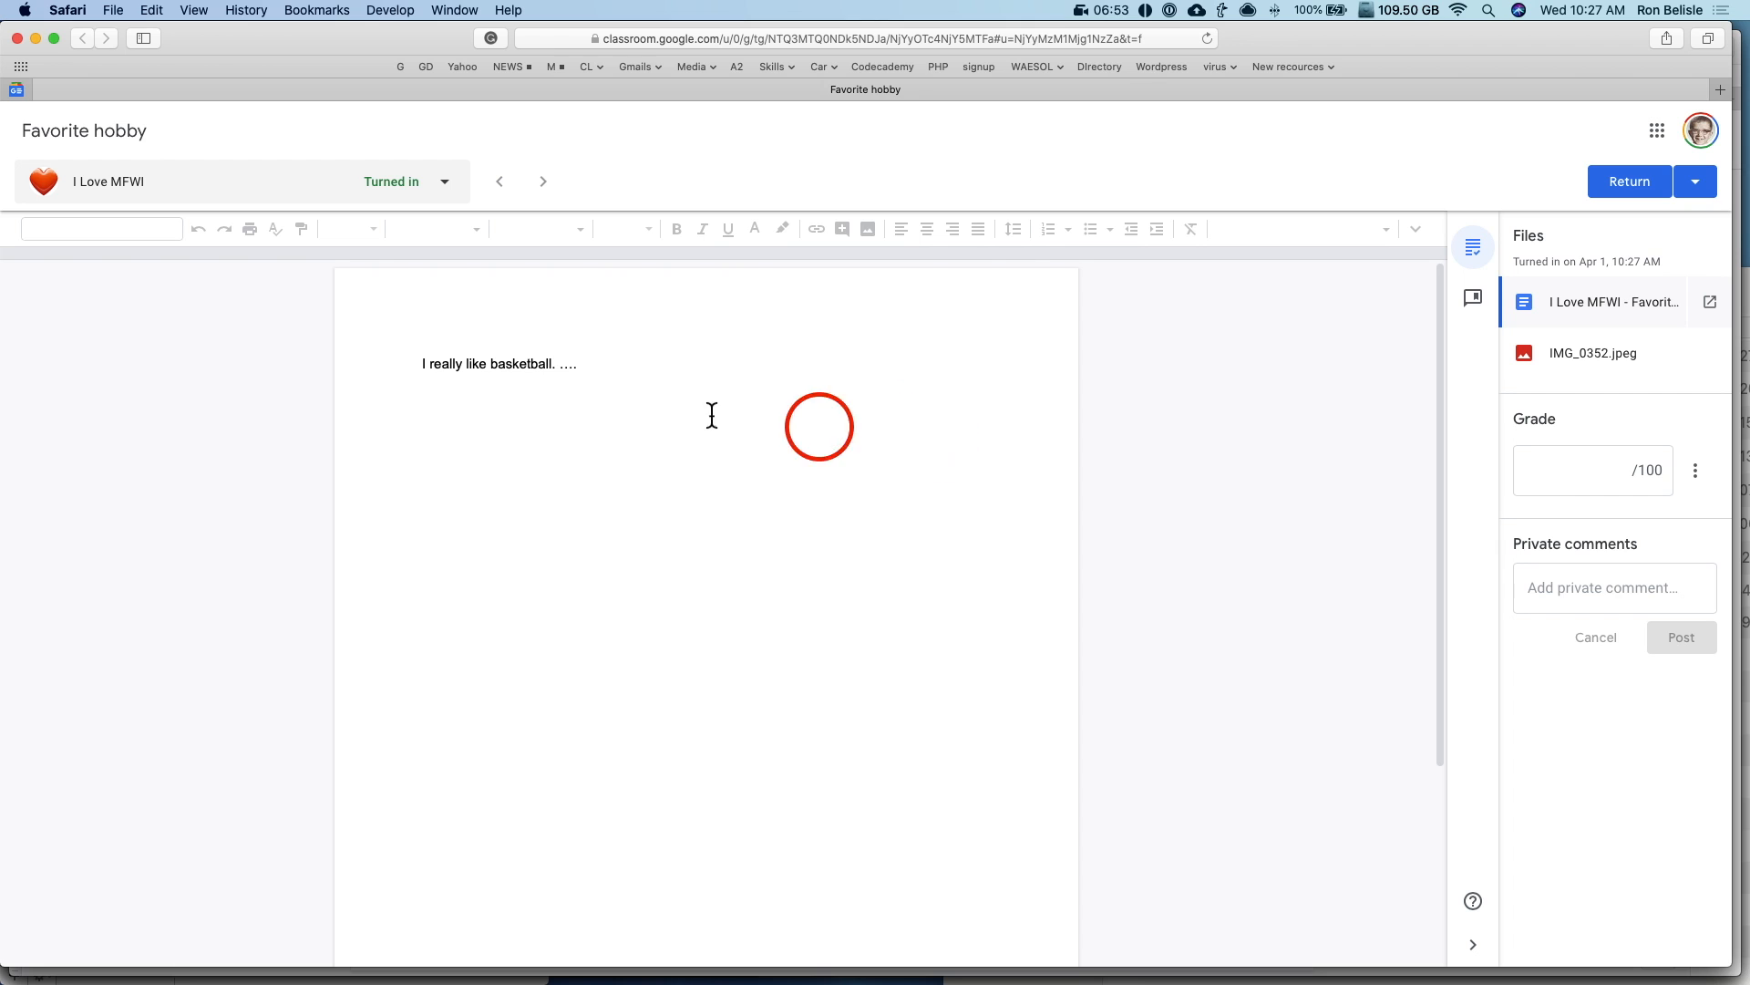
Step: Add the comment "Why basketball and not football?" to the word "basketball" in the student's document
{"action": "left_click", "coordinate": [521, 368]}
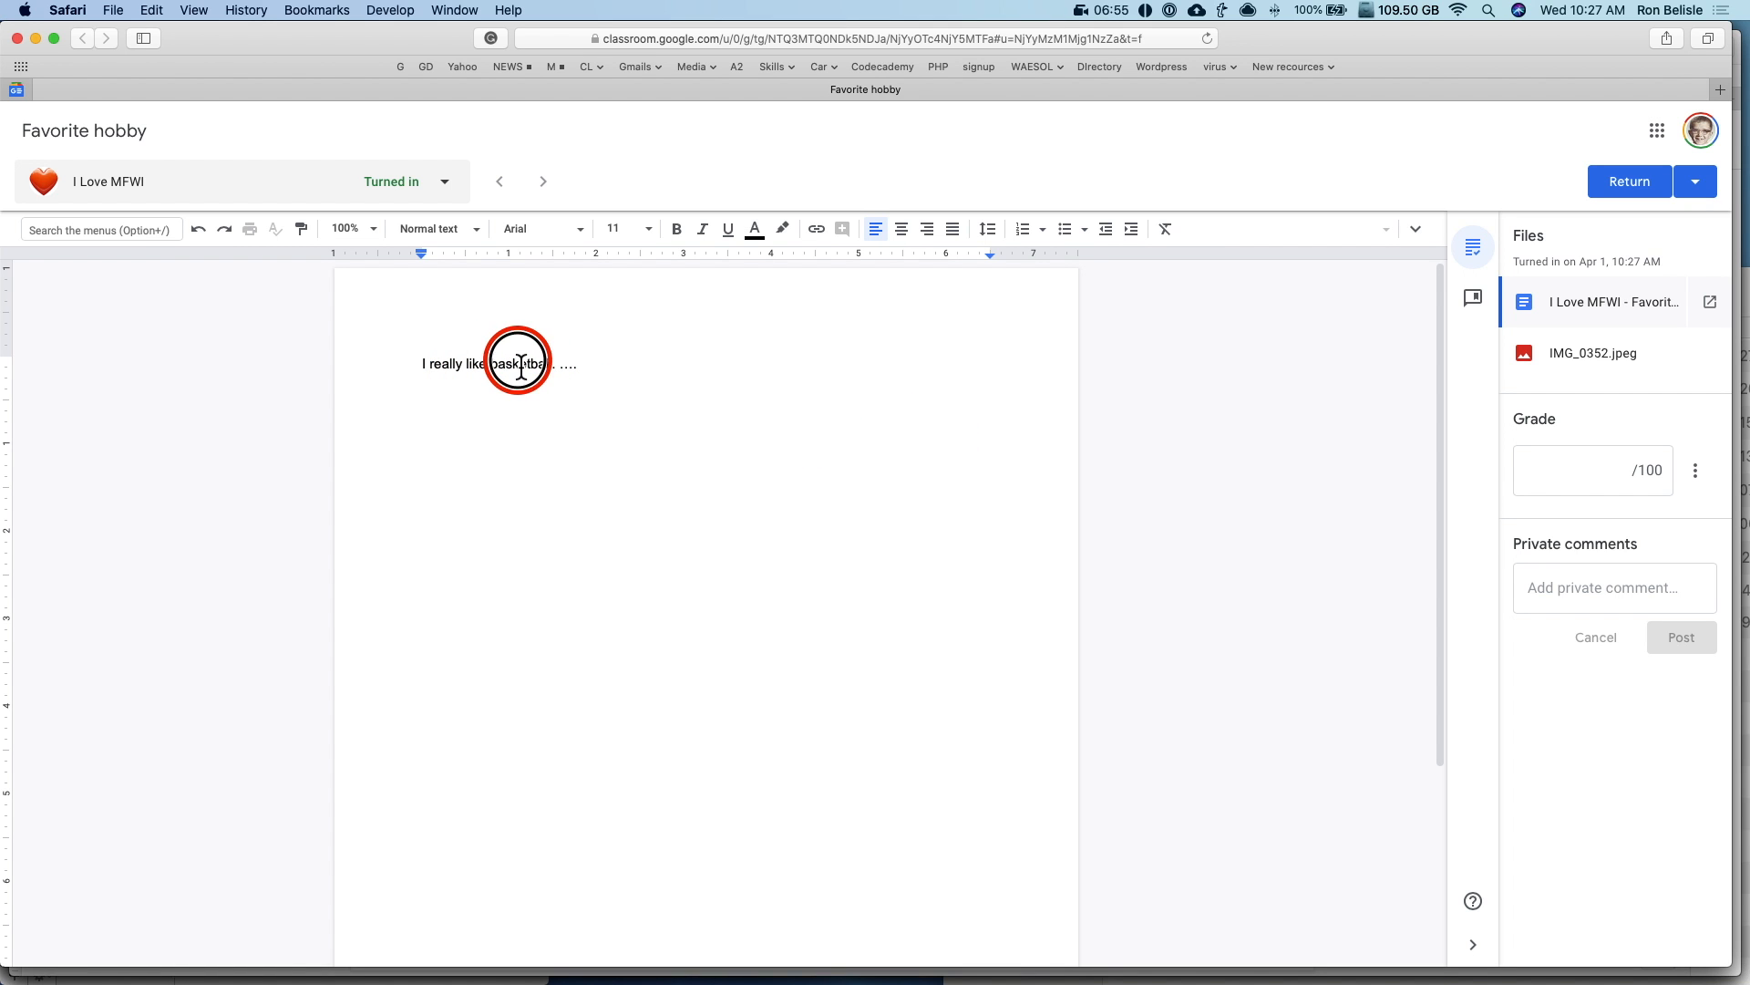
{"action": "double_click", "coordinate": [515, 368]}
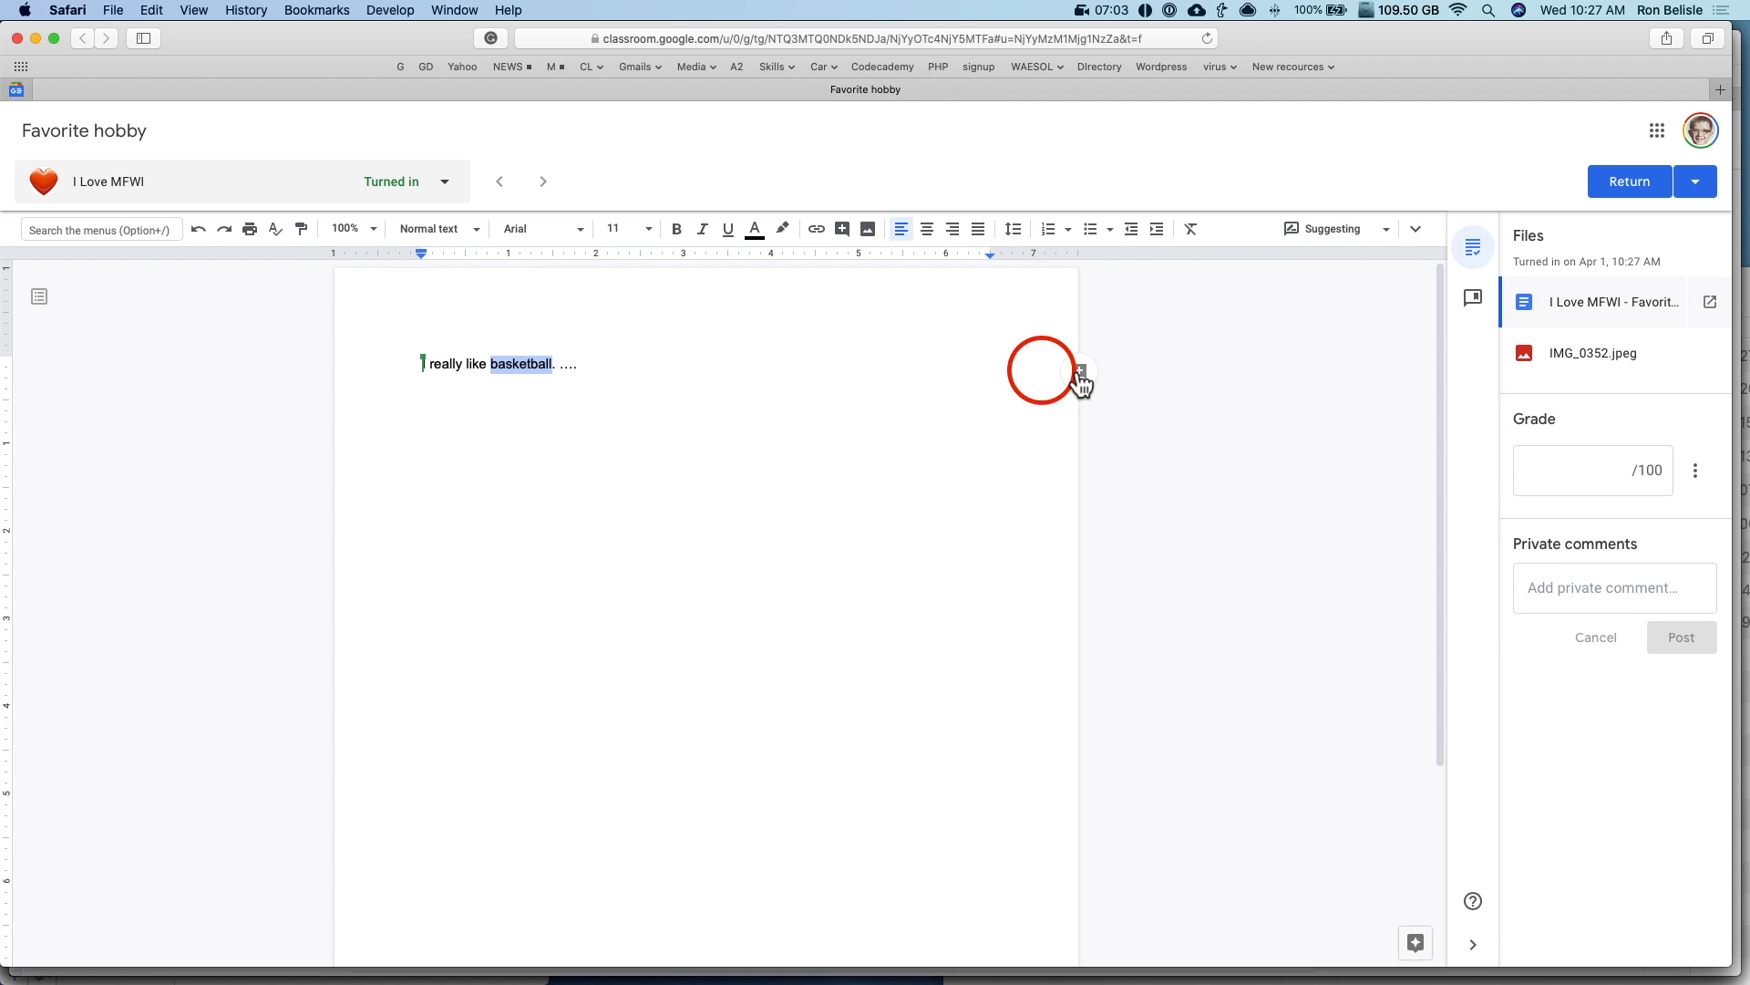
{"action": "left_click", "coordinate": [1080, 370]}
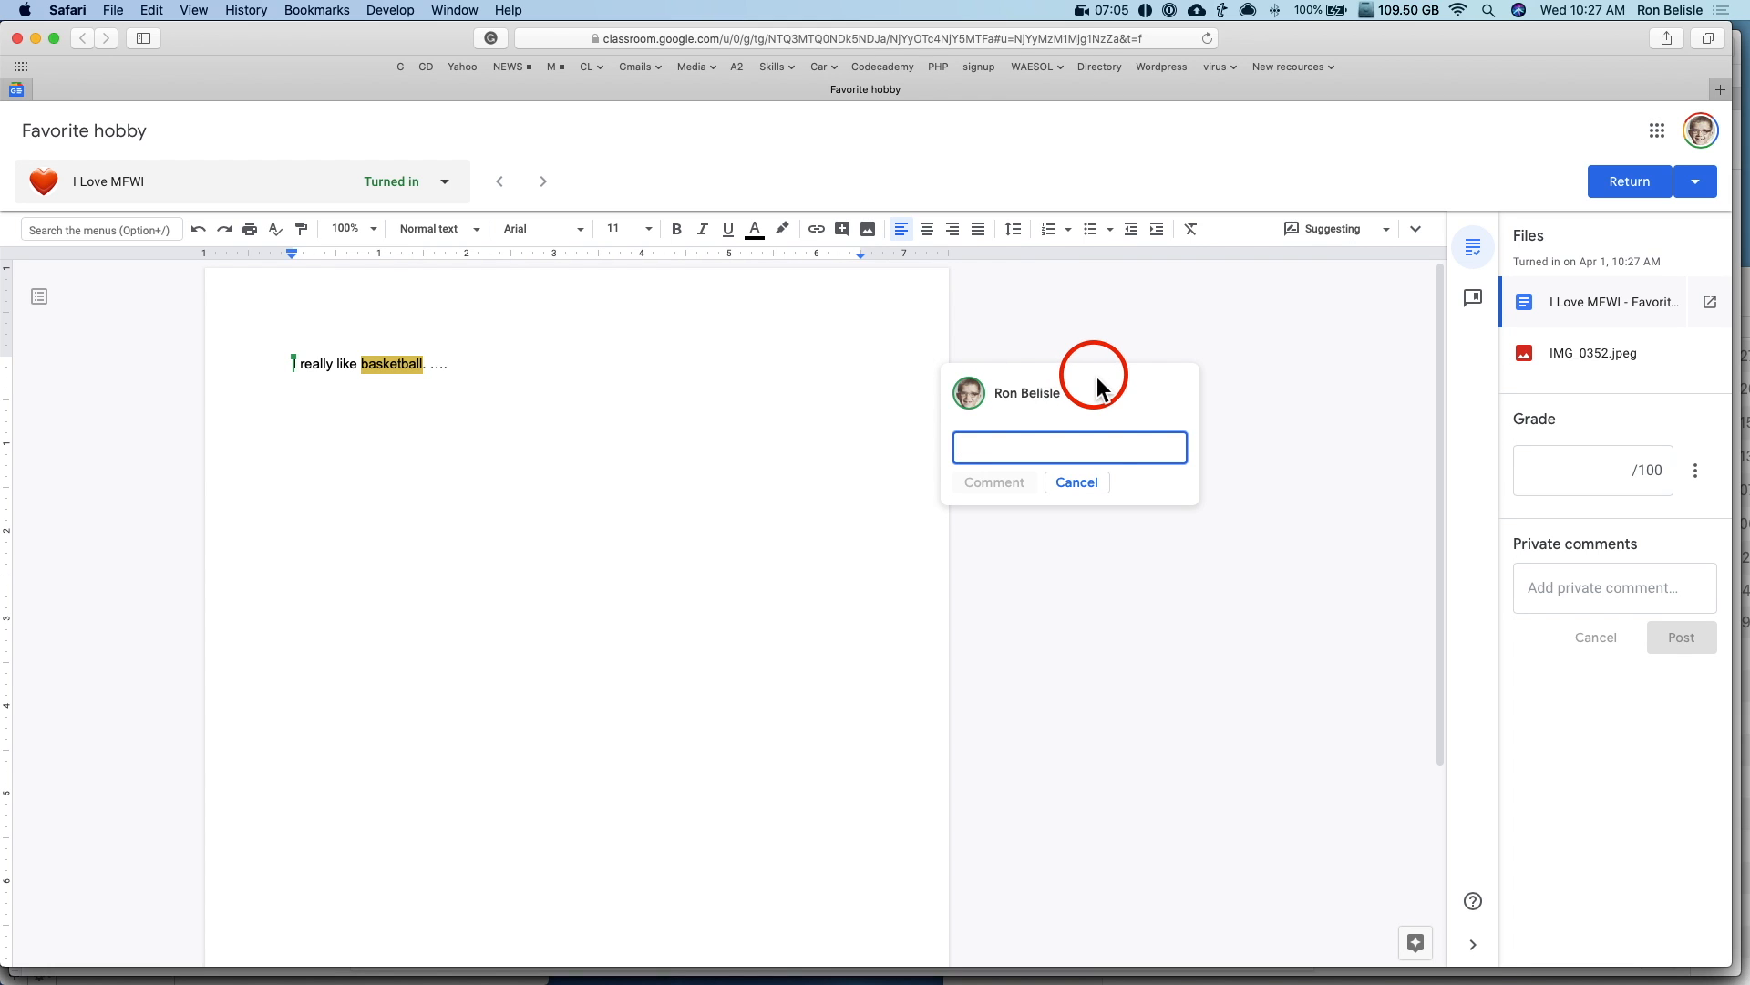
{"action": "type", "text": "Why basketball and not football"}
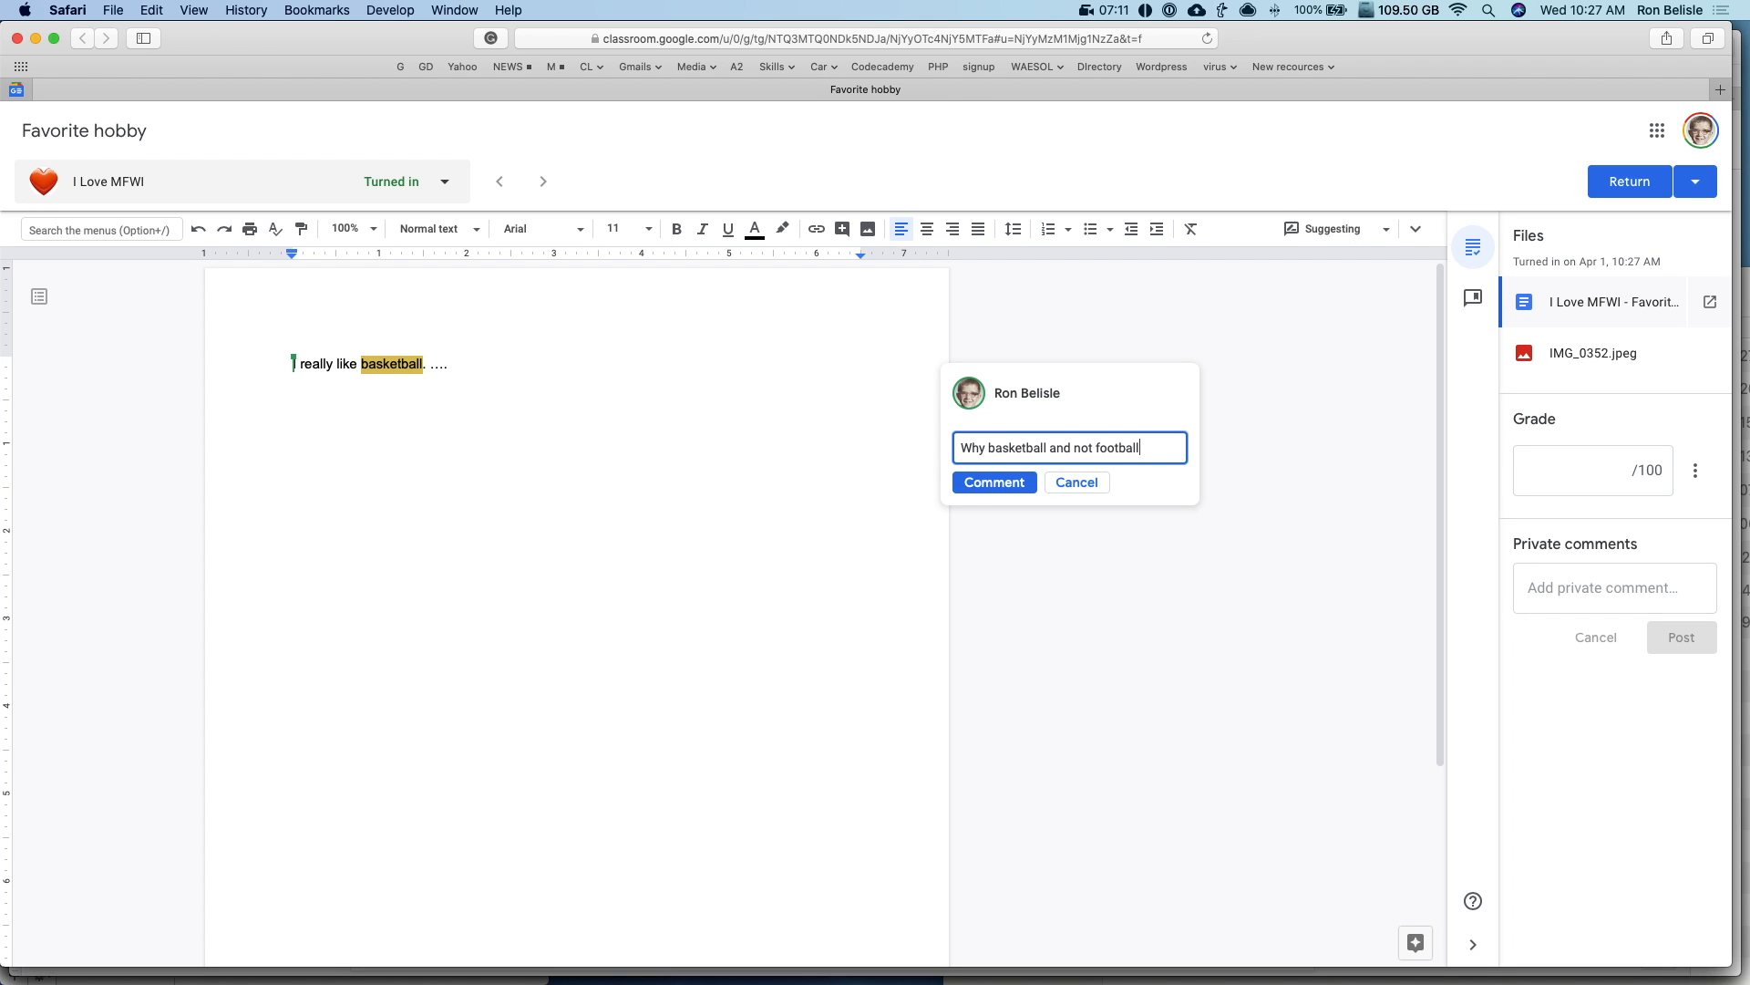
{"action": "left_click", "coordinate": [1002, 482]}
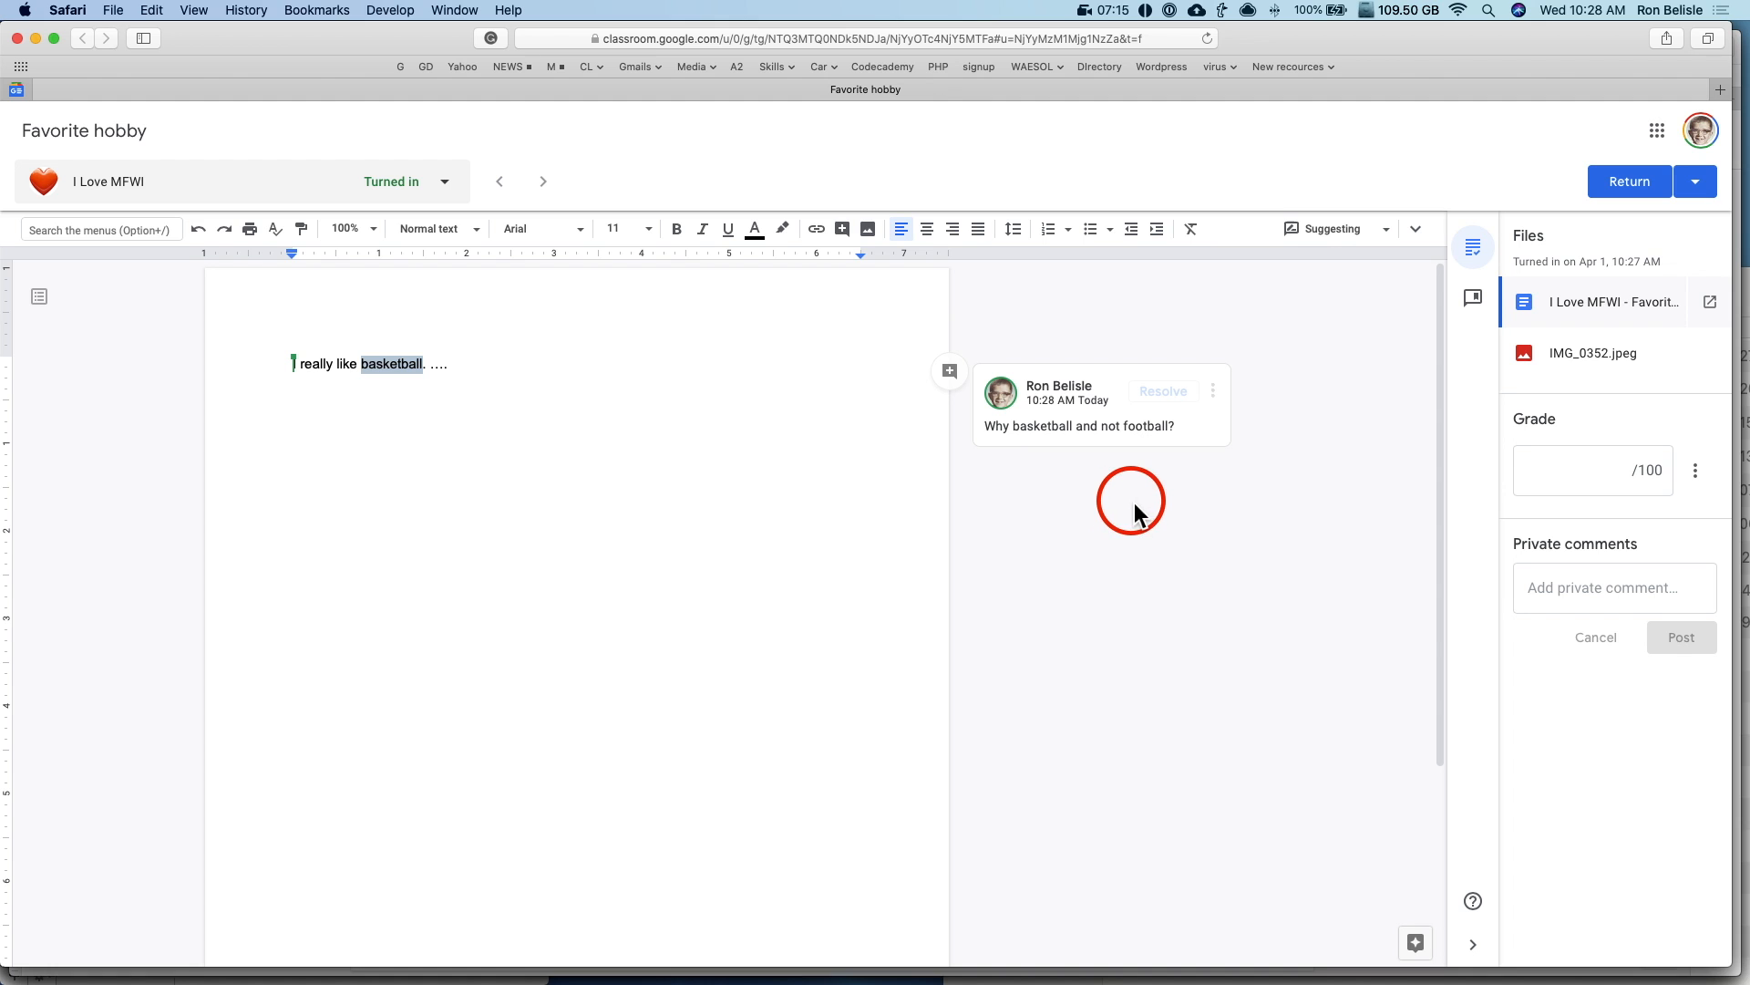
Step: Grade the submission 85 out of 100, view the attached photo IMG_0352.jpeg, and return the work to the student
{"action": "left_click", "coordinate": [1600, 476]}
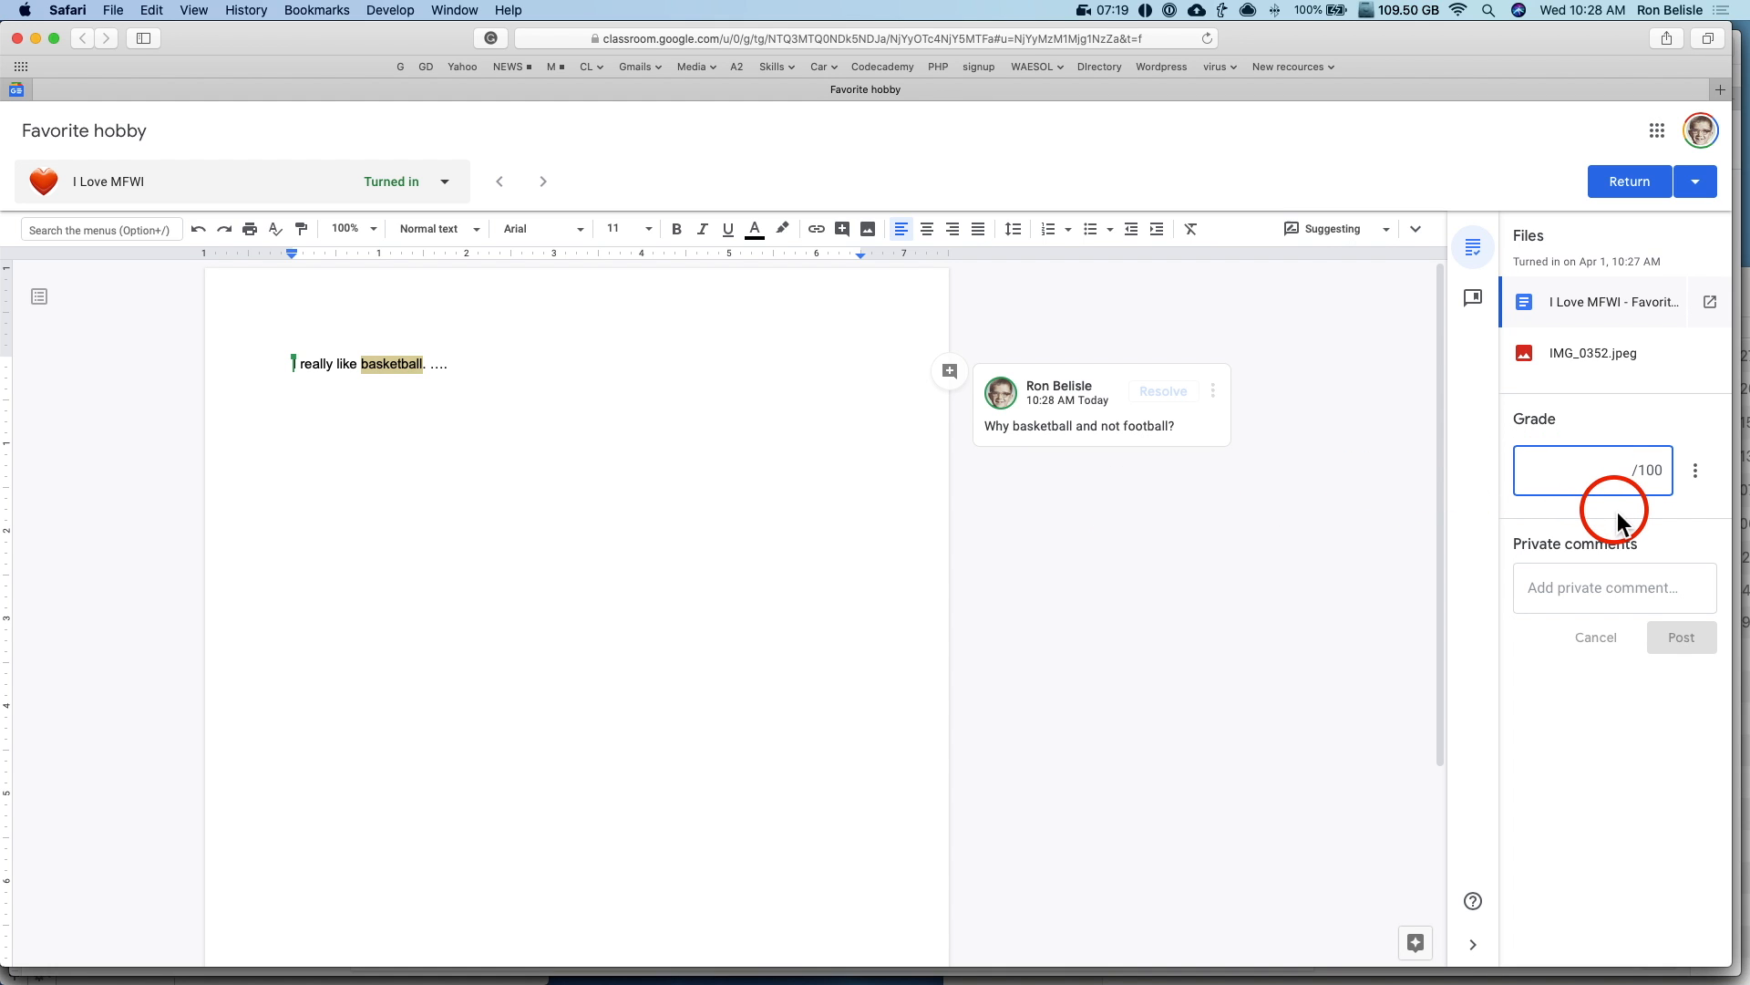
{"action": "type", "text": "85"}
{"action": "left_click", "coordinate": [1594, 364]}
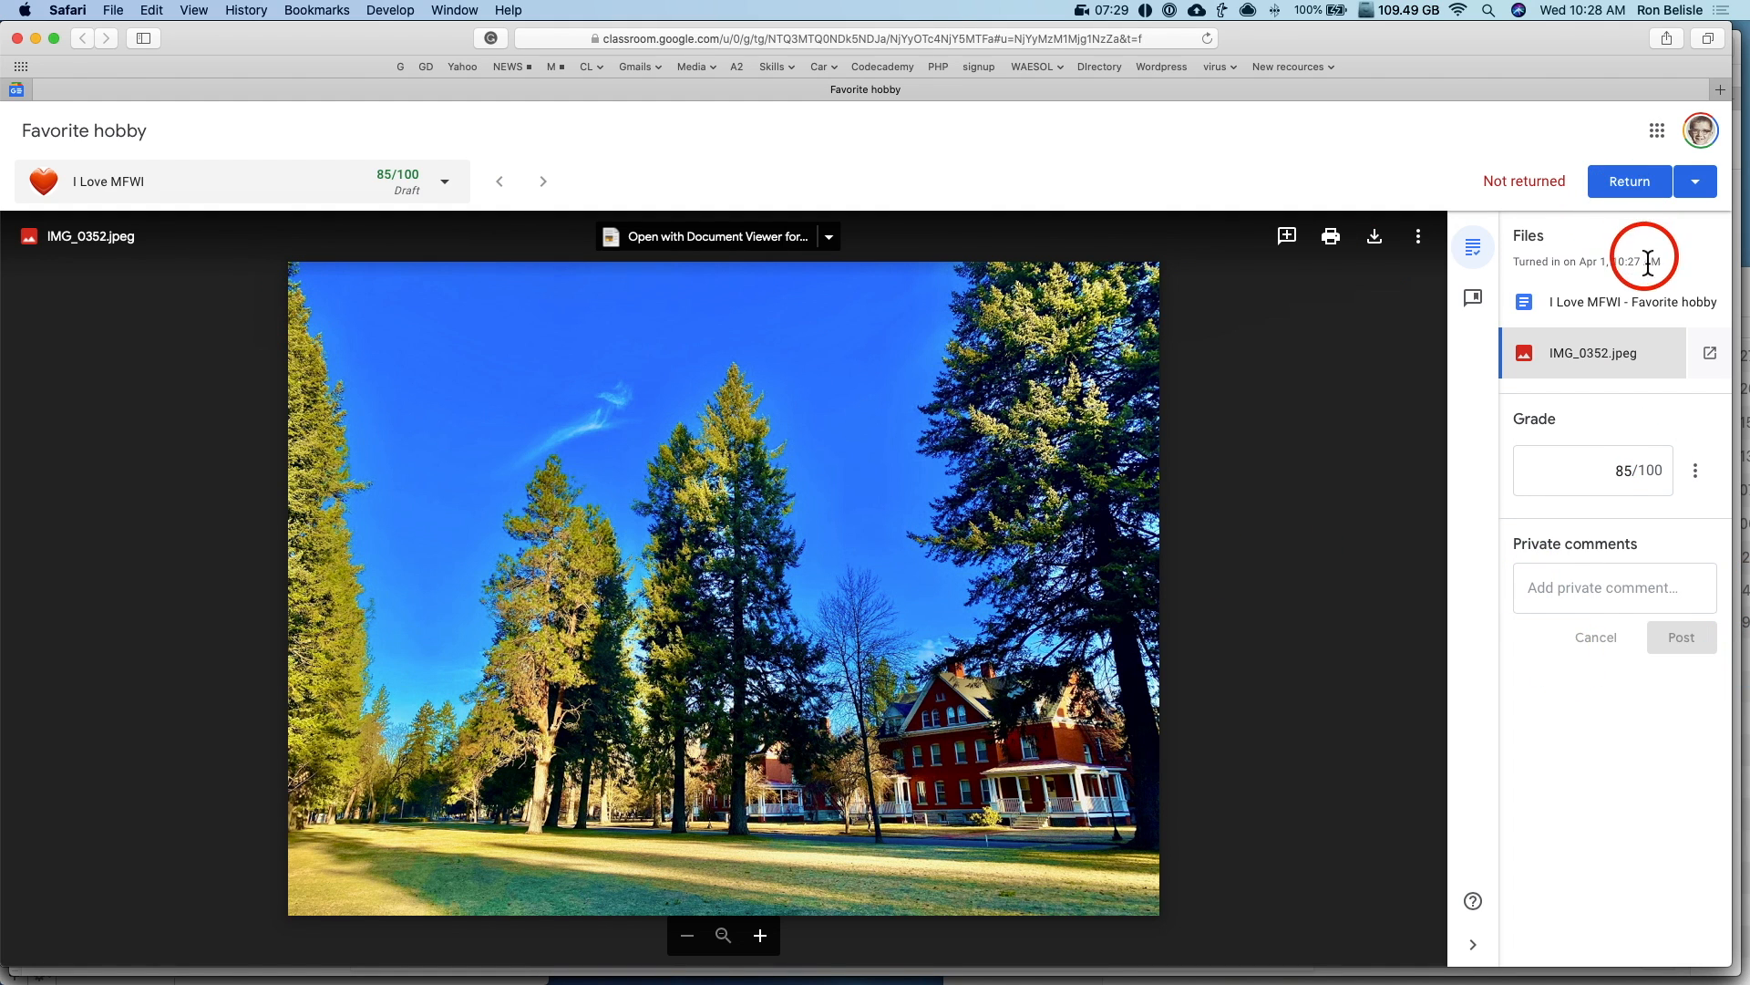
{"action": "left_click", "coordinate": [1645, 188]}
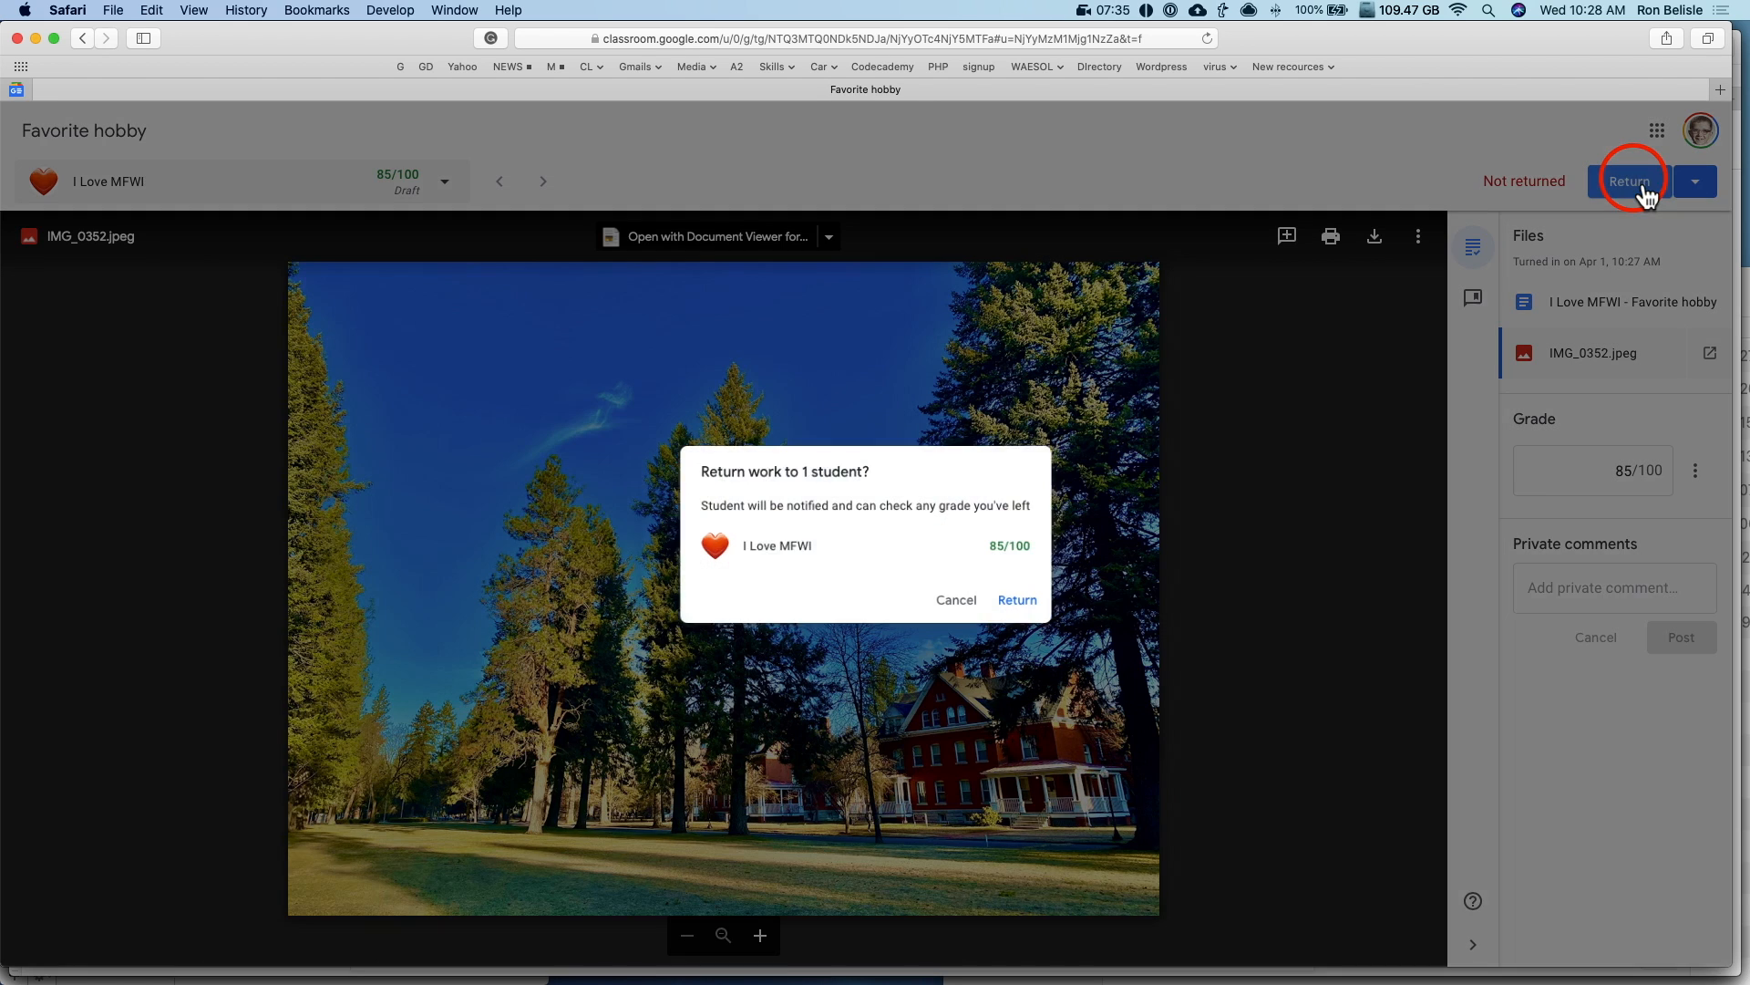
{"action": "left_click", "coordinate": [1026, 603]}
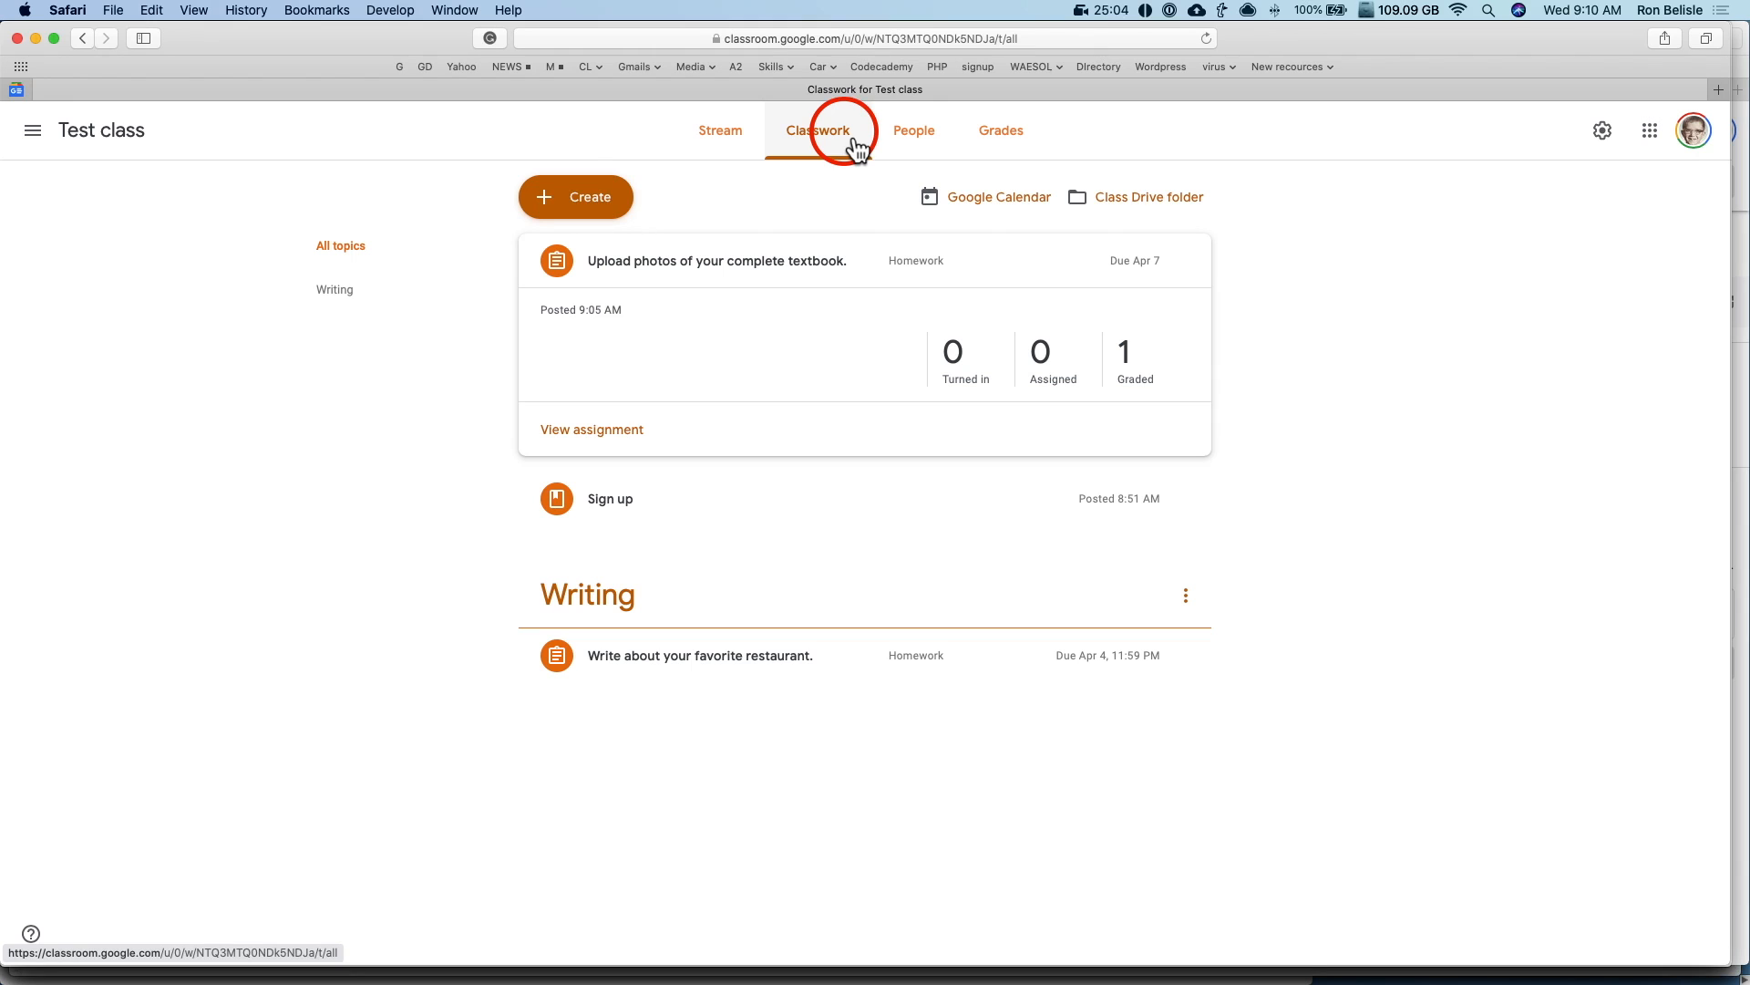
Step: Create a new assignment in Test class titled "Online Independent English homework"
{"action": "left_click", "coordinate": [592, 187]}
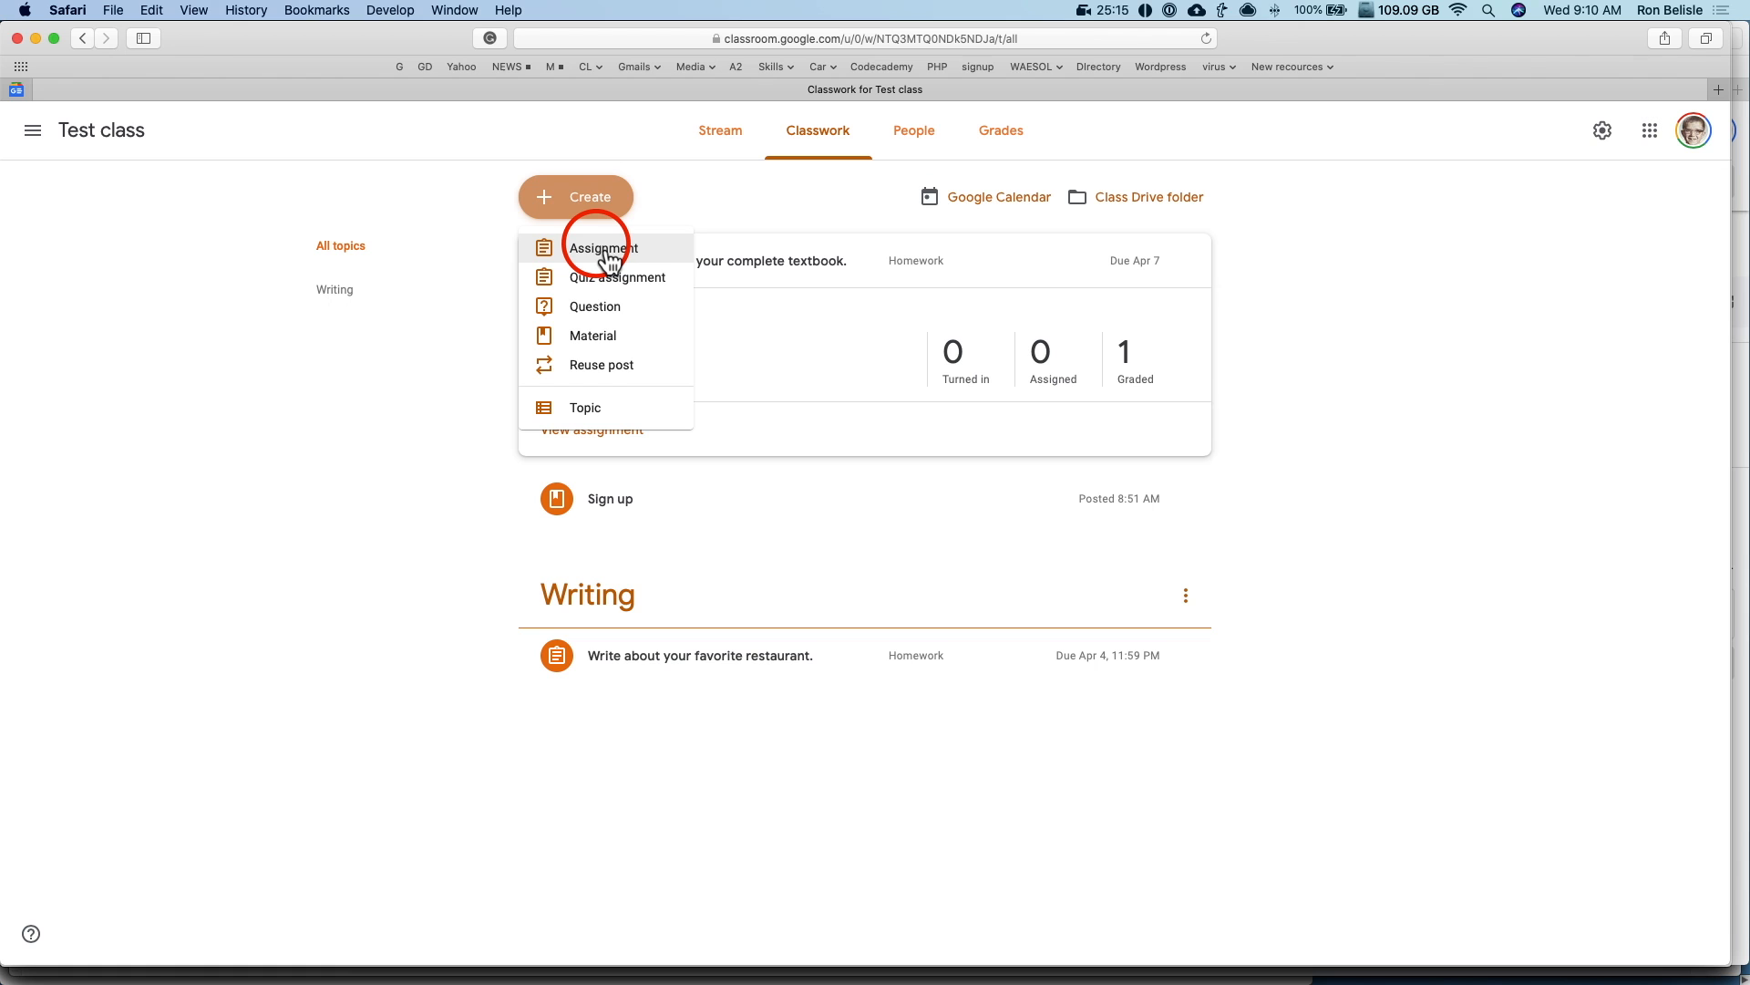
{"action": "left_click", "coordinate": [607, 255]}
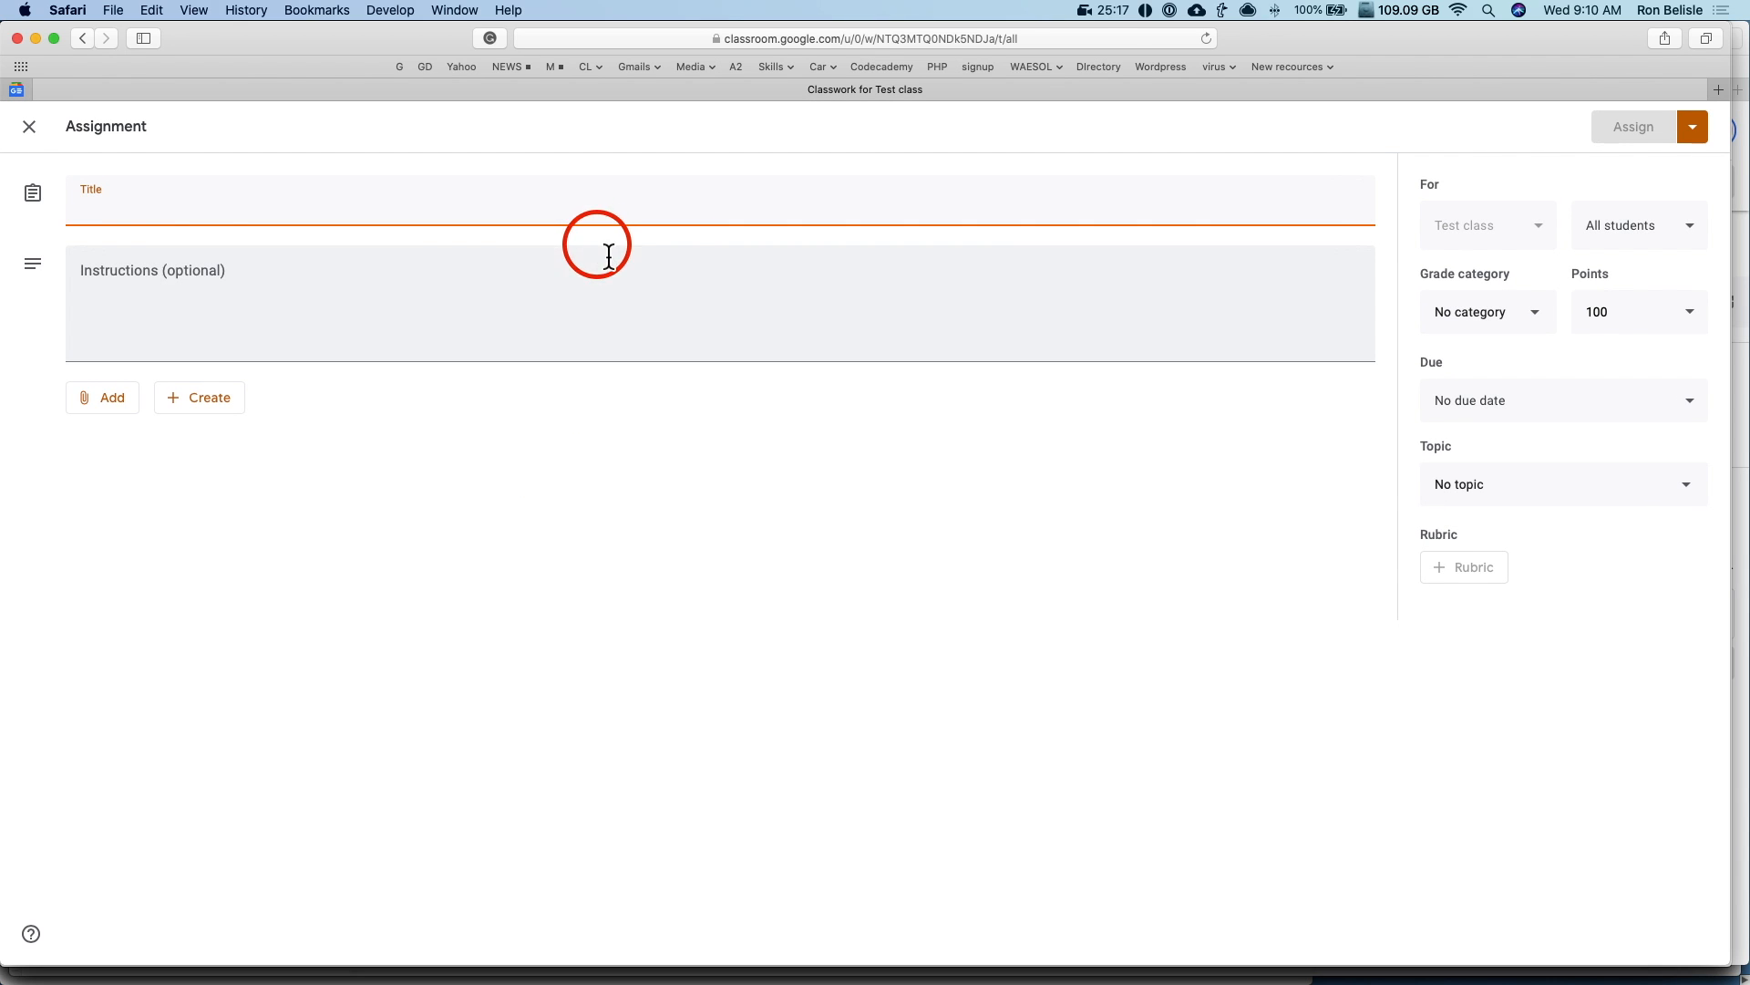
{"action": "left_click", "coordinate": [194, 208]}
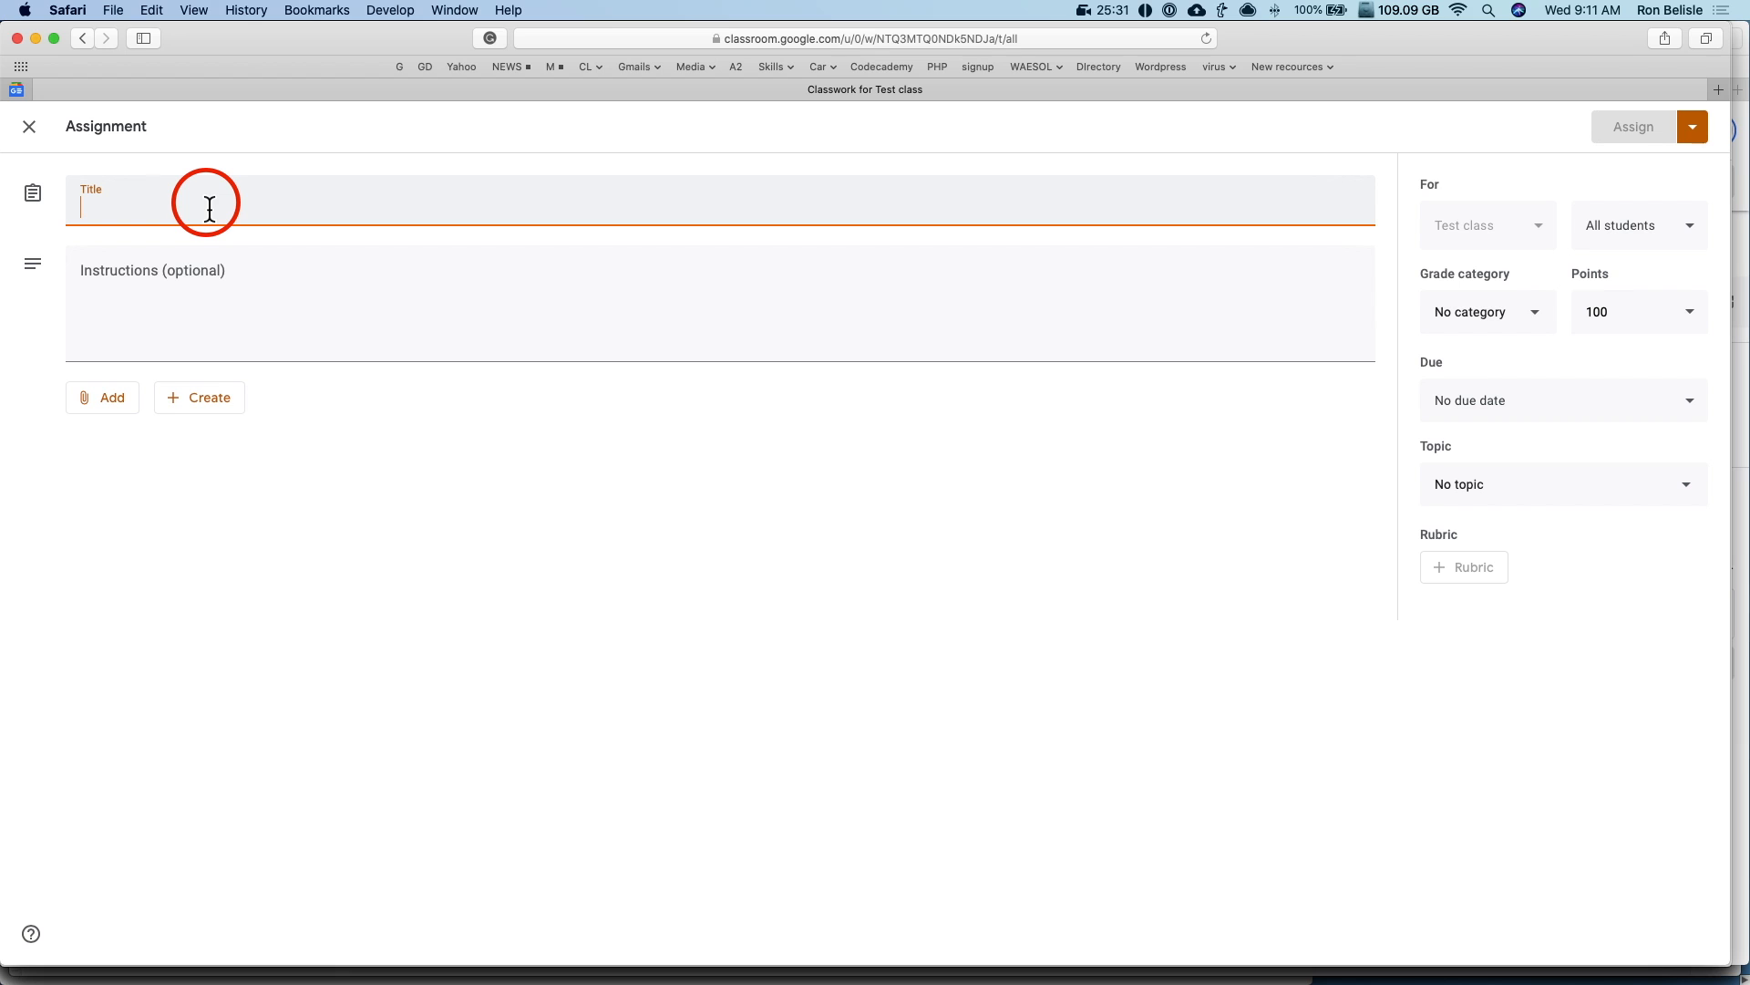
{"action": "type", "text": "On"}
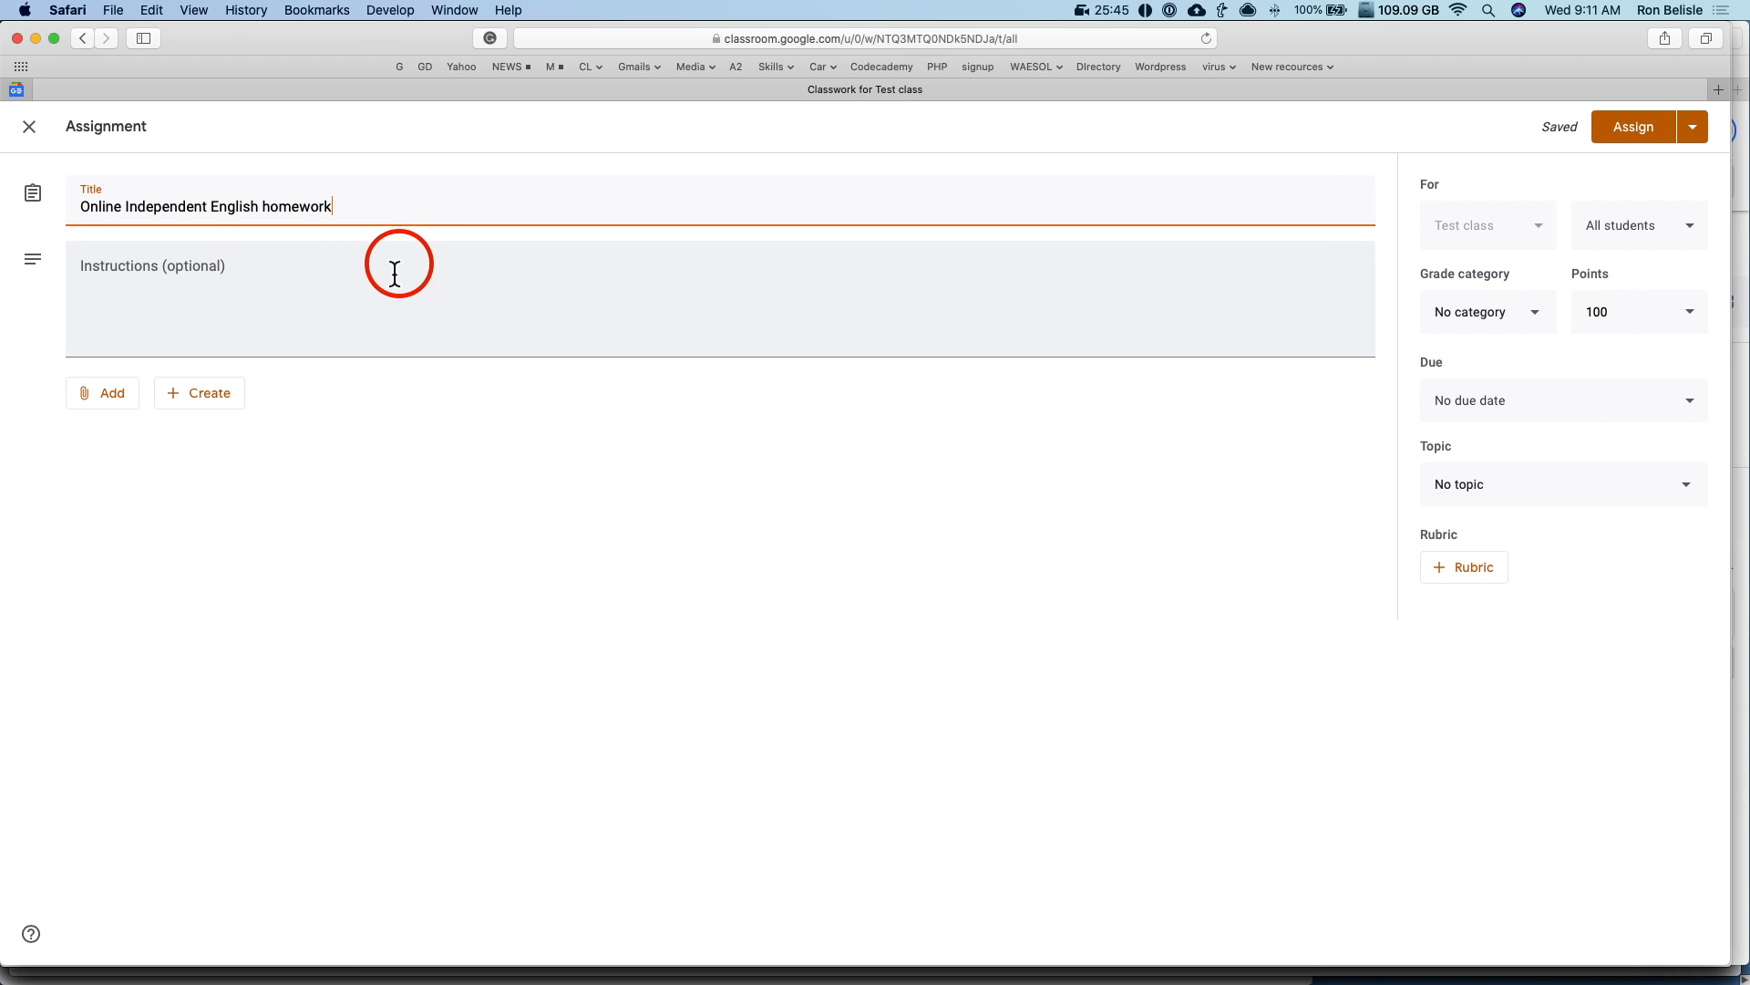
{"action": "left_click", "coordinate": [132, 279]}
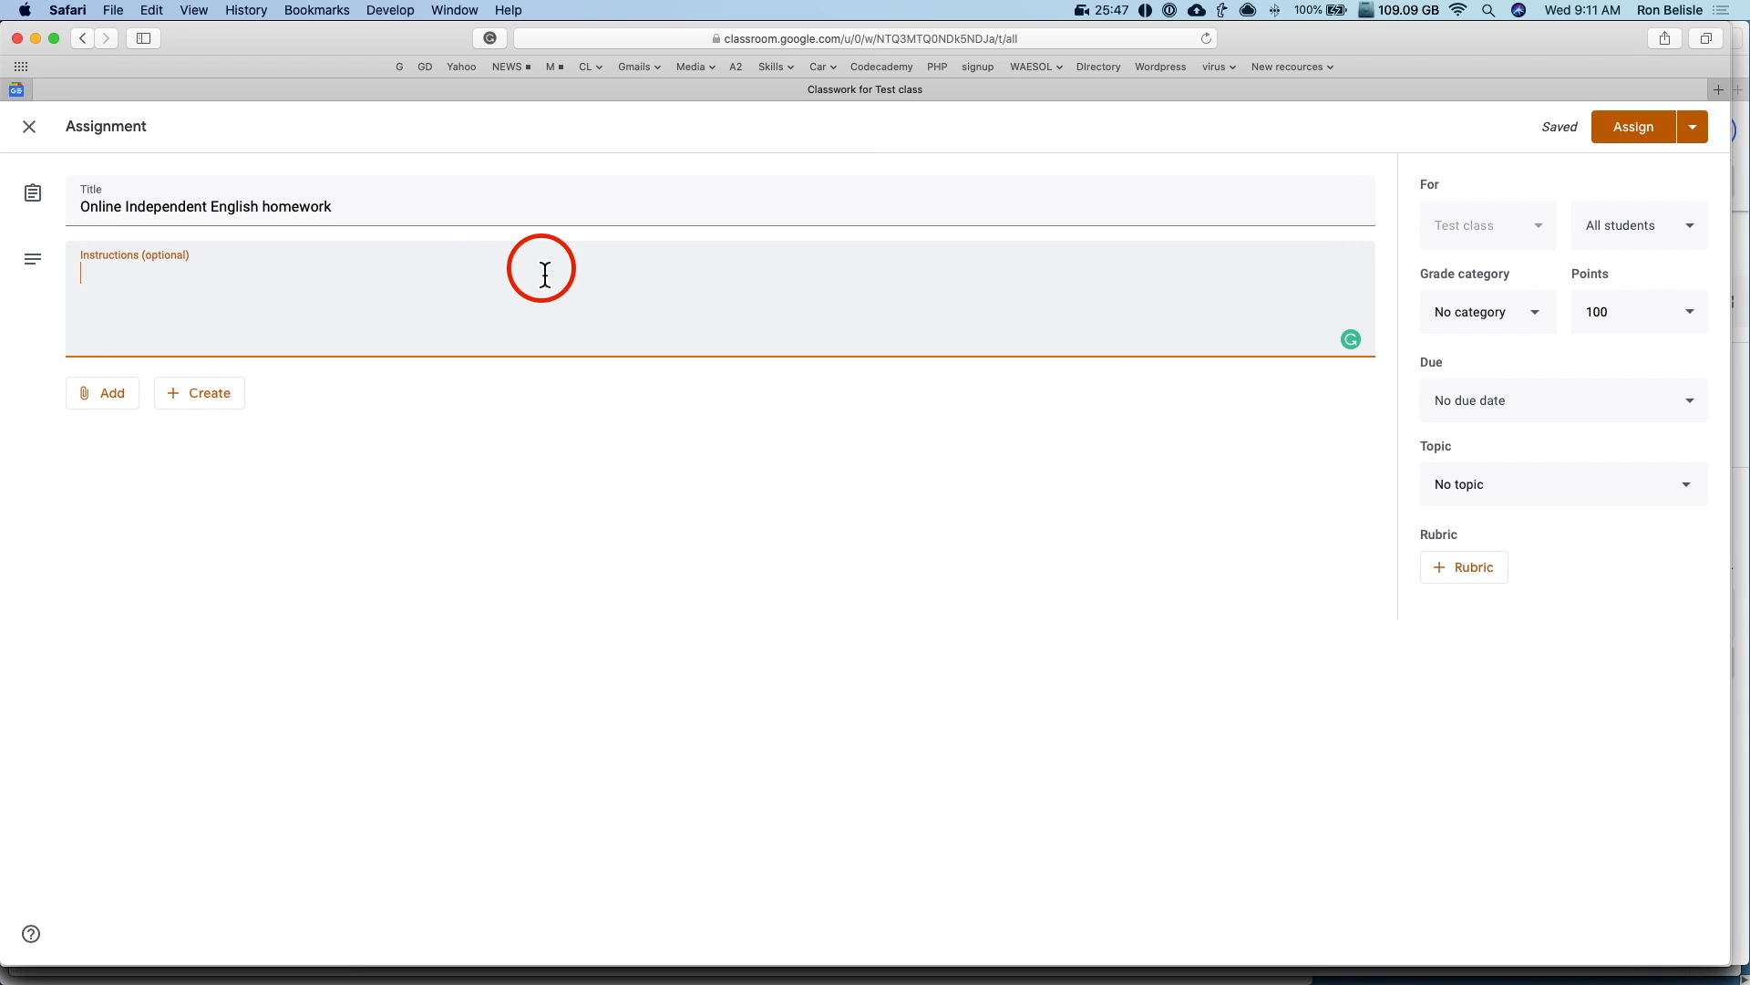
Step: Attach the Google Drive document "Independent English Online" to the assignment and make a copy of it for each student
{"action": "left_click", "coordinate": [119, 408]}
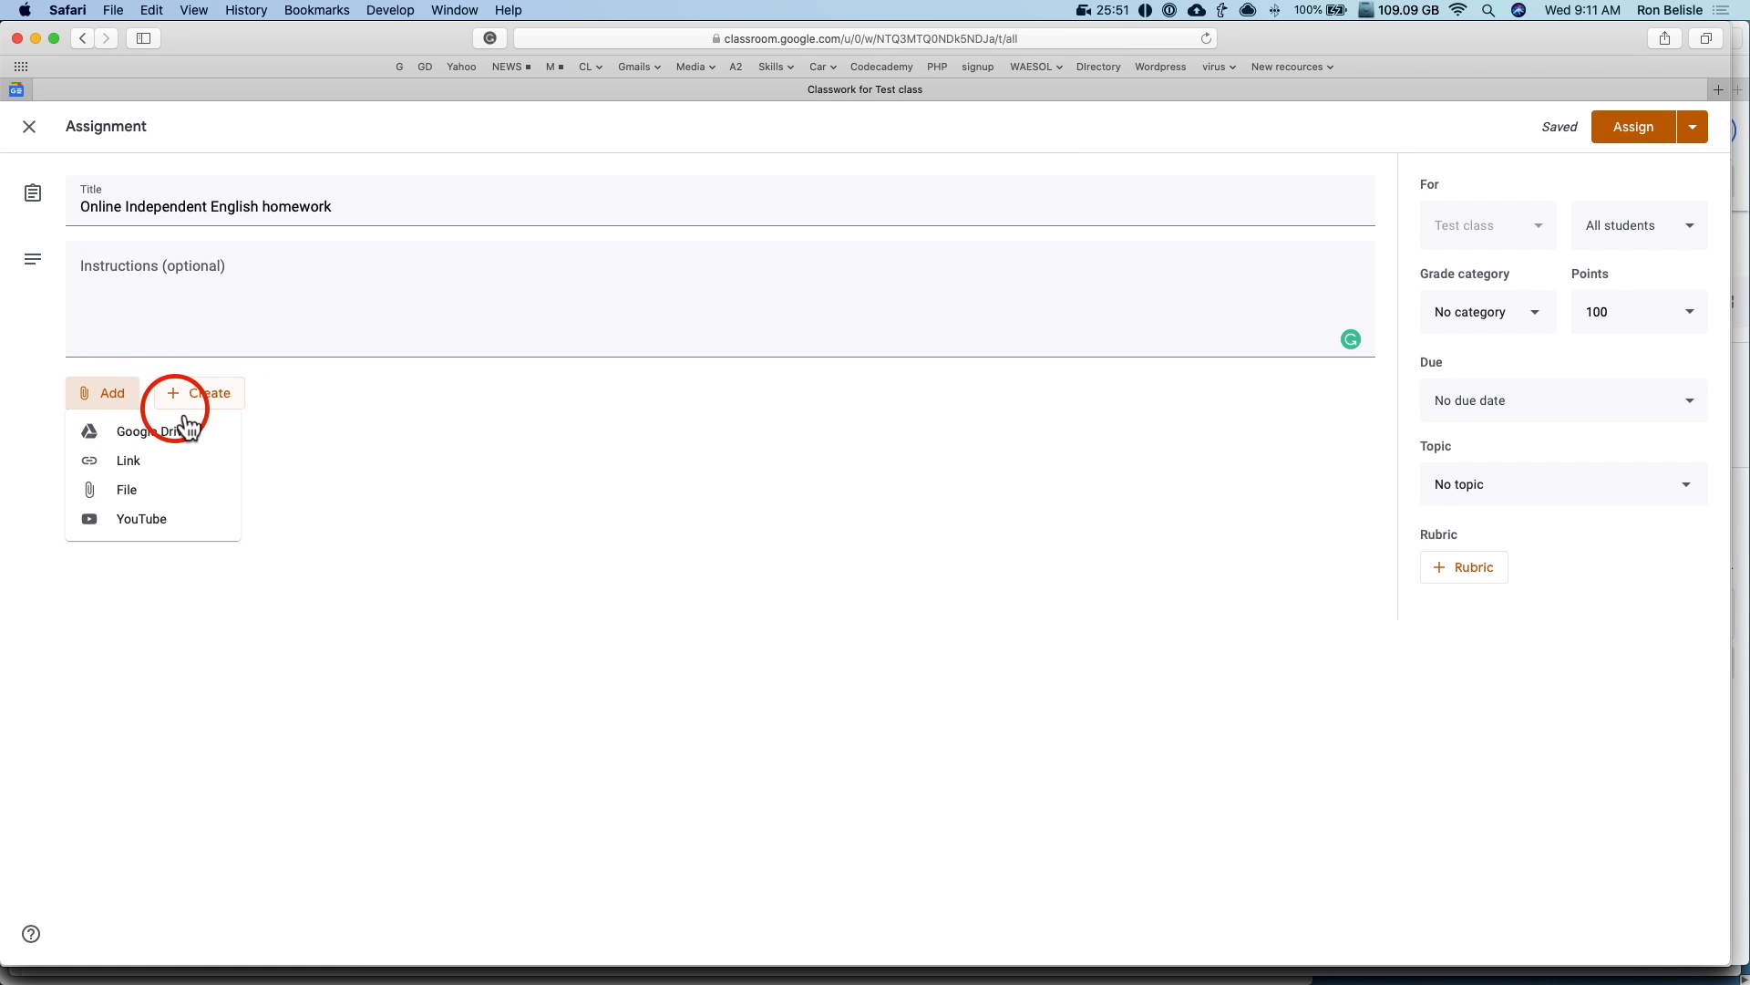
{"action": "left_click", "coordinate": [180, 439]}
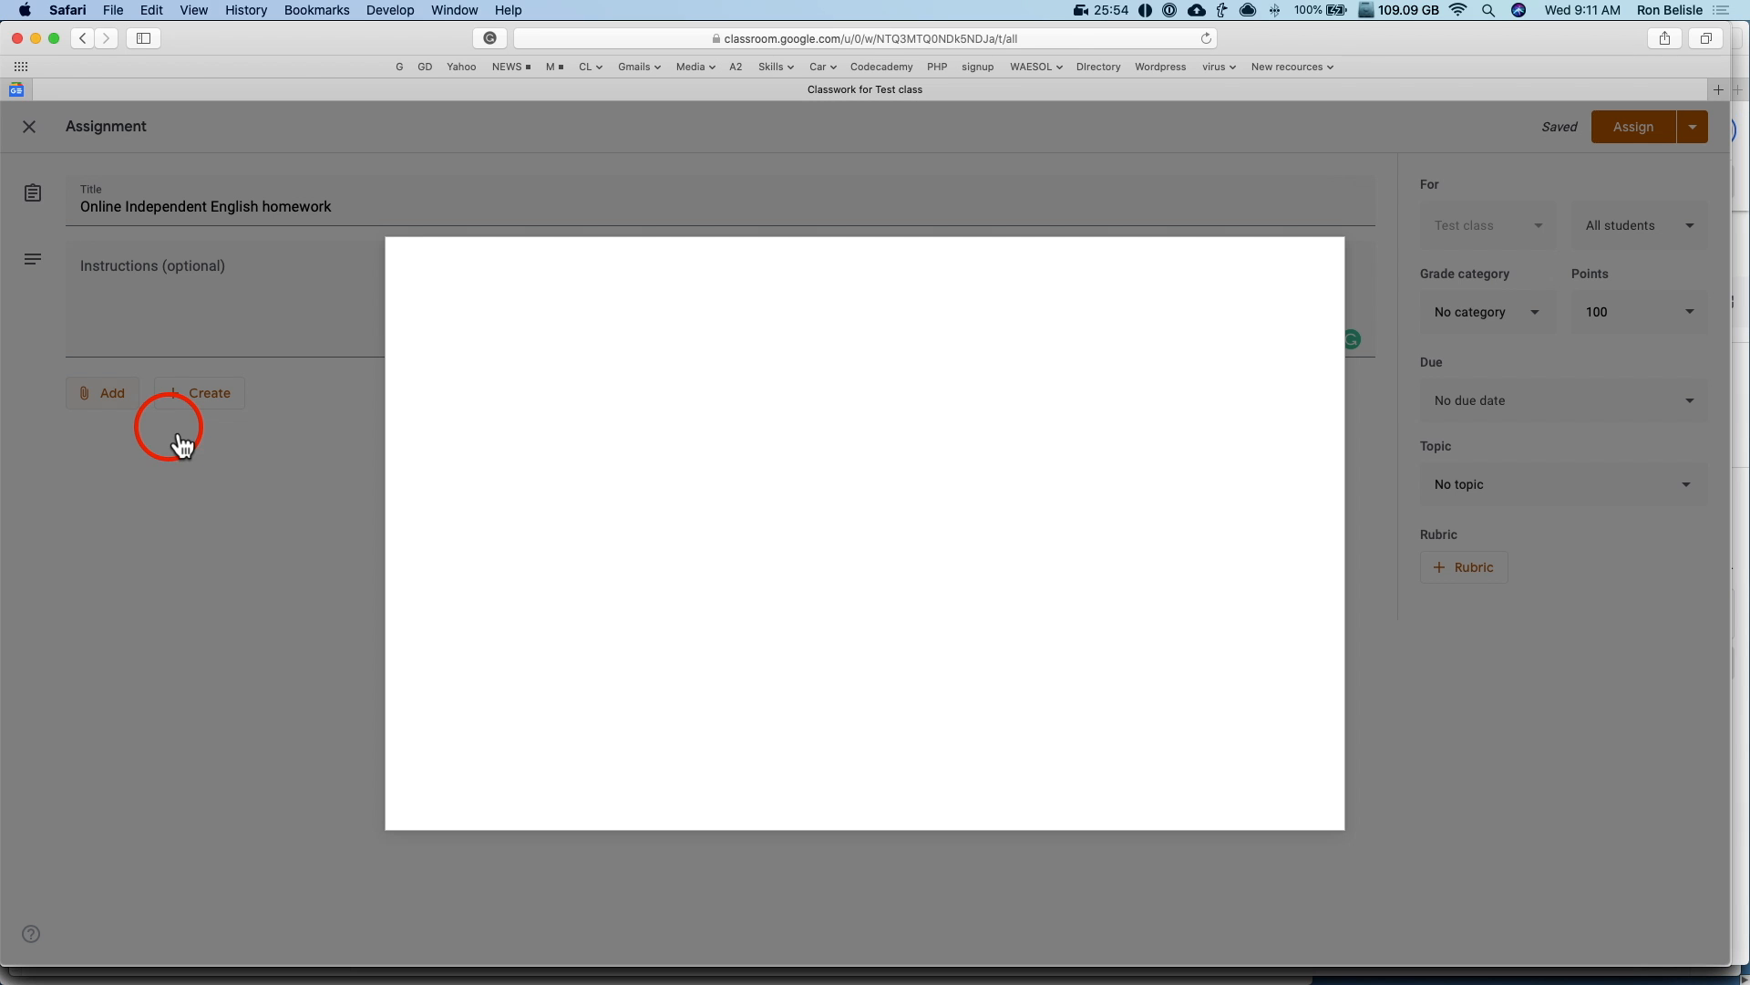
{"action": "type", "text": "Indepe"}
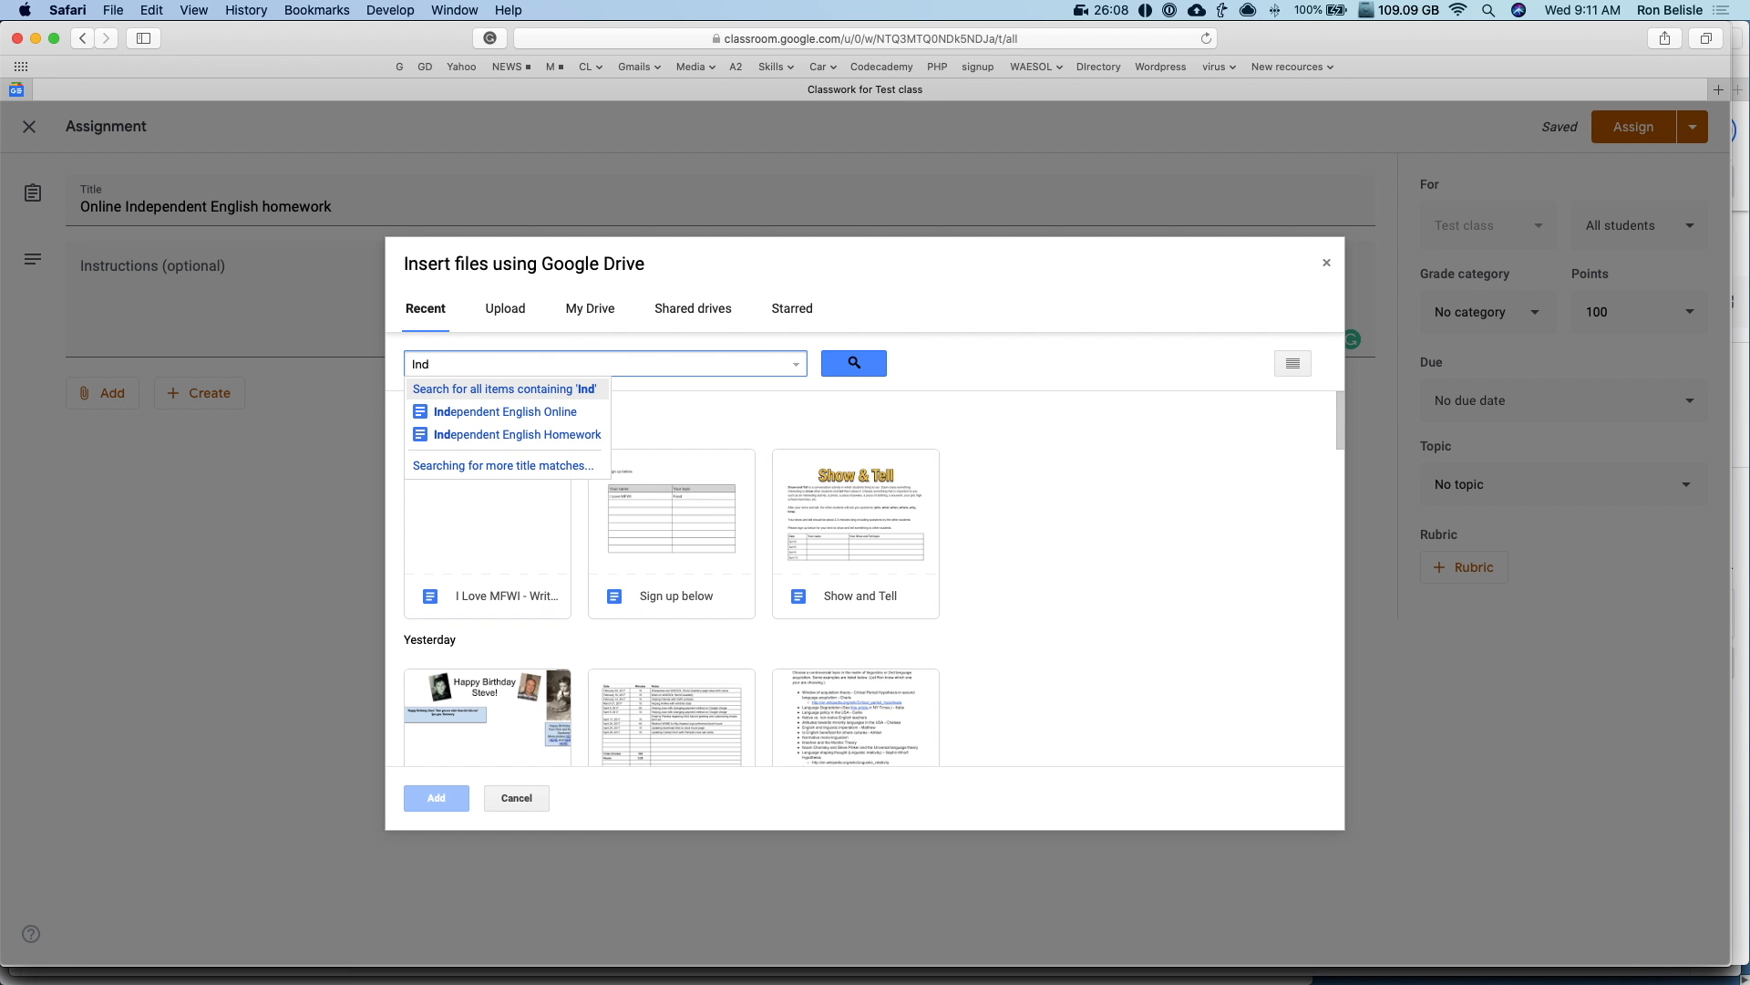
{"action": "left_click", "coordinate": [499, 411]}
{"action": "left_click", "coordinate": [1360, 392]}
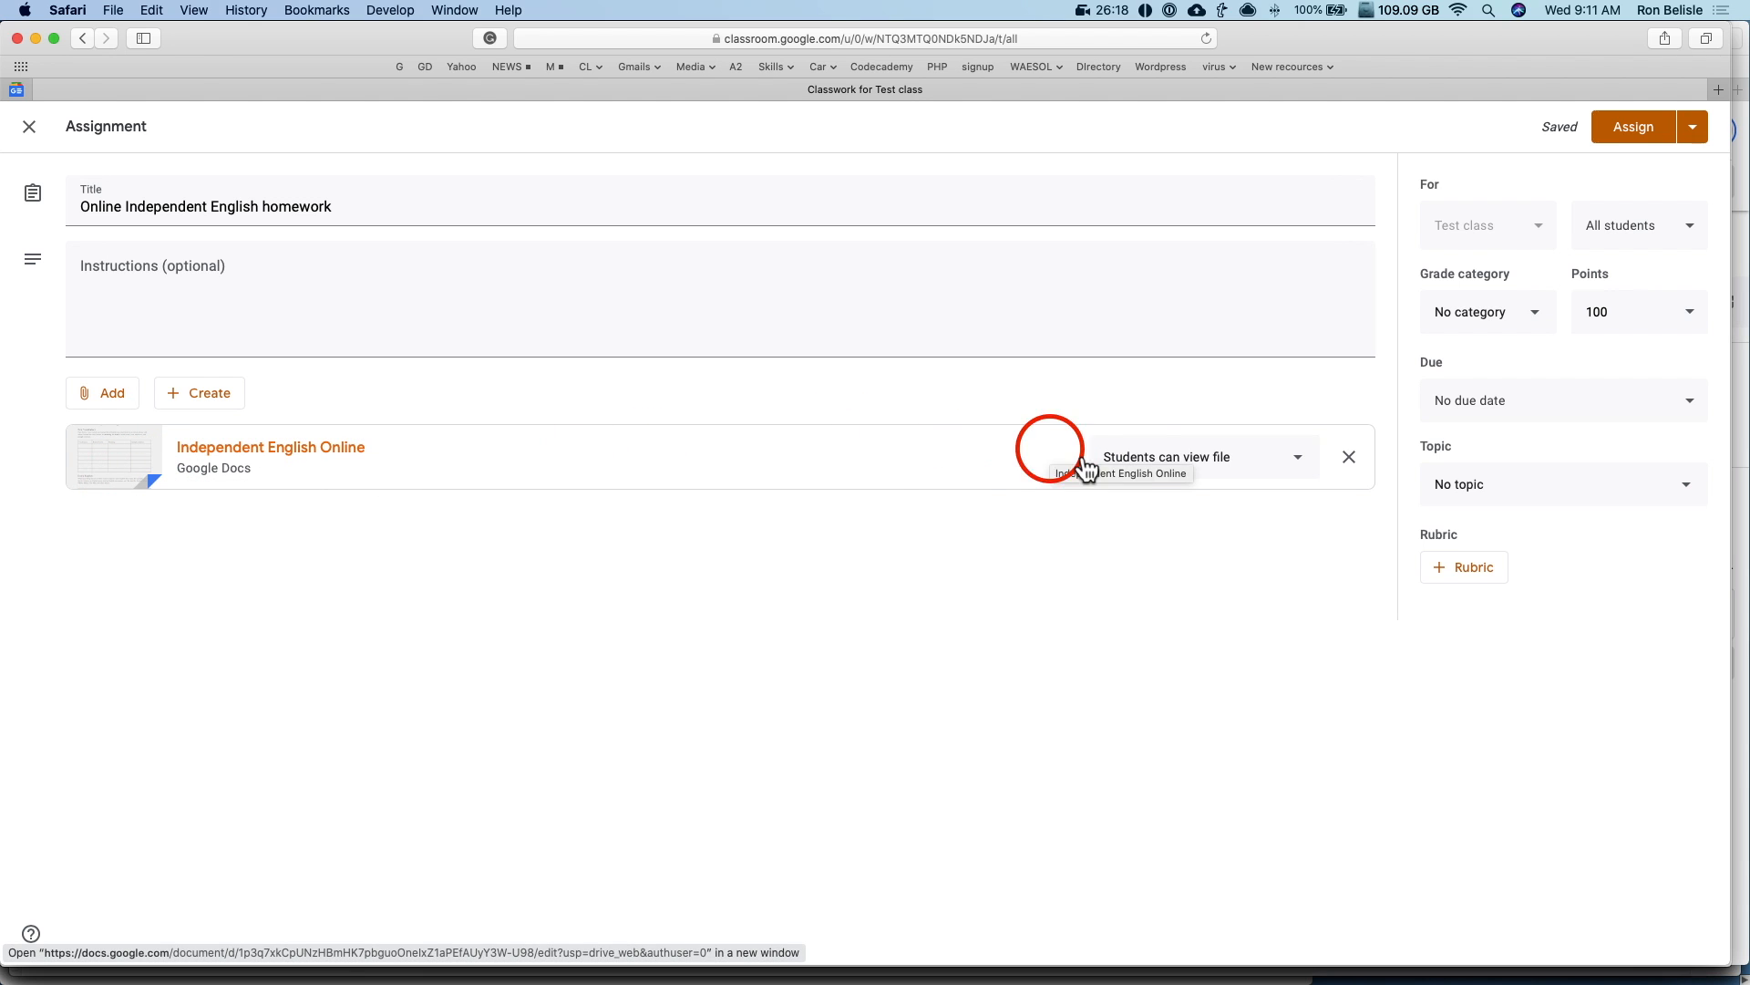
{"action": "left_click", "coordinate": [1180, 476]}
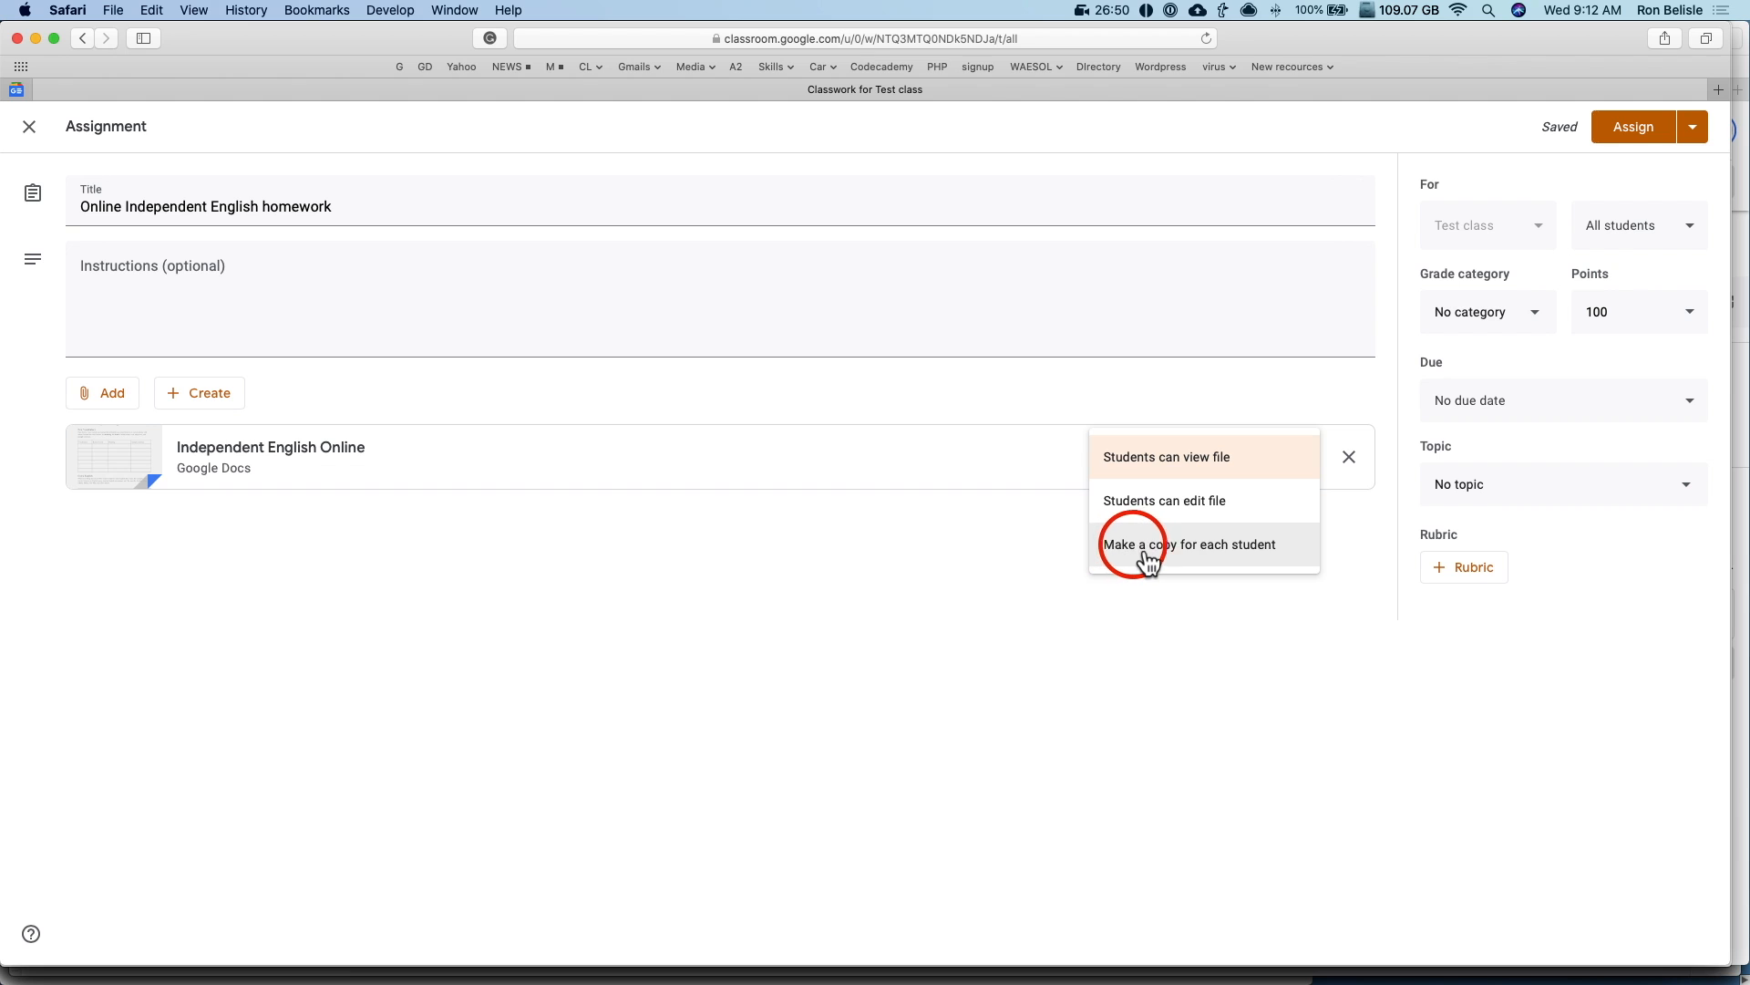
{"action": "left_click", "coordinate": [1261, 547]}
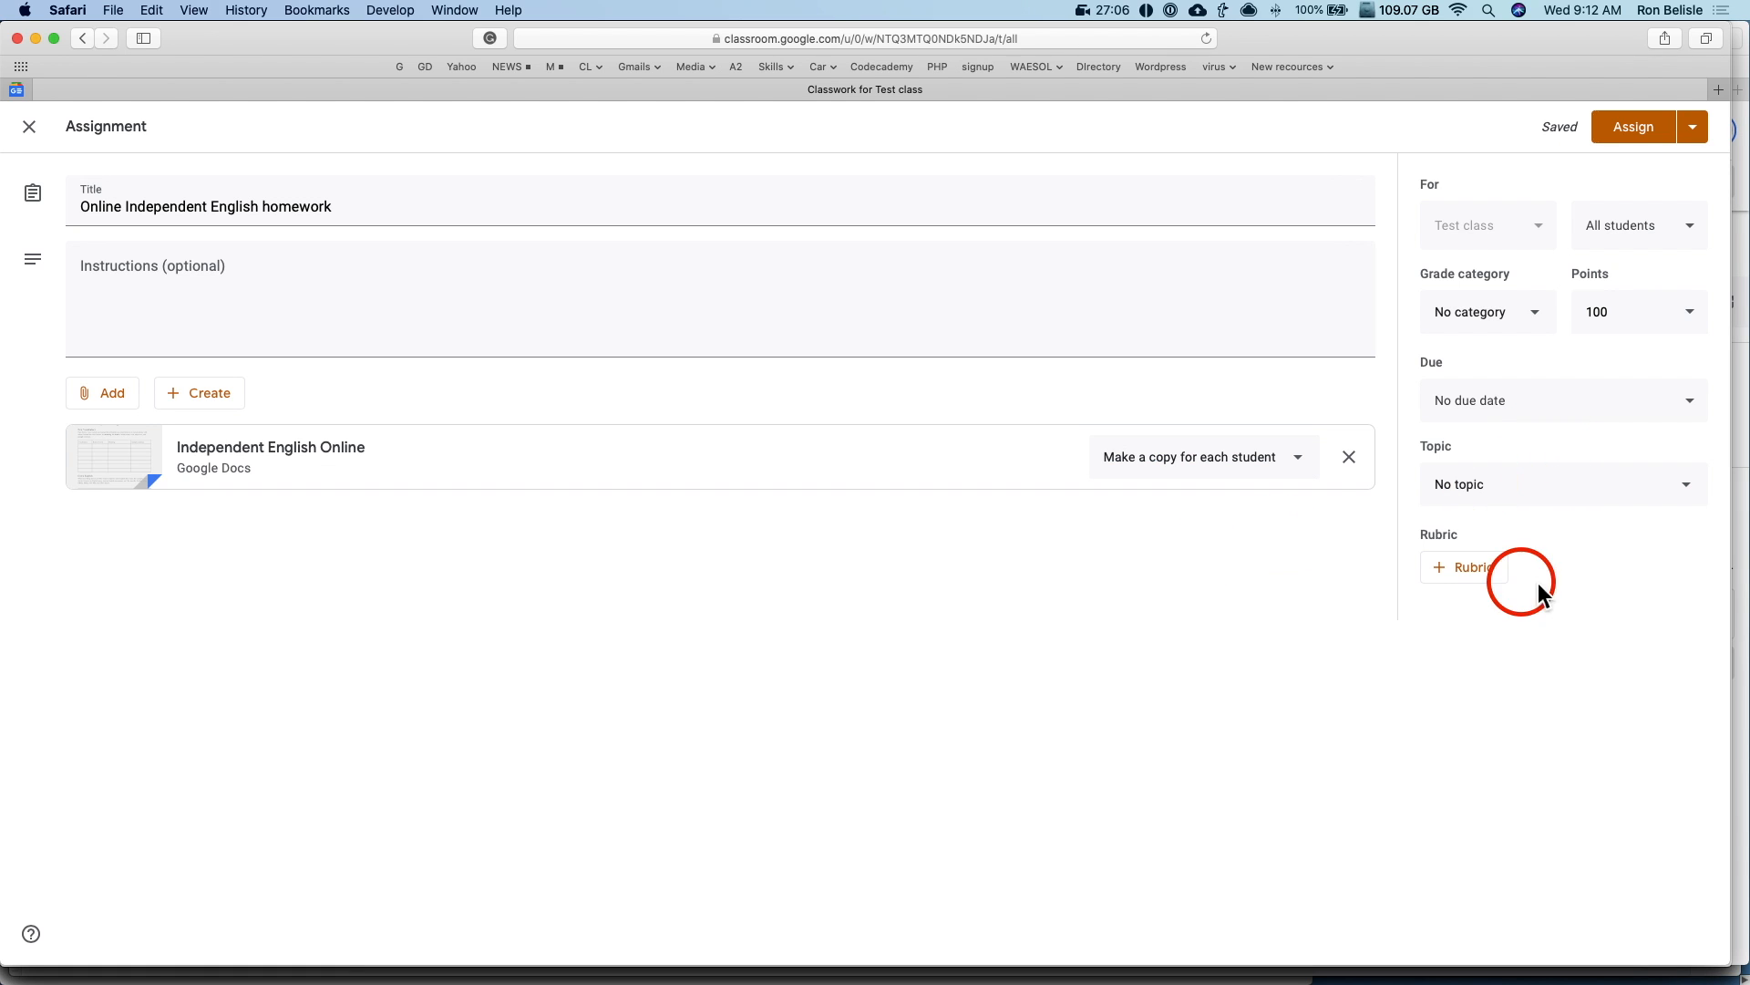
Step: Set the assignment's due date to Apr 7, 2020 and its grade category to Homework
{"action": "left_click", "coordinate": [1516, 422]}
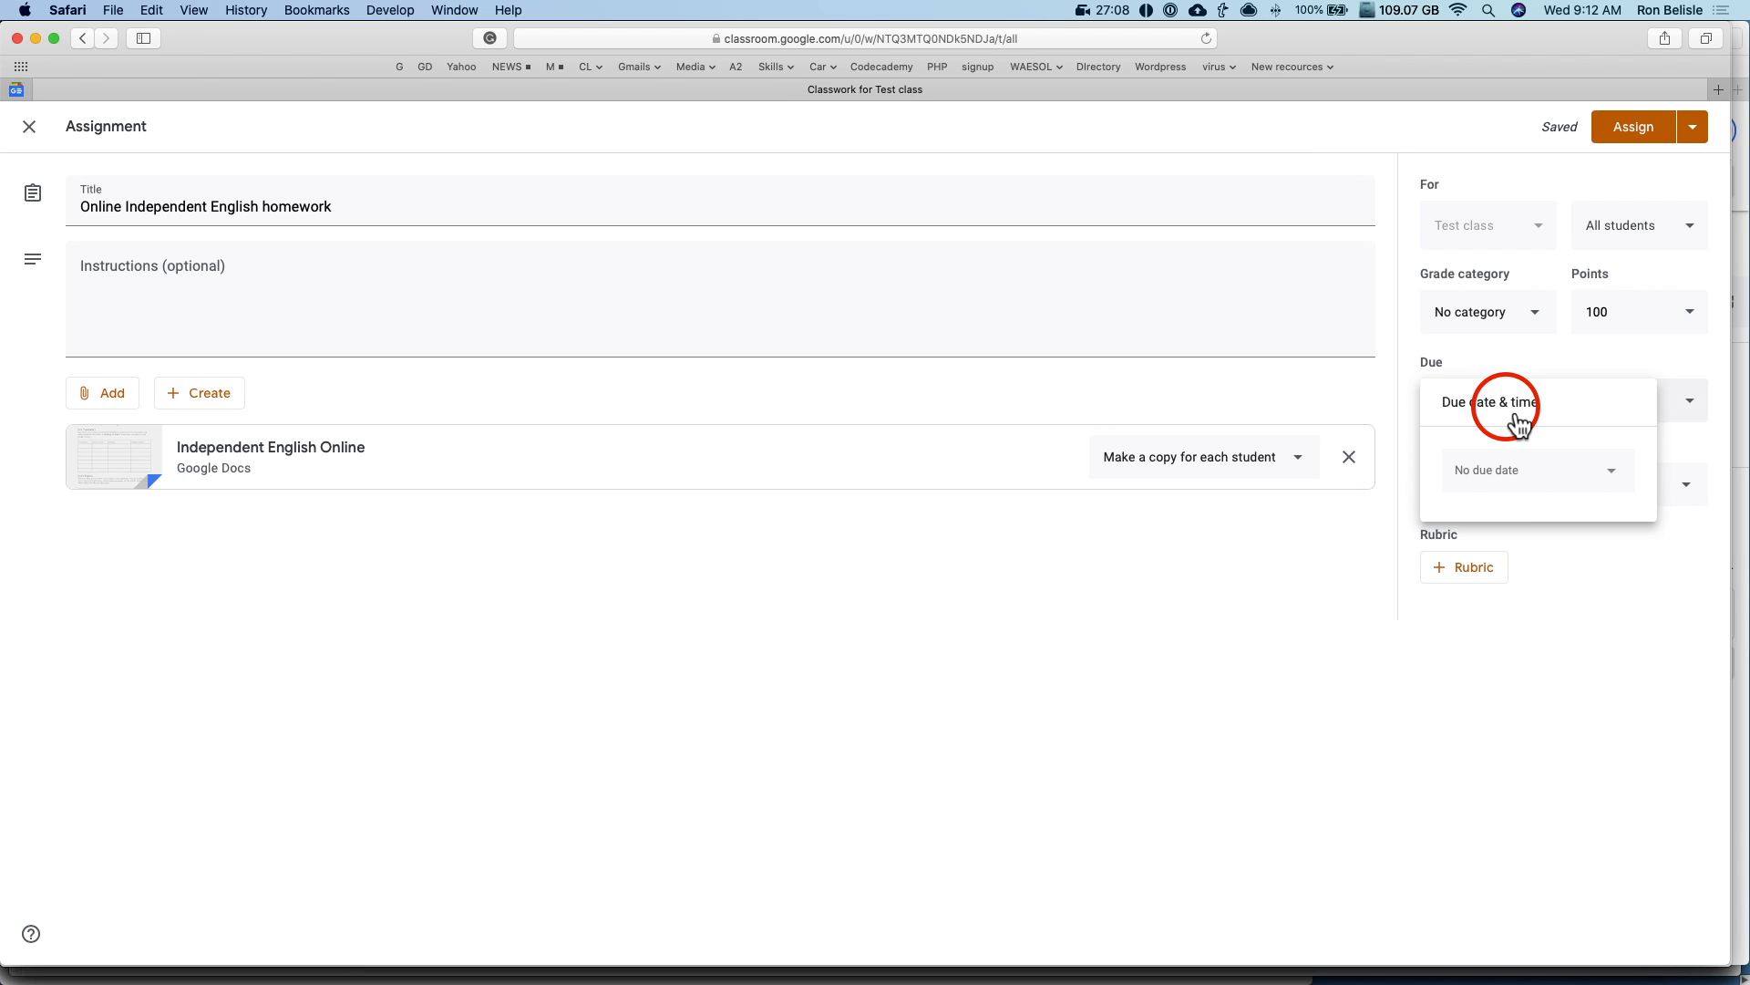
{"action": "left_click", "coordinate": [1518, 490]}
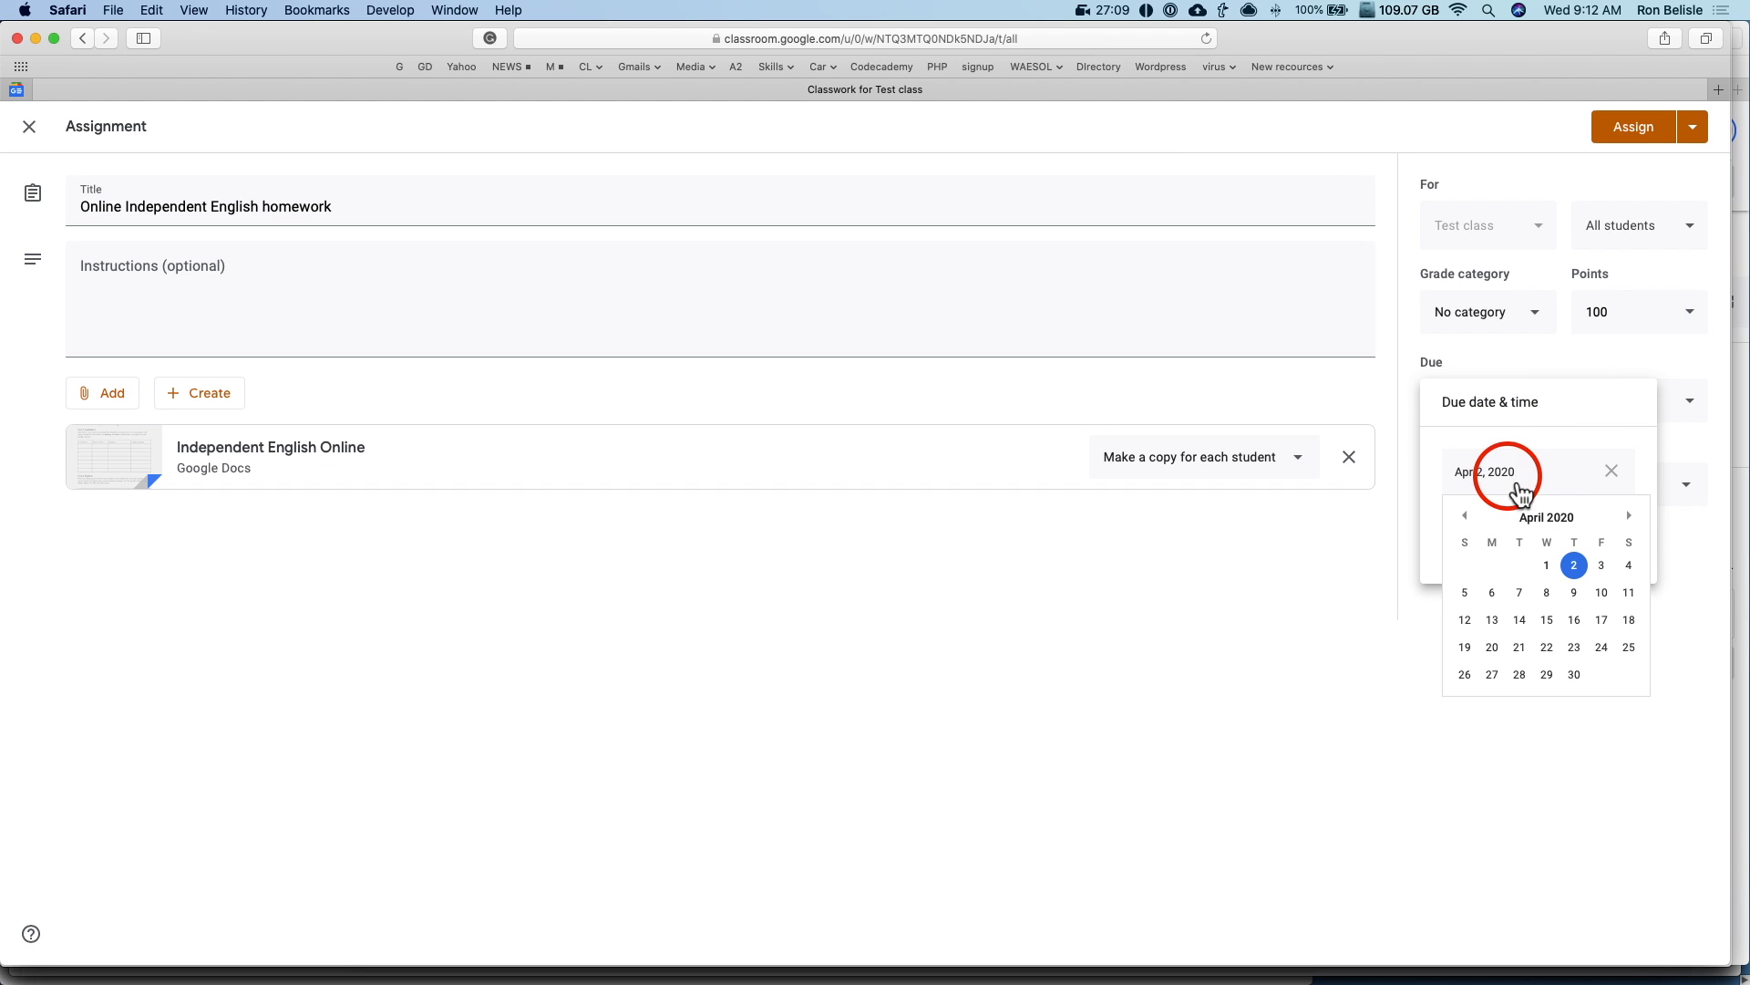
{"action": "left_click", "coordinate": [1519, 593]}
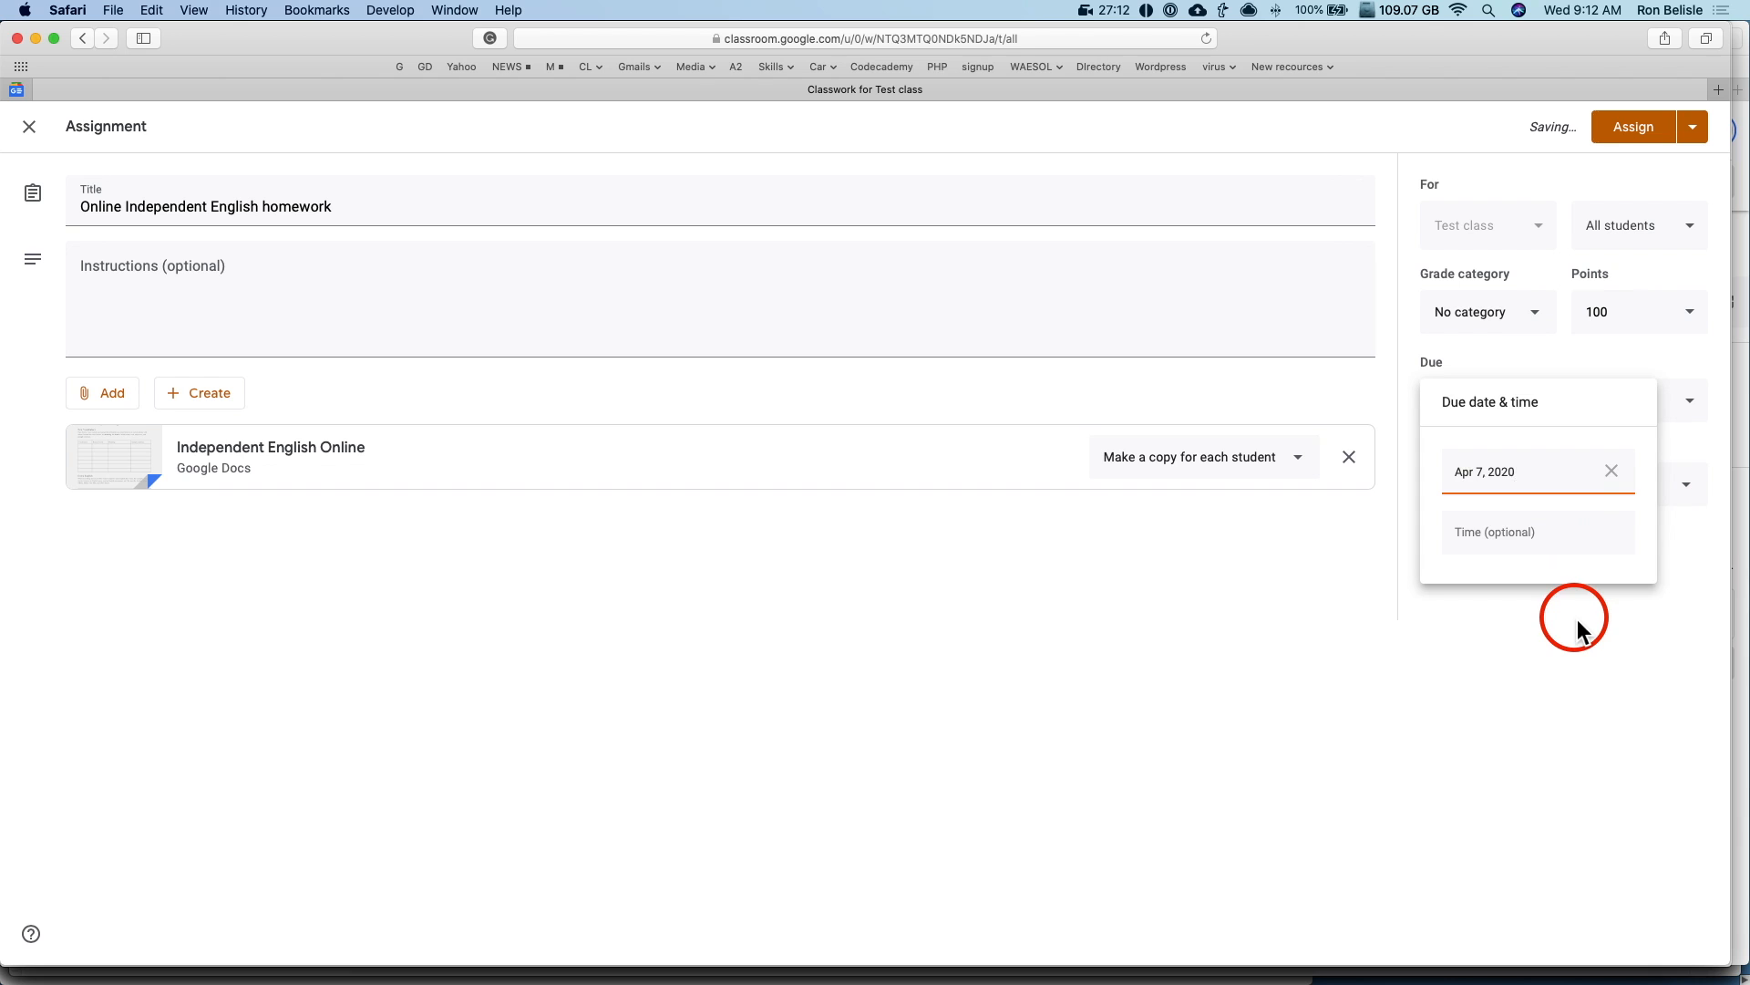
{"action": "left_click", "coordinate": [1568, 617]}
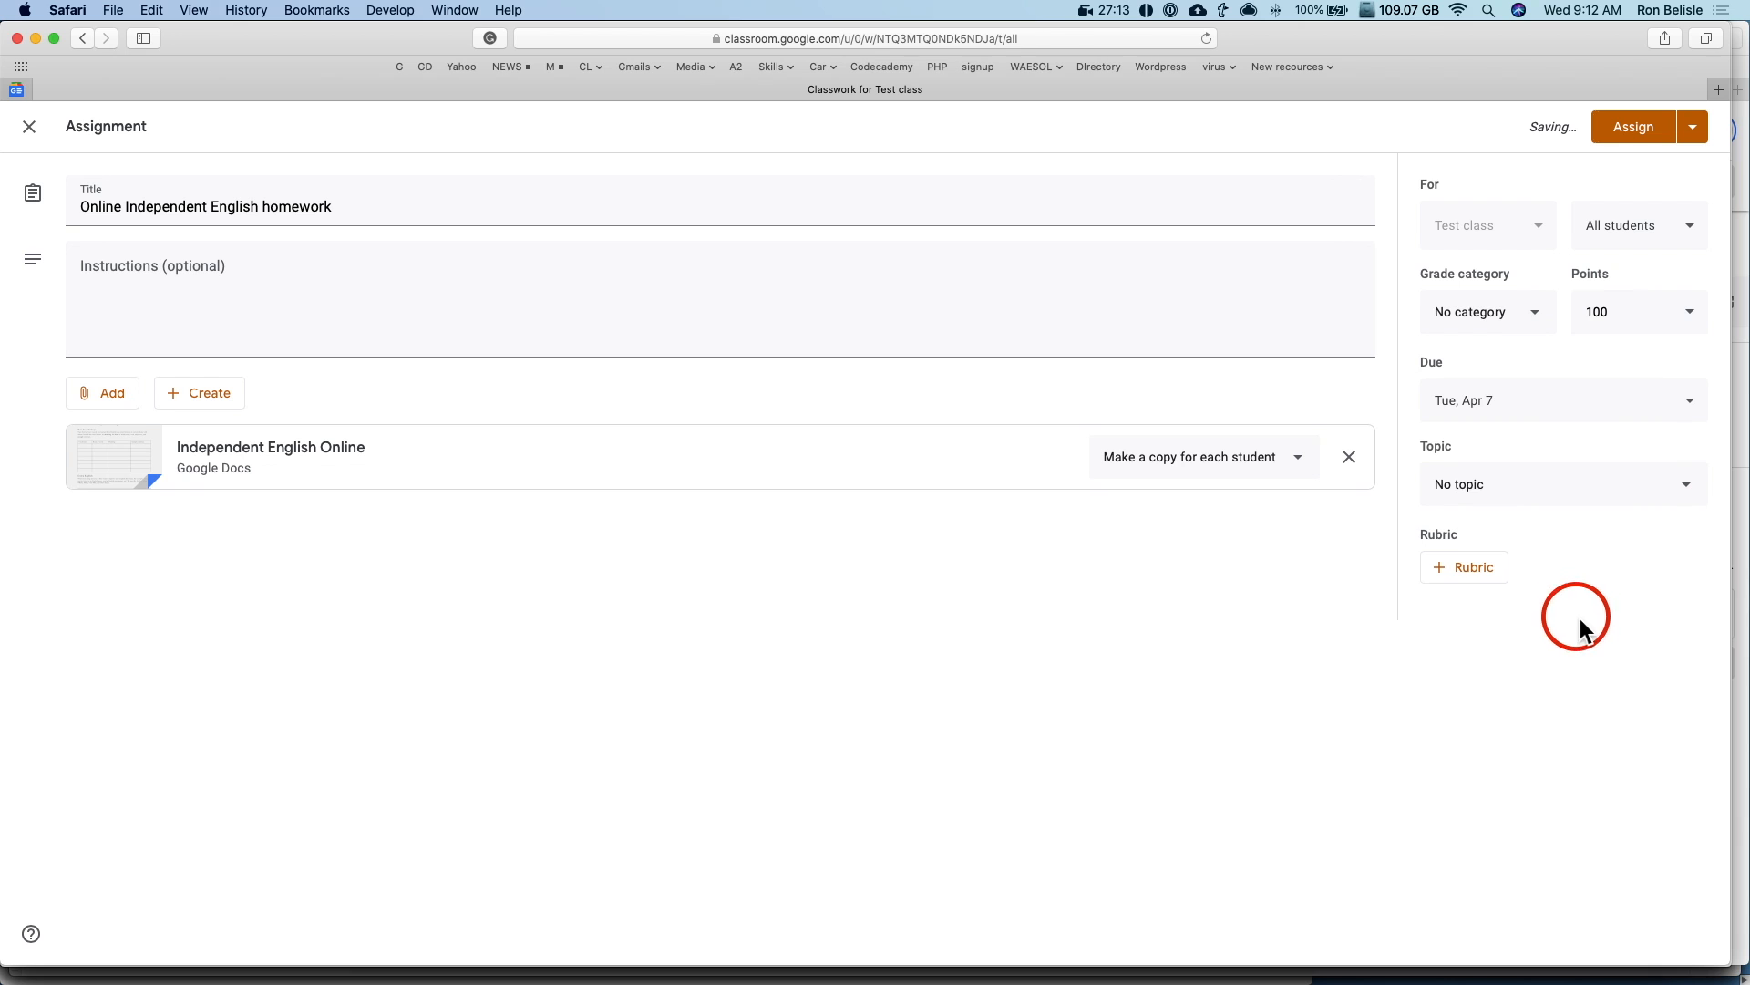
{"action": "left_click", "coordinate": [1502, 492]}
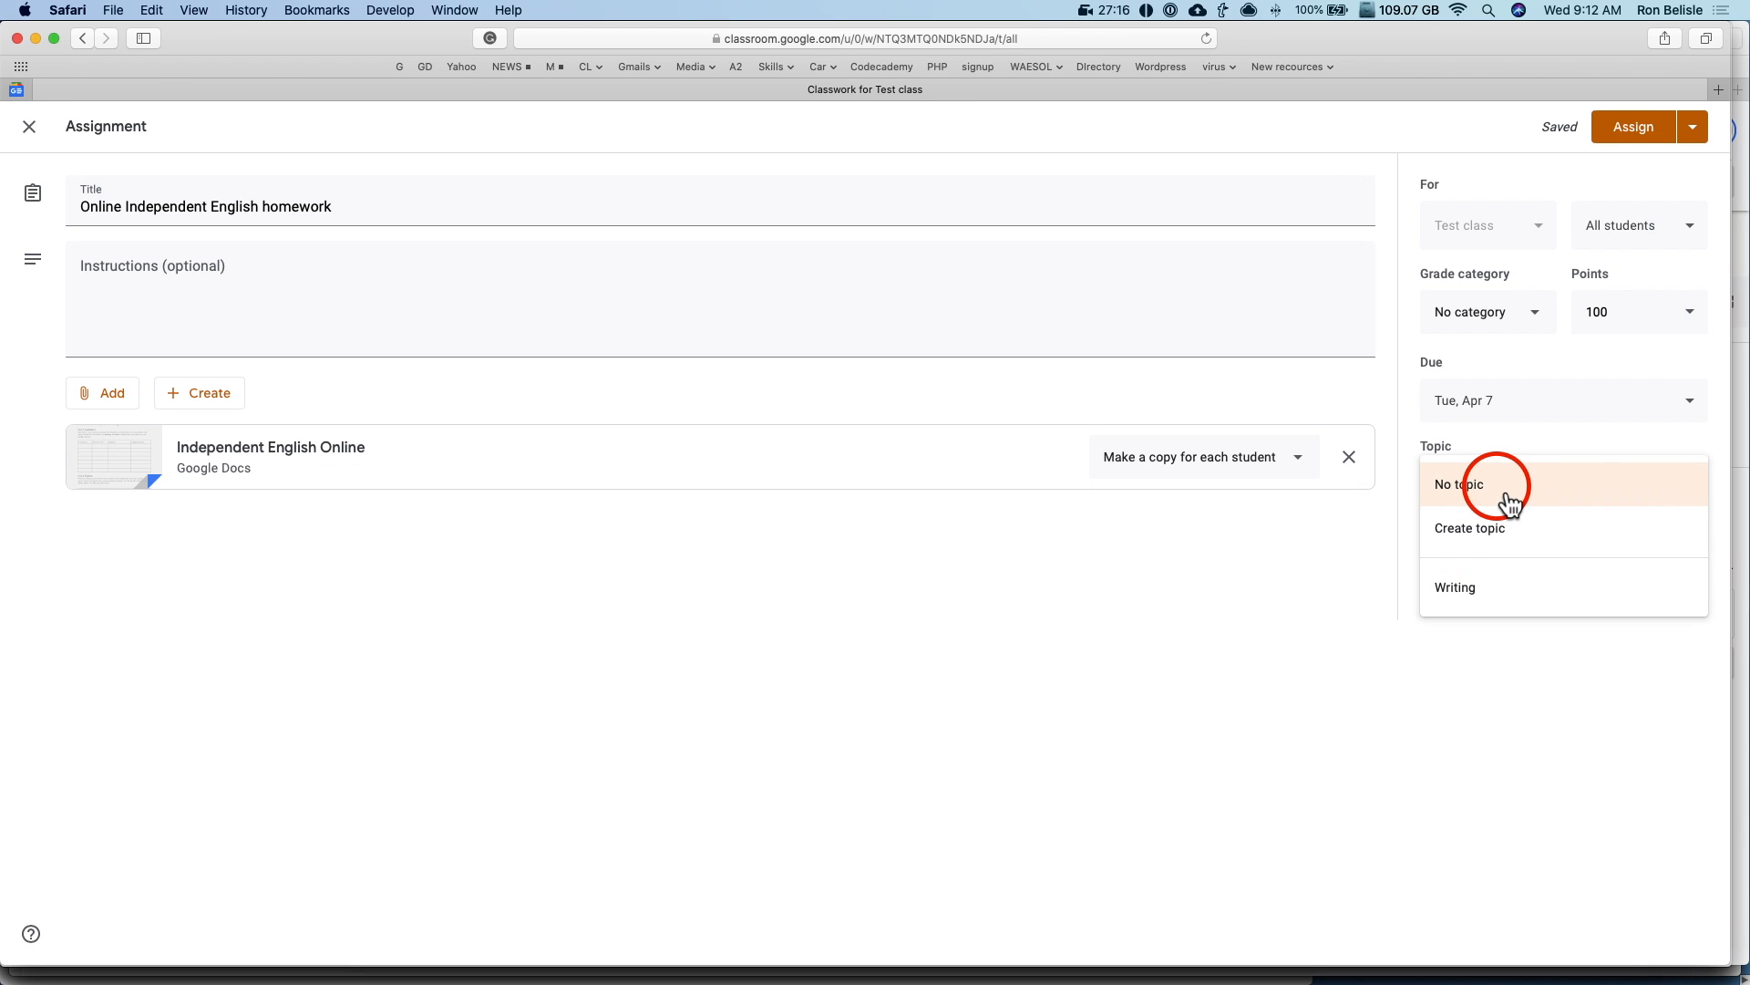
{"action": "left_click", "coordinate": [1506, 500]}
{"action": "left_click", "coordinate": [1472, 326]}
{"action": "left_click", "coordinate": [1465, 396]}
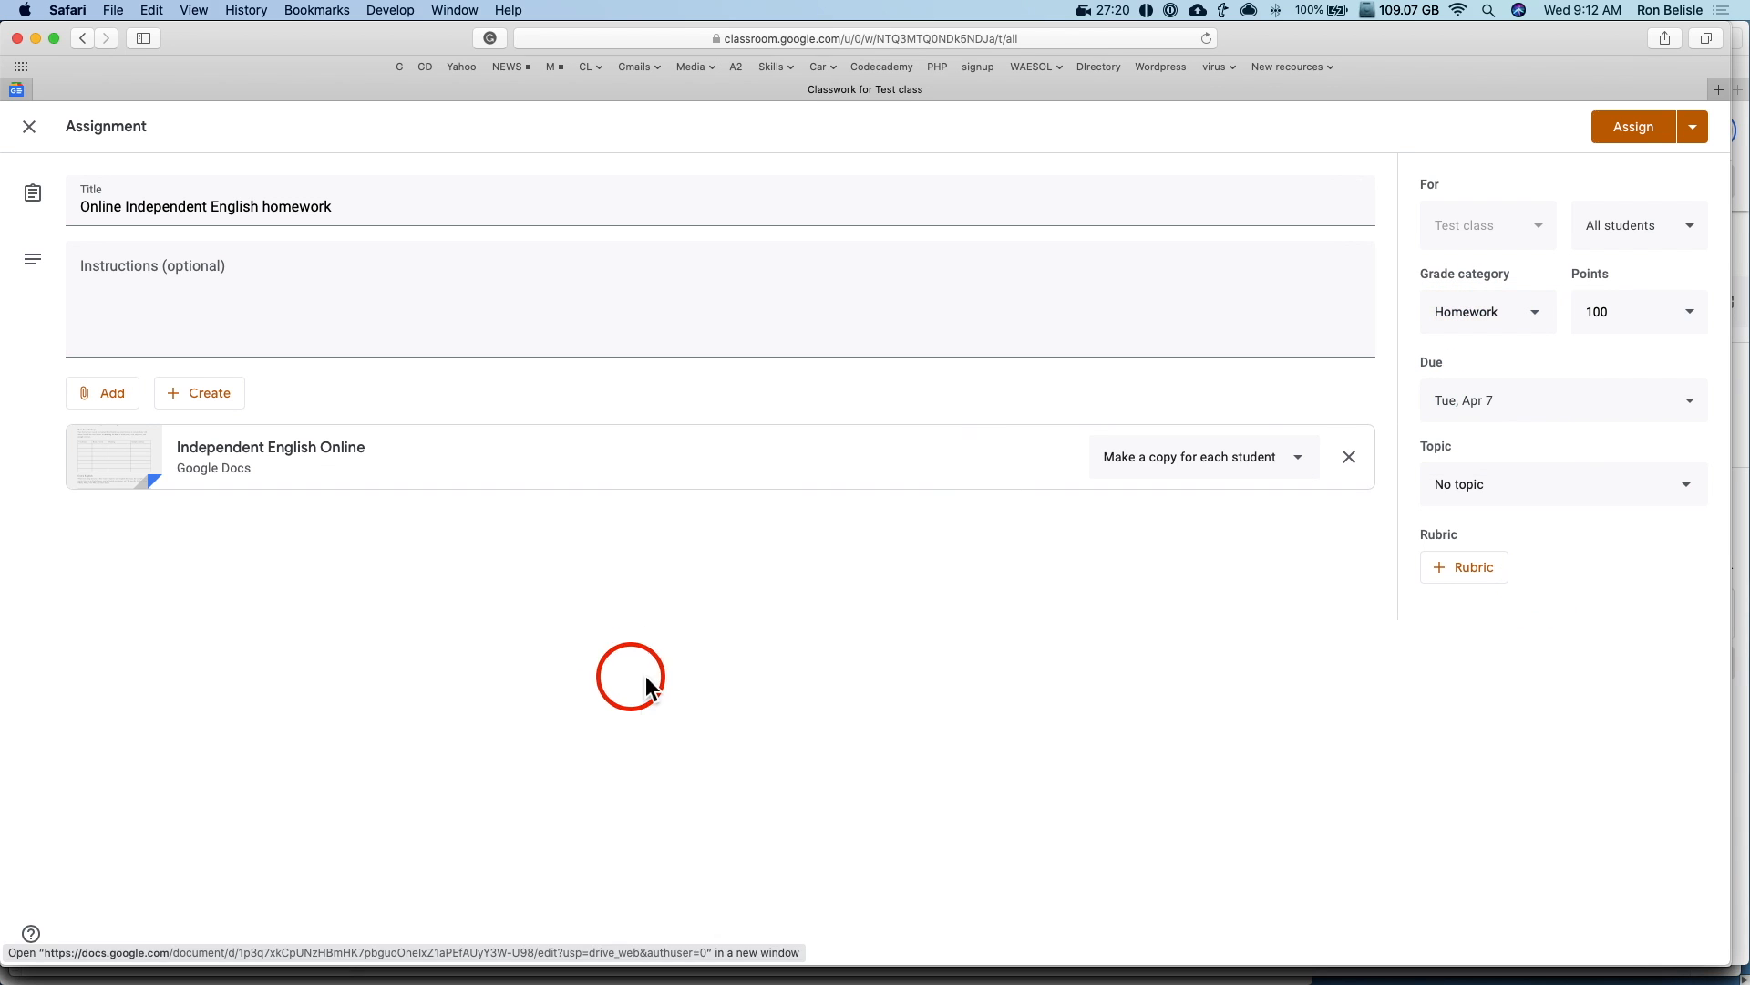
Step: Open the attached Independent English Online document, review its New Vocabulary and Extra English instructions, and close it
{"action": "left_click", "coordinate": [244, 451]}
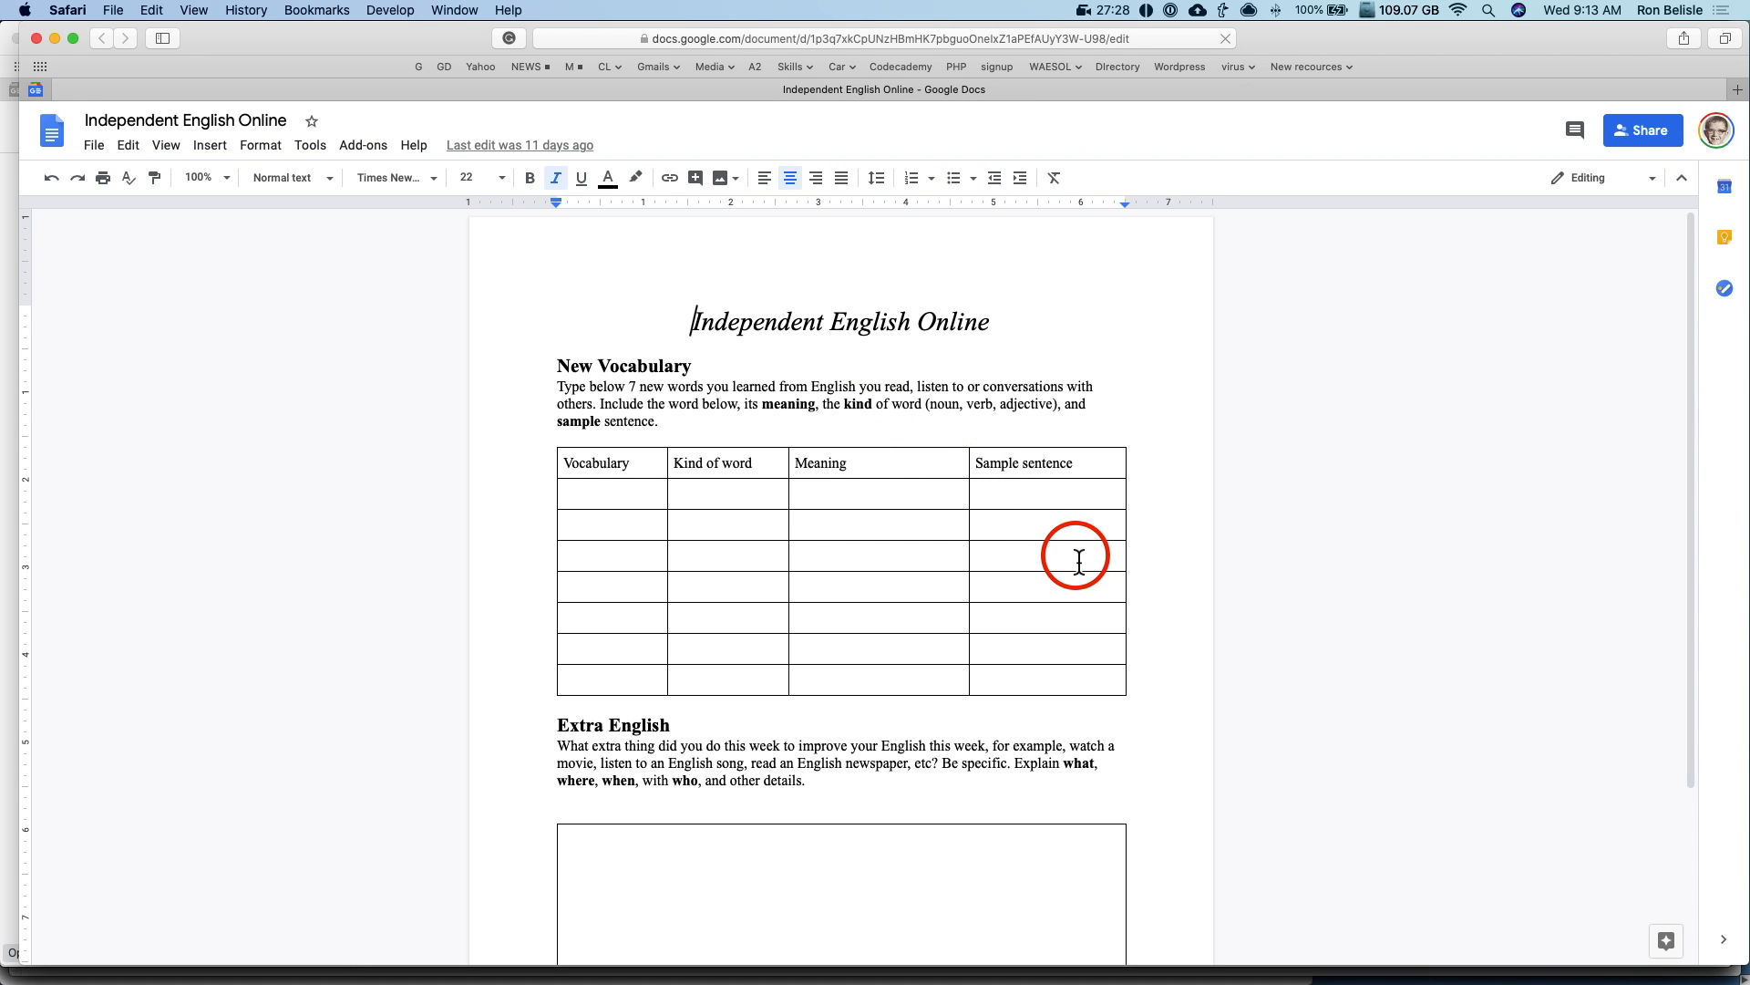
{"action": "left_click", "coordinate": [576, 387]}
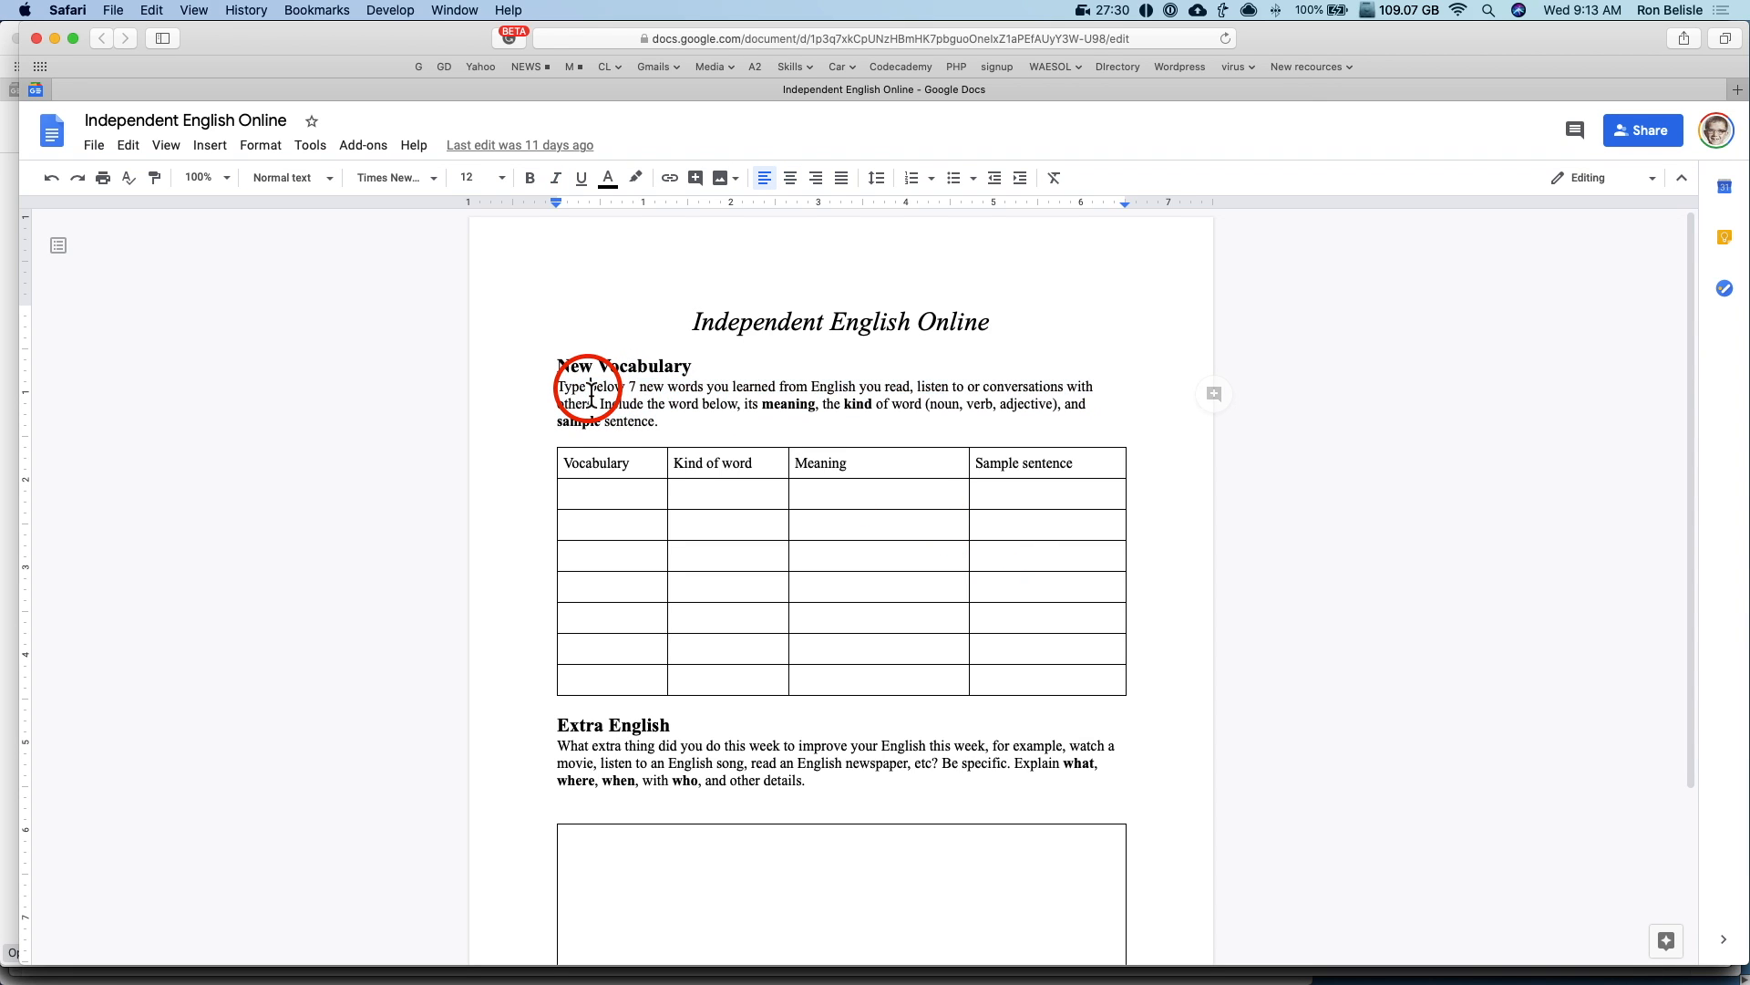
{"action": "triple_click", "coordinate": [591, 393]}
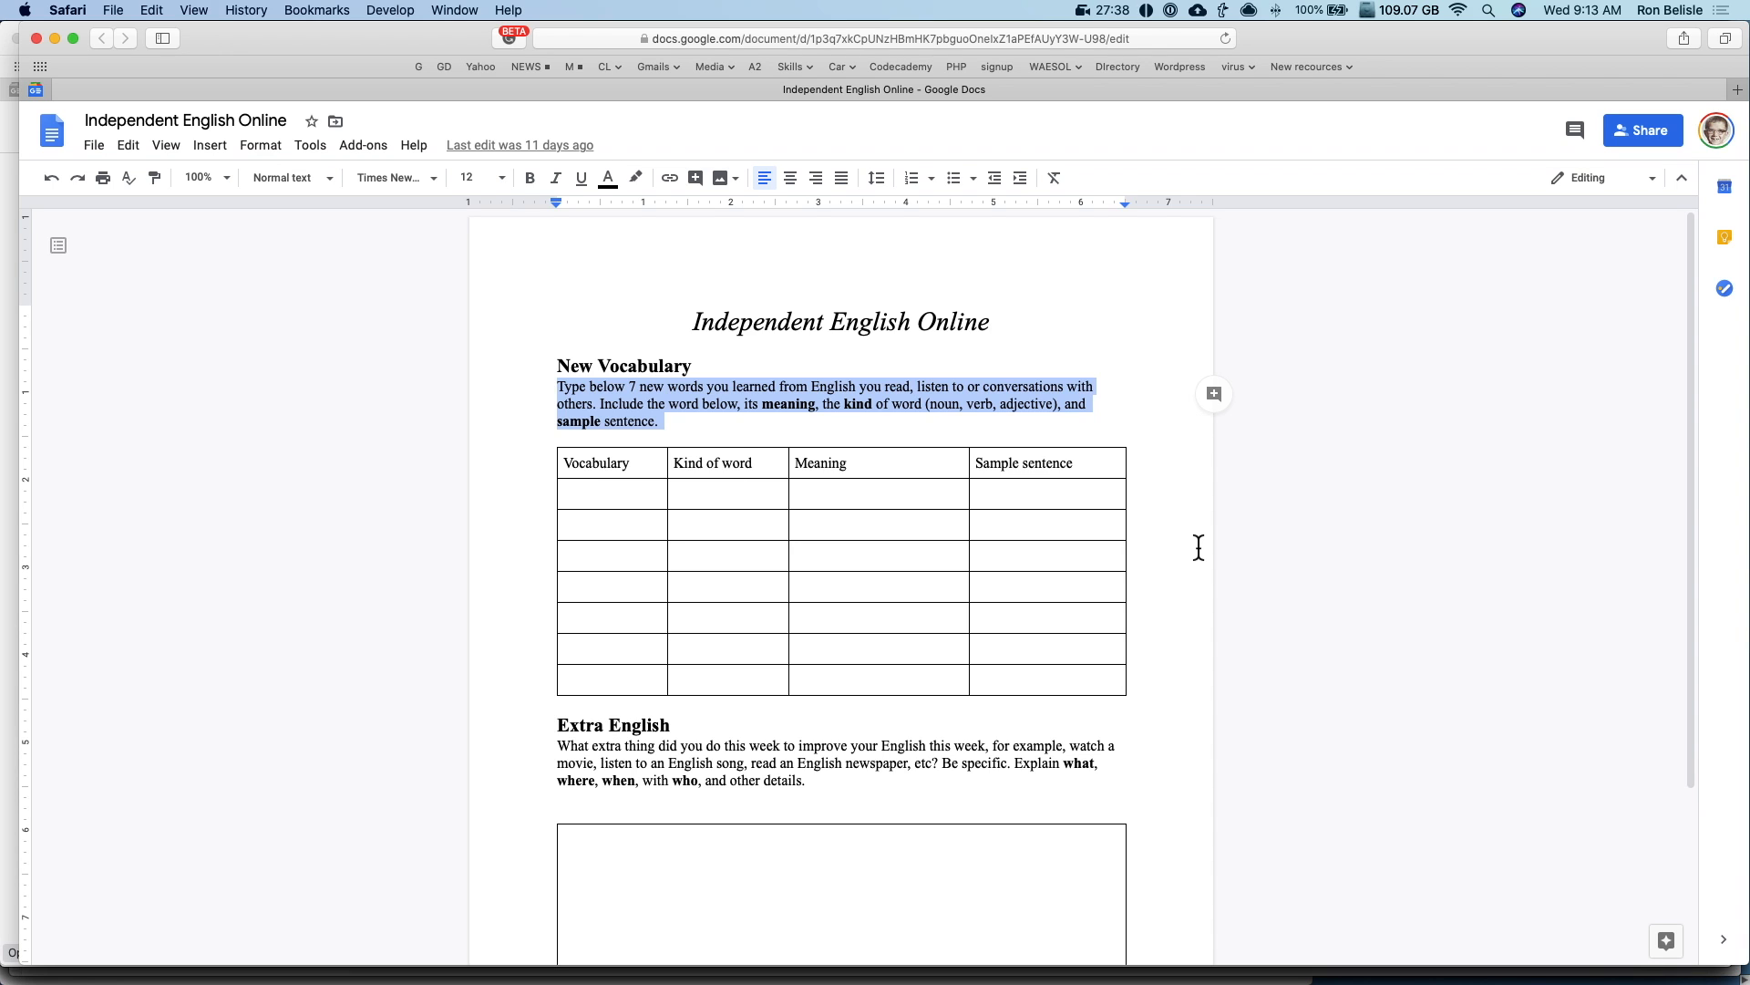
{"action": "scroll", "coordinate": [1199, 547], "scroll_direction": "down", "scroll_amount": 2}
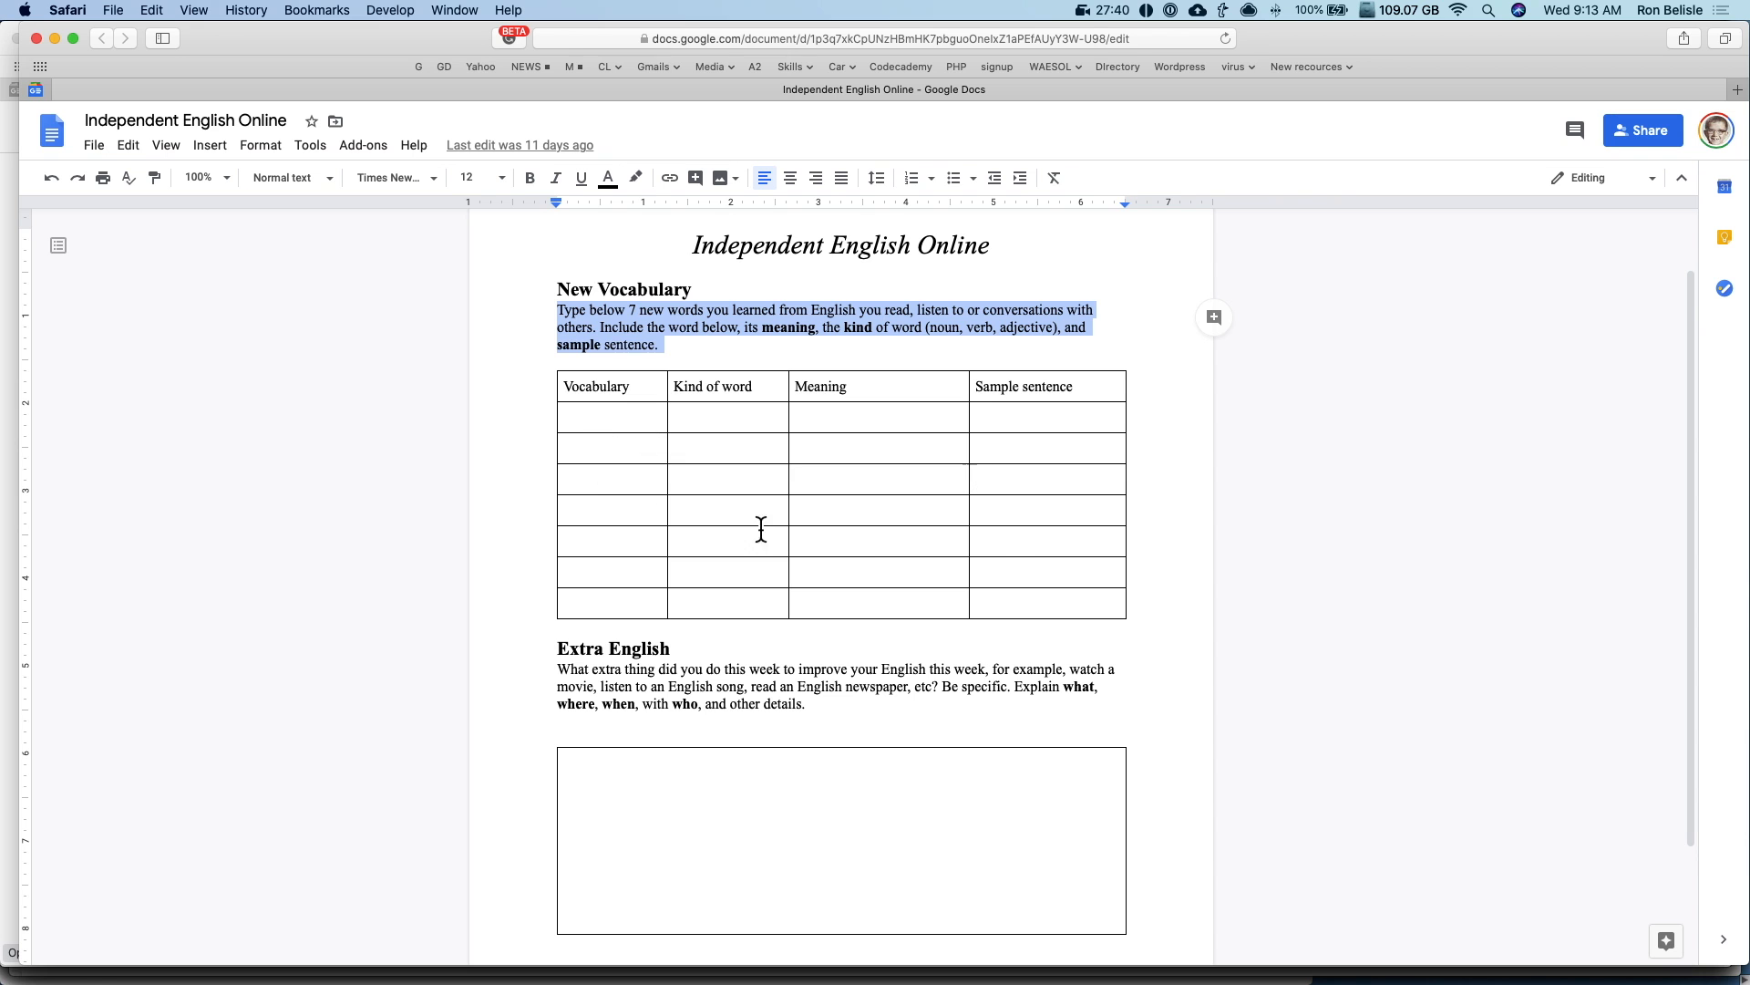
{"action": "scroll", "coordinate": [871, 584], "scroll_direction": "down", "scroll_amount": 4}
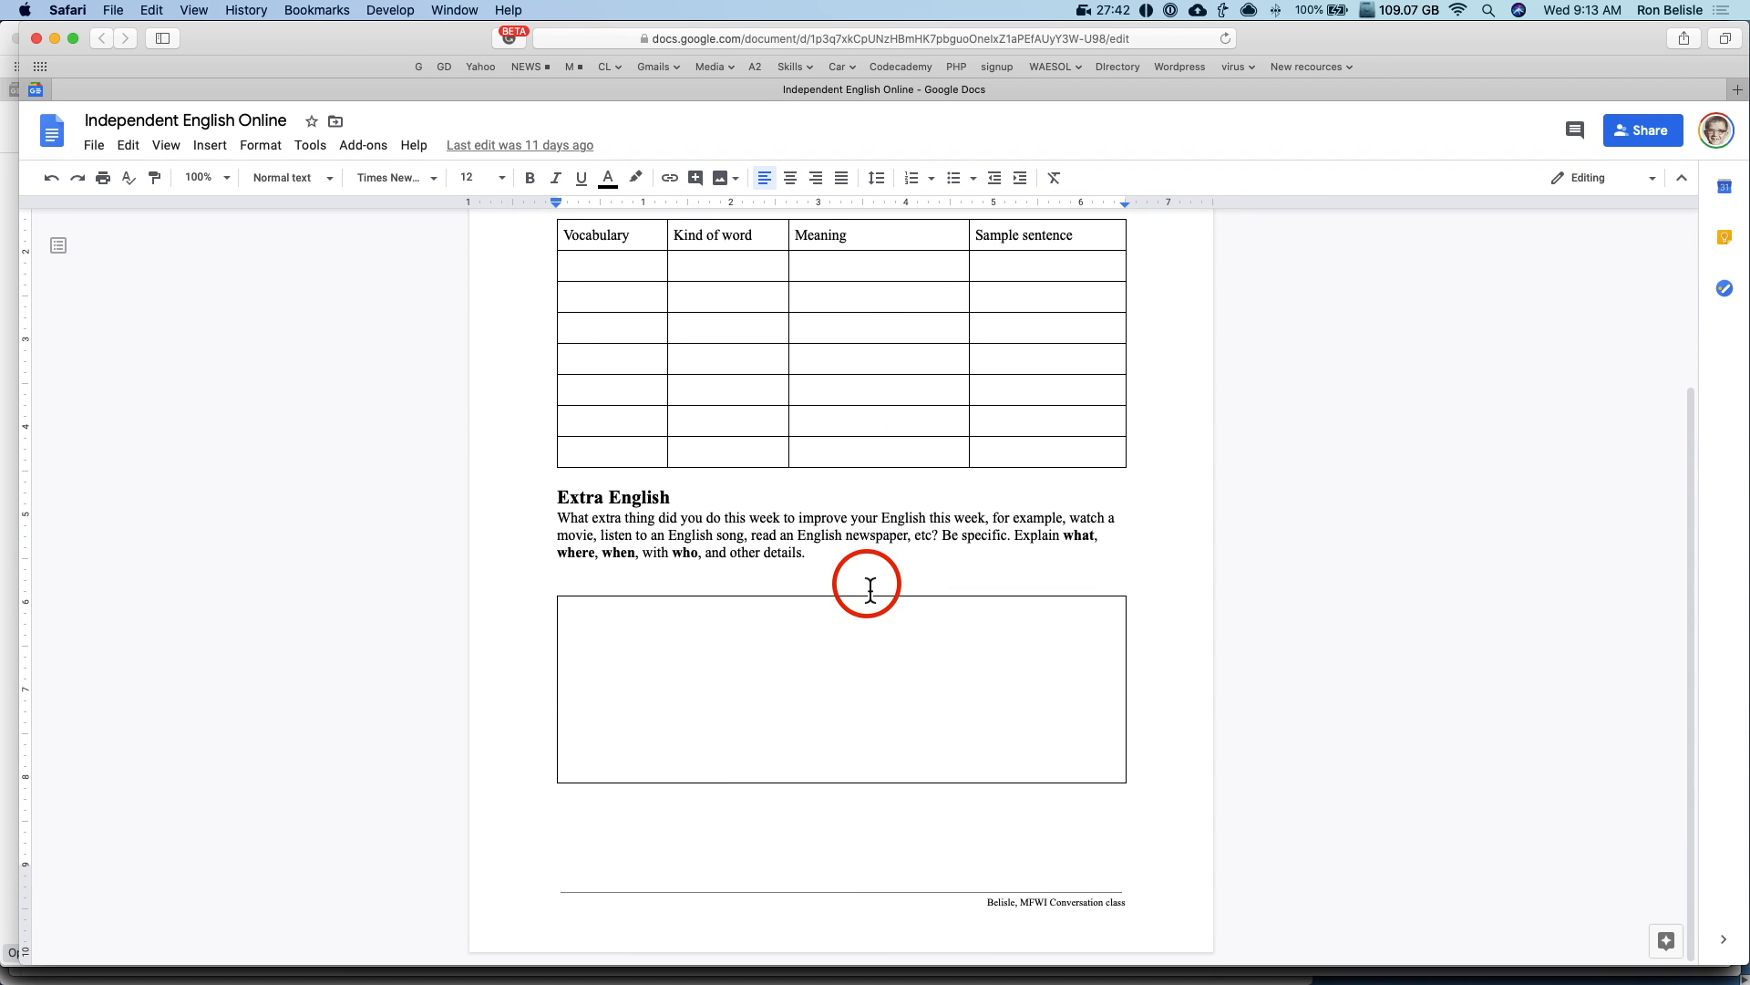
{"action": "scroll", "coordinate": [869, 582], "scroll_direction": "up", "scroll_amount": 2}
{"action": "triple_click", "coordinate": [722, 604]}
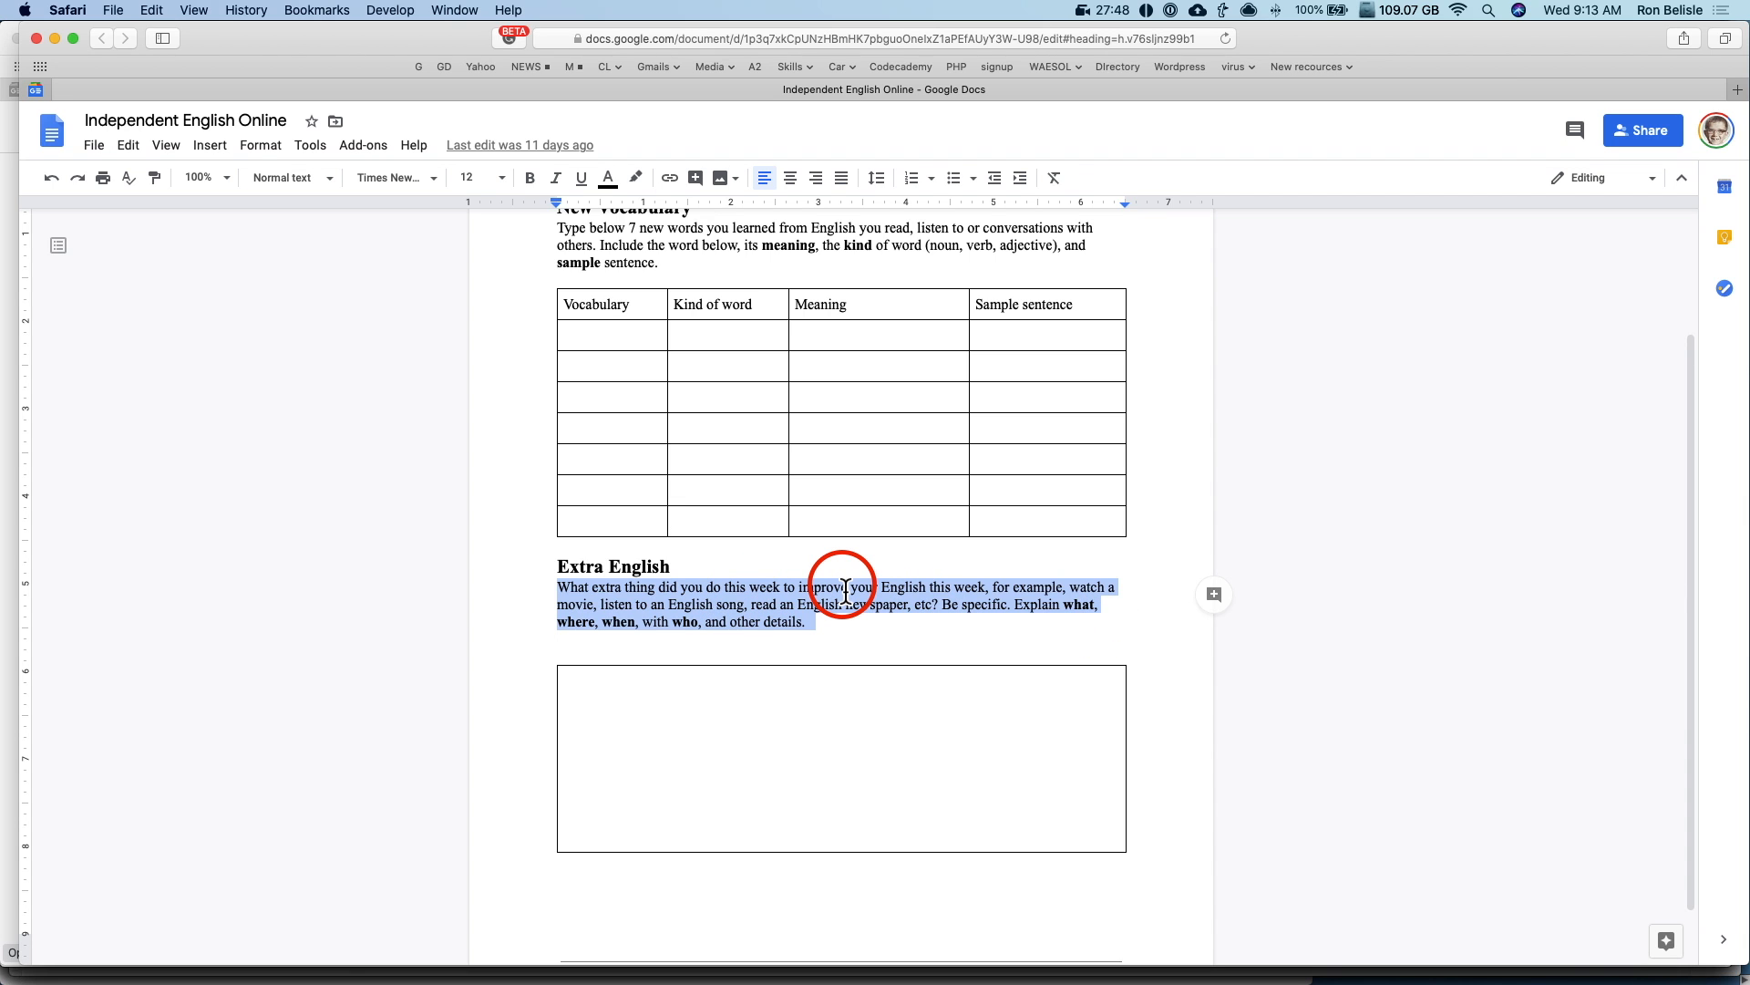
{"action": "triple_click", "coordinate": [794, 592]}
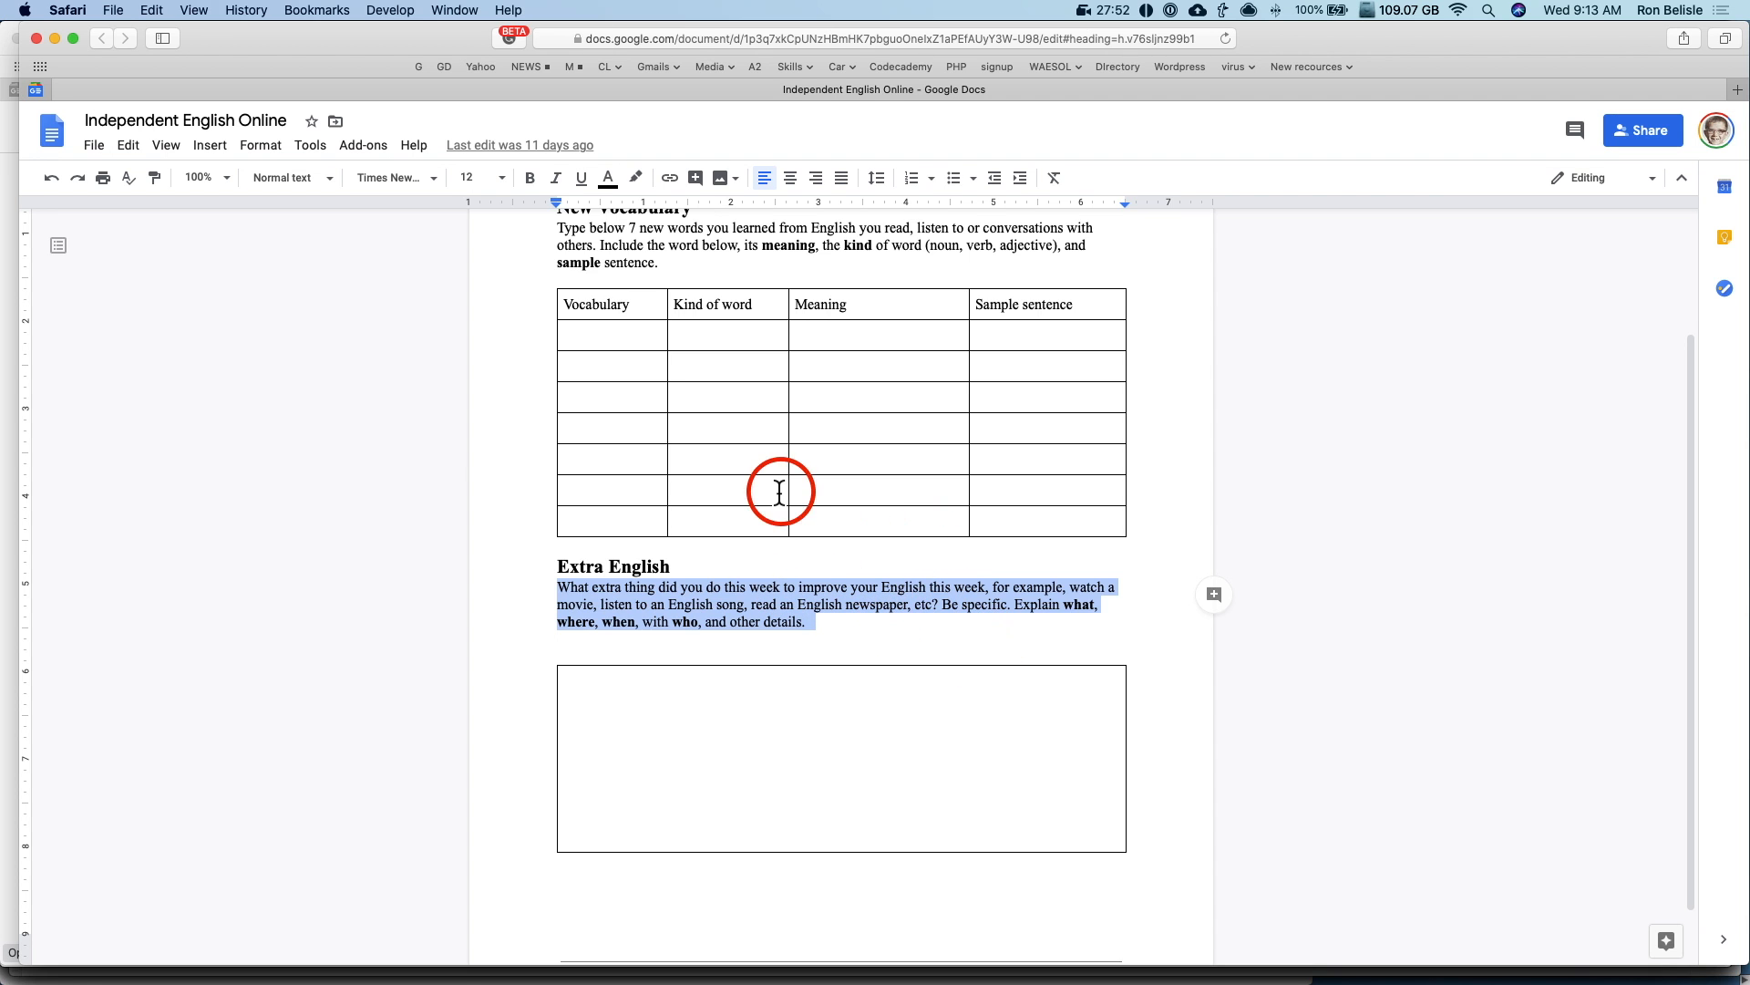
{"action": "left_click", "coordinate": [401, 347]}
{"action": "key", "text": "super+w"}
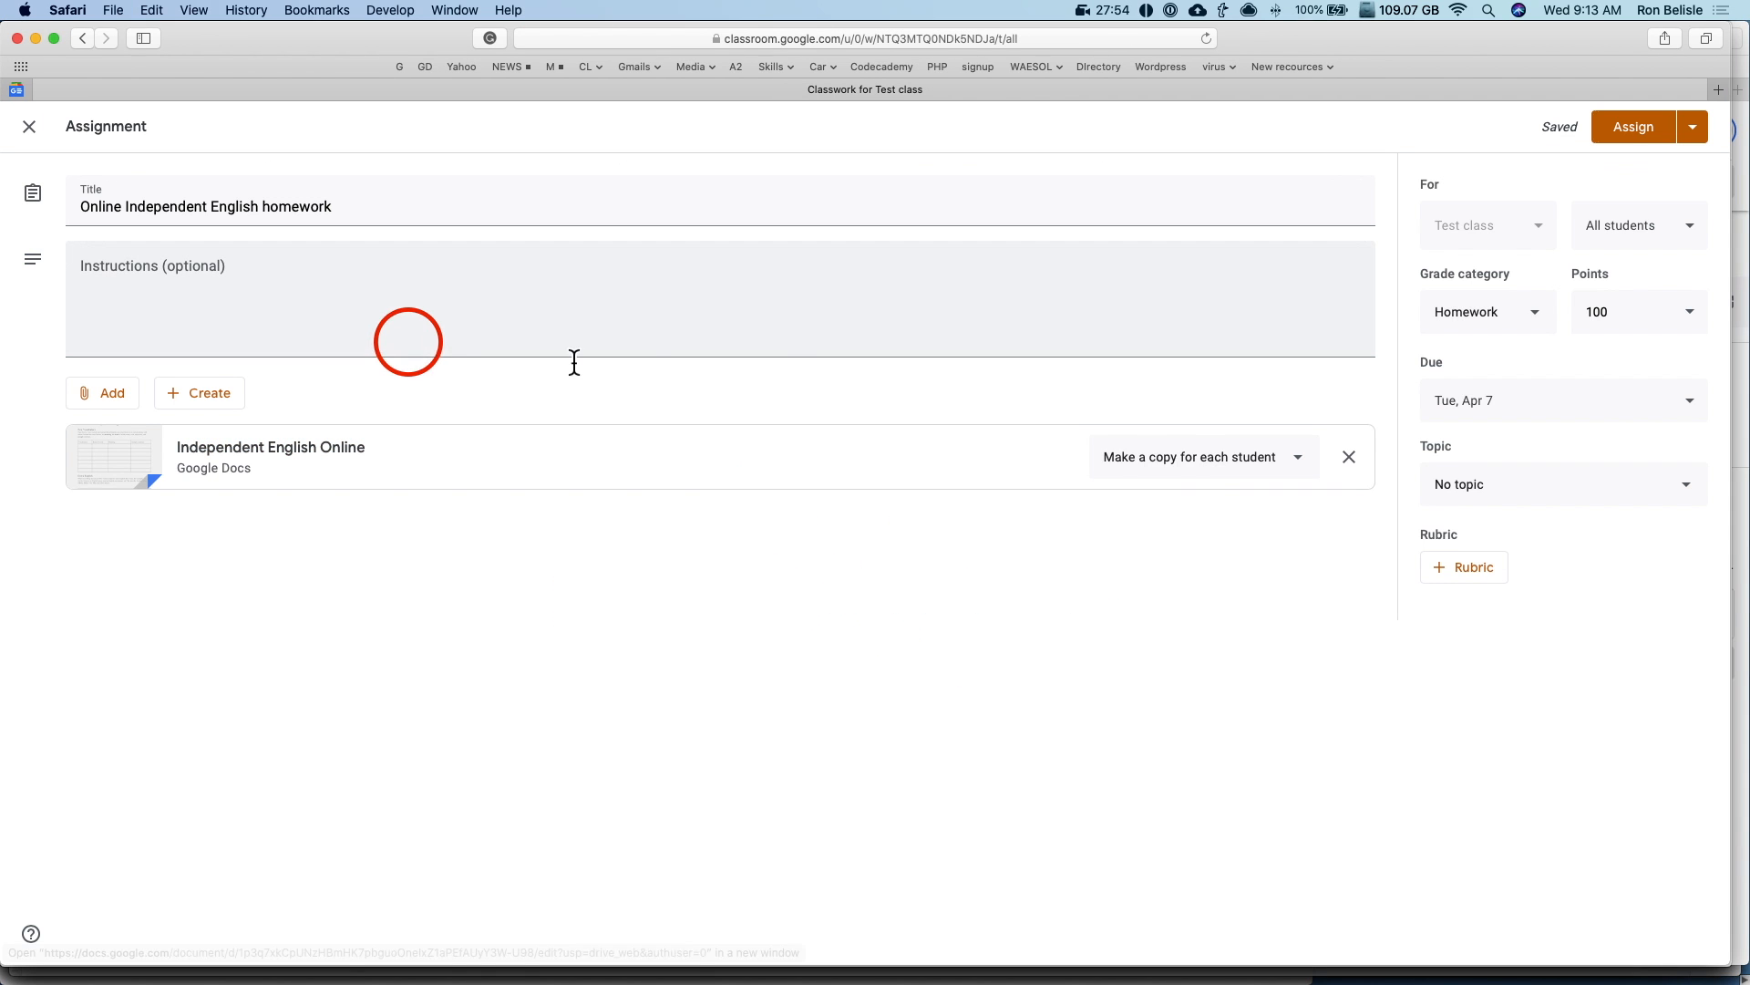
Step: Assign the homework to Test class, and open the student's own copy of the document from the student account's assignment page
{"action": "left_click", "coordinate": [1646, 133]}
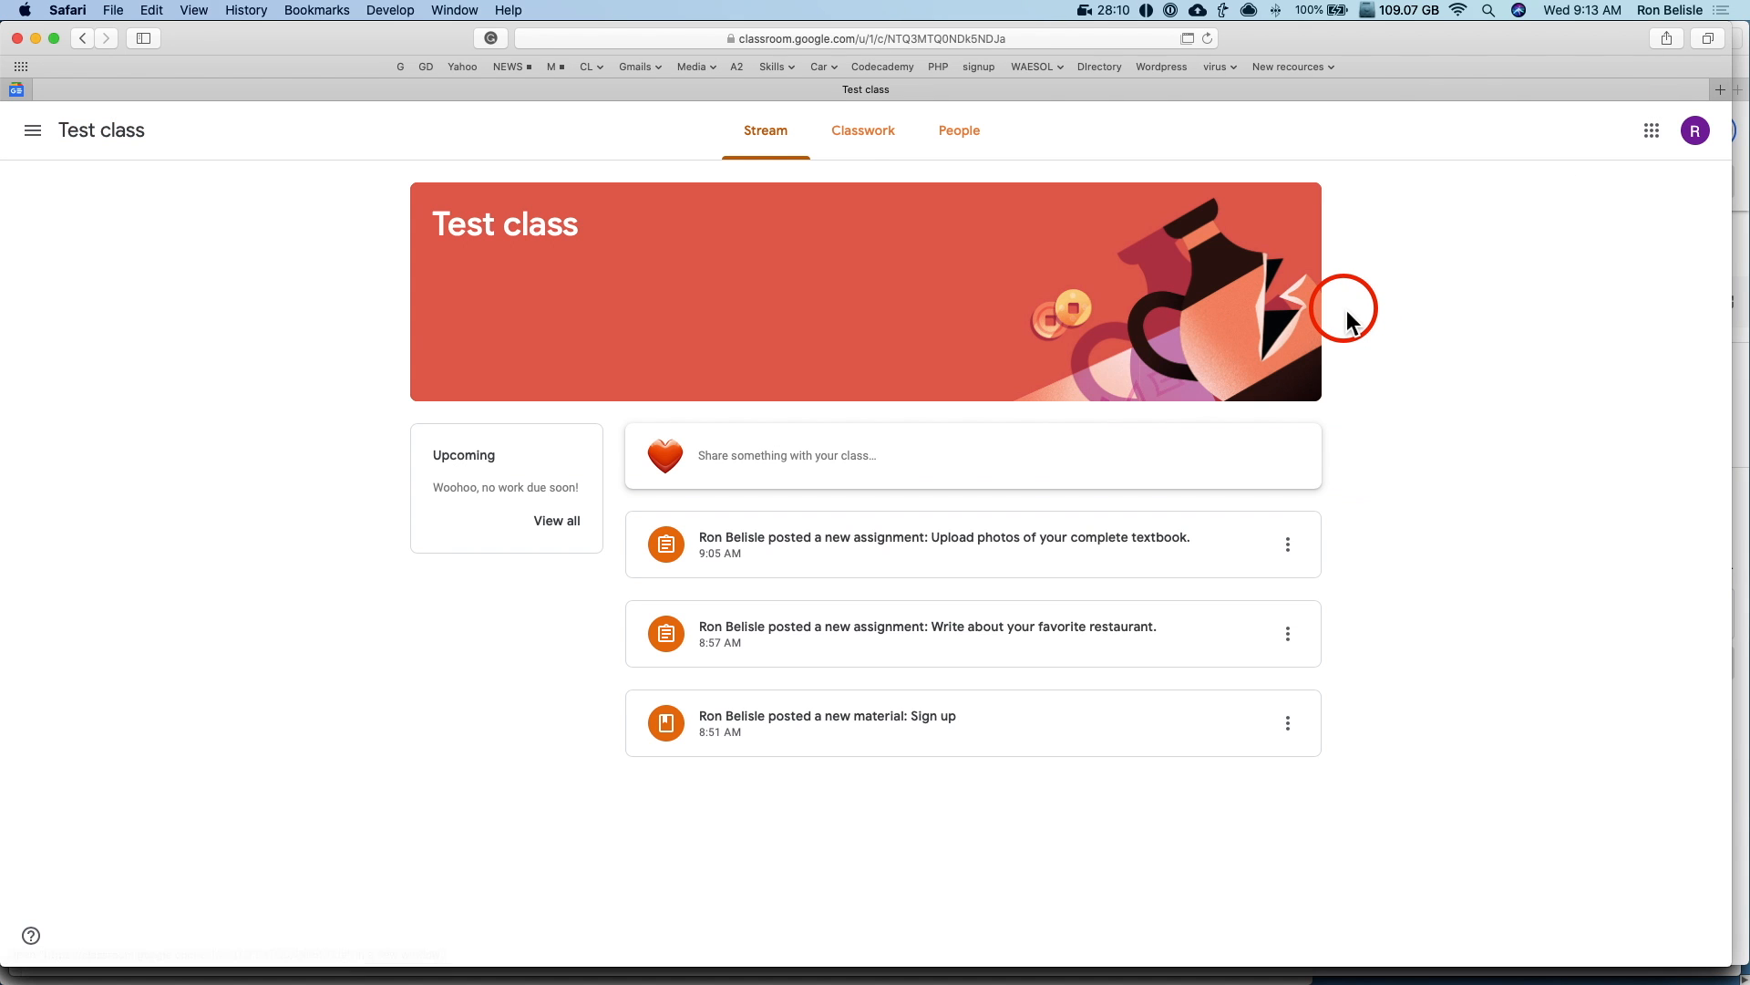
{"action": "left_click", "coordinate": [884, 144]}
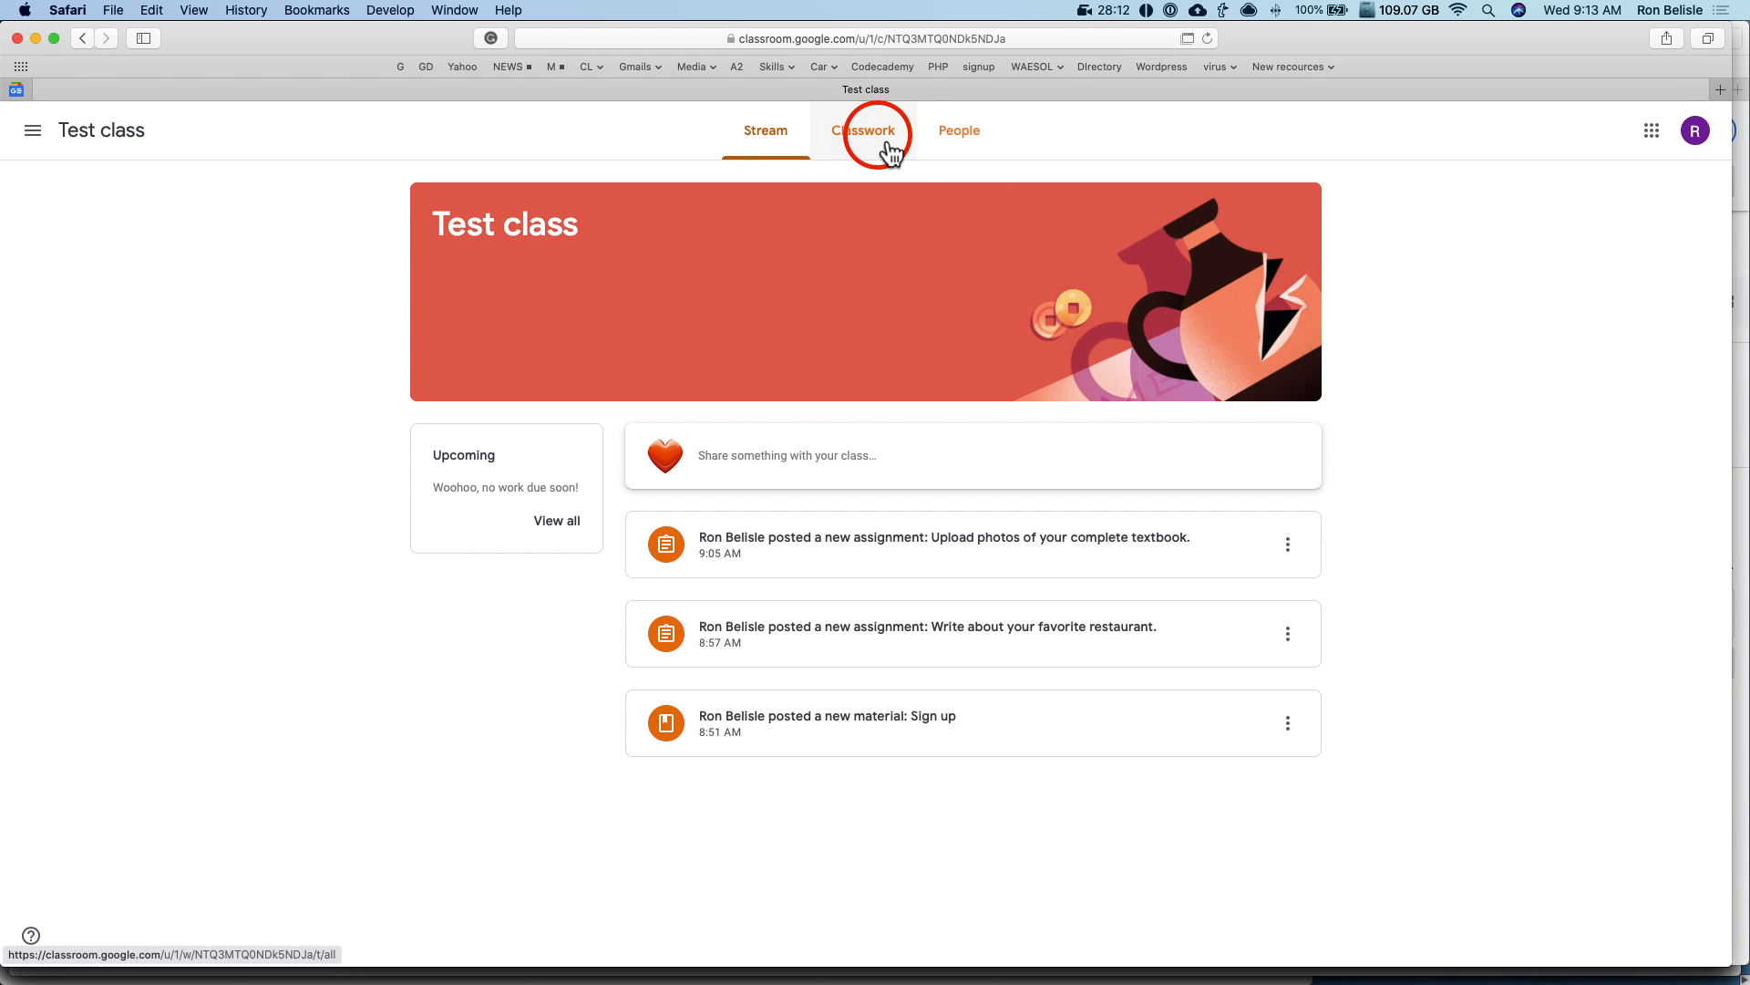
{"action": "key", "text": "super+r"}
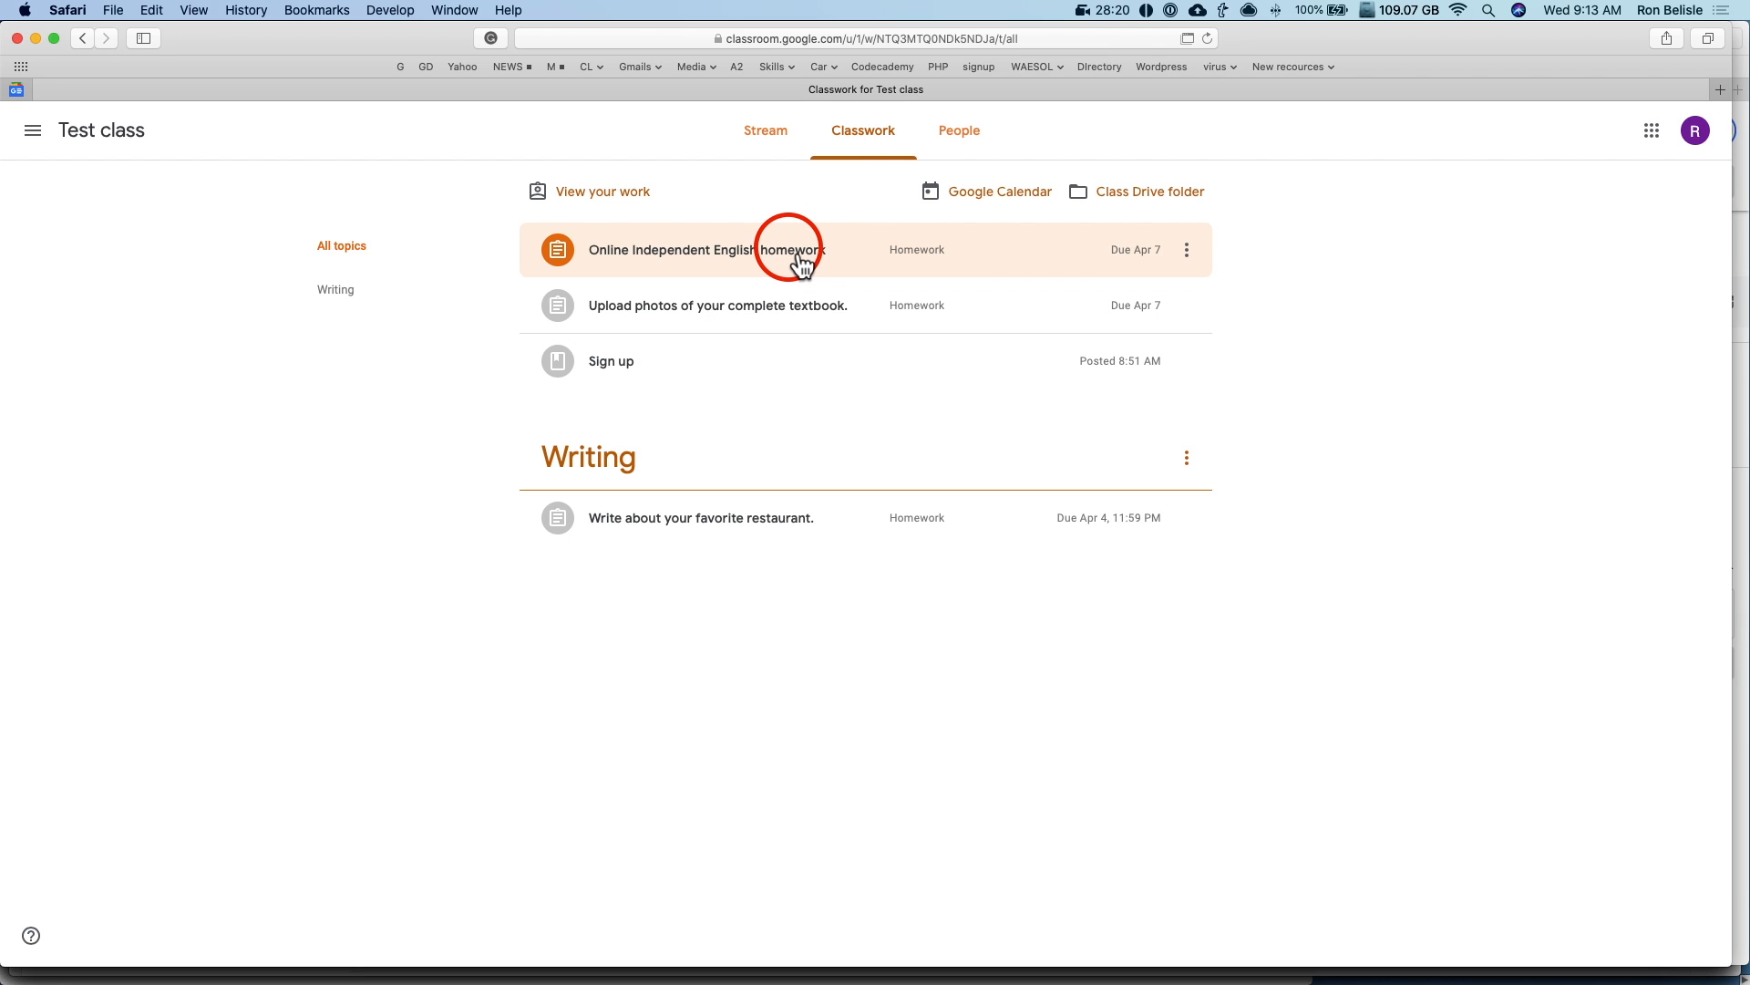
{"action": "left_click", "coordinate": [800, 261]}
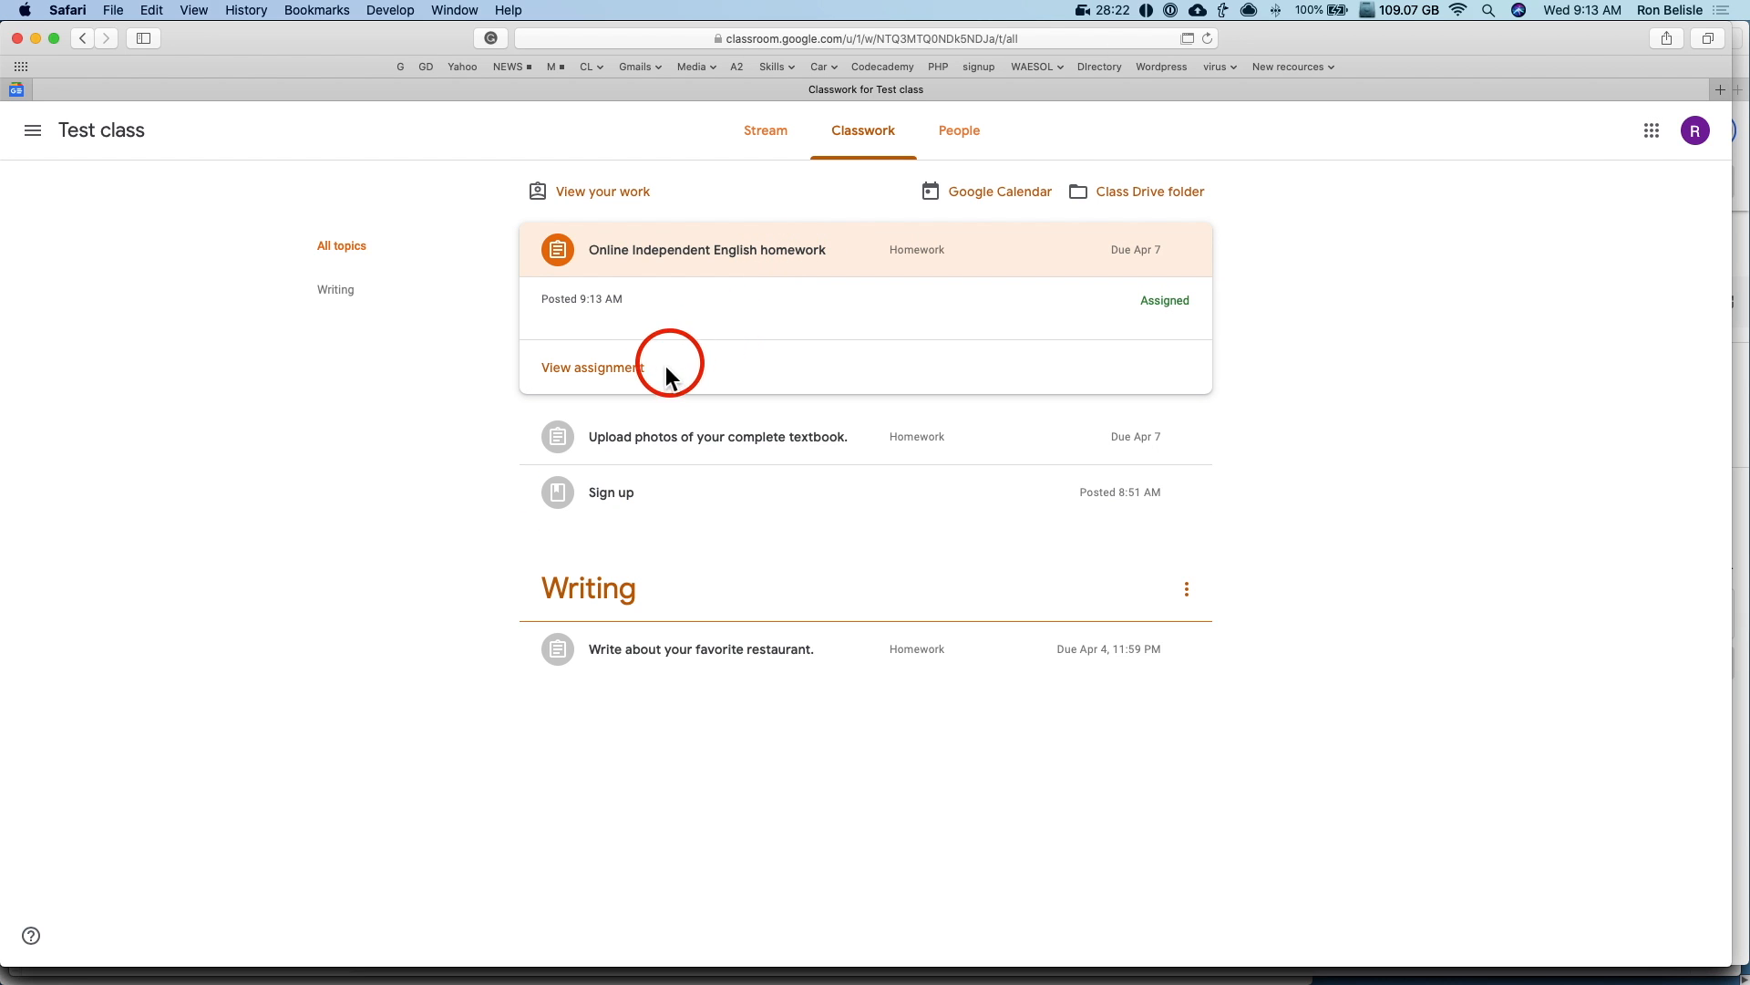
{"action": "left_click", "coordinate": [641, 381]}
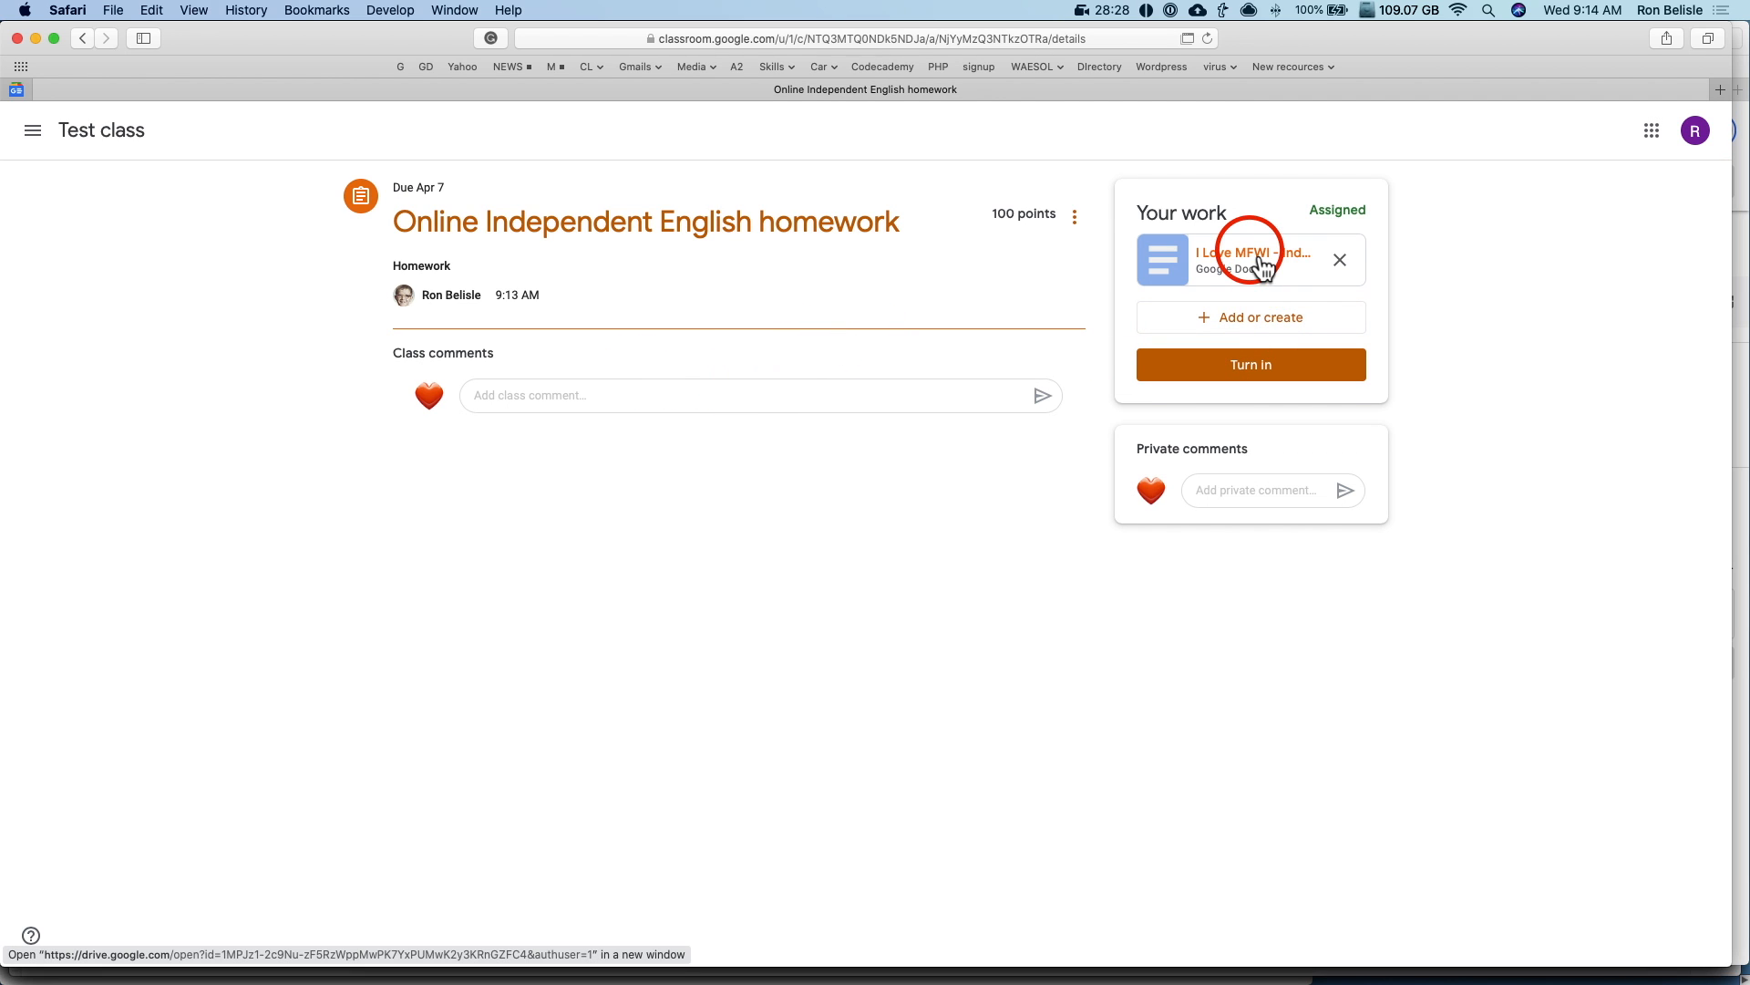
{"action": "left_click", "coordinate": [1258, 259]}
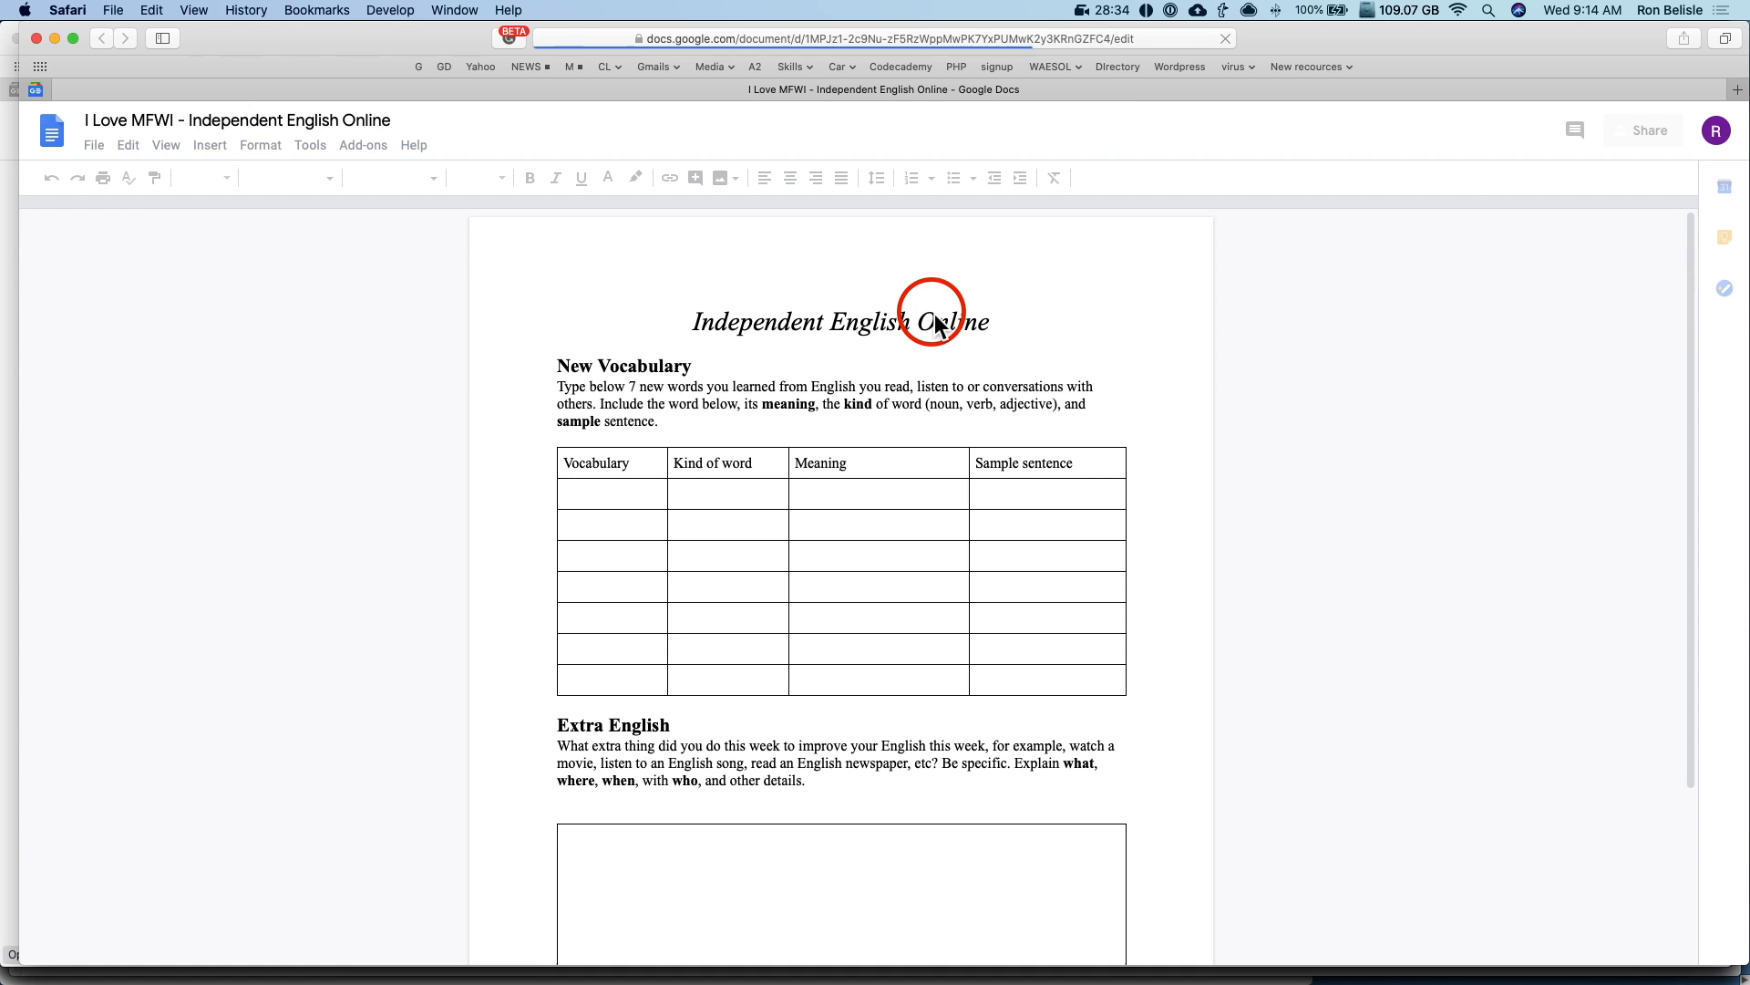
Step: Fill the first three rows of the Vocabulary column with "critical", "????" and "????"
{"action": "left_click", "coordinate": [603, 499]}
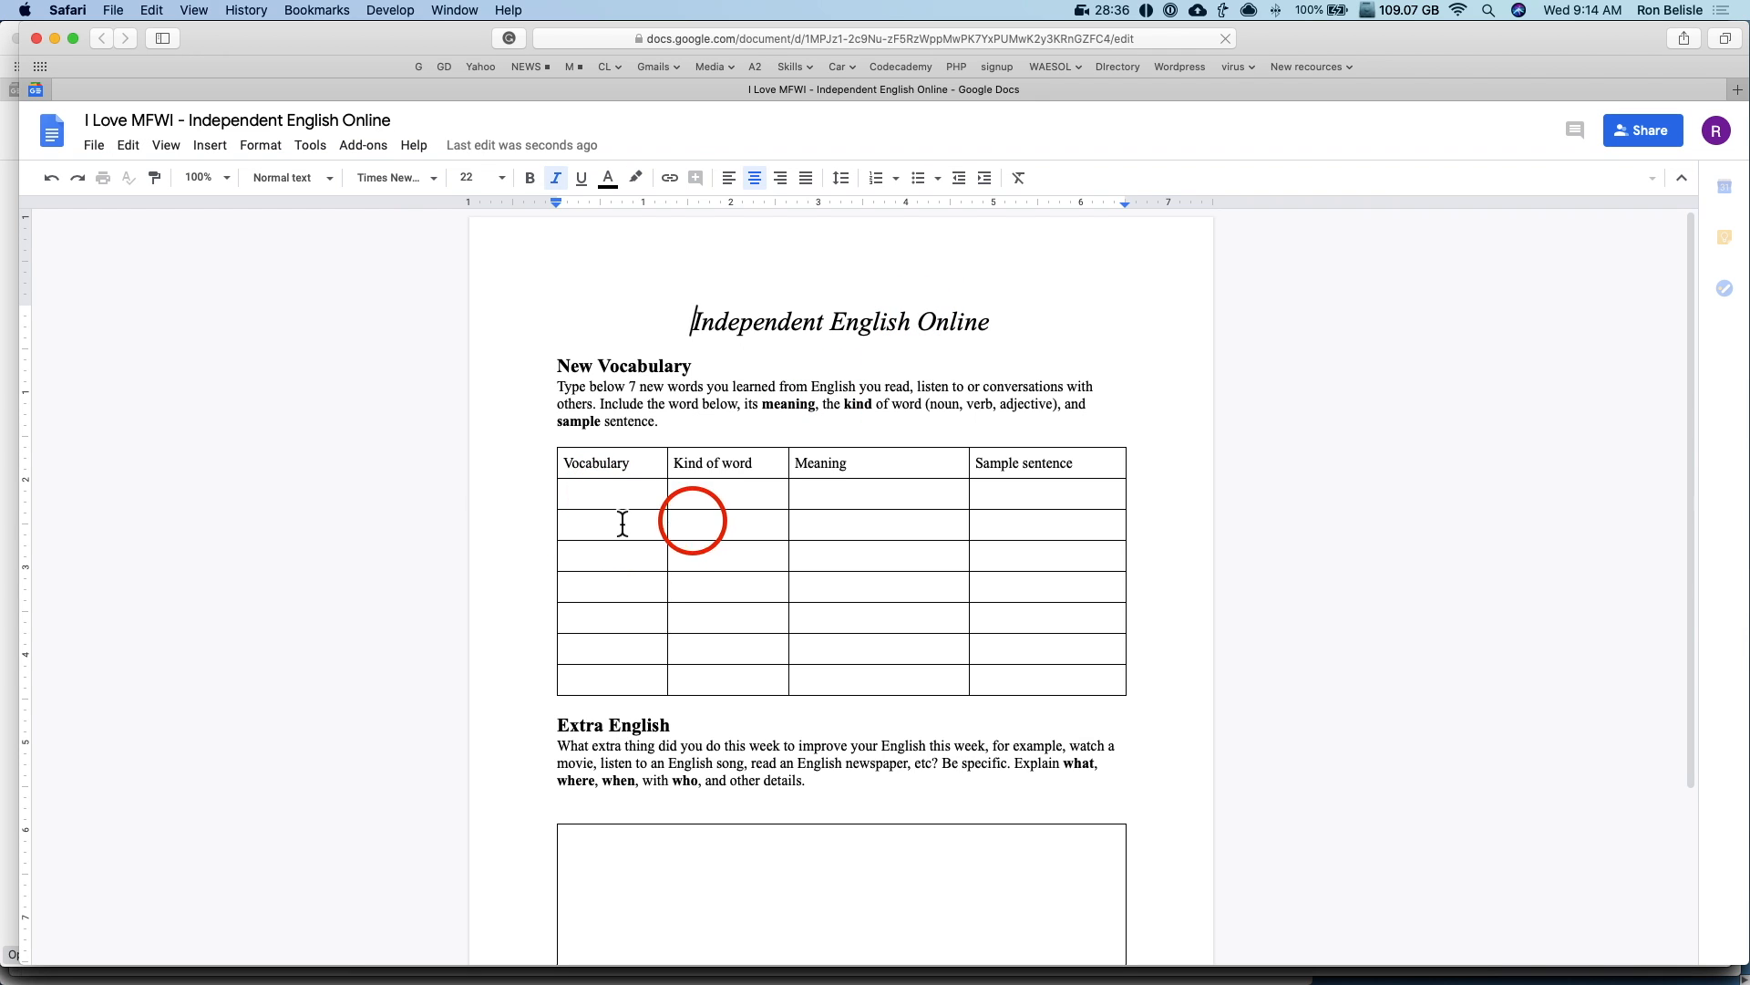
{"action": "double_click", "coordinate": [603, 498]}
{"action": "left_click", "coordinate": [606, 501]}
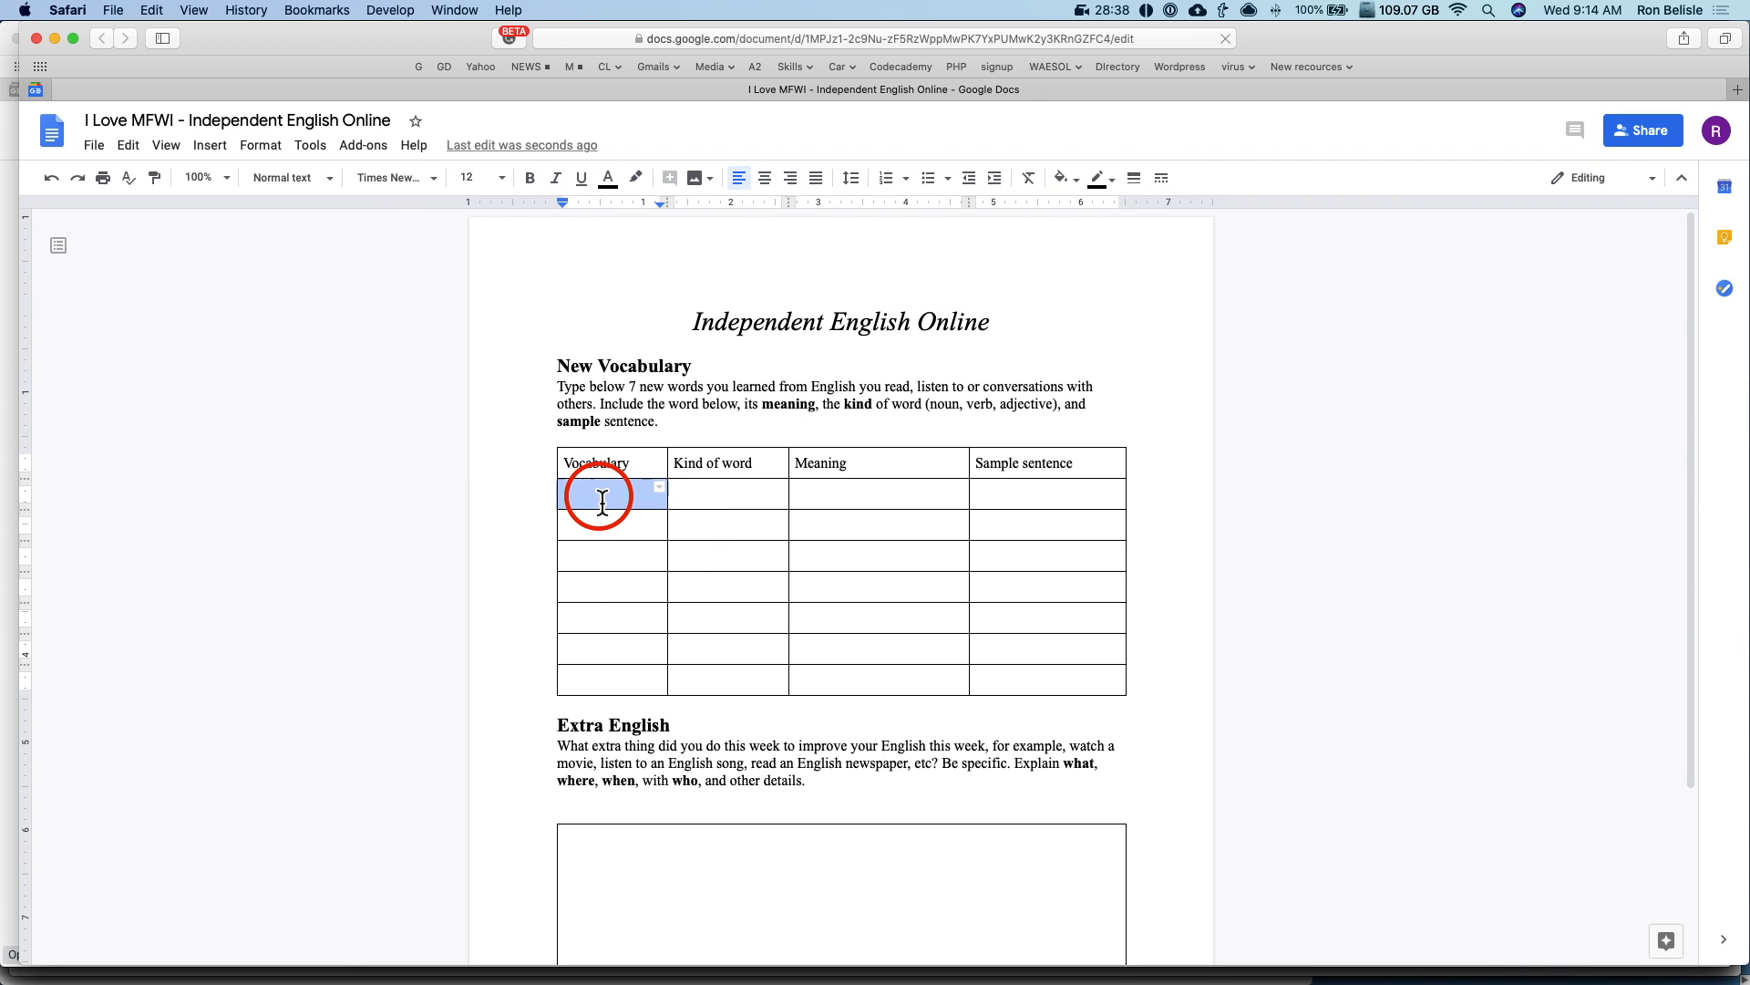
{"action": "type", "text": "critical"}
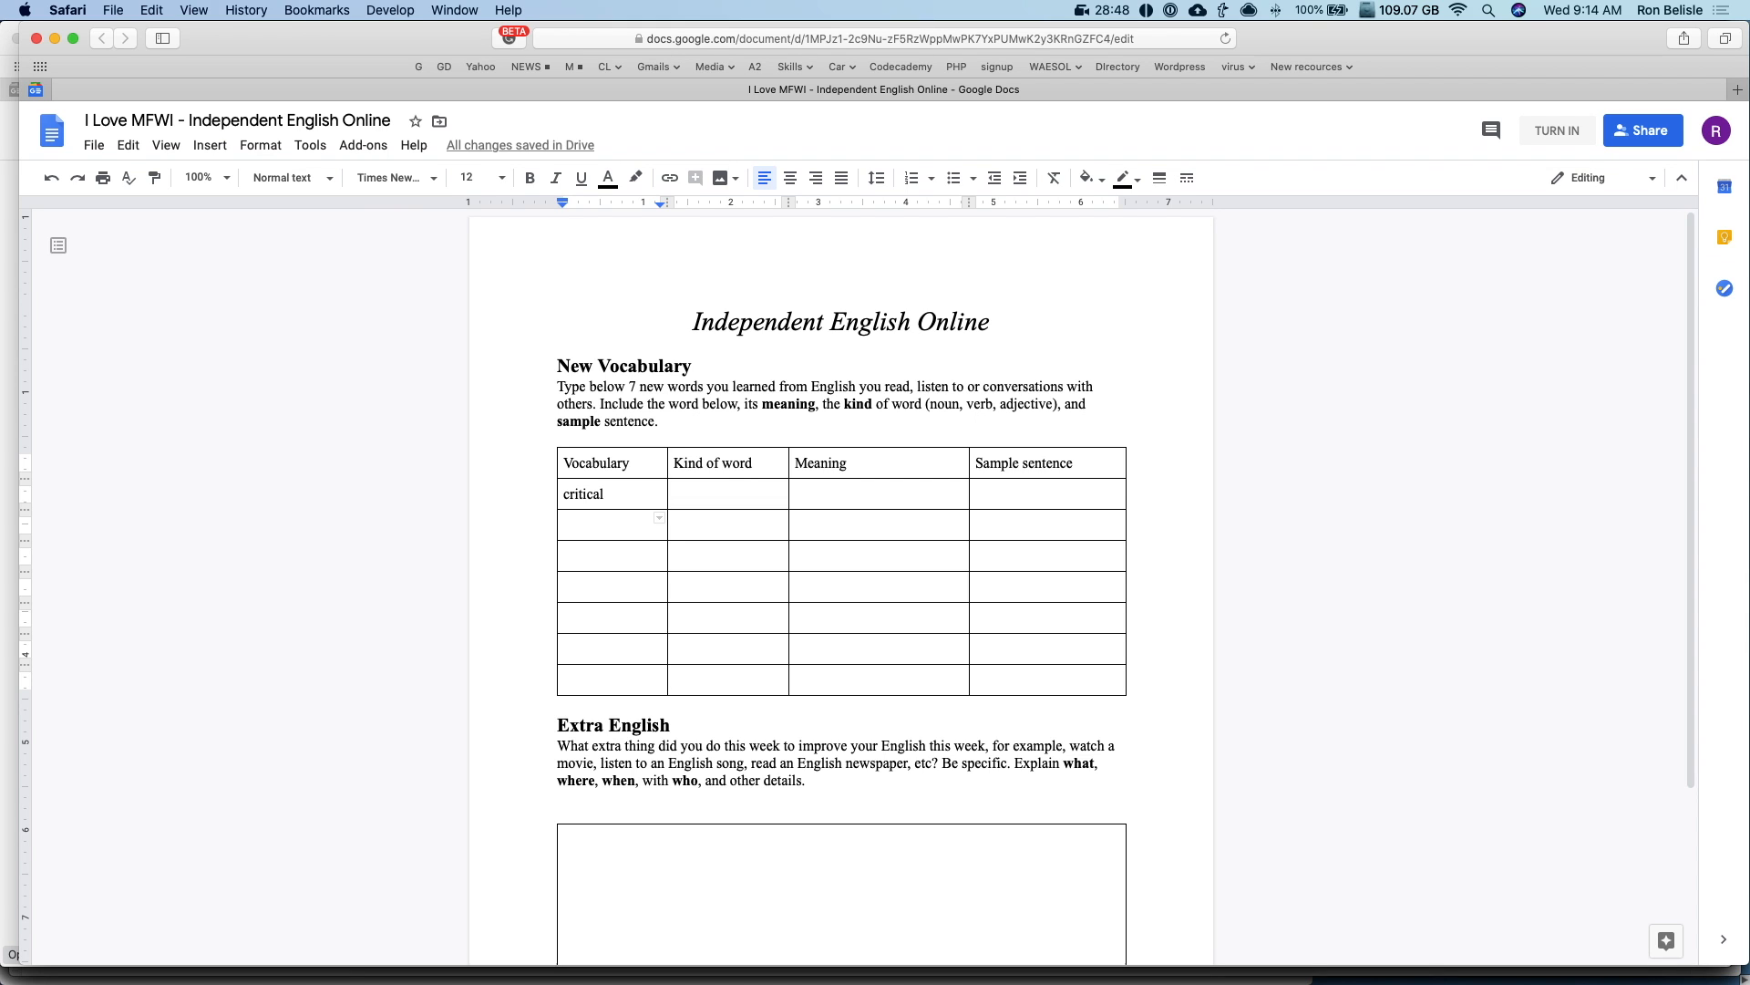
{"action": "key", "text": "Tab"}
{"action": "key", "text": "Tab"}
{"action": "key", "text": "Tab"}
{"action": "key", "text": "Tab"}
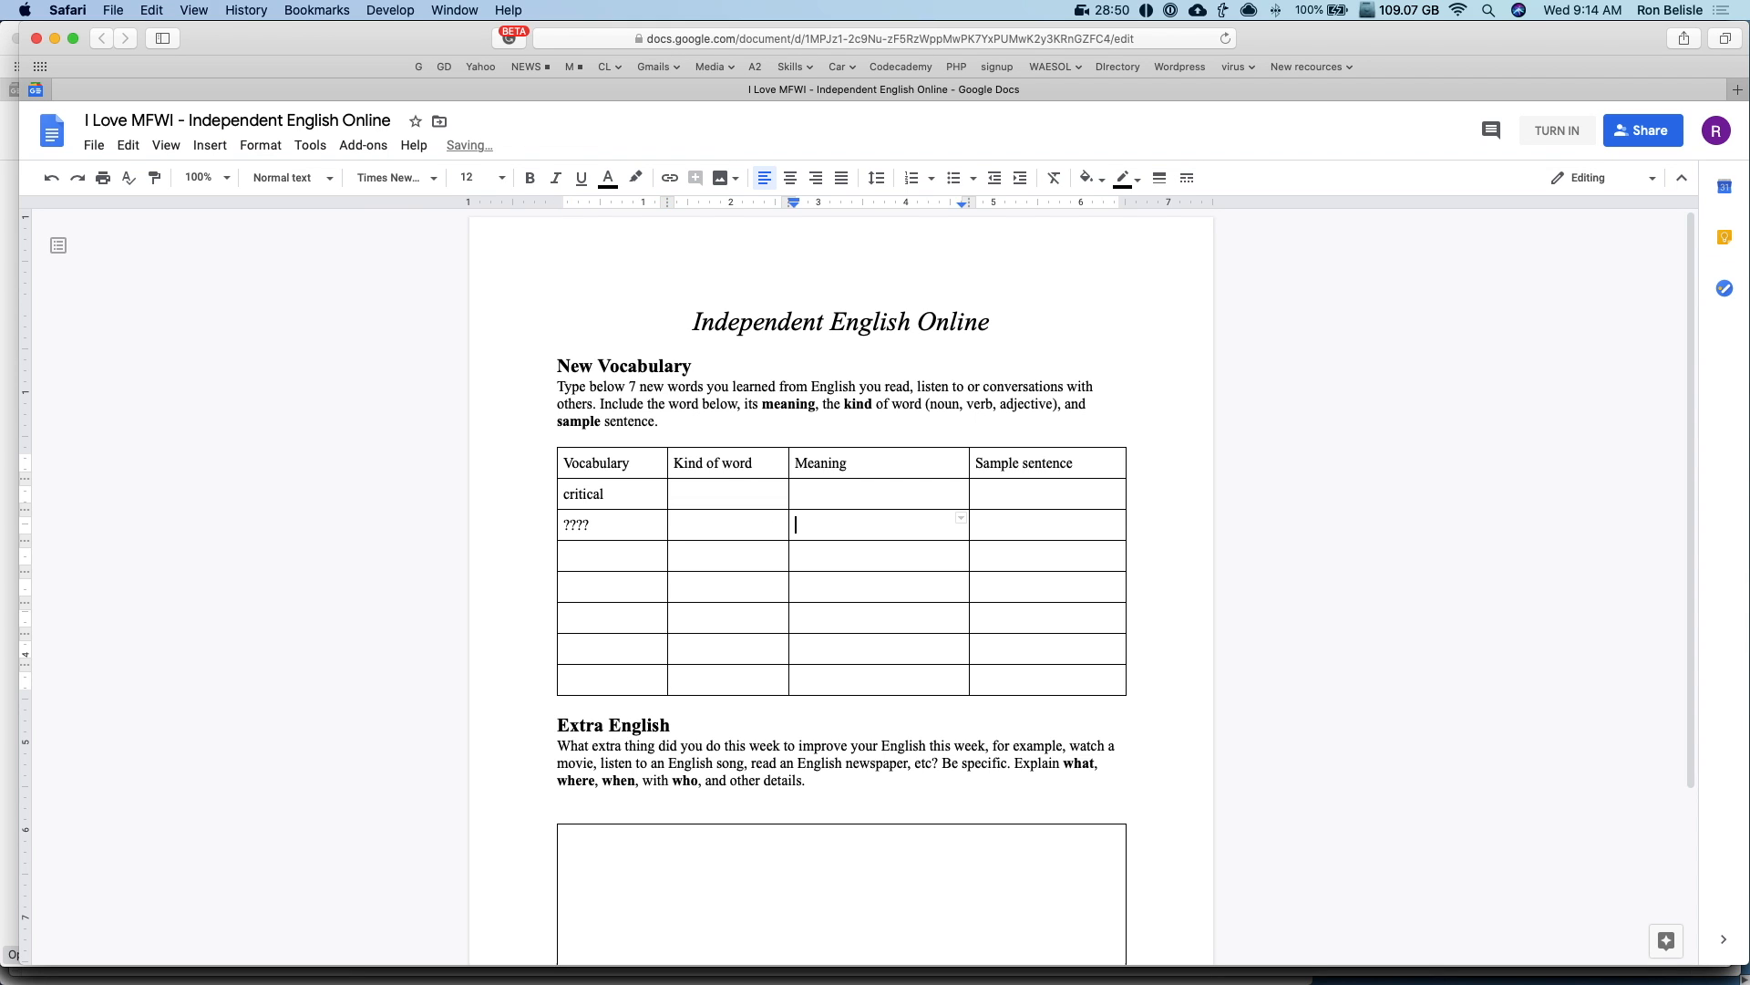
{"action": "type", "text": "?"}
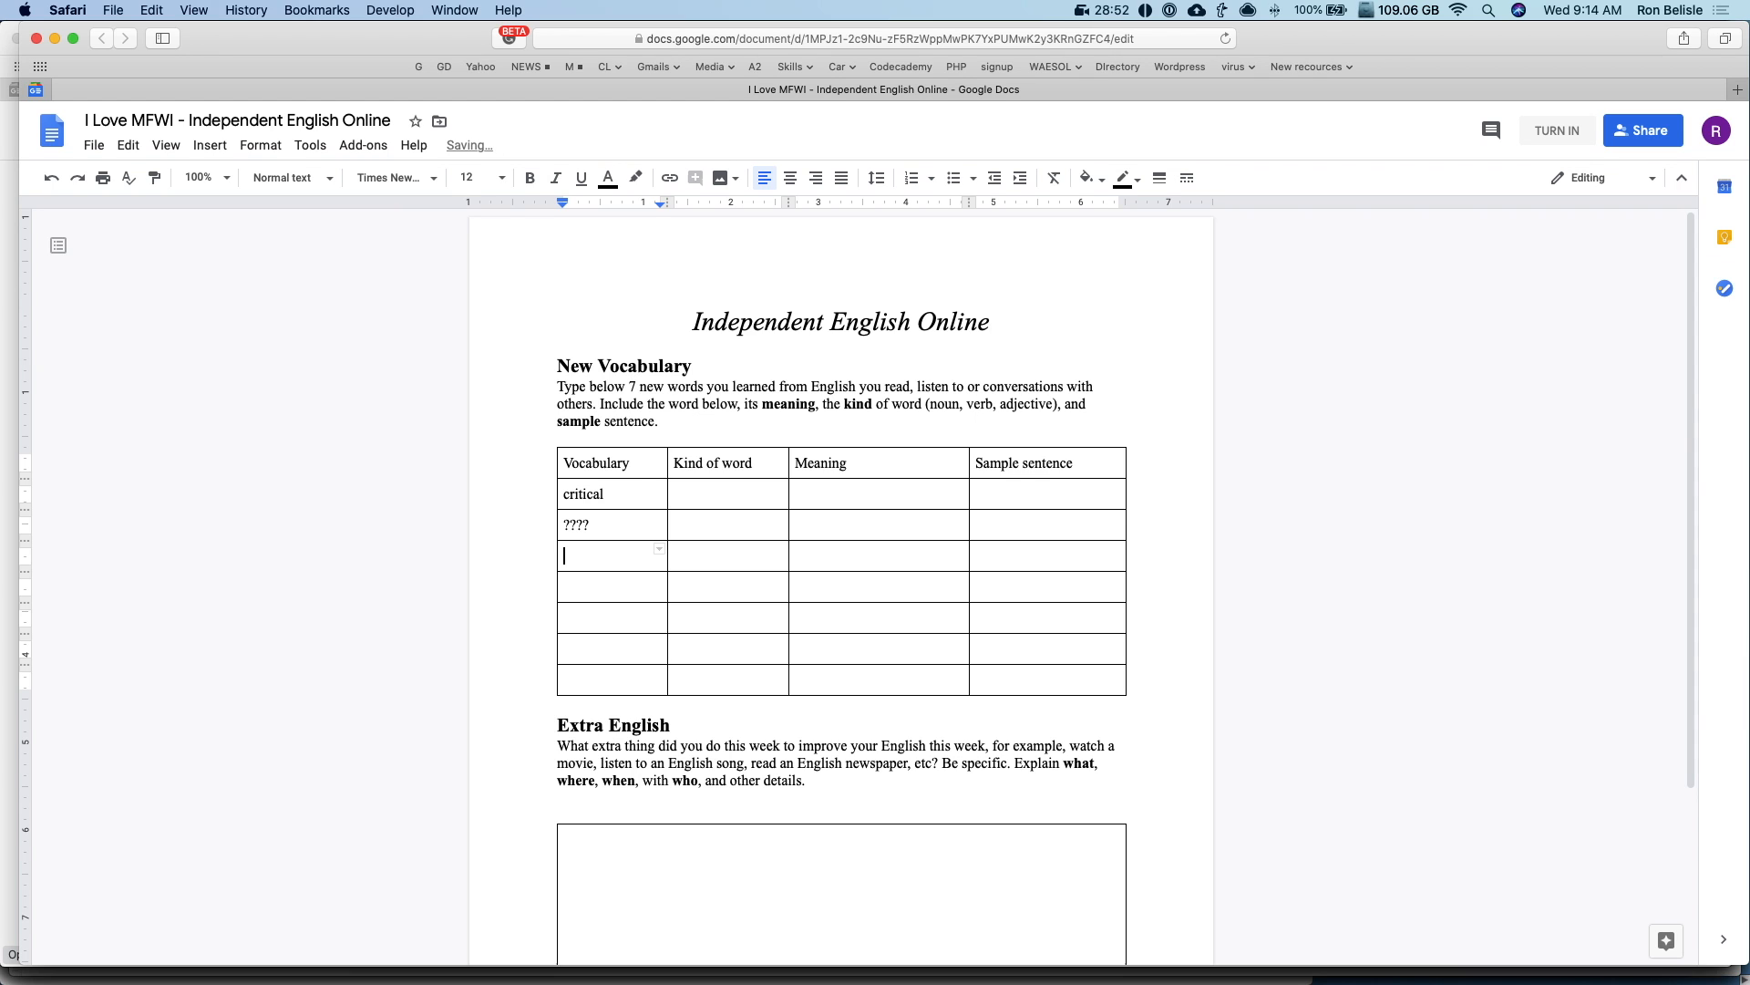
Step: Enter "Watched Frozen in English with English subtibles. Loved it." in the Extra English answer box
{"action": "left_click", "coordinate": [664, 903]}
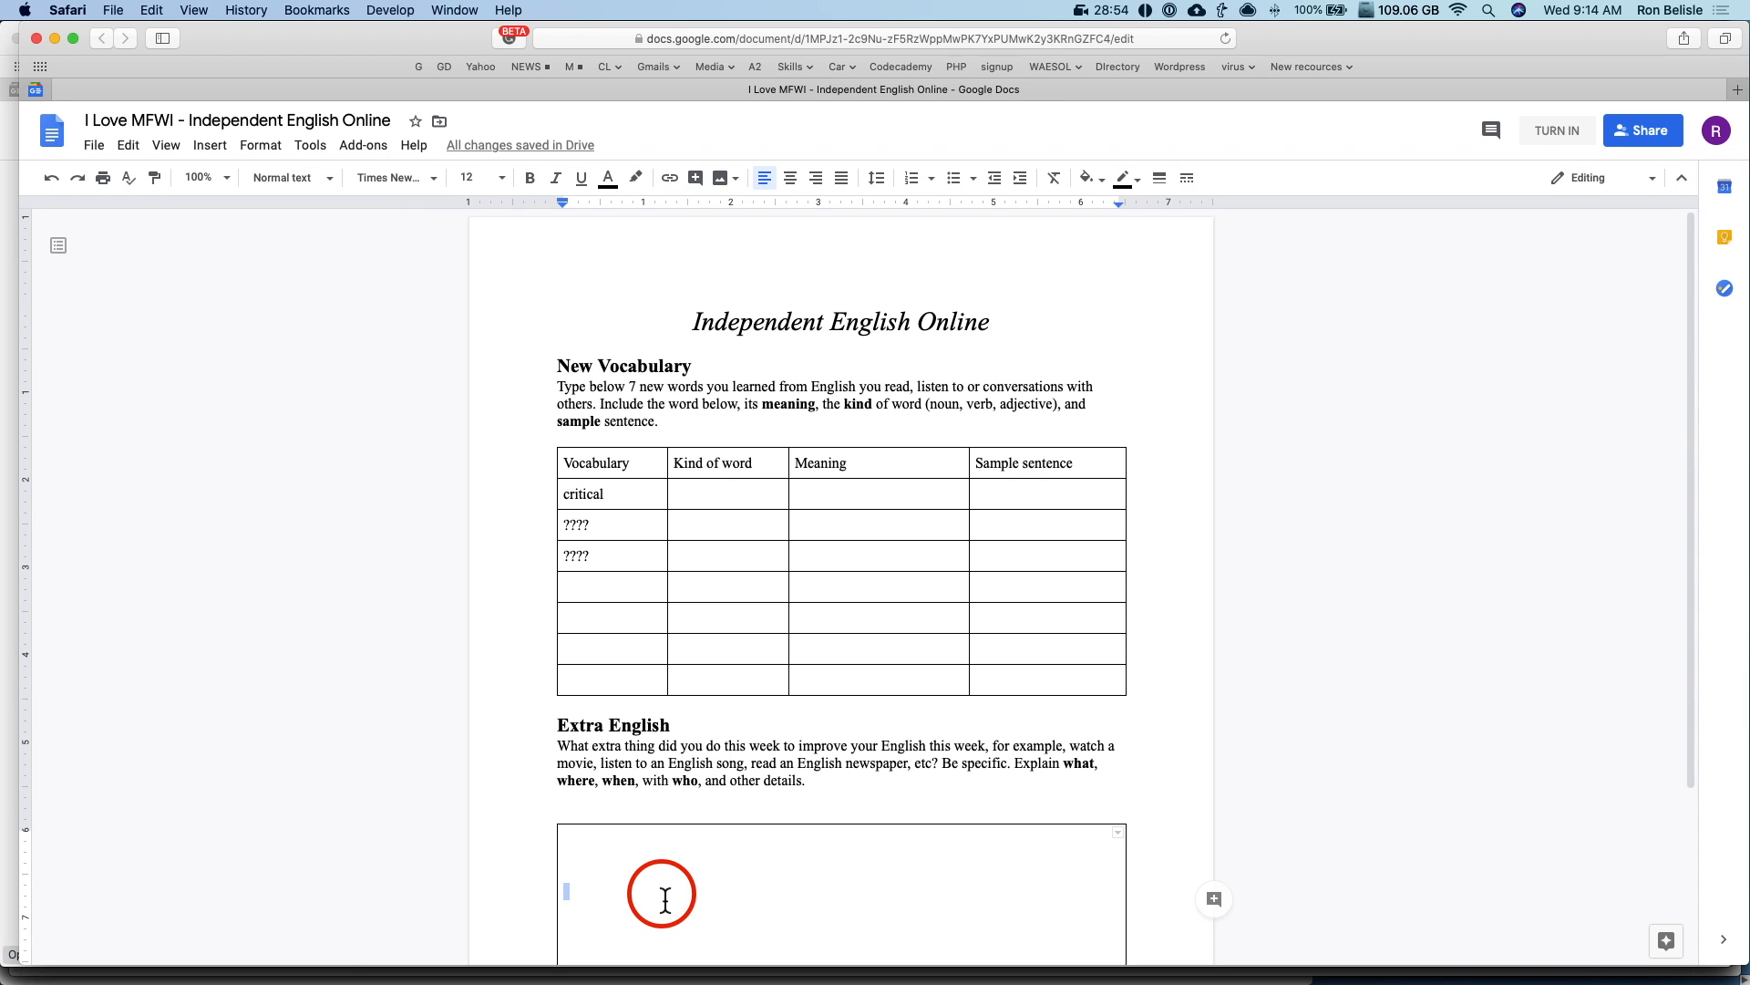
{"action": "key", "text": "BackSpace"}
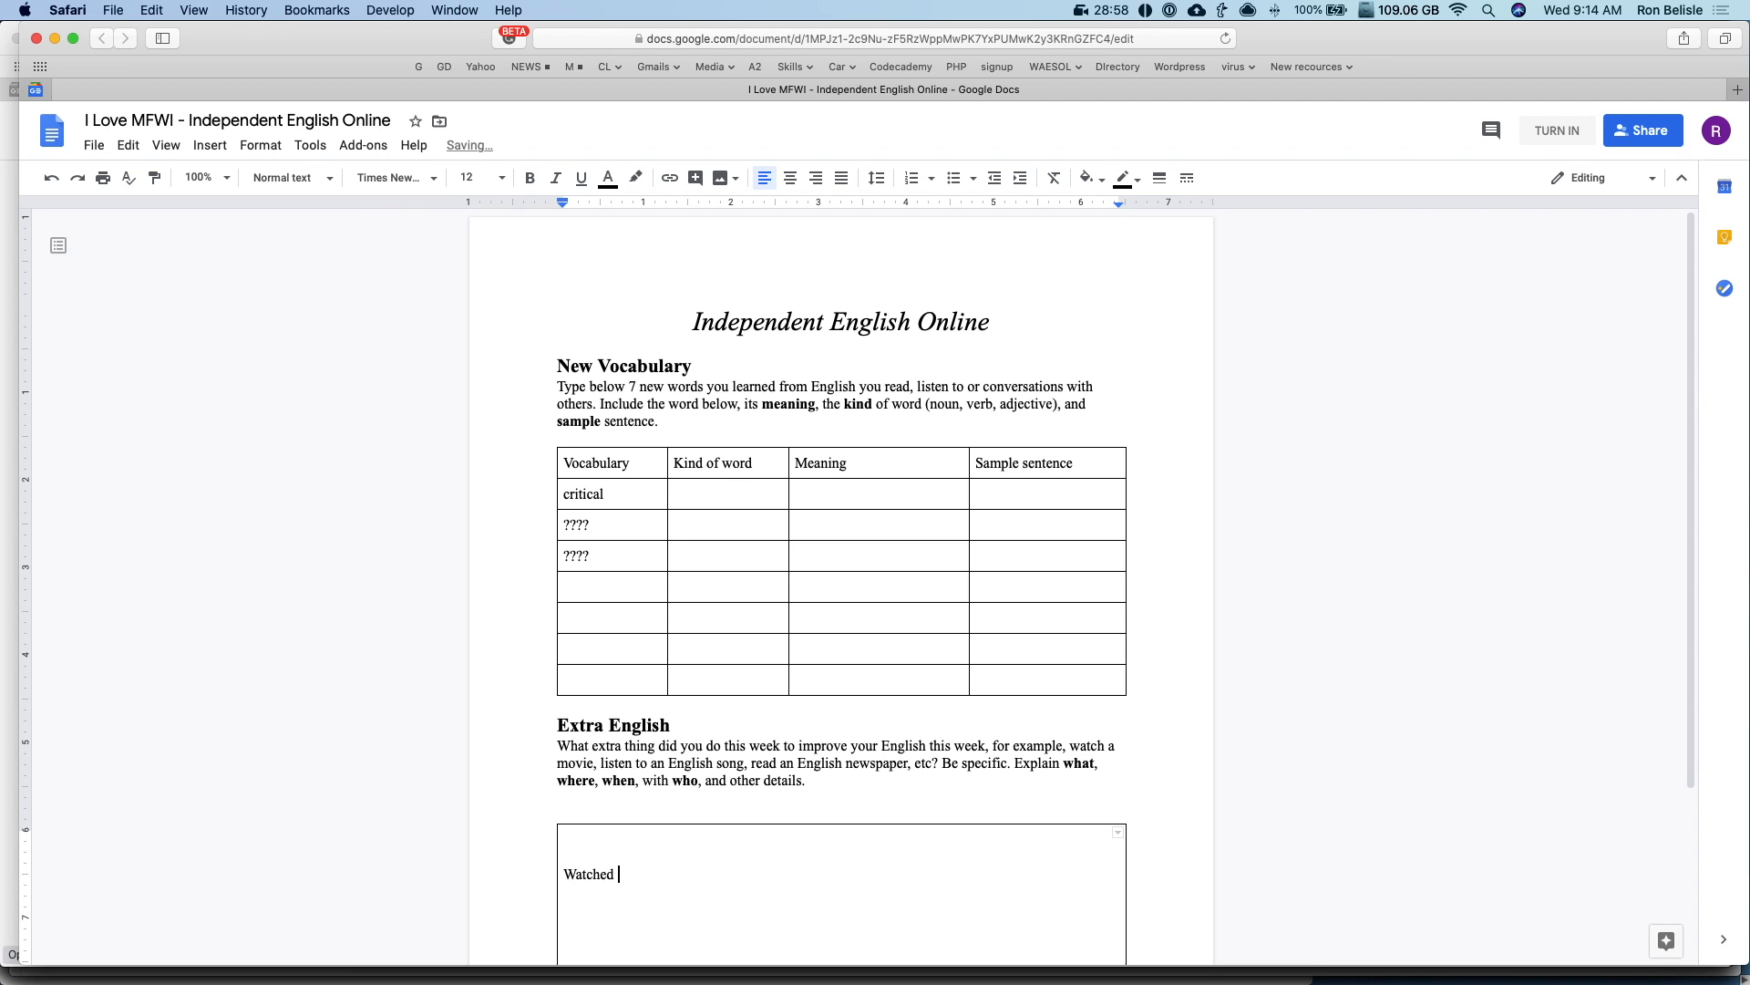
{"action": "type", "text": "Watched Fo"}
{"action": "key", "text": "BackSpace"}
{"action": "type", "text": "rozen in English with English subtibles. "}
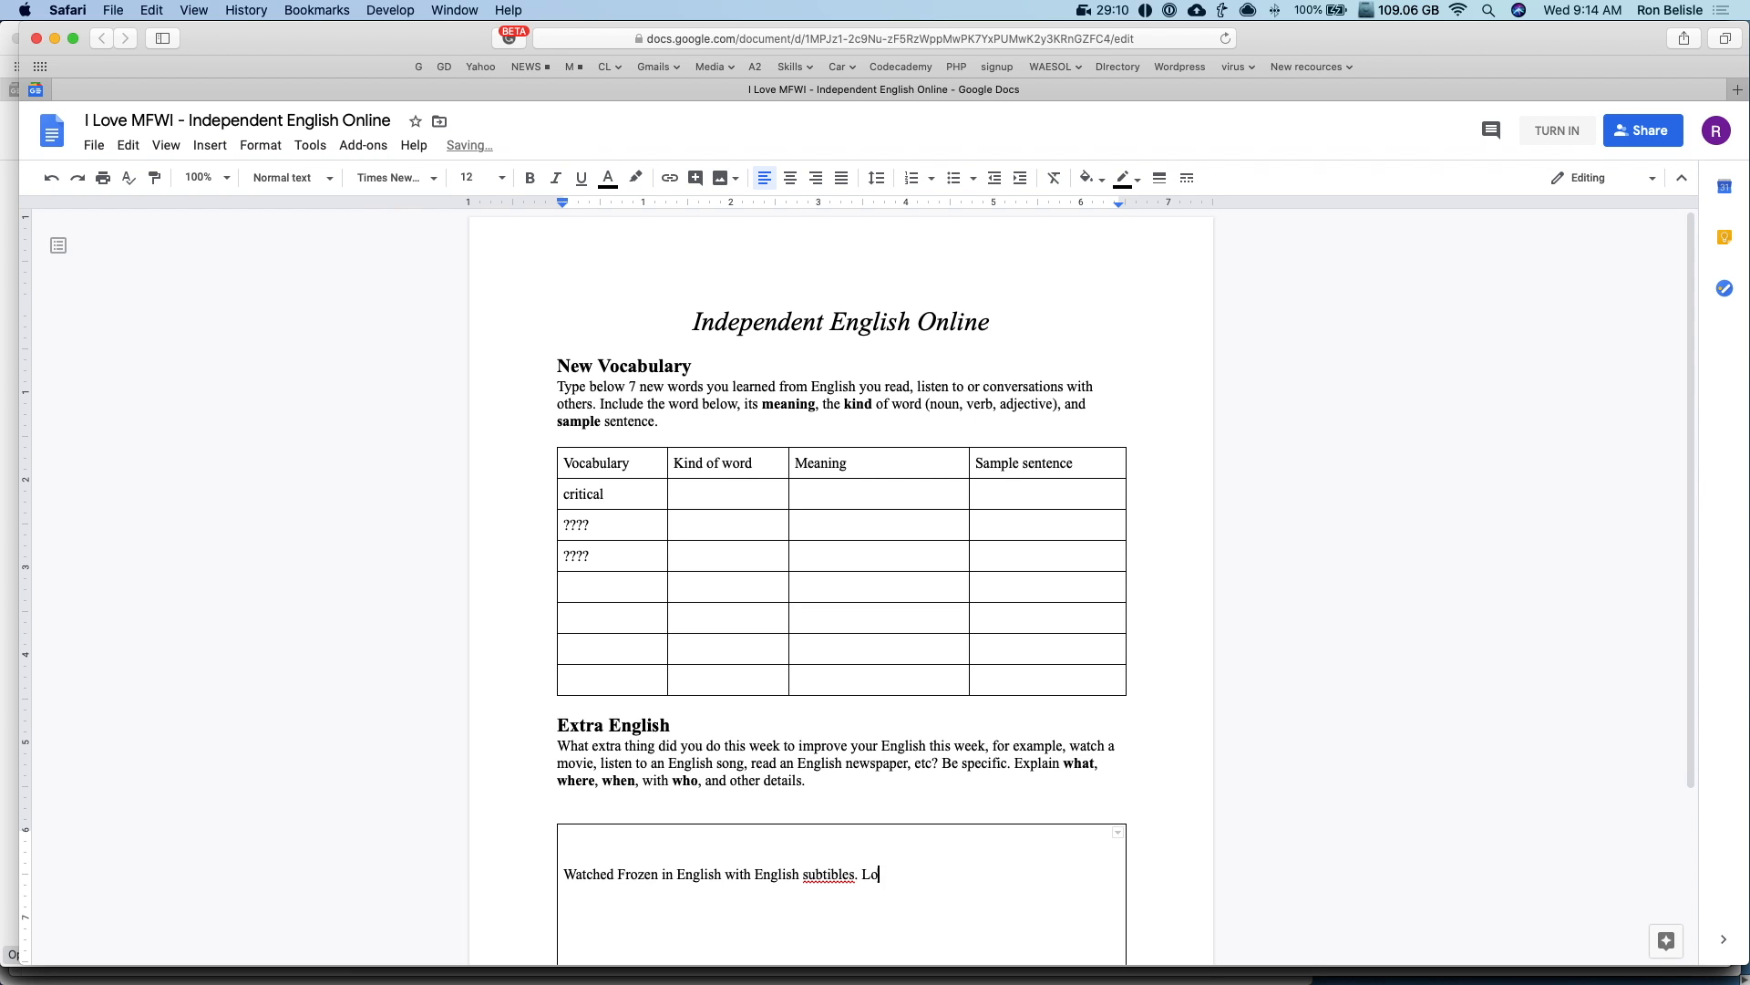
{"action": "type", "text": "Loved it."}
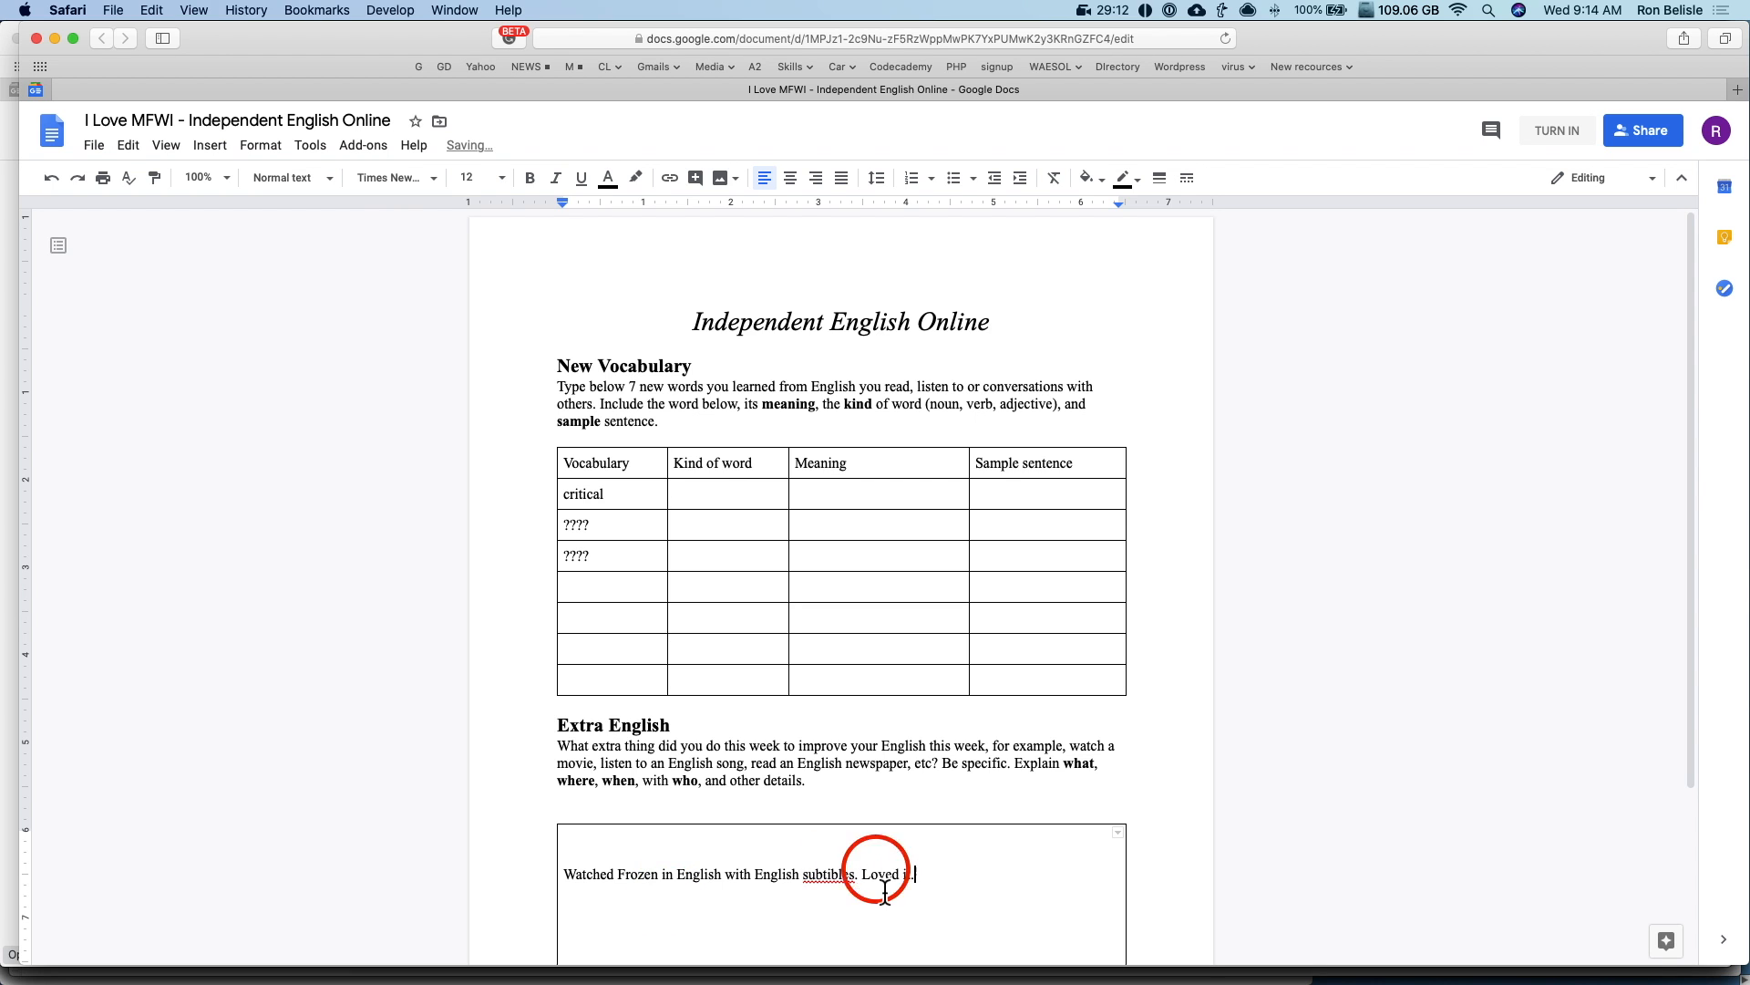
Step: Correct the misspelled word "subtibles" to "subtitles" using the spelling suggestion
{"action": "left_click", "coordinate": [825, 877]}
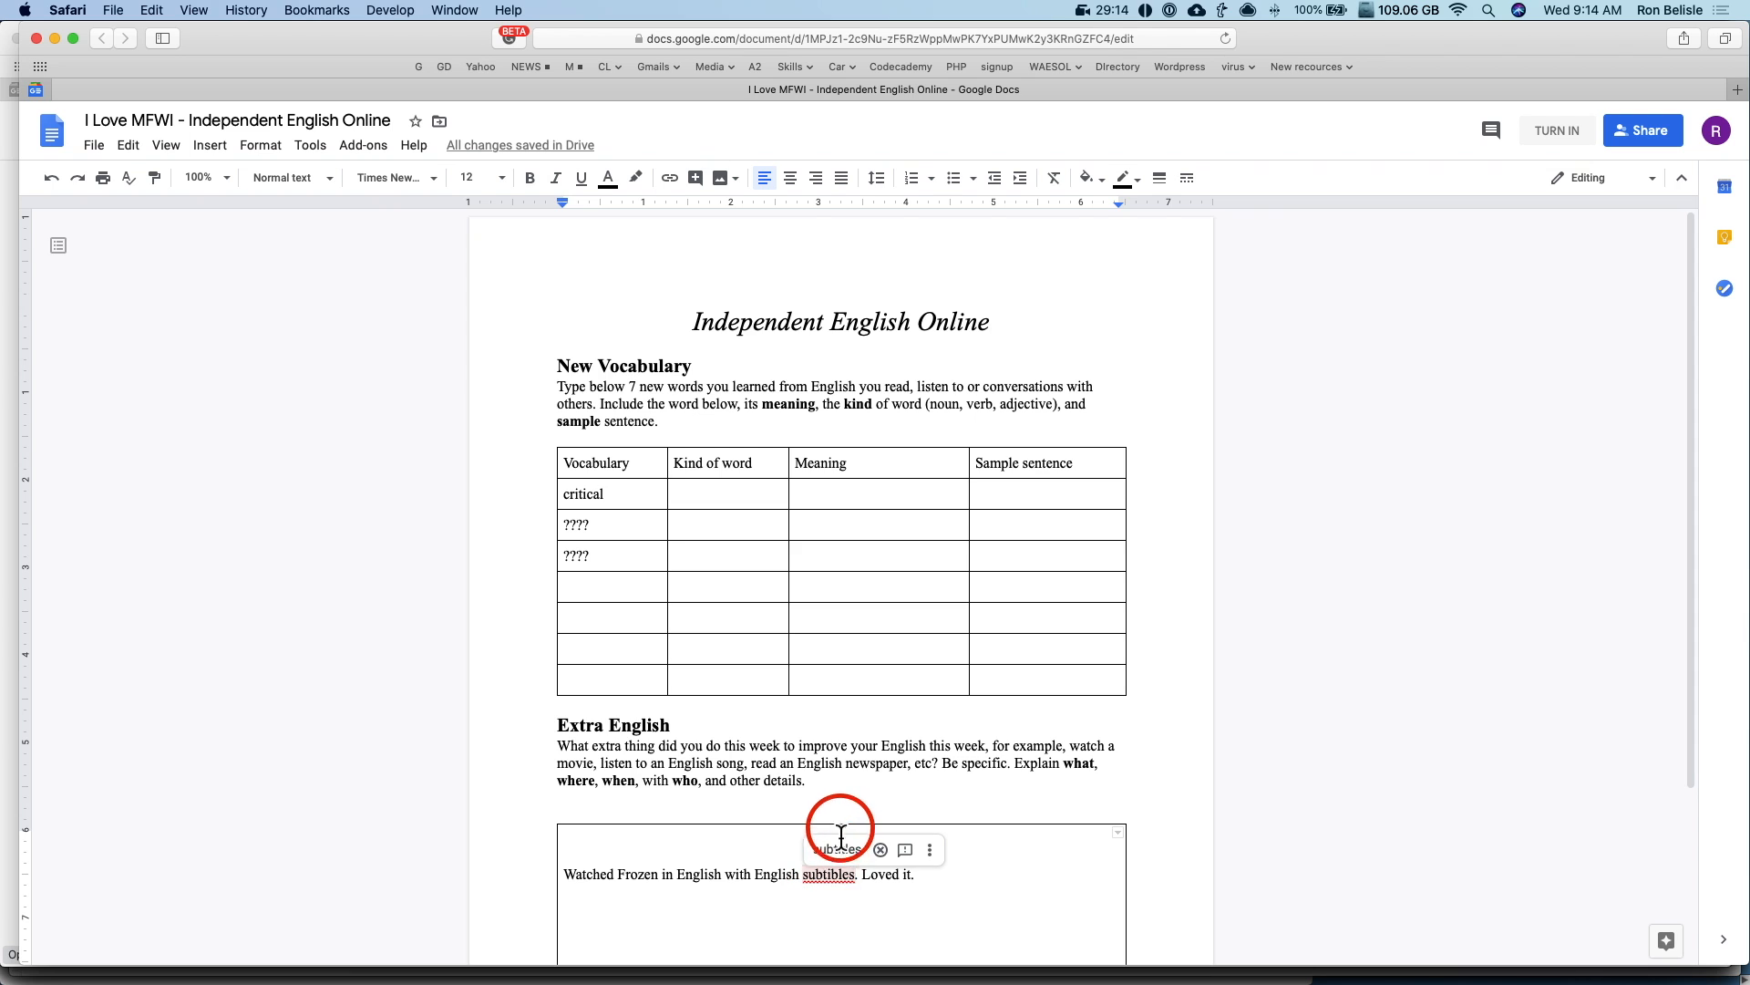
{"action": "left_click", "coordinate": [835, 848]}
{"action": "left_click", "coordinate": [979, 836]}
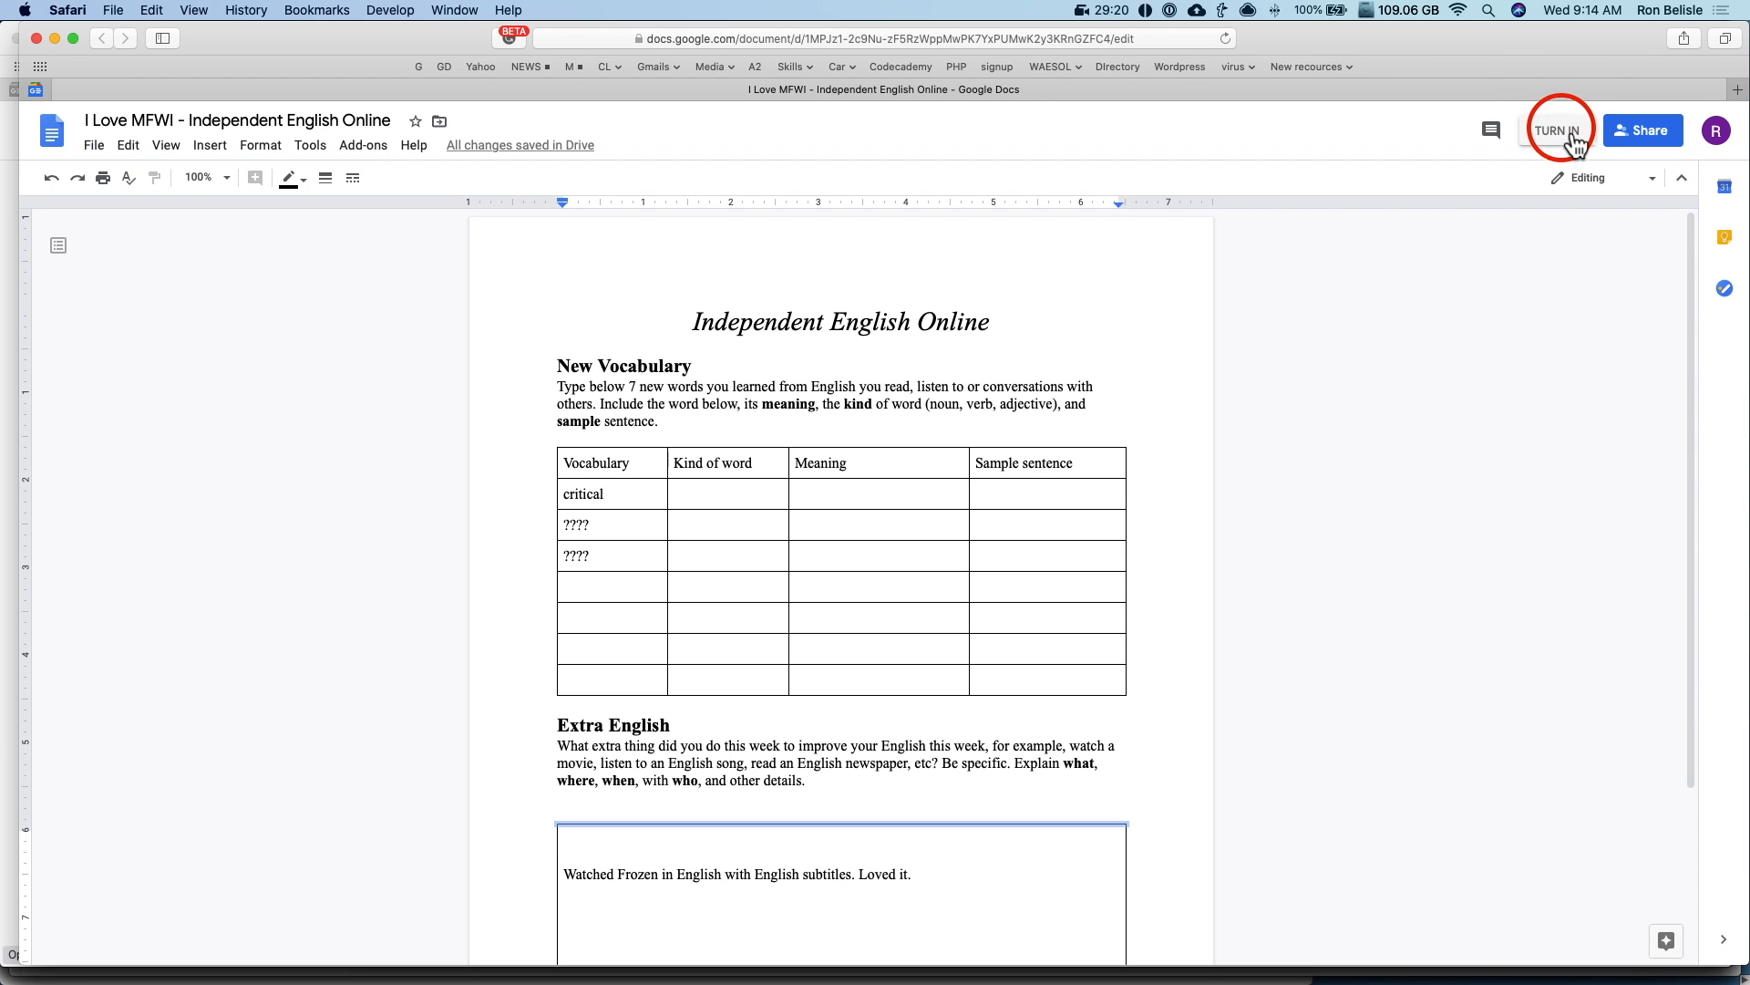
Step: Try to turn in the homework directly from the student's document, and return to the teacher's Classwork page
{"action": "left_click", "coordinate": [1574, 135]}
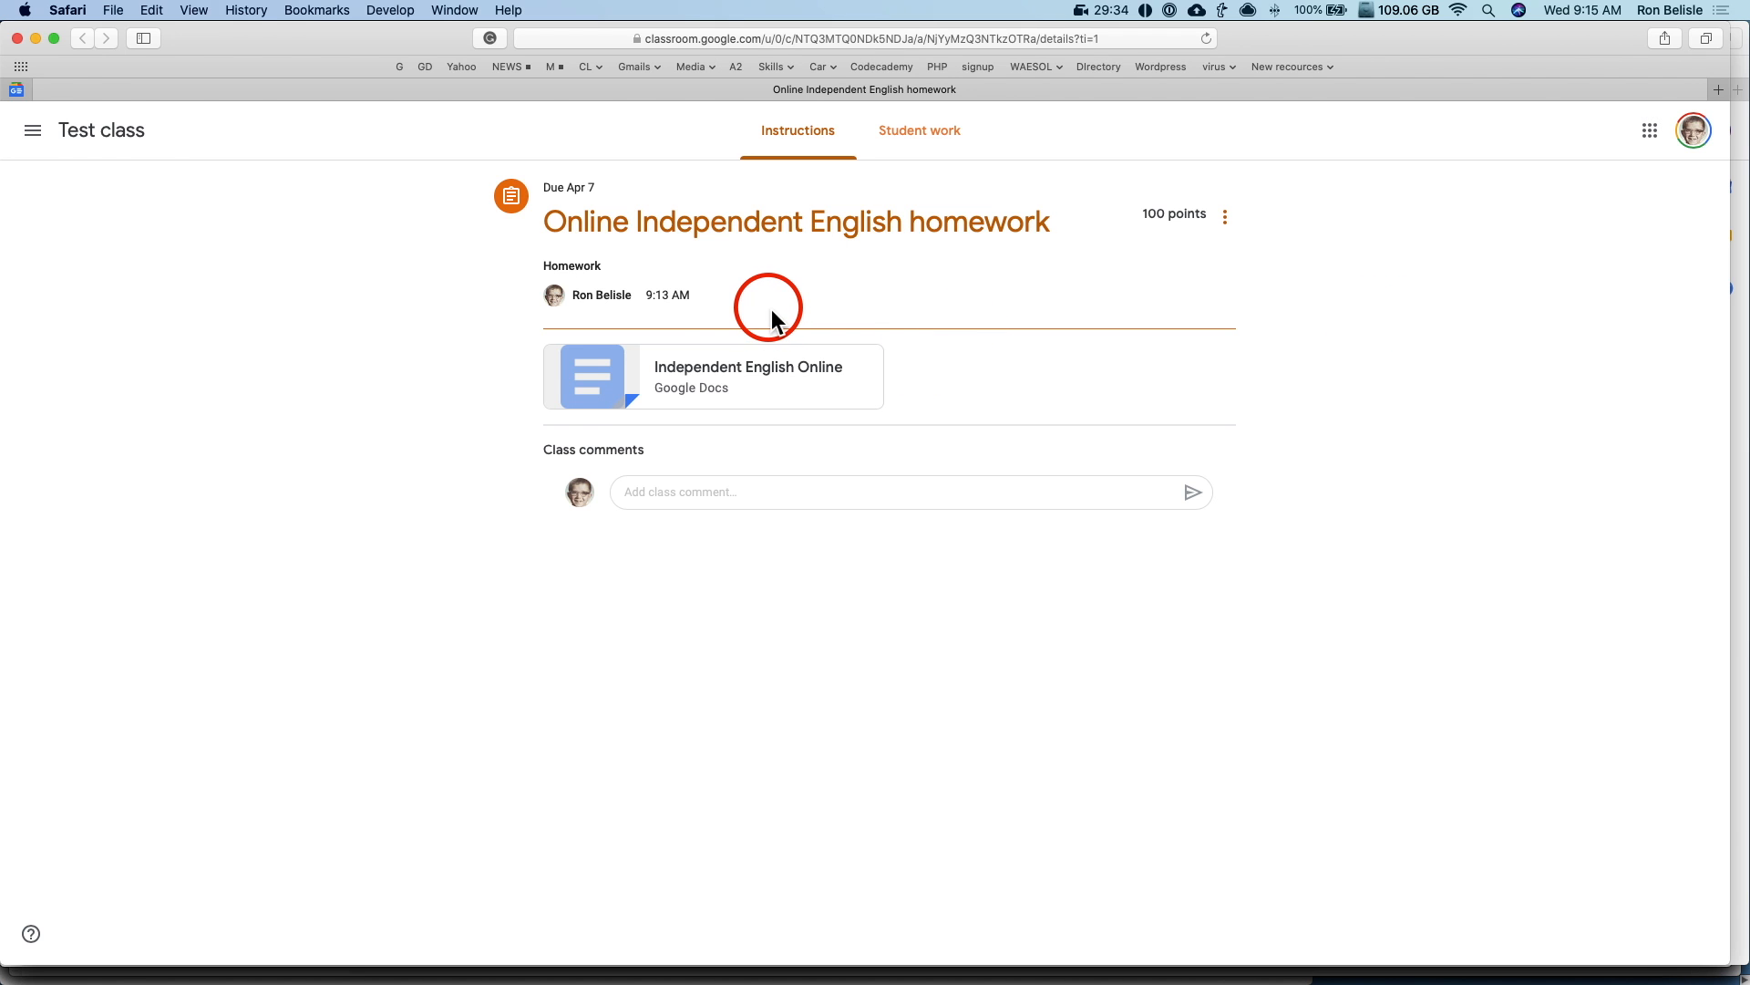
{"action": "key", "text": "super+grave"}
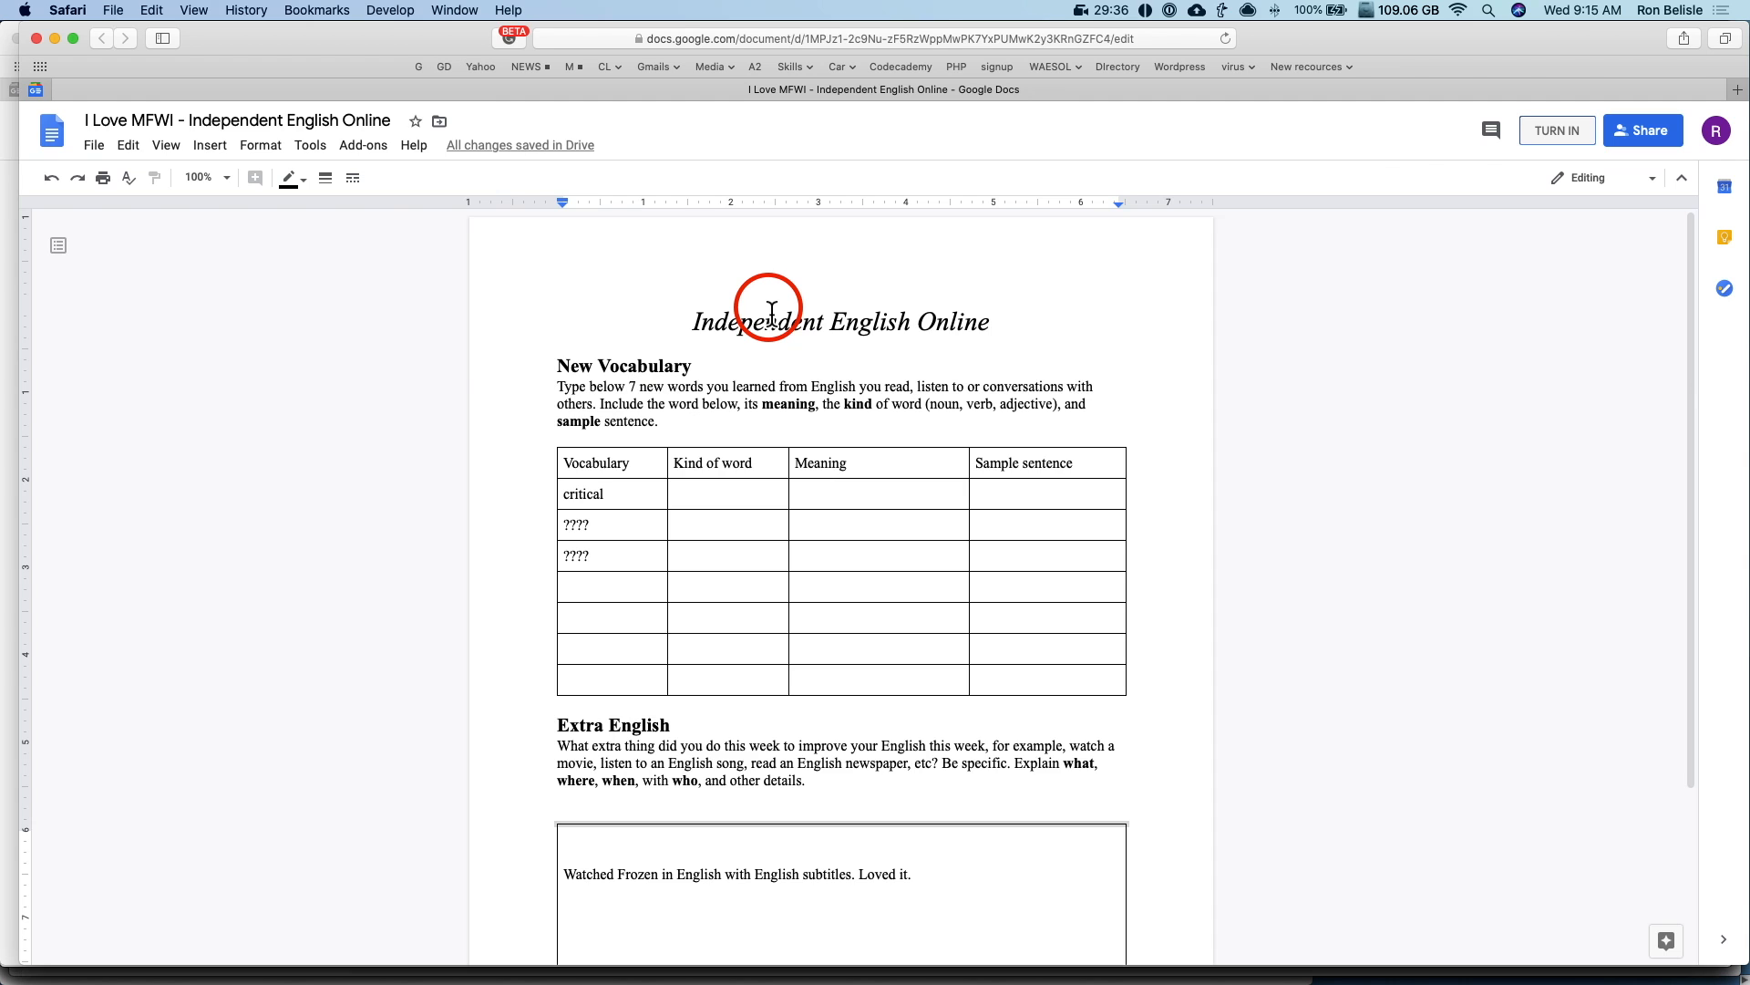
{"action": "key", "text": "super+grave"}
{"action": "key", "text": "super+grave"}
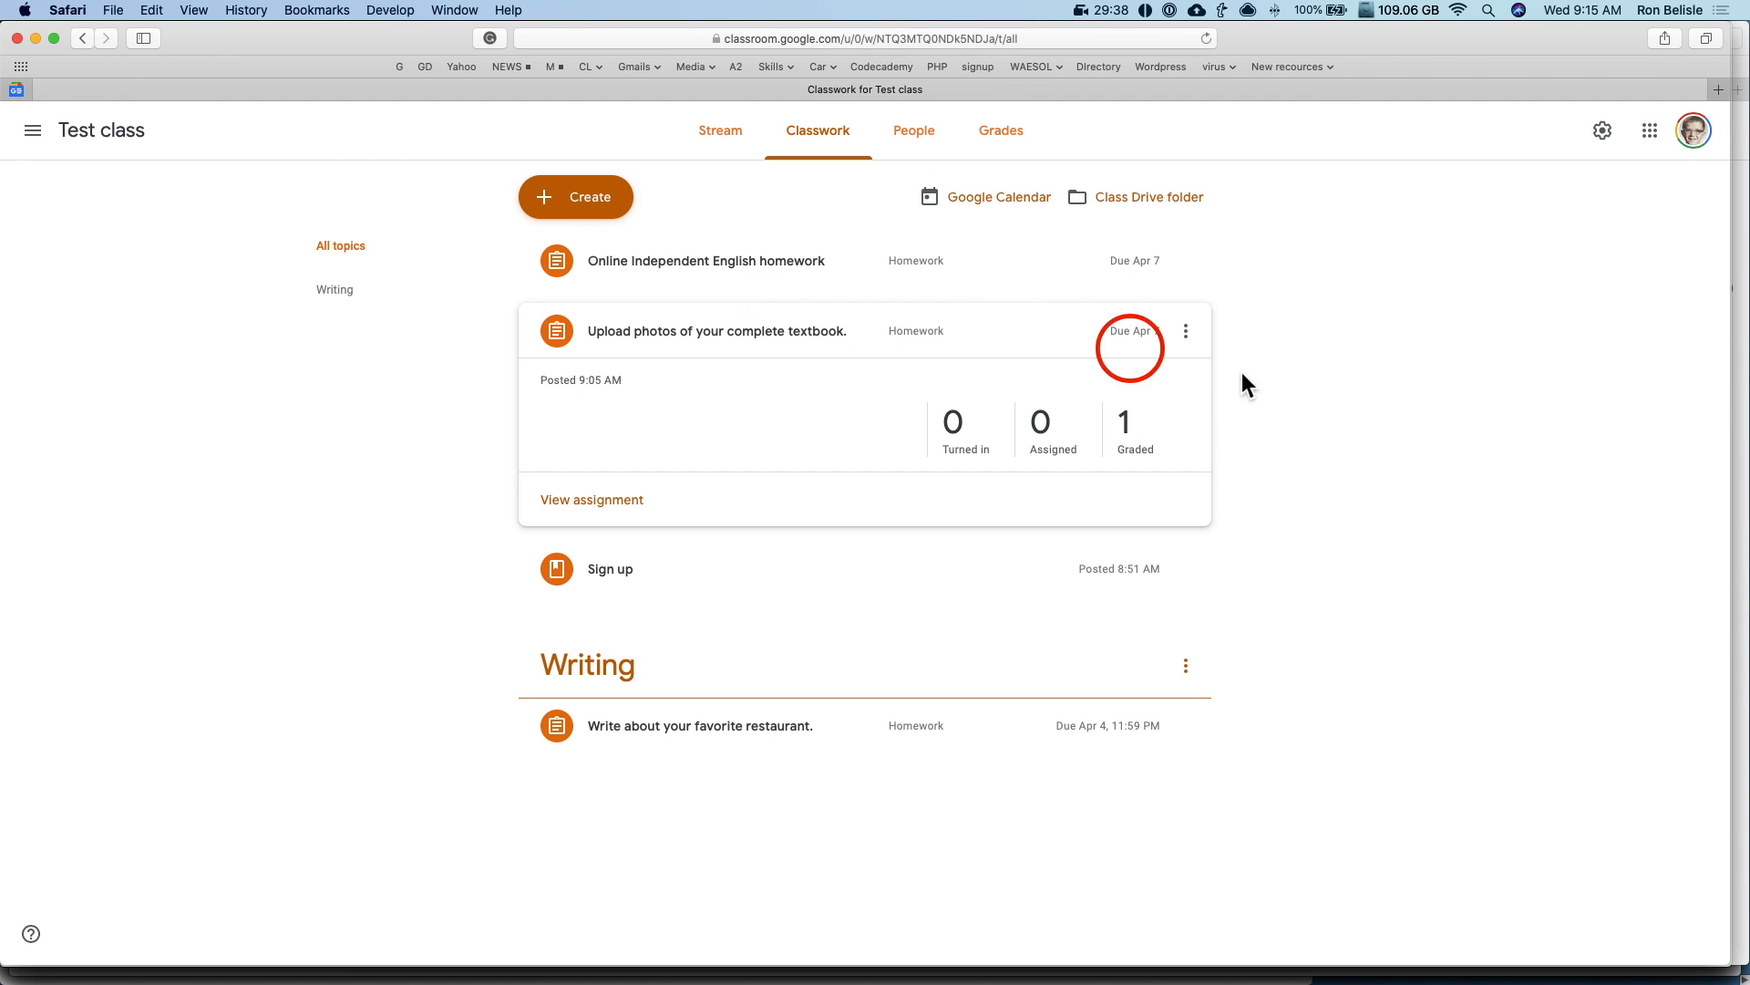
Step: Reload the teacher's Classwork page and expand Online Independent English homework to check its submission status
{"action": "left_click", "coordinate": [748, 274]}
{"action": "key", "text": "super+r"}
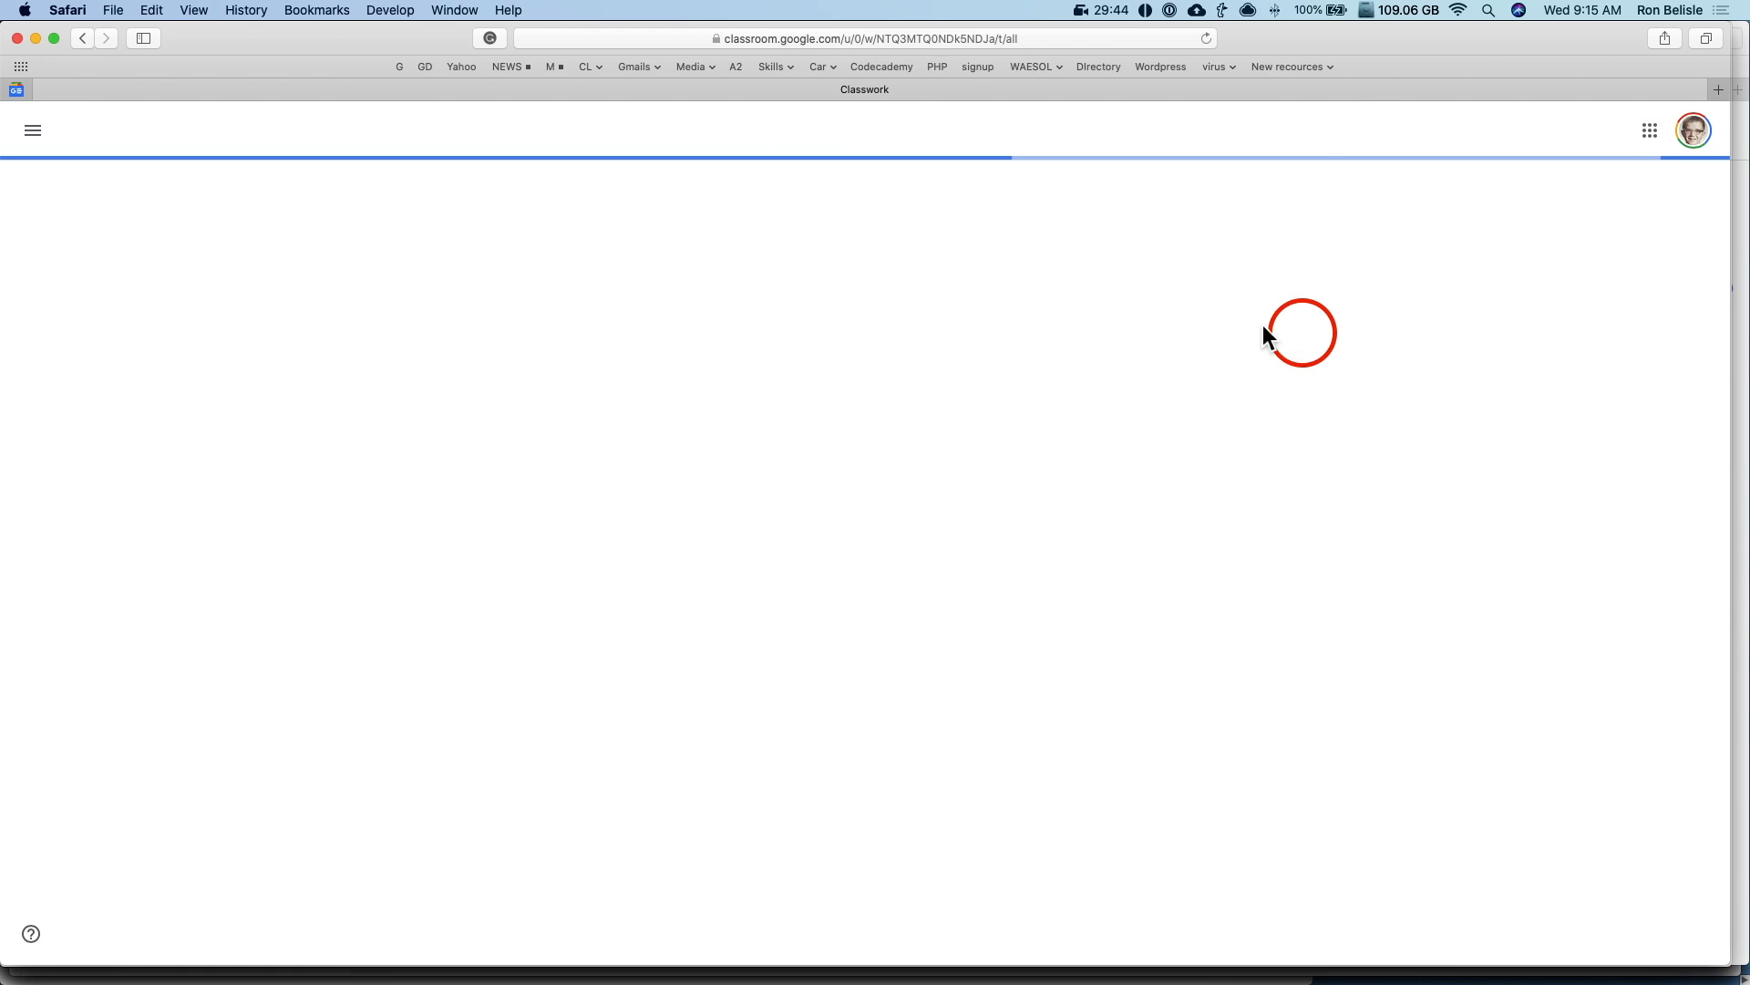
{"action": "left_click", "coordinate": [780, 266]}
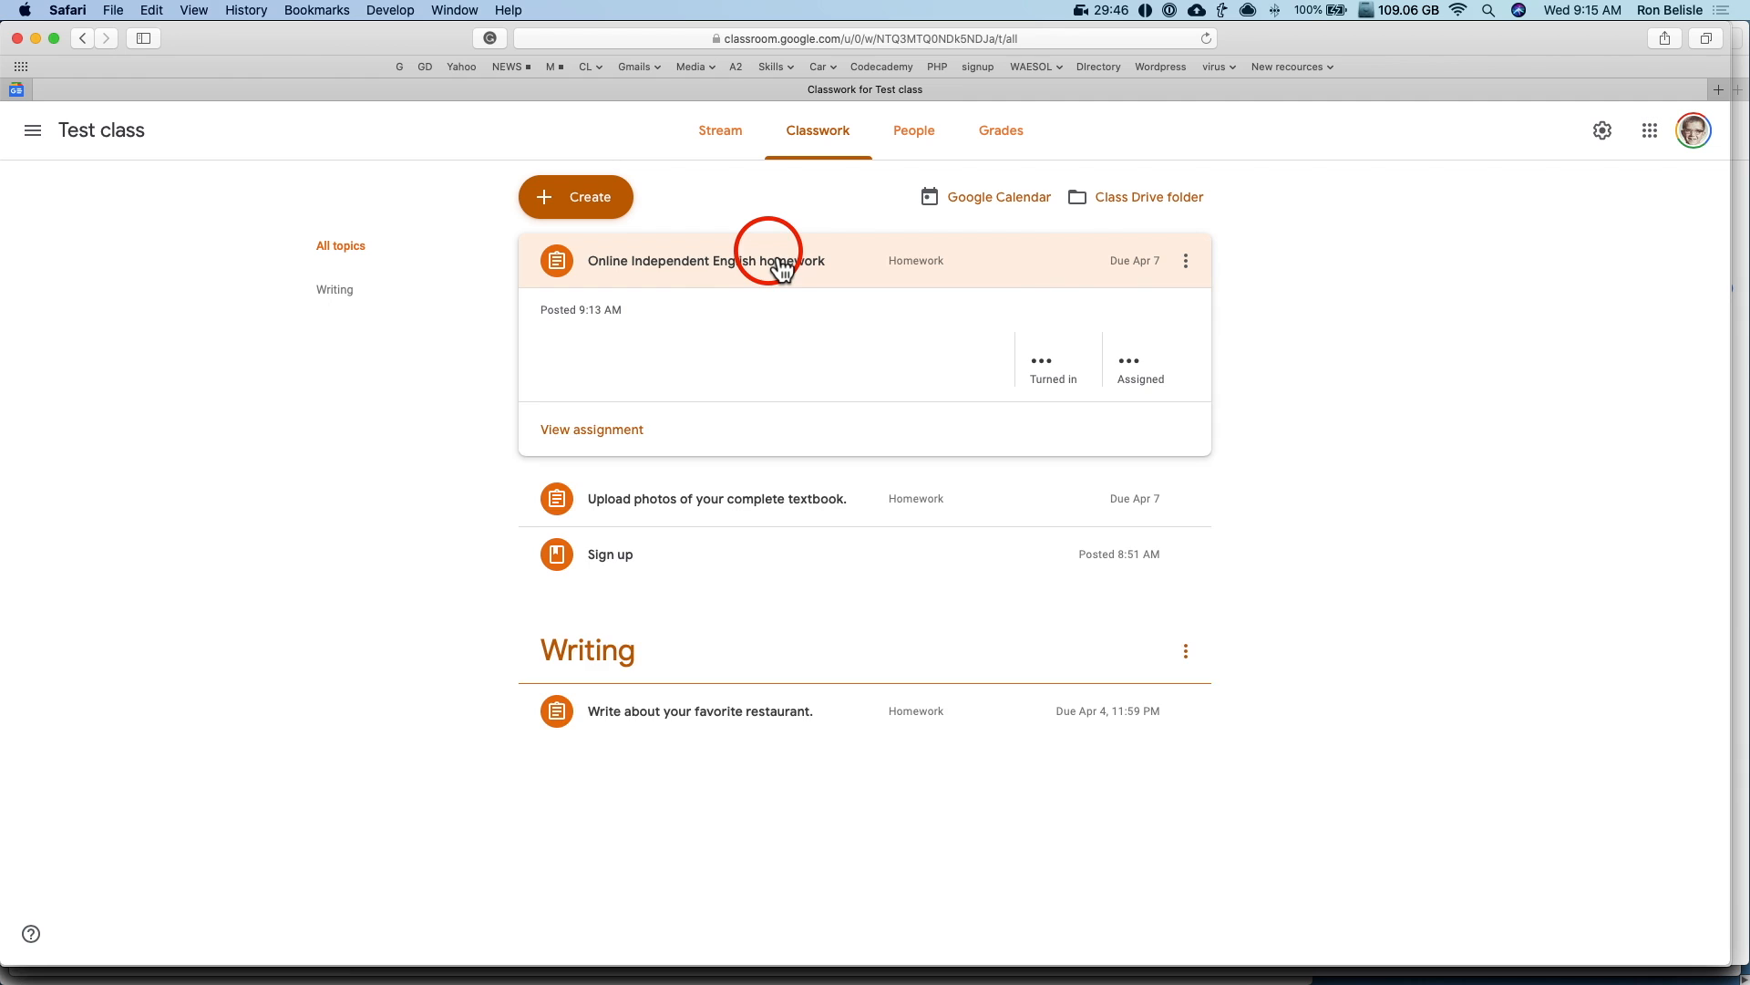
Step: Turn in the student's Independent English Online document from the student account's assignment page and confirm the submission
{"action": "key", "text": "super+grave"}
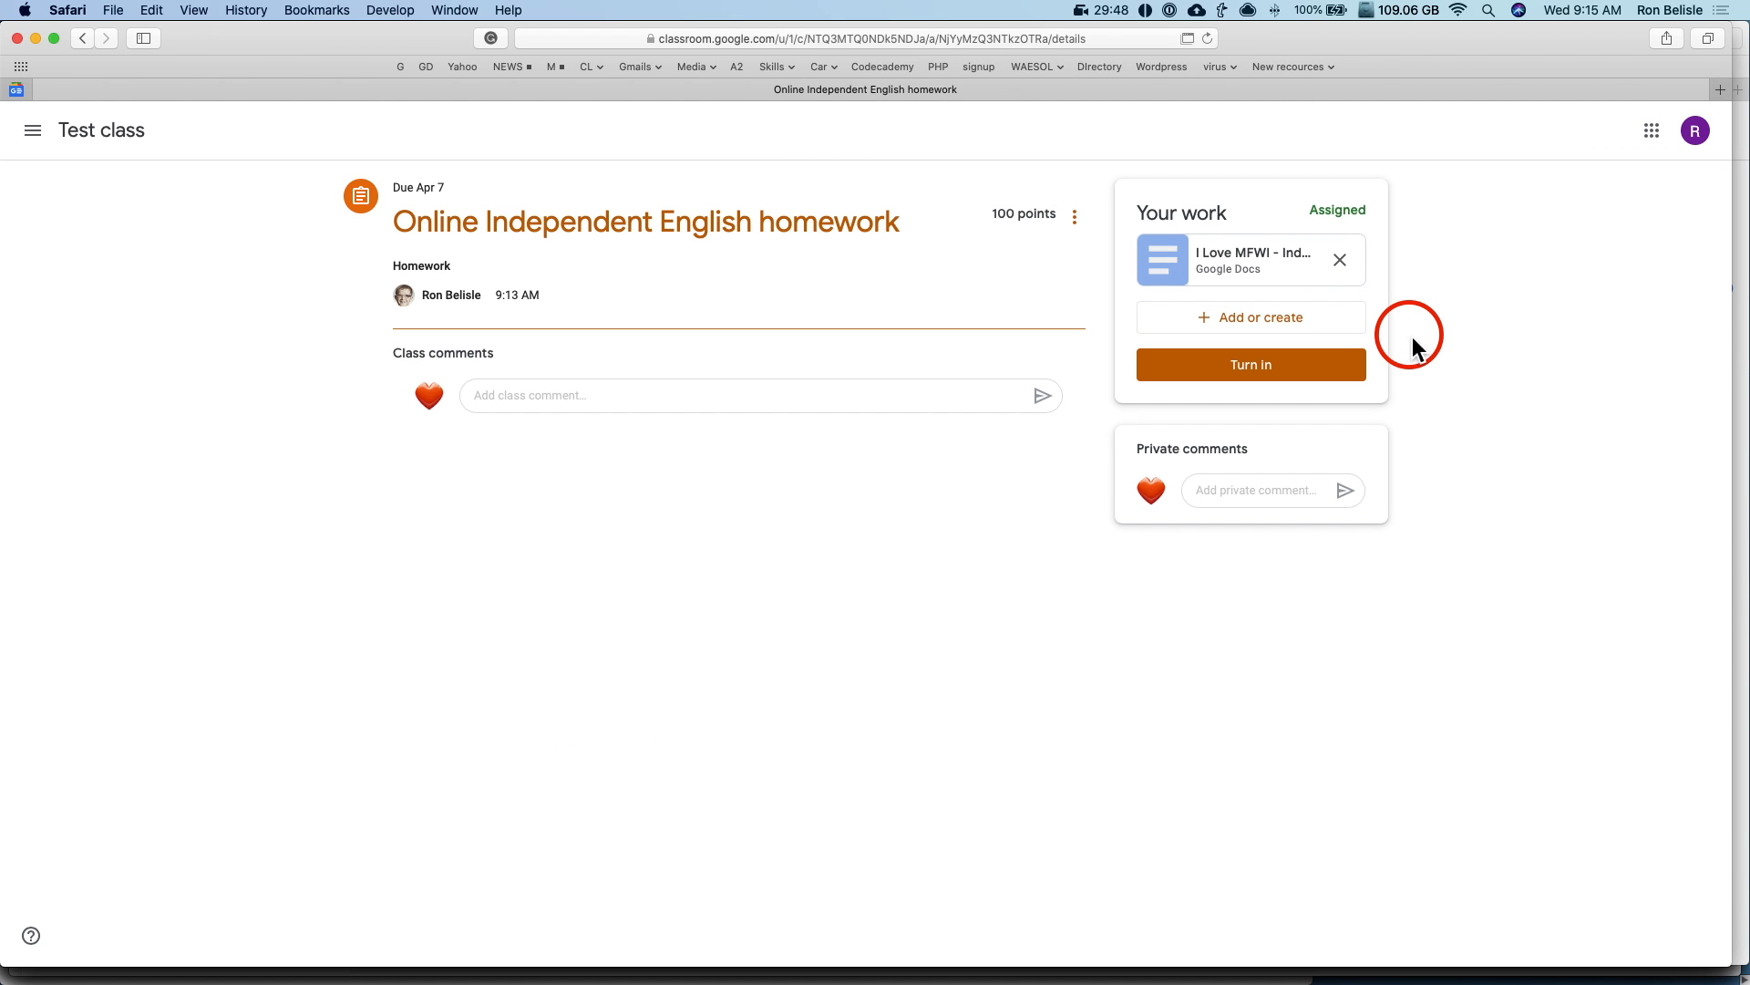
{"action": "left_click", "coordinate": [1273, 374]}
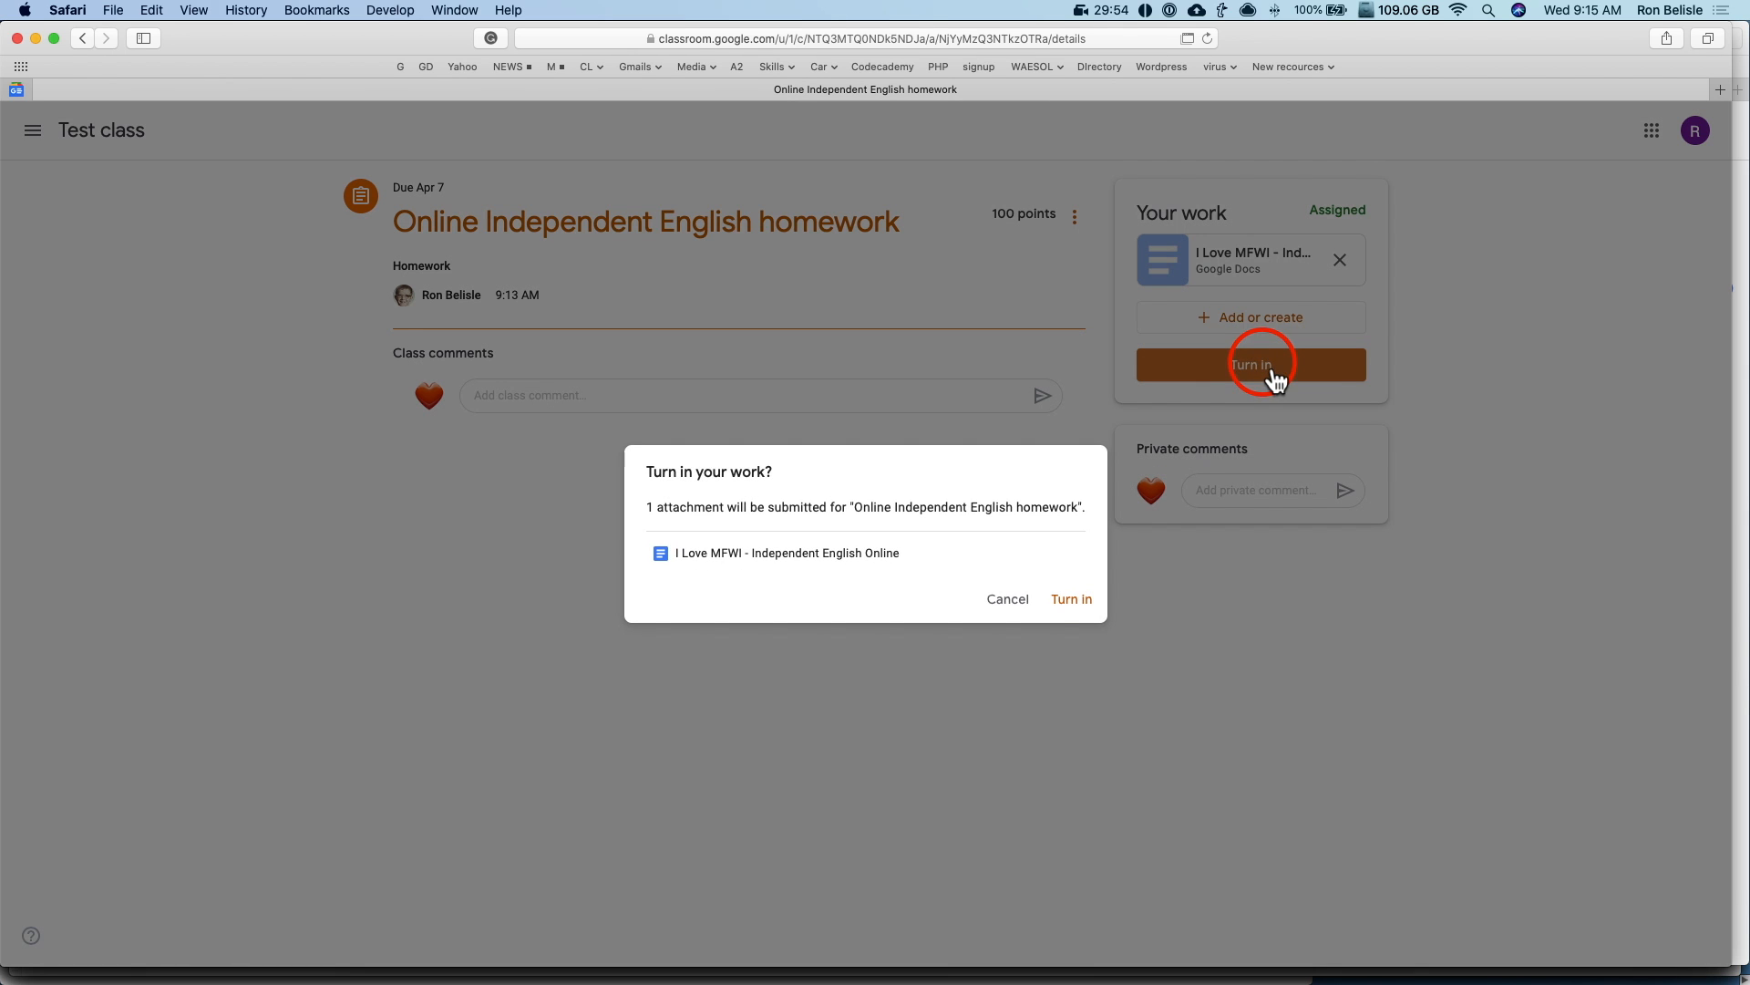
{"action": "left_click", "coordinate": [1087, 600]}
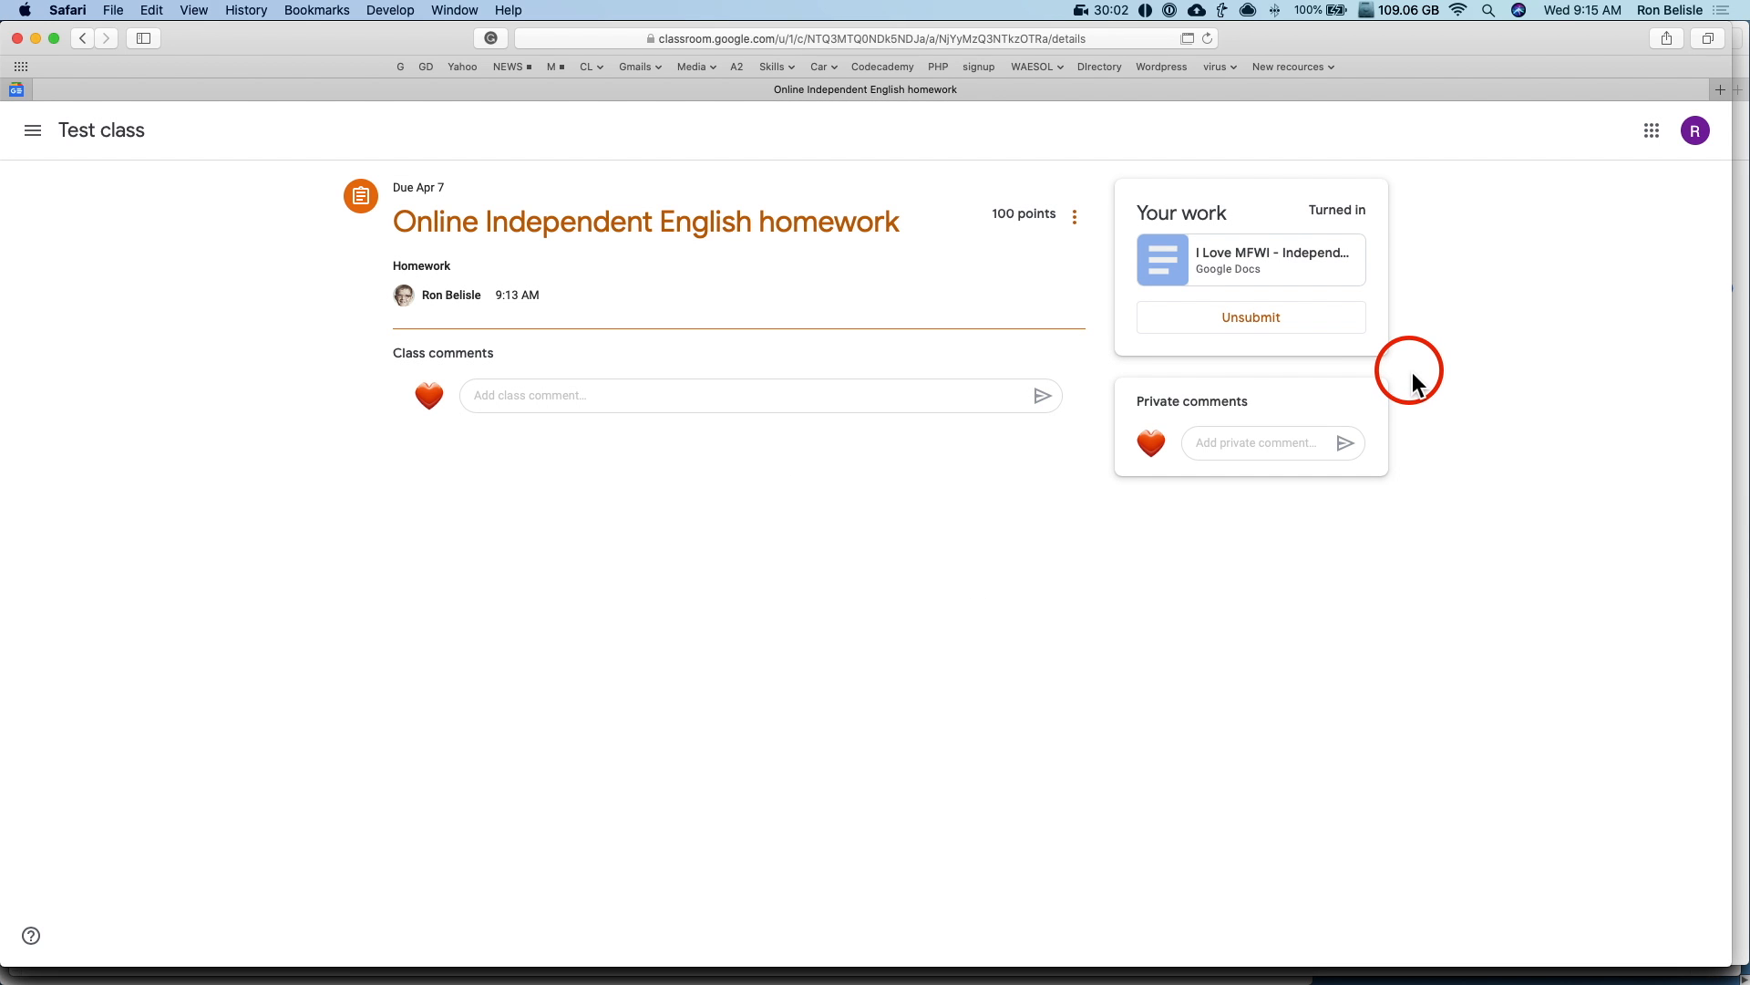
Step: Switch to the teacher's Classwork page and open the student's turned-in document for Online Independent English homework
{"action": "key", "text": "super+grave"}
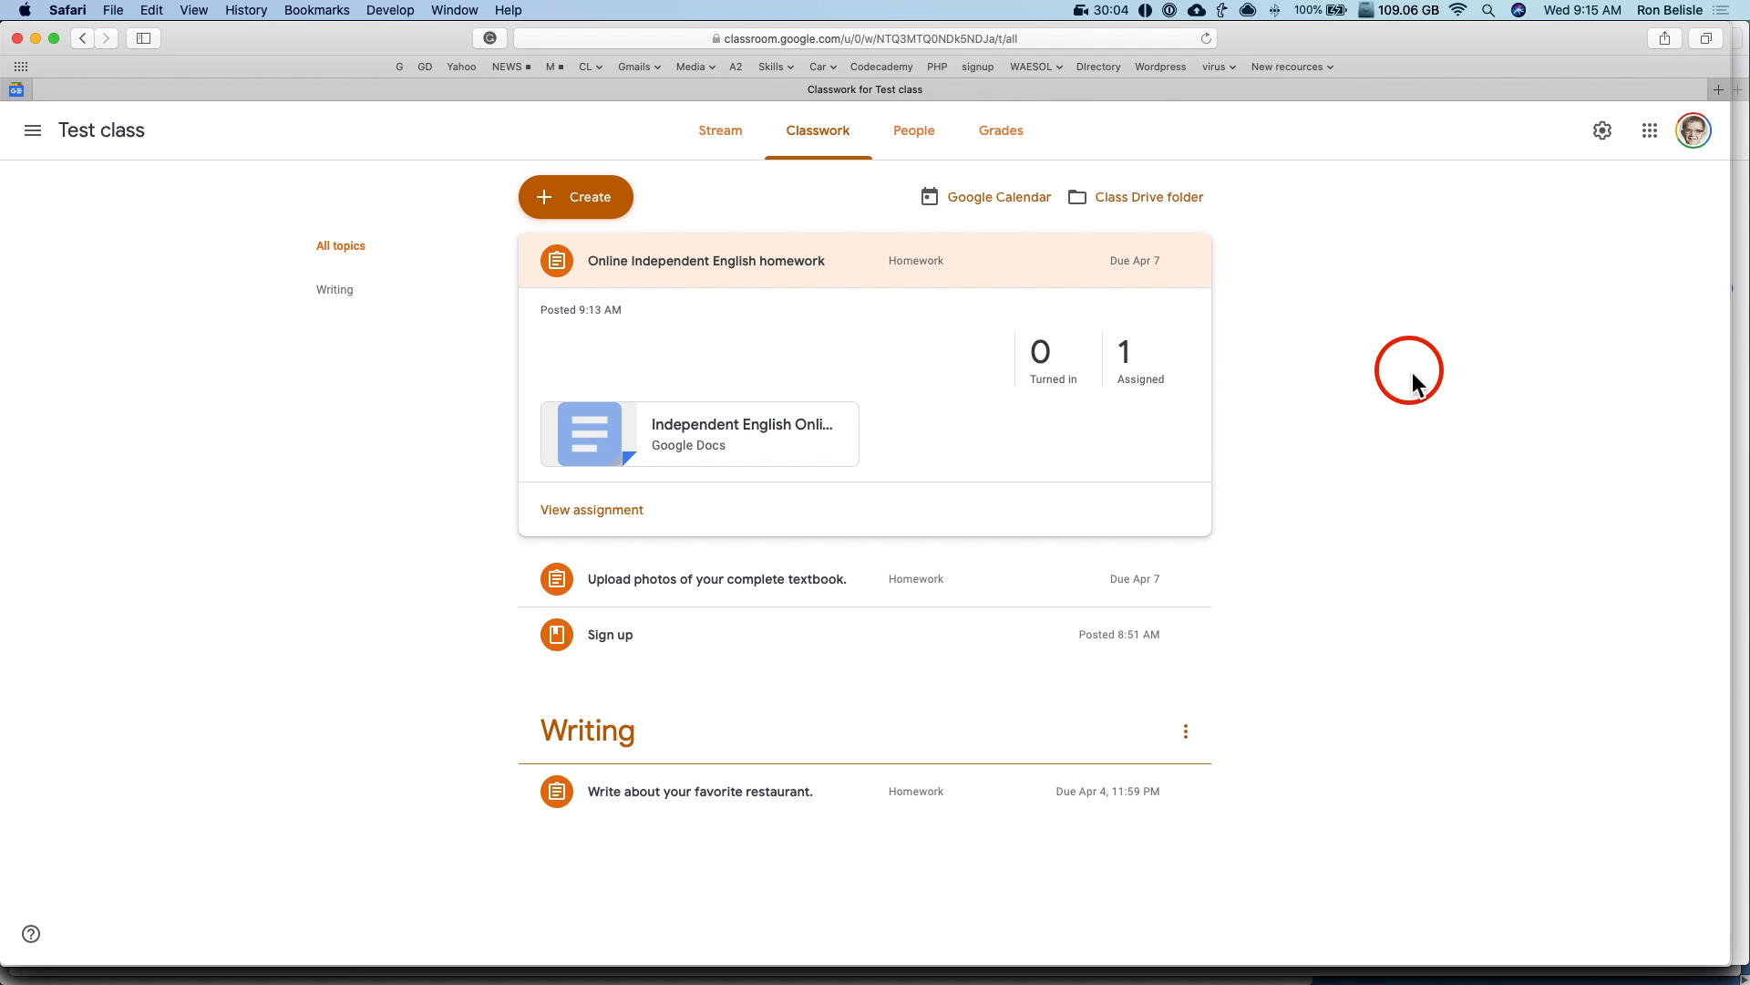
{"action": "left_click", "coordinate": [1173, 407]}
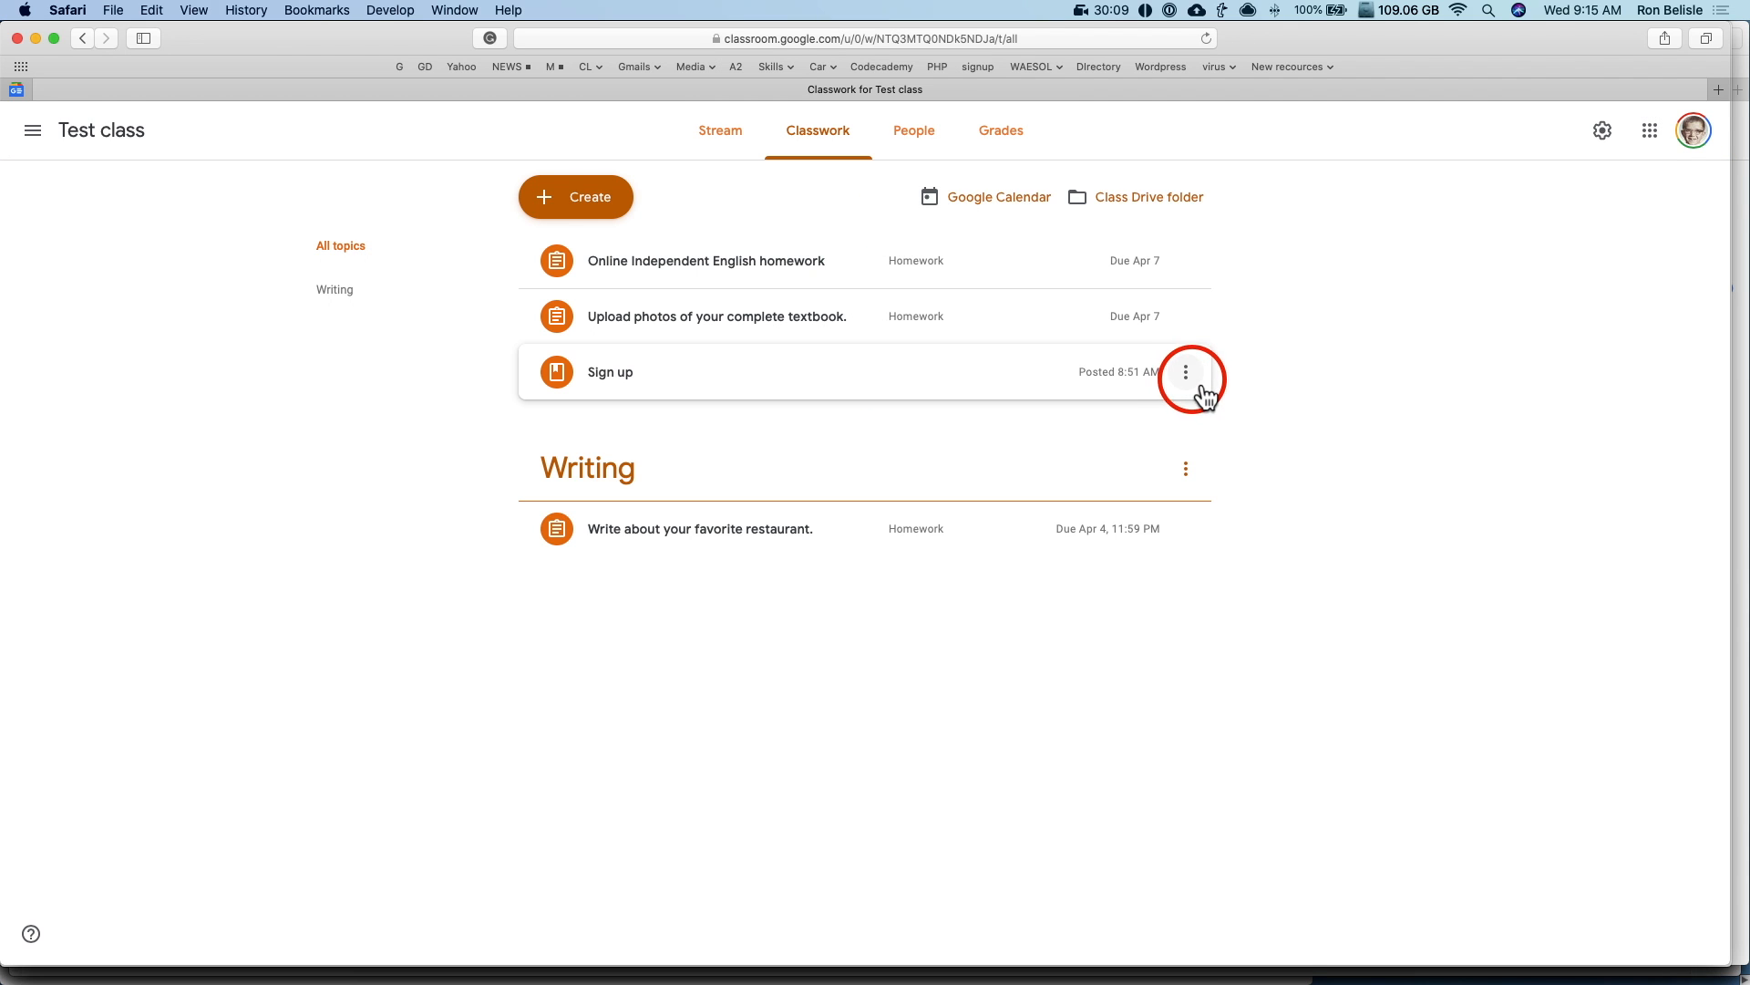
{"action": "left_click", "coordinate": [777, 273]}
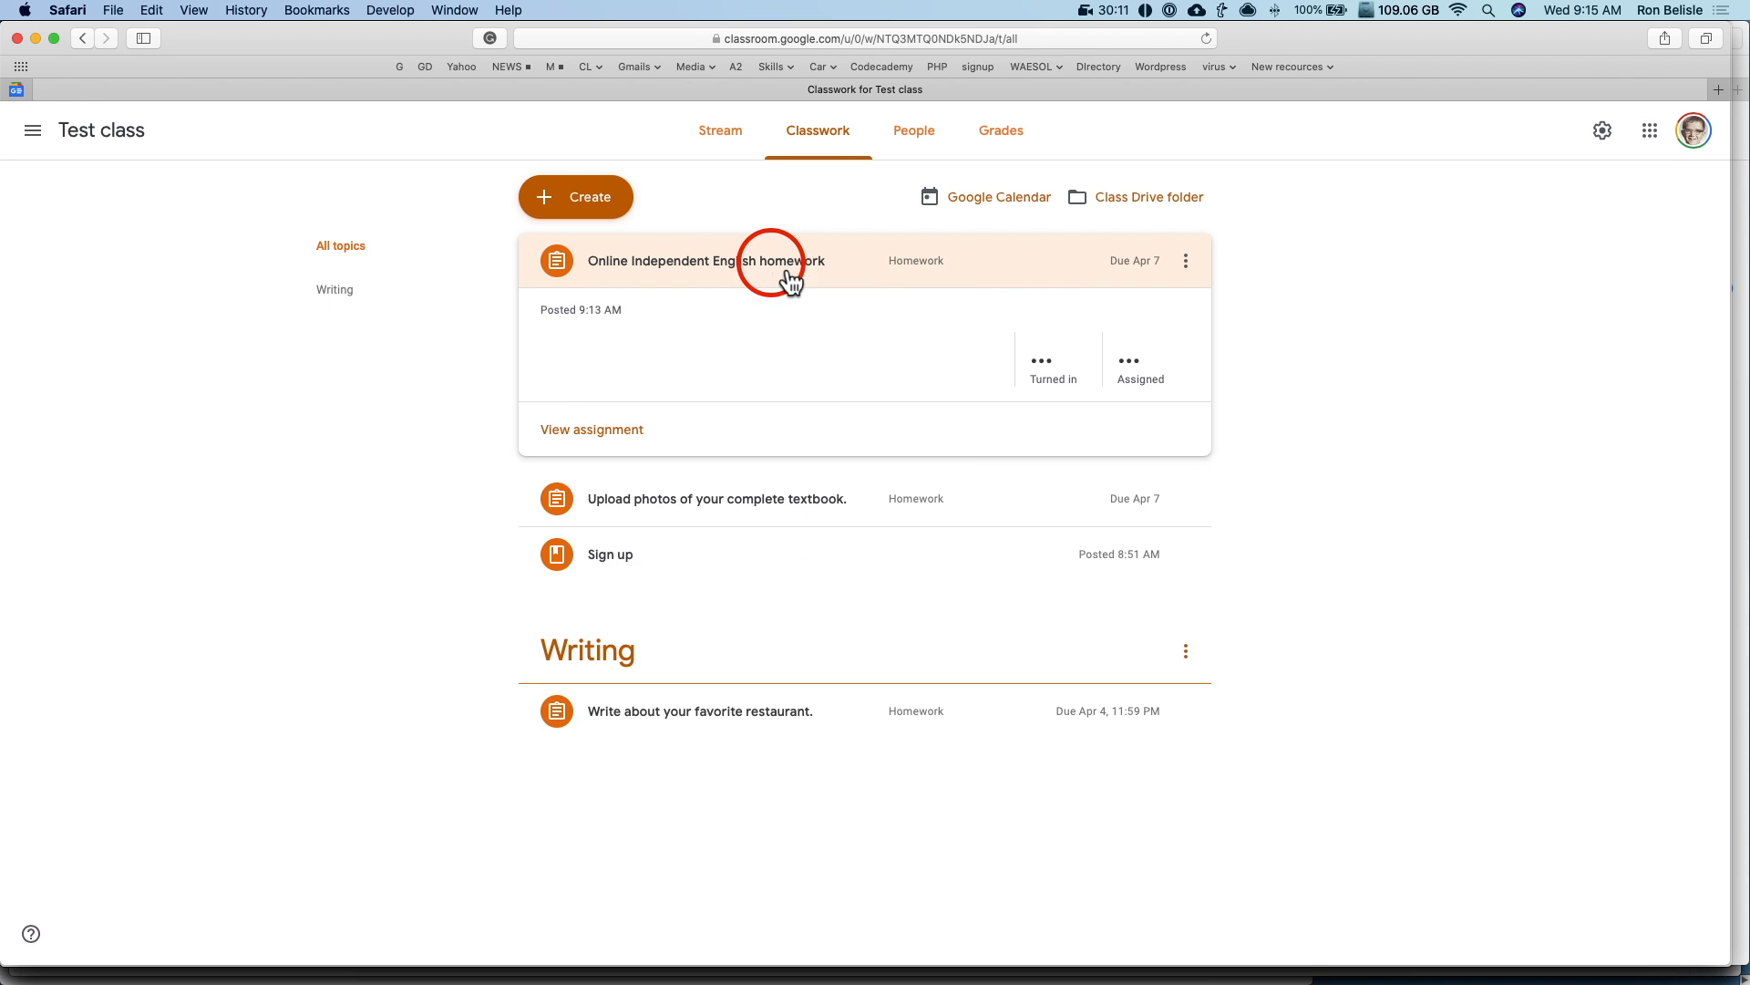
{"action": "left_click", "coordinate": [1069, 378]}
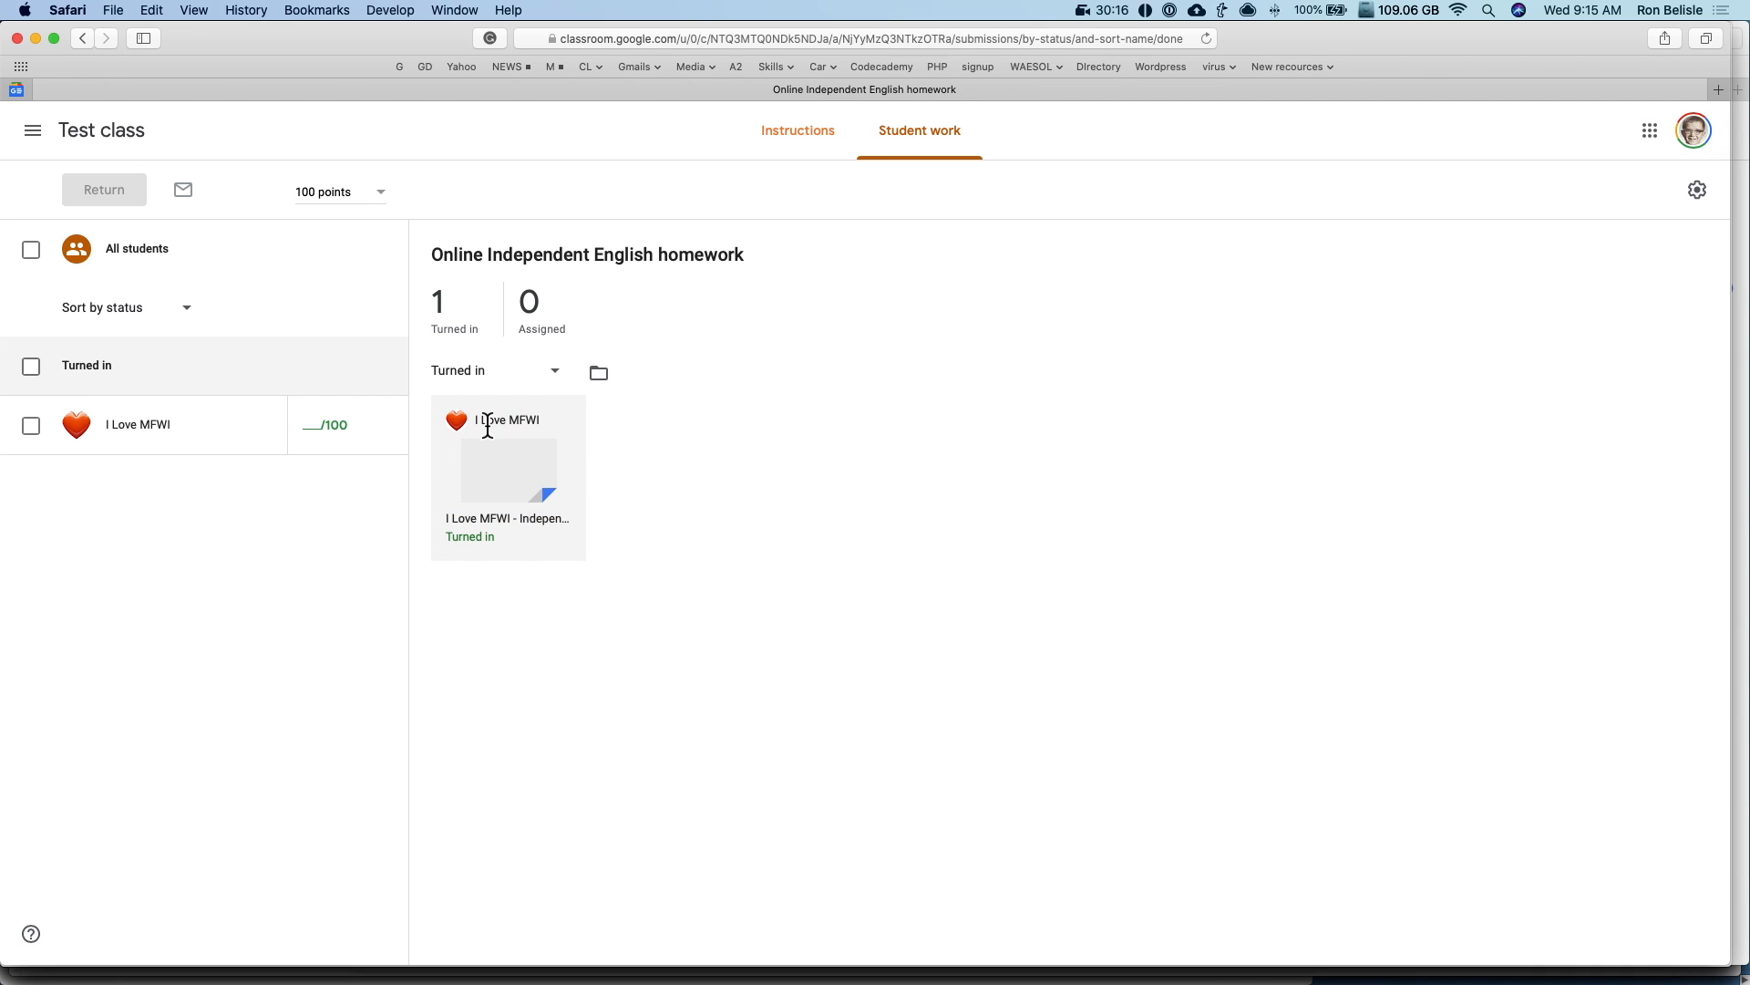
{"action": "left_click", "coordinate": [518, 510]}
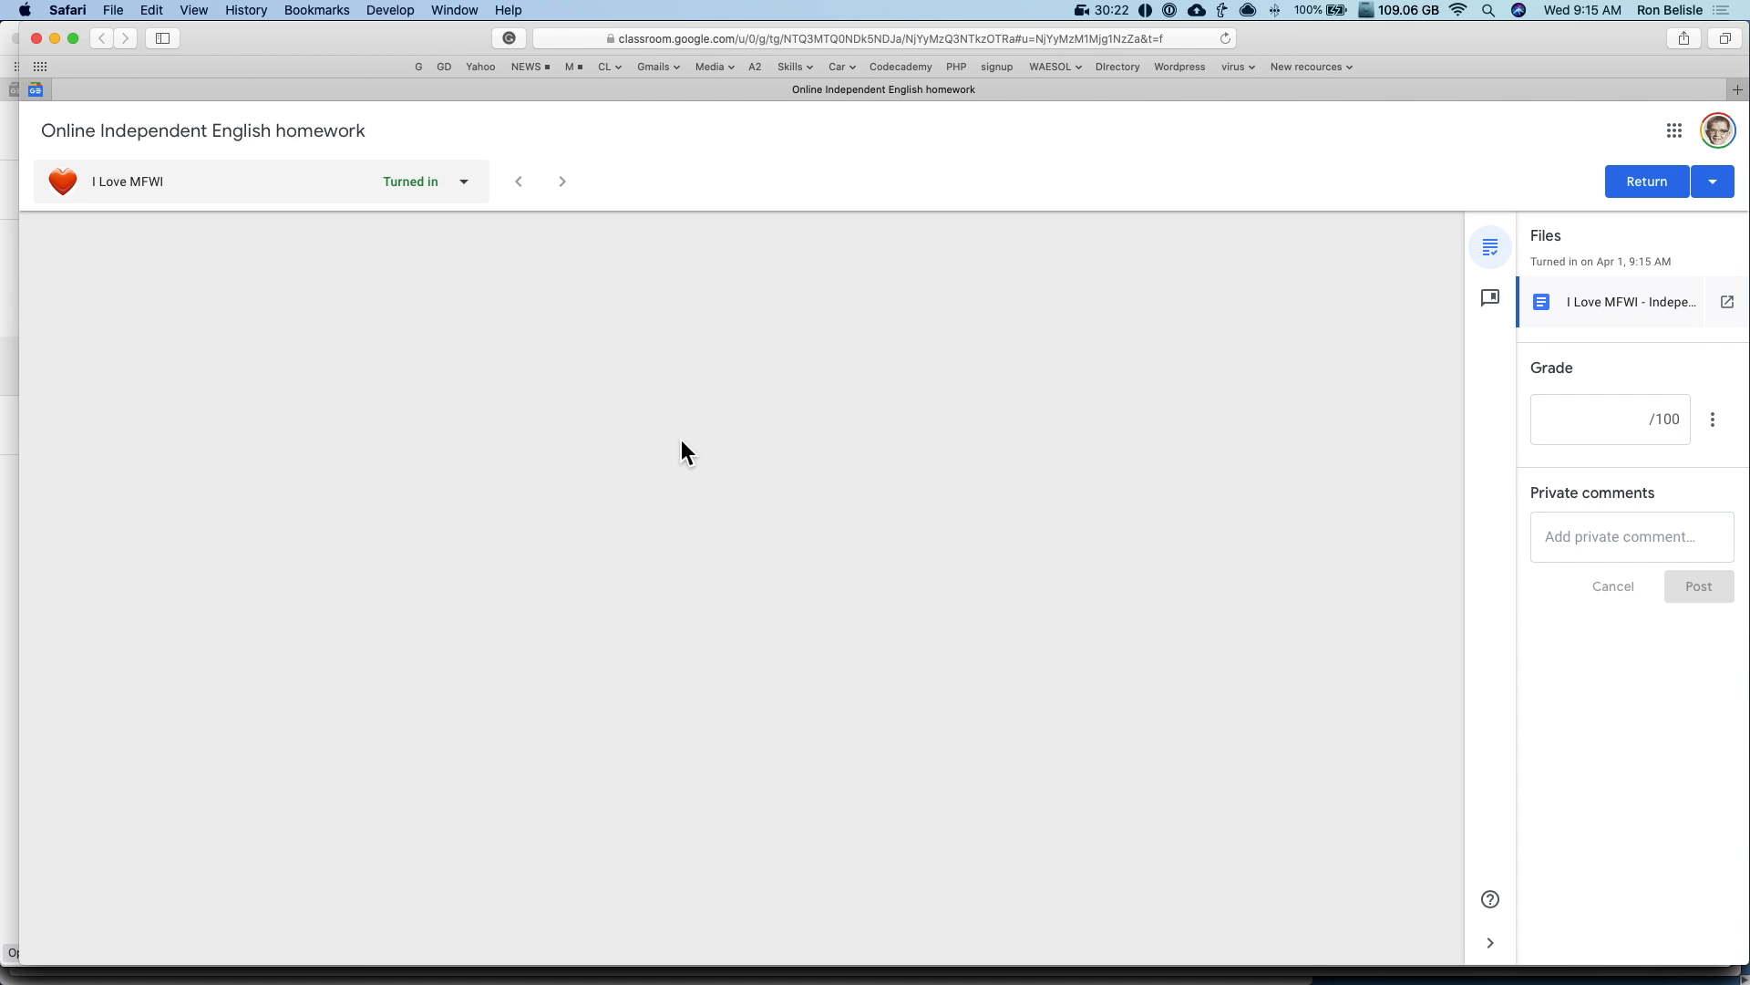
{"action": "scroll", "coordinate": [819, 484], "scroll_direction": "down", "scroll_amount": 3}
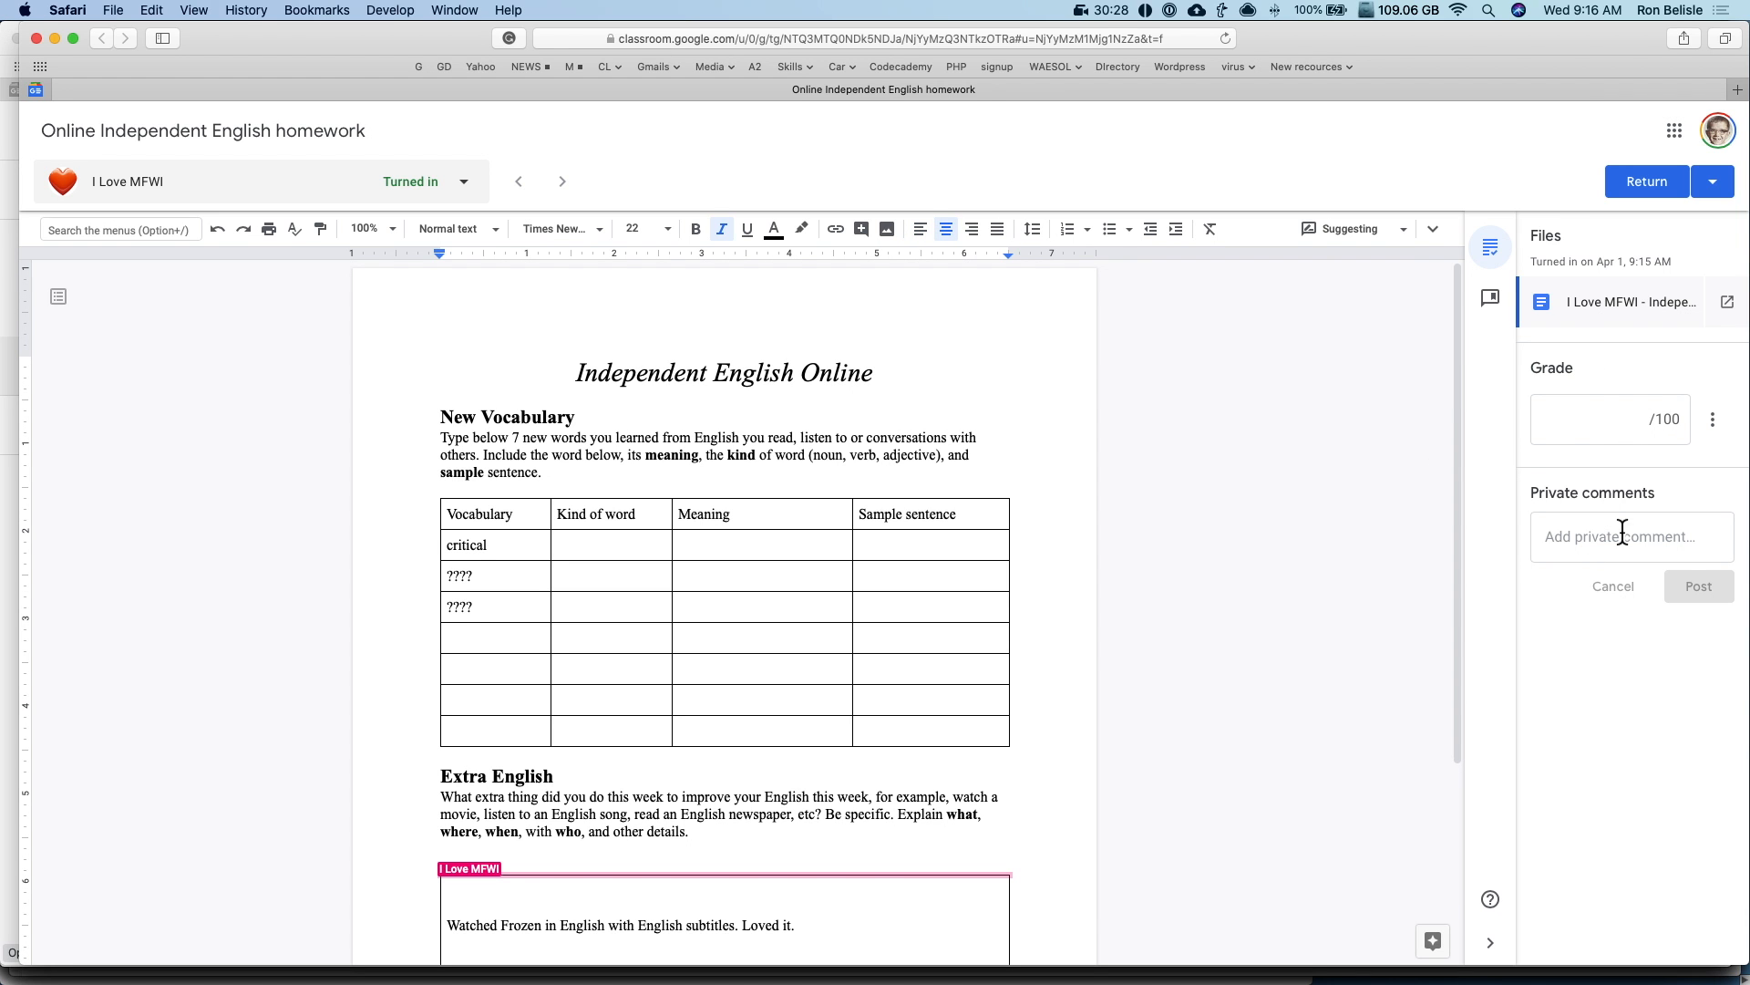
Step: Look at the saved comments in the comment bank, and return to the submission's grade and private comment fields
{"action": "left_click", "coordinate": [1604, 554]}
{"action": "left_click", "coordinate": [1492, 301]}
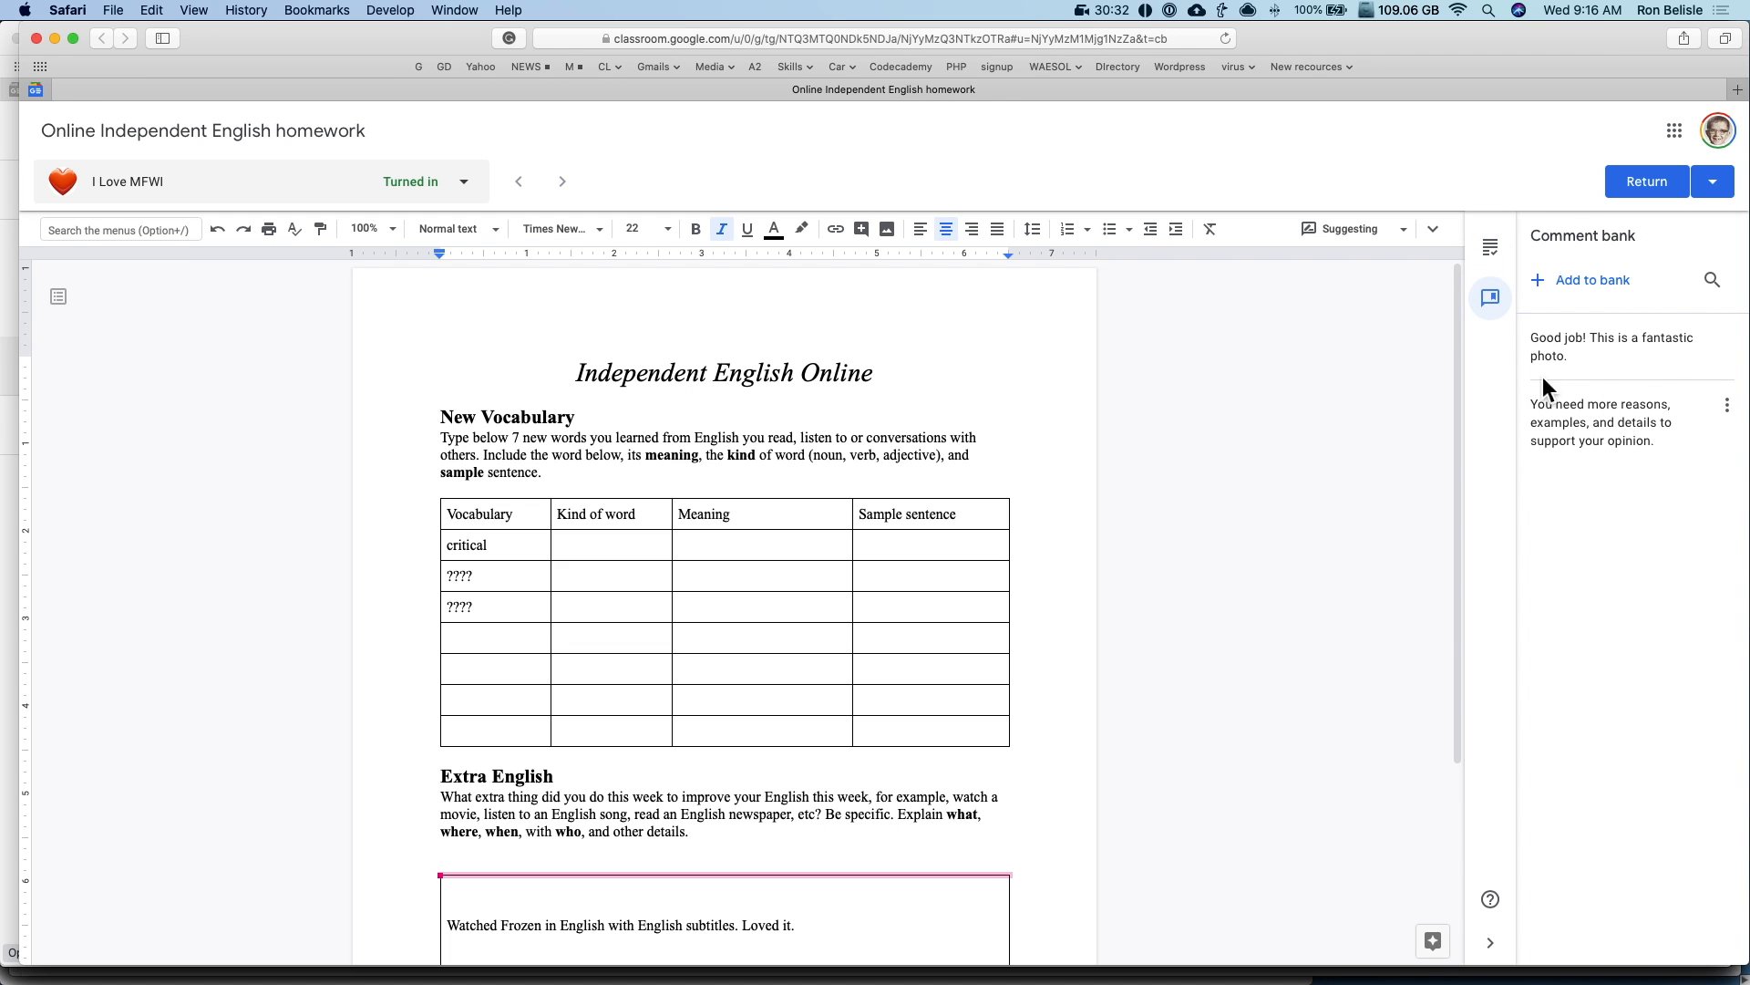
{"action": "left_click", "coordinate": [1490, 248]}
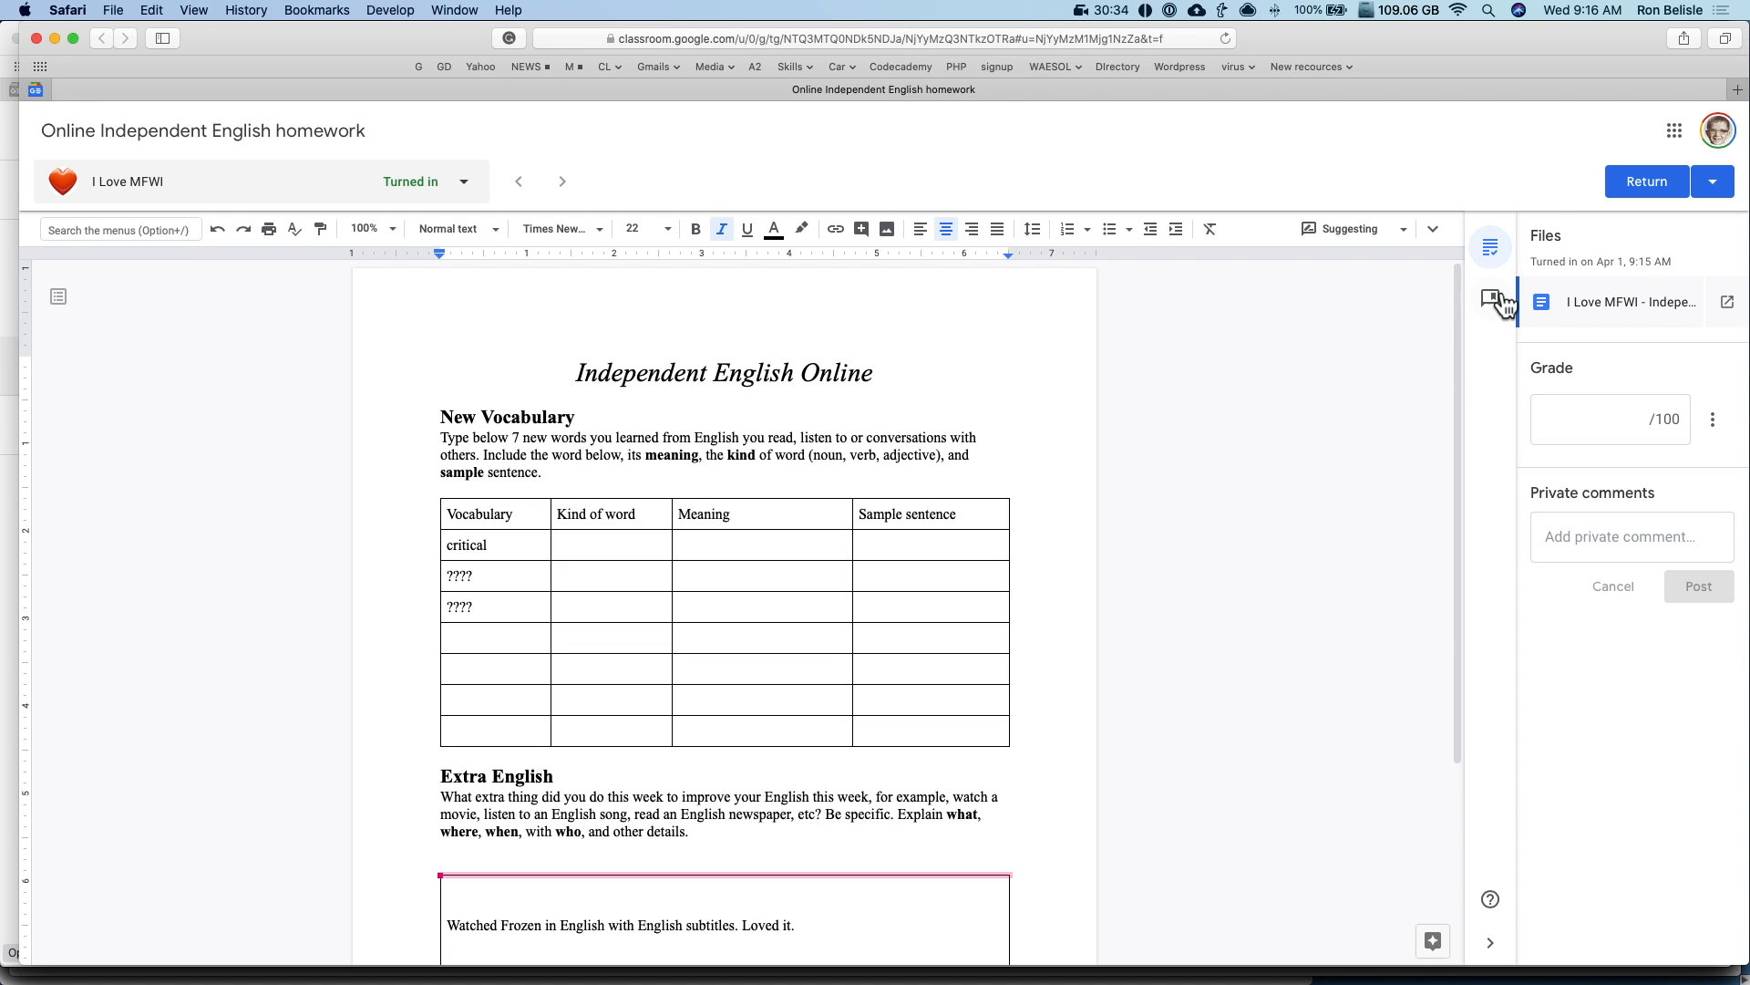
{"action": "left_click", "coordinate": [1663, 539]}
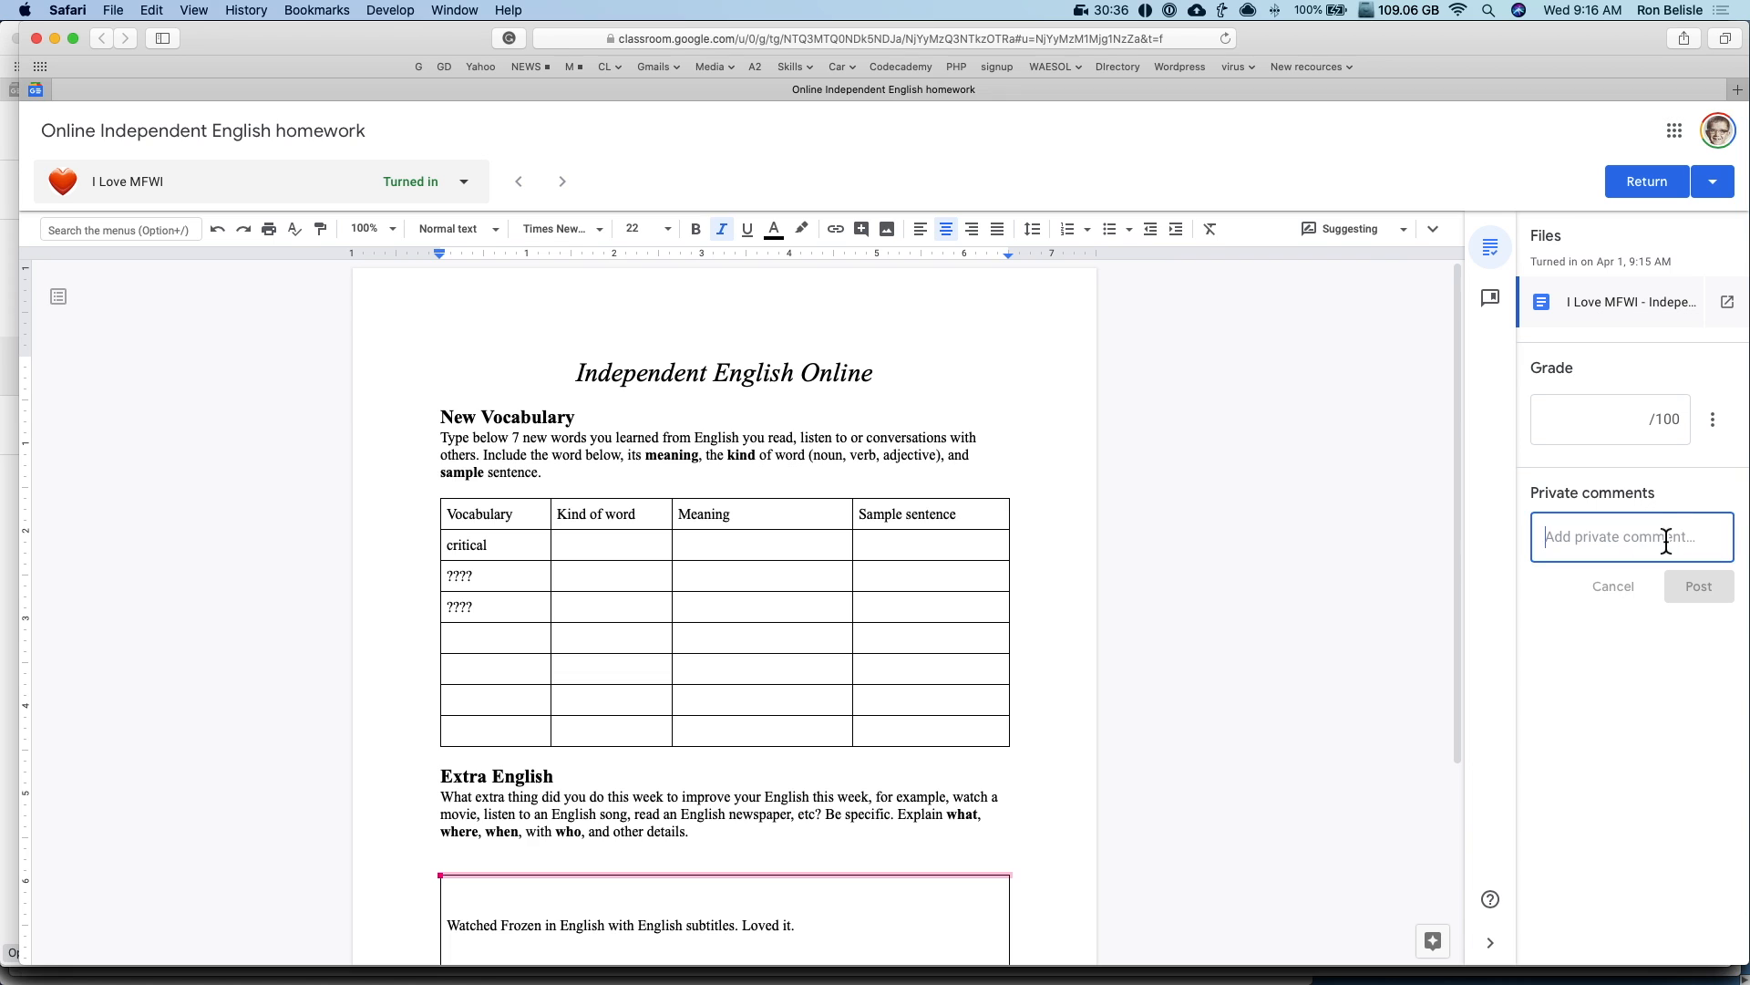
Step: Grade the submission 85 out of 100 and return it to the student, confirming the return
{"action": "left_click", "coordinate": [1636, 423]}
{"action": "type", "text": "85"}
{"action": "key", "text": "Tab"}
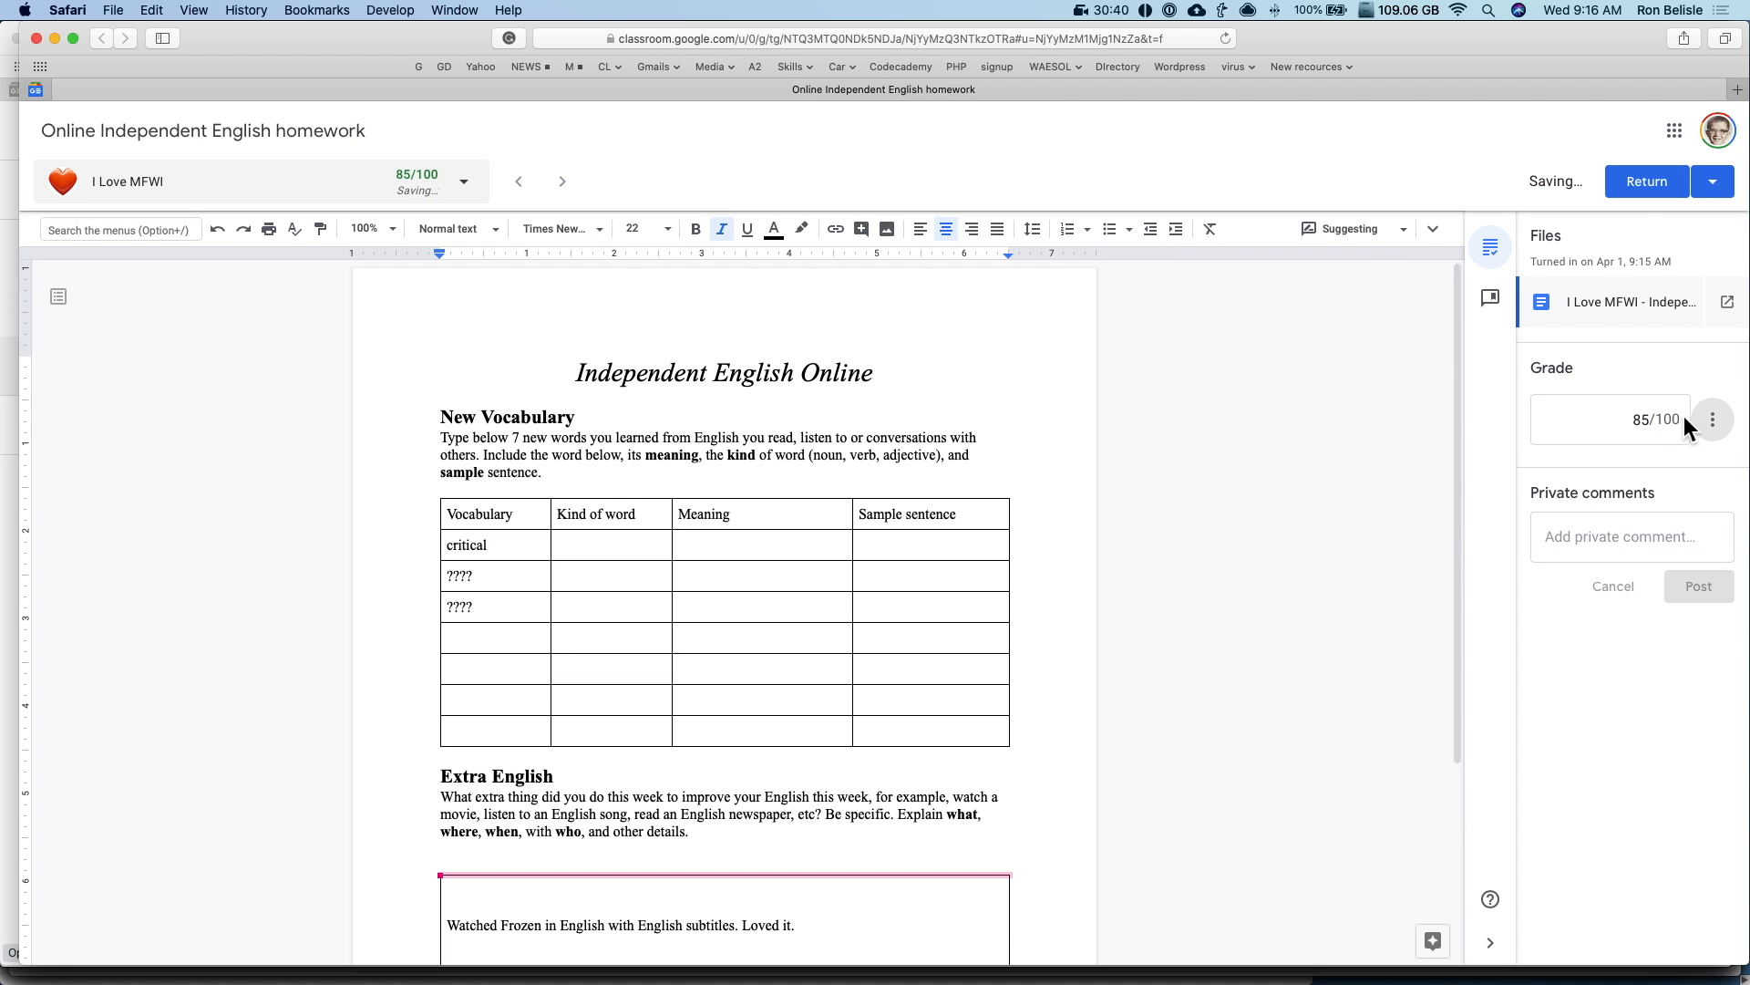
{"action": "left_click", "coordinate": [1652, 198]}
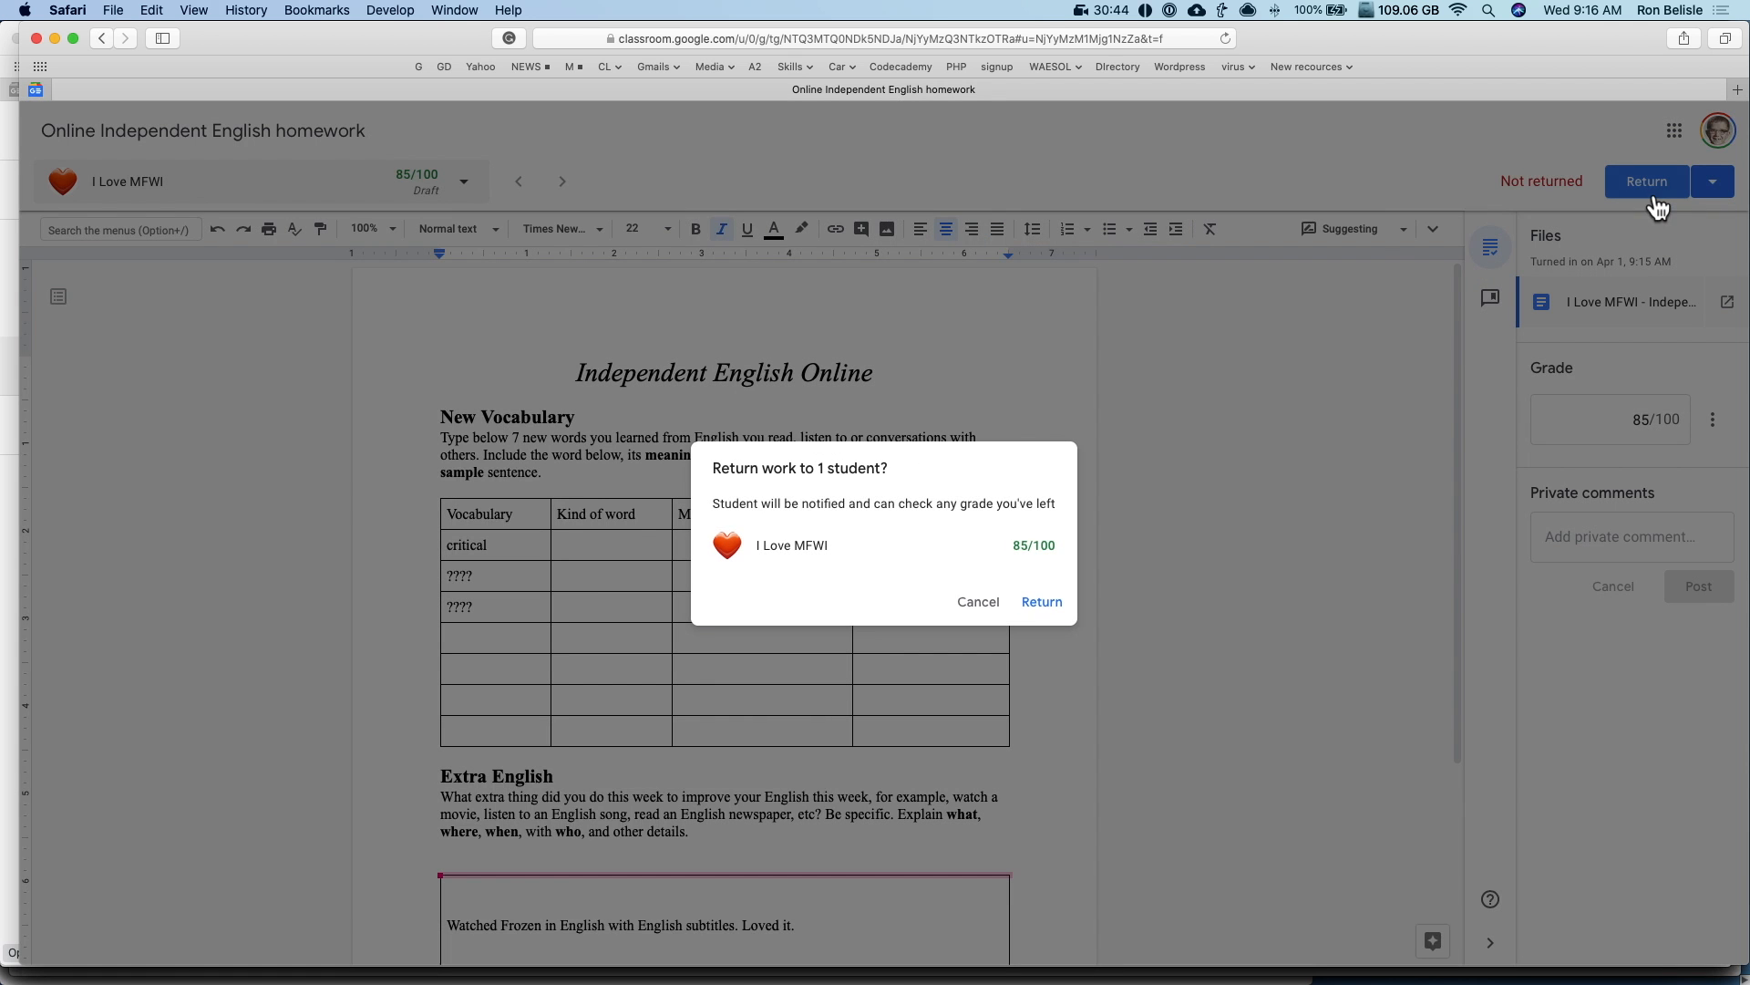
{"action": "left_click", "coordinate": [1037, 602]}
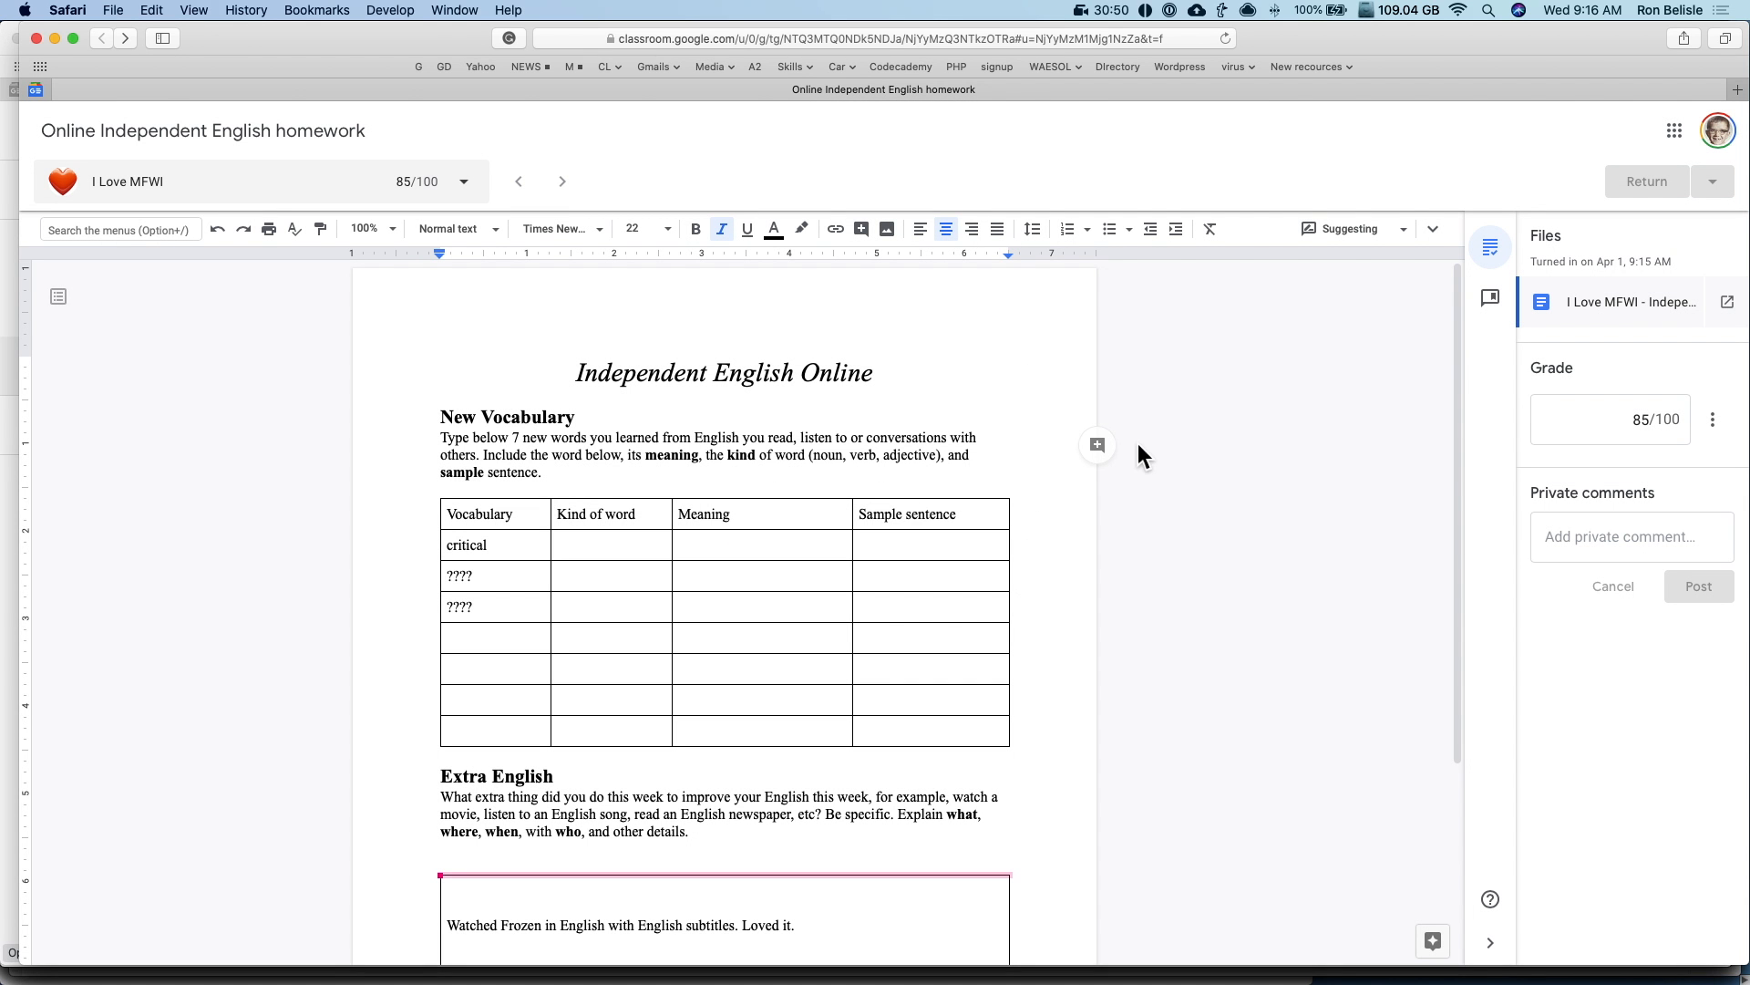
Step: Look over the returned document, close it, and go back to the Test class Classwork page
{"action": "left_click", "coordinate": [675, 636]}
{"action": "scroll", "coordinate": [677, 635], "scroll_direction": "down", "scroll_amount": 3}
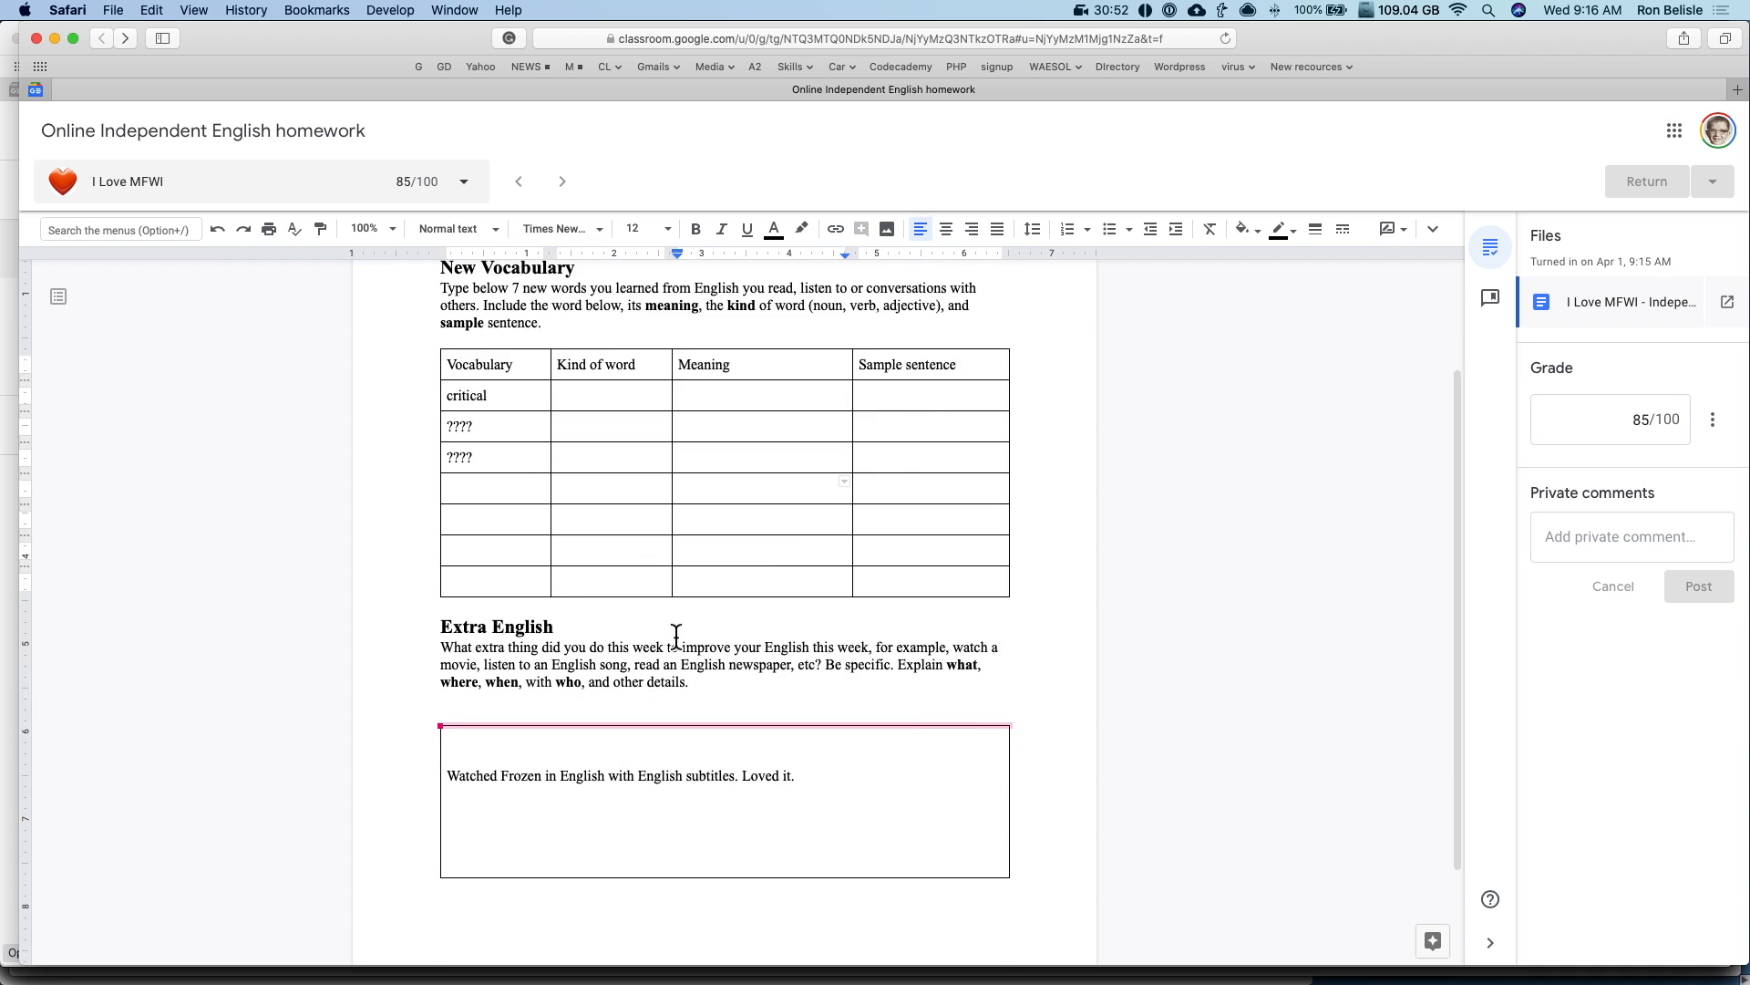
{"action": "key", "text": "super+w"}
{"action": "left_click", "coordinate": [830, 452]}
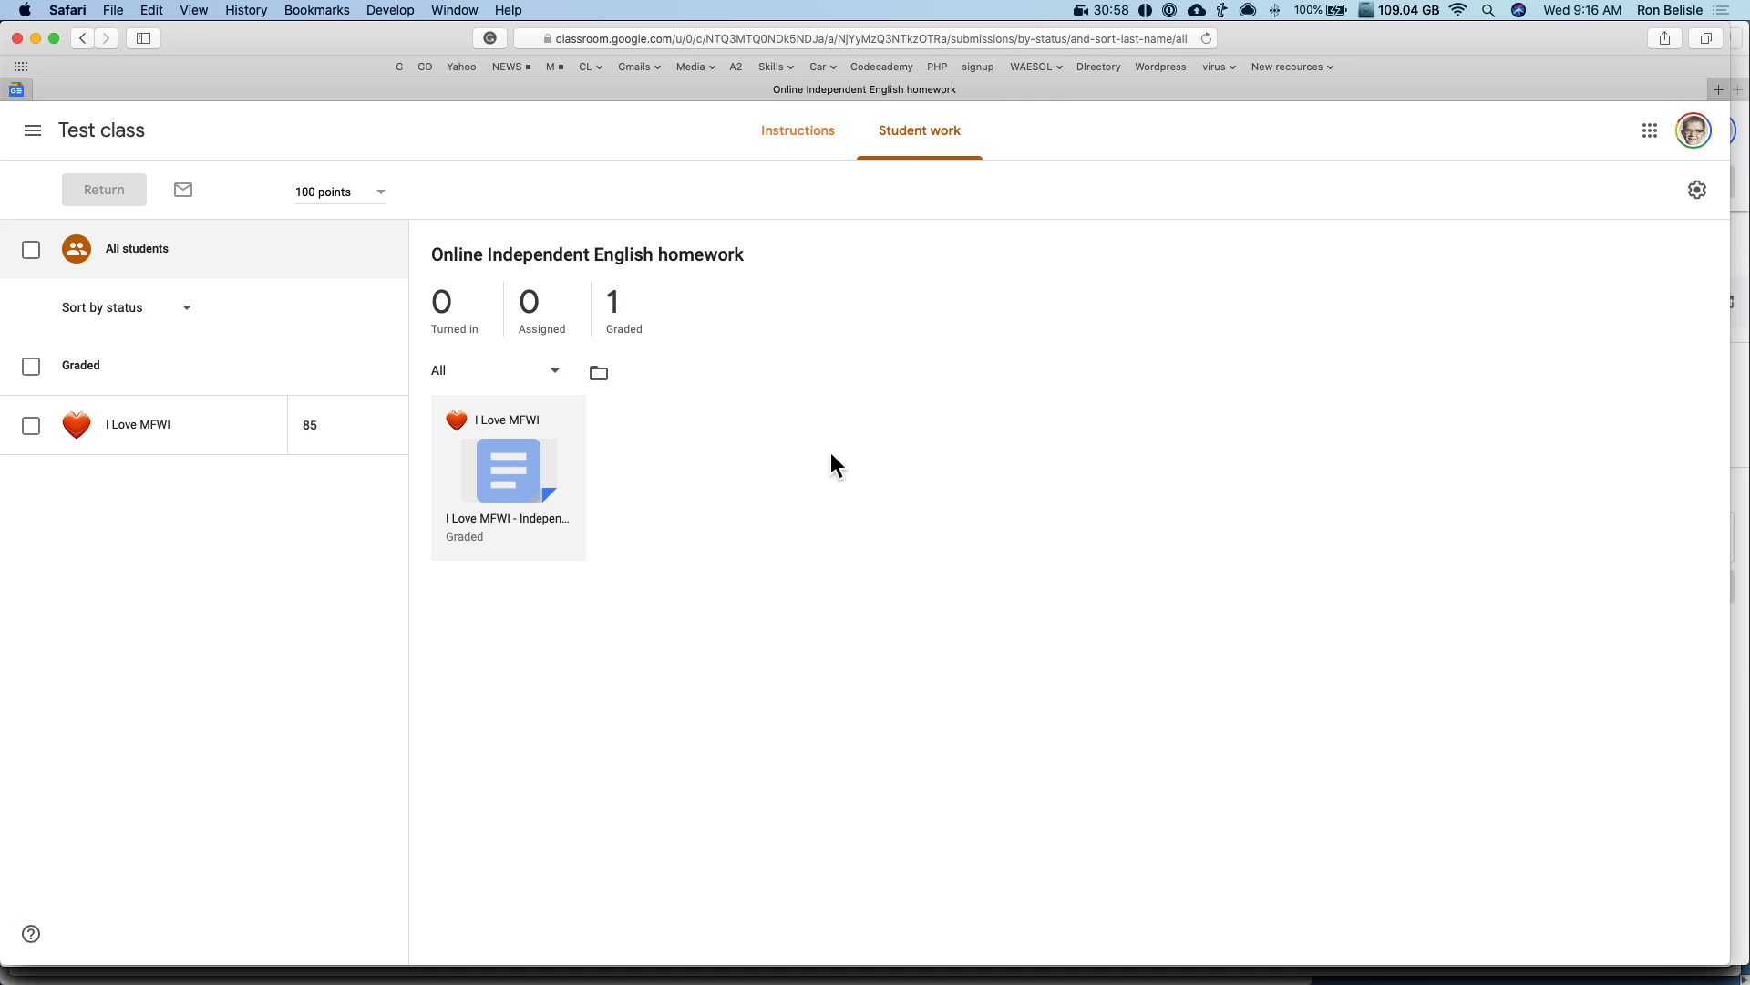
{"action": "left_click", "coordinate": [147, 141]}
{"action": "left_click", "coordinate": [837, 151]}
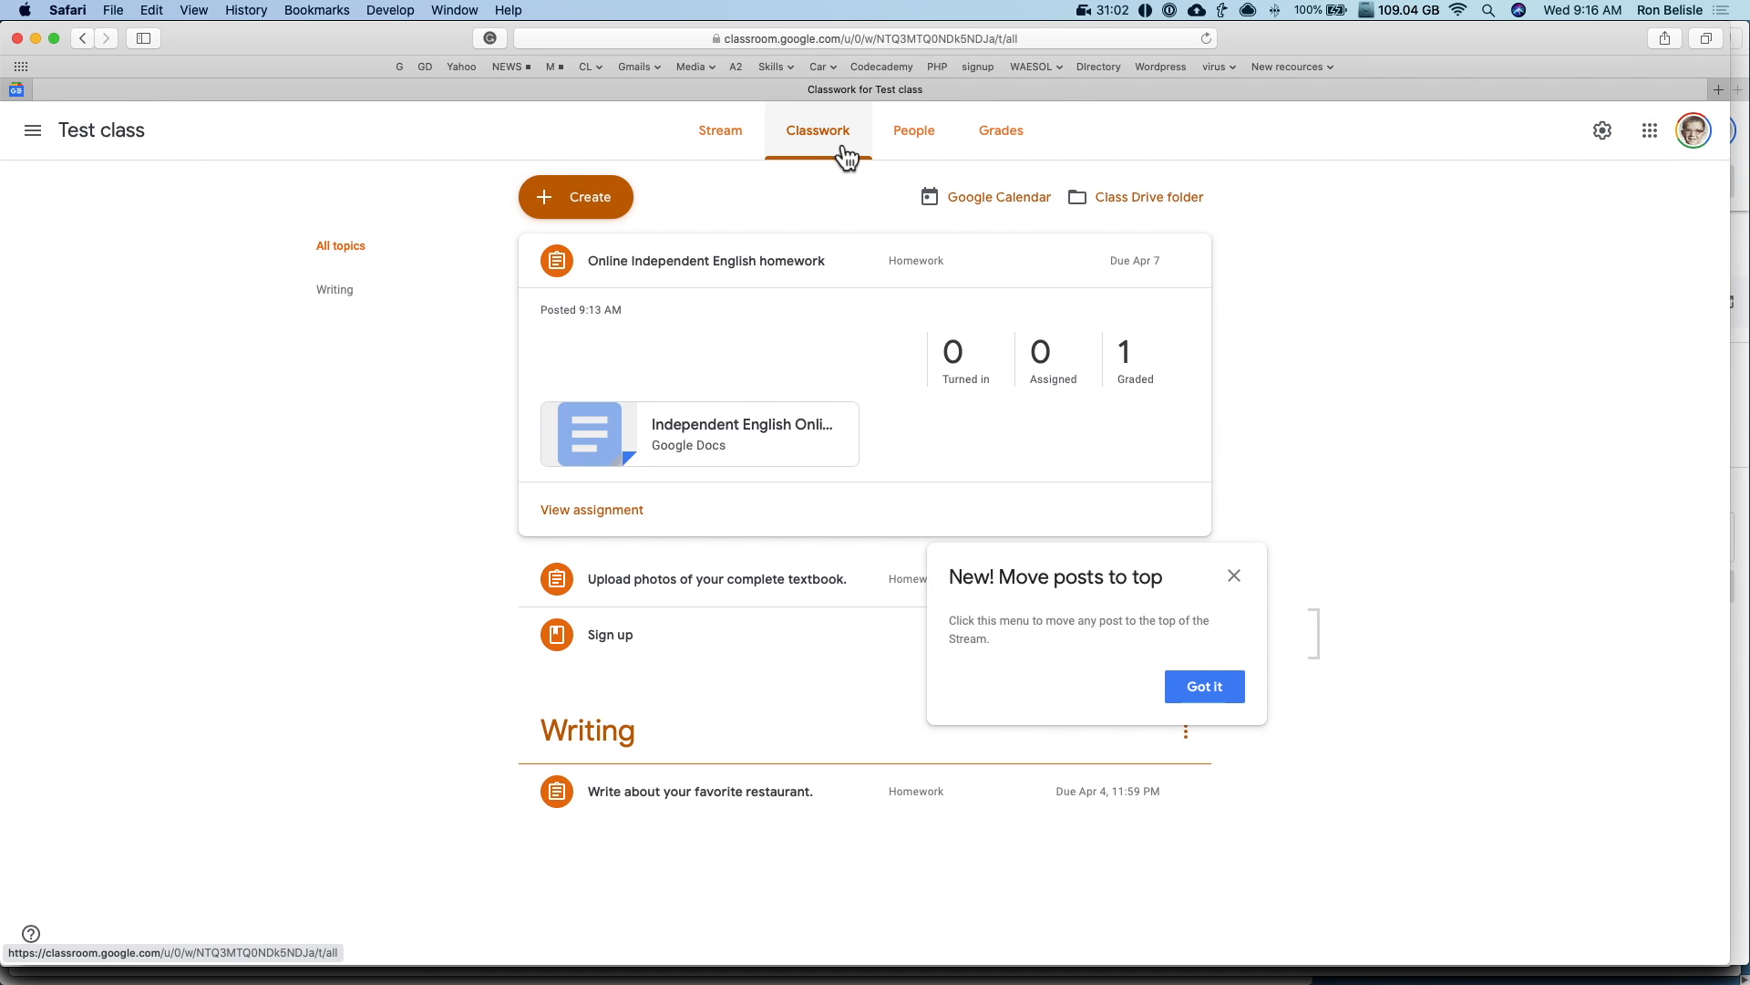
Step: Open Online Independent English homework for editing, check the attached document's student copy setting, and close the assignment without saving
{"action": "left_click", "coordinate": [592, 202]}
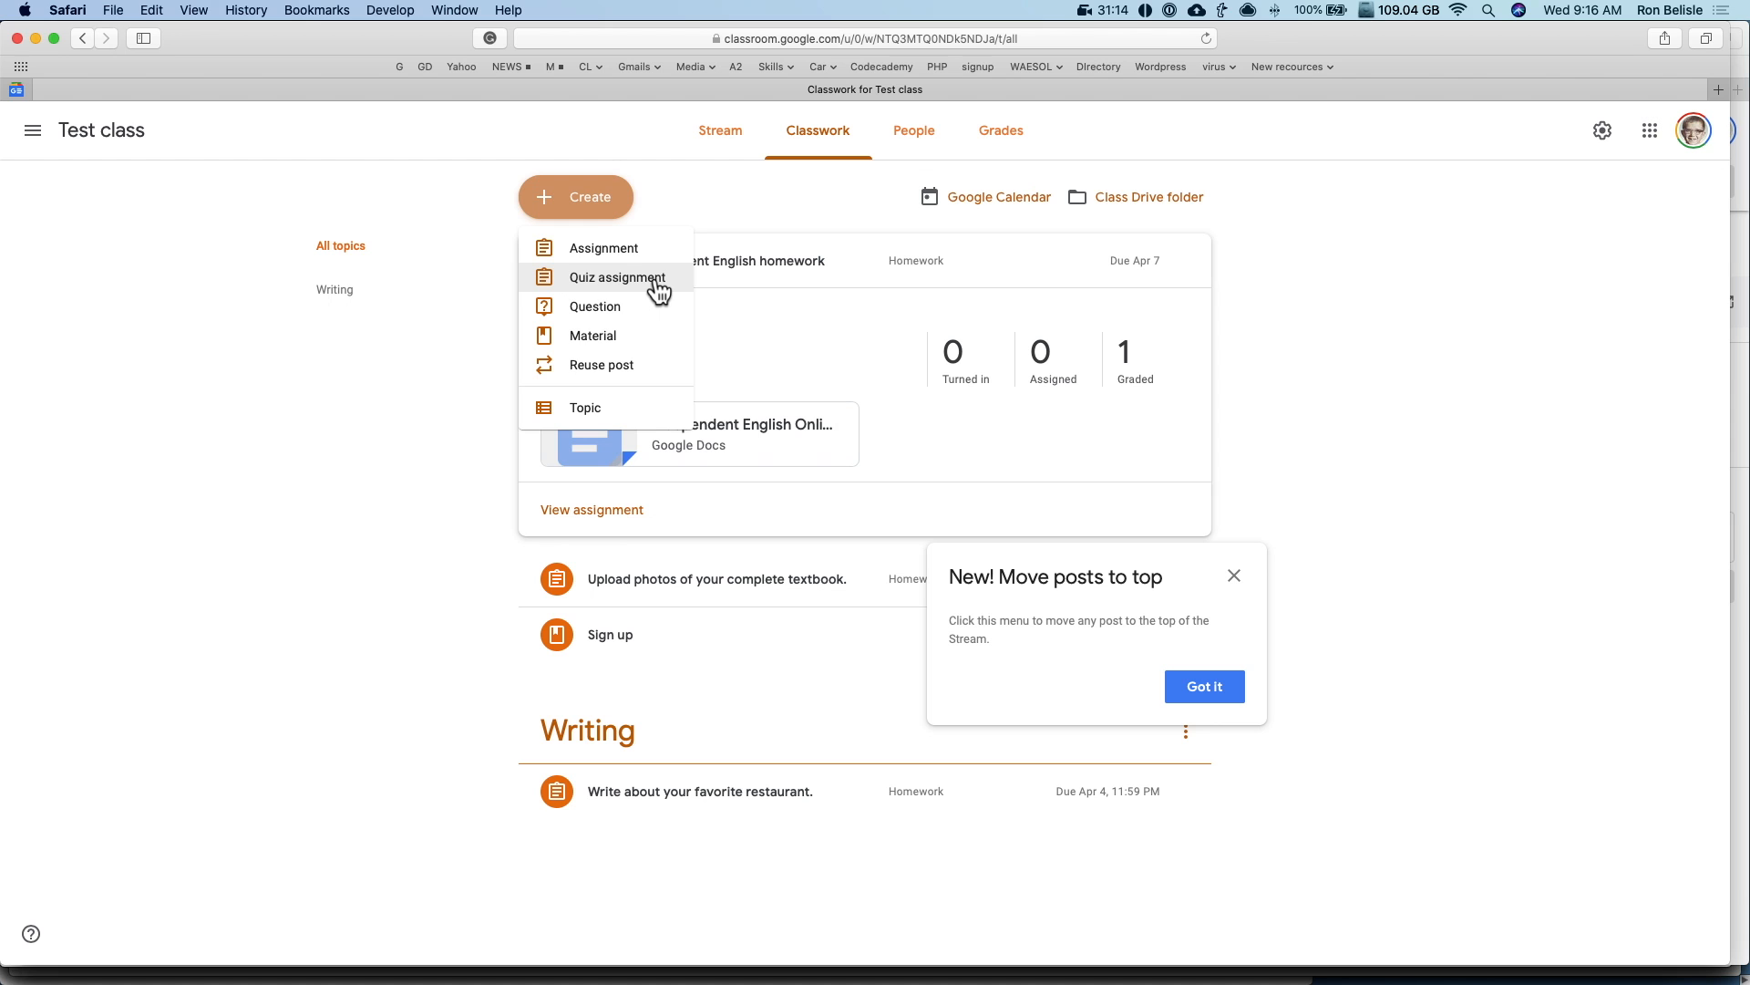
{"action": "left_click", "coordinate": [1331, 533]}
{"action": "left_click", "coordinate": [1186, 262]}
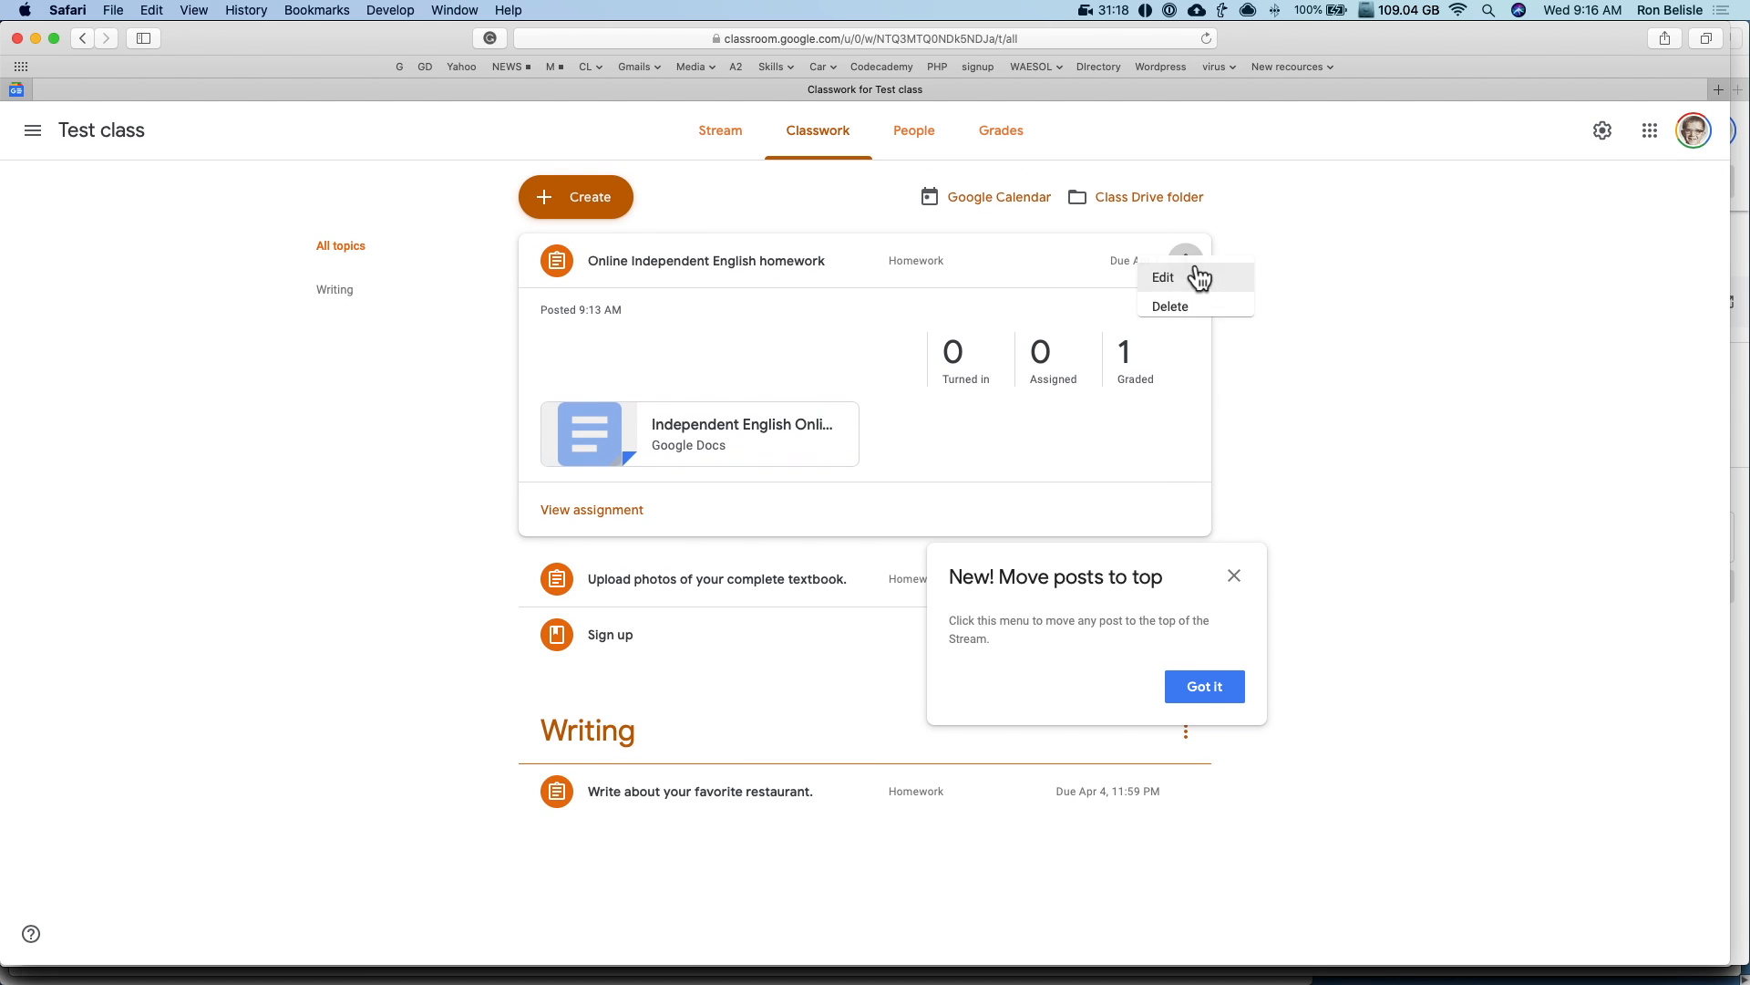
{"action": "left_click", "coordinate": [1151, 310]}
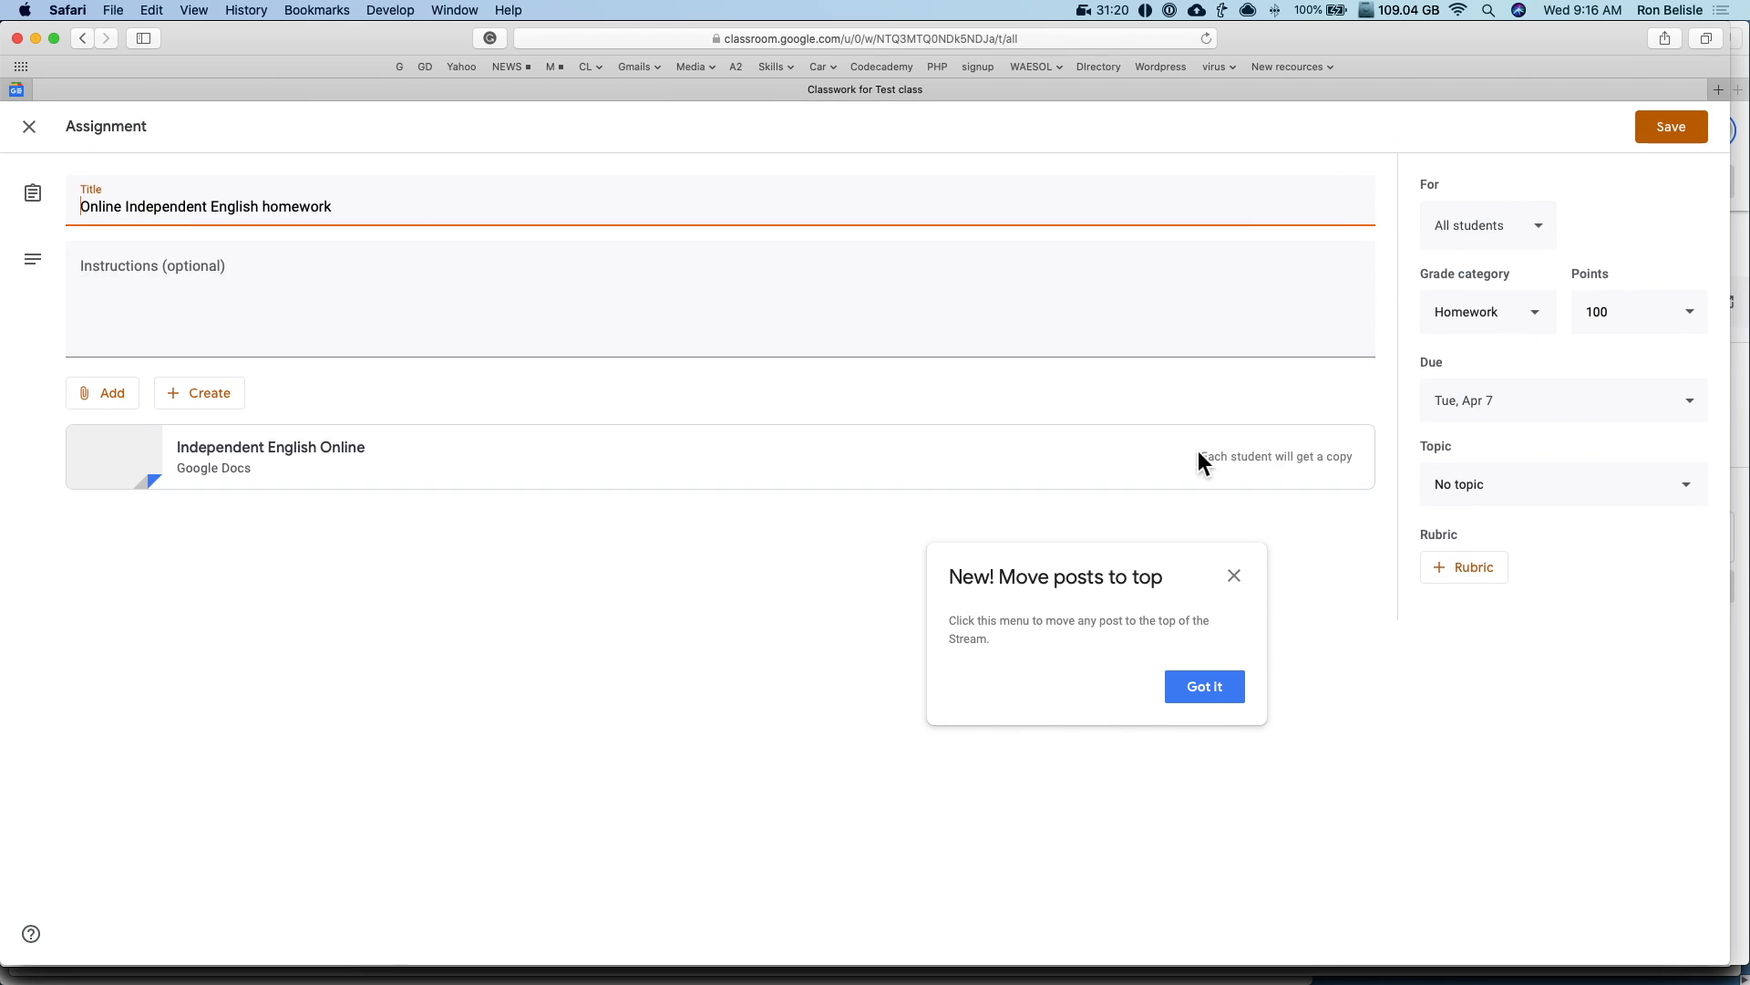
{"action": "left_click", "coordinate": [1201, 697]}
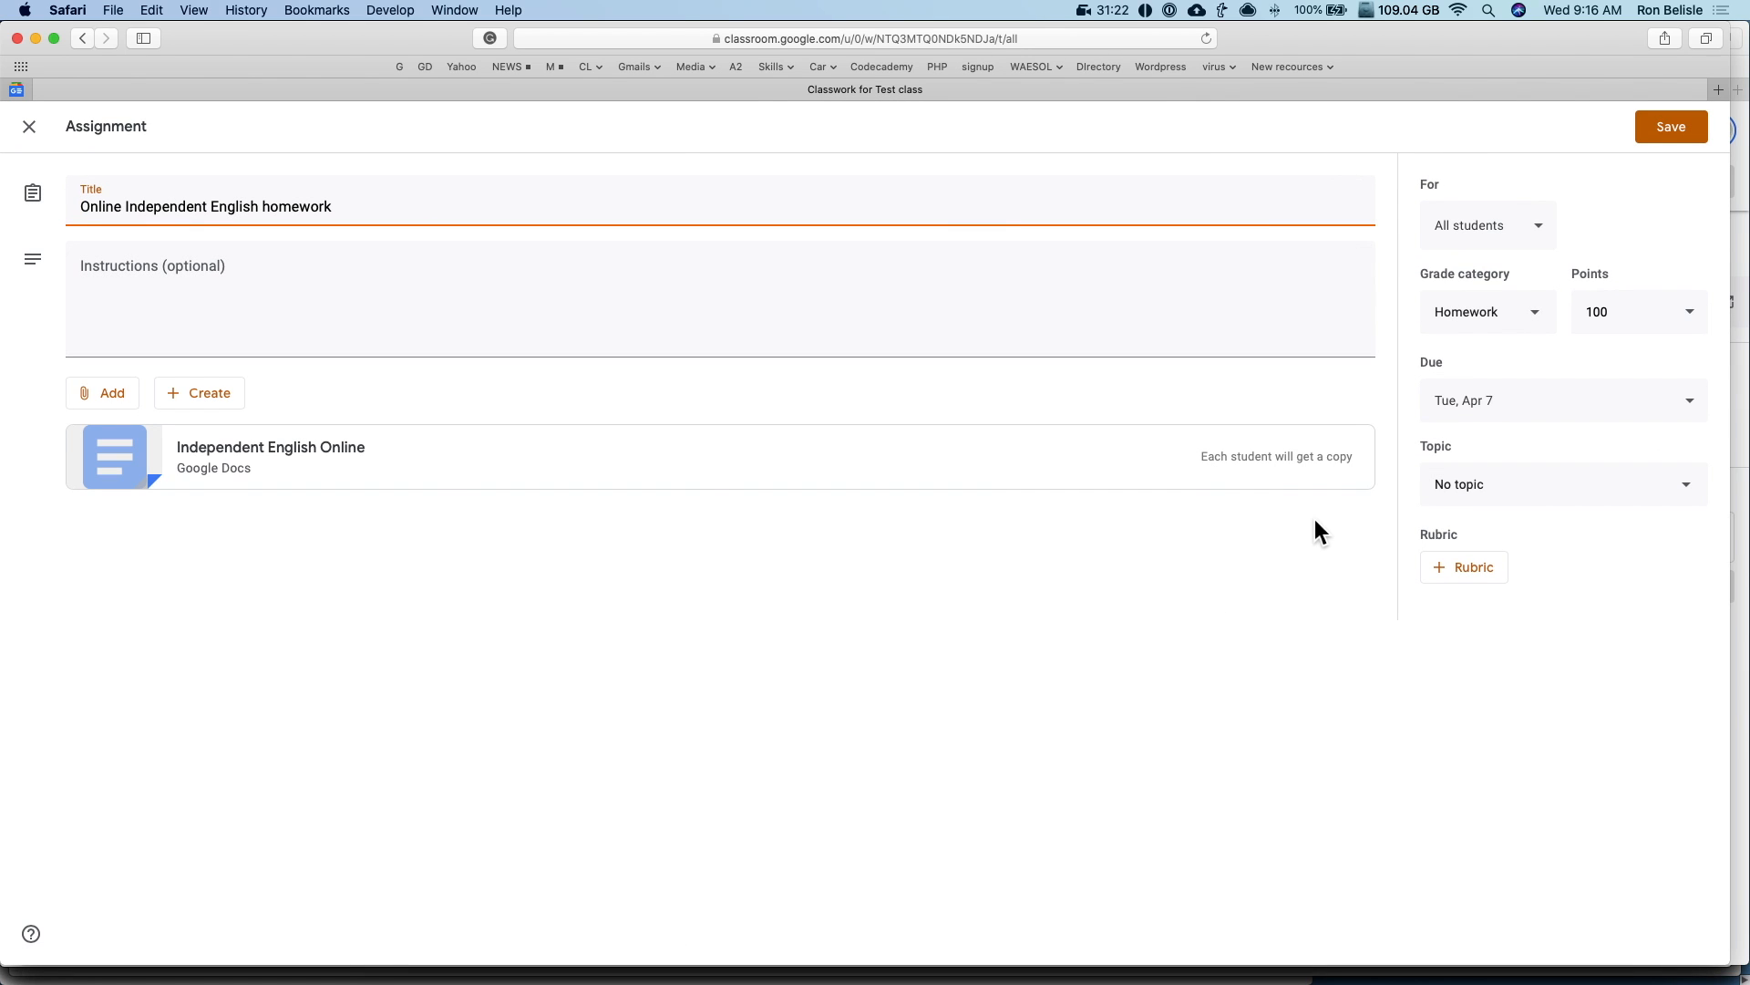
{"action": "left_click_drag", "start_coordinate": [1201, 456], "coordinate": [1355, 455]}
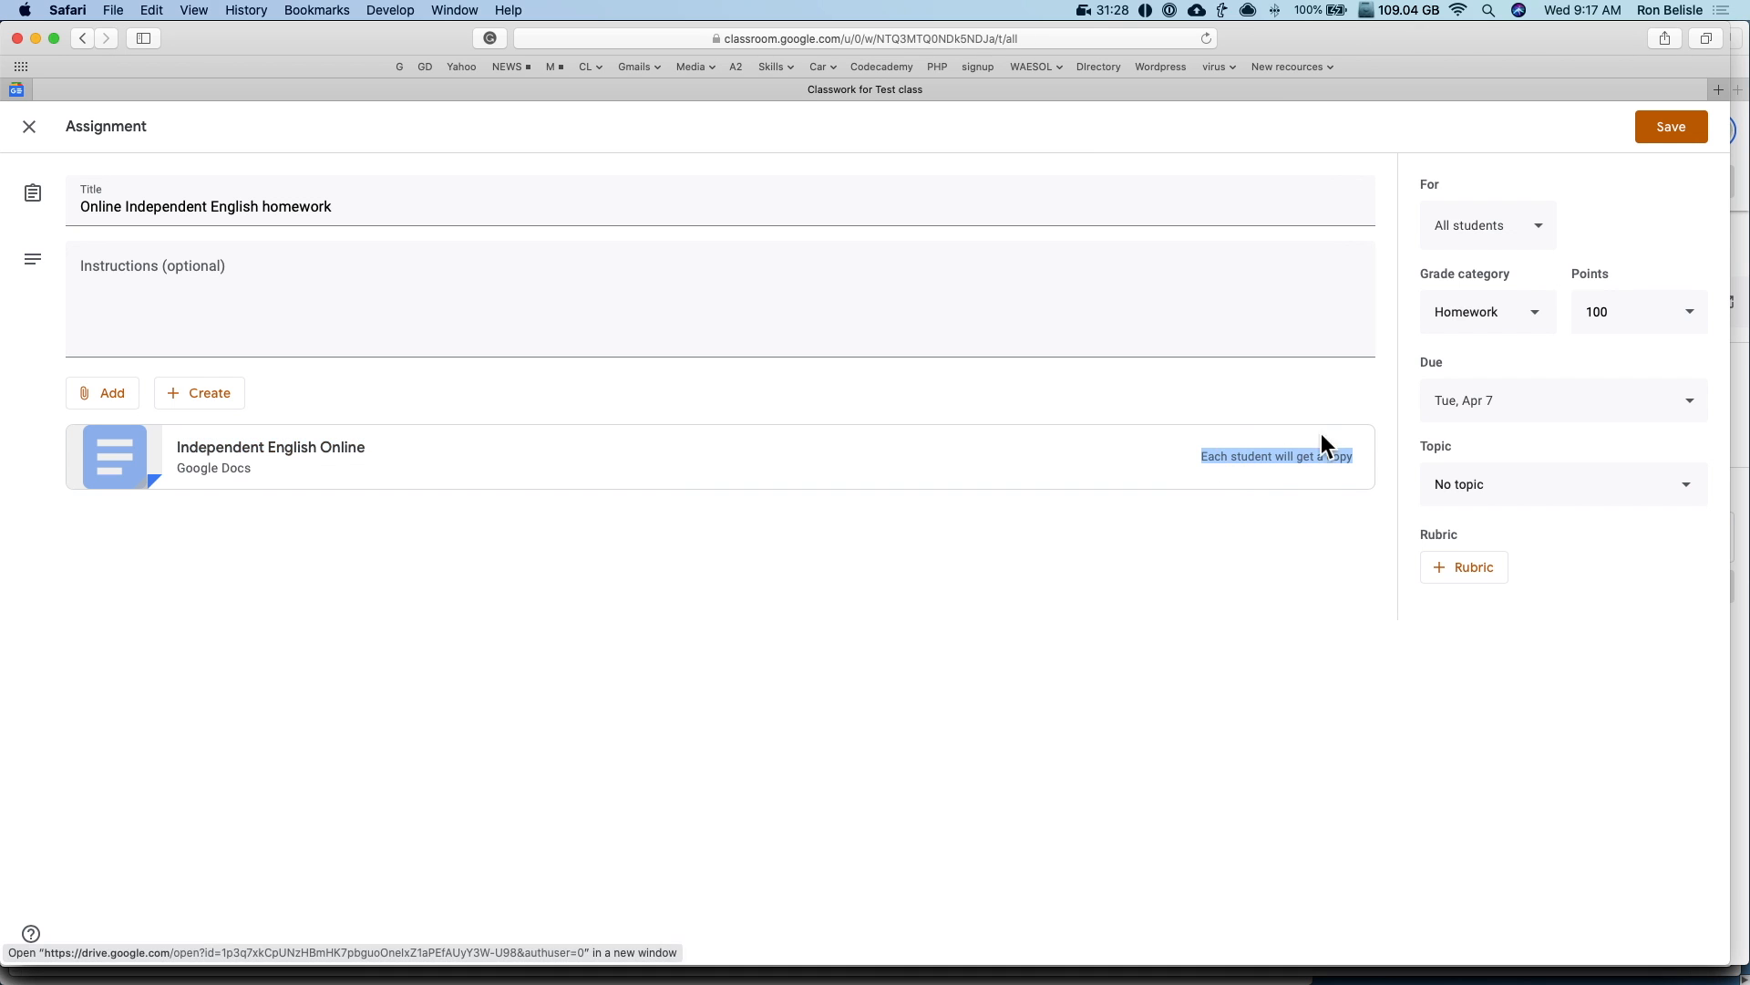
{"action": "left_click", "coordinate": [1216, 463]}
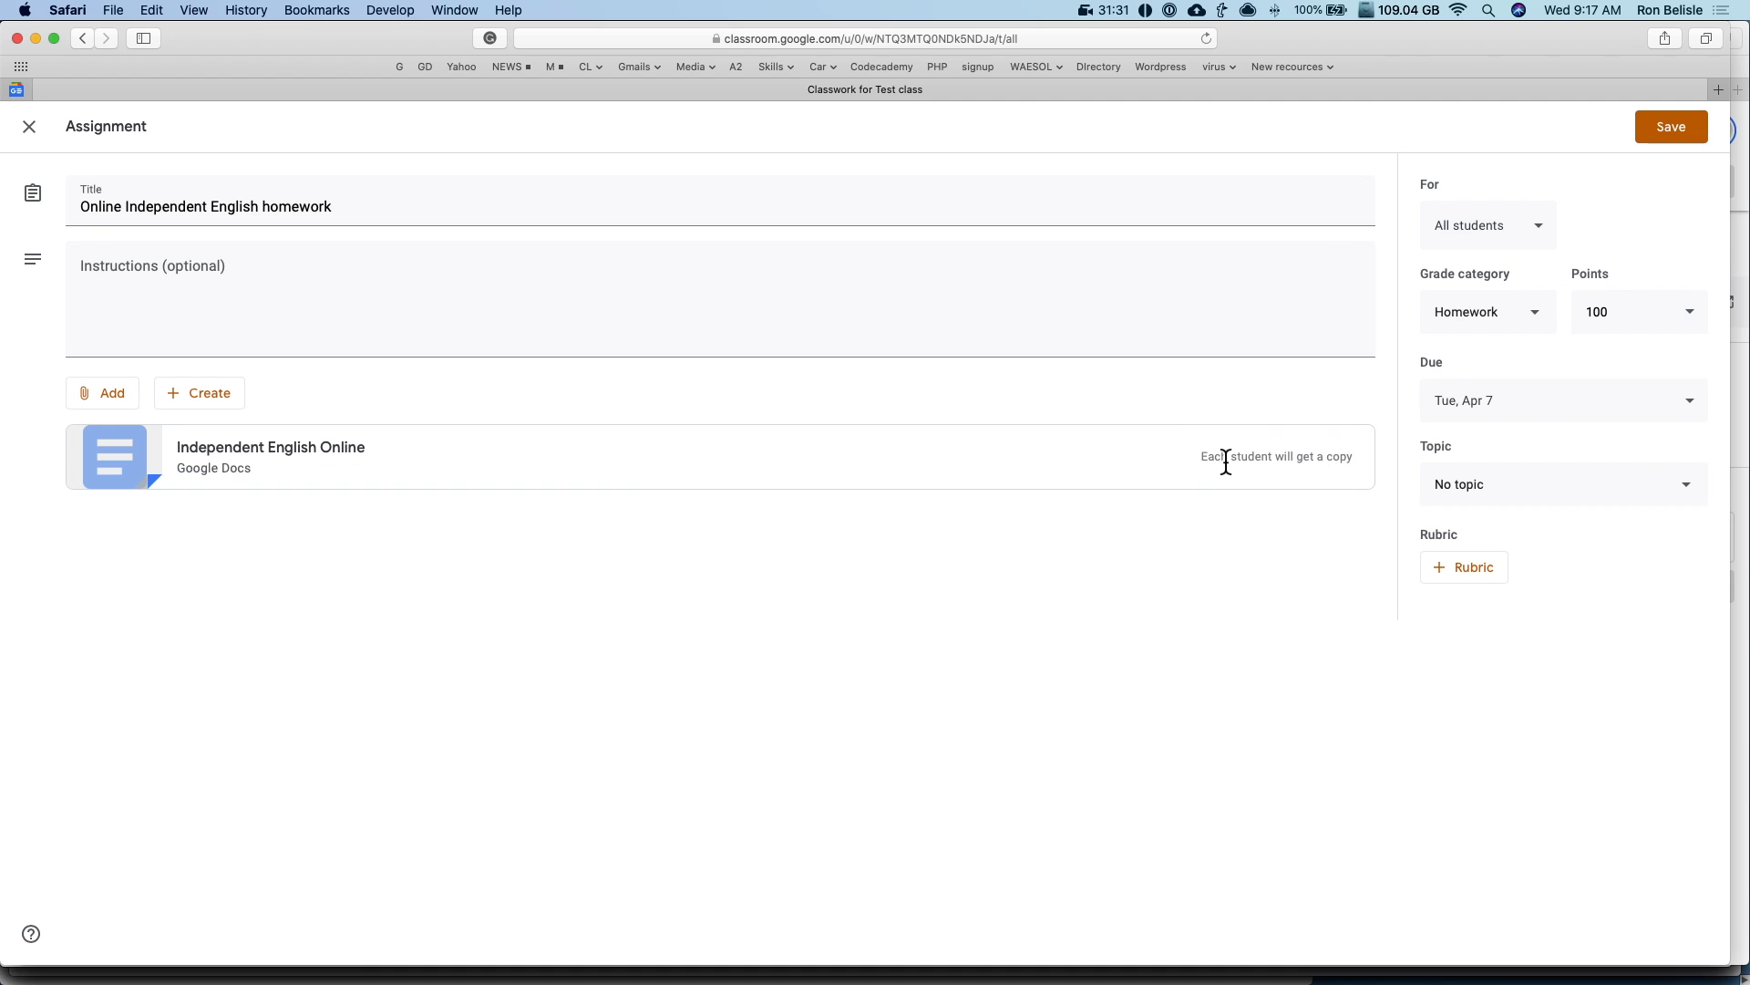
{"action": "left_click", "coordinate": [46, 130]}
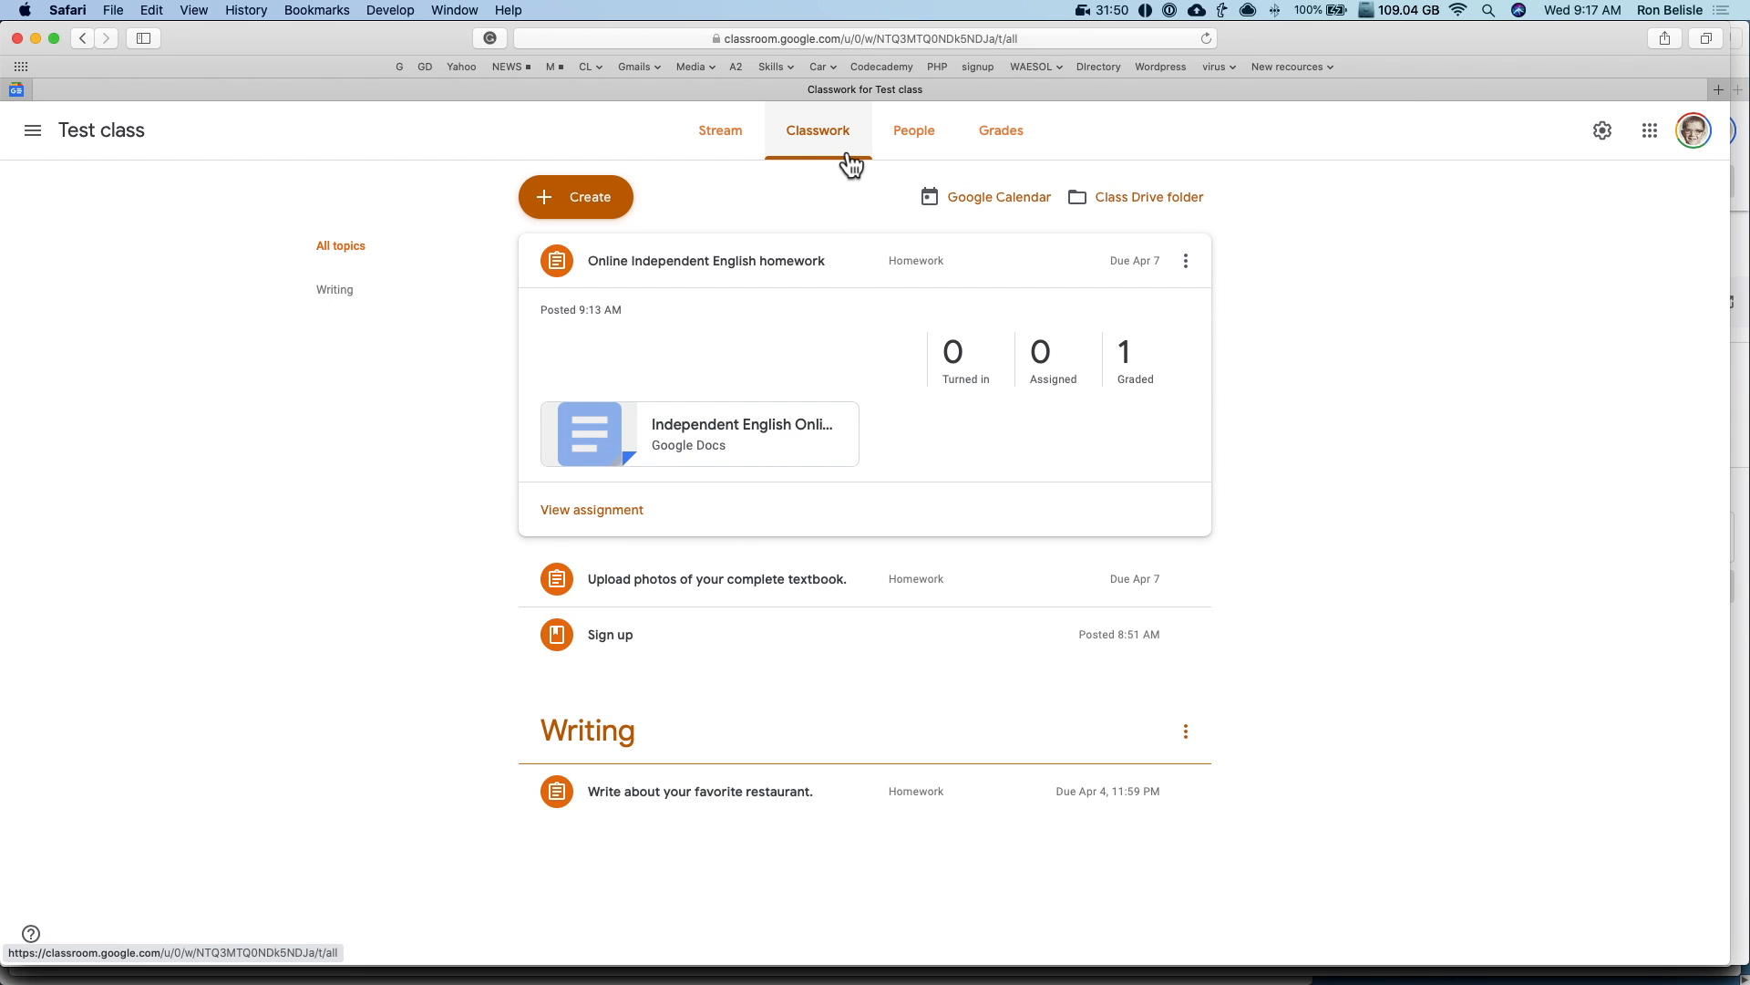
{"action": "left_click", "coordinate": [591, 195]}
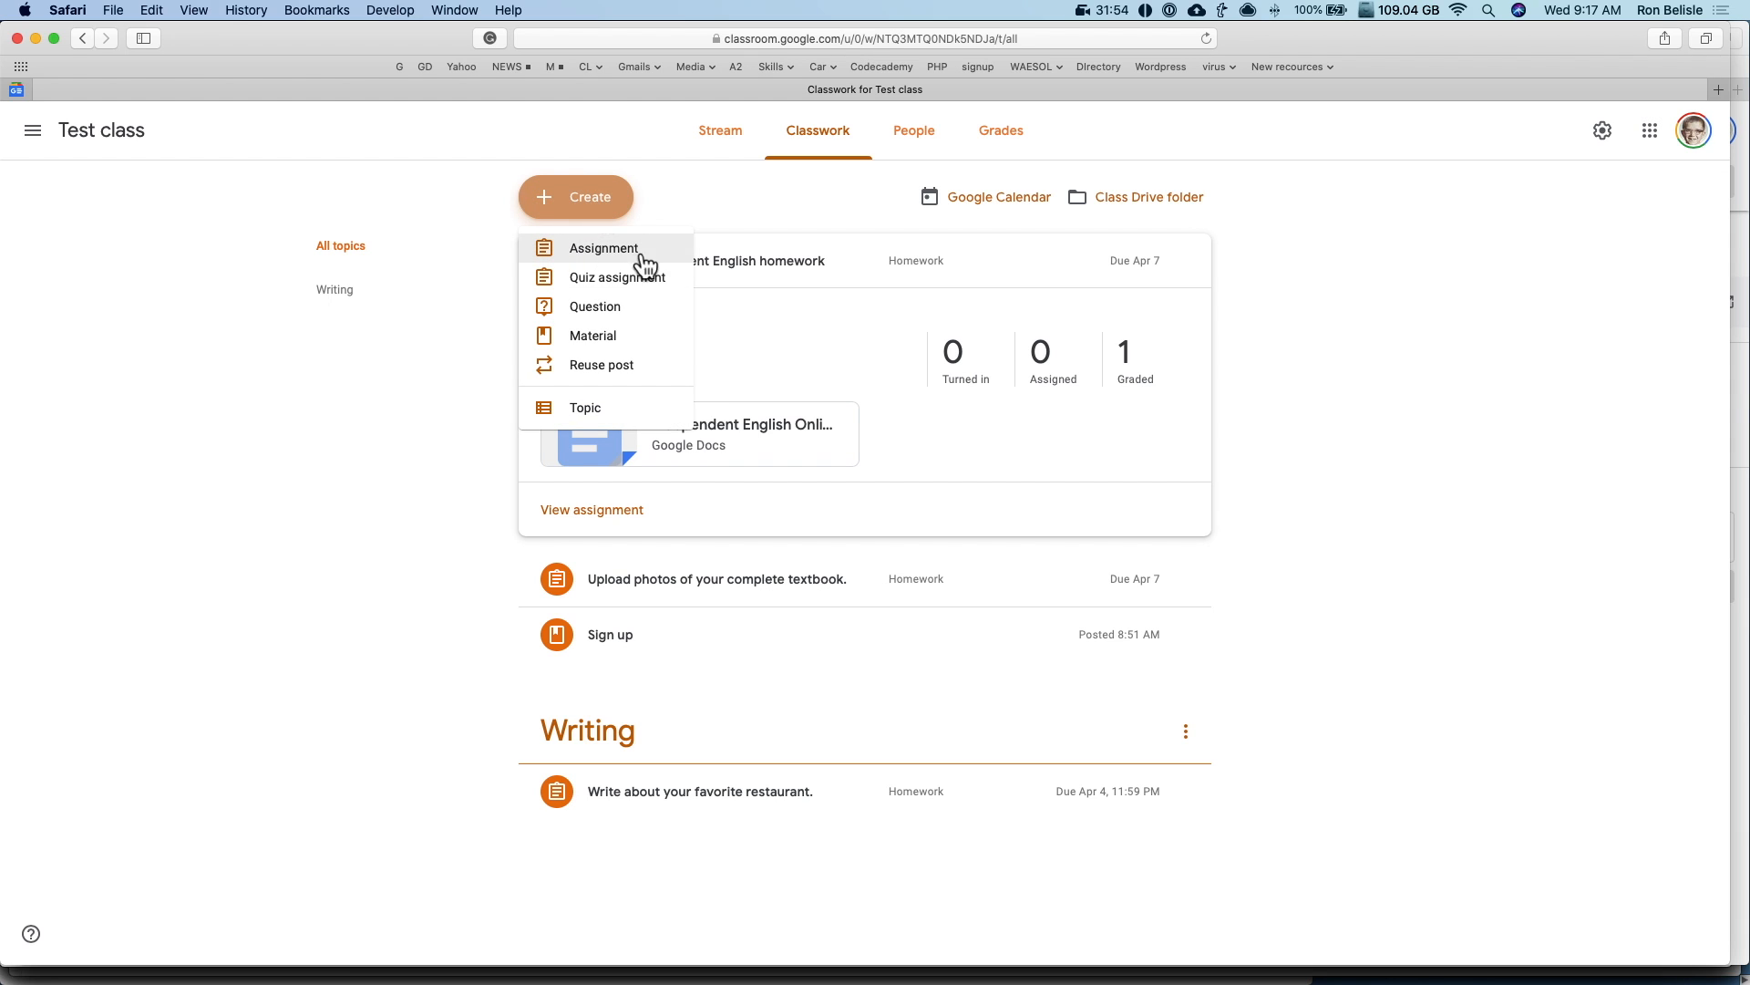
{"action": "left_click", "coordinate": [612, 322]}
{"action": "left_click_drag", "start_coordinate": [609, 315], "coordinate": [441, 290]}
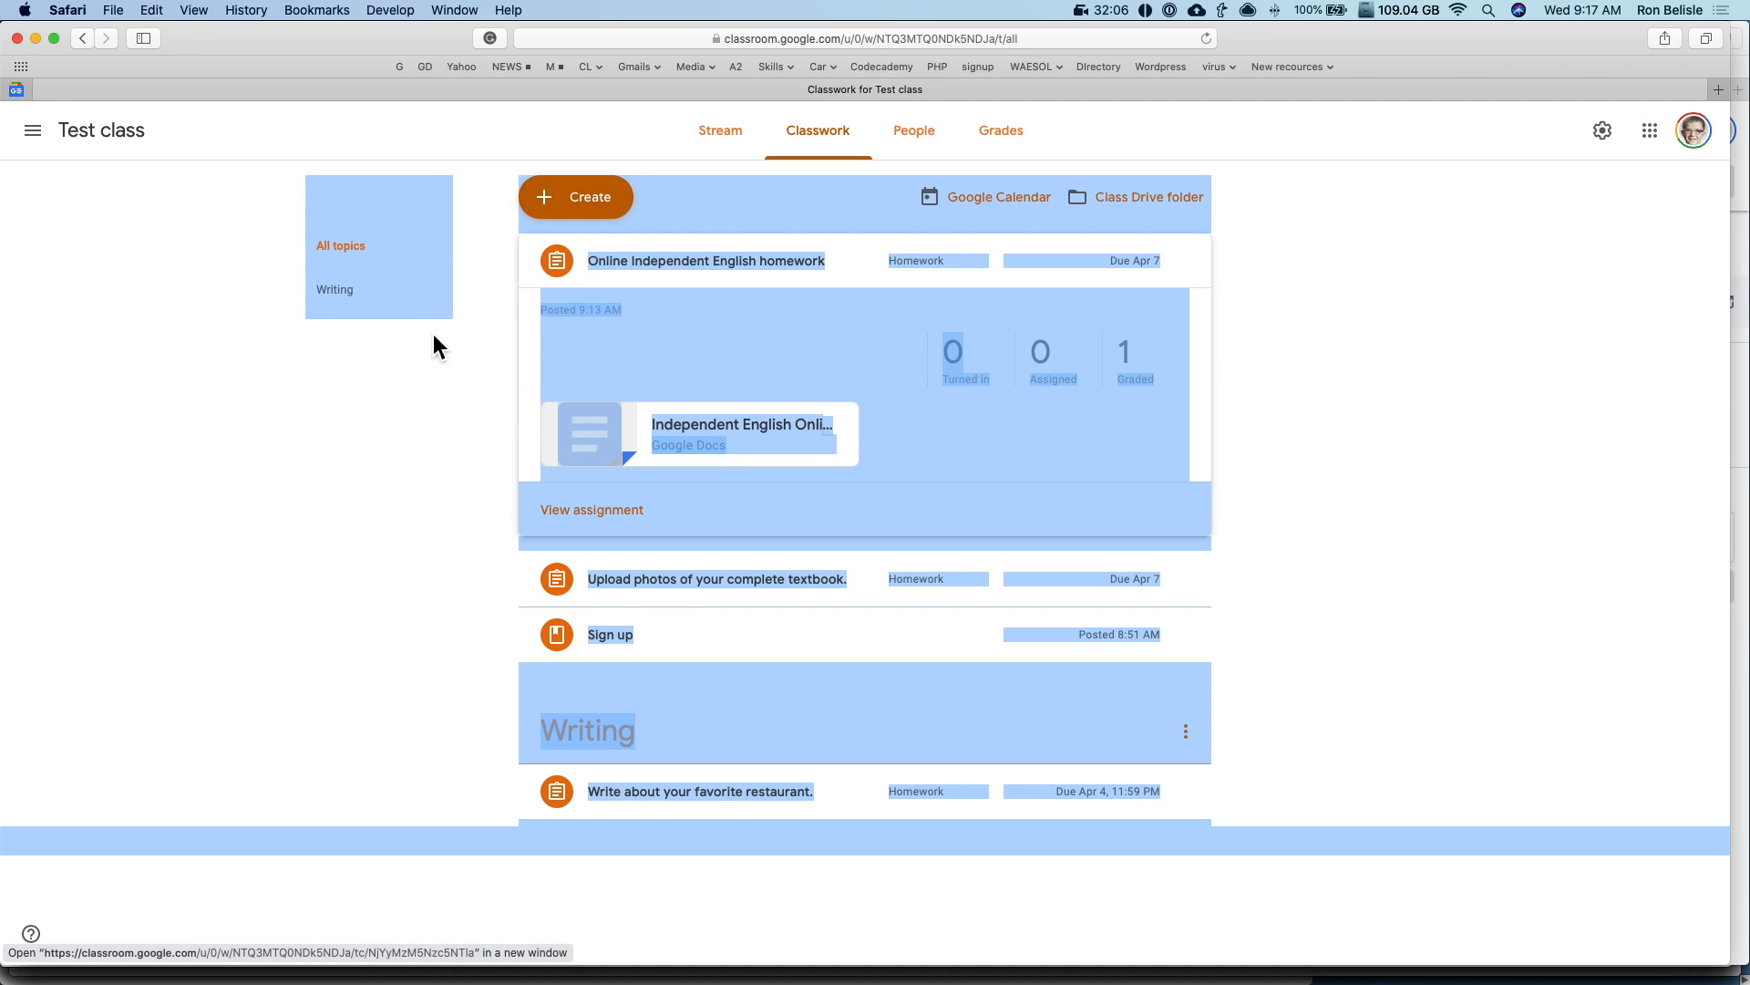
{"action": "left_click", "coordinate": [424, 358]}
Step: Create a new classwork question that is ungraded, in the Homework category, and lets students edit their answer
{"action": "left_click", "coordinate": [610, 211]}
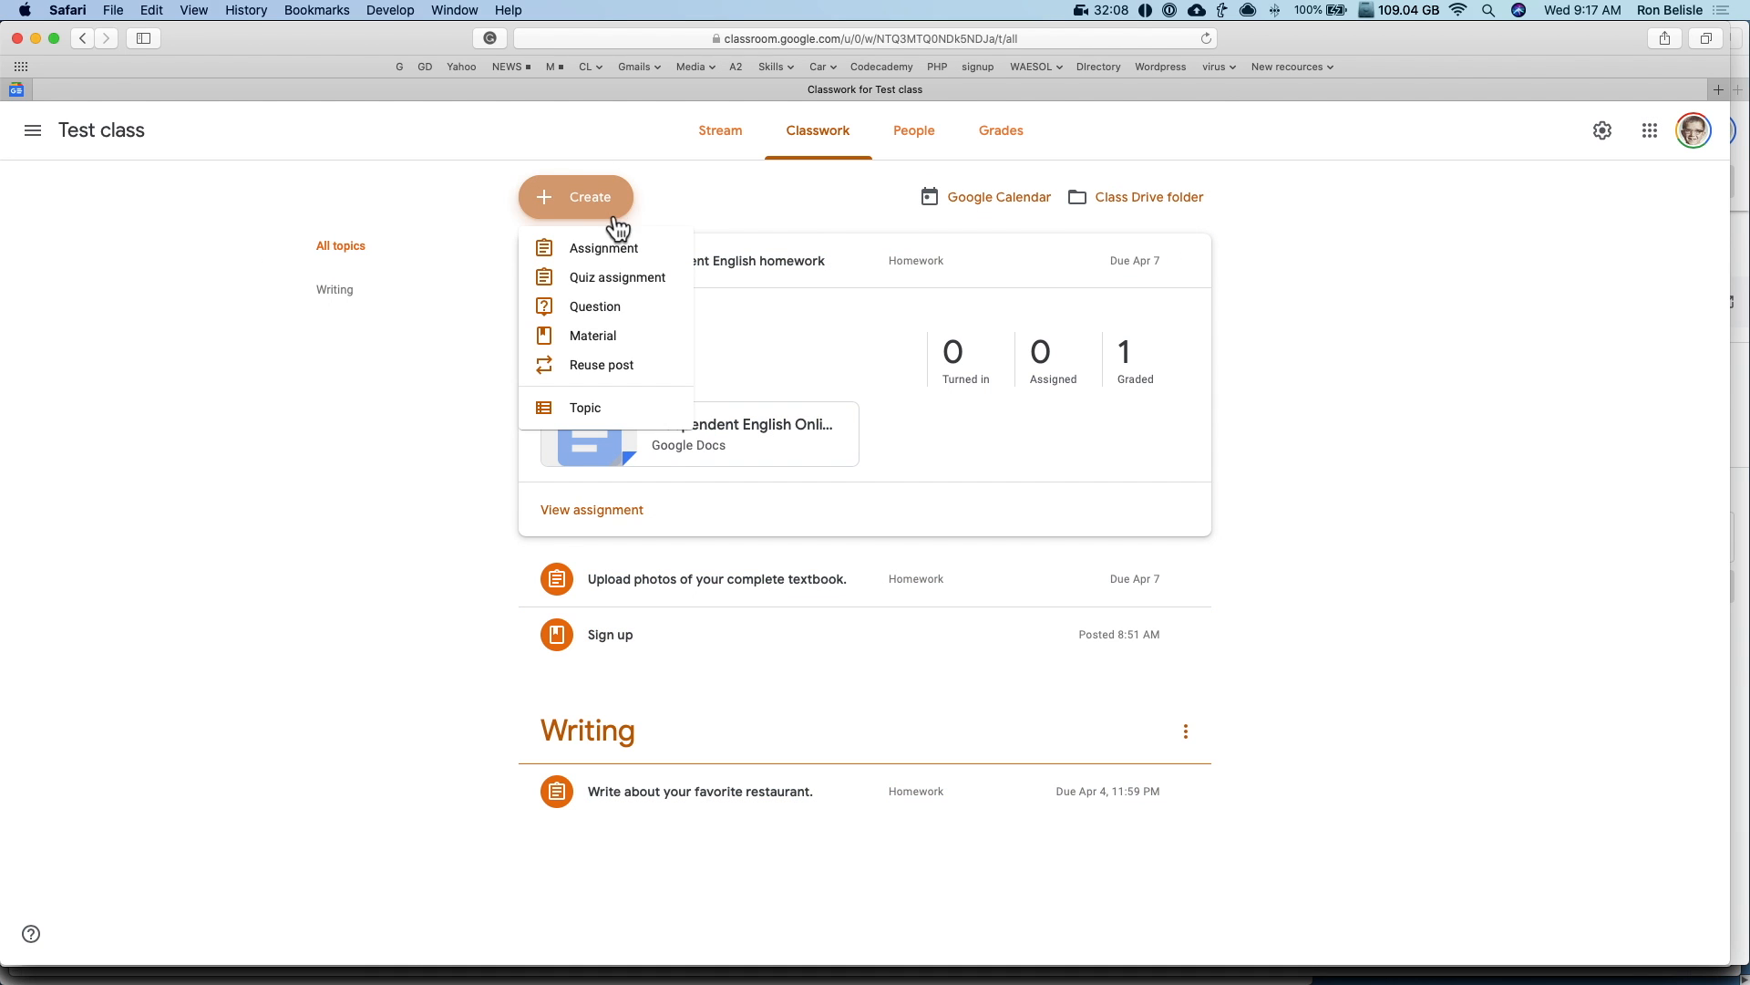
{"action": "left_click", "coordinate": [616, 322]}
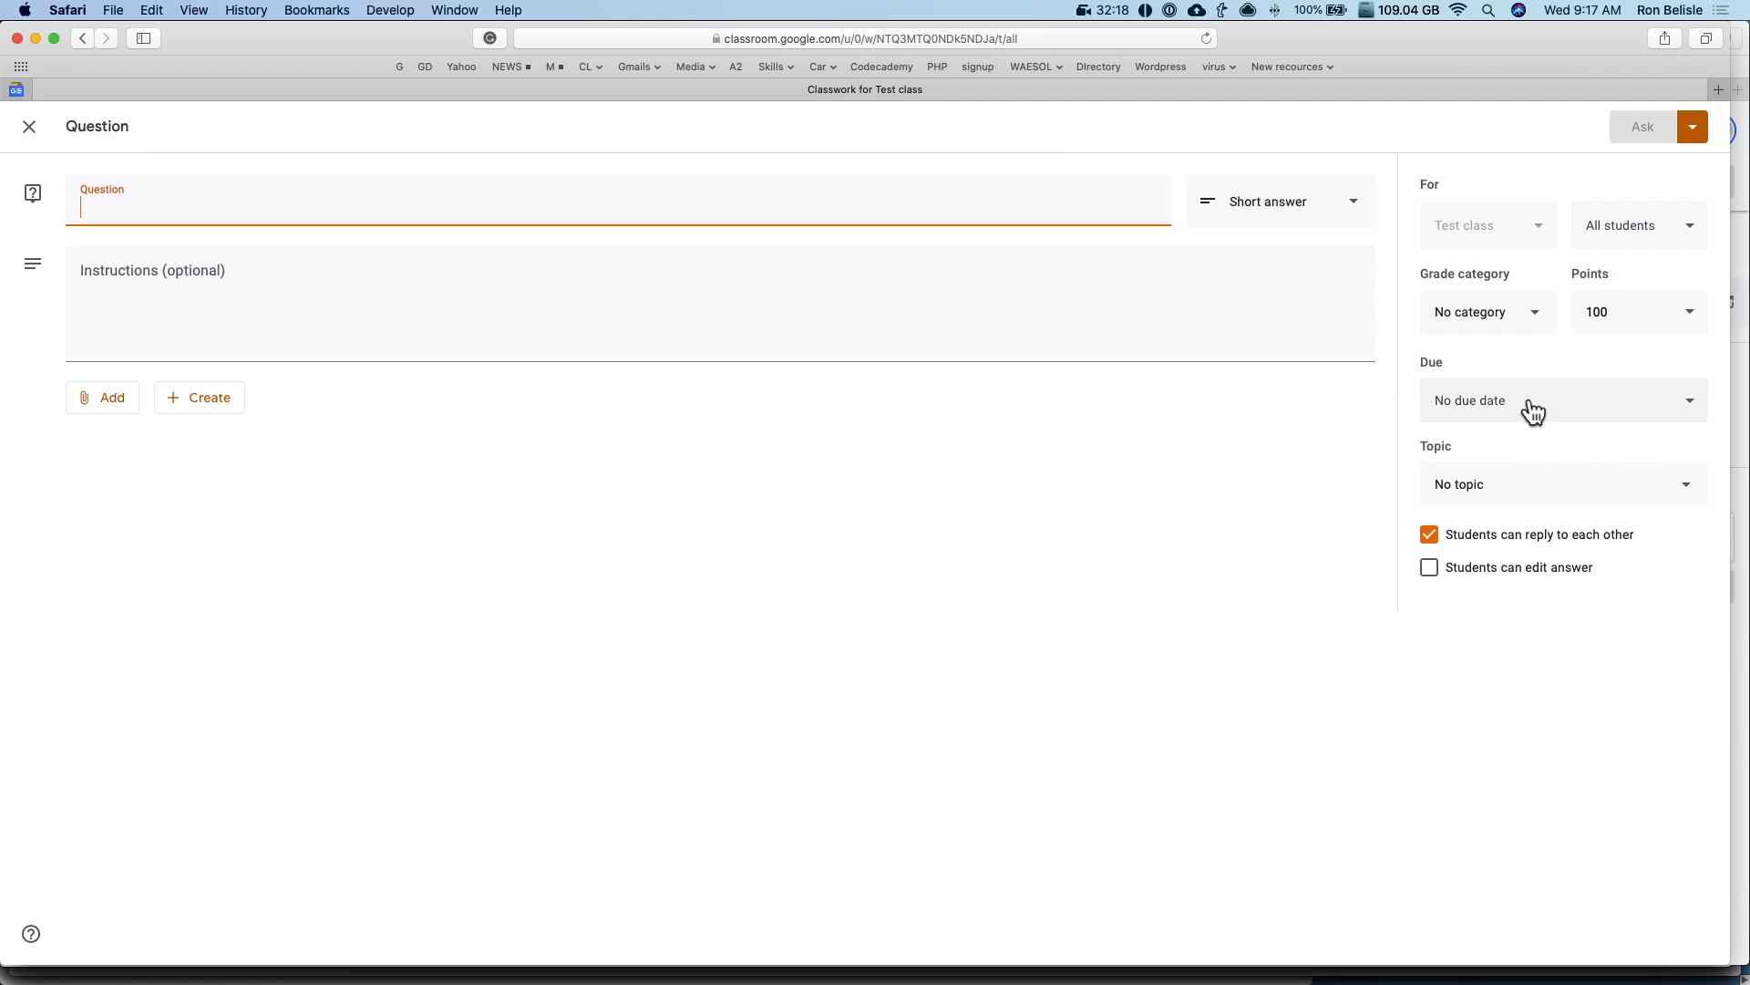
{"action": "left_click", "coordinate": [1598, 312]}
{"action": "left_click", "coordinate": [1612, 357]}
{"action": "left_click", "coordinate": [1522, 324]}
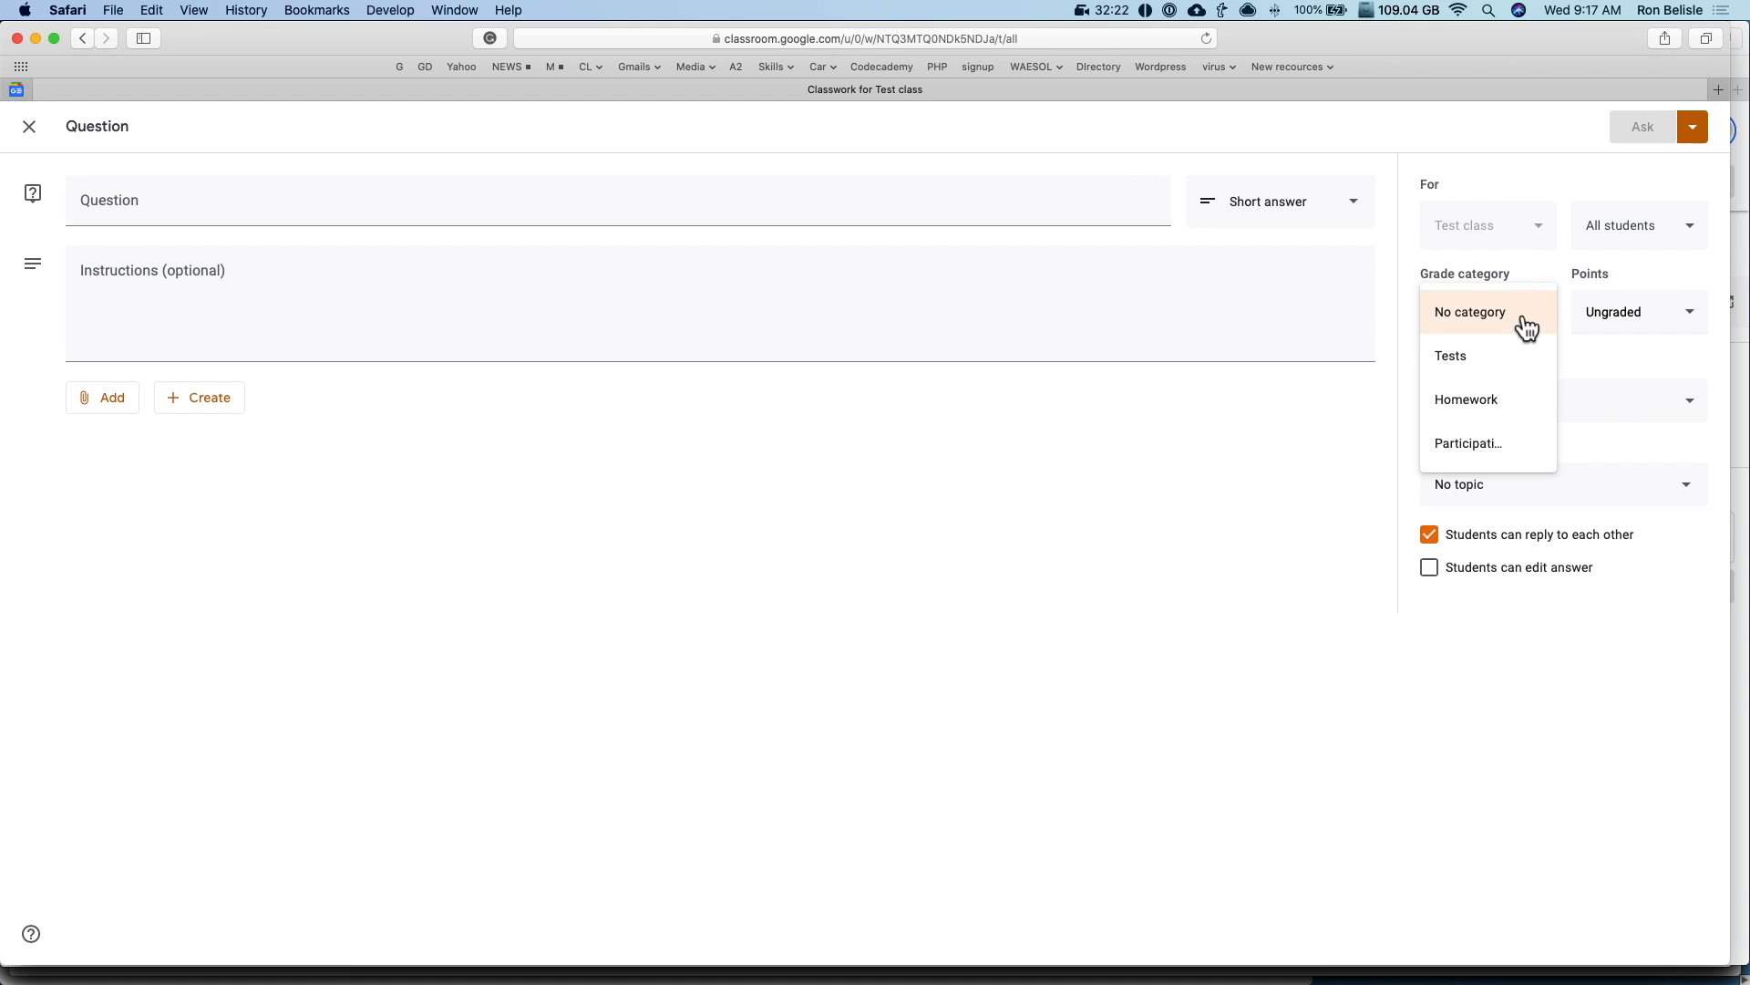
{"action": "left_click", "coordinate": [1486, 406]}
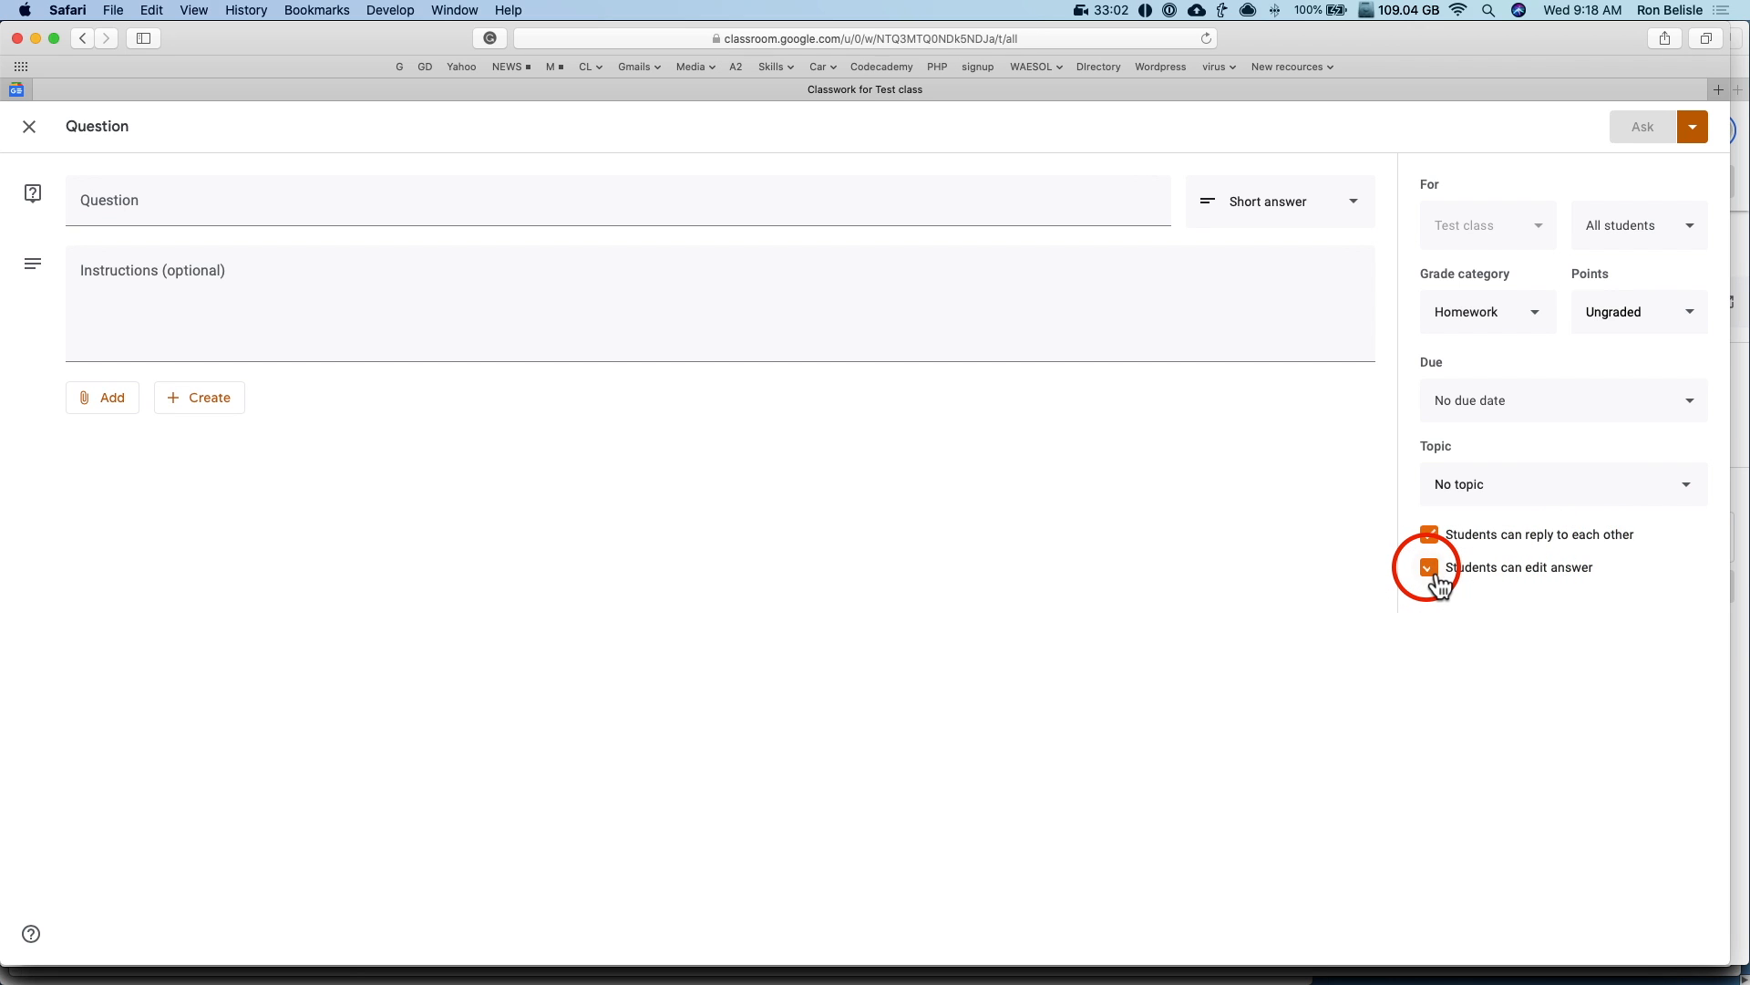
Step: Set the question's due date to April 4, 2020, without a time
{"action": "left_click", "coordinate": [1481, 402]}
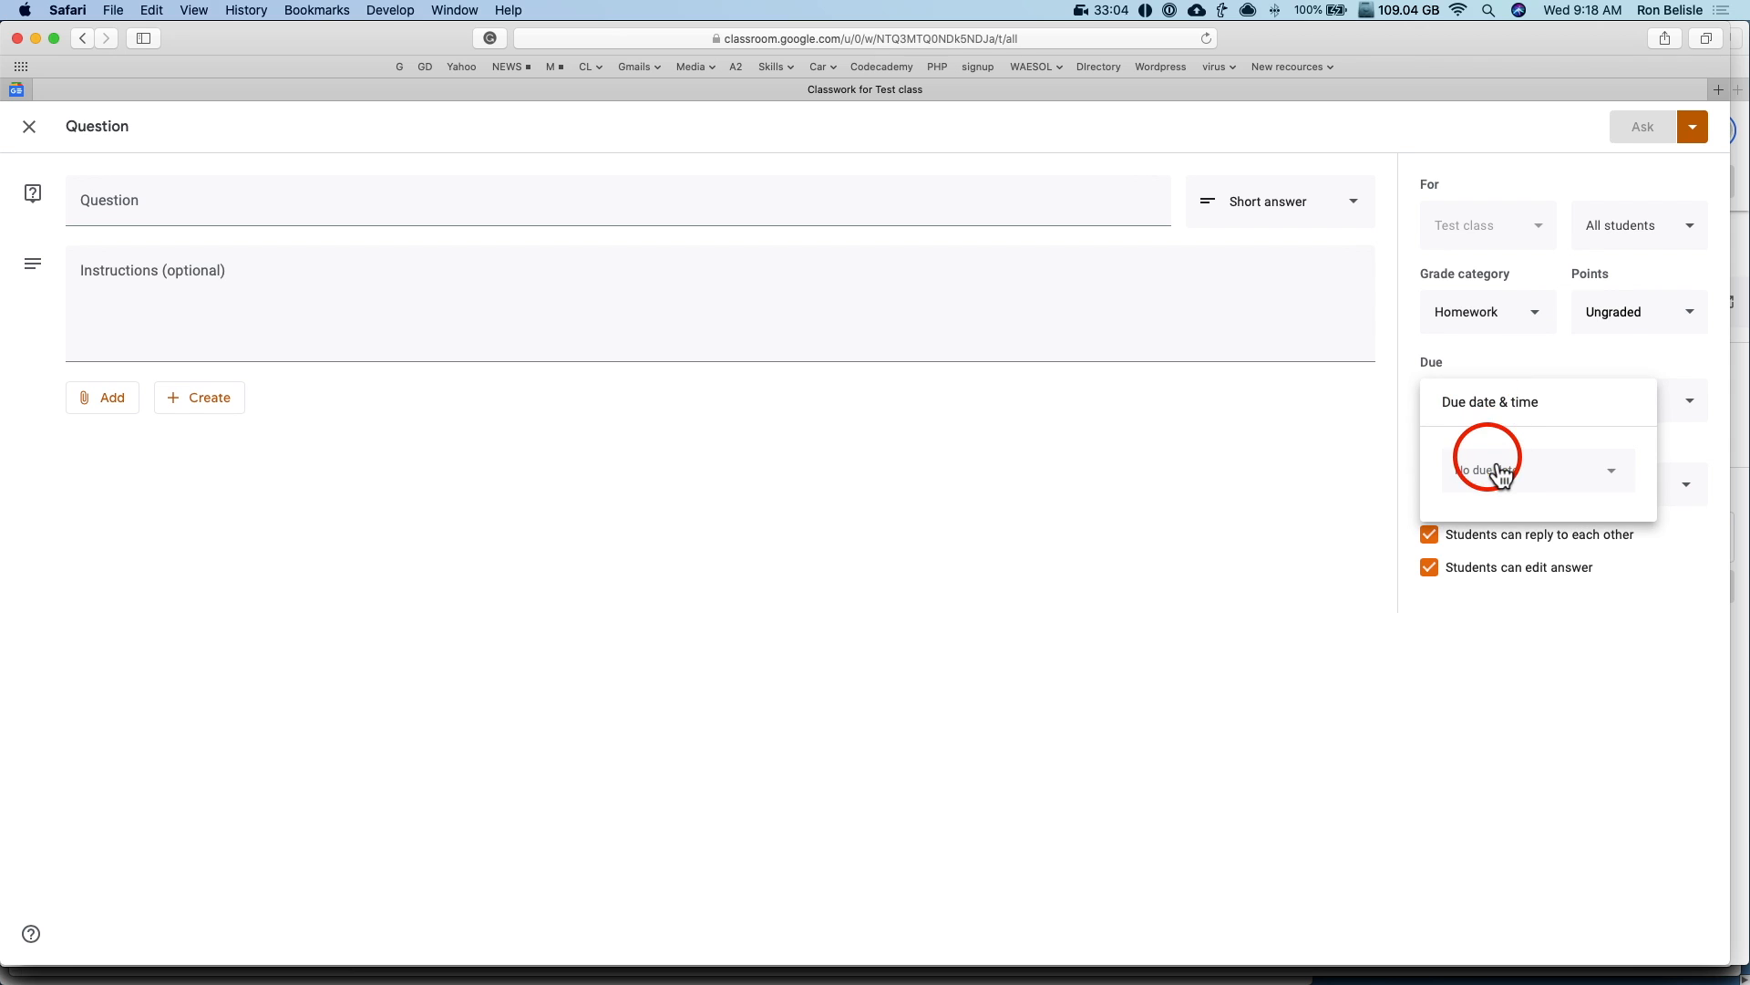
{"action": "left_click", "coordinate": [1500, 471]}
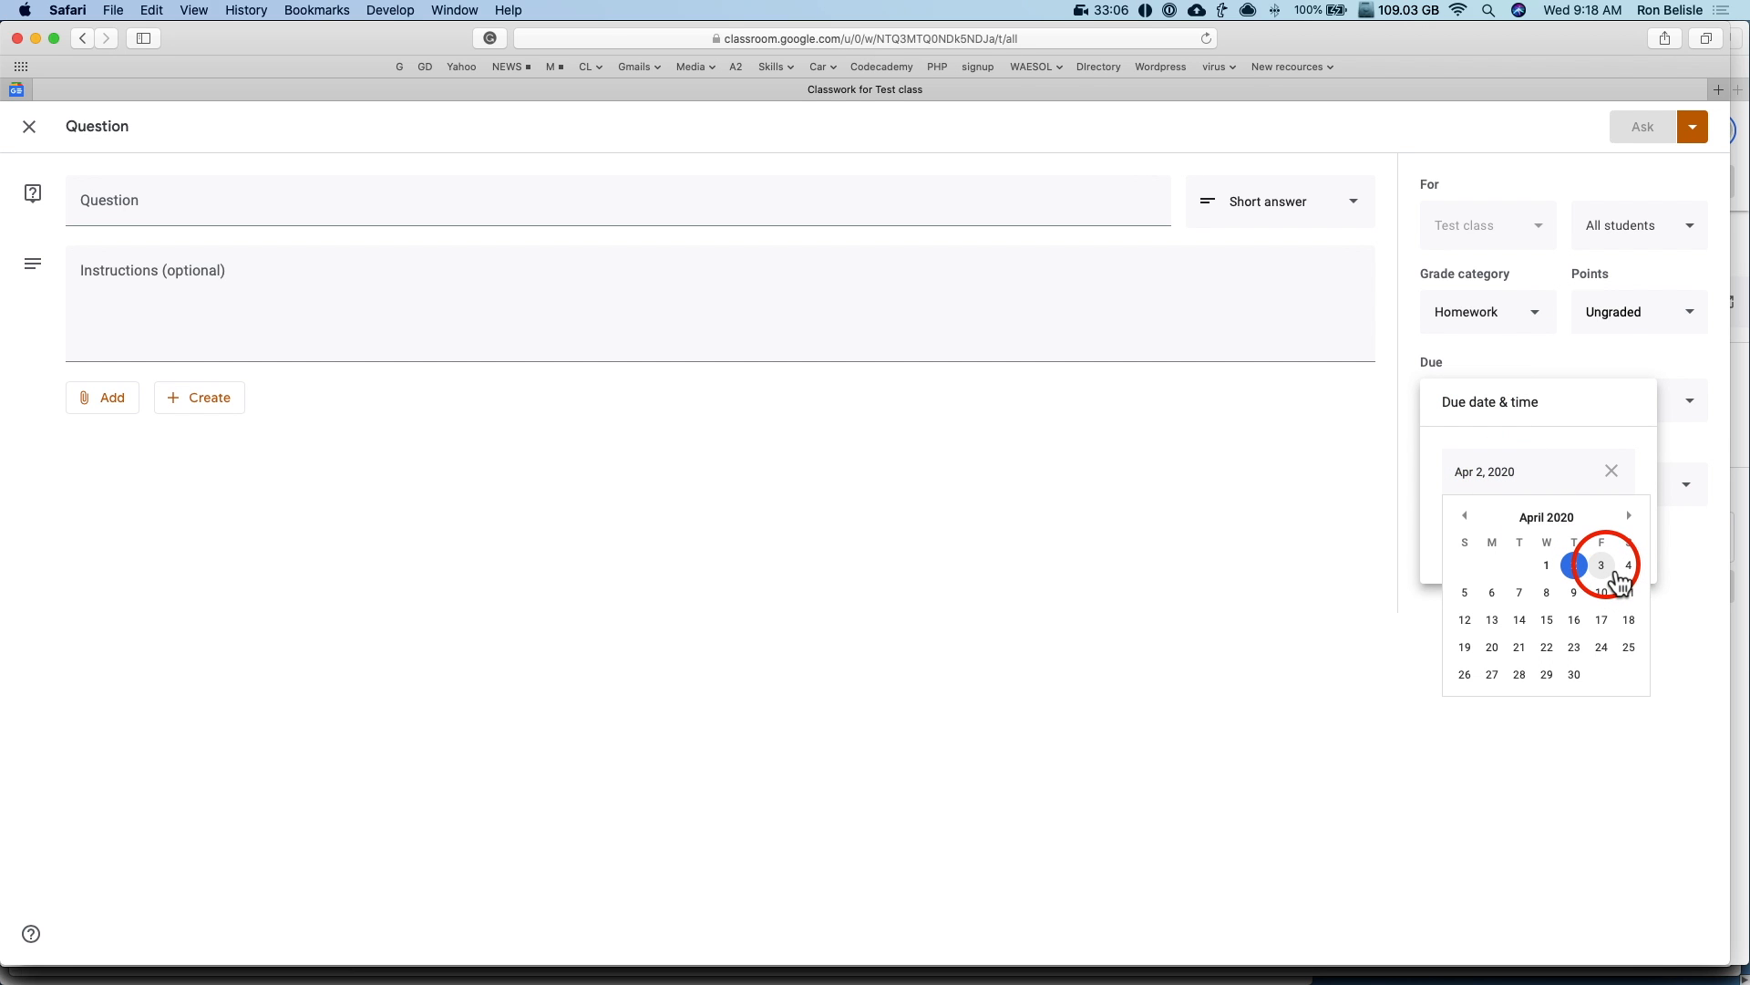
{"action": "left_click", "coordinate": [1629, 567]}
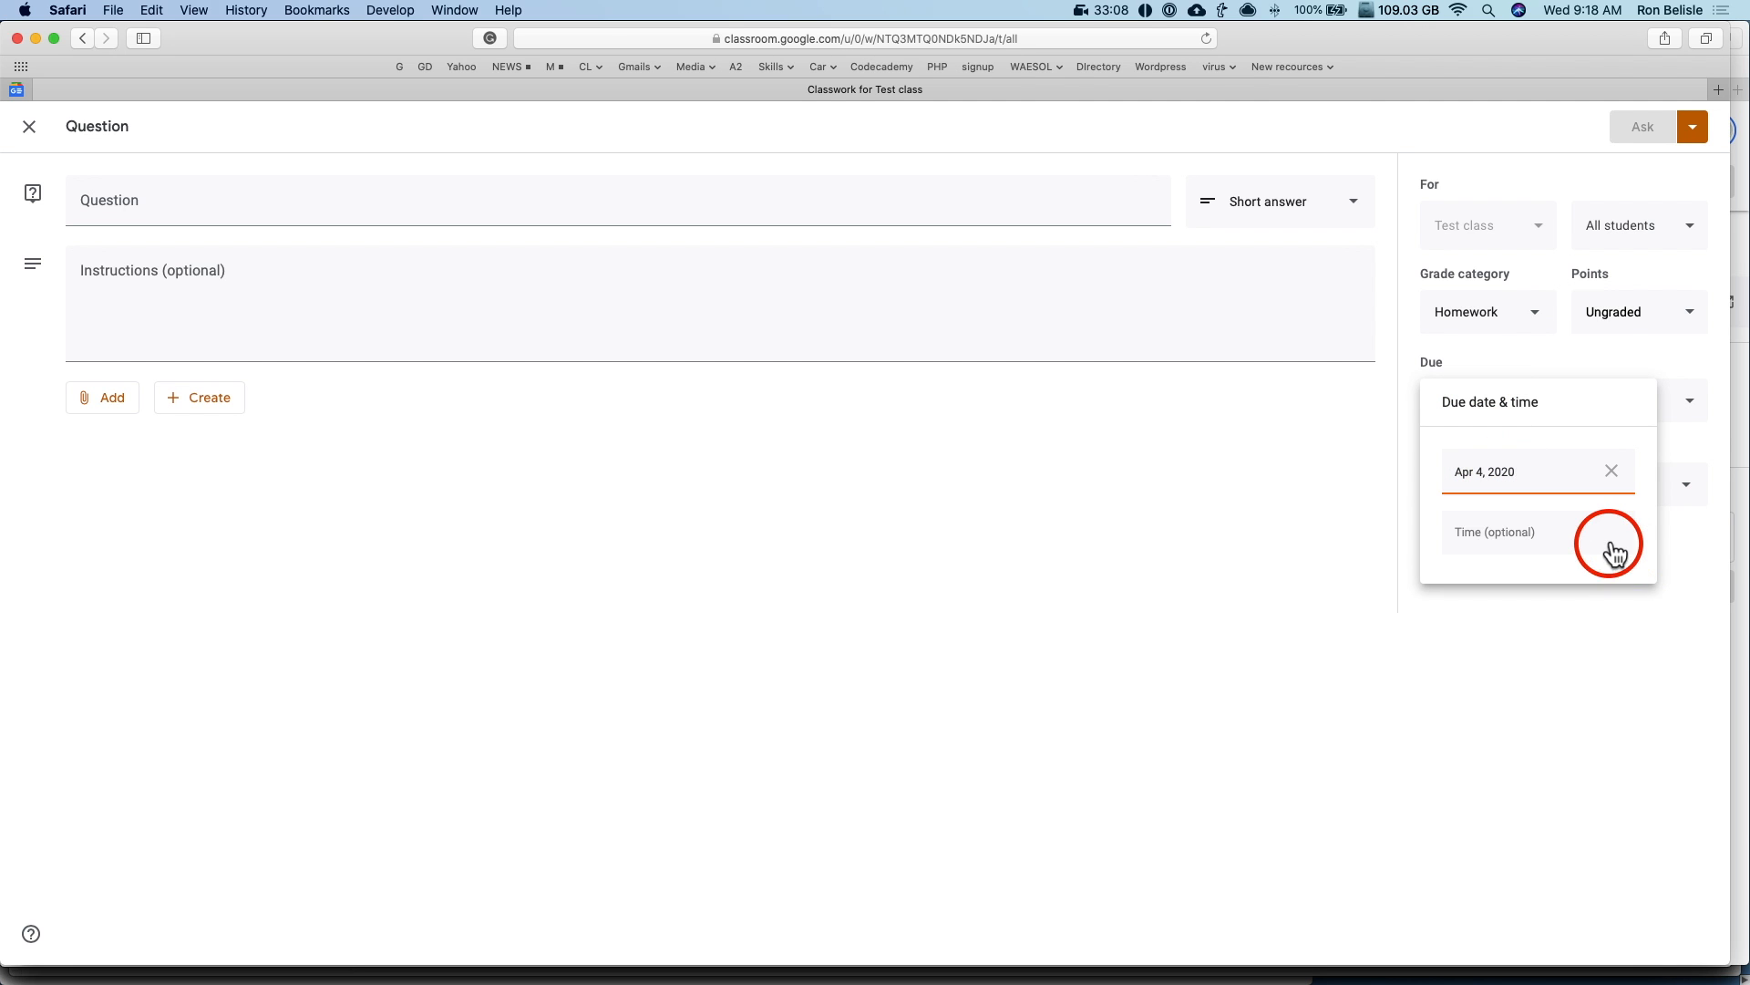
{"action": "left_click", "coordinate": [1586, 613]}
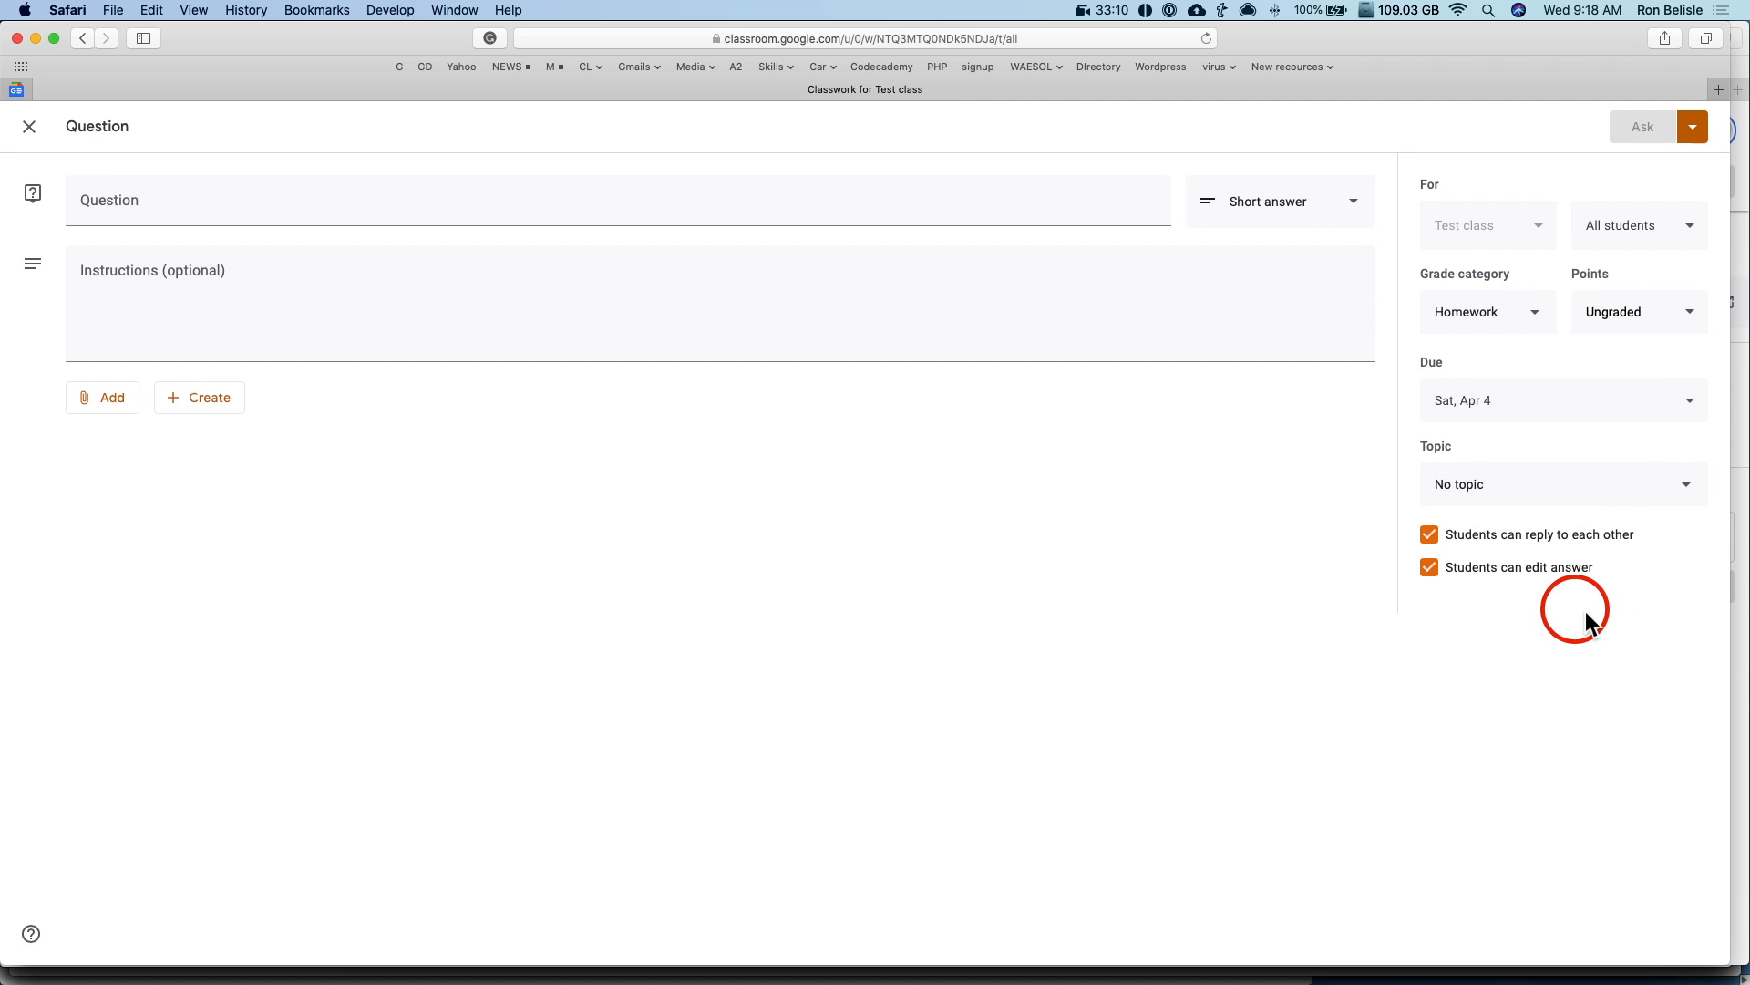
Step: Enter "What is your favorite ice cream?" as the question and make it multiple choice
{"action": "left_click", "coordinate": [157, 209]}
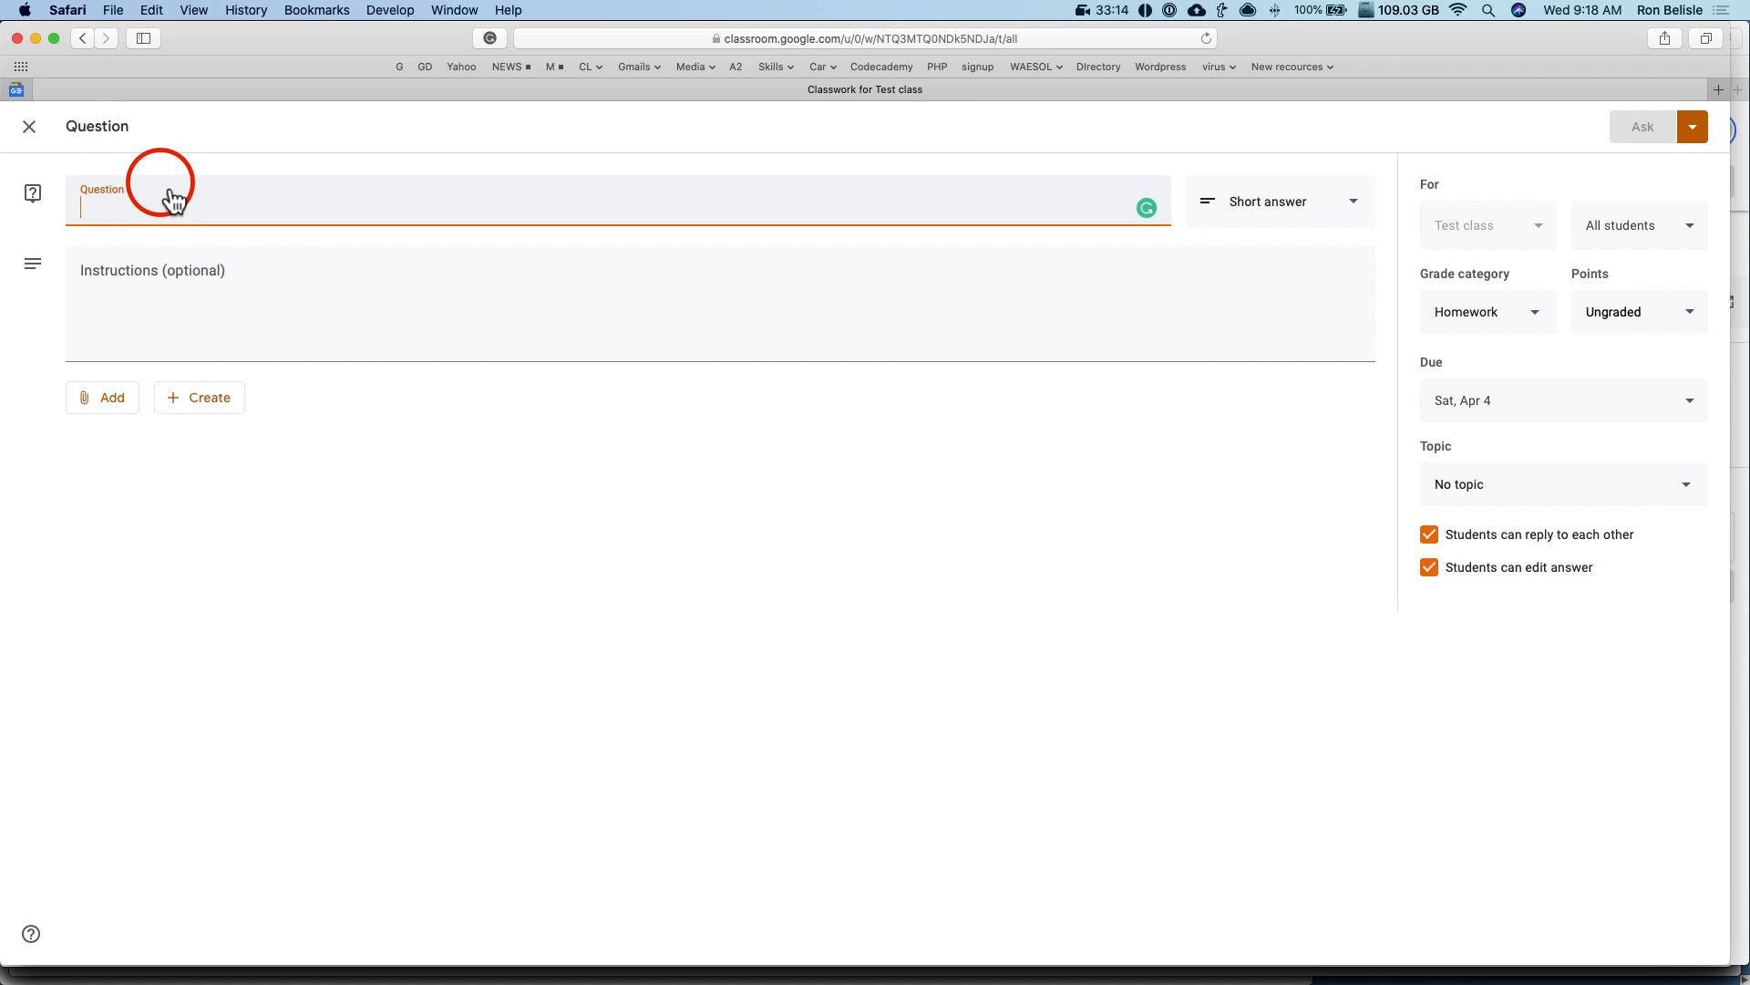
{"action": "type", "text": "What is your favorite ice cream?"}
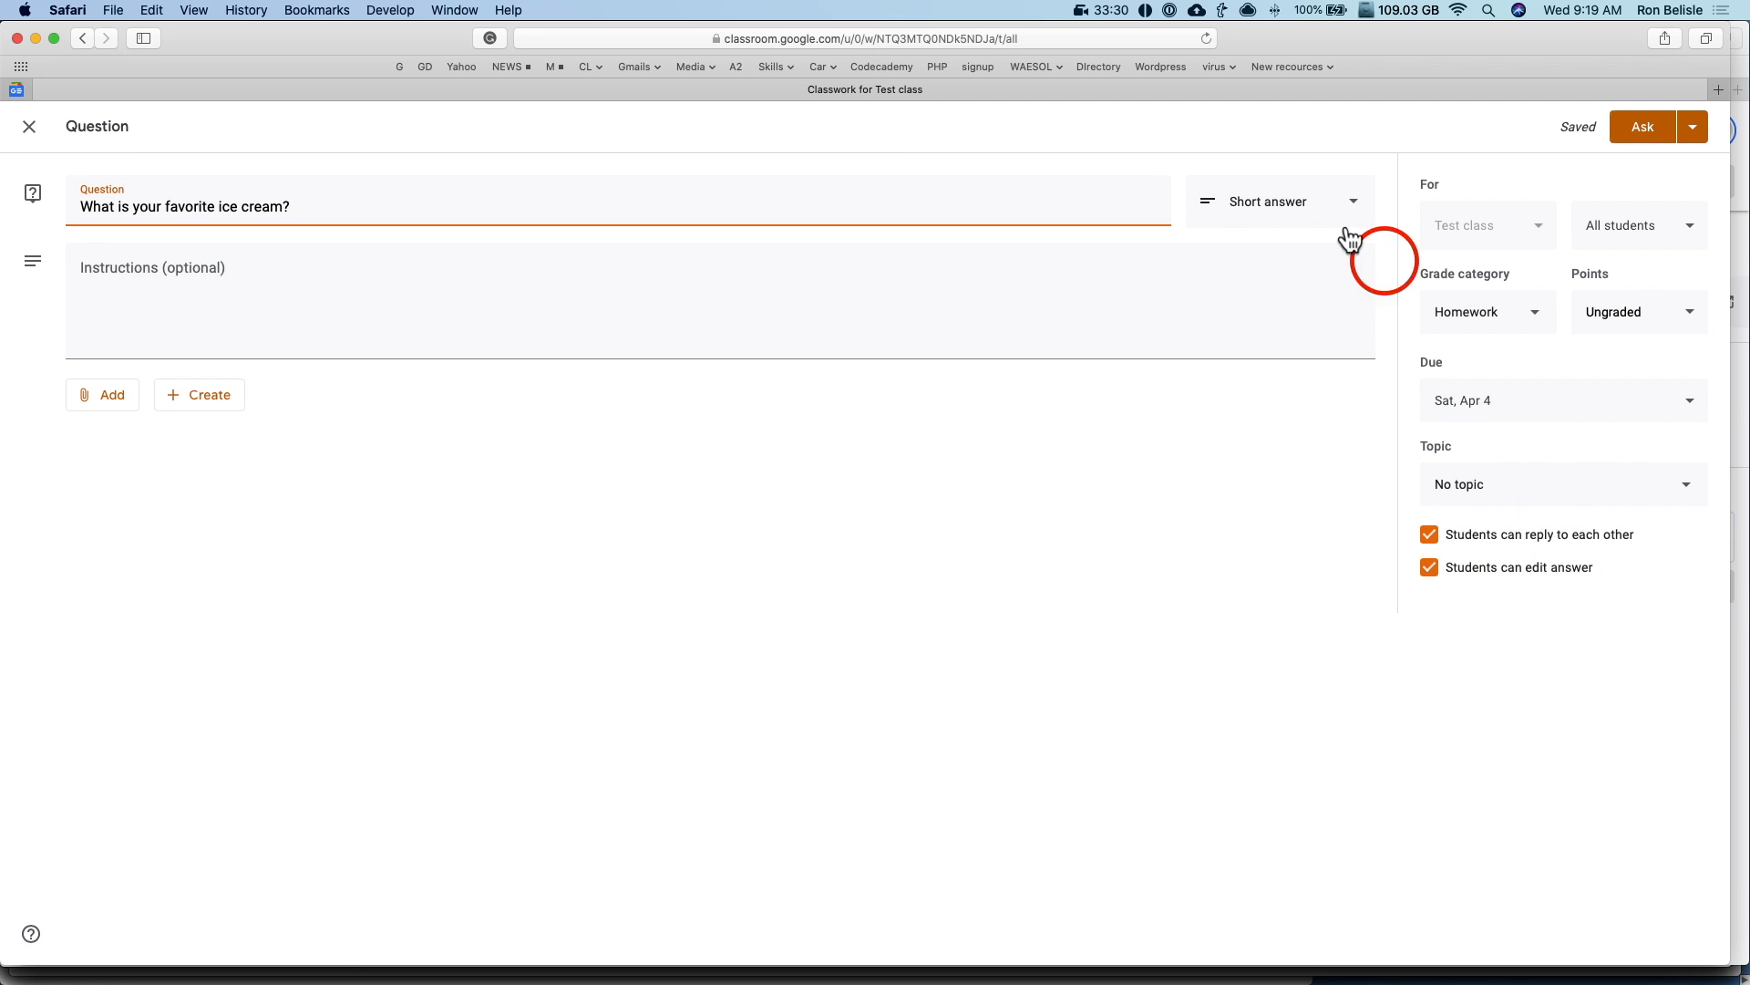
{"action": "left_click", "coordinate": [1288, 215]}
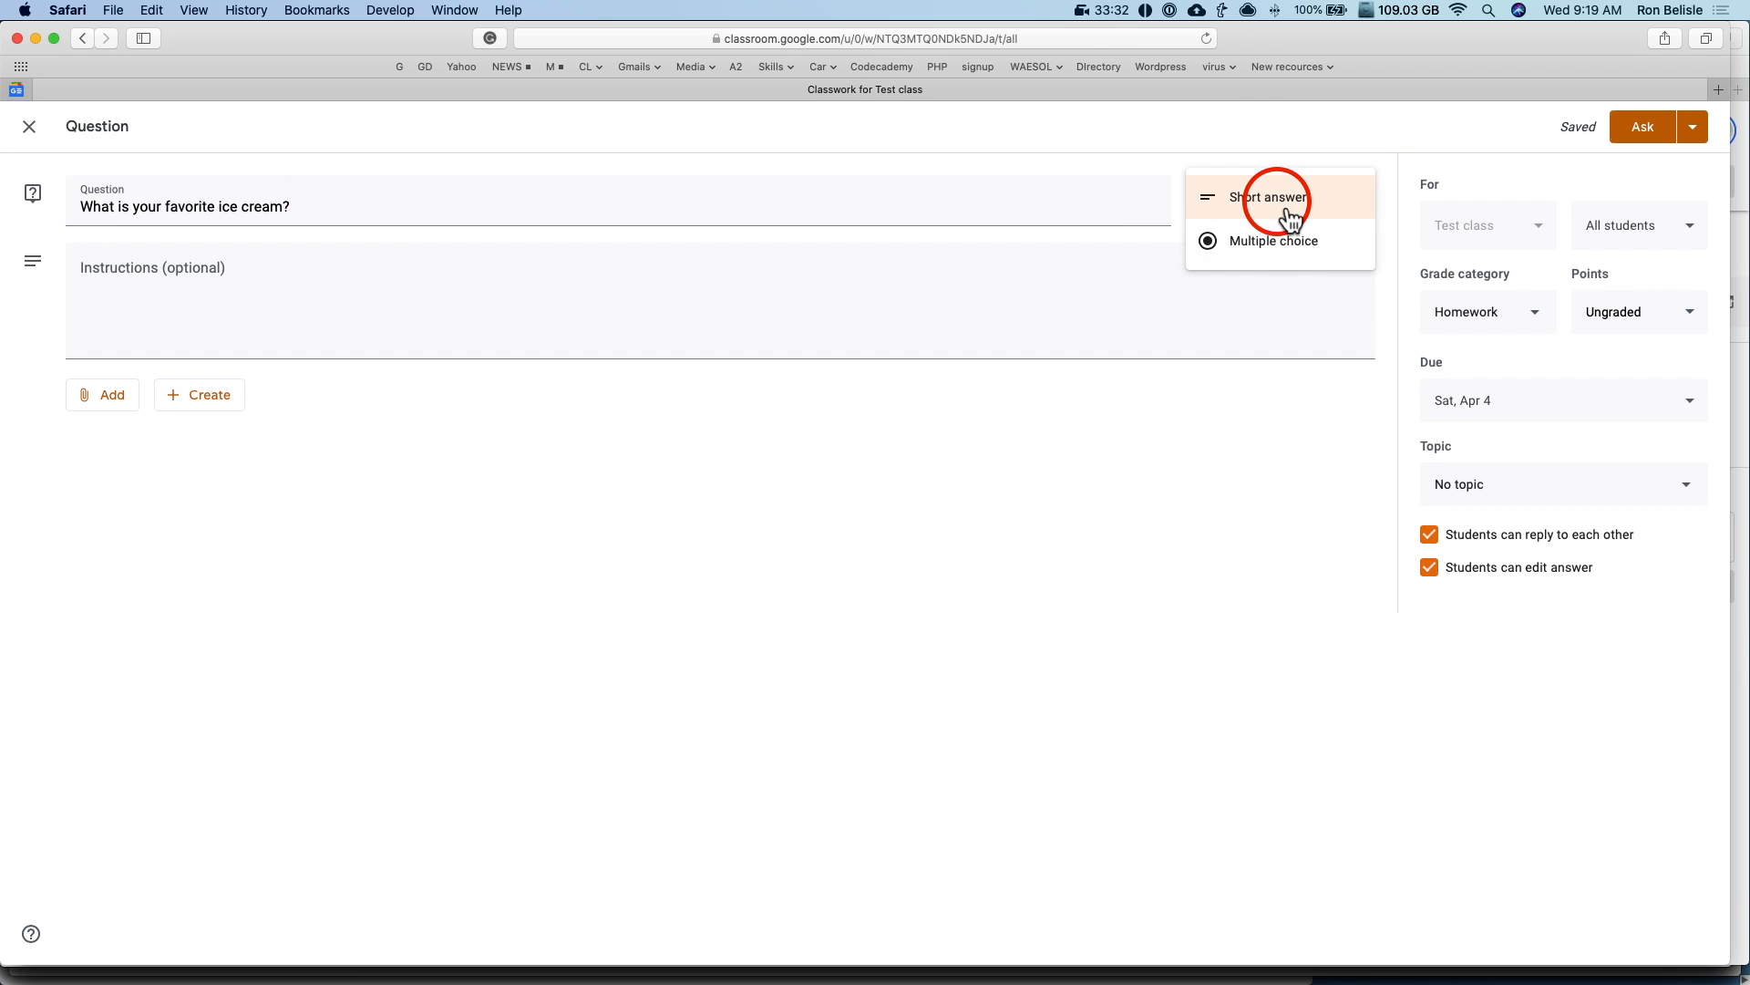
{"action": "left_click", "coordinate": [1288, 245]}
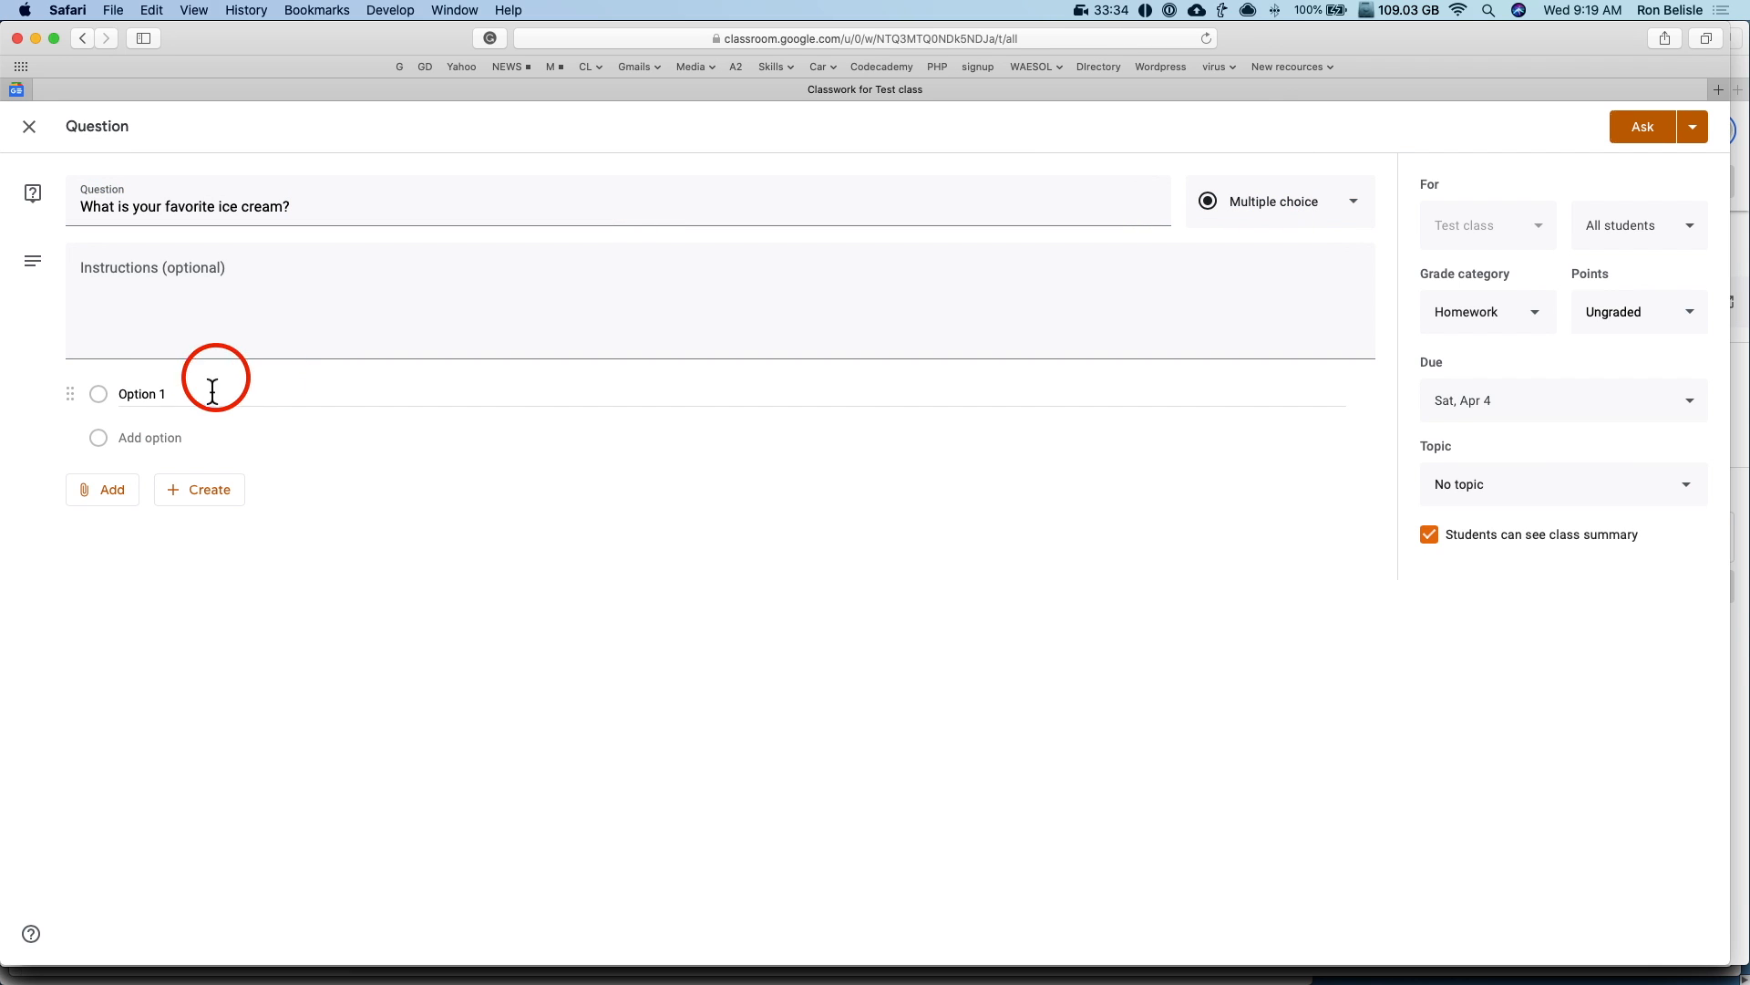
Step: Add the answer options vanilla, chocolate and strawberry, and post the question to the class
{"action": "left_click", "coordinate": [168, 397]}
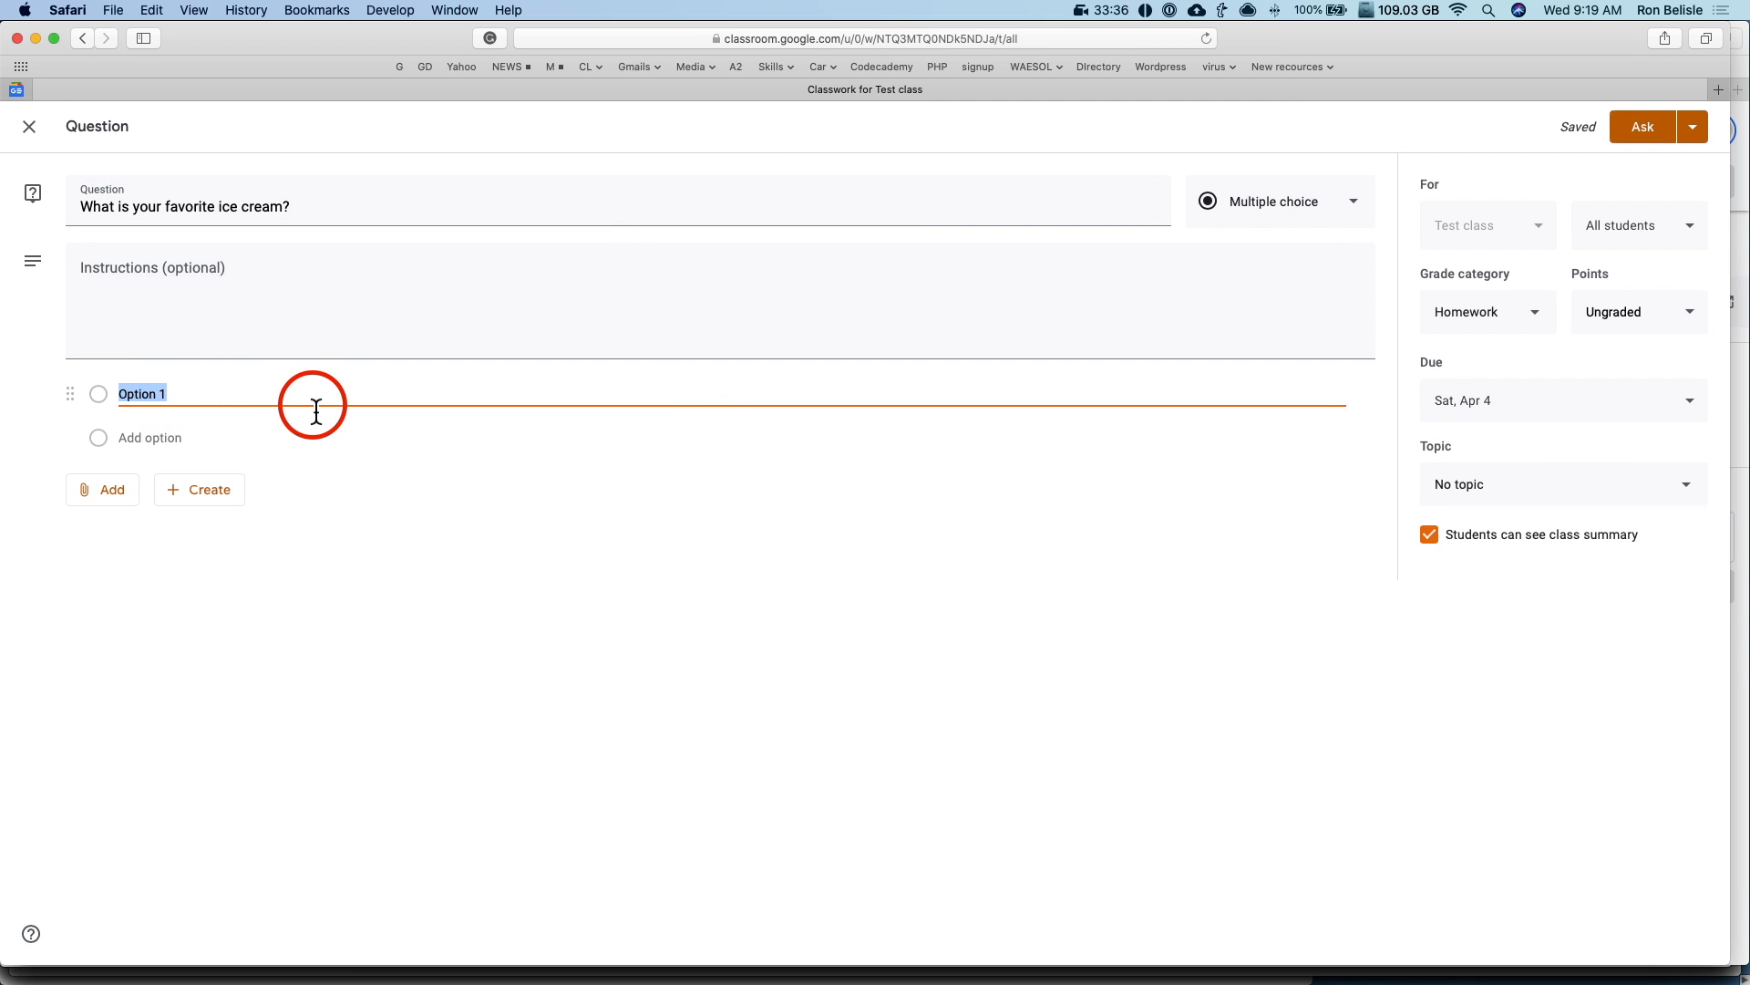
{"action": "type", "text": "va"}
{"action": "key", "text": "Return"}
{"action": "type", "text": "ch"}
{"action": "key", "text": "Tab"}
{"action": "key", "text": "Tab"}
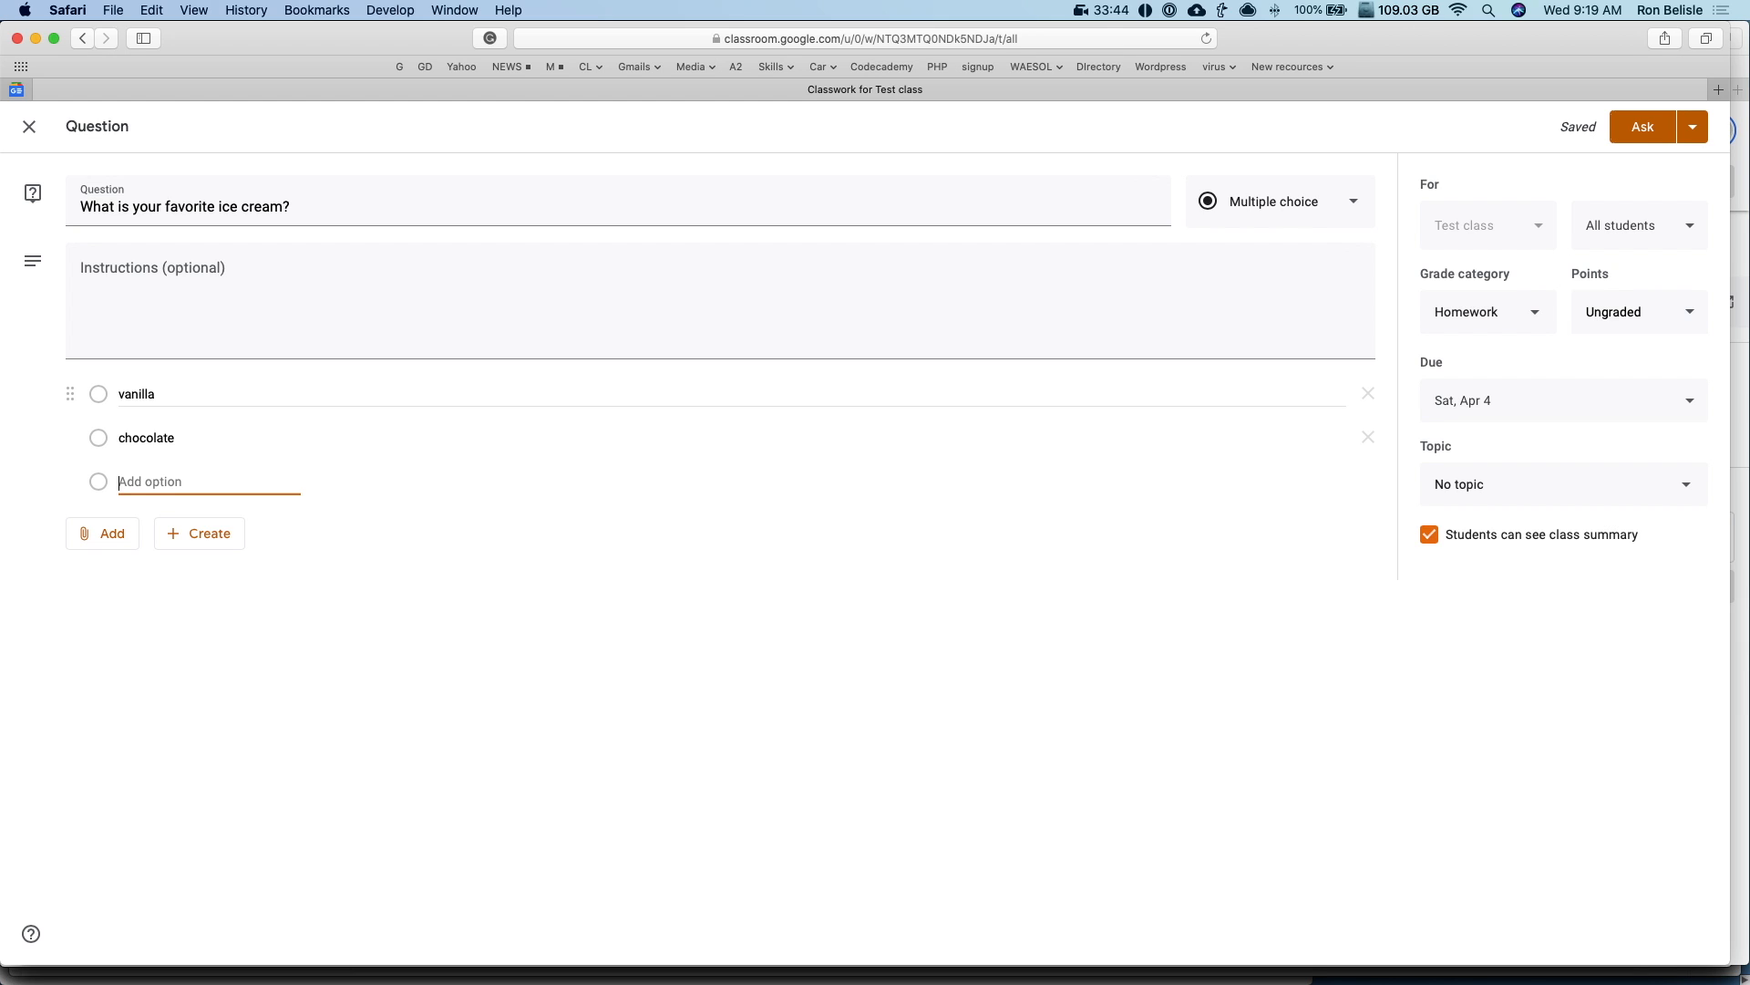
{"action": "type", "text": "strawberry"}
{"action": "key", "text": "Tab"}
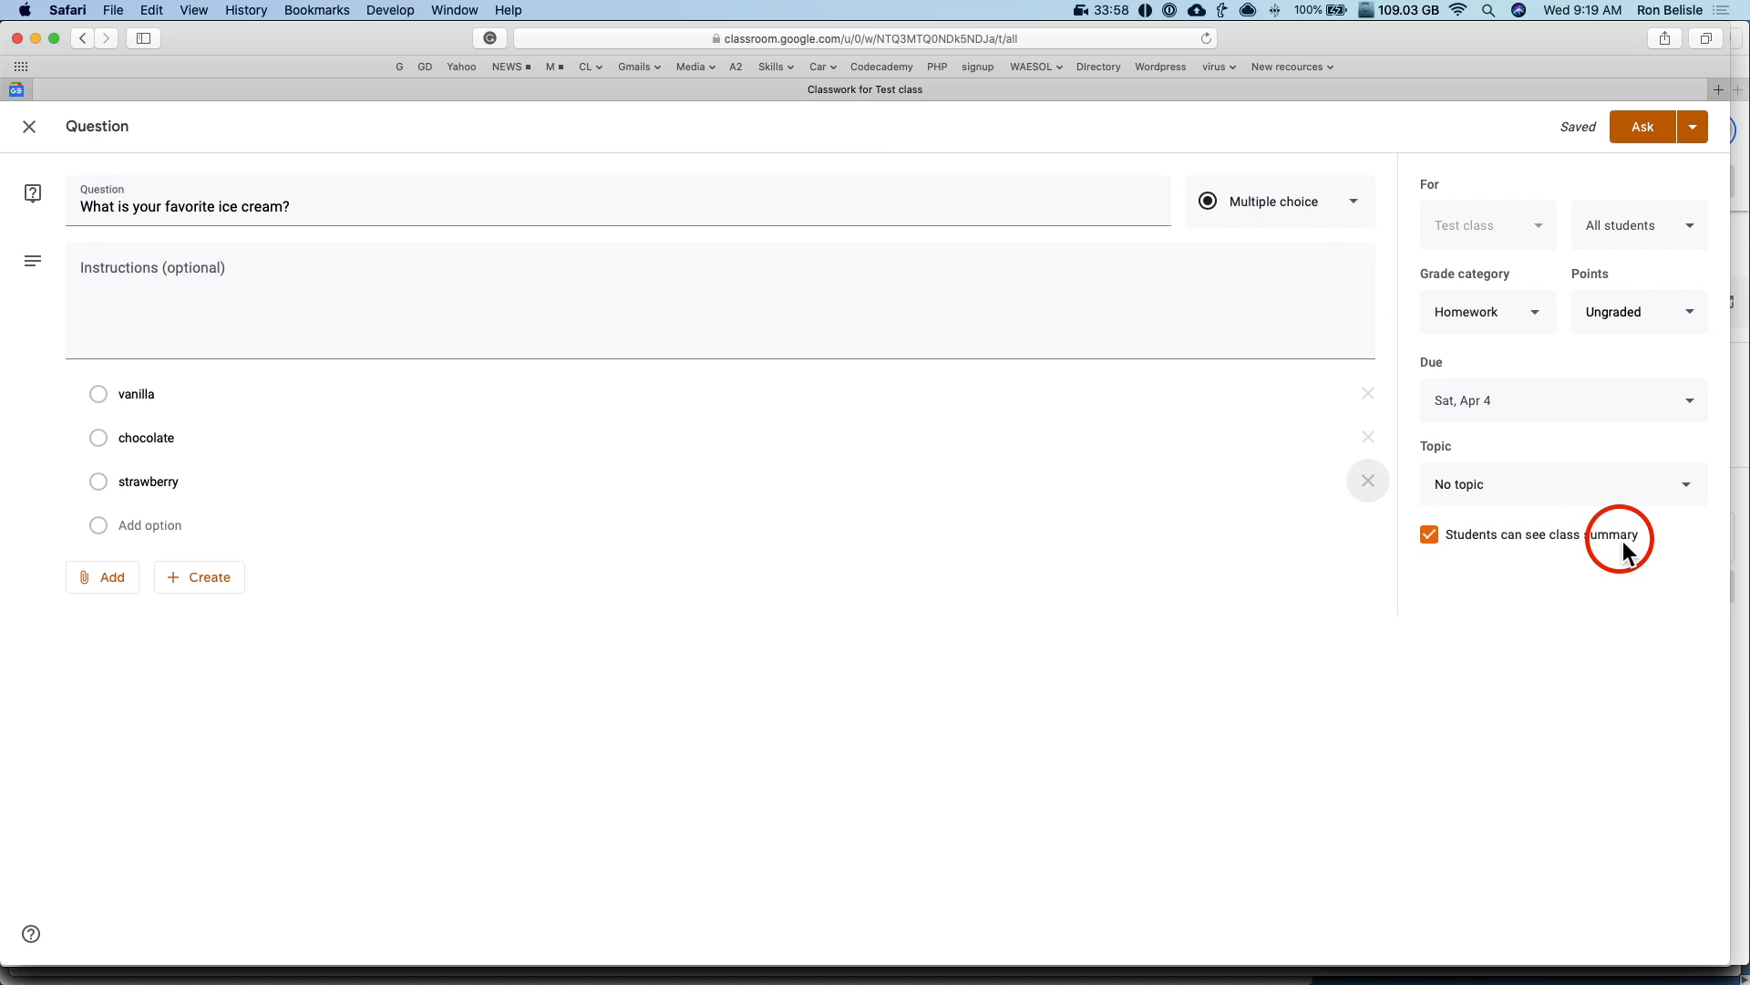
{"action": "left_click", "coordinate": [1650, 137]}
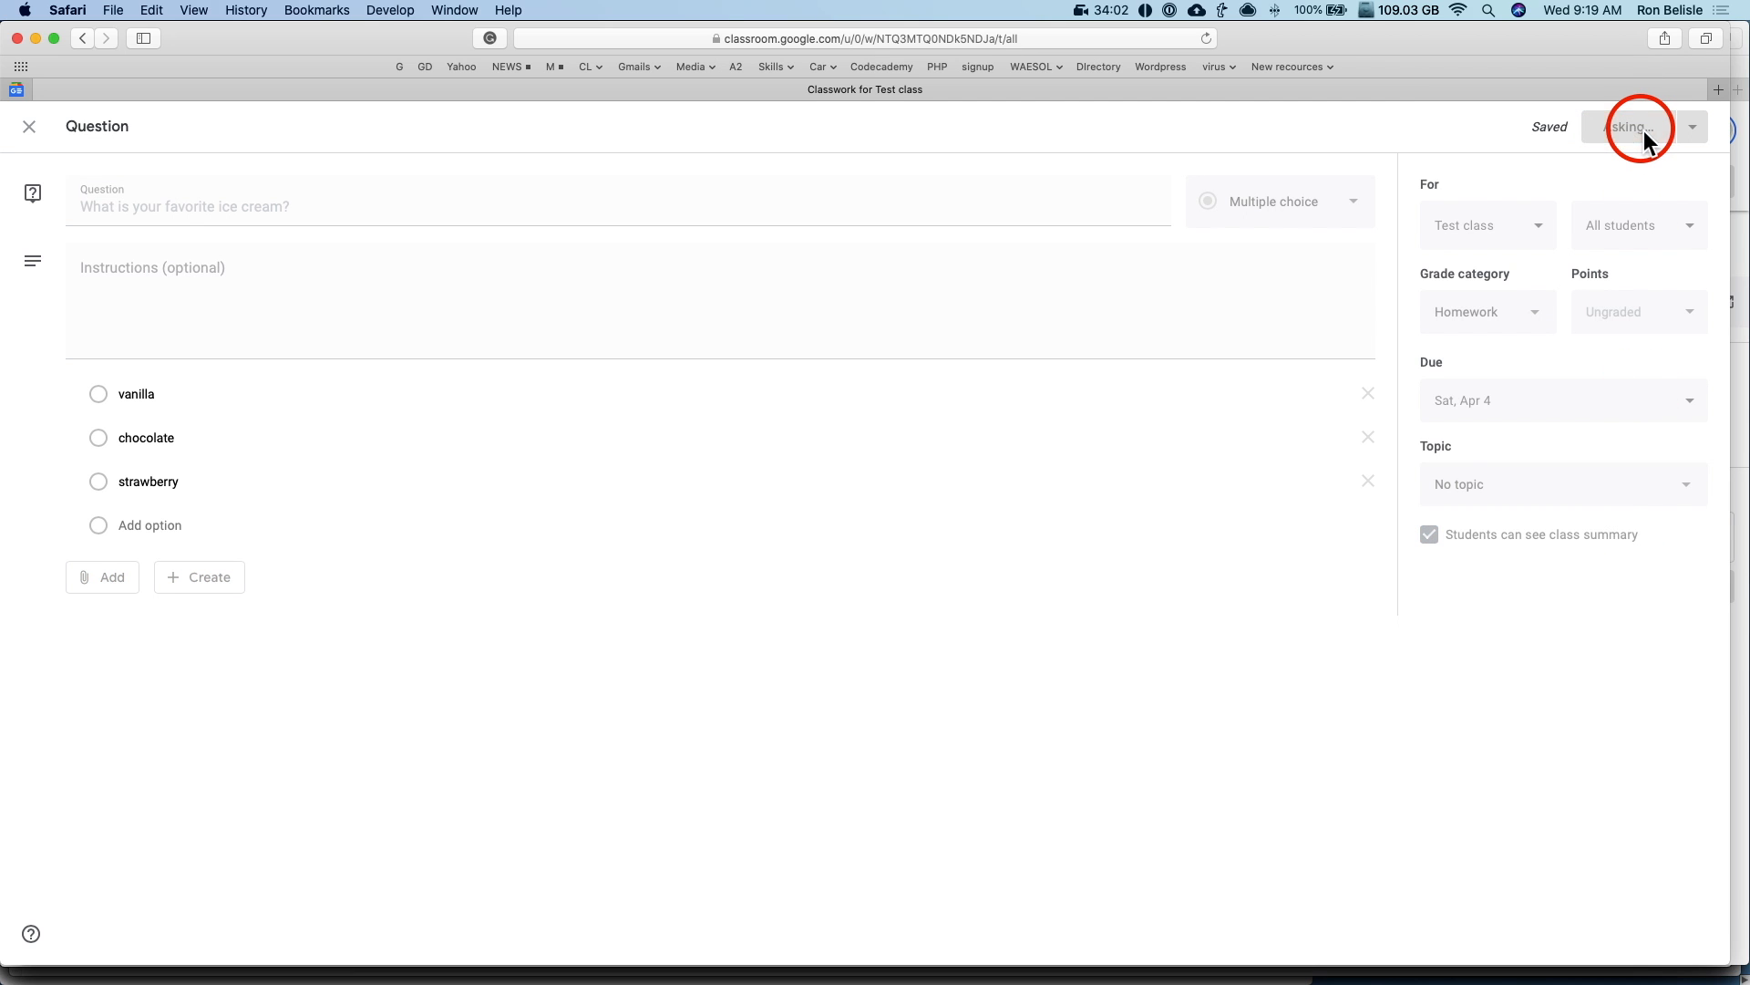
Step: Switch to the student's browser window and go to the Test class Classwork page
{"action": "key", "text": "super+grave"}
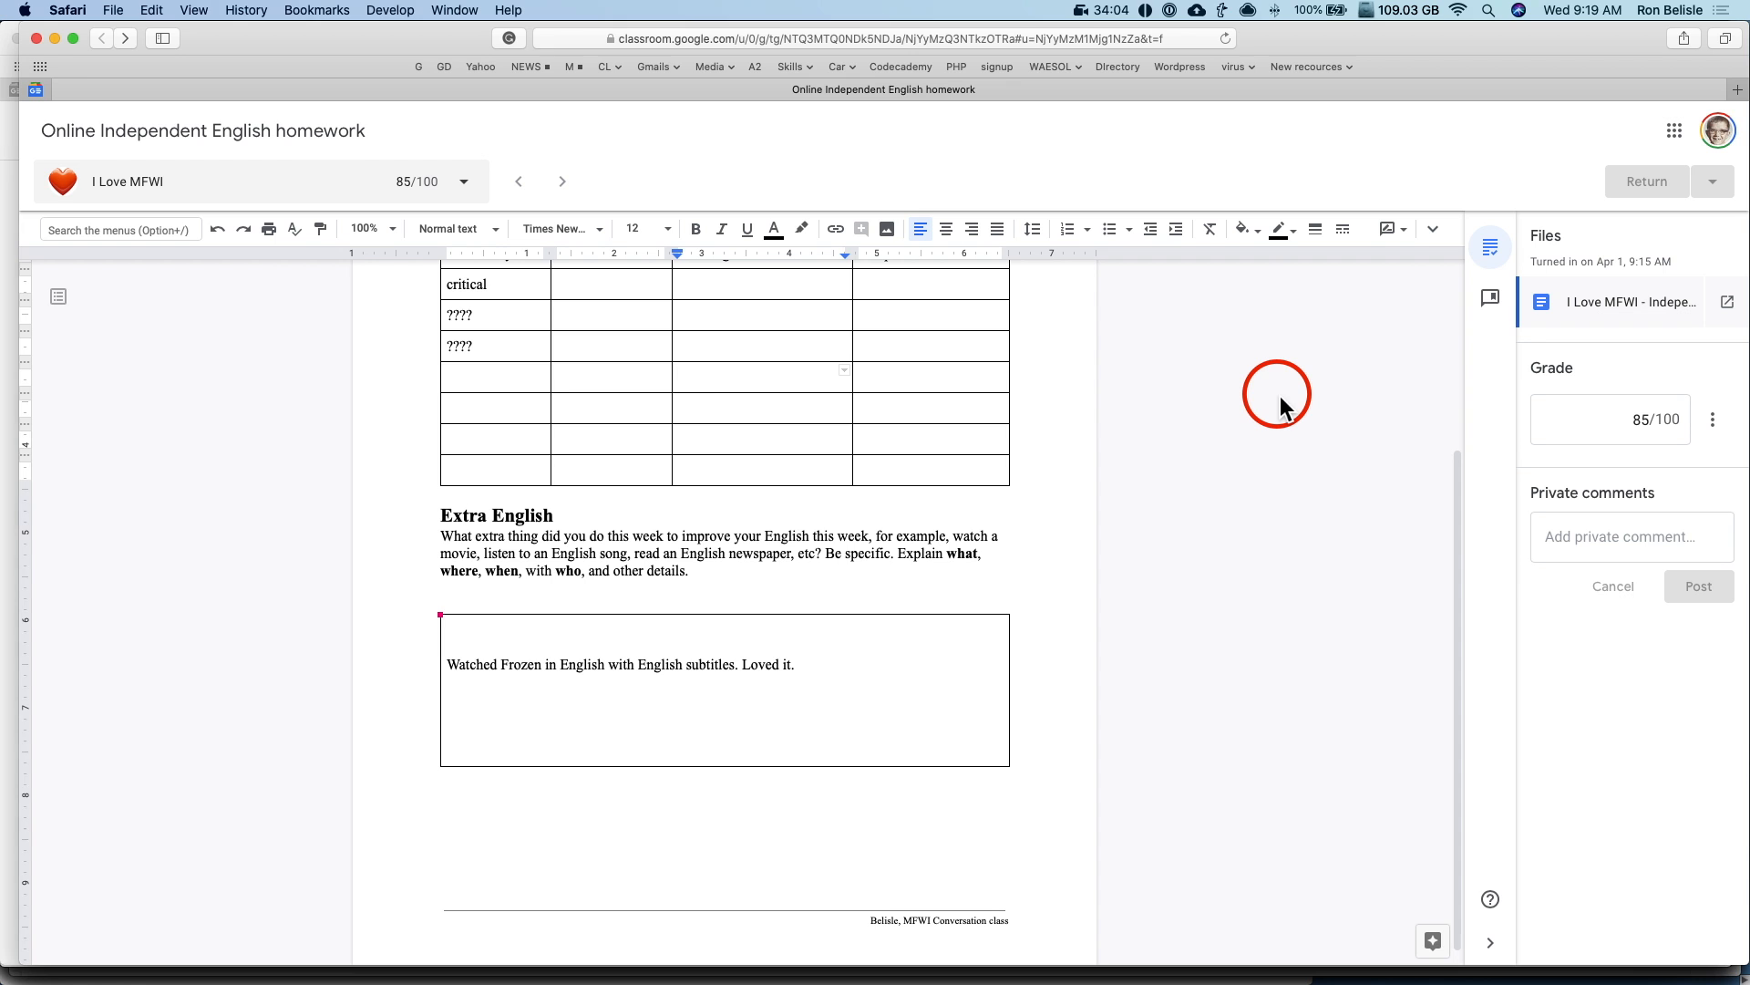
{"action": "key", "text": "super+grave"}
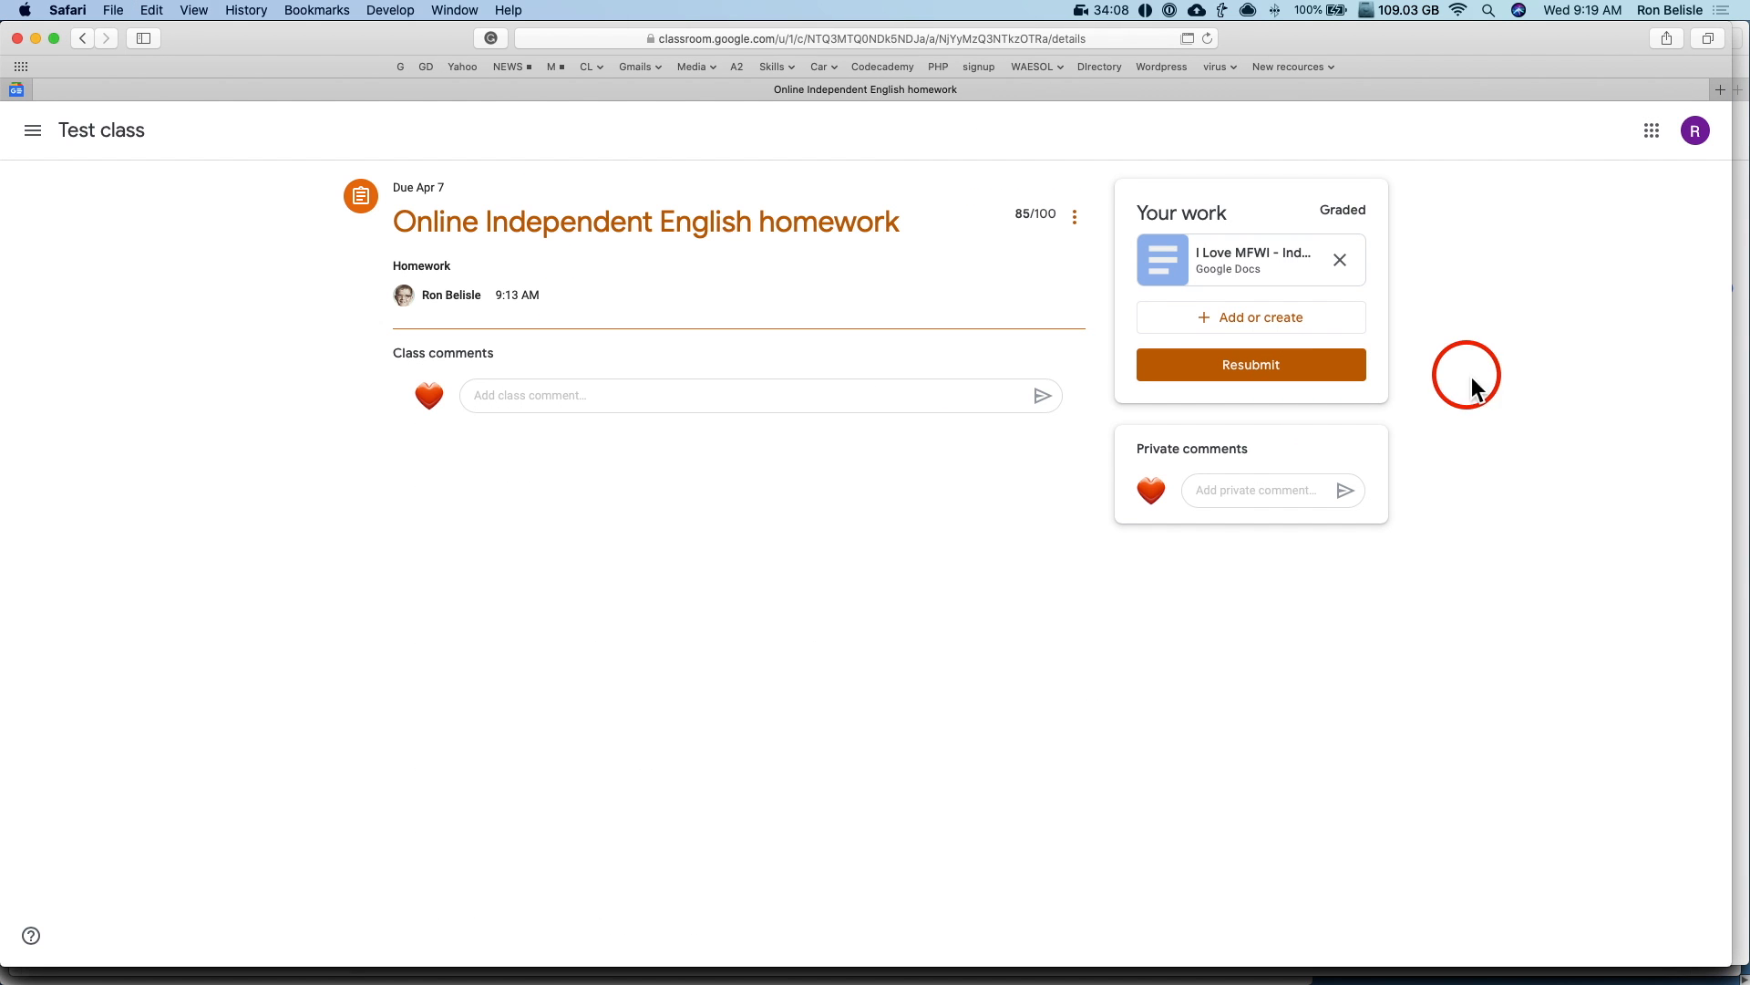
{"action": "left_click", "coordinate": [97, 127]}
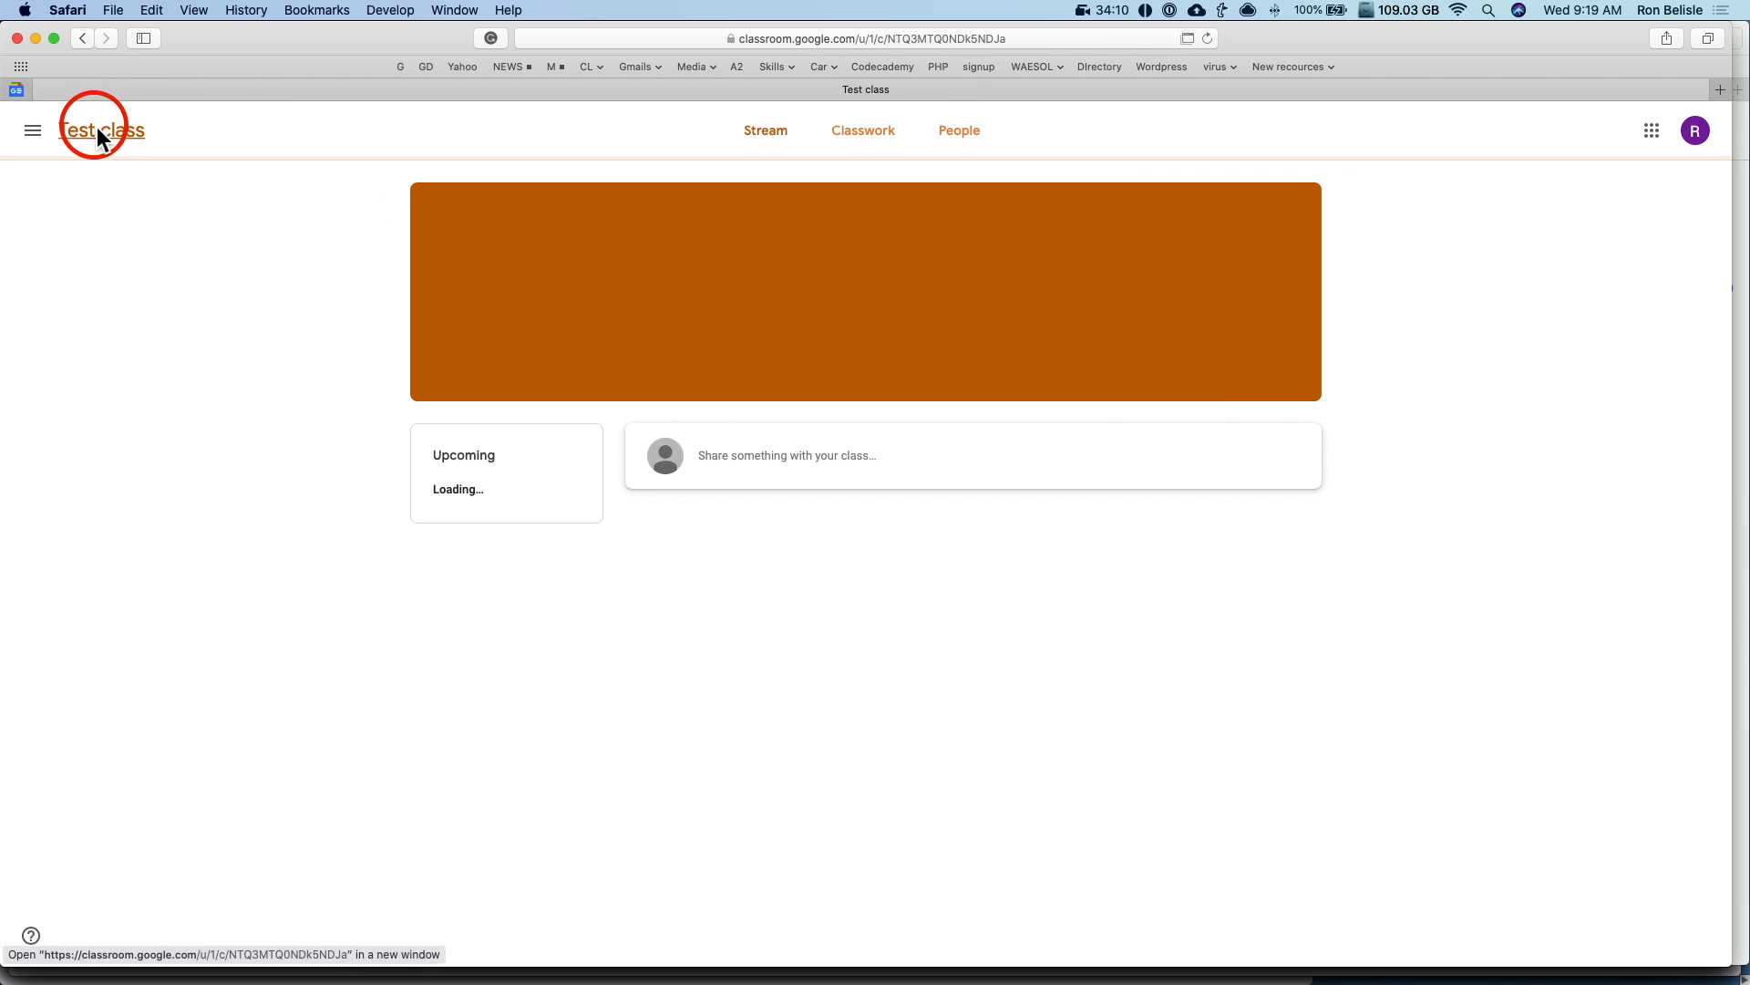
{"action": "left_click", "coordinate": [866, 146]}
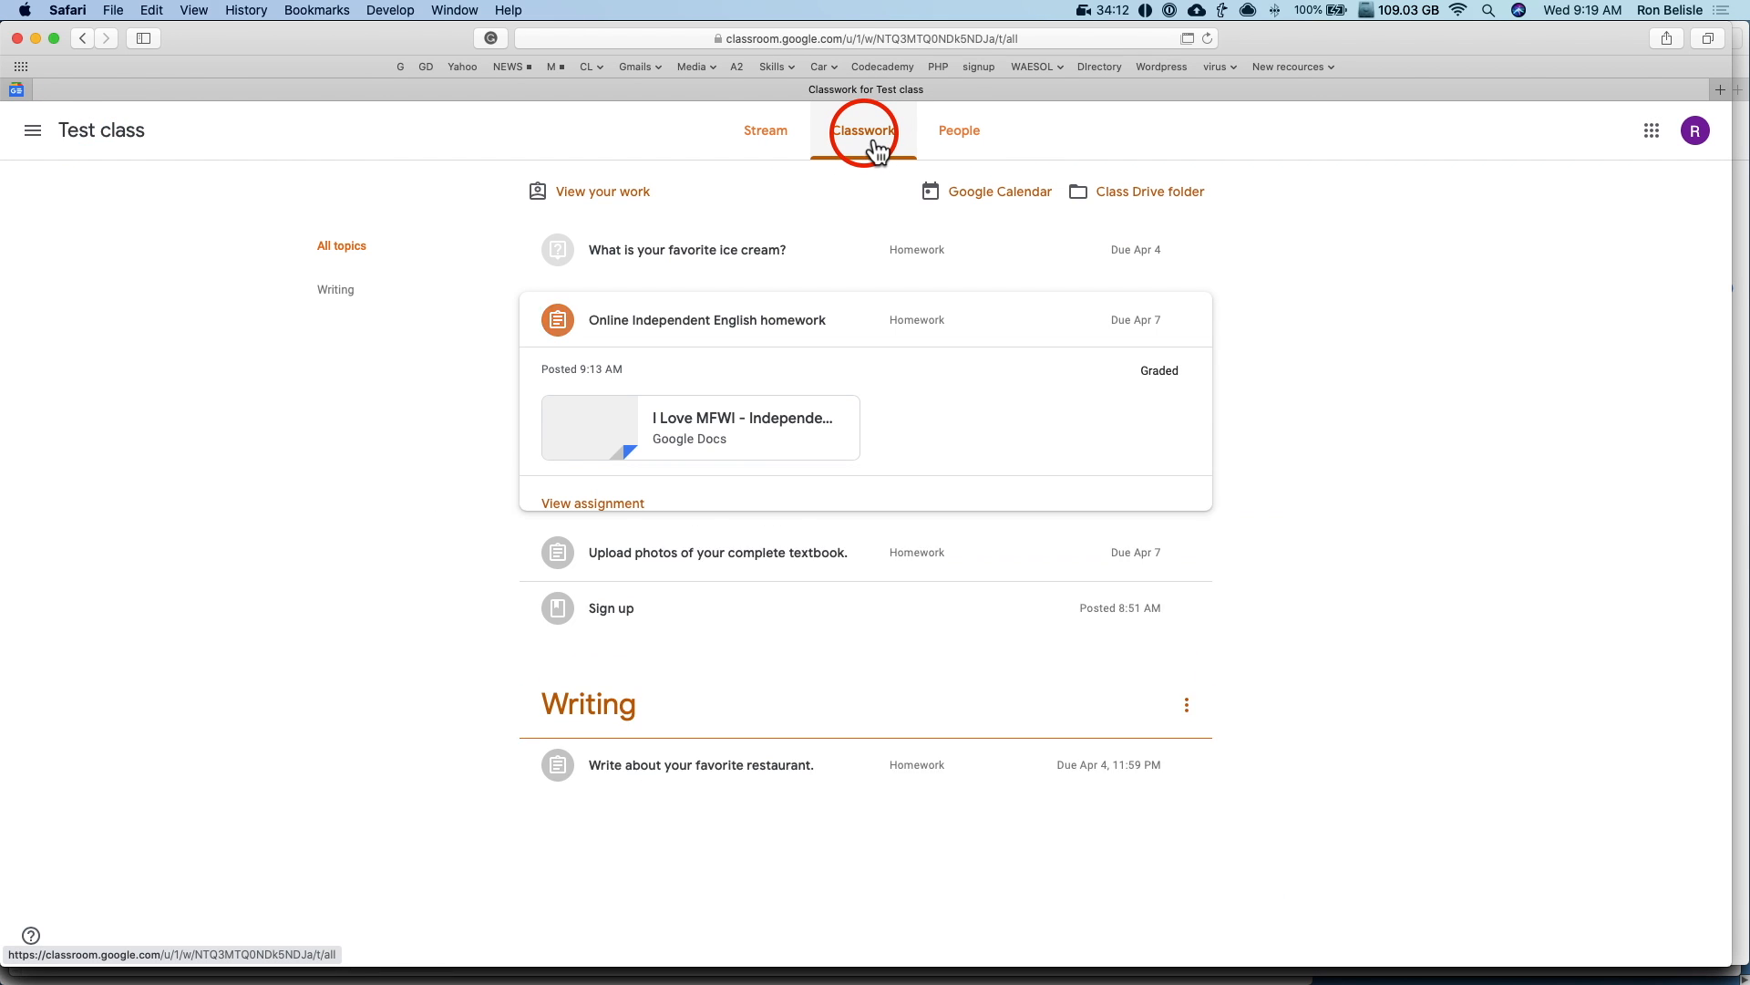
Step: Open the full view of the favorite ice cream question, answer vanilla, and turn it in
{"action": "left_click", "coordinate": [762, 264]}
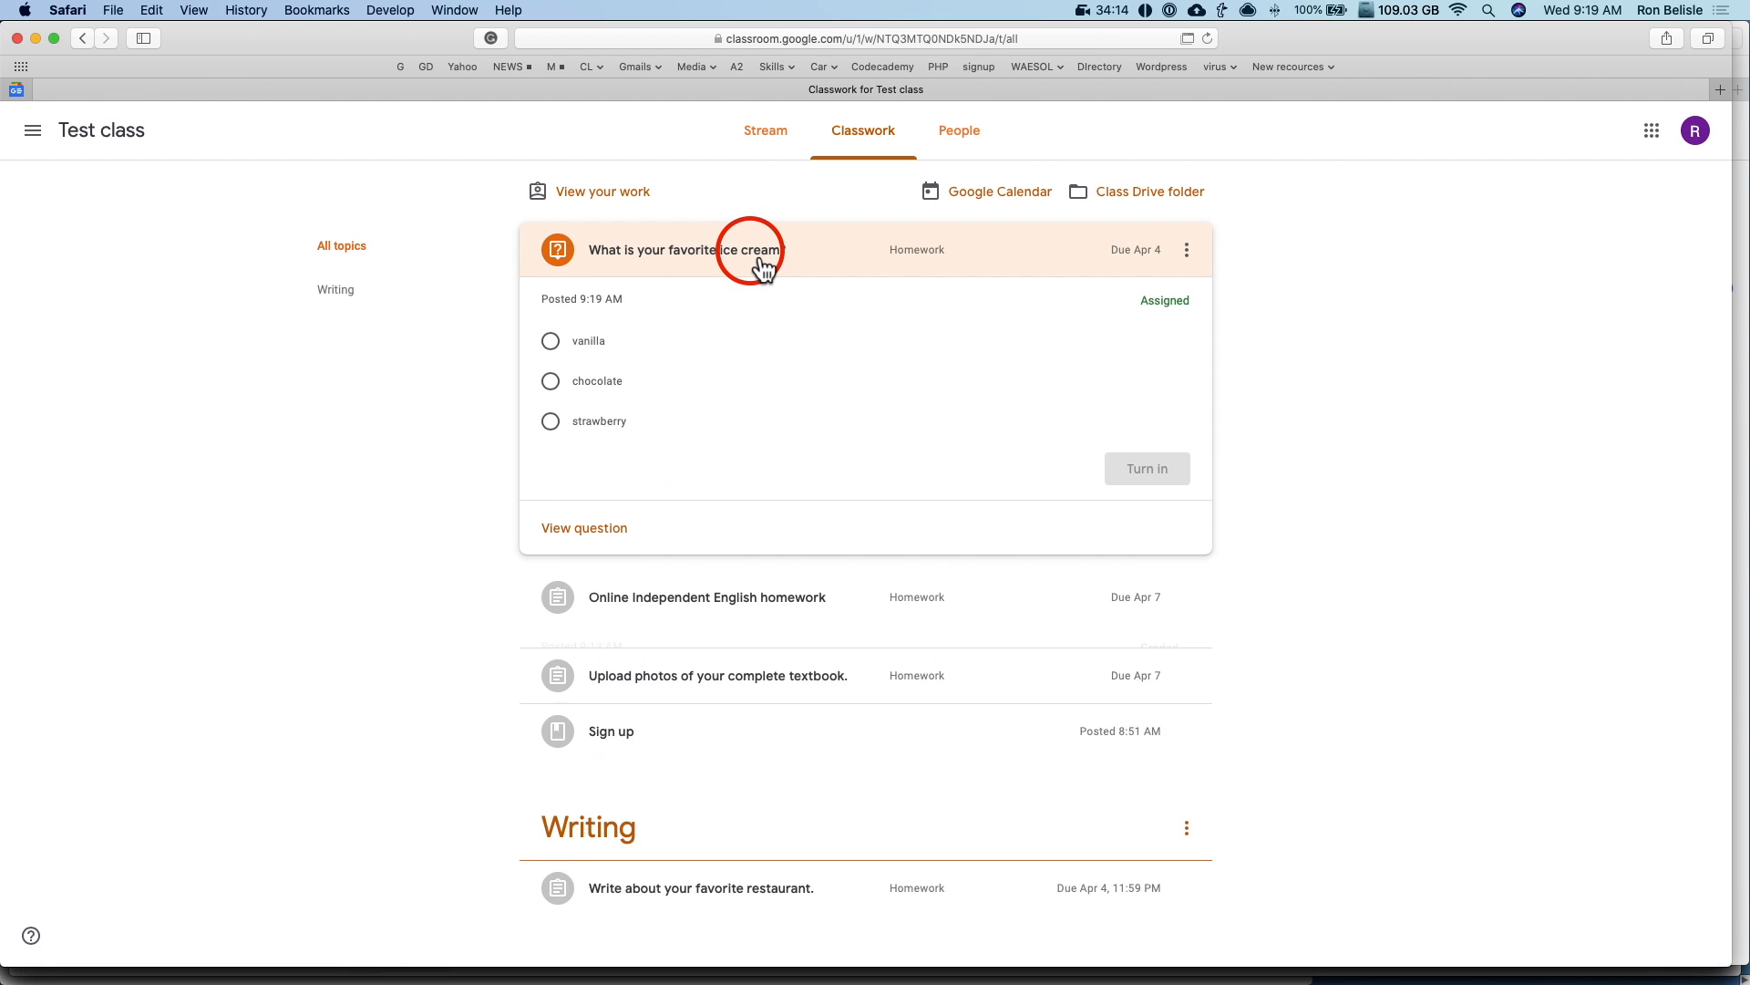
{"action": "left_click", "coordinate": [617, 547]}
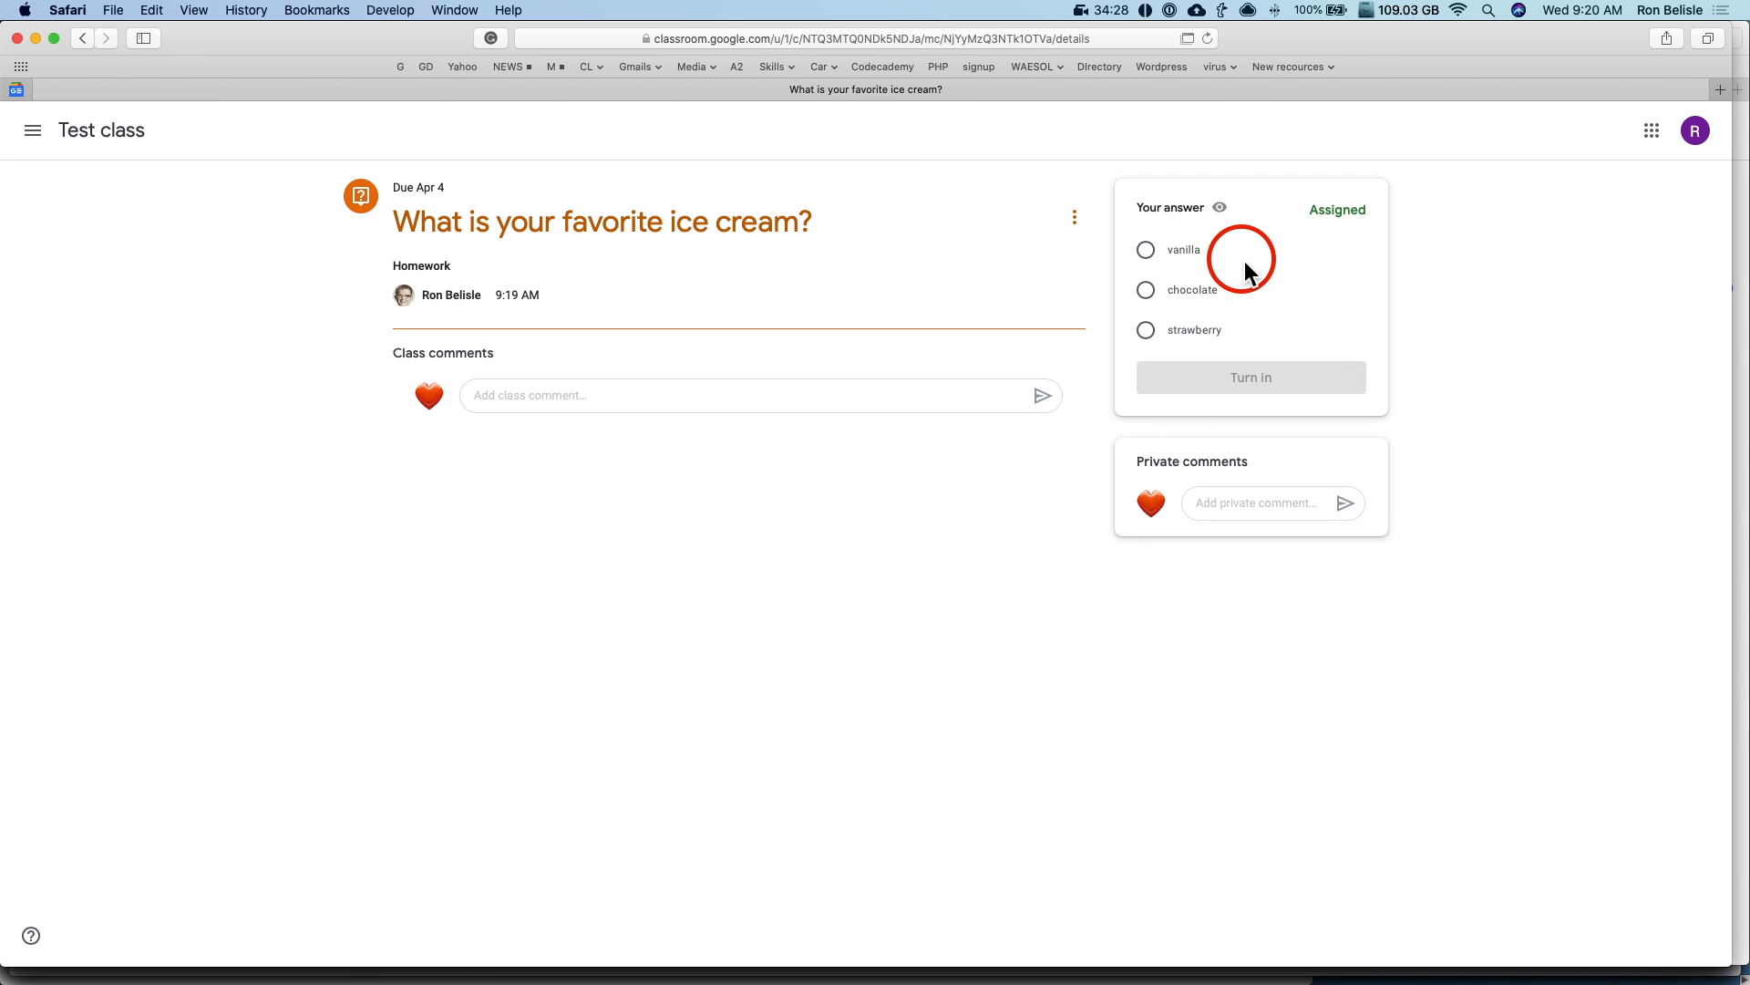
{"action": "left_click", "coordinate": [1154, 260]}
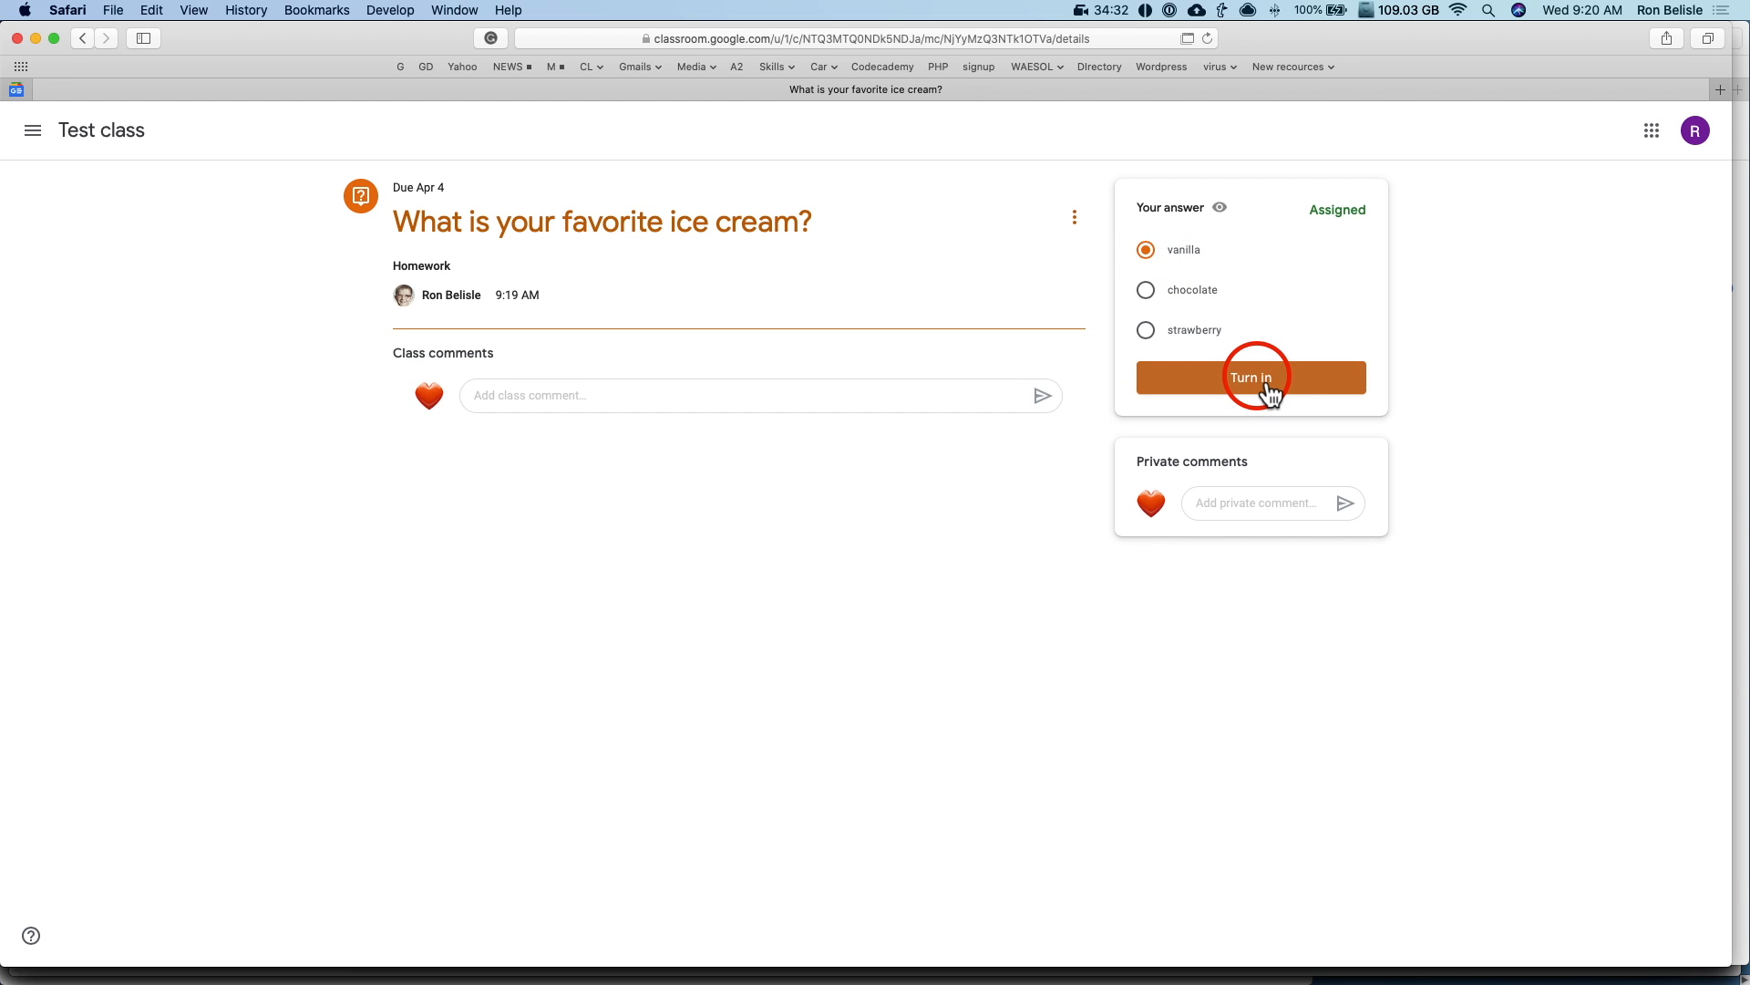
{"action": "left_click", "coordinate": [1270, 394]}
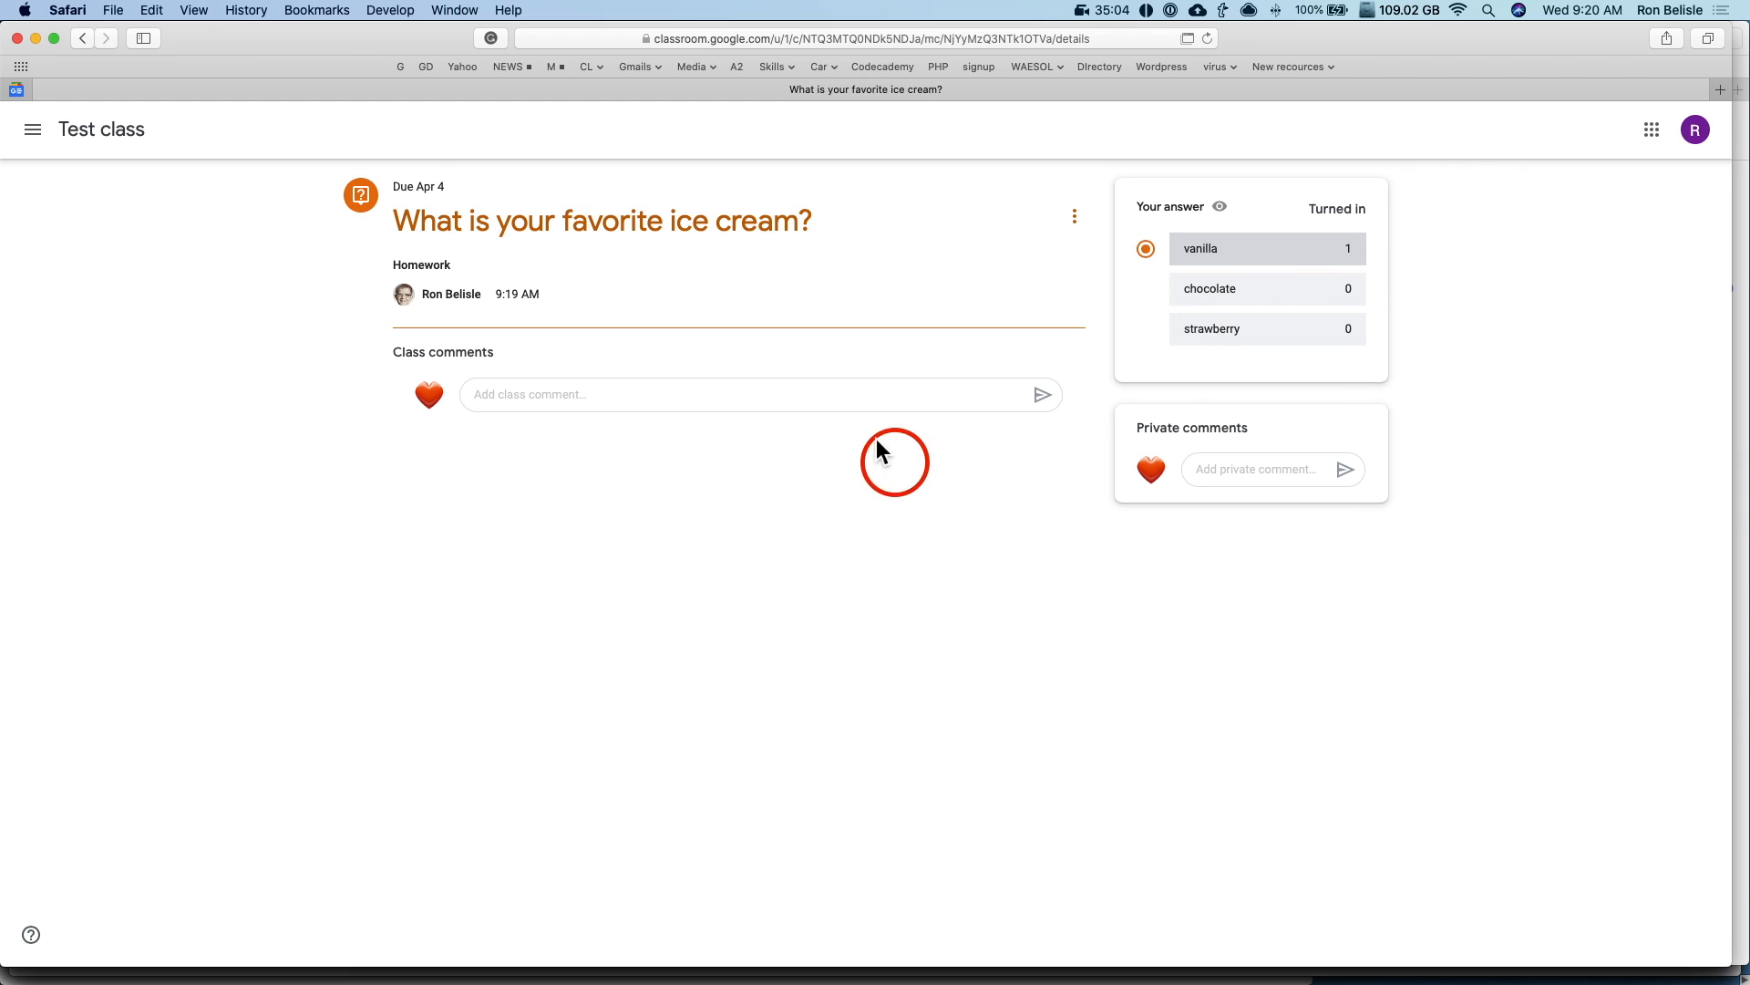
Step: Return to the Test class Classwork page and check the ice cream question in the teacher and student views
{"action": "left_click", "coordinate": [114, 132]}
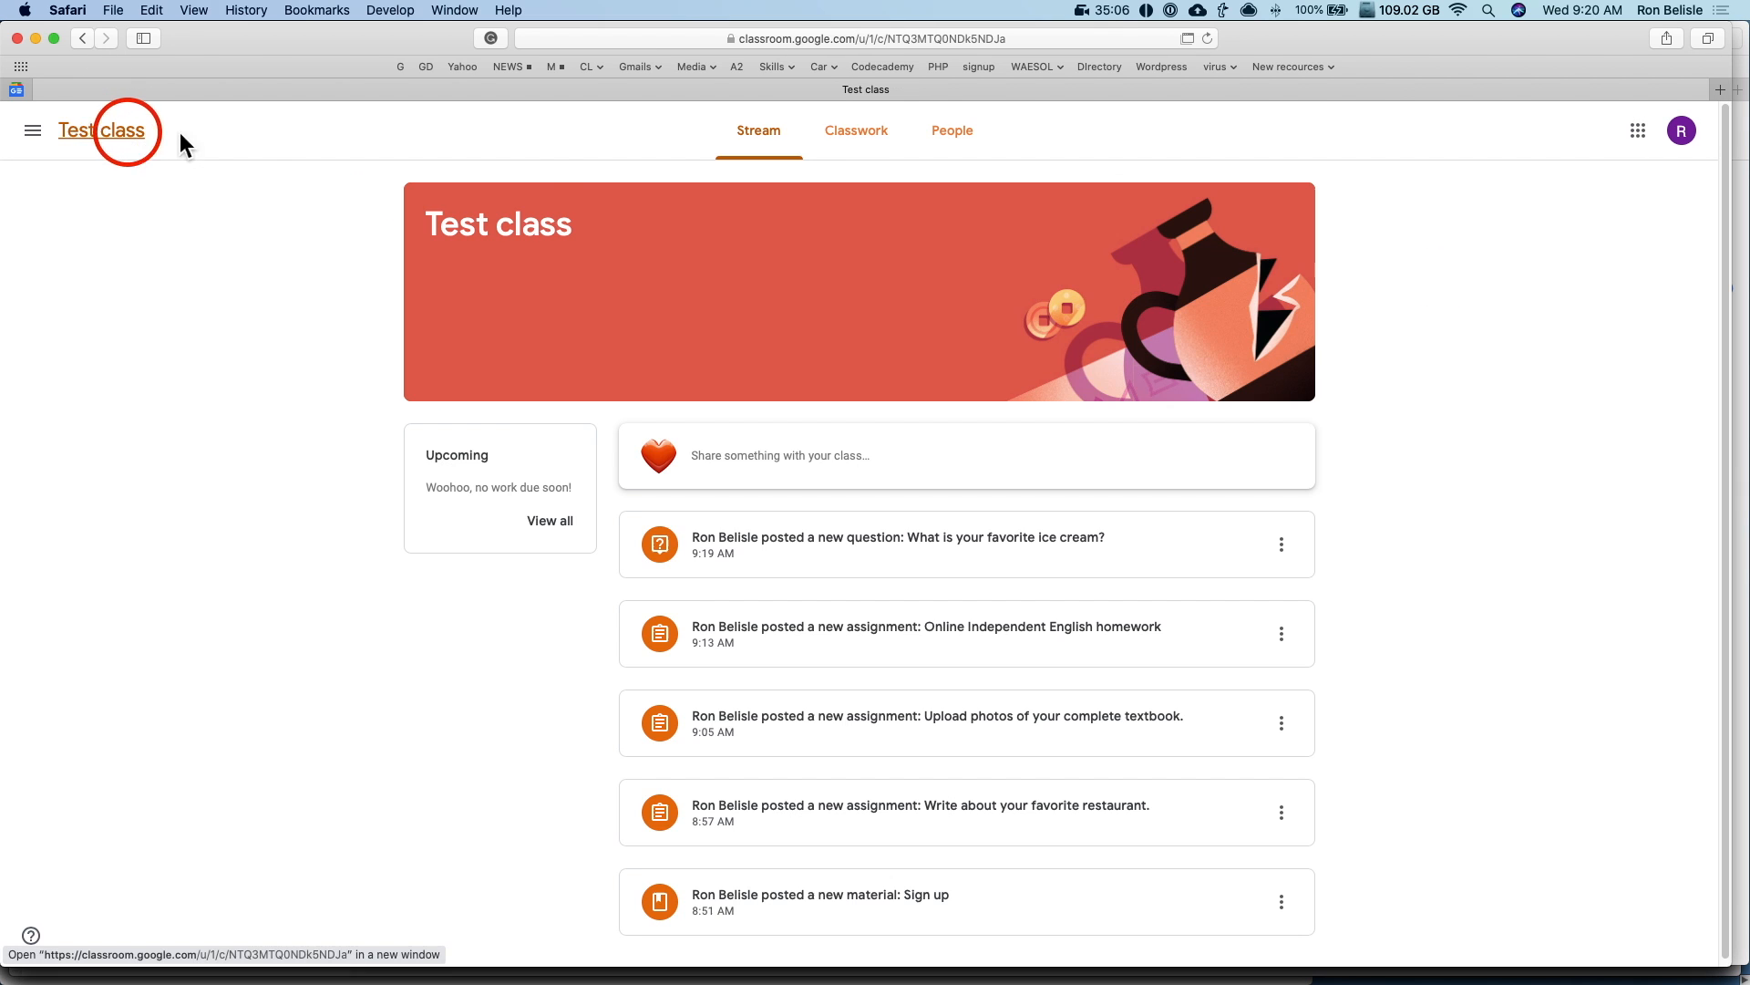
{"action": "left_click", "coordinate": [830, 153]}
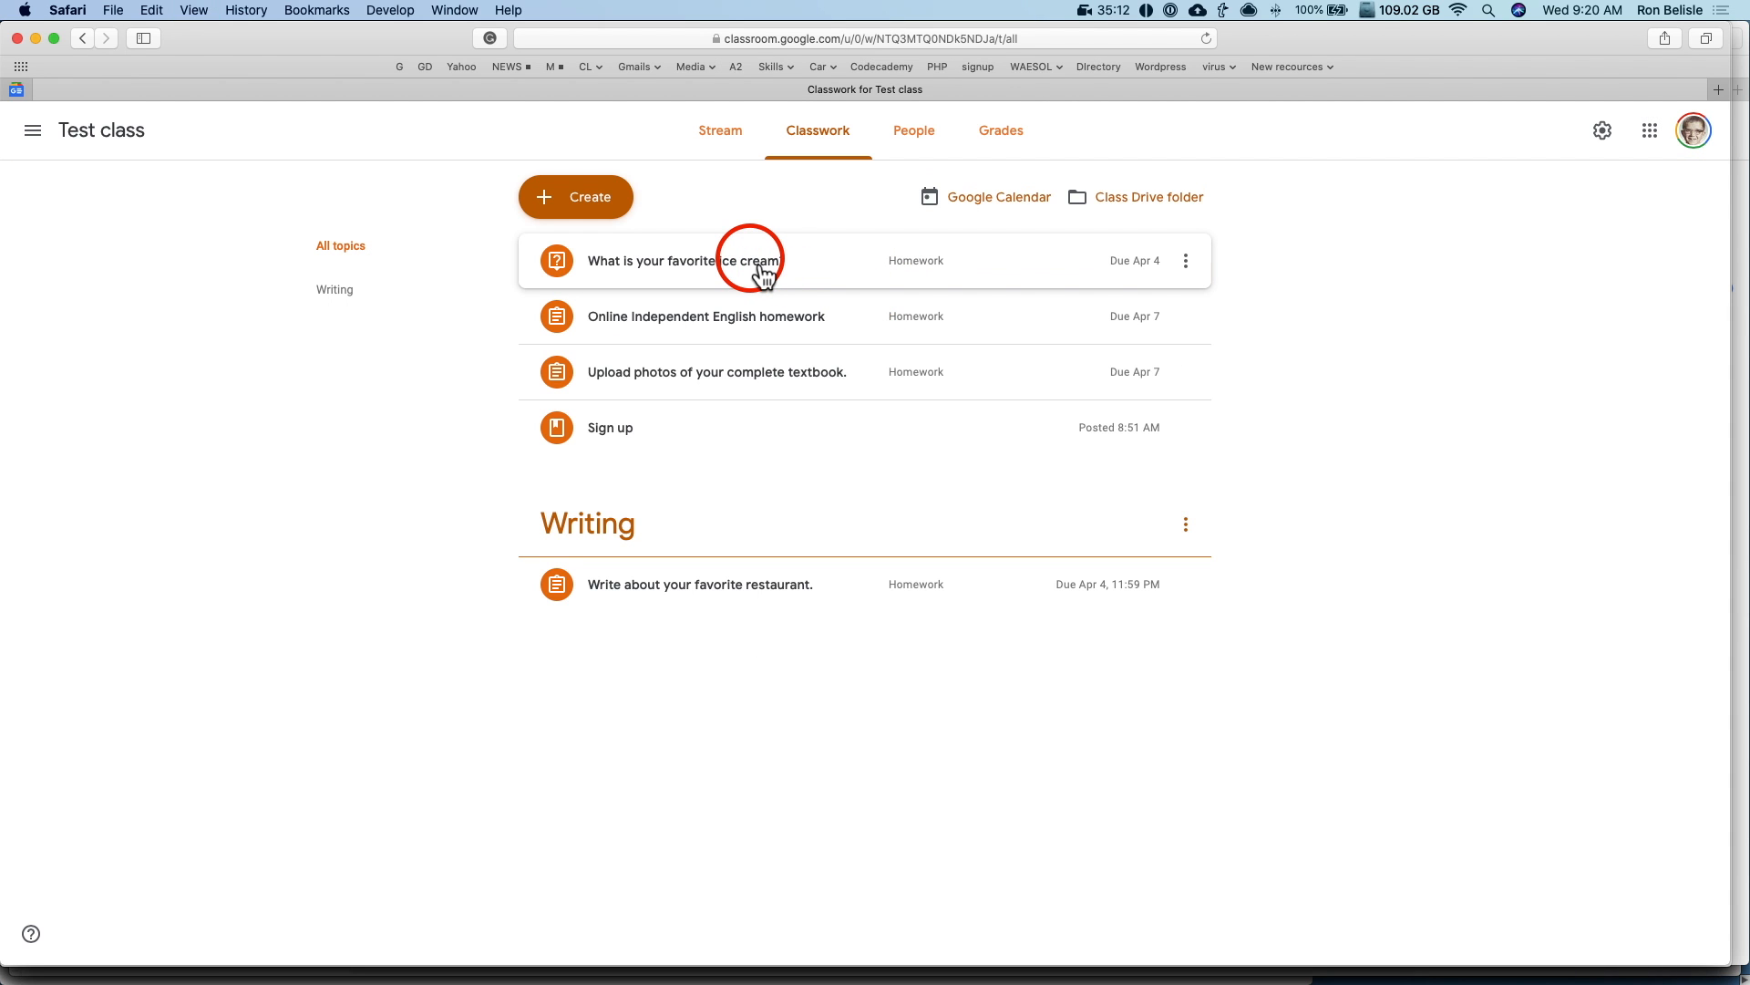
{"action": "left_click", "coordinate": [763, 270]}
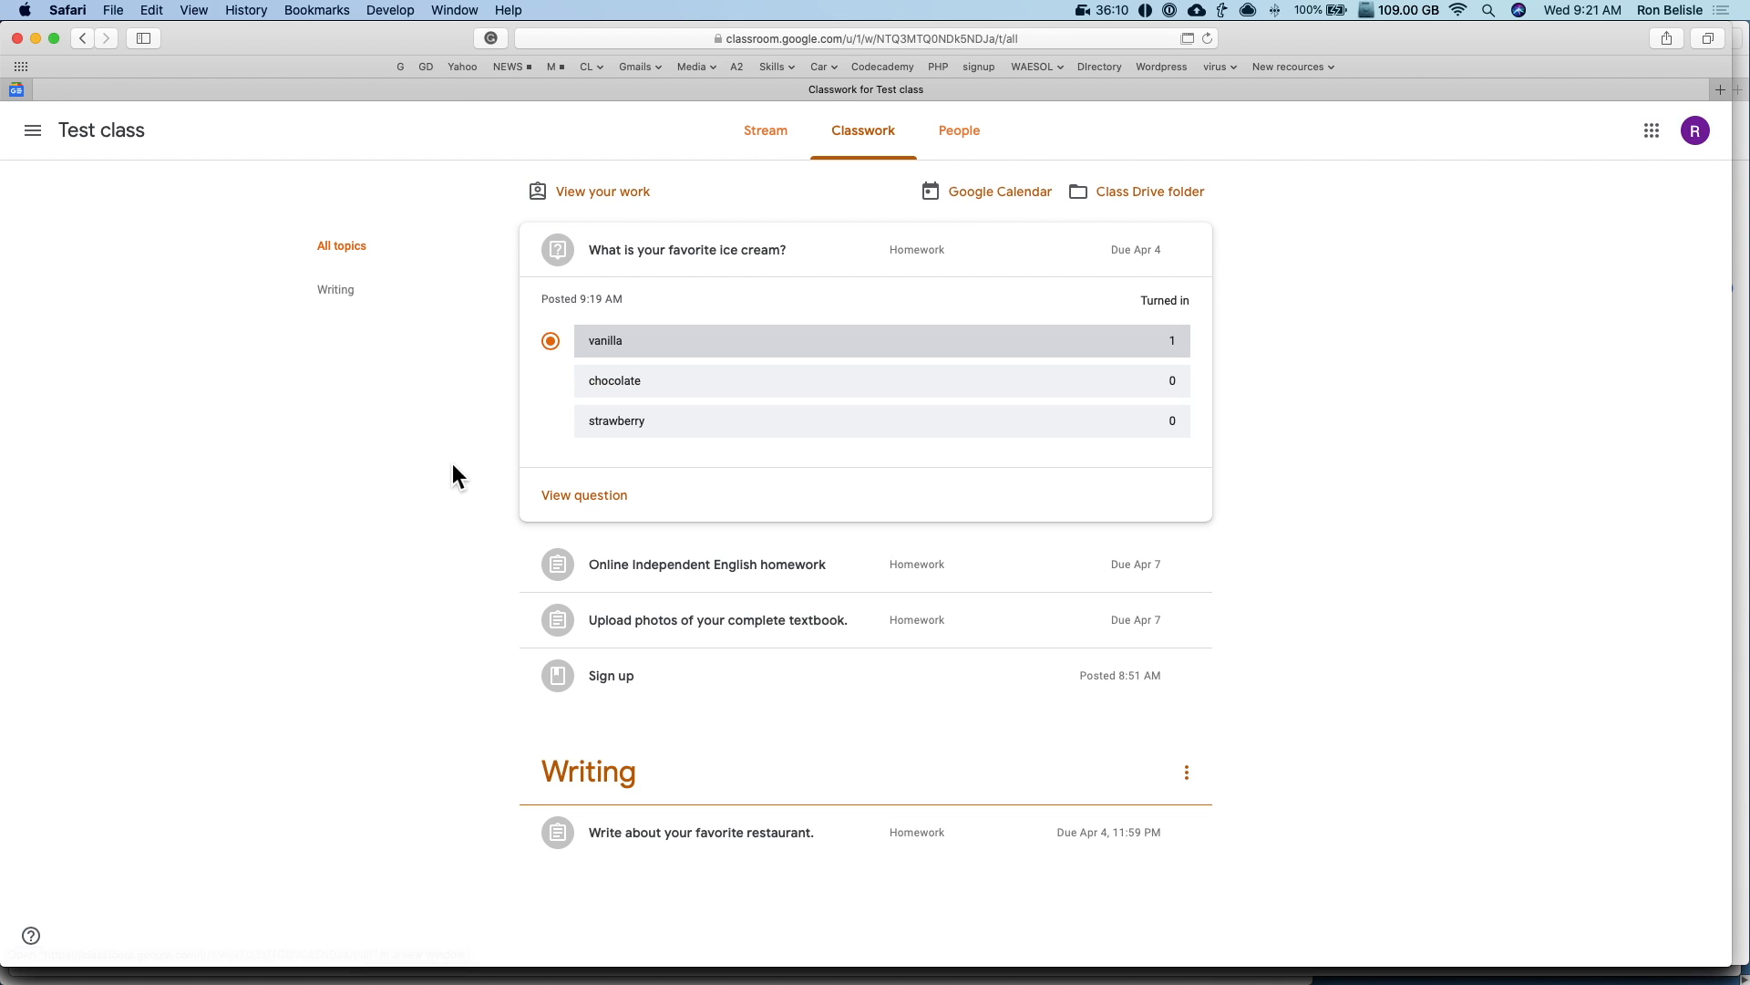
Step: Switch to the Word outline and highlight the whole "Assignment" vs. "Question" vs. "Material" line
{"action": "key", "text": "super+Tab"}
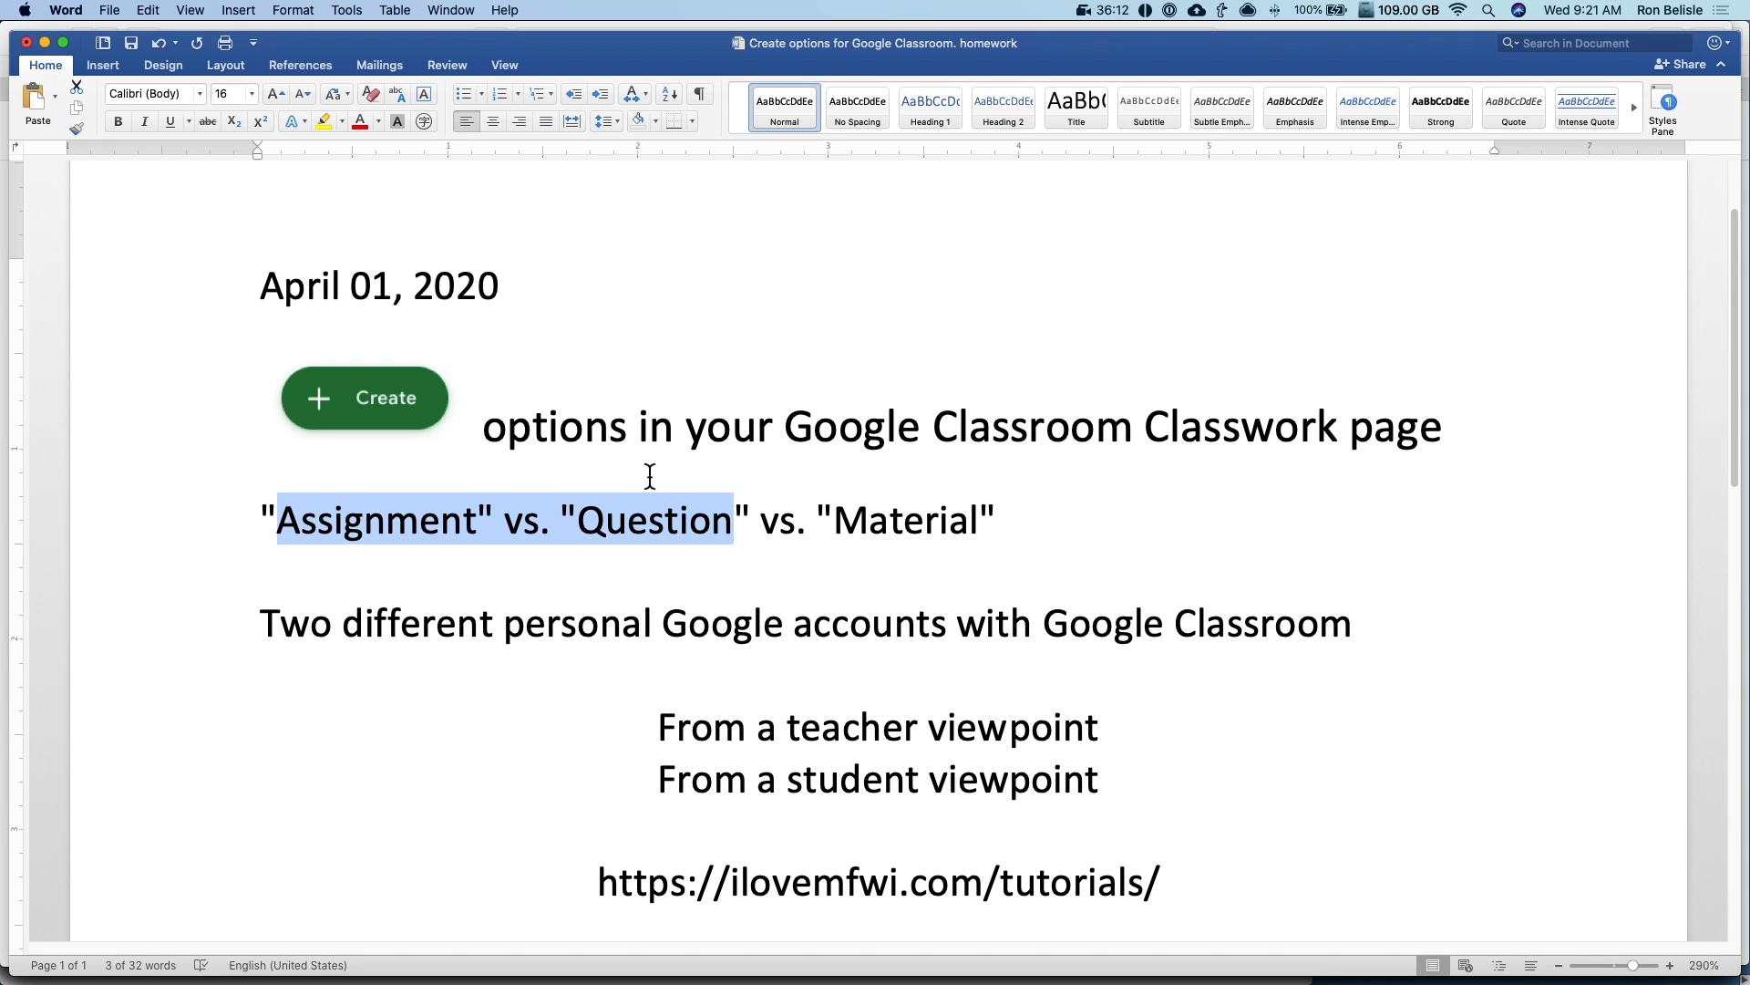
{"action": "left_click", "coordinate": [650, 475]}
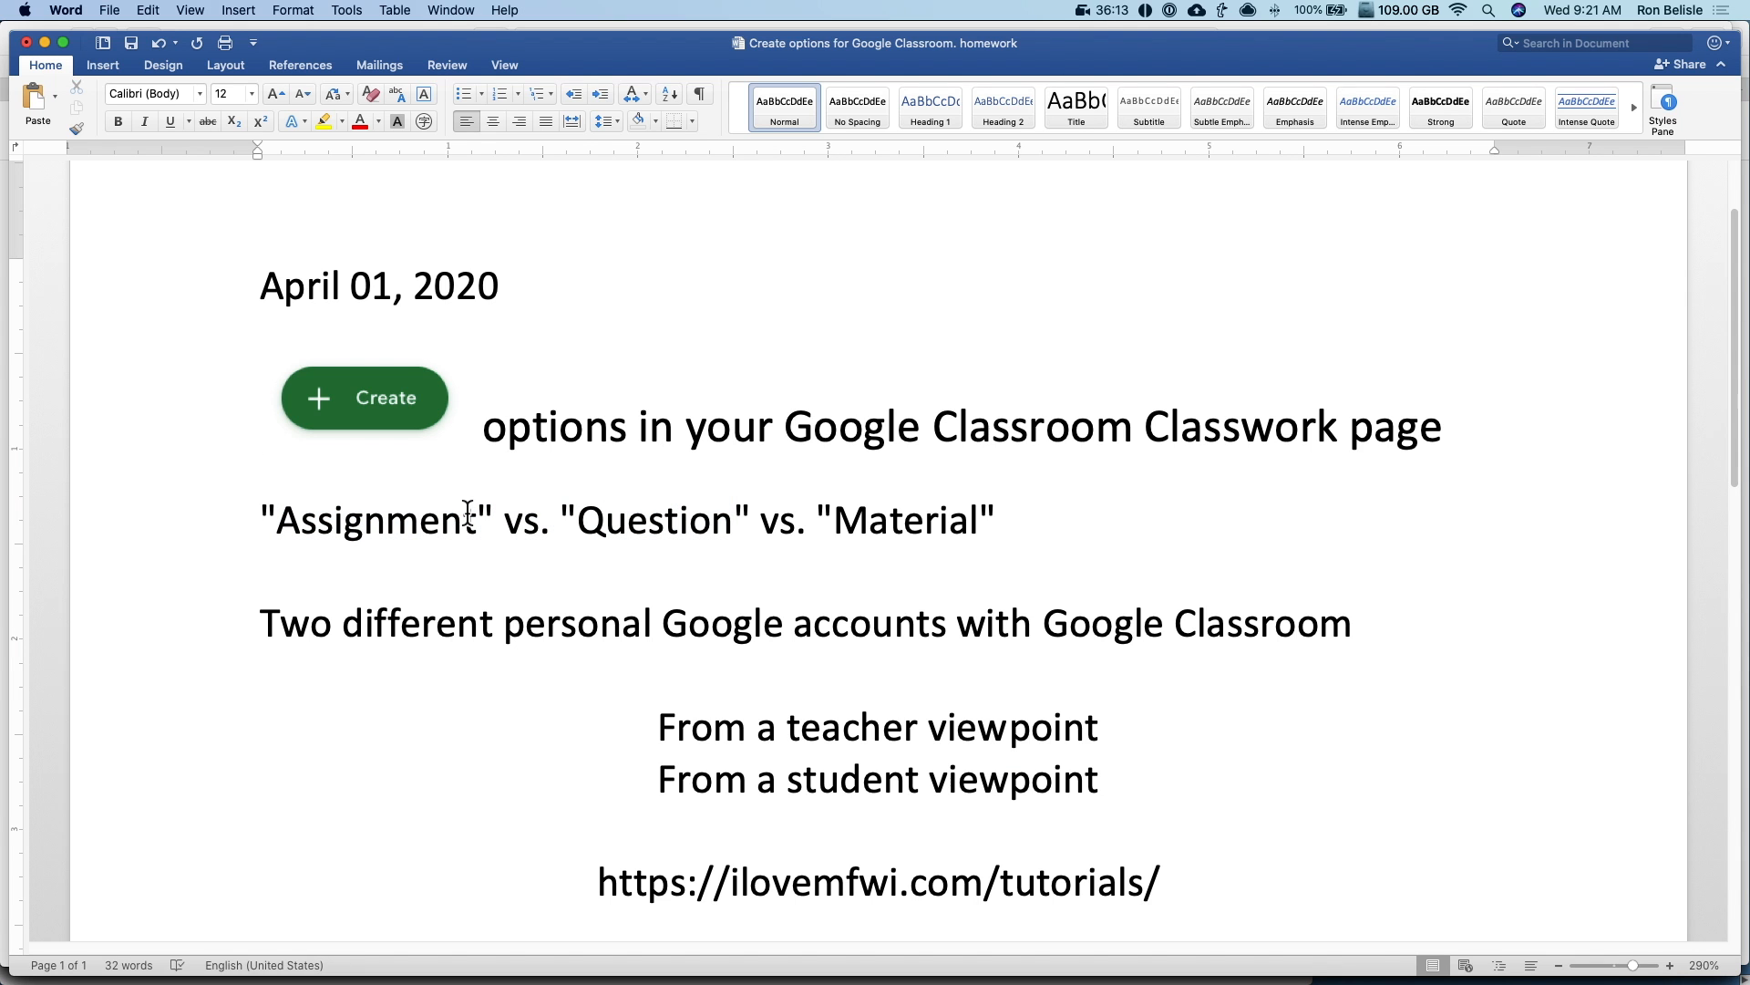
{"action": "left_click", "coordinate": [207, 543]}
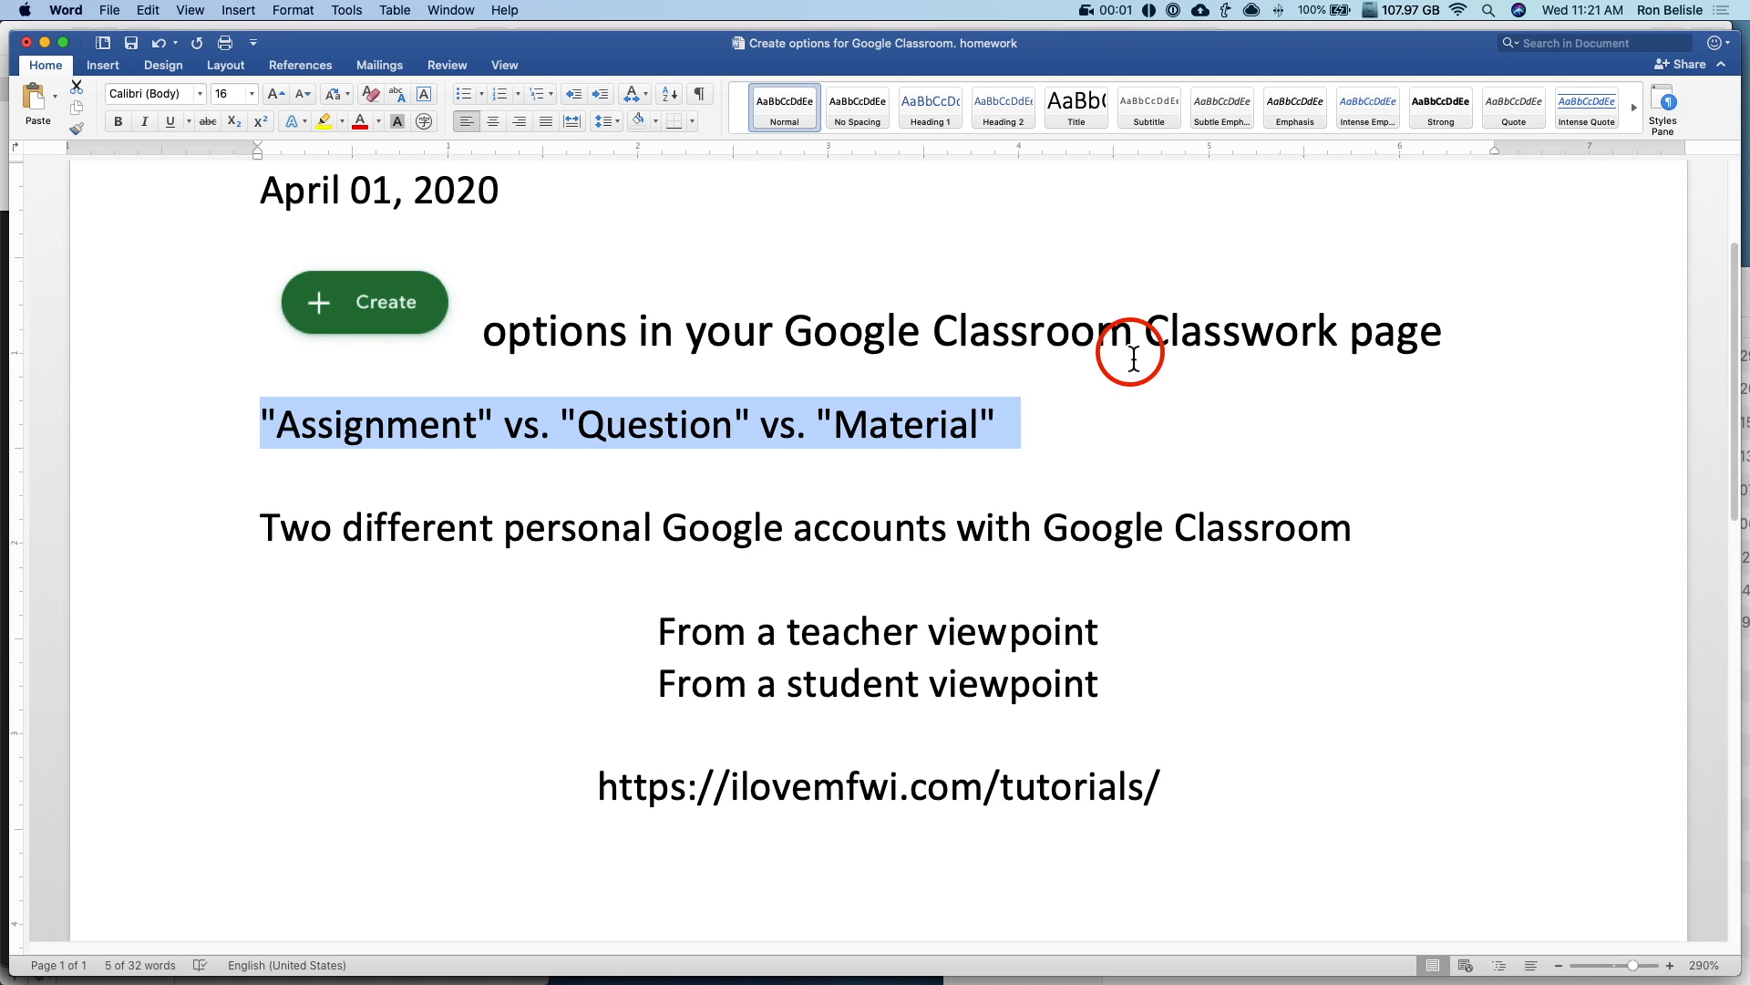
Step: Add a dash after "From a teacher viewpoint" in the Word outline
{"action": "left_click", "coordinate": [1129, 638]}
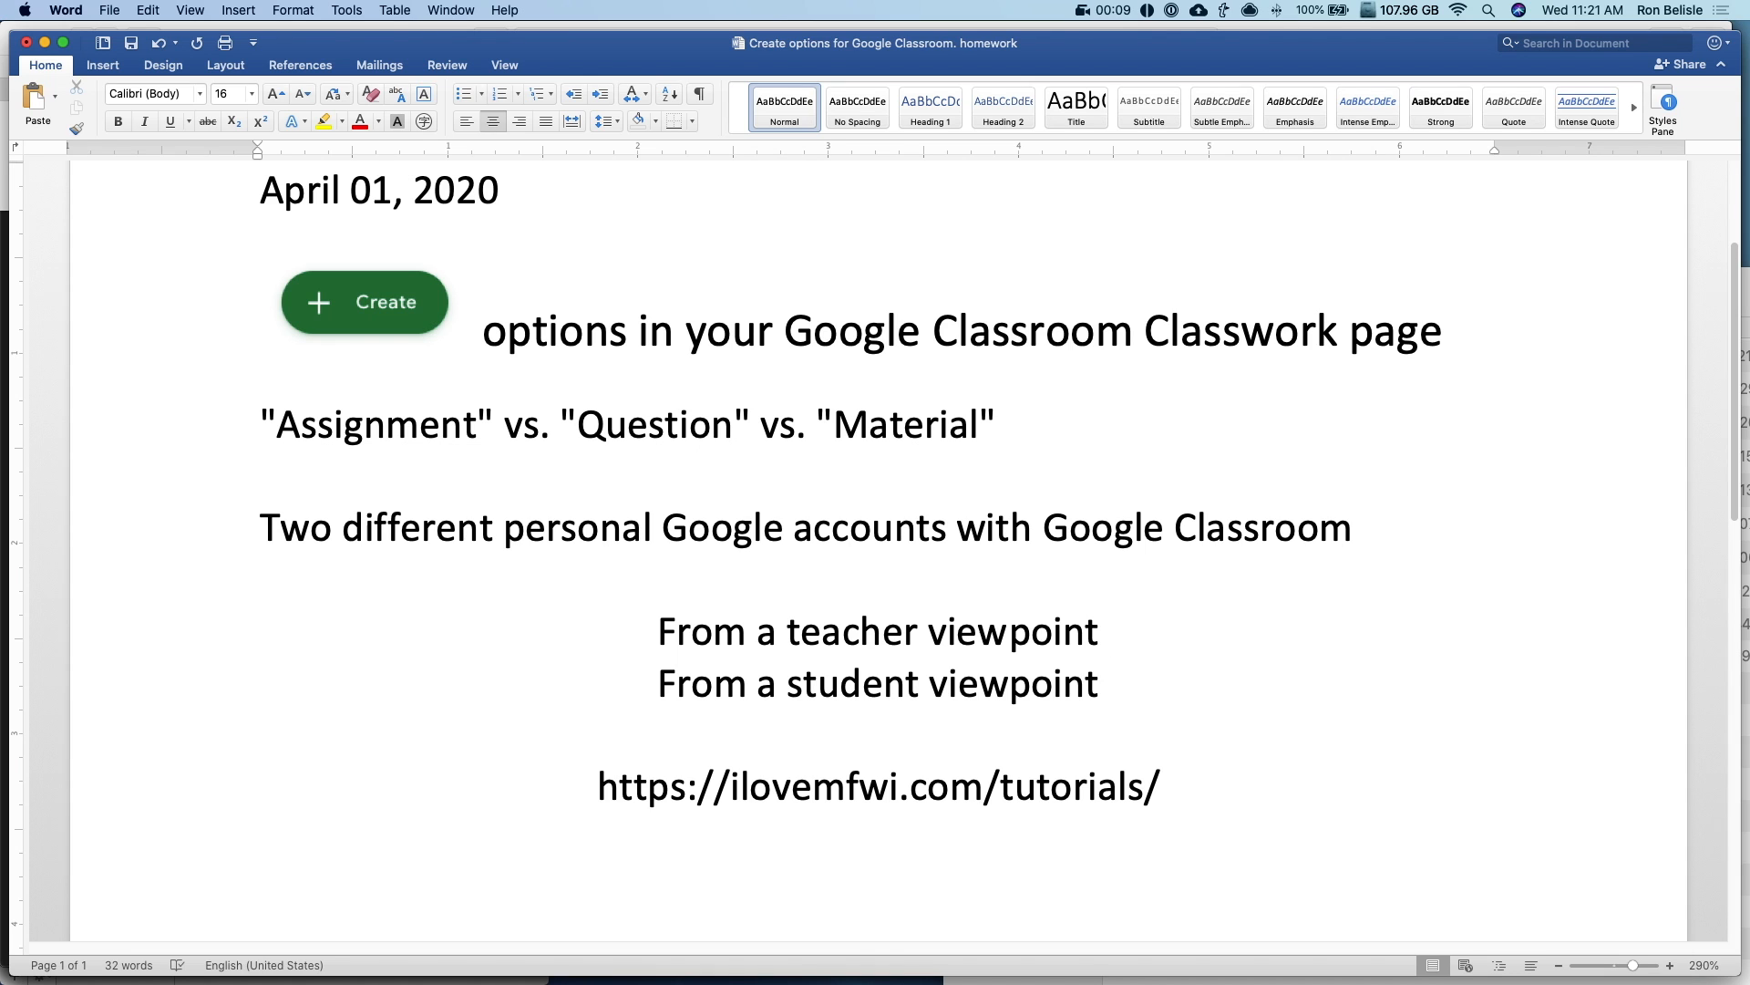
{"action": "type", "text": "-"}
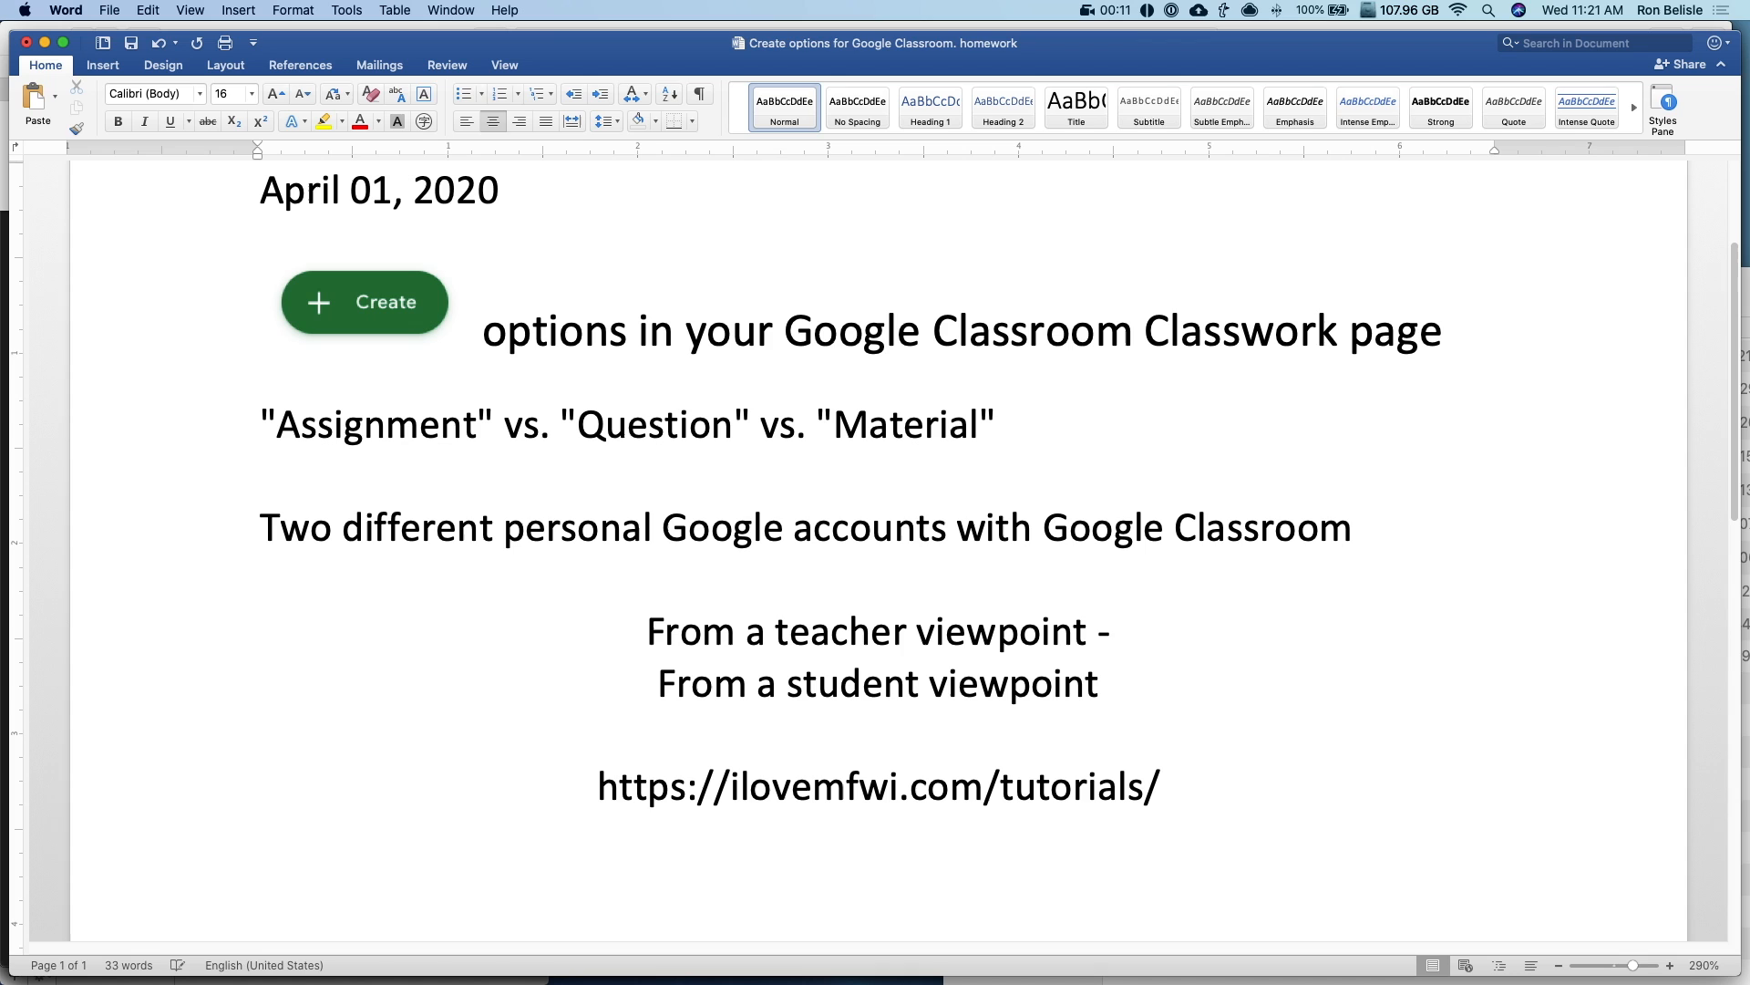